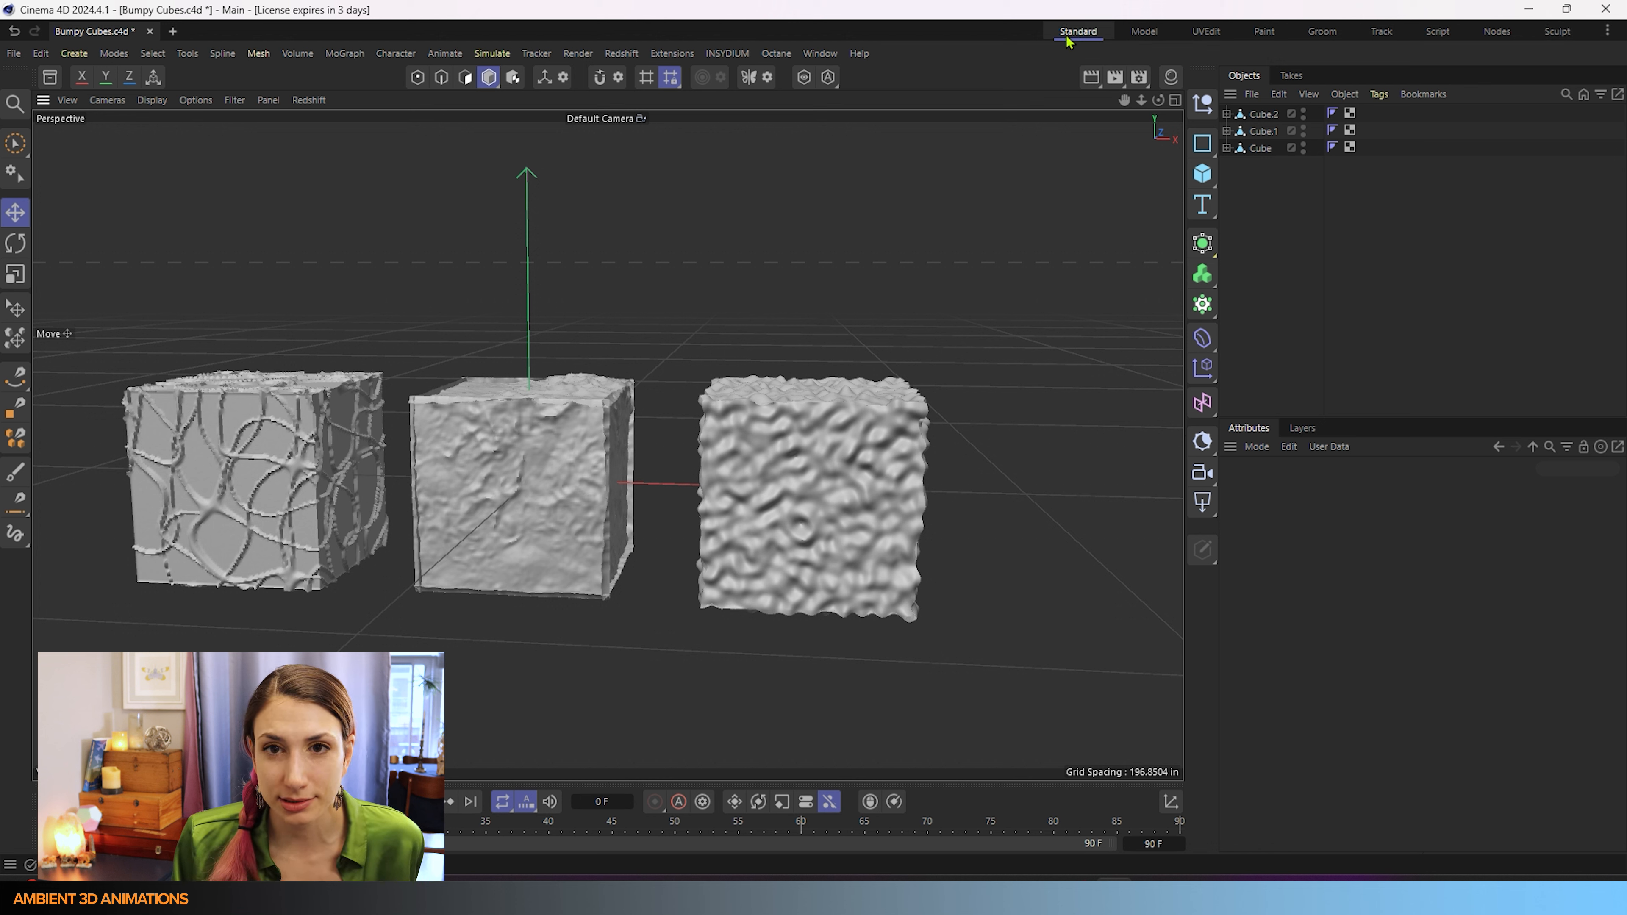
Step: Switch to the Sculpt layout, then expand Cube and Cube.1 in the object list and select Cube.1's Displacer
left_click(1558, 31)
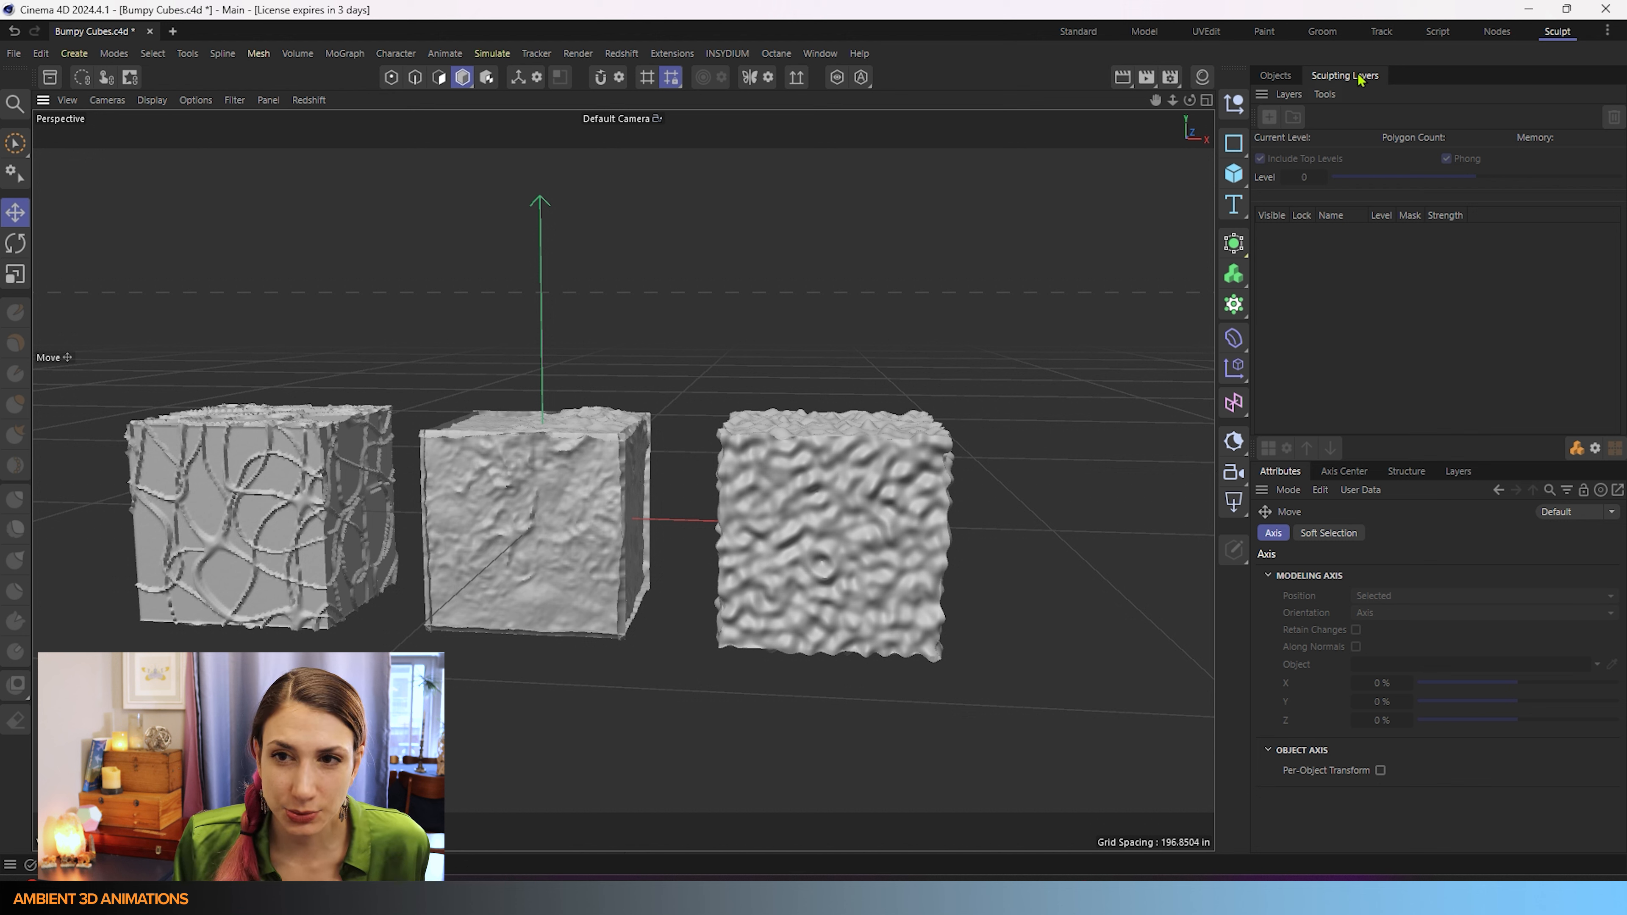
left_click(1281, 76)
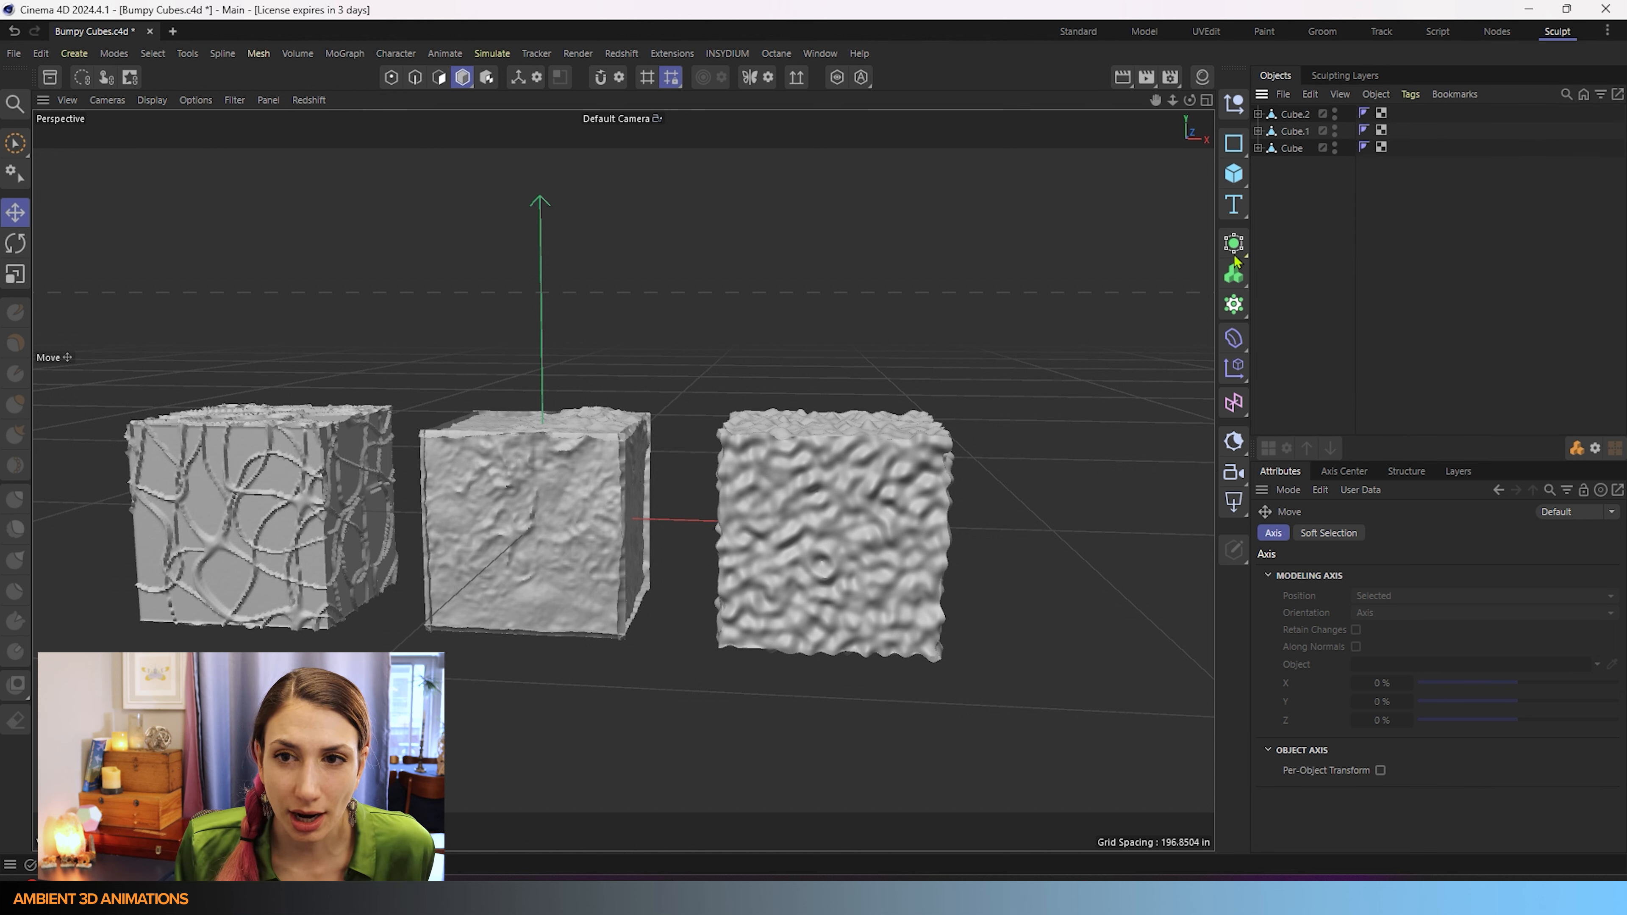
left_click(1257, 148)
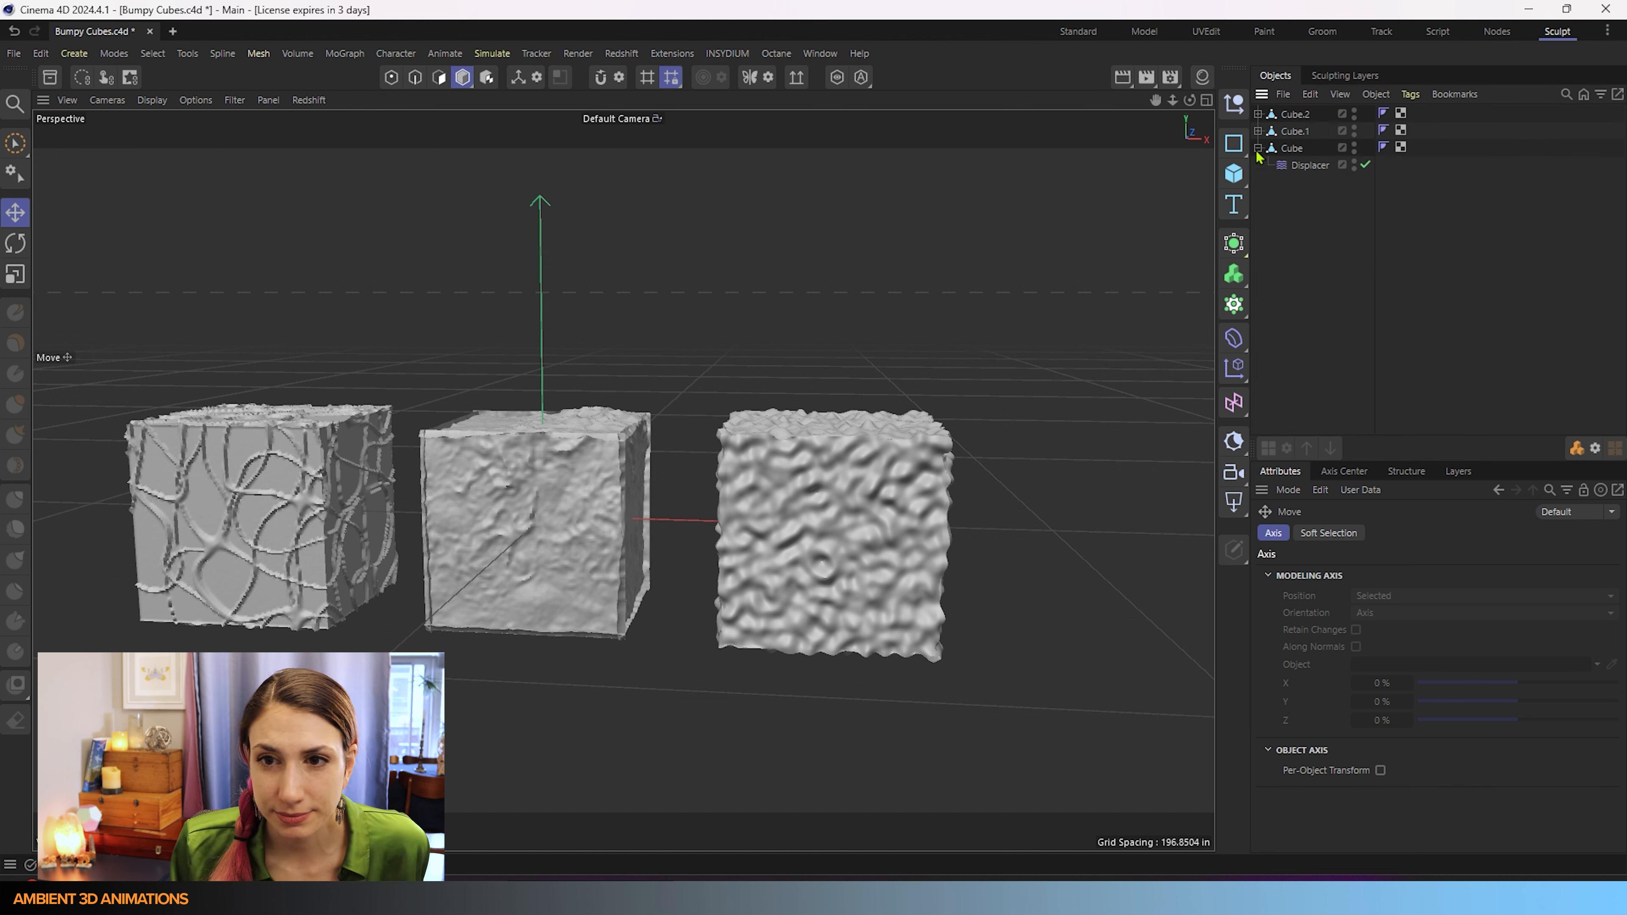
left_click(1284, 150)
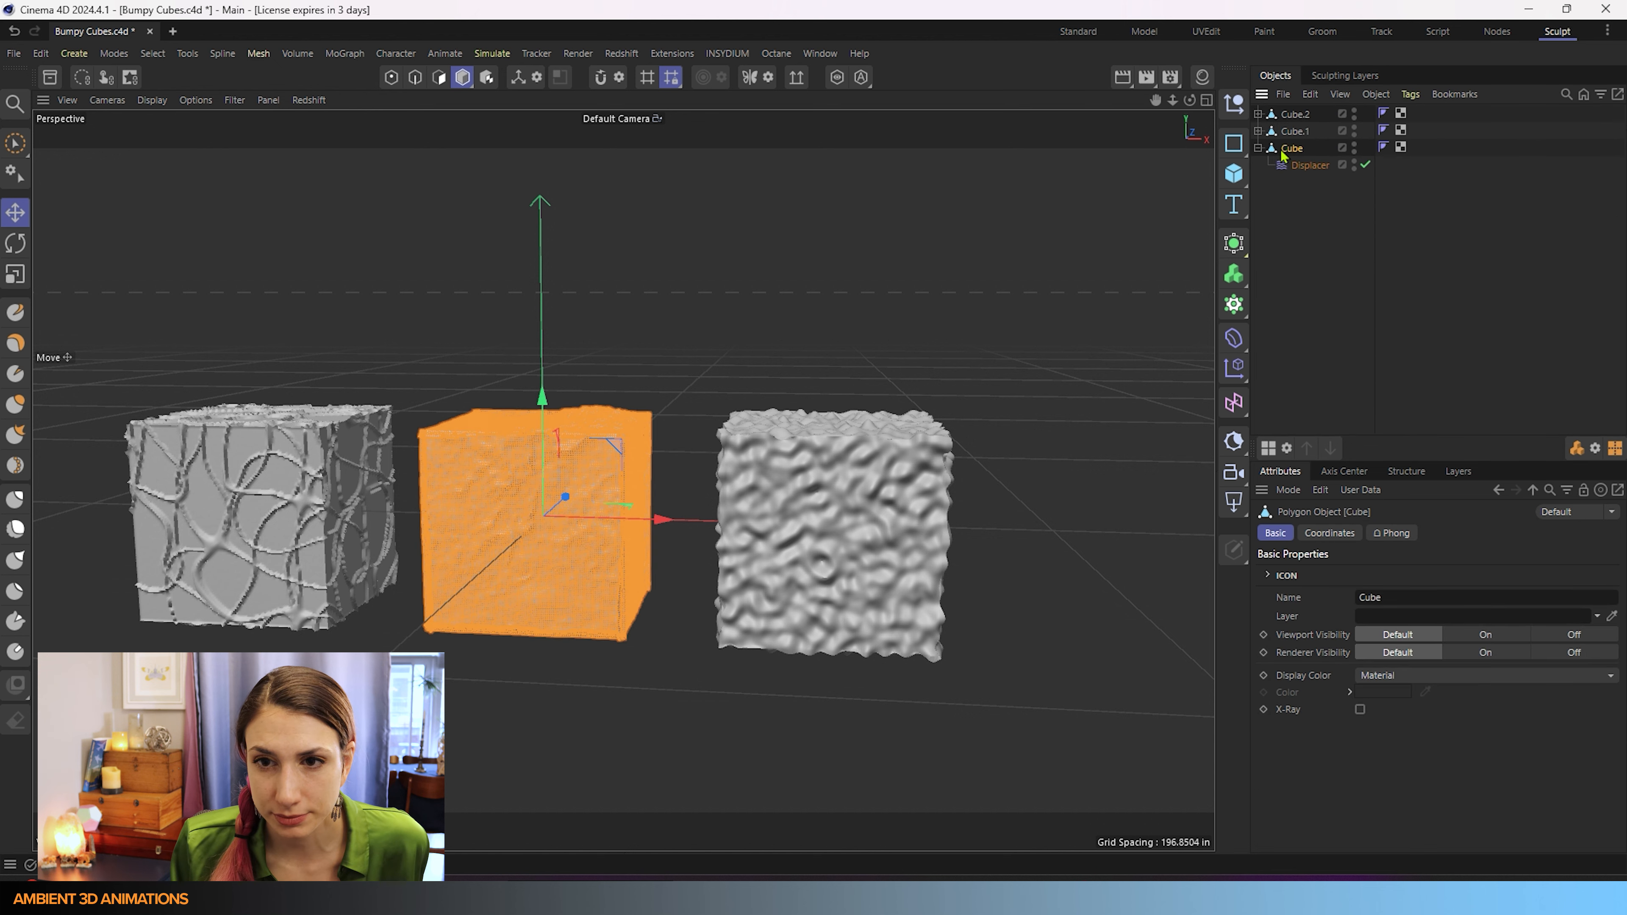
left_click(1259, 132)
left_click(1303, 150)
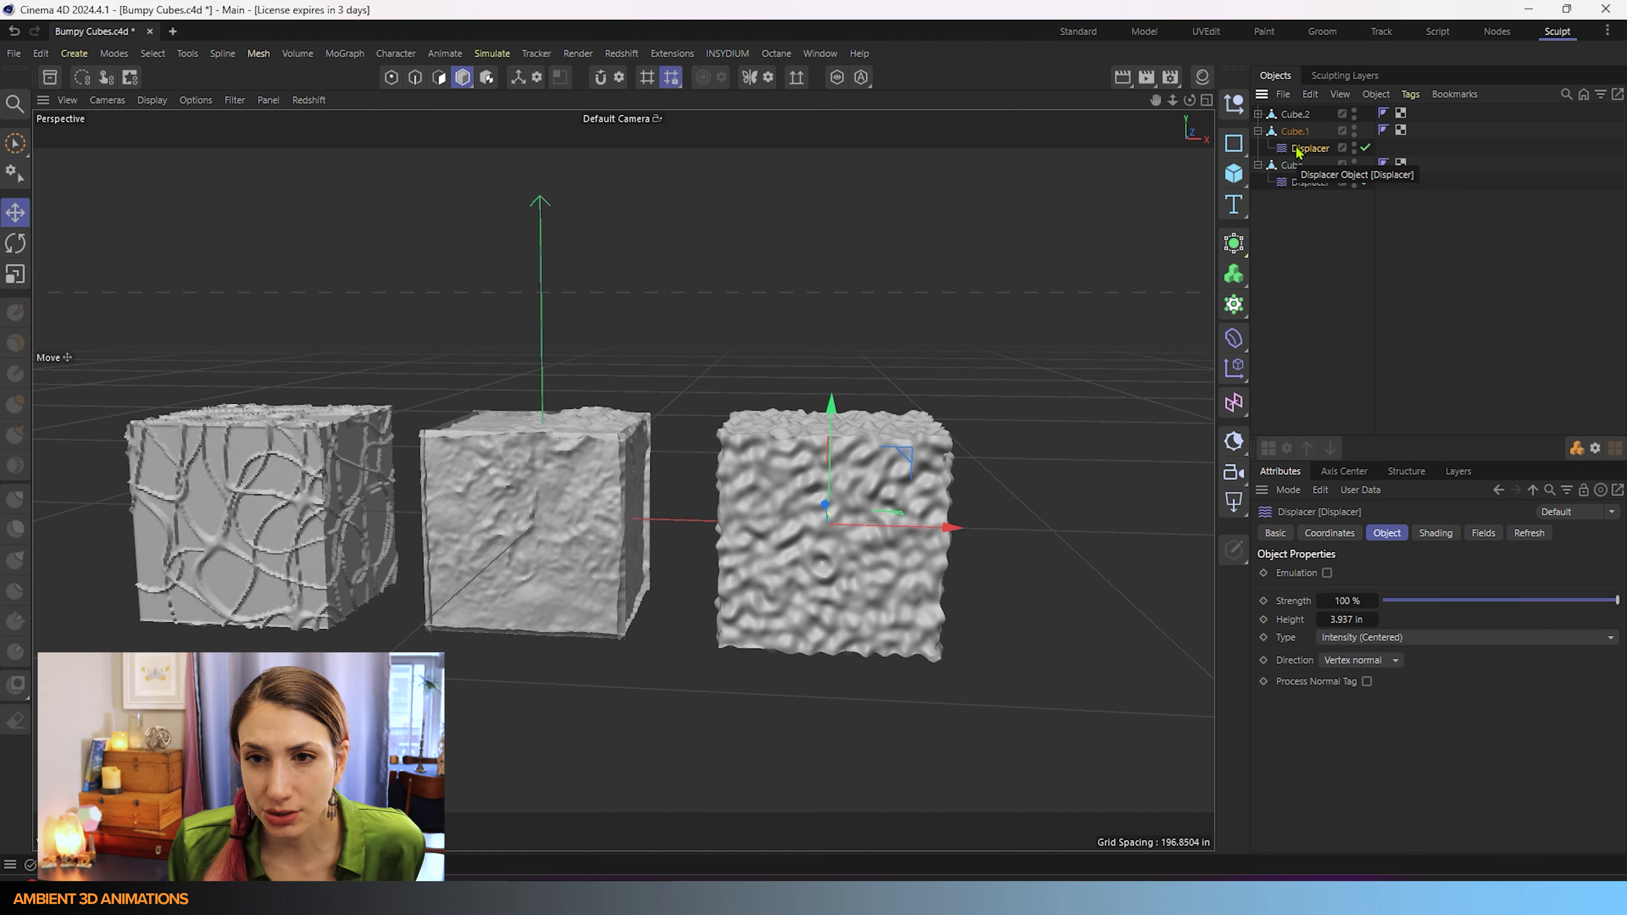
Step: Disable and re-enable Cube.1's Displacer to compare the cube with and without displacement
left_click(1366, 149)
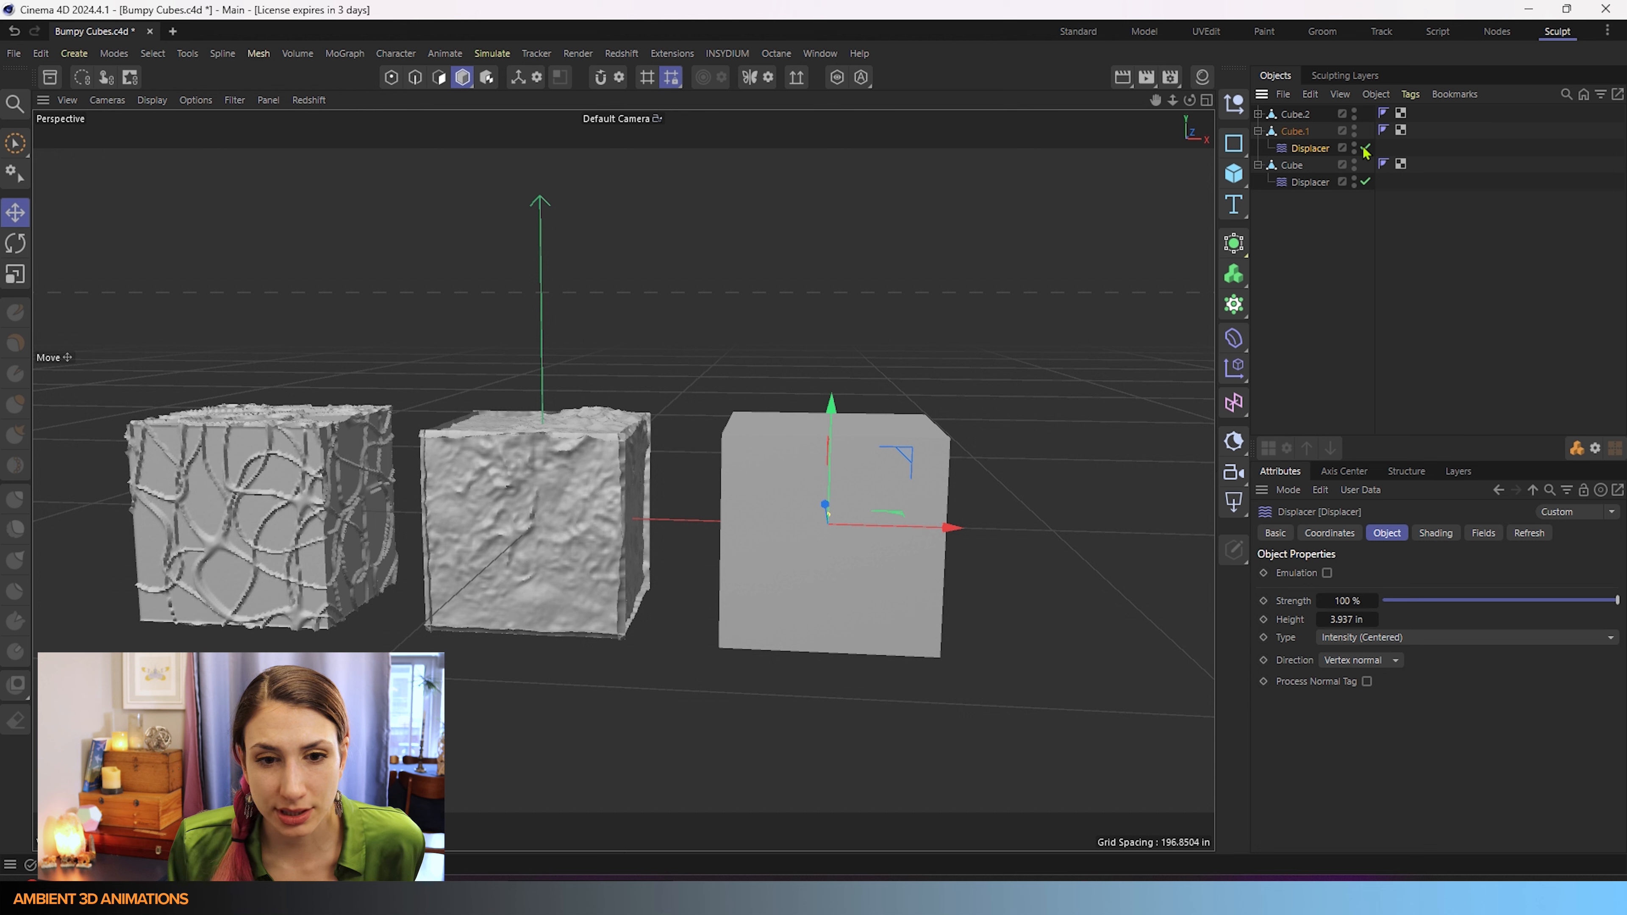
left_click(1367, 149)
left_click(1366, 149)
left_click(1366, 149)
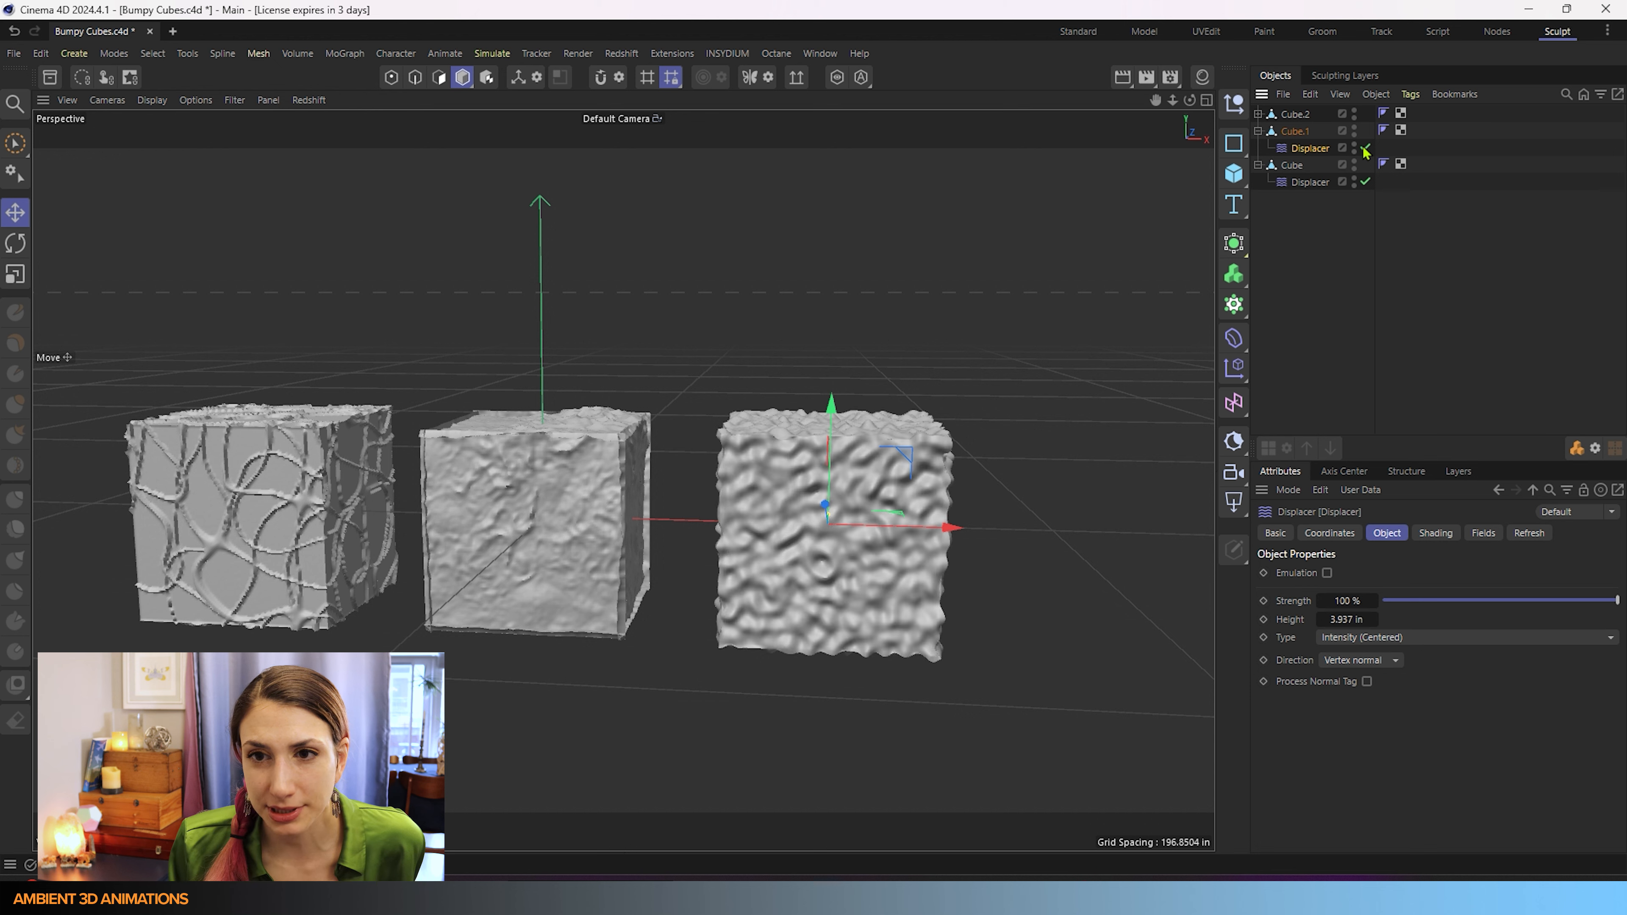
Step: Select all three cubes with their Displacers and bake them into plain meshes with Current State to Object
left_click(1301, 117)
left_click(1297, 132, "shift")
left_click(1296, 167, "shift")
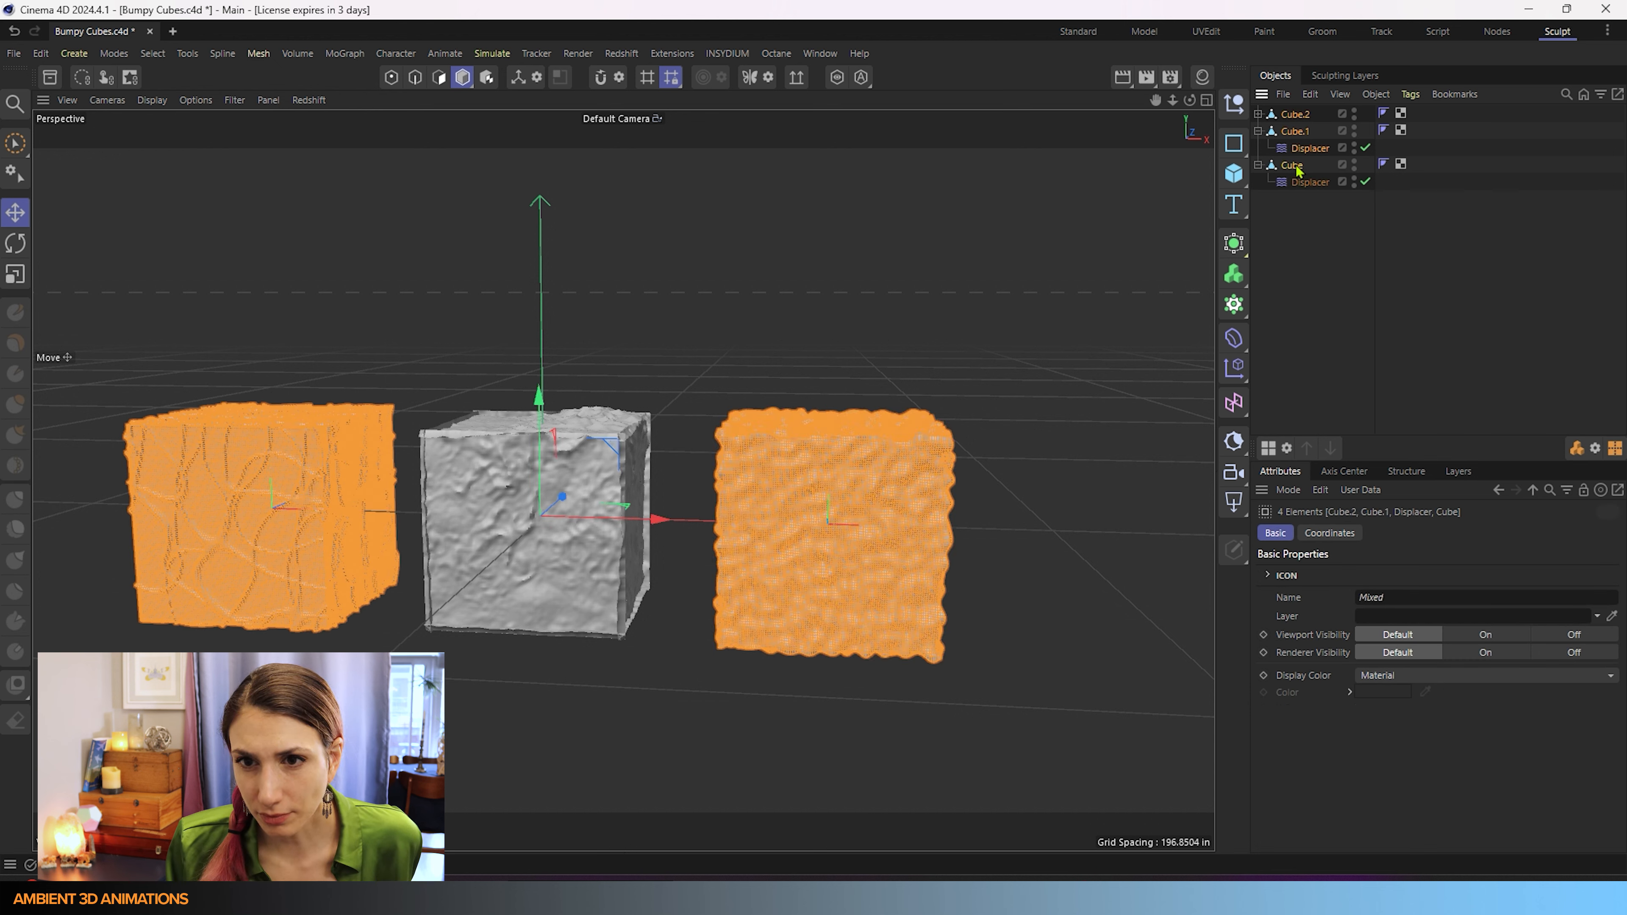
left_click(1305, 182)
left_click_drag(1320, 295, 1288, 114)
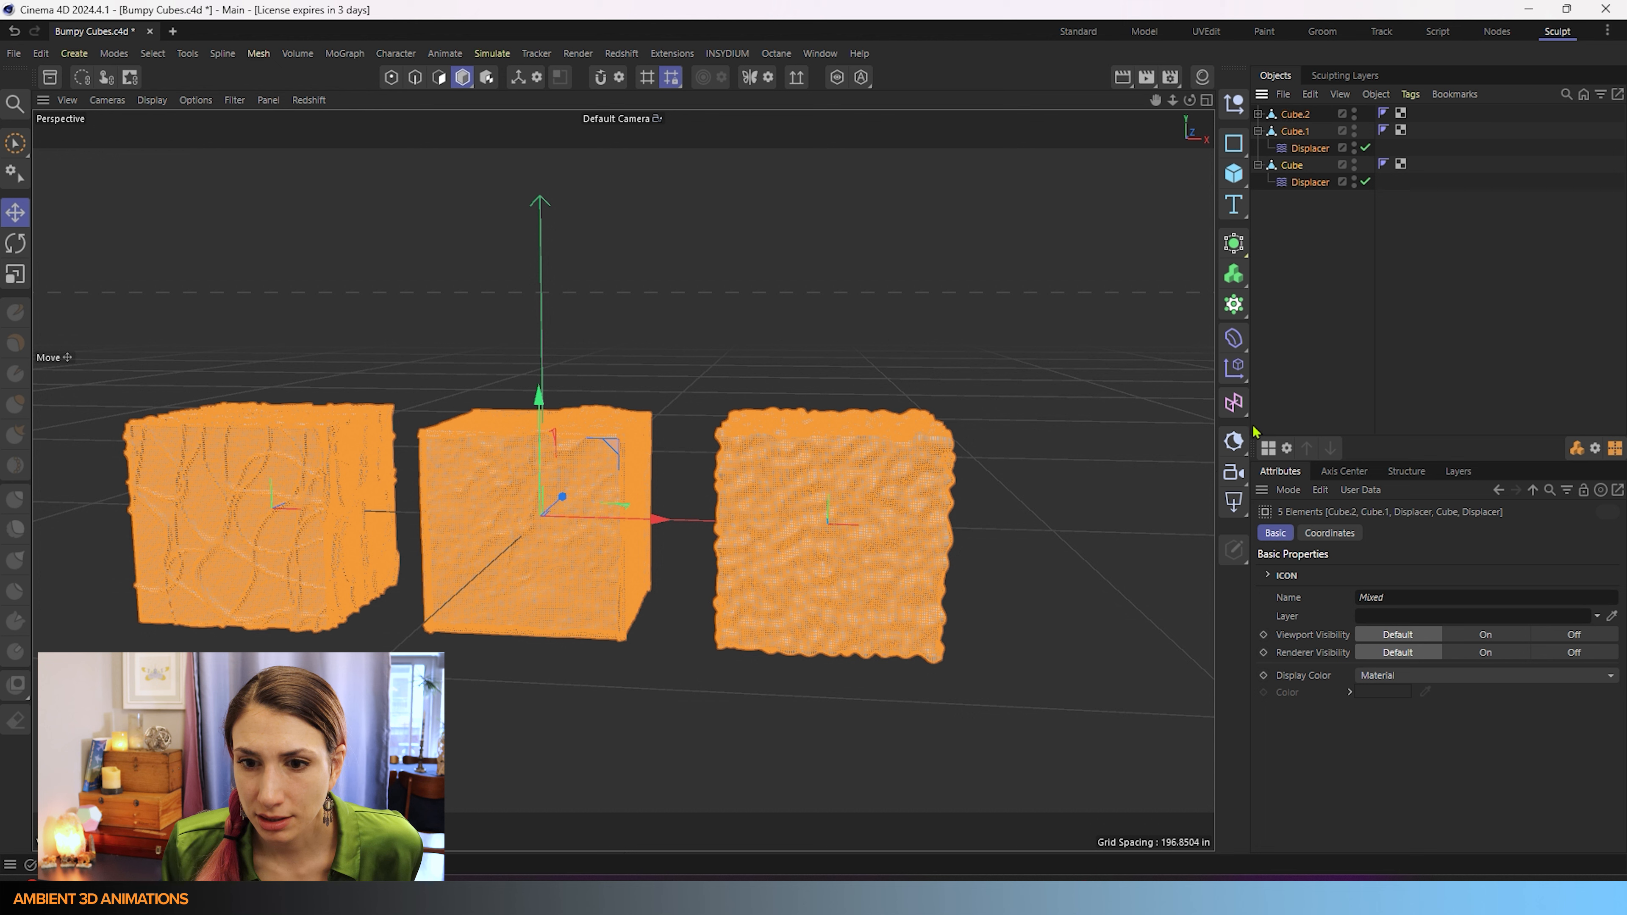
left_click(1258, 165)
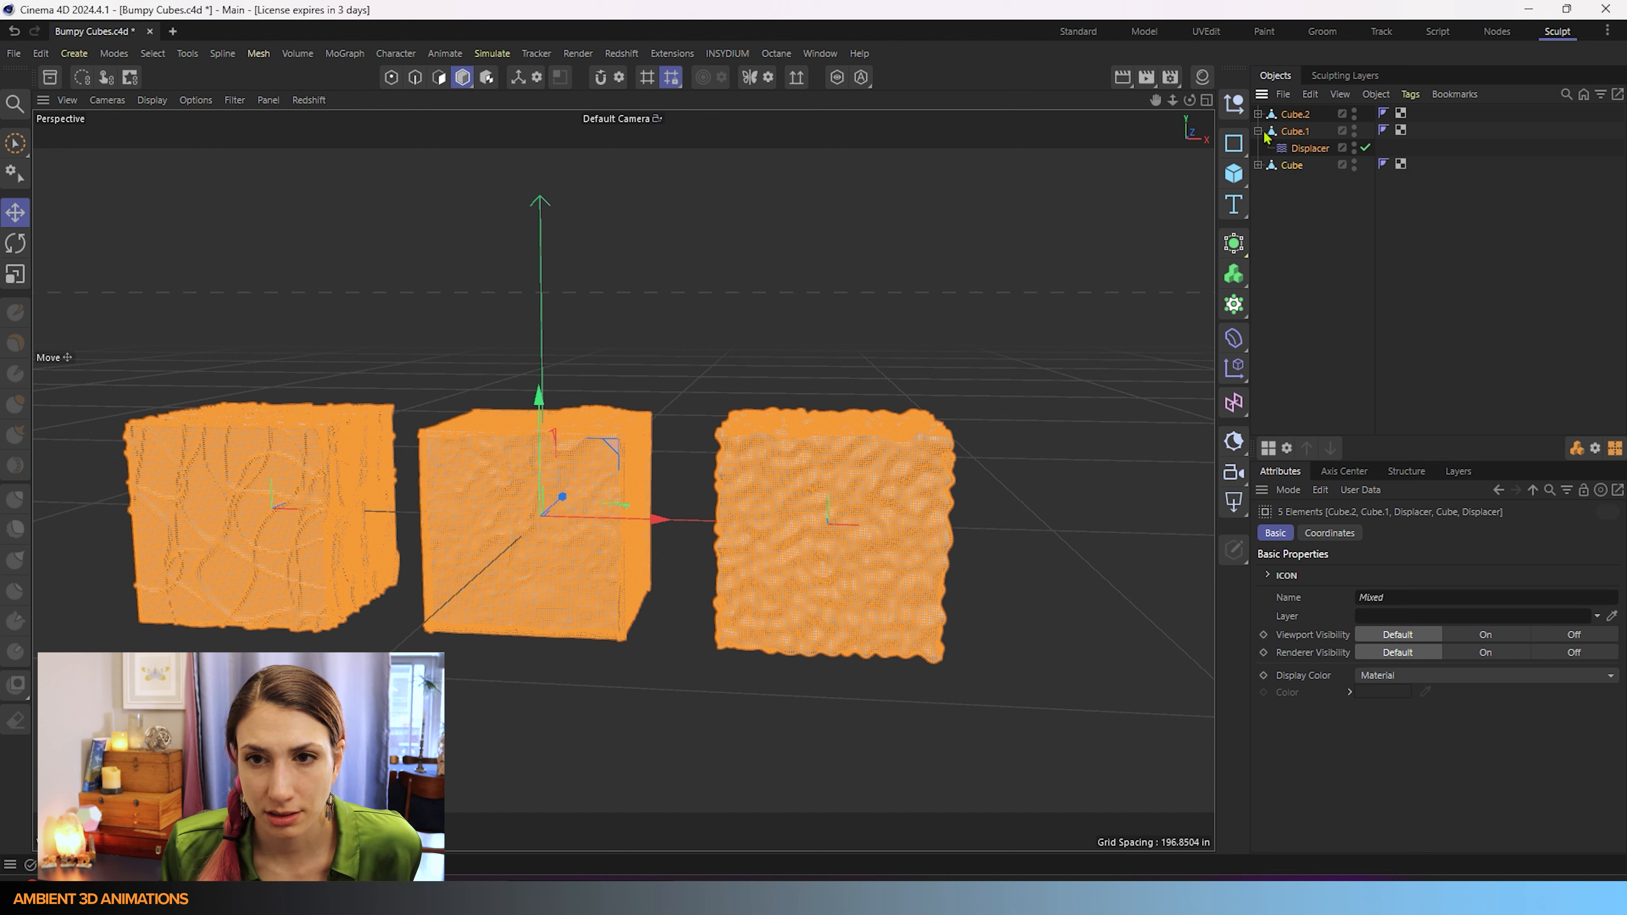
left_click(1258, 131)
right_click(1293, 116)
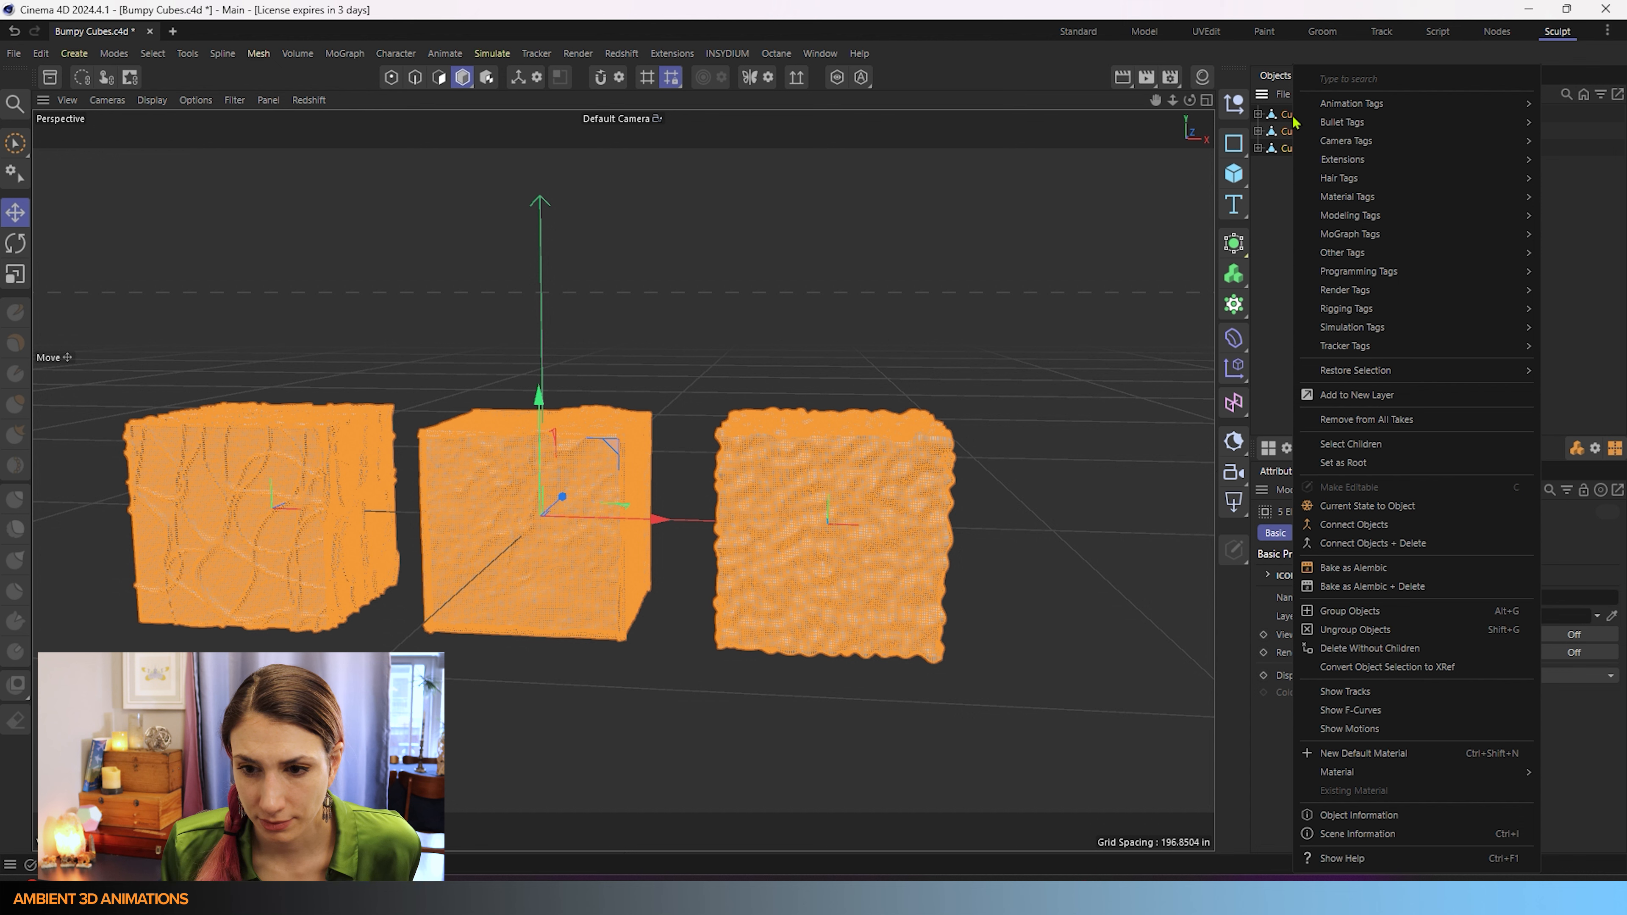
left_click(1362, 507)
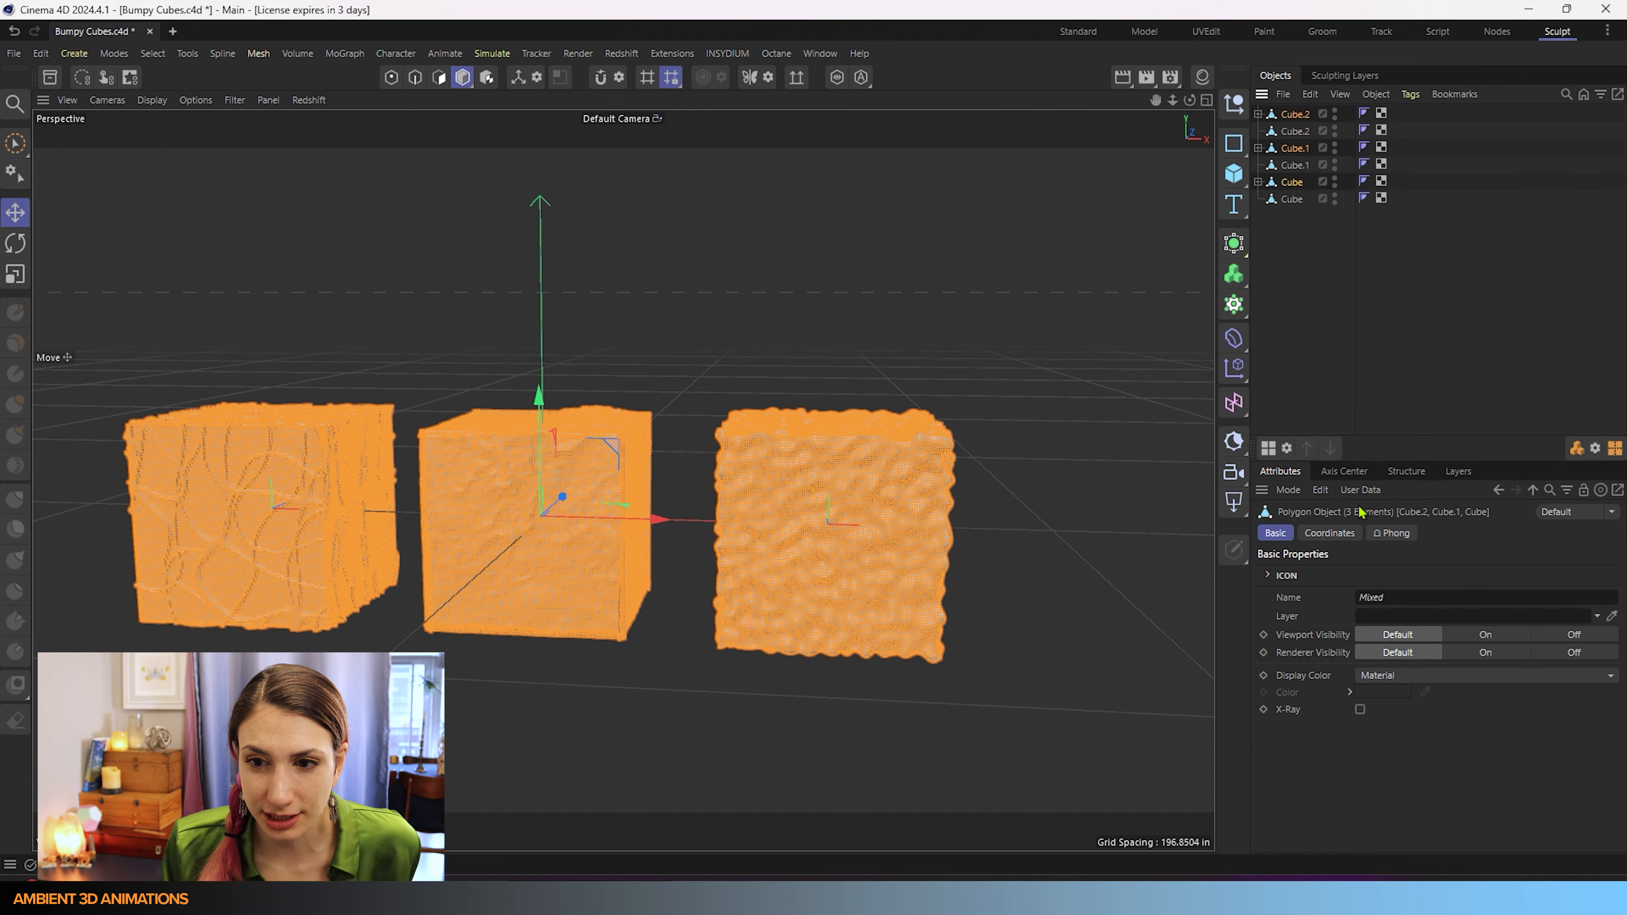
Step: Delete the original Cube, Cube.1 and Cube.2 that still contain Displacers, keeping only the baked copies
left_click(1307, 233)
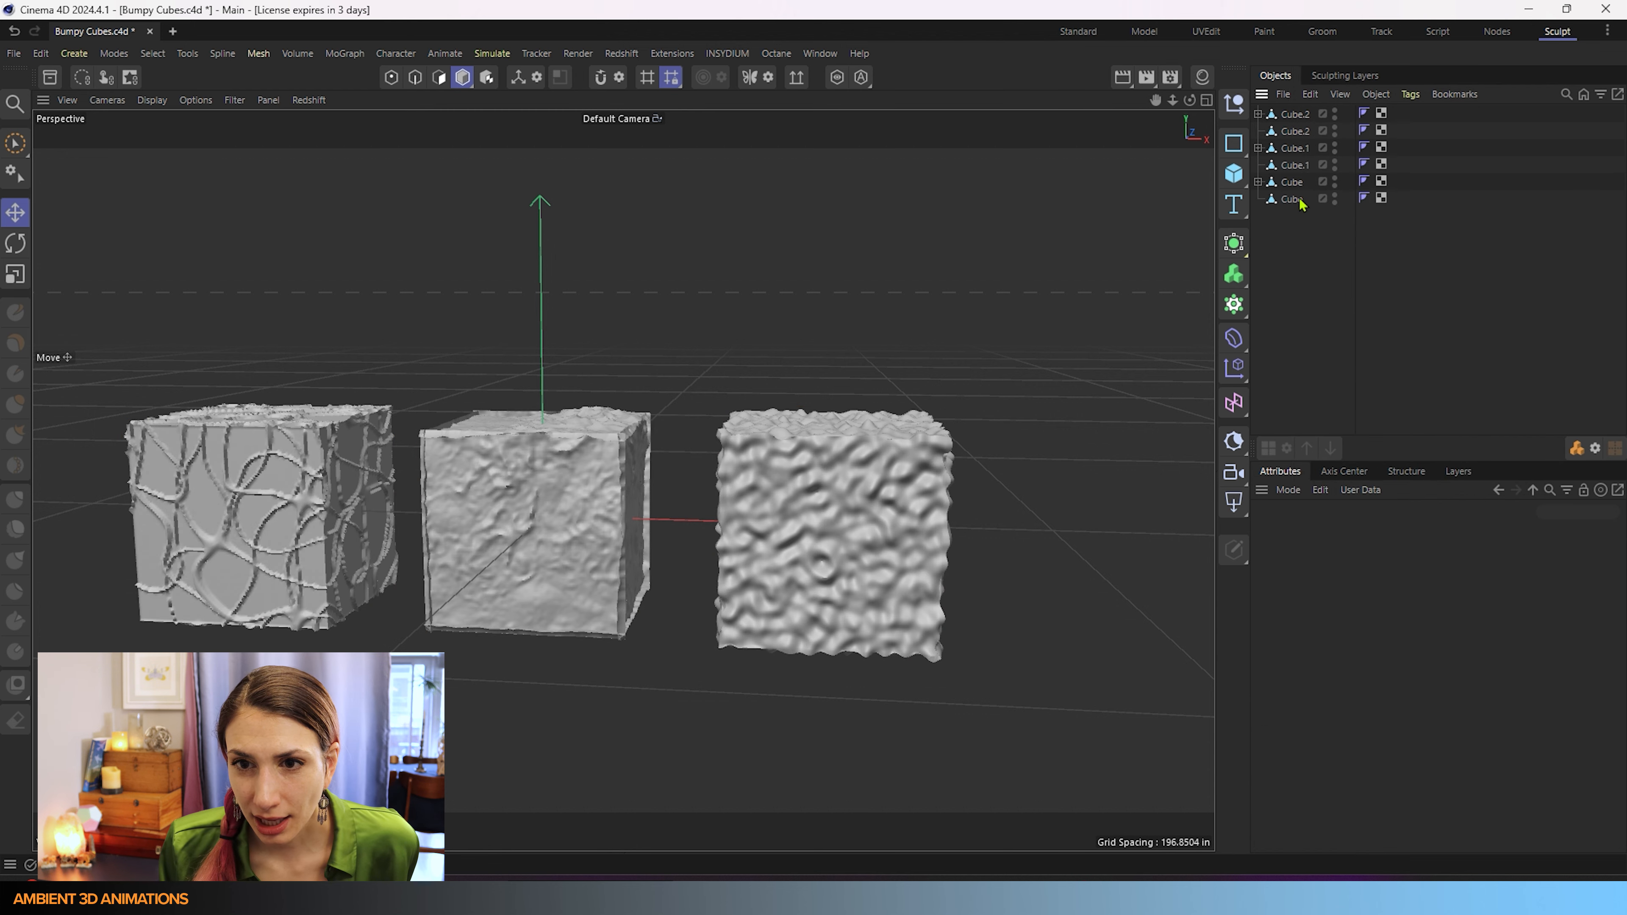
left_click(1292, 199)
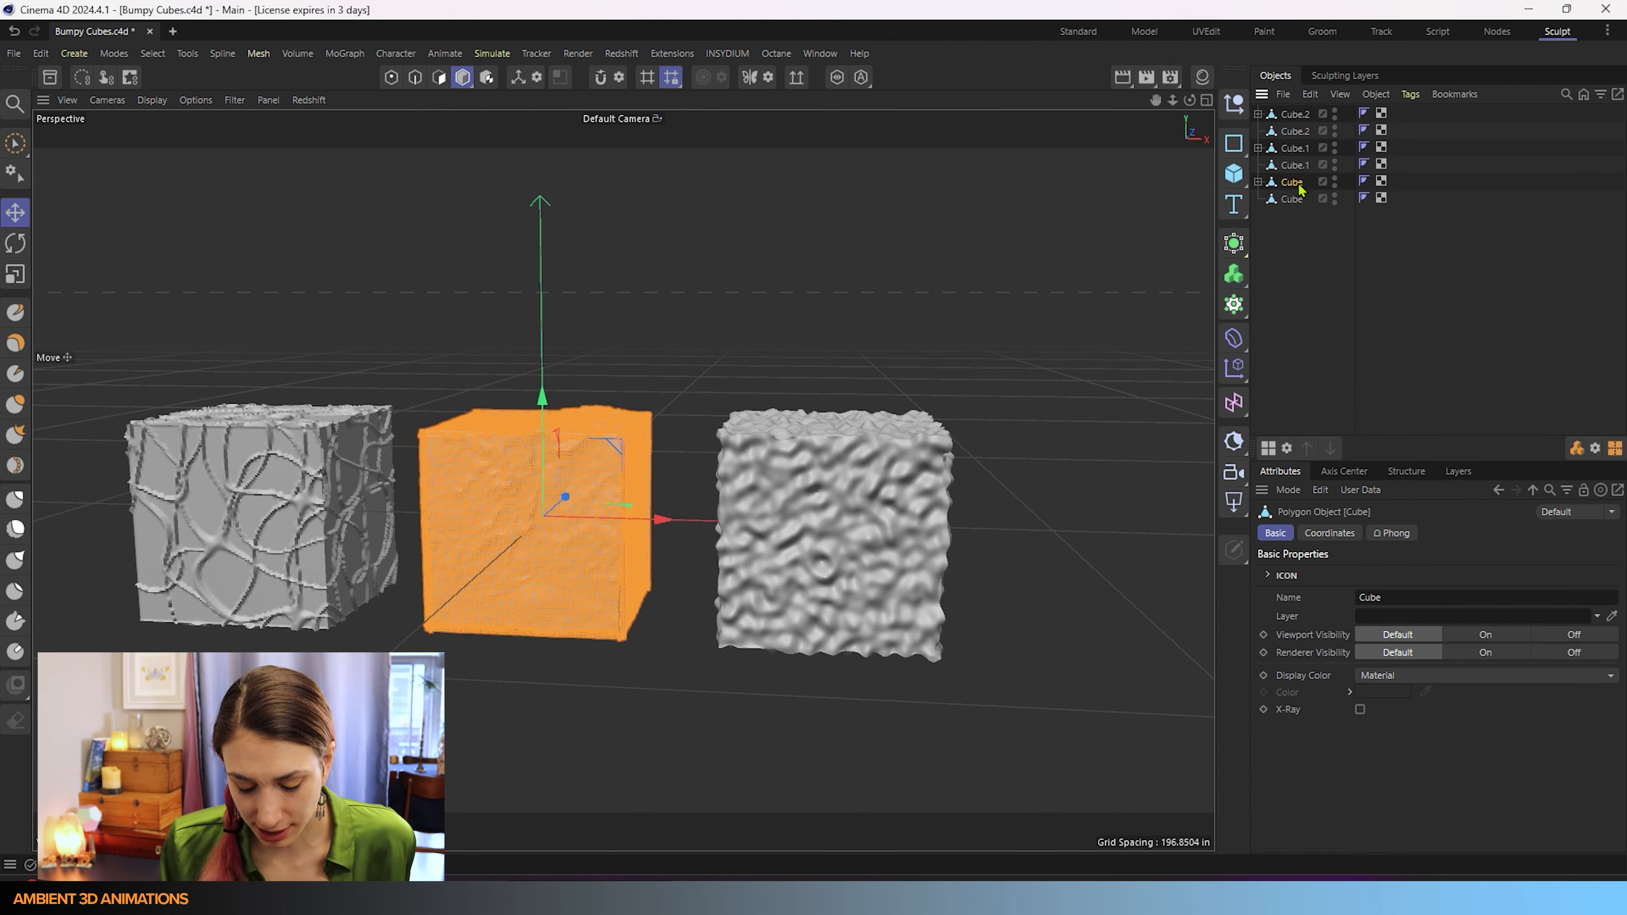
key("Delete")
left_click(1299, 149)
key("Delete")
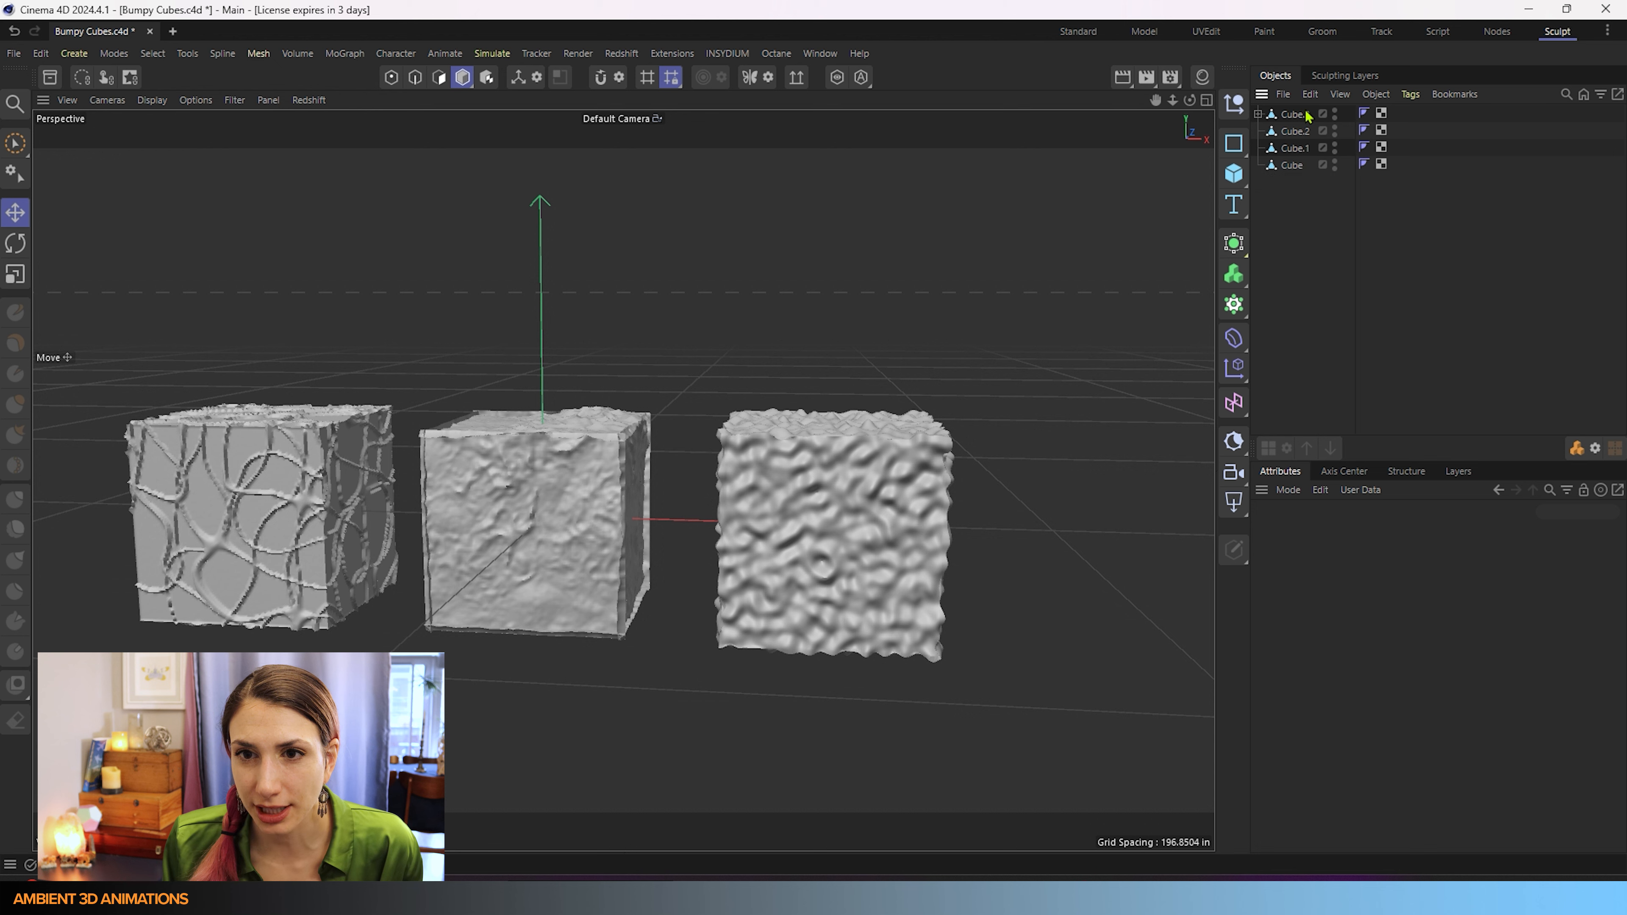
left_click(1302, 115)
key("Delete")
Step: Select the three baked cubes together and check that they are editable polygon objects
left_click(1301, 115)
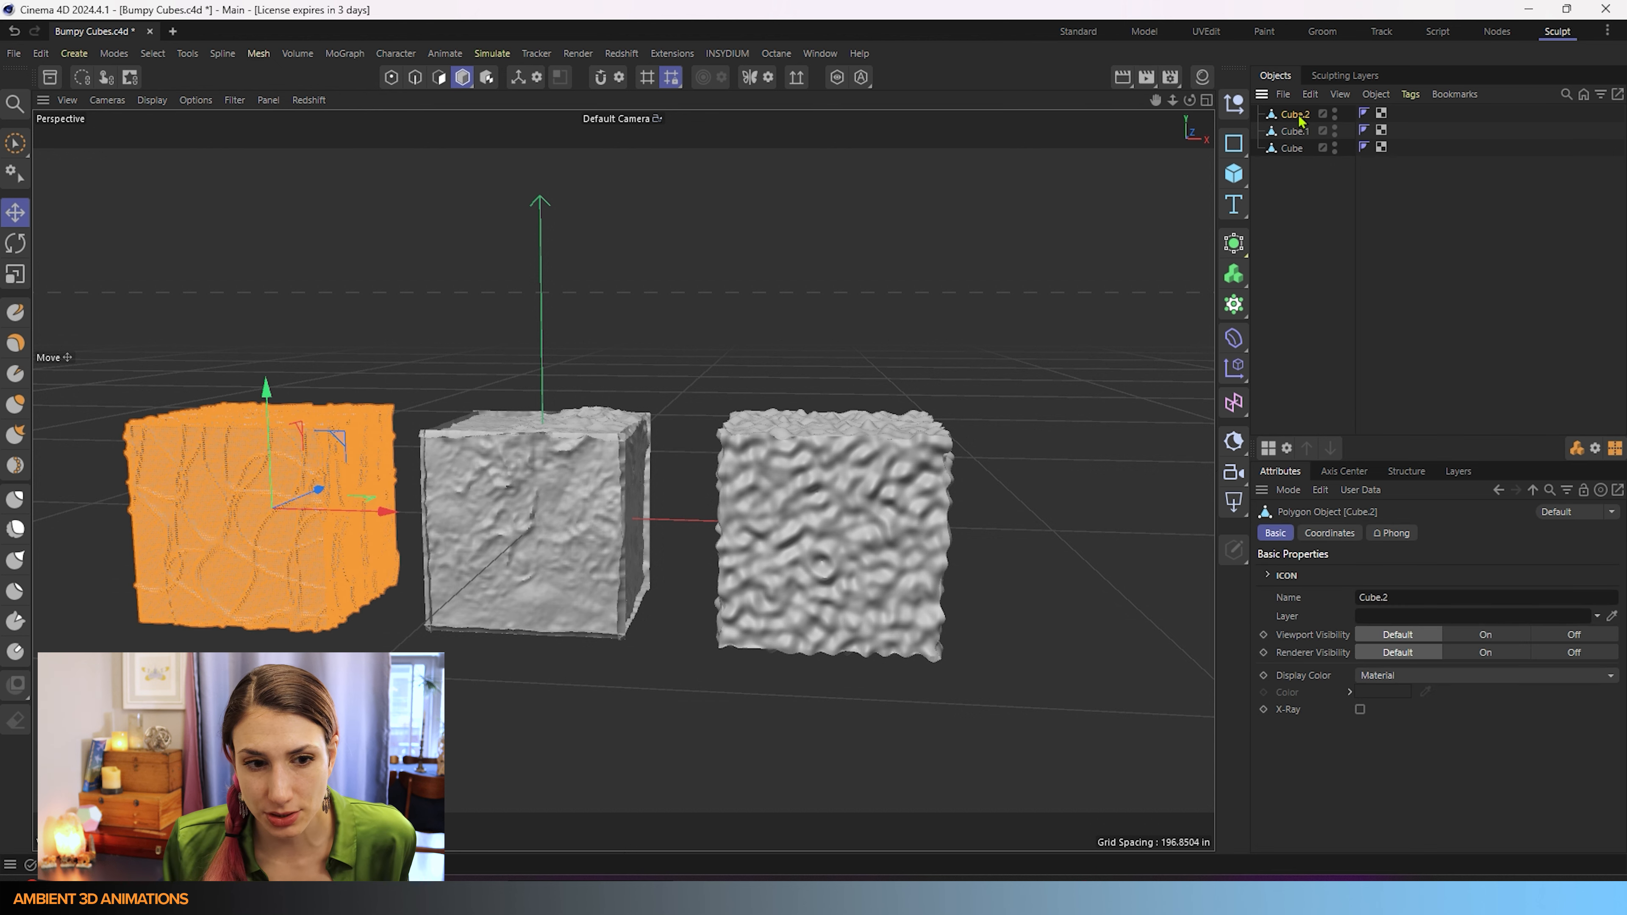
left_click(1296, 131, "ctrl")
left_click(1294, 149, "ctrl")
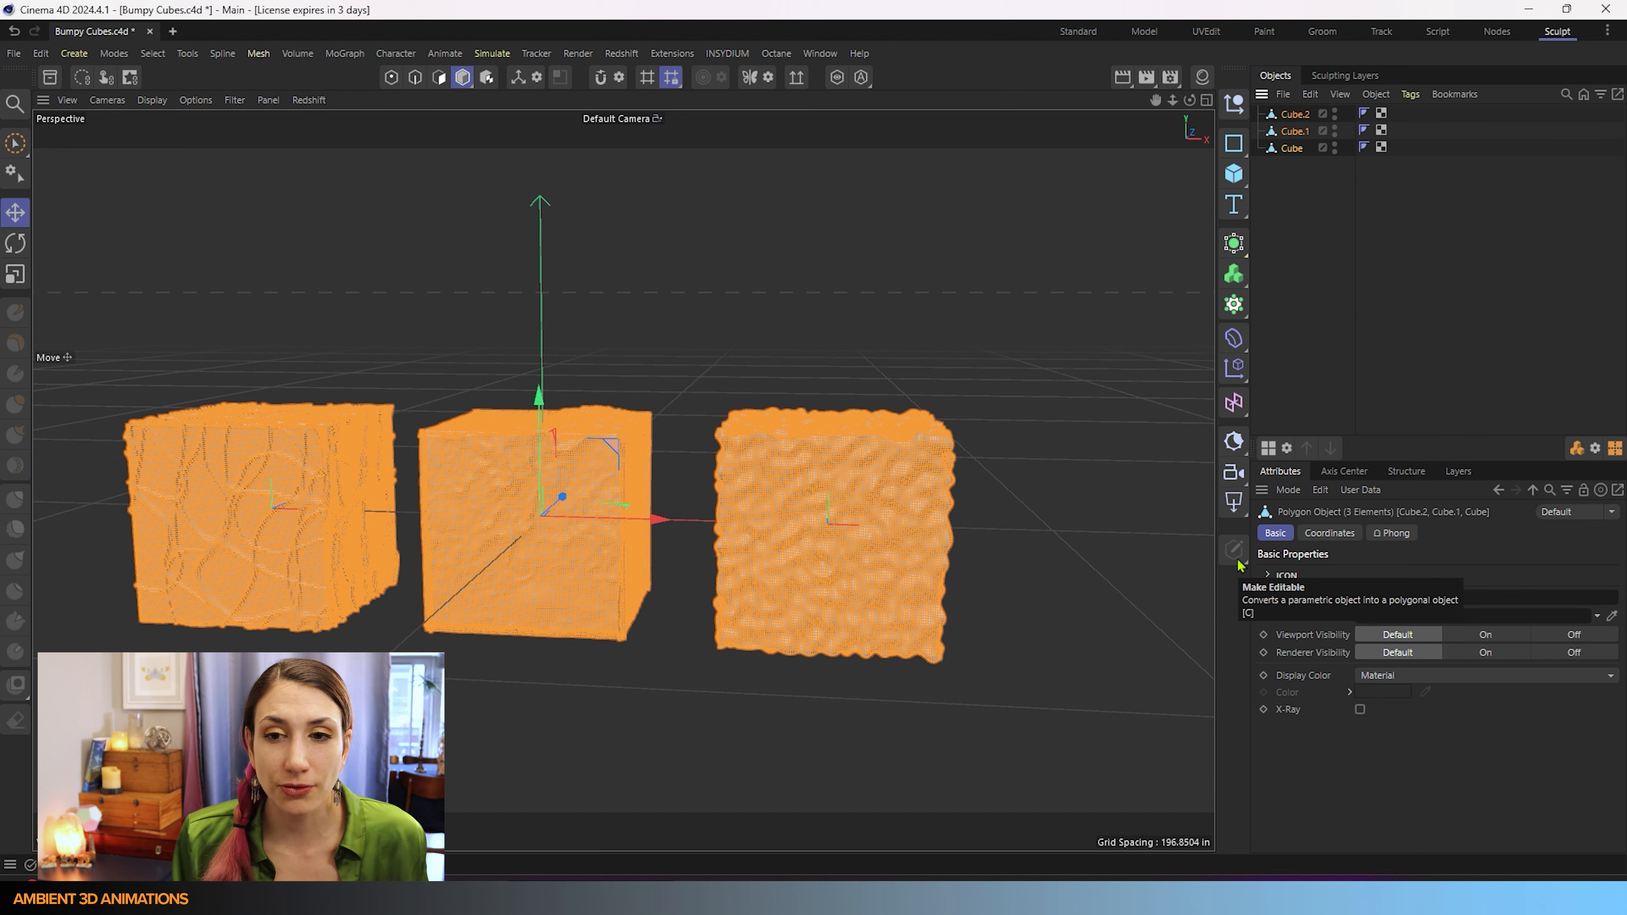
left_click(1234, 340)
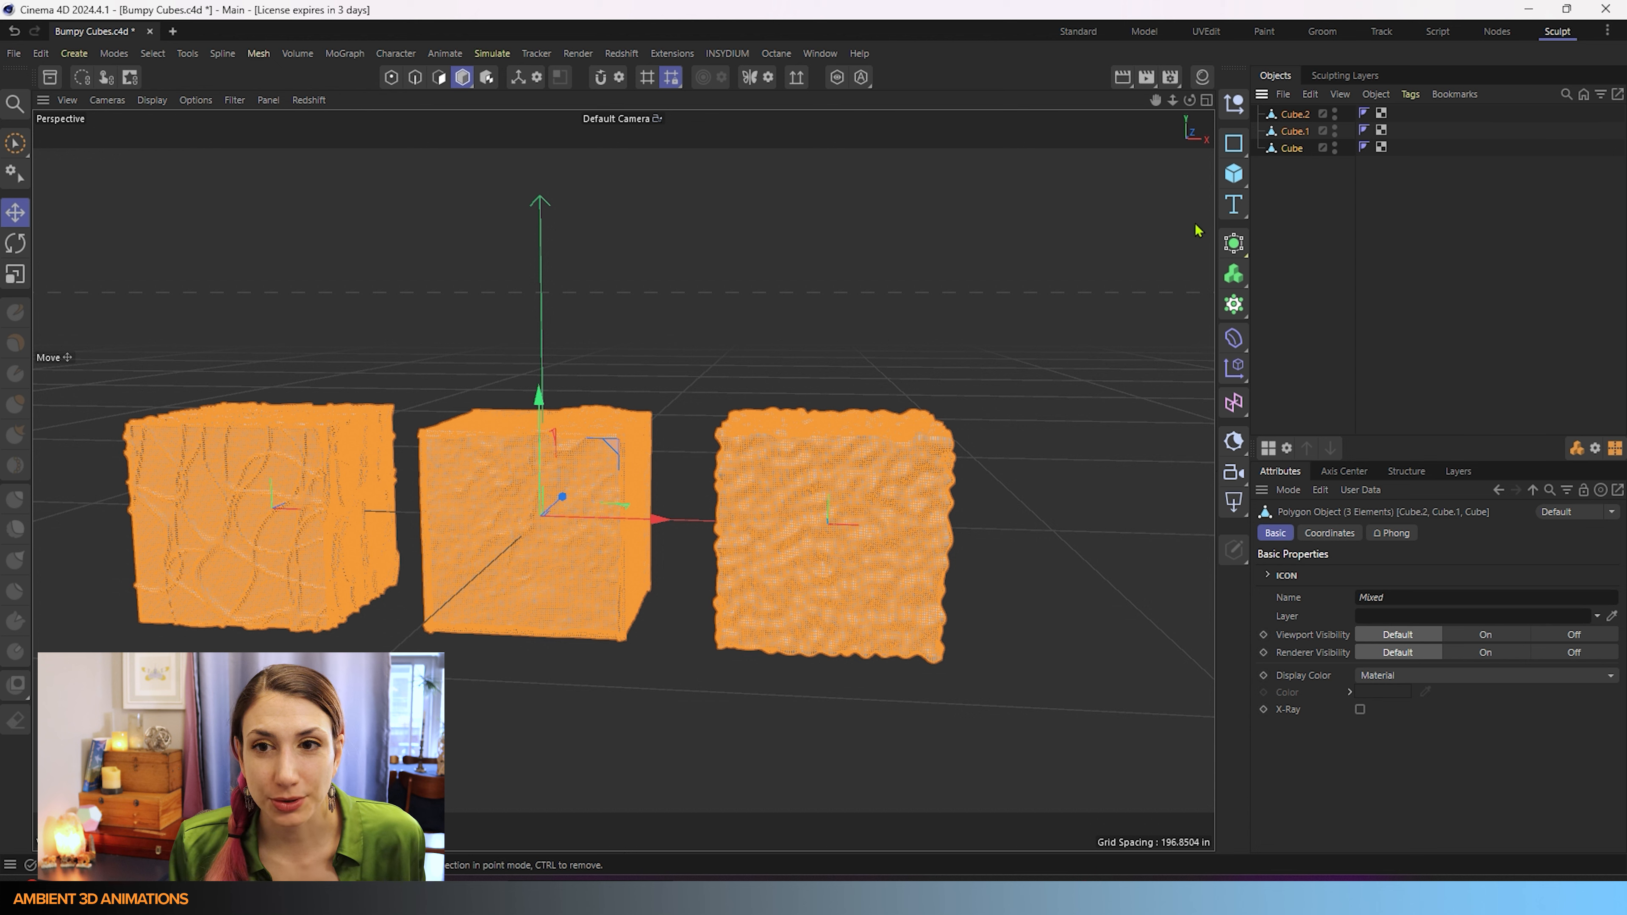
Step: Select only the middle baked mesh, Cube, and review the available sculpting brushes
left_click(1311, 165)
left_click(1293, 150)
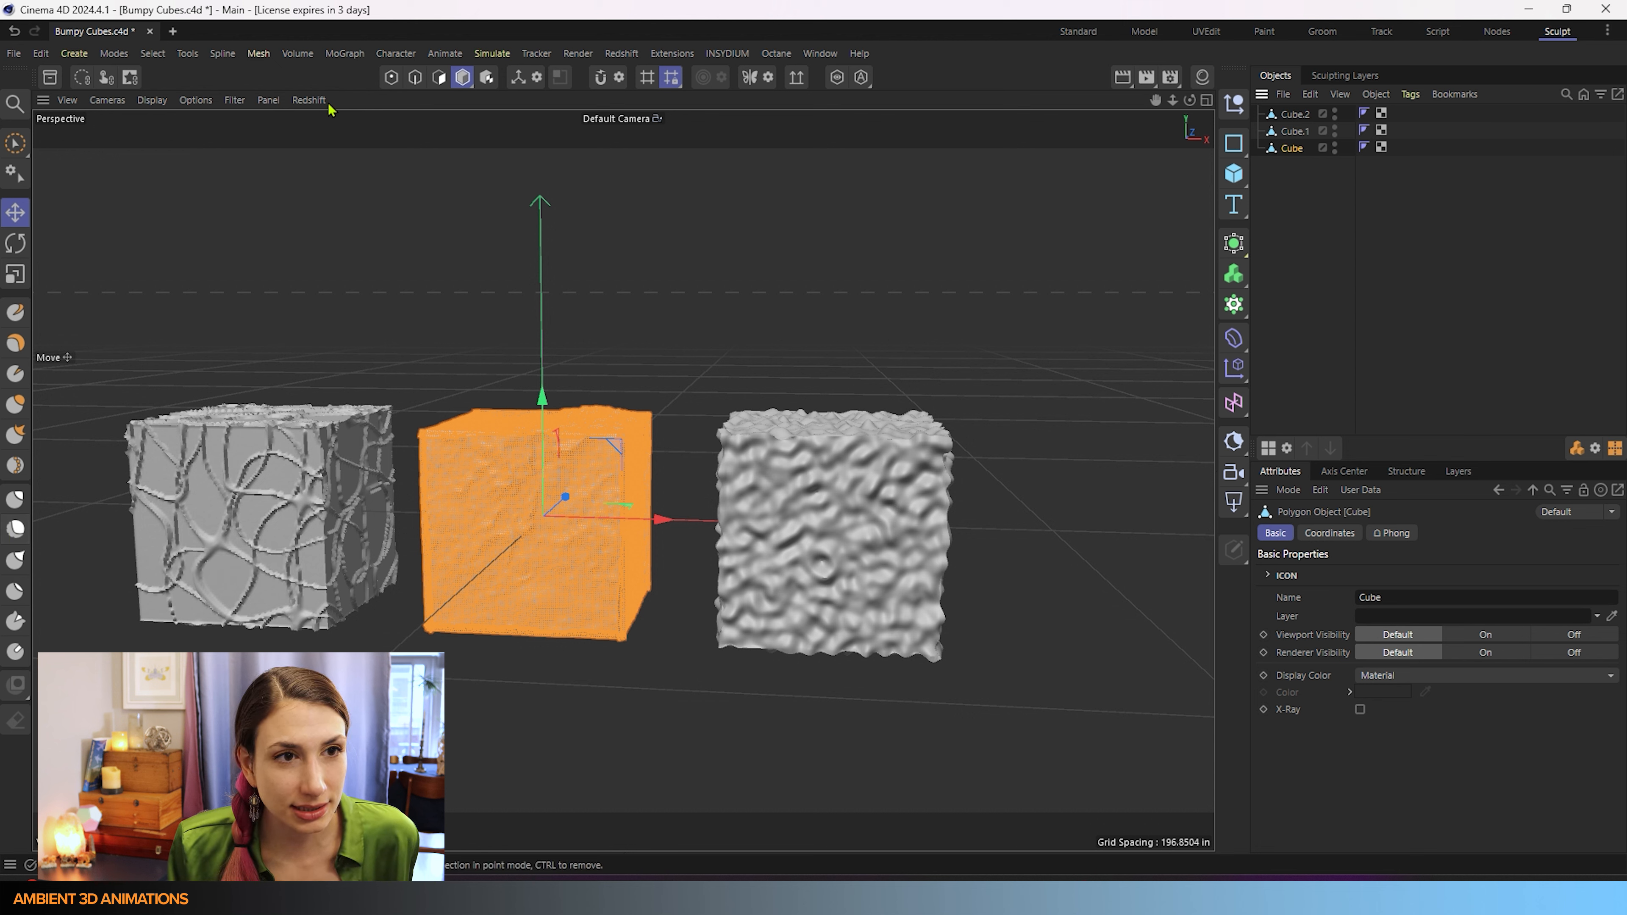
left_click(260, 54)
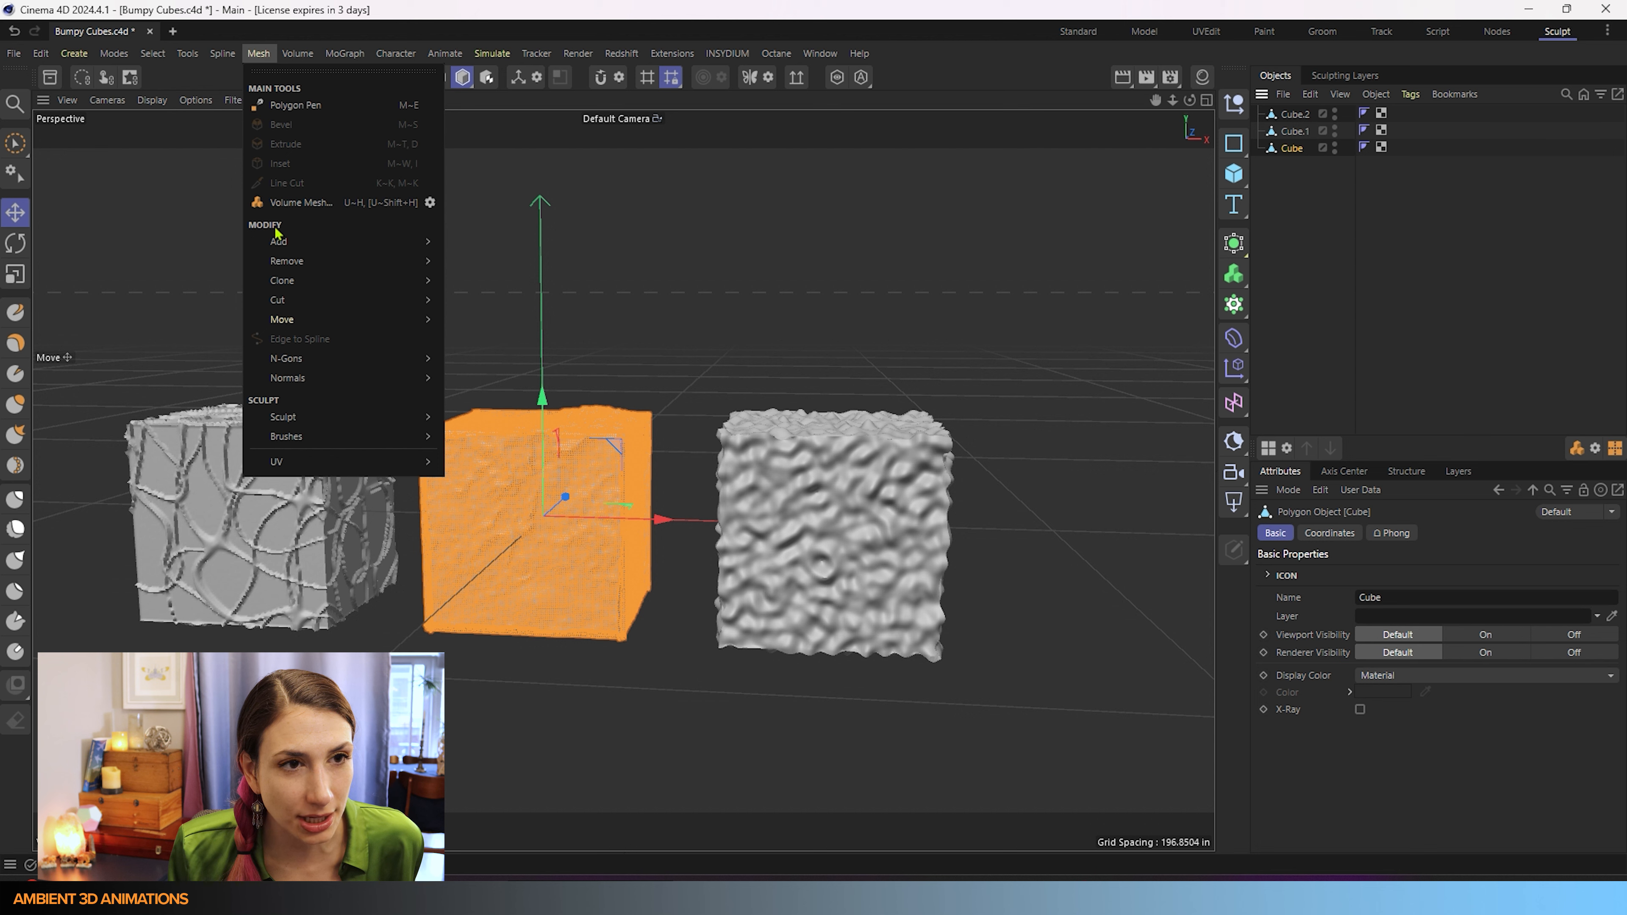
mouse_move(274, 436)
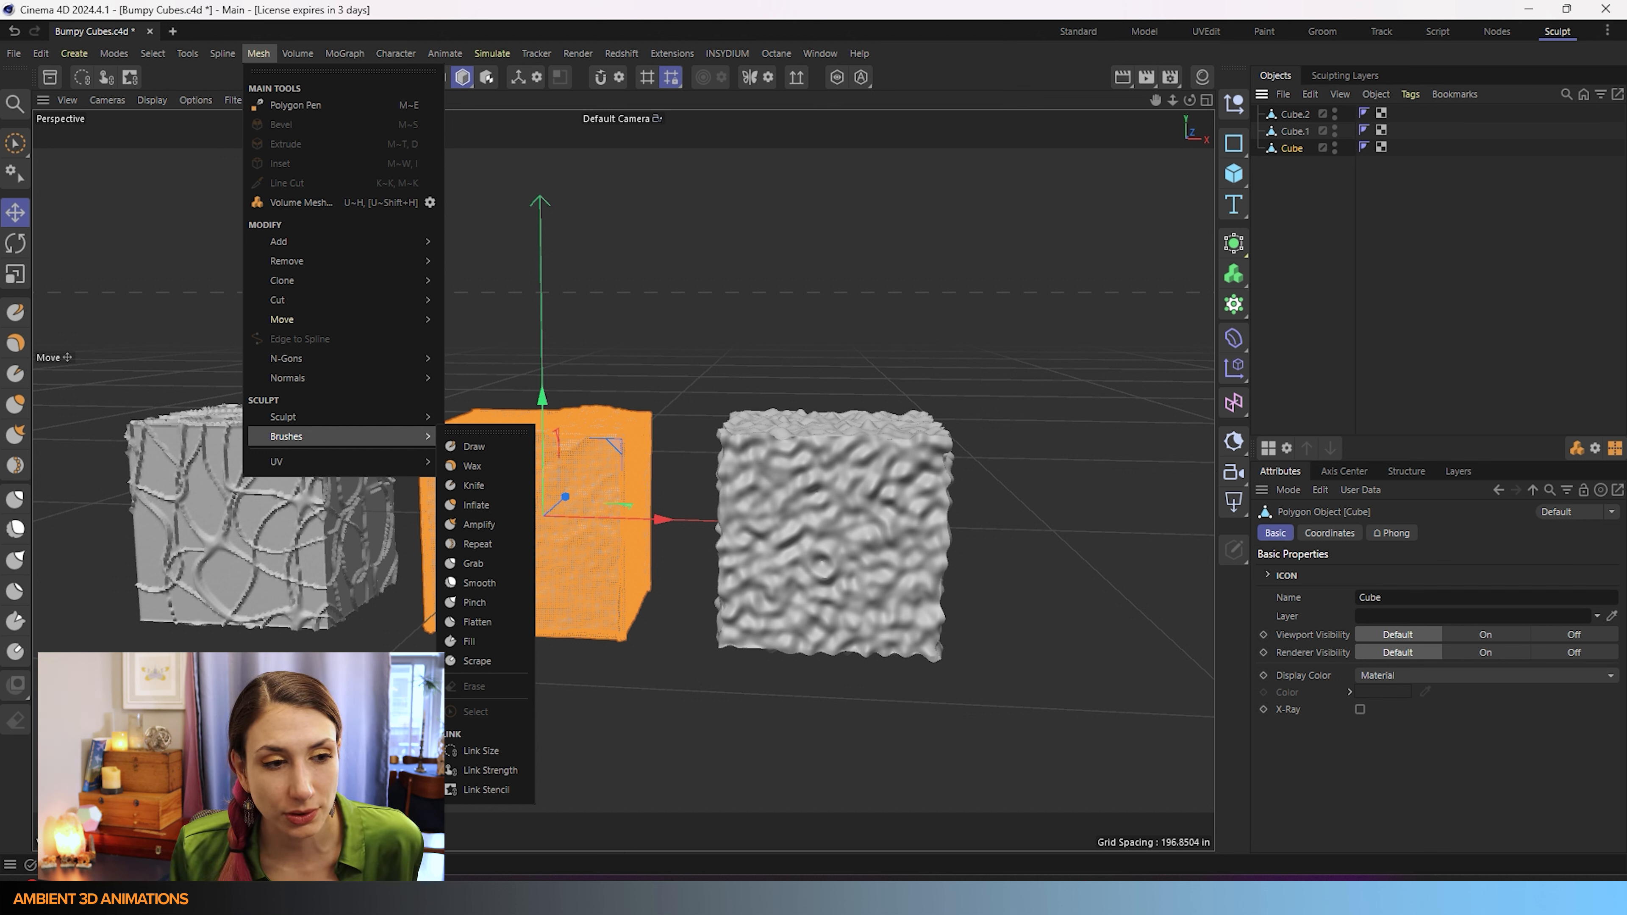
left_click(21, 533)
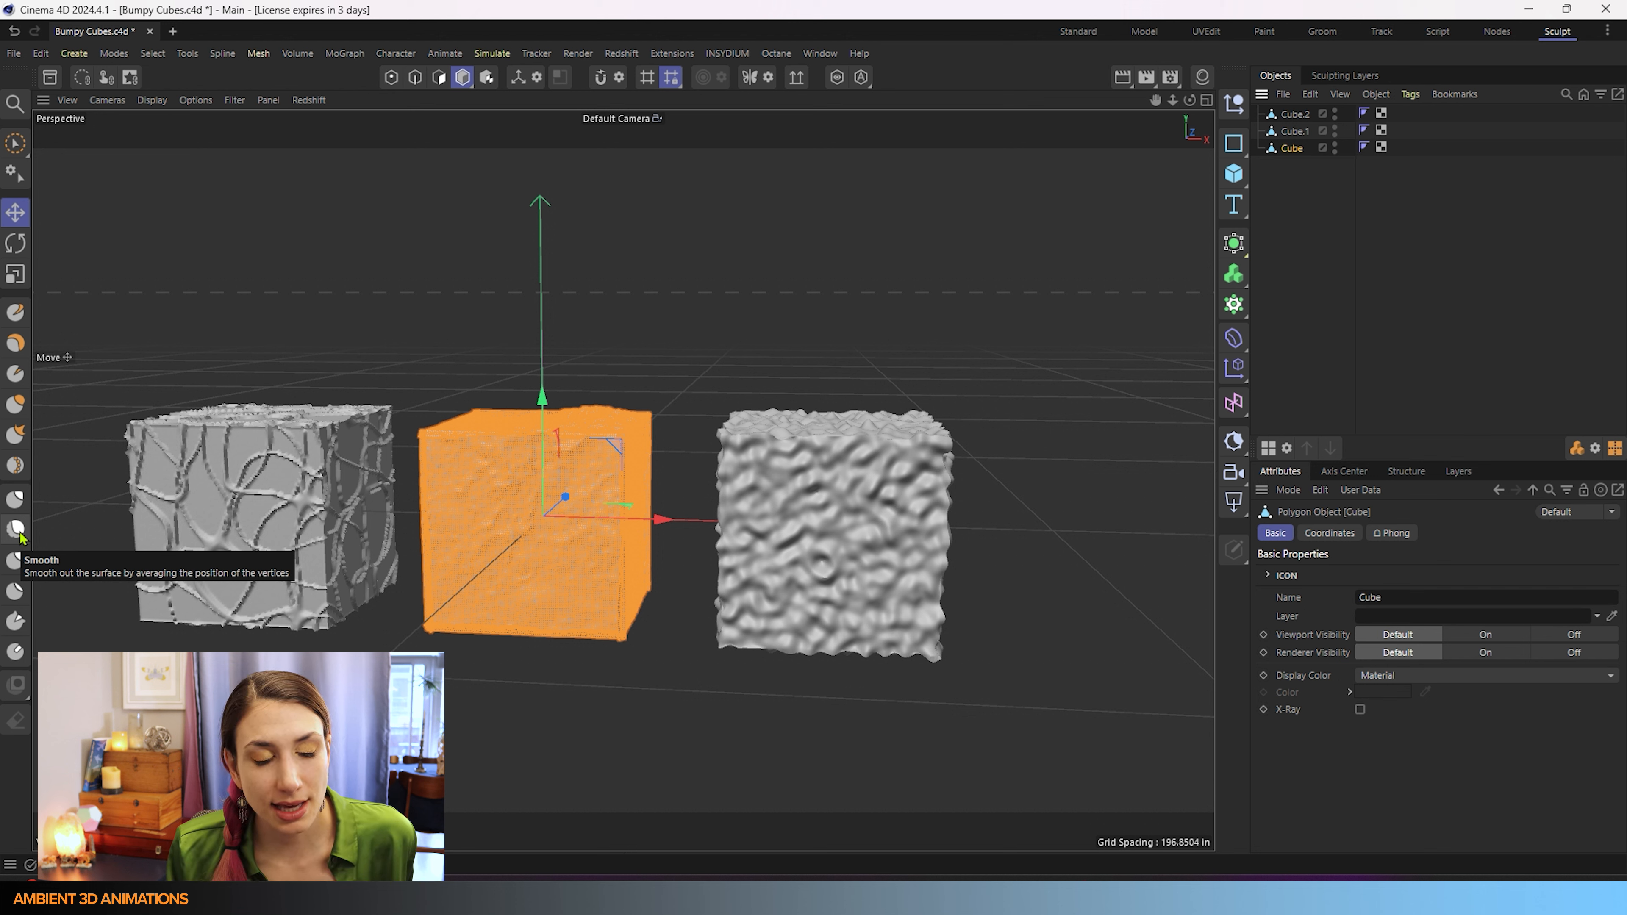
Step: Try a Draw brush stroke at 100% strength across the middle cube's front face, and undo it
left_click(15, 312)
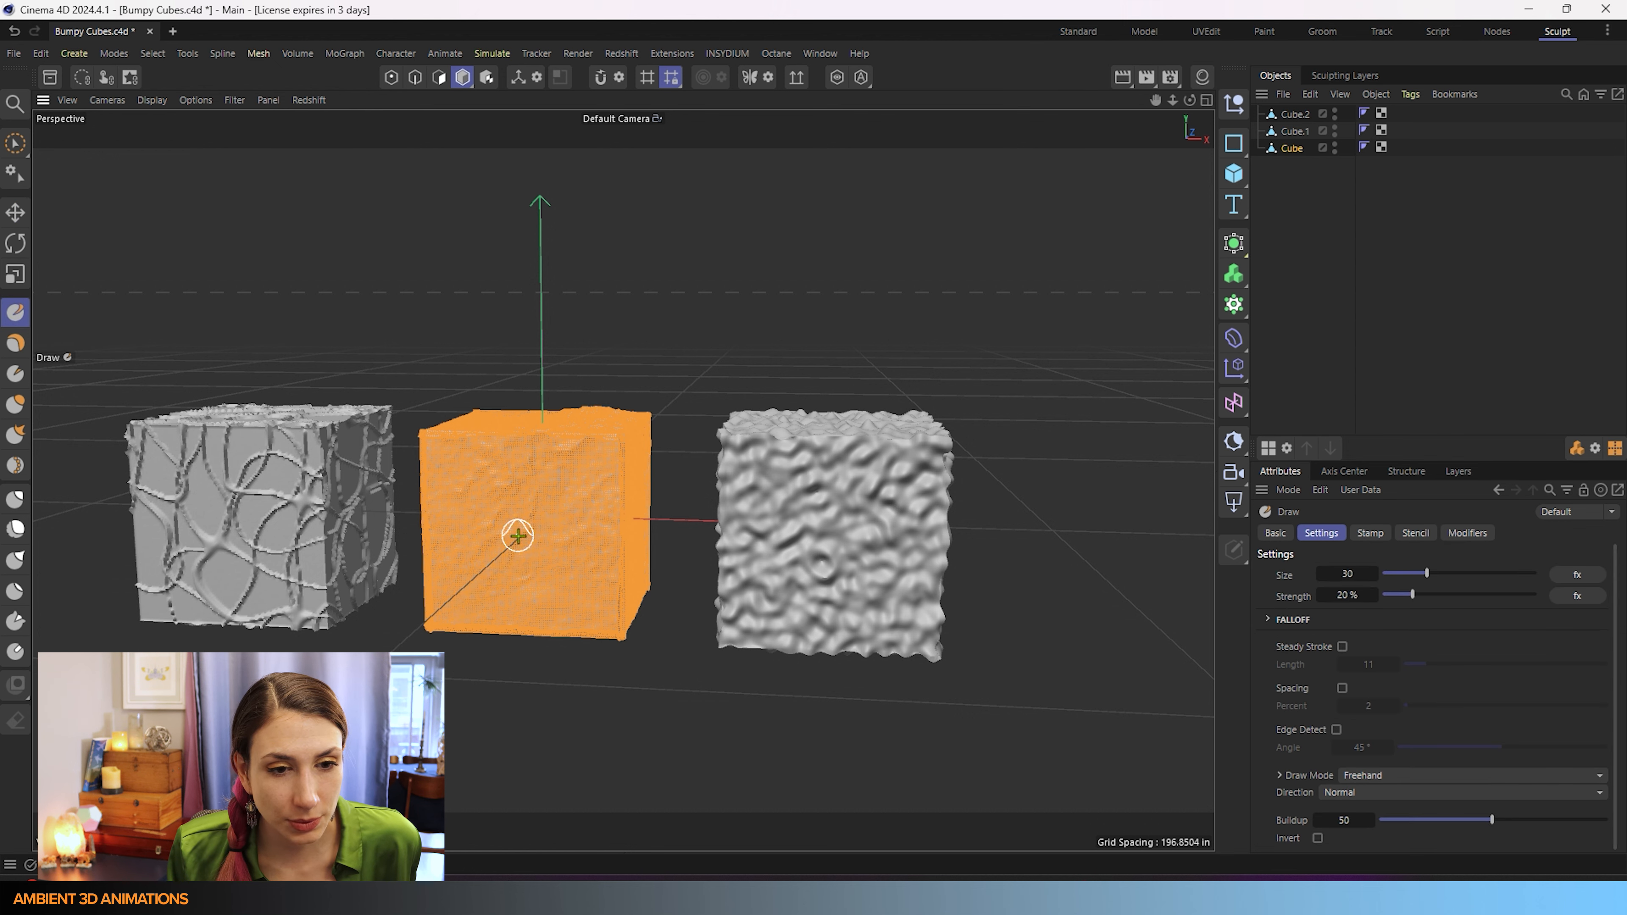
scroll(429, 607, "up", 2)
scroll(447, 567, "up", 3)
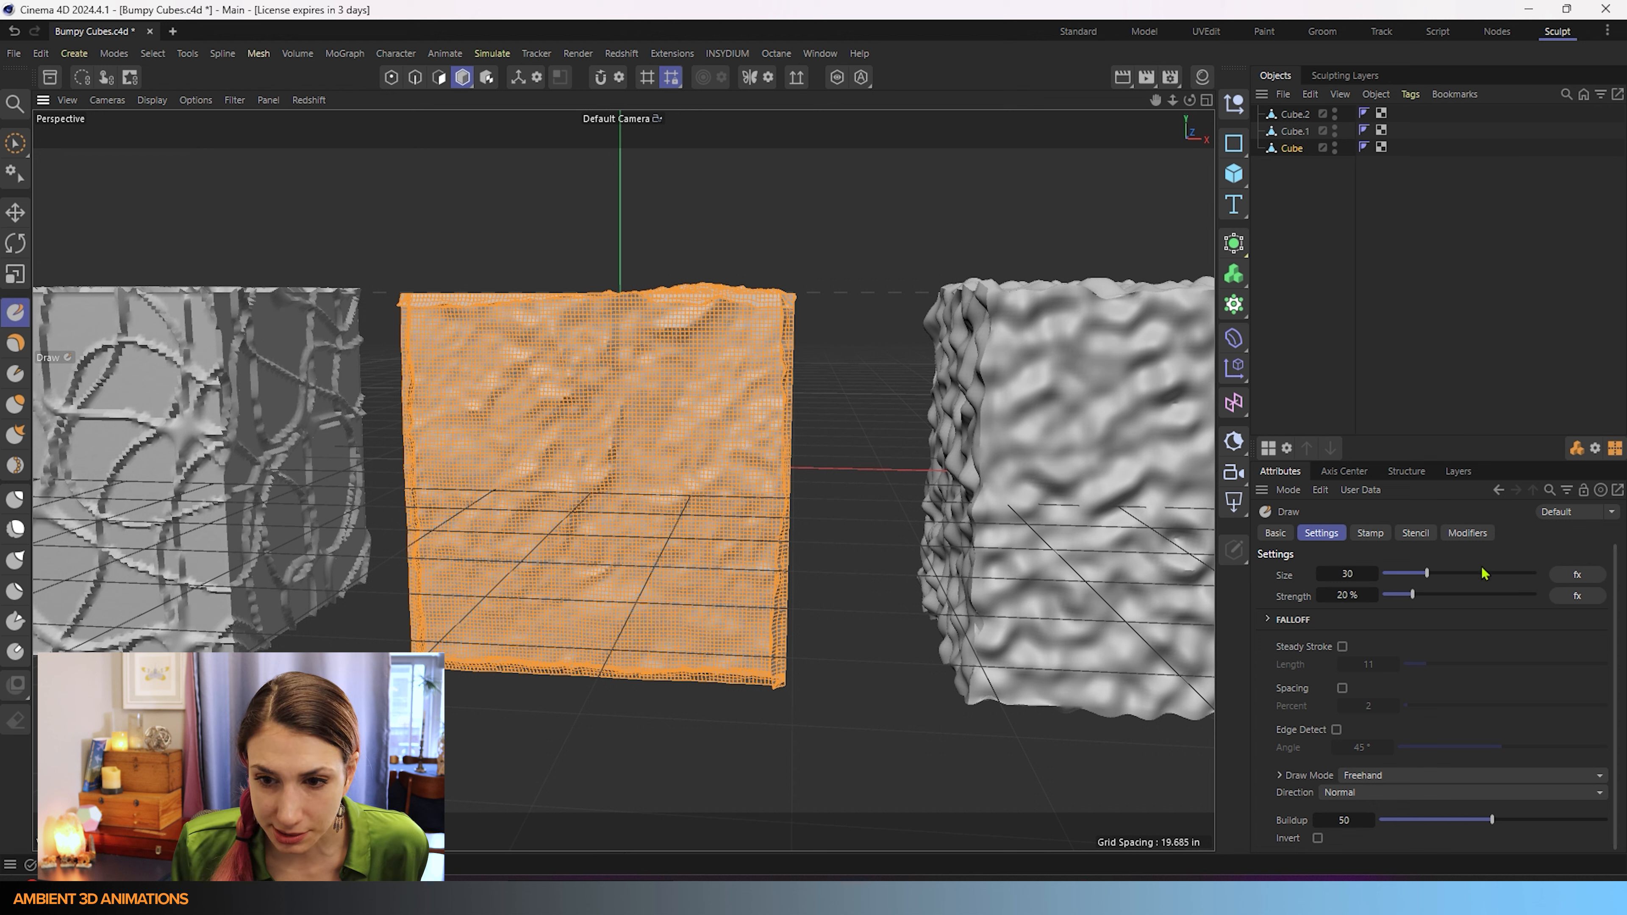
left_click_drag(1413, 595, 1537, 595)
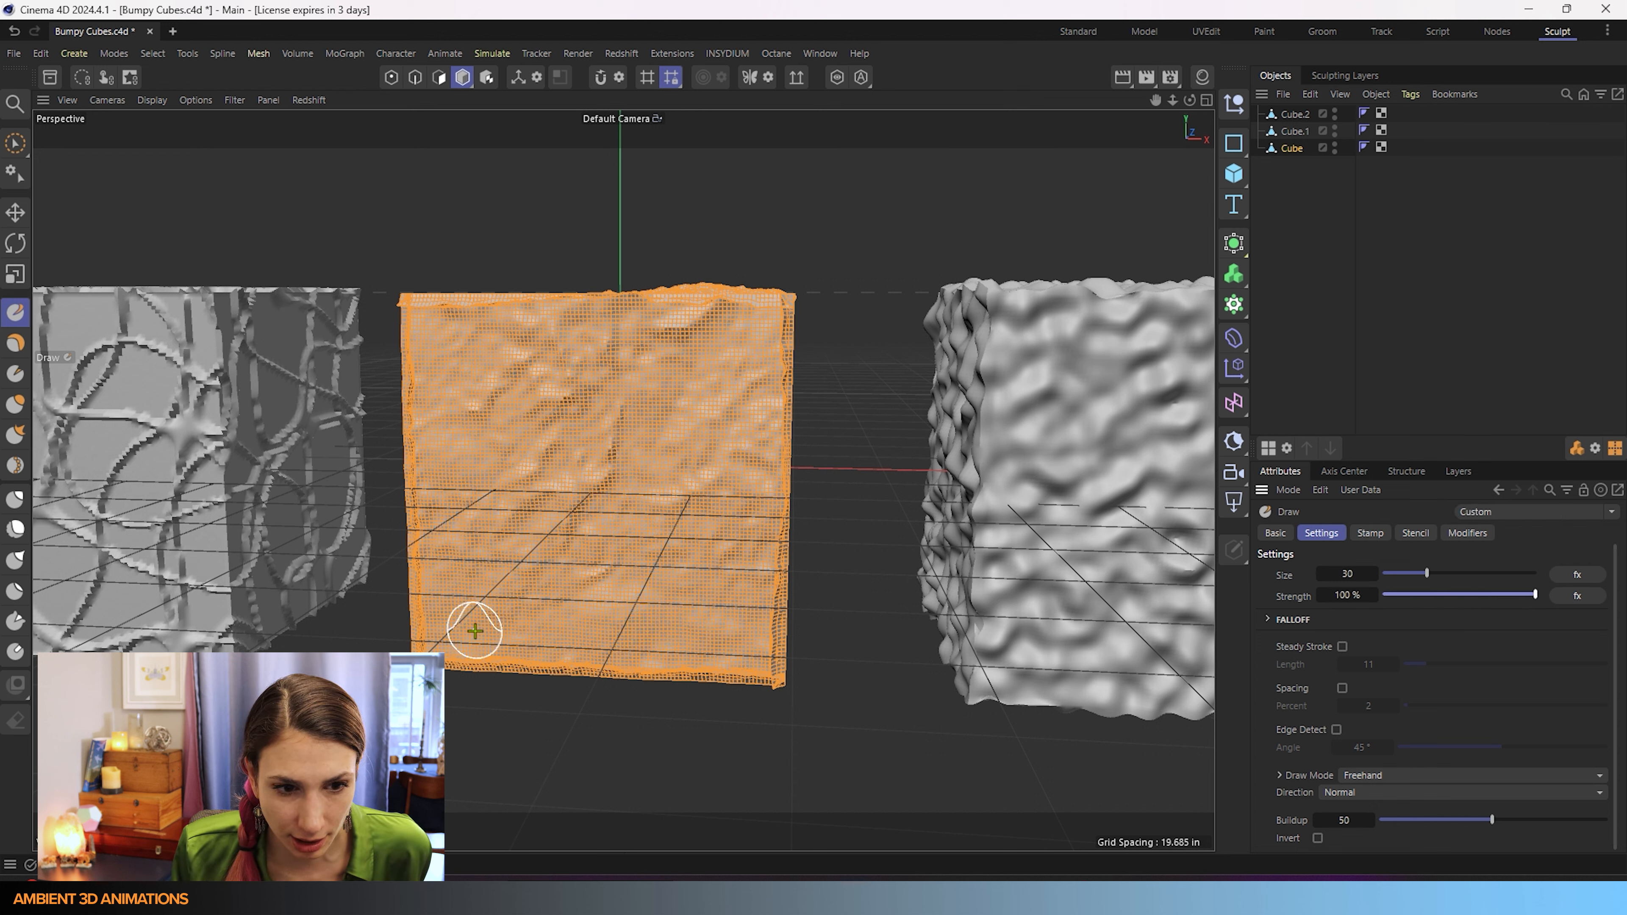
mouse_move(474, 631)
left_mouse_down()
mouse_move(563, 455)
mouse_move(635, 407)
mouse_move(663, 586)
left_mouse_up()
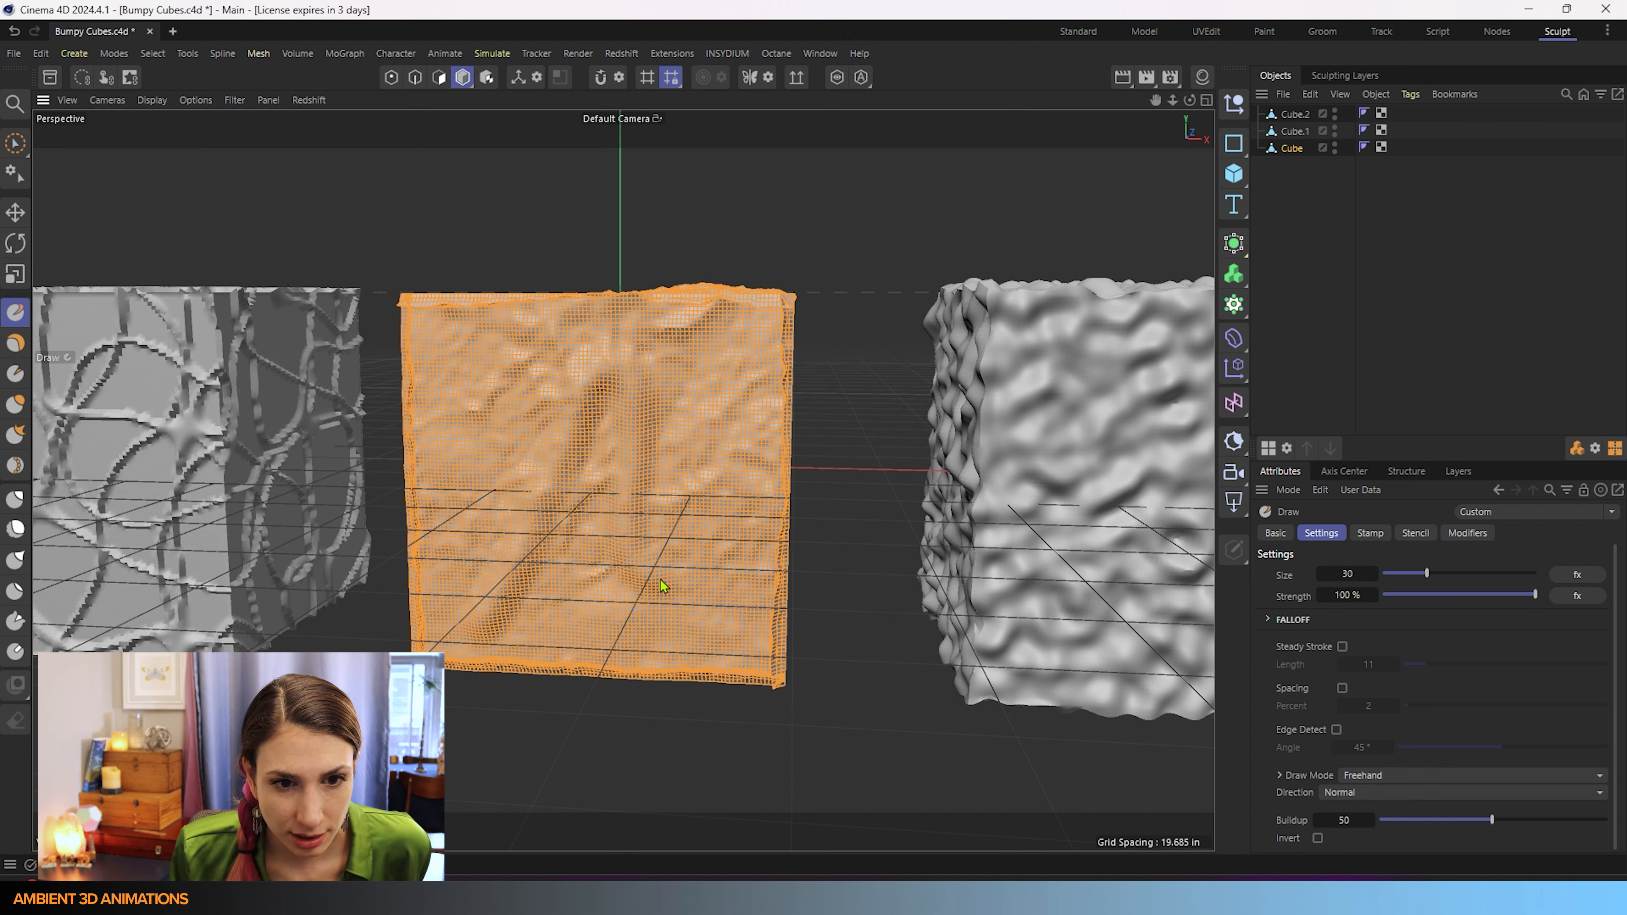
key("ctrl+z")
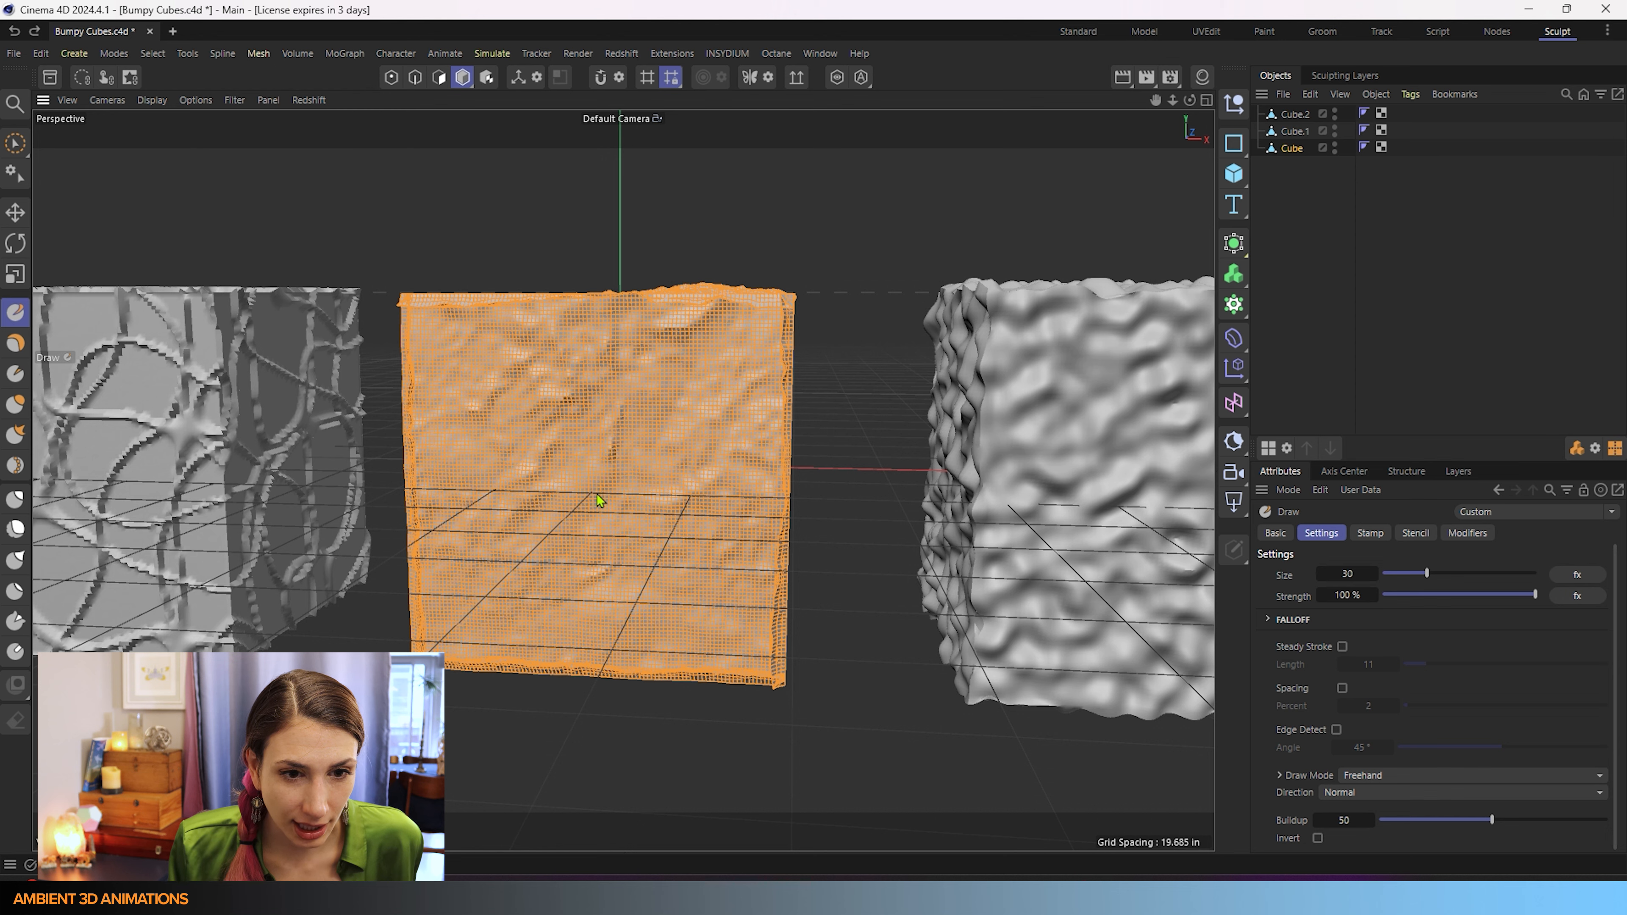
Step: Try smoothing the centre of the front face temporarily from the Draw brush, and undo the smoothing
scroll(584, 448, "up", 4)
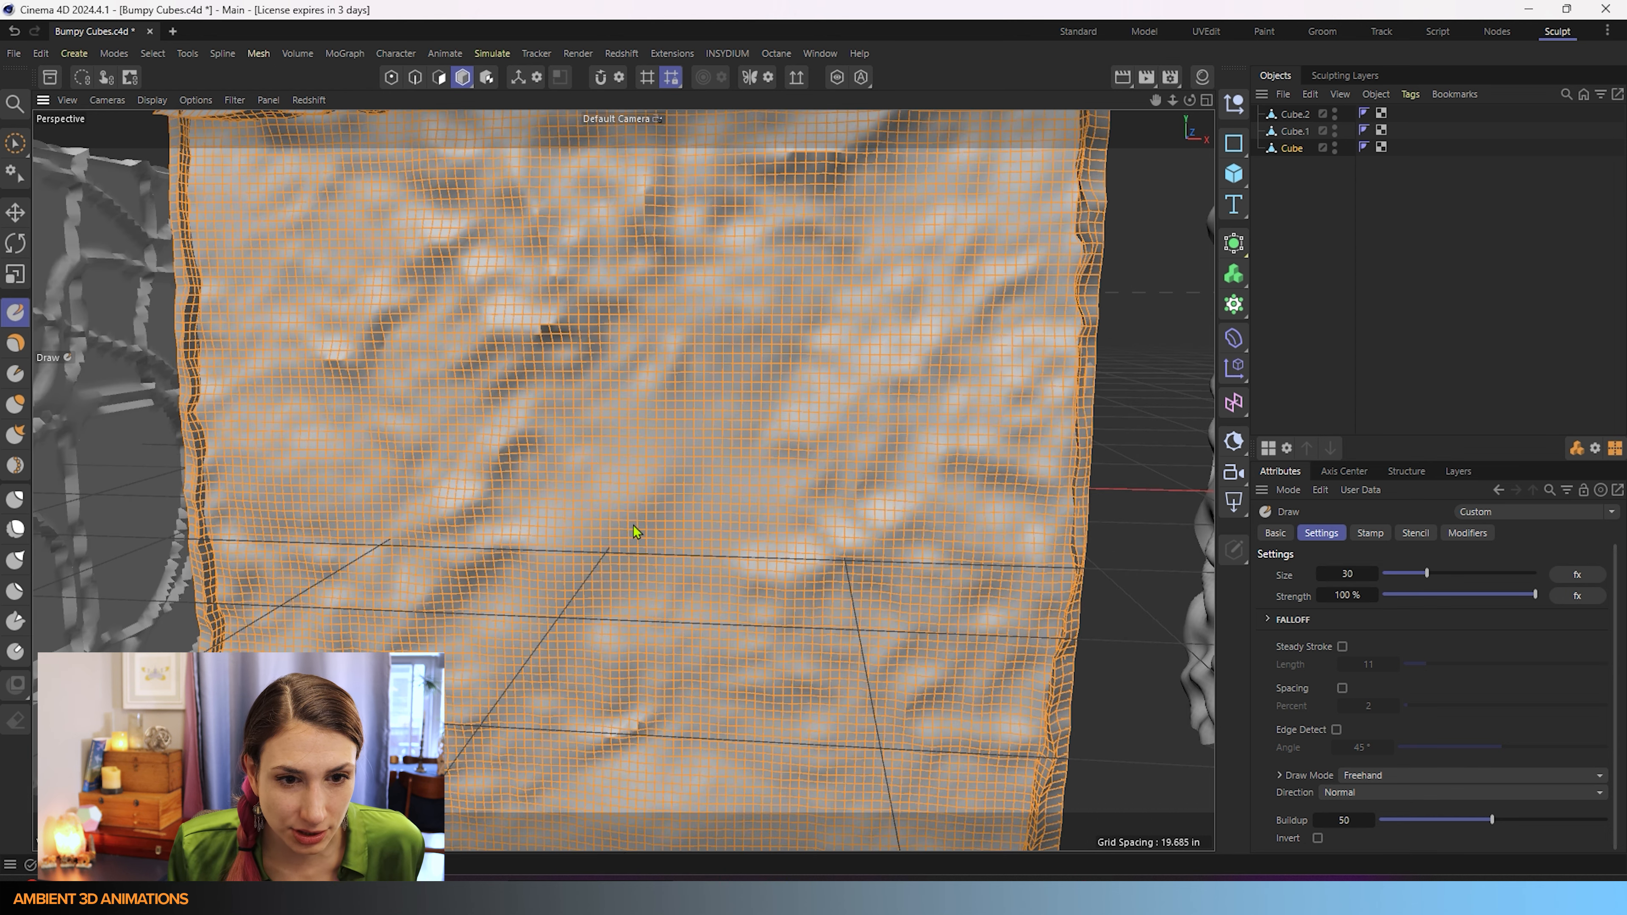
mouse_move(600, 607)
left_mouse_down("shift")
mouse_move(793, 462)
mouse_move(860, 302)
mouse_move(711, 334)
mouse_move(712, 370)
left_mouse_up("shift")
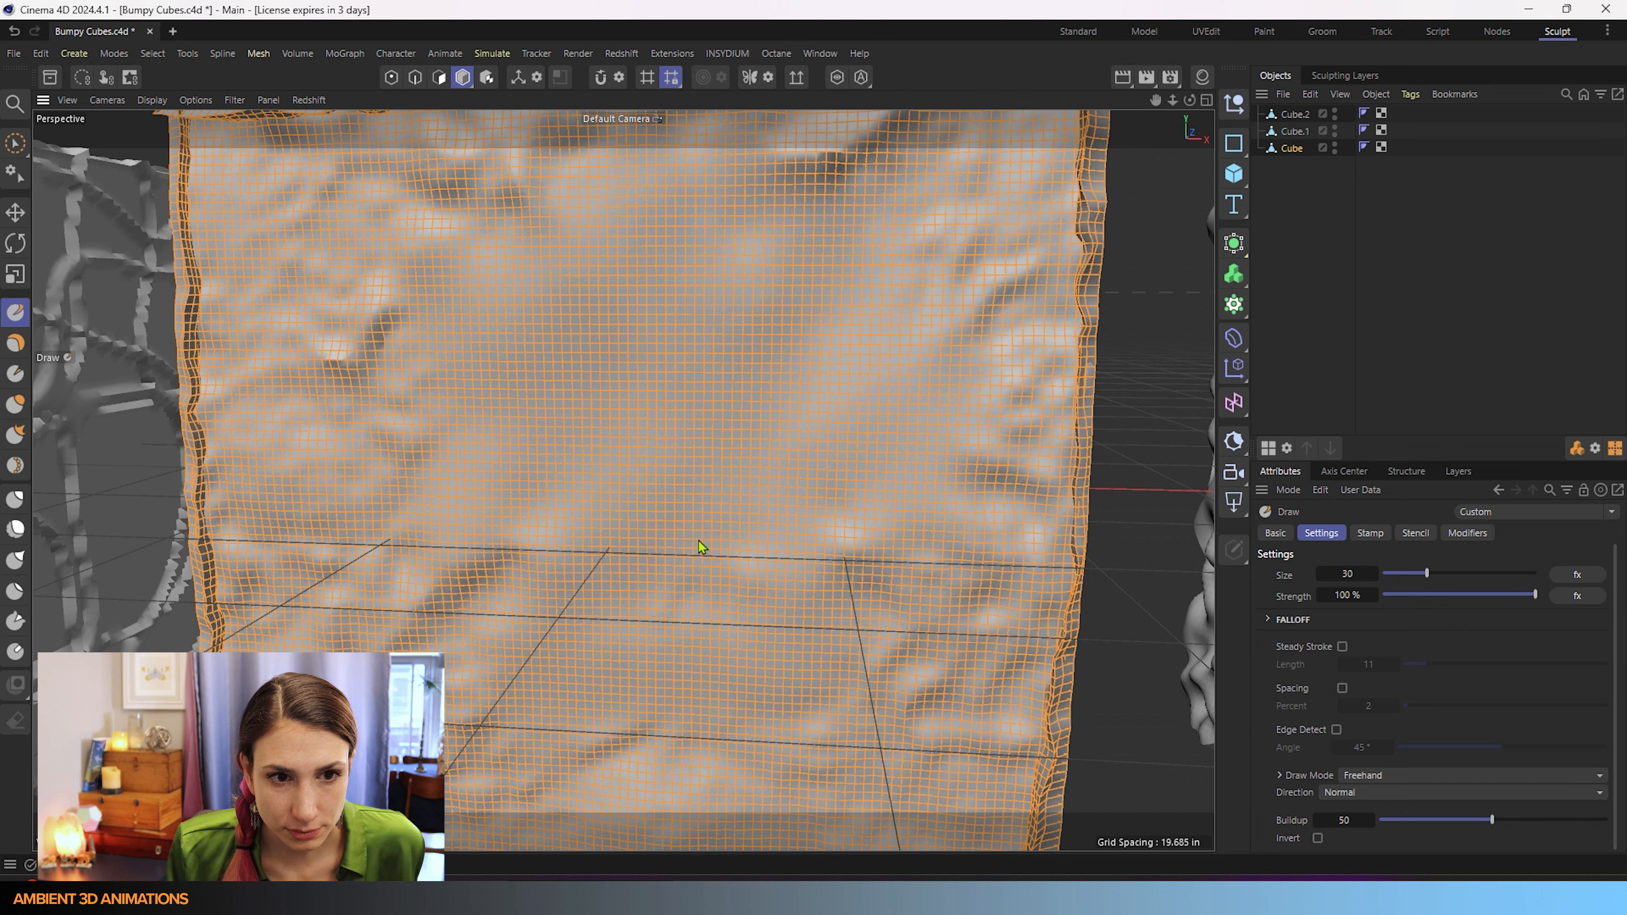
scroll(724, 503, "down", 5)
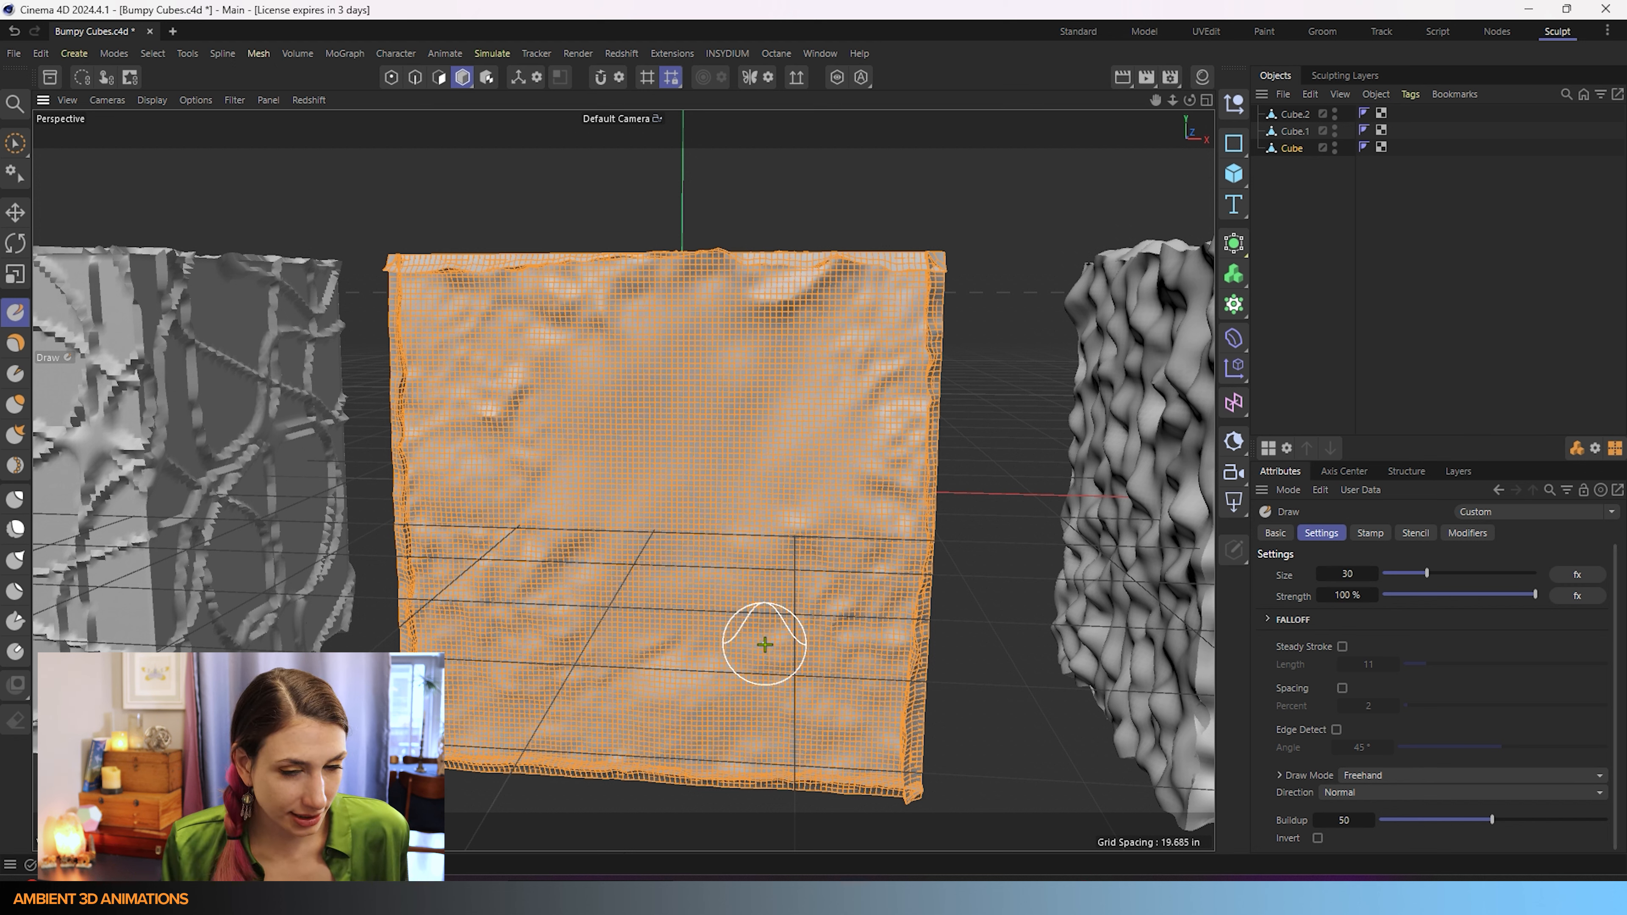
key("ctrl+z")
key("ctrl+z")
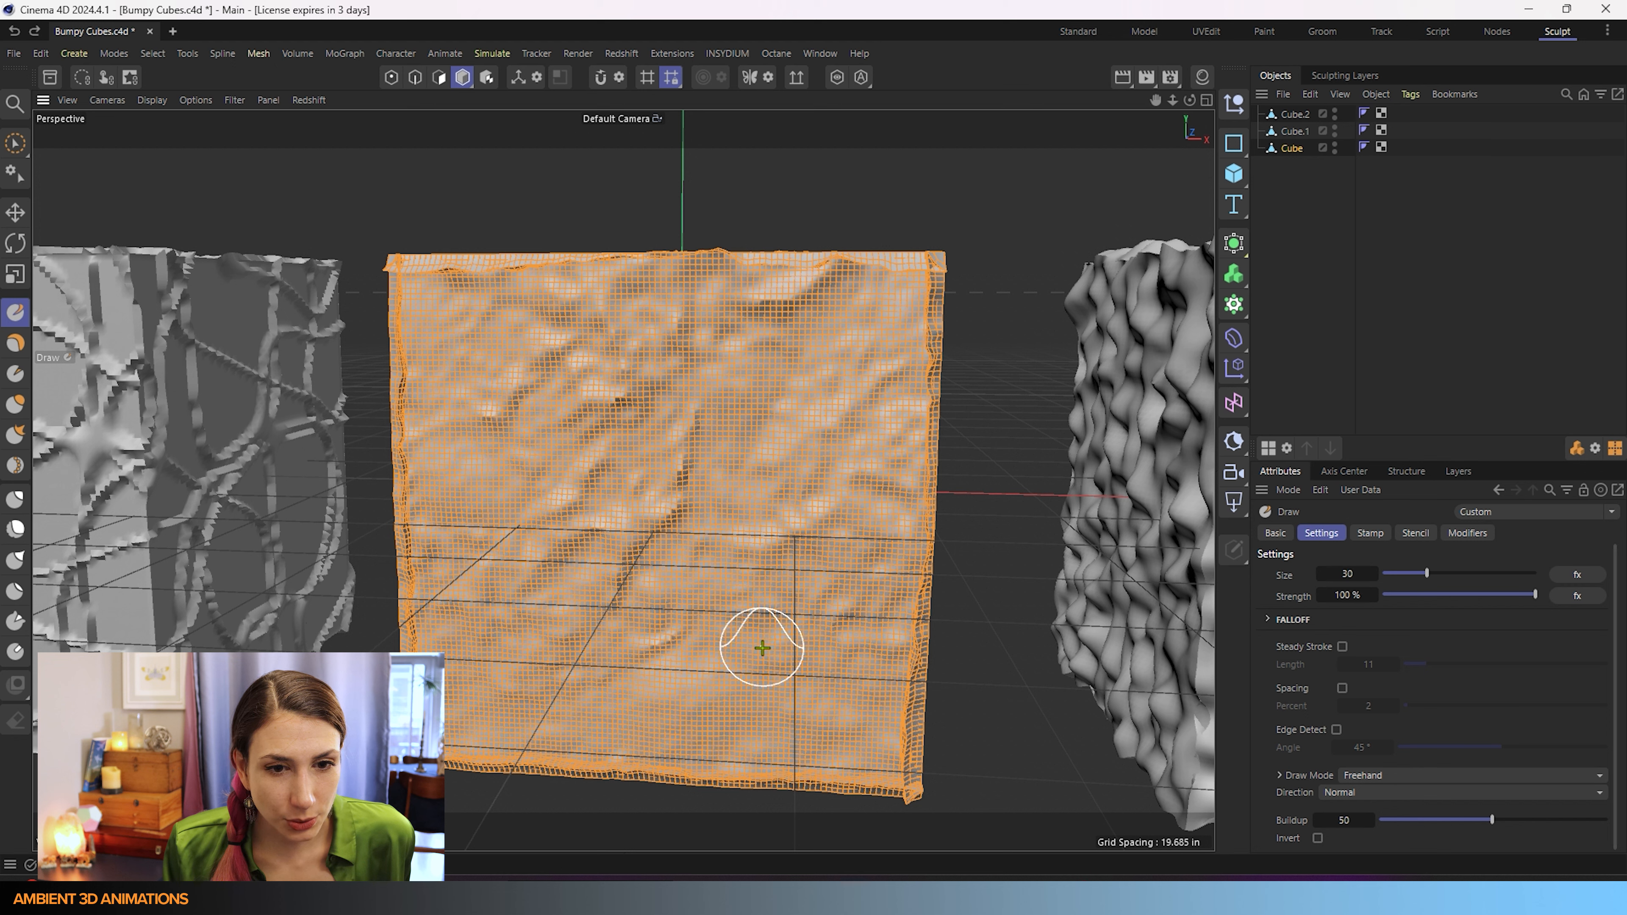
Step: Smooth the middle cube's upper front corner and down its vertical edge with the Smooth brush, size 30 and strength 100%
left_click(17, 538)
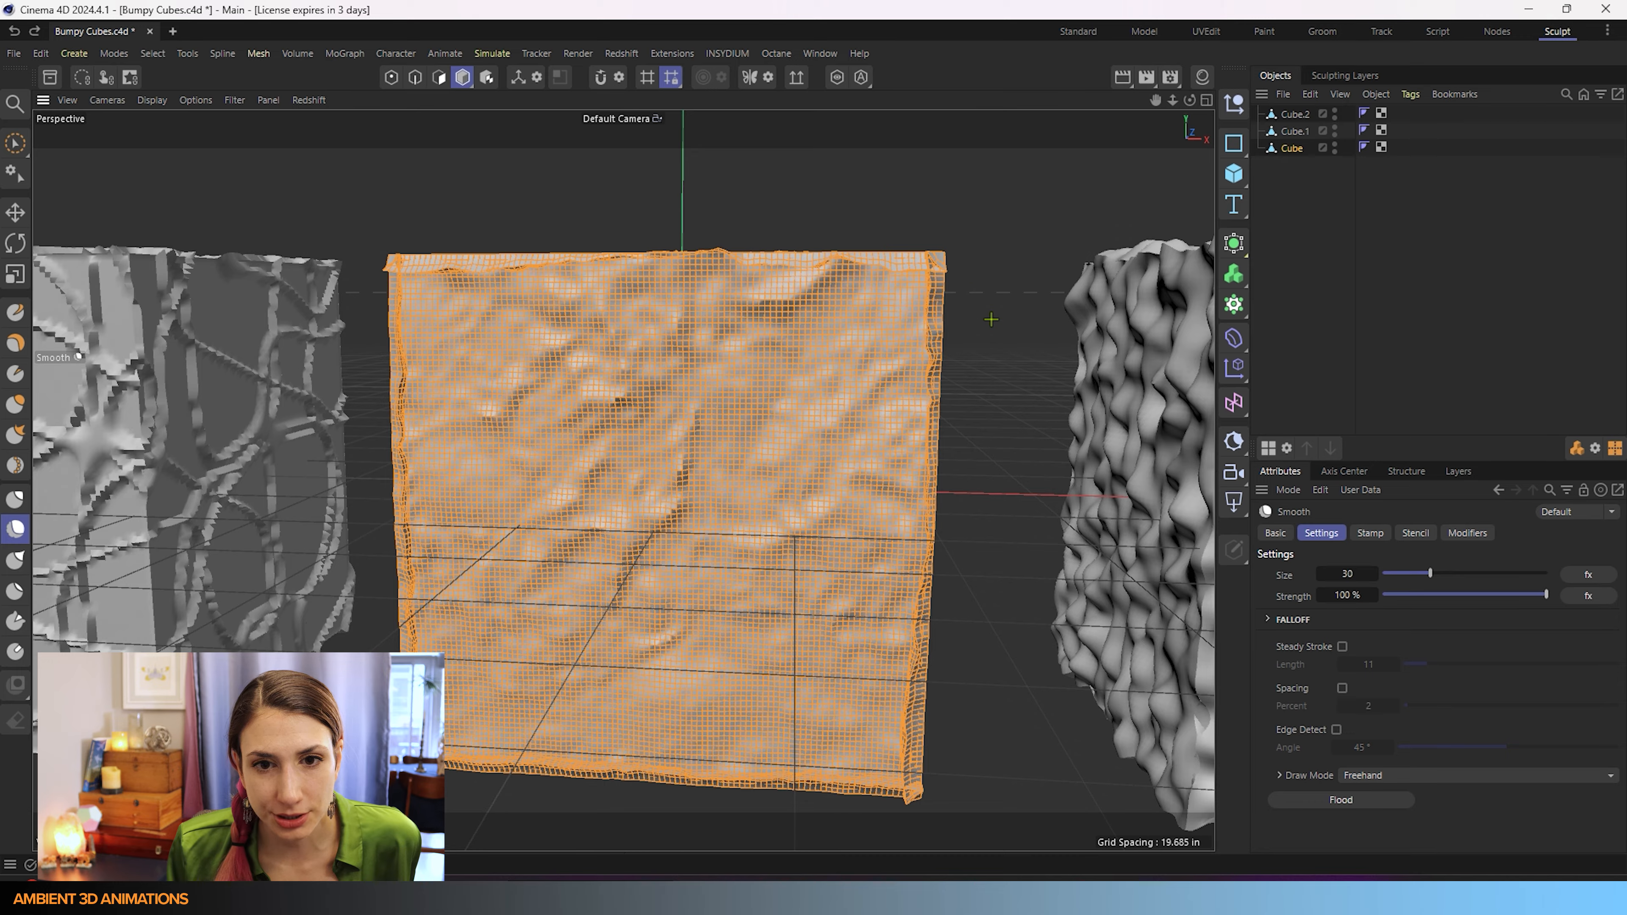
left_click_drag(991, 319, 948, 338, "alt")
scroll(951, 335, "up", 3)
scroll(956, 300, "up", 3)
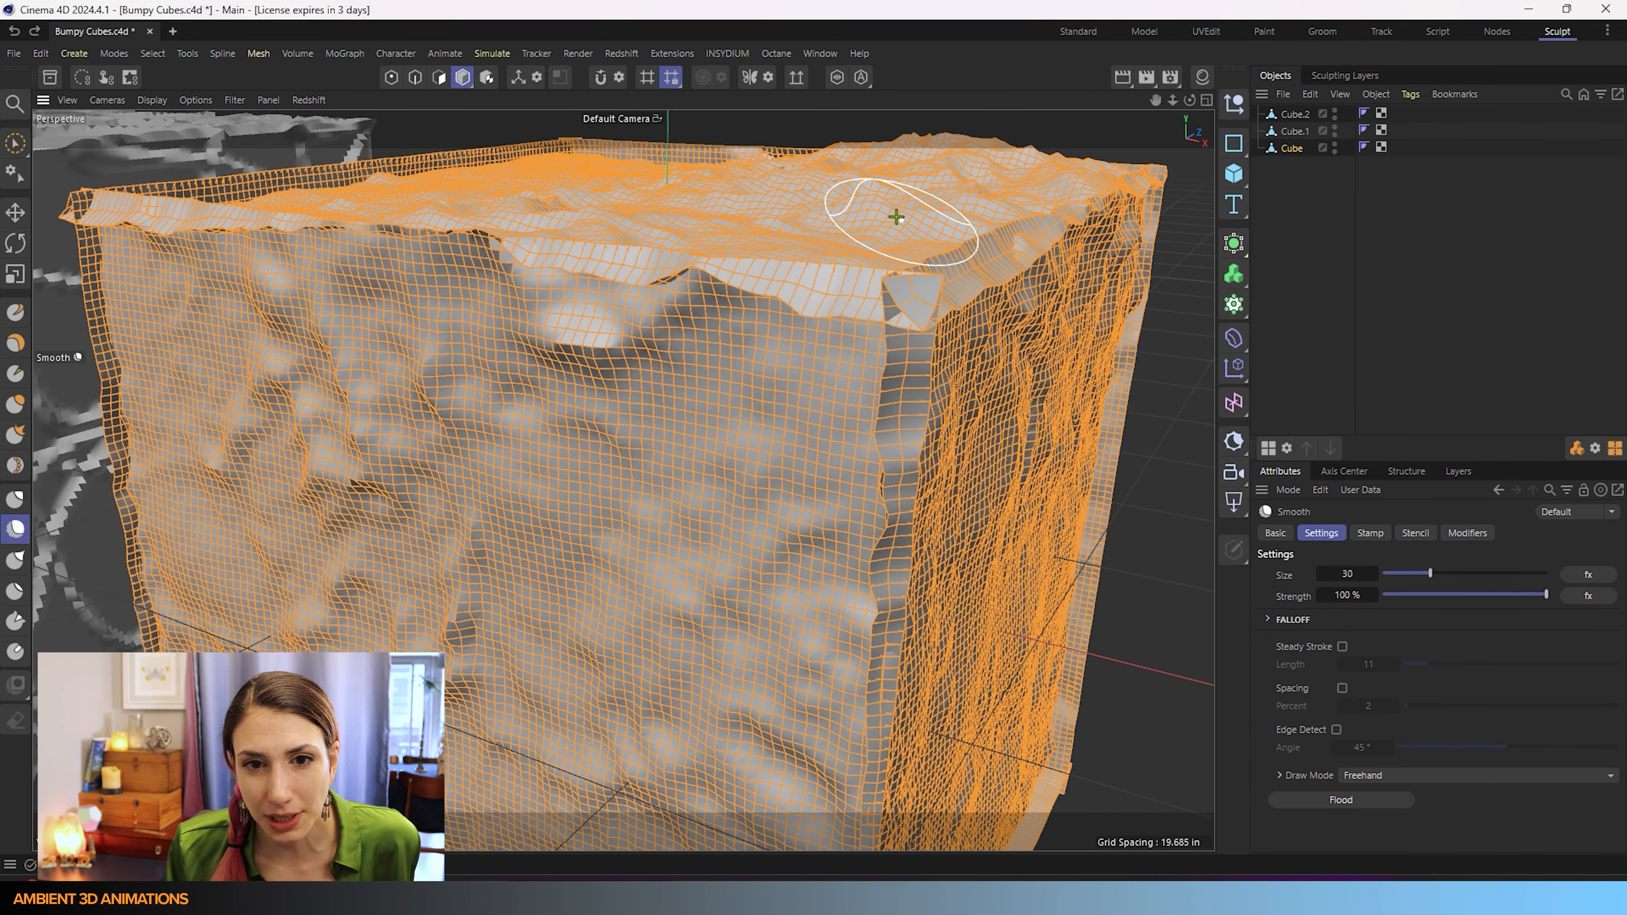
mouse_move(896, 218)
left_mouse_down()
mouse_move(870, 753)
mouse_move(884, 359)
mouse_move(869, 455)
mouse_move(889, 331)
mouse_move(914, 333)
left_mouse_up()
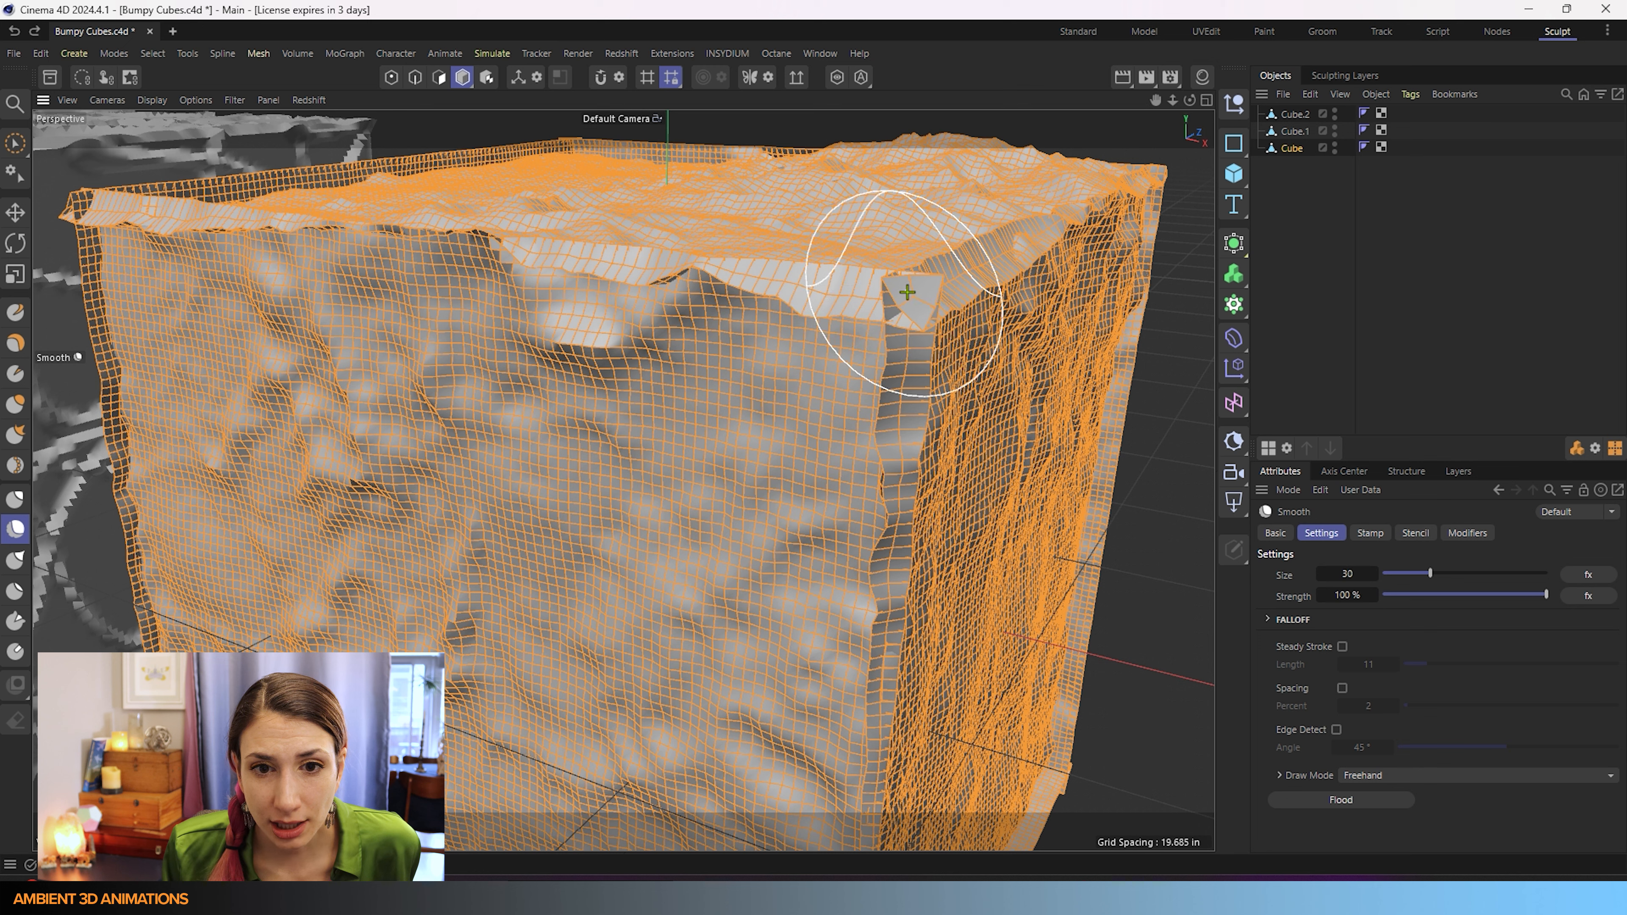
left_click_drag(907, 293, 900, 577)
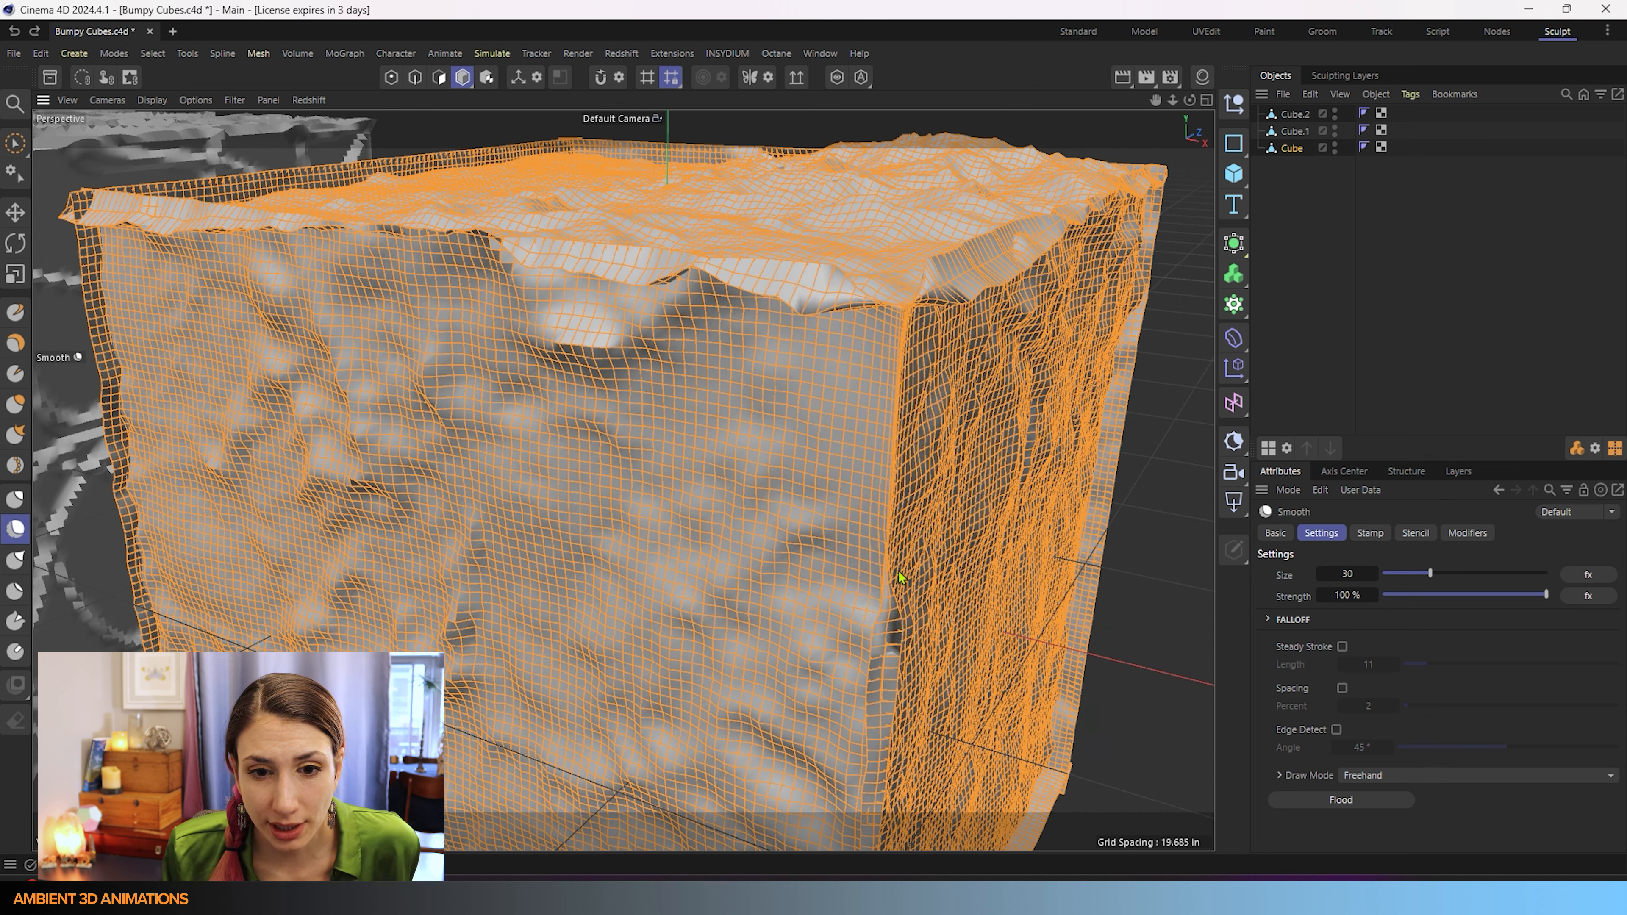
Step: Smooth the middle cube's upper and lower edges along its front and right faces with the Smooth brush
left_click_drag(906, 304, 90, 213)
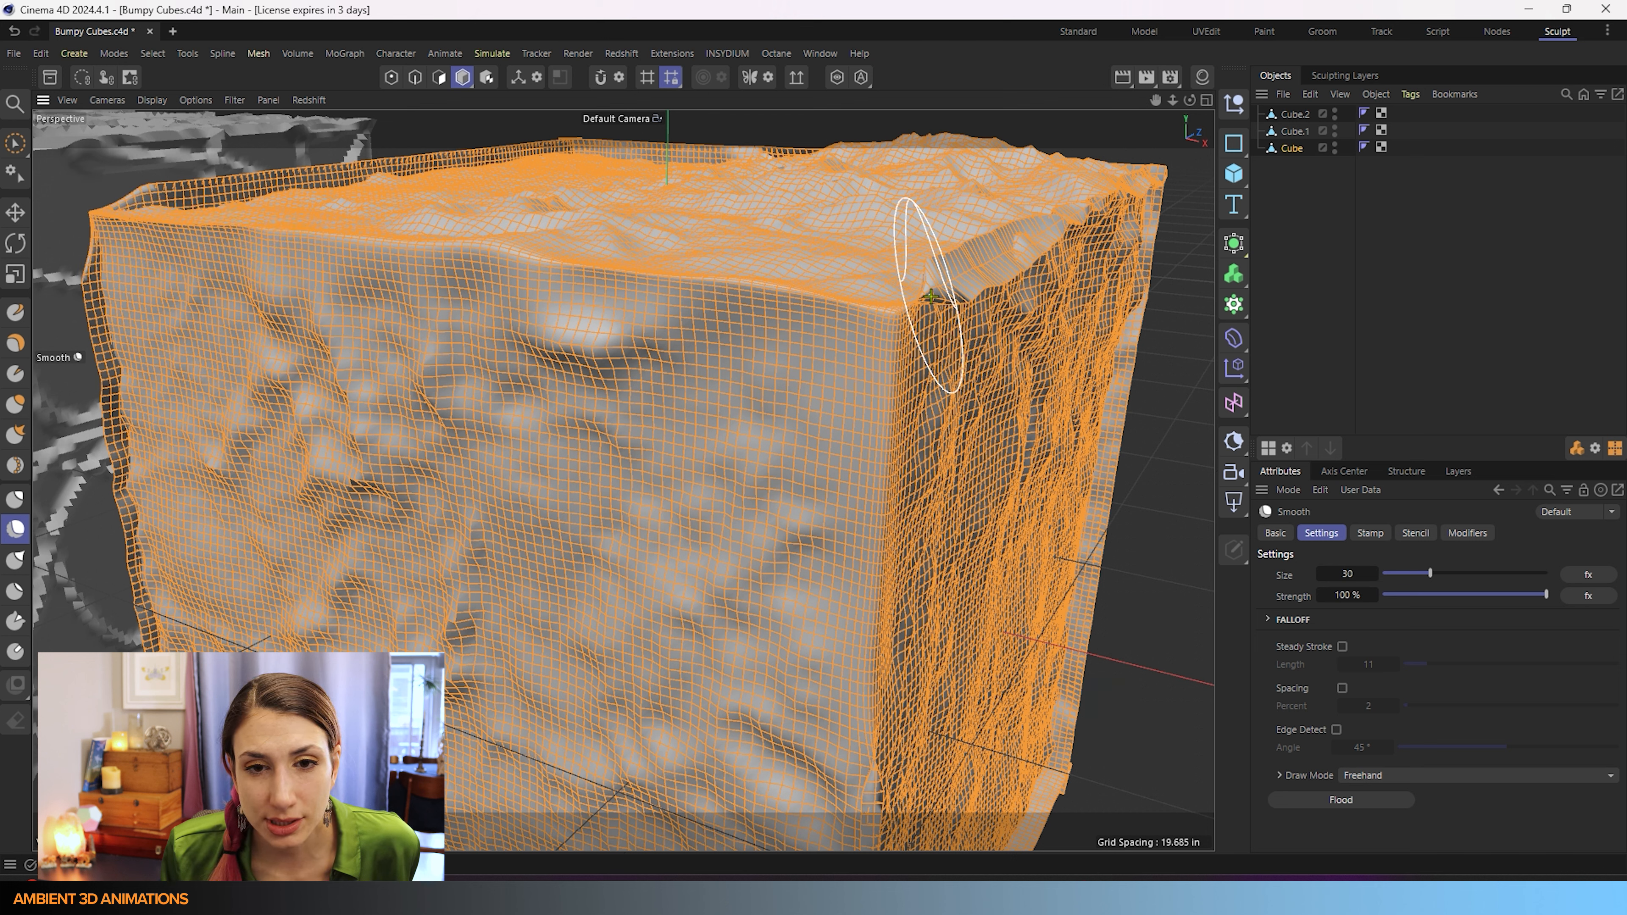
mouse_move(931, 296)
left_mouse_down()
mouse_move(1031, 260)
mouse_move(1158, 176)
left_mouse_up()
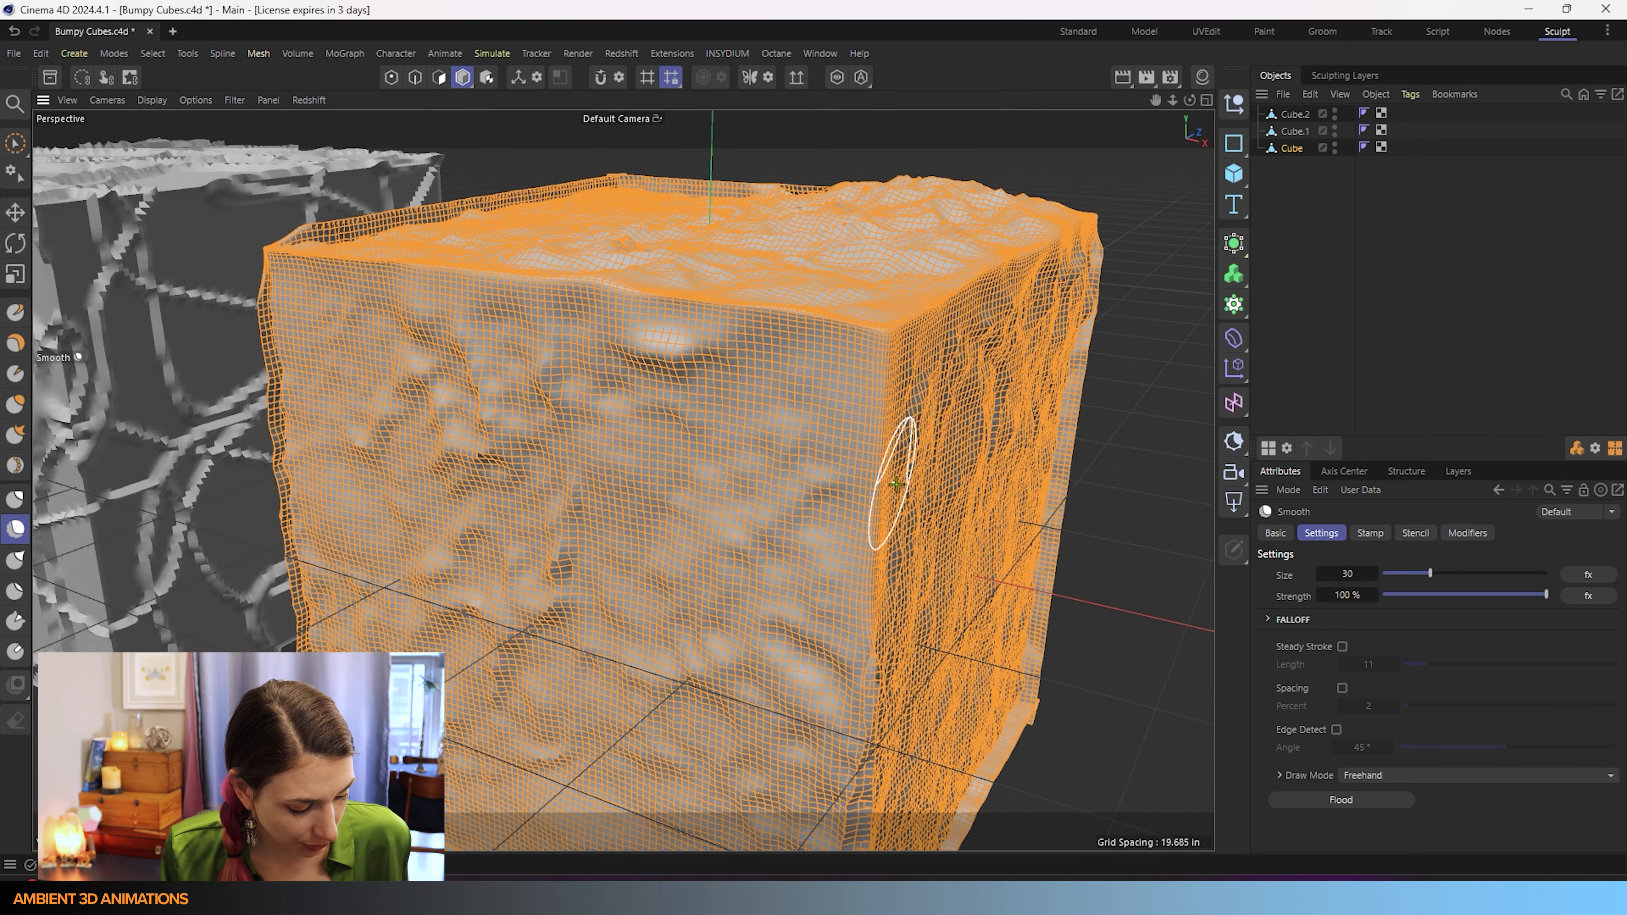
middle_click_drag(843, 523, 793, 153, "alt")
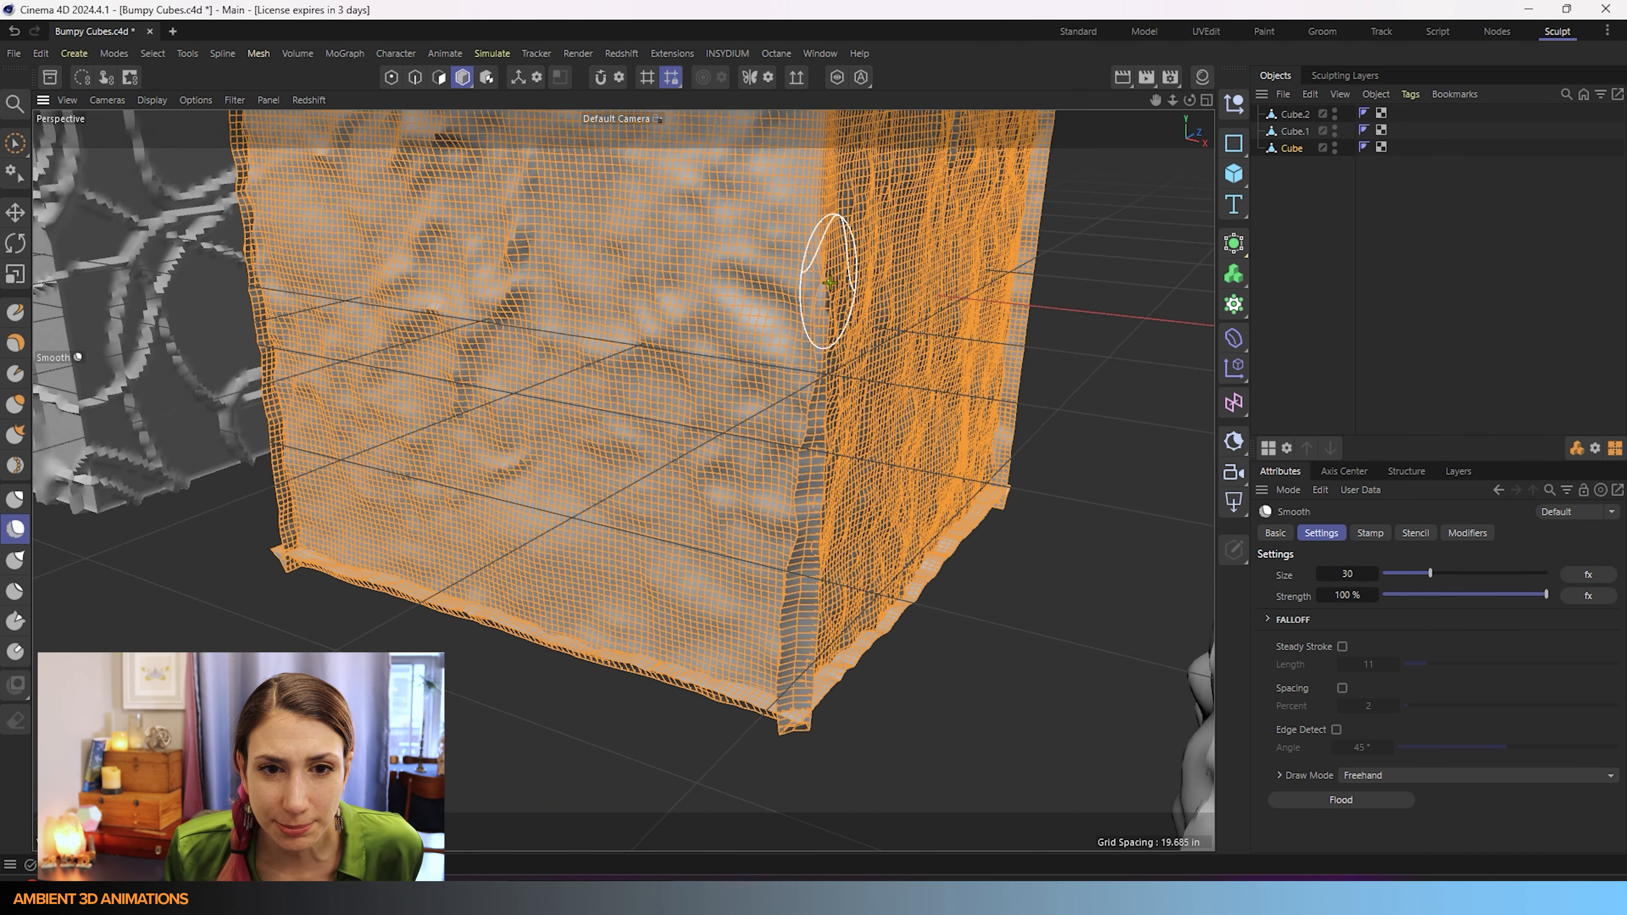
mouse_move(811, 424)
left_mouse_down()
mouse_move(796, 724)
mouse_move(1007, 494)
mouse_move(896, 604)
left_mouse_up()
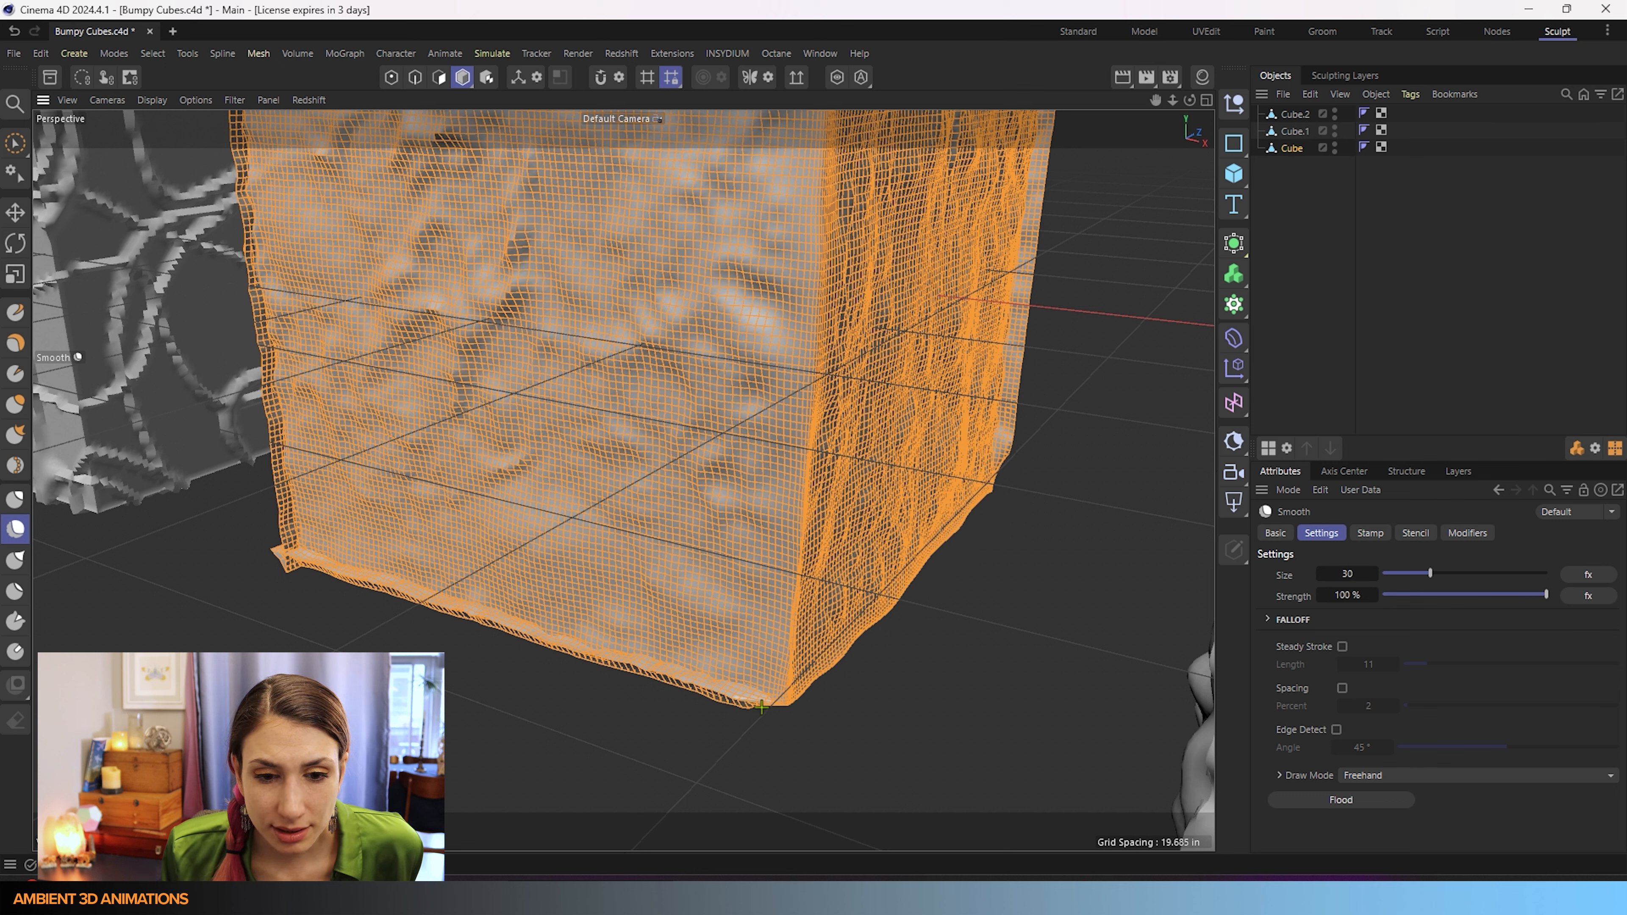
mouse_move(766, 705)
left_mouse_down()
mouse_move(457, 632)
mouse_move(465, 619)
mouse_move(544, 643)
mouse_move(290, 572)
mouse_move(294, 548)
left_mouse_up()
scroll(445, 538, "down", 3)
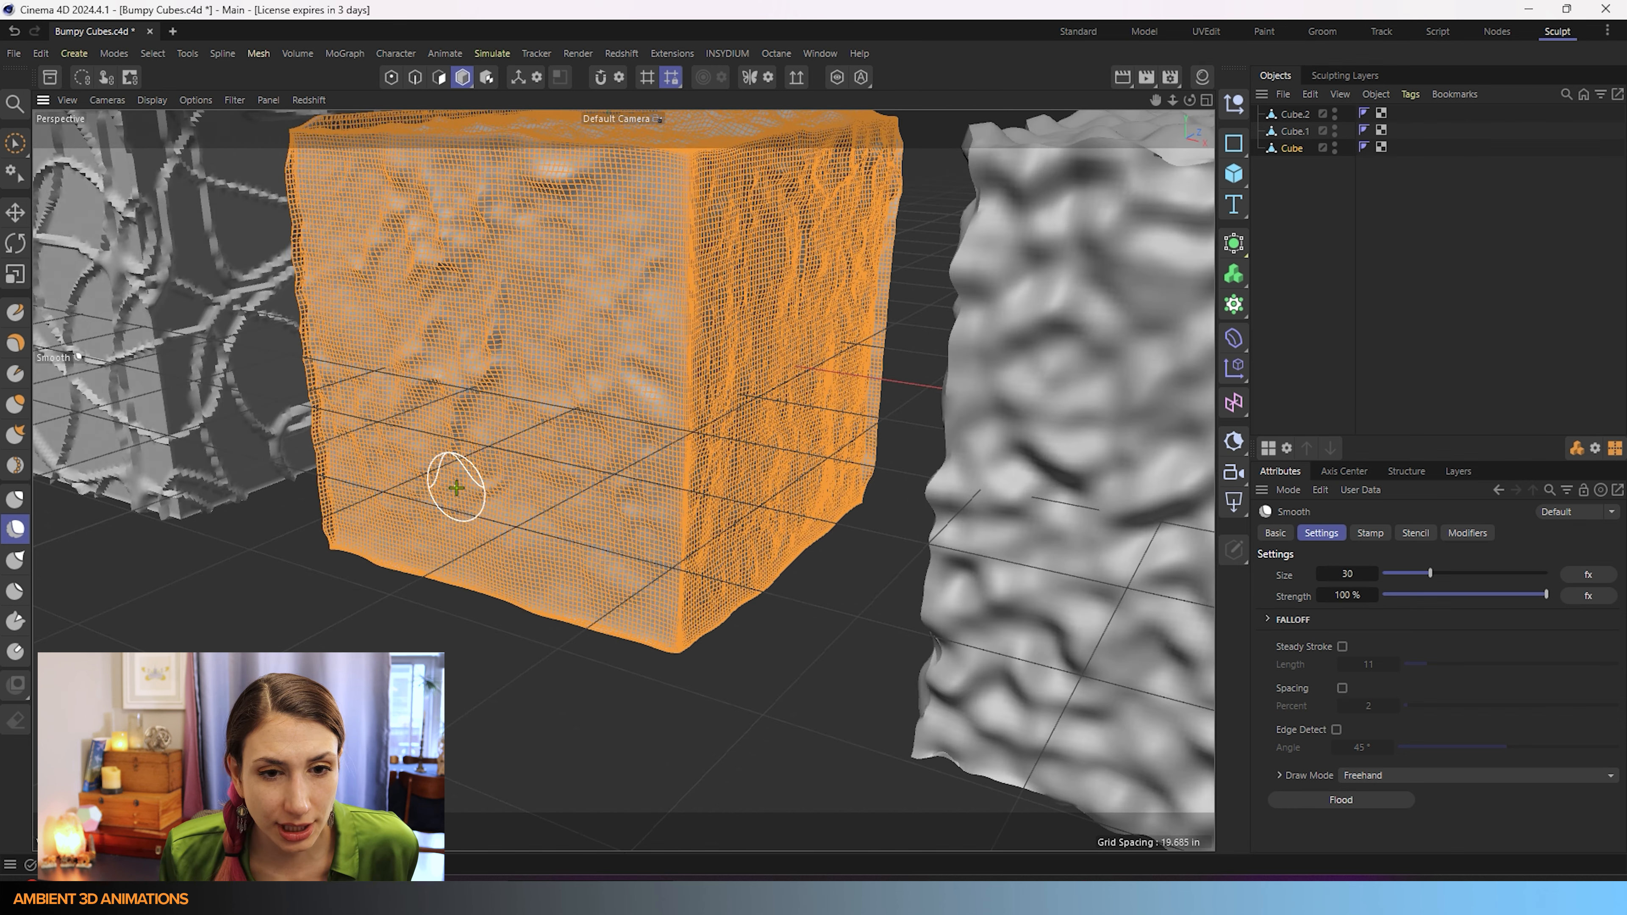
Step: Smooth the left vertical edge of the middle cube's front face with the Smooth brush, down to its lower corner
middle_click_drag(455, 484, 802, 672, "alt")
mouse_move(802, 672)
left_mouse_down("alt")
mouse_move(998, 607)
mouse_move(922, 642)
left_mouse_up("alt")
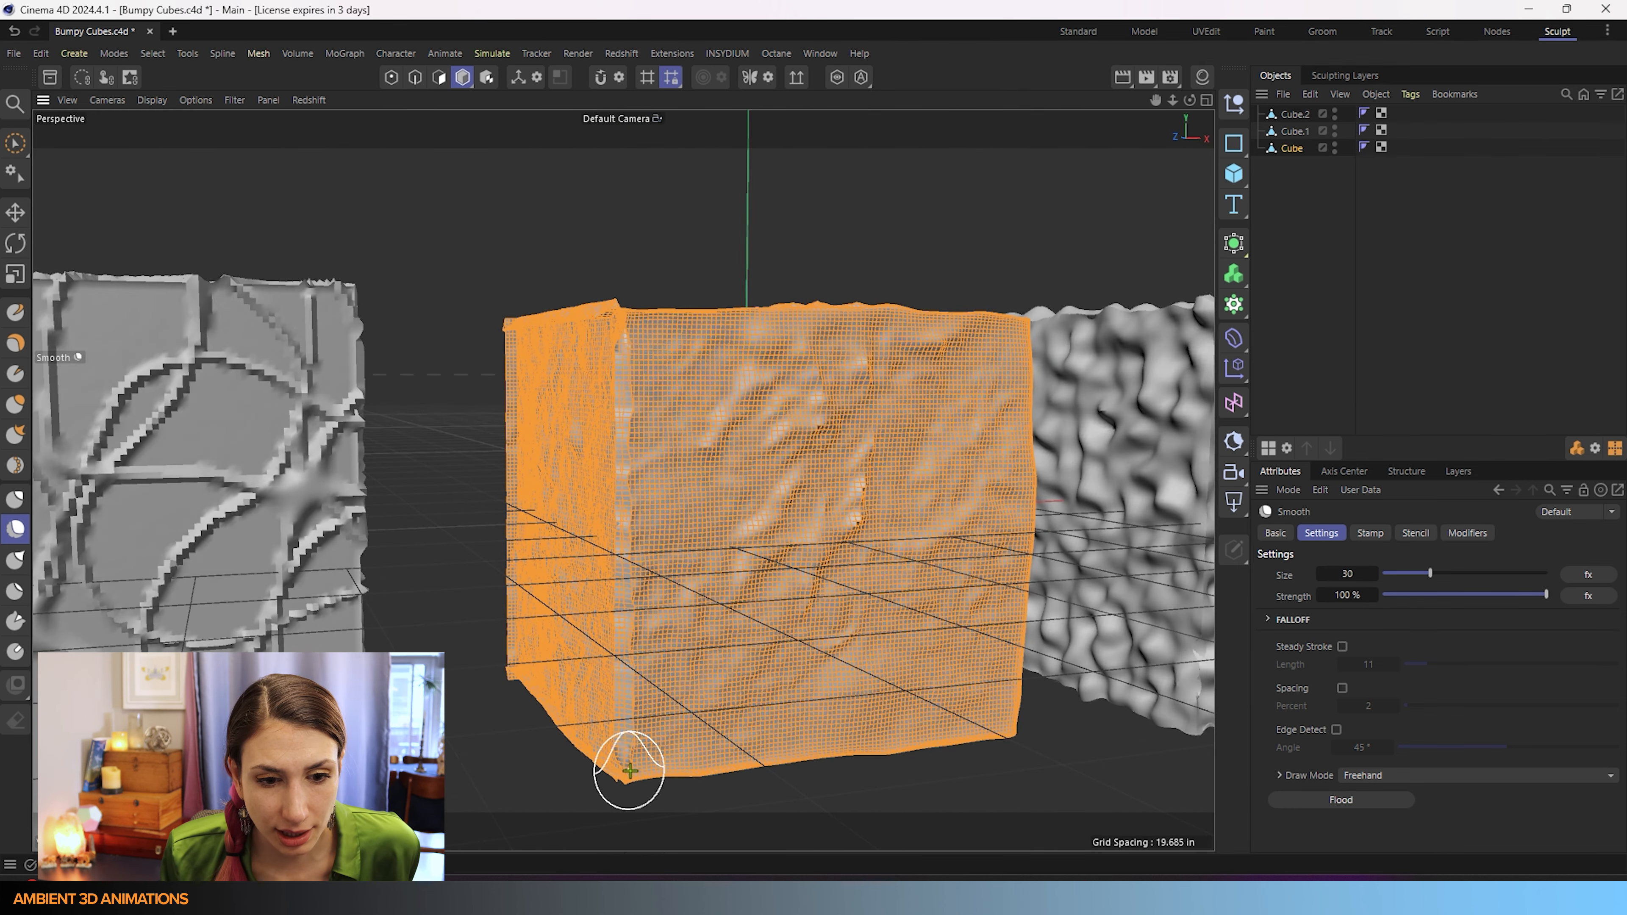
mouse_move(628, 767)
left_mouse_down()
mouse_move(618, 309)
mouse_move(624, 790)
left_mouse_up()
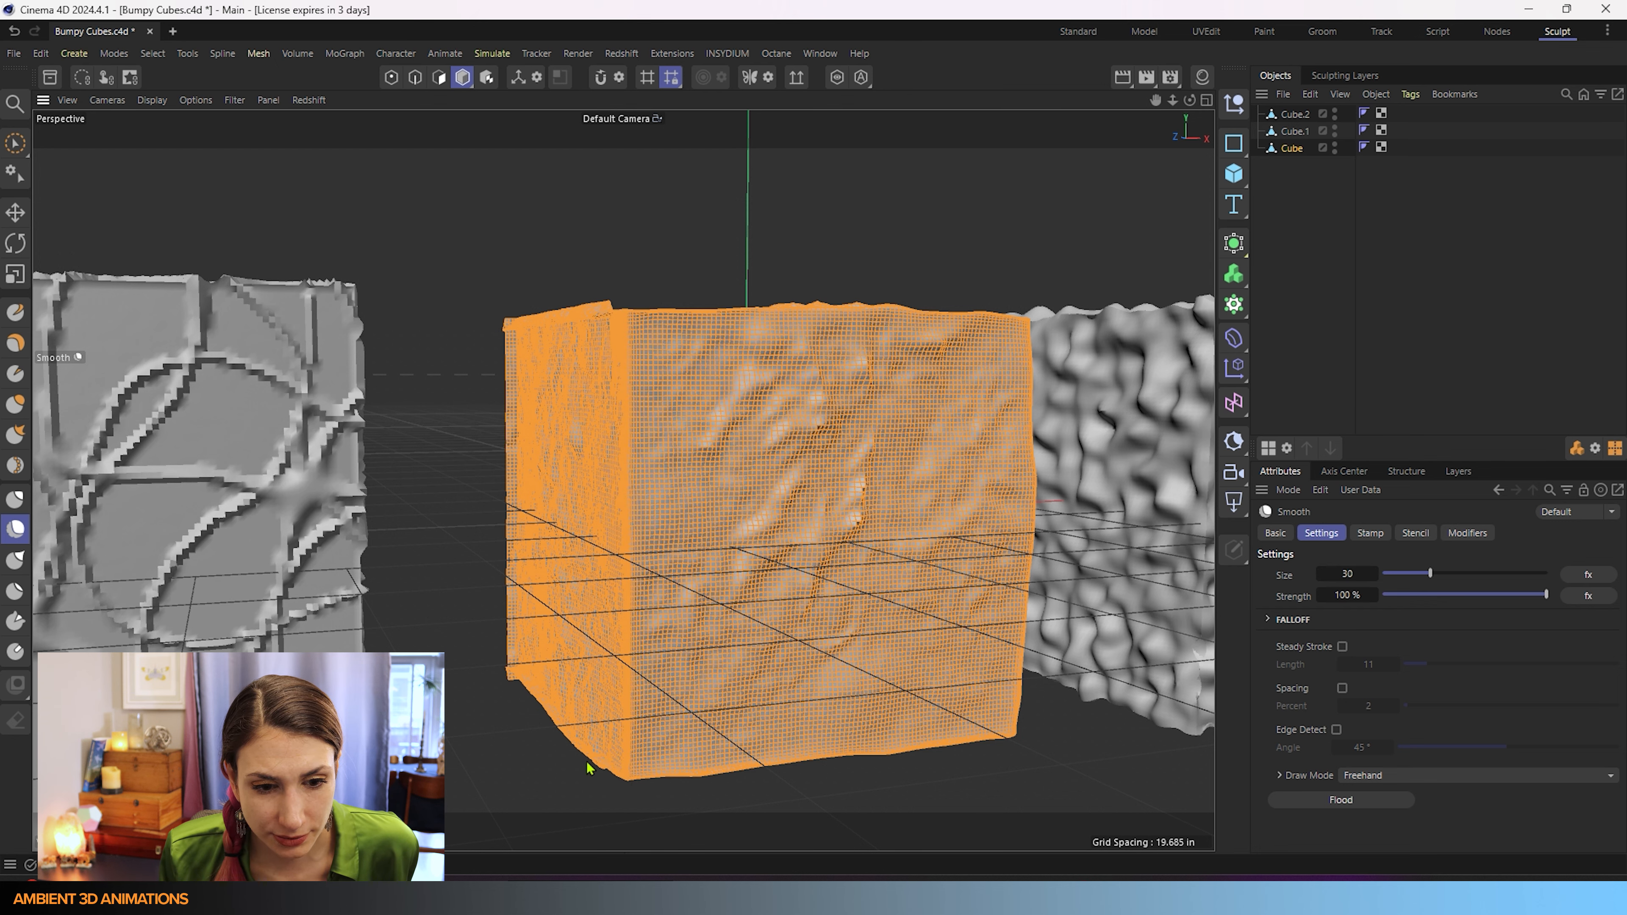
Step: Try flooding the whole middle cube six times with the Smooth brush at 100% strength
scroll(595, 724, "up", 3)
left_click_drag(803, 705, 706, 738, "alt")
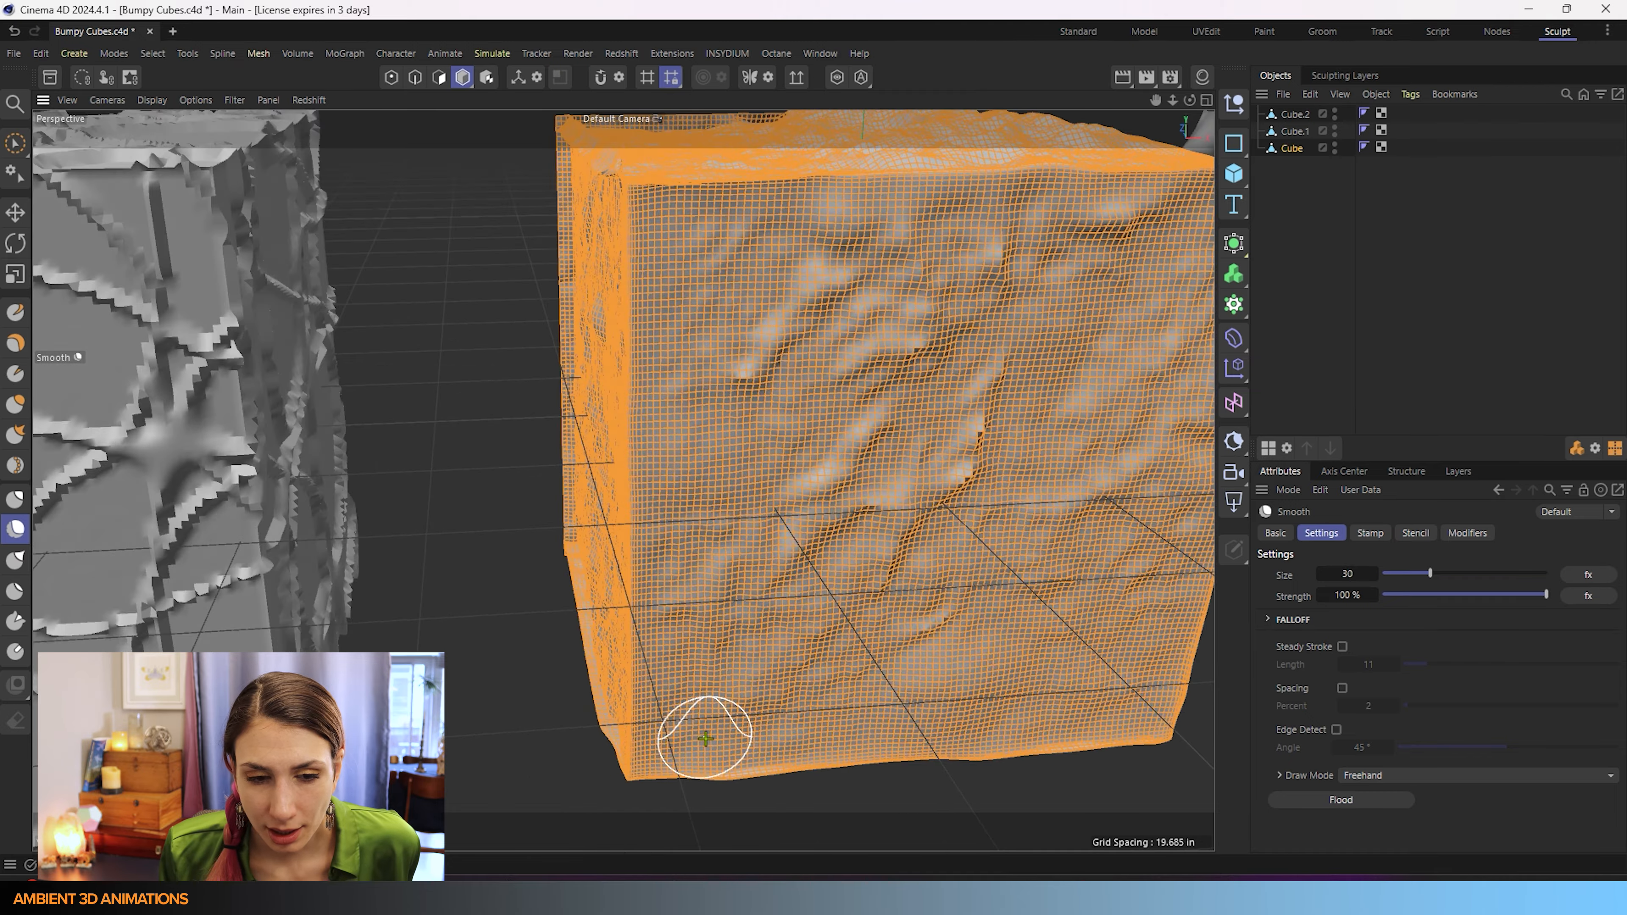
middle_click_drag(705, 738, 619, 570, "alt")
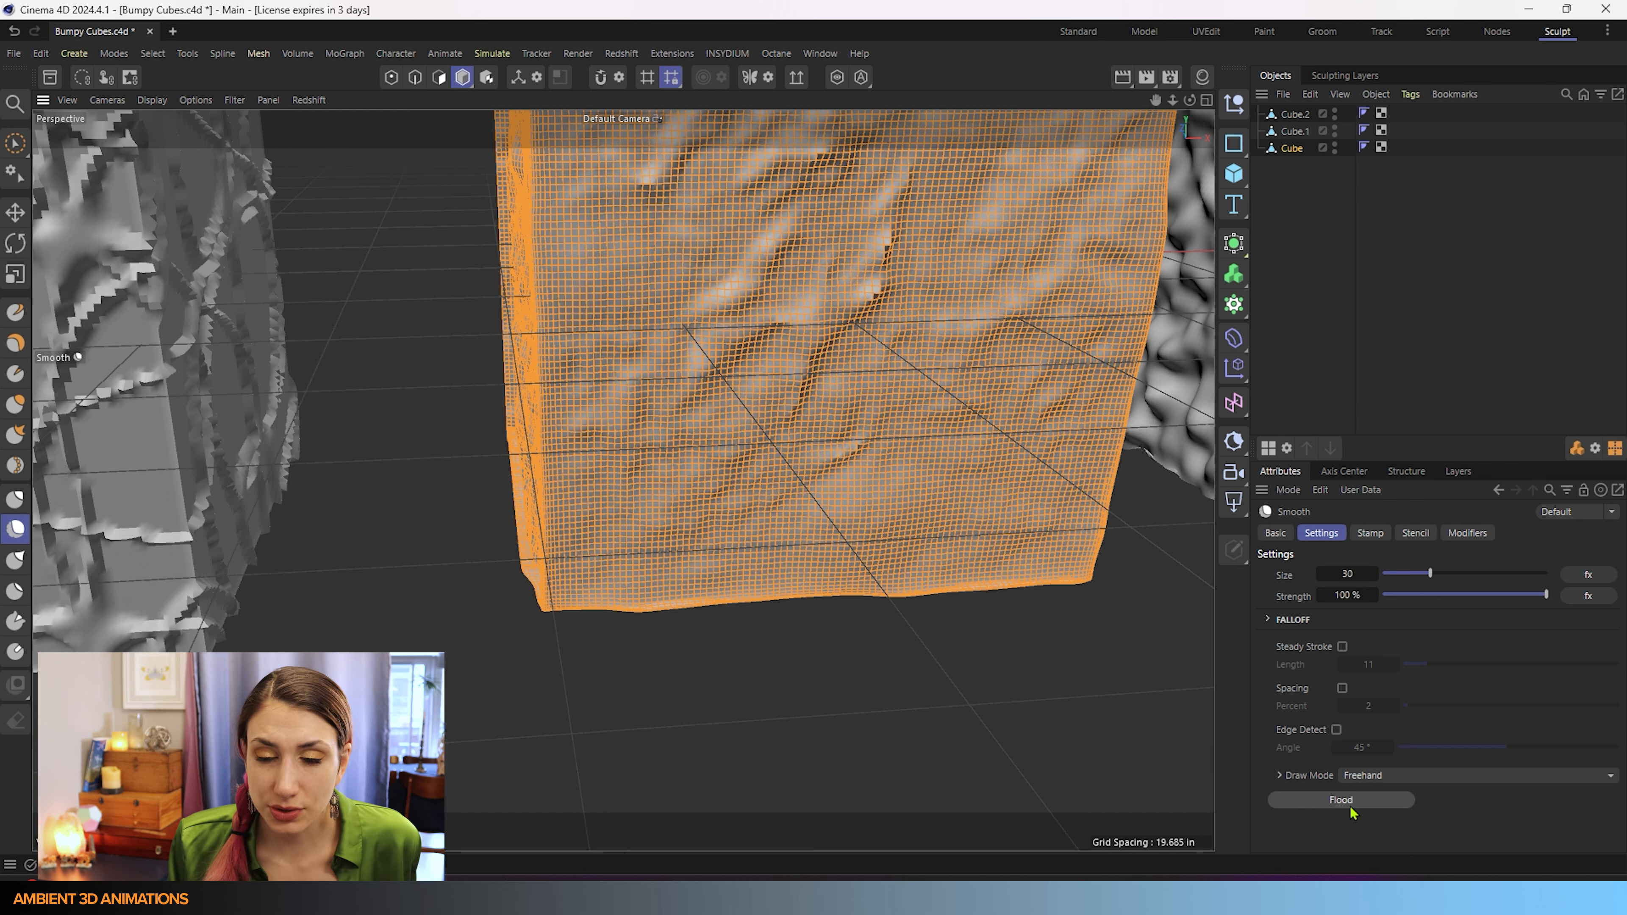
scroll(653, 410, "down", 8)
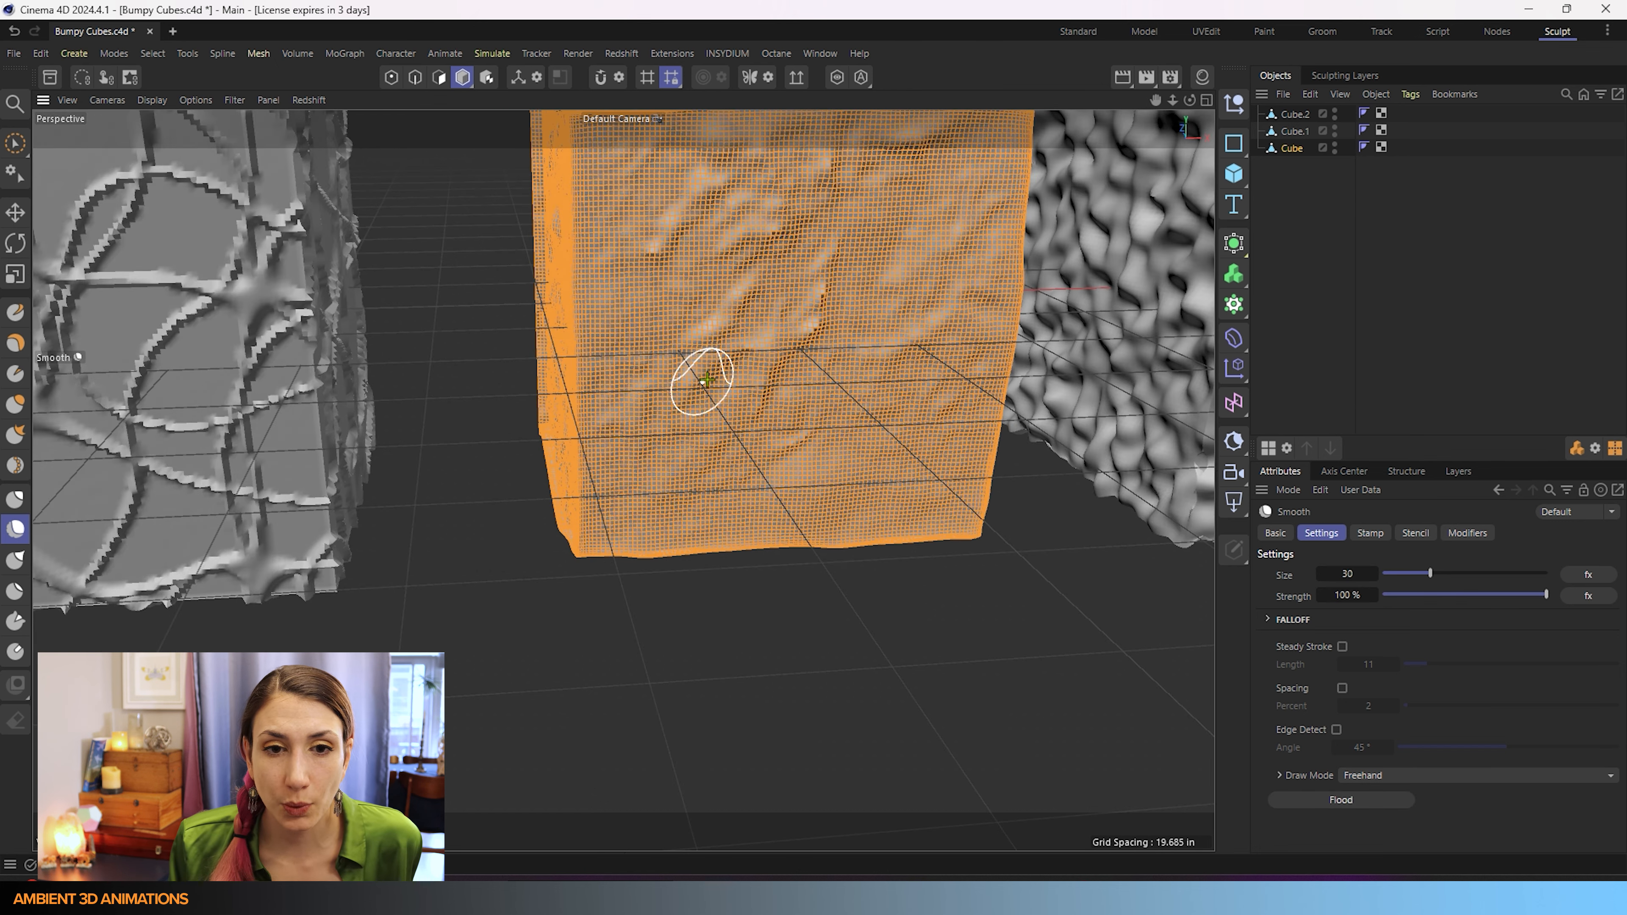
left_click_drag(783, 570, 744, 531, "alt")
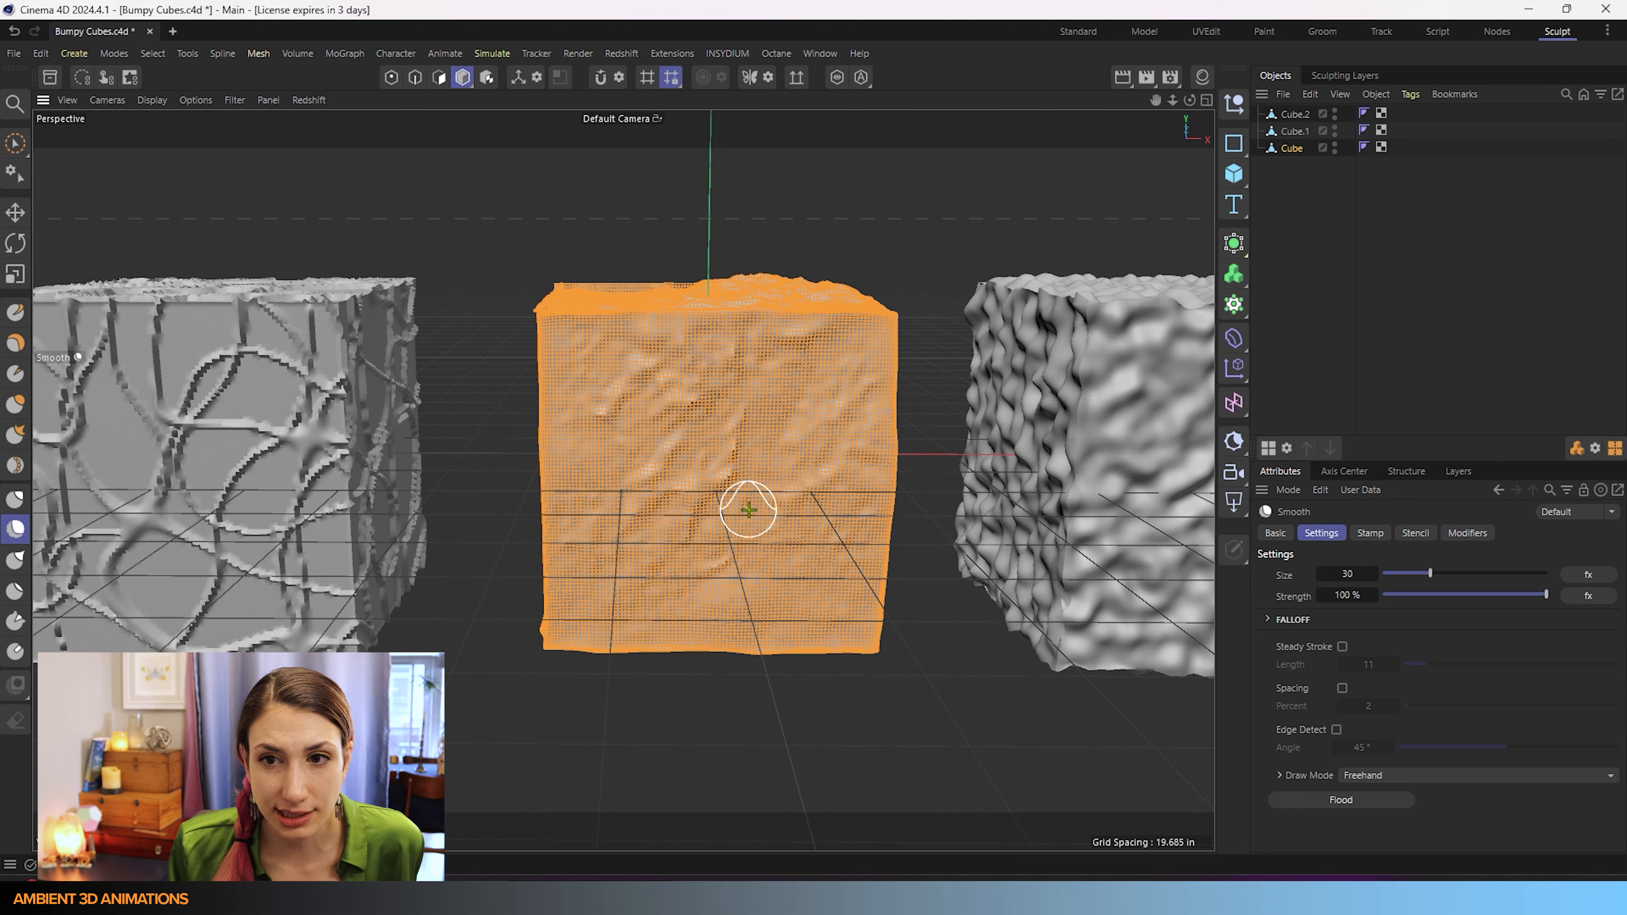
left_click_drag(892, 731, 933, 739, "alt")
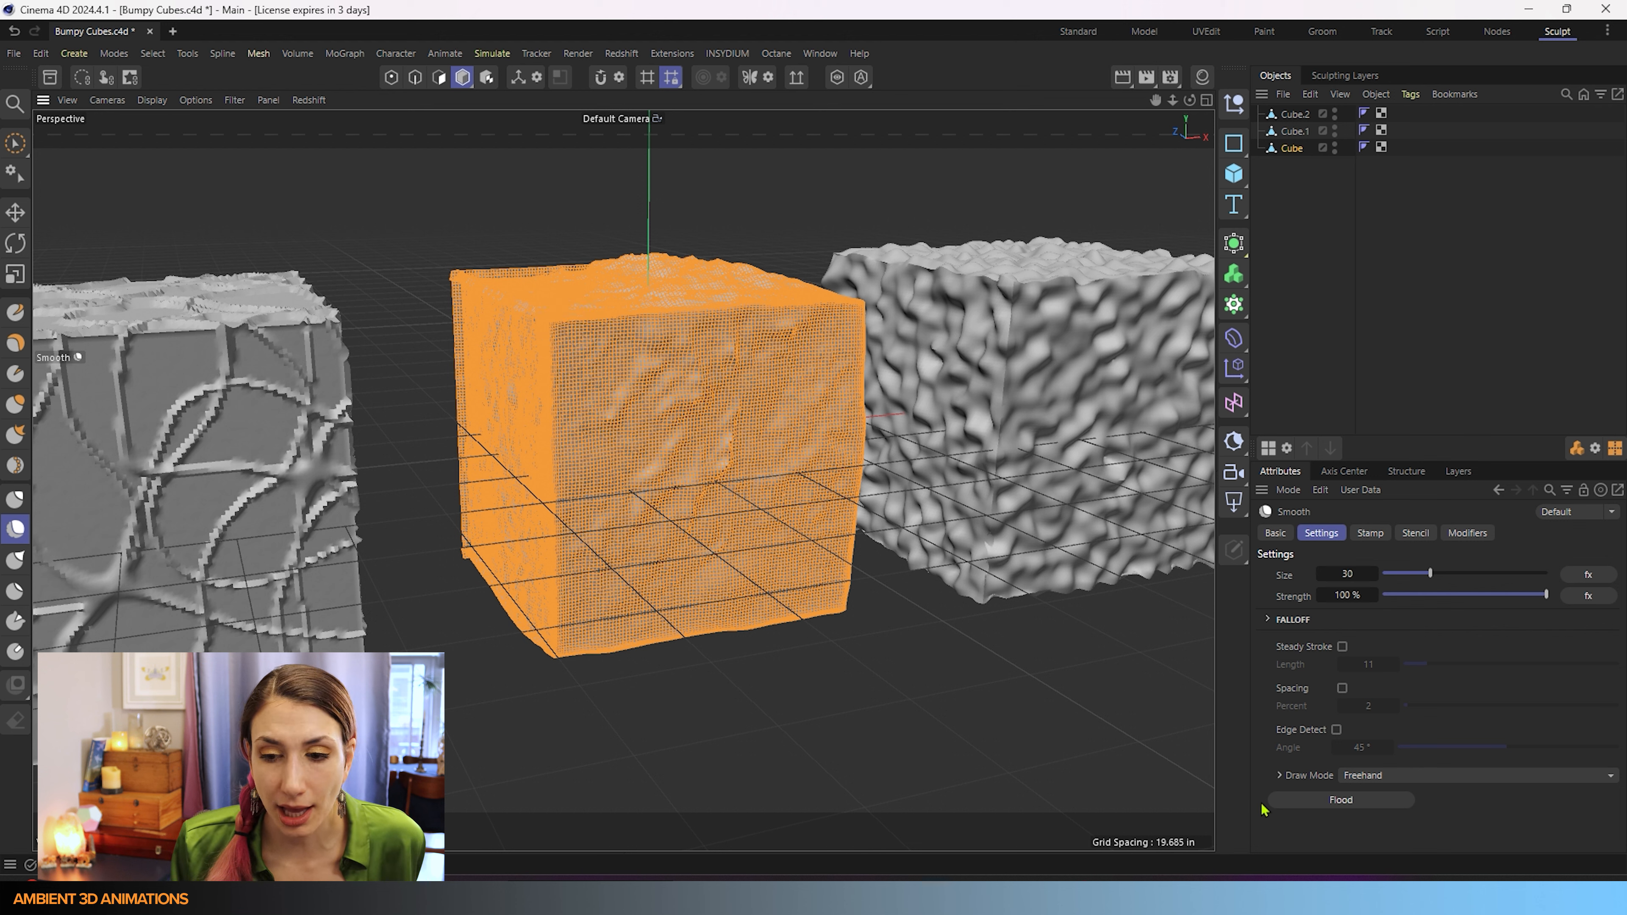
left_click(1341, 799)
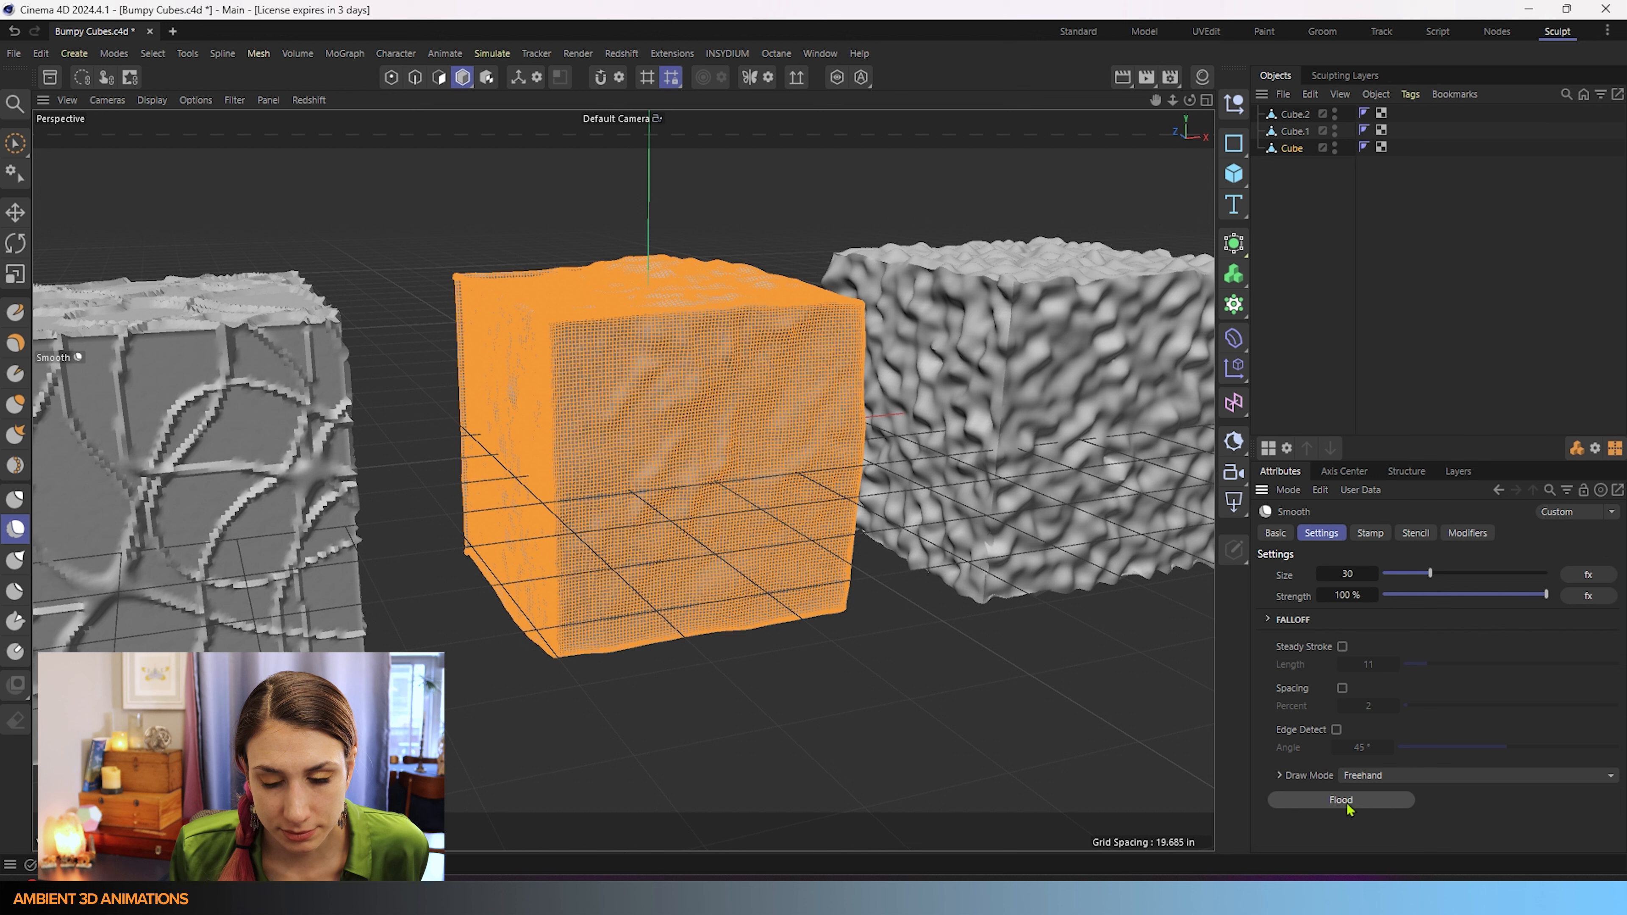
left_click(1347, 803)
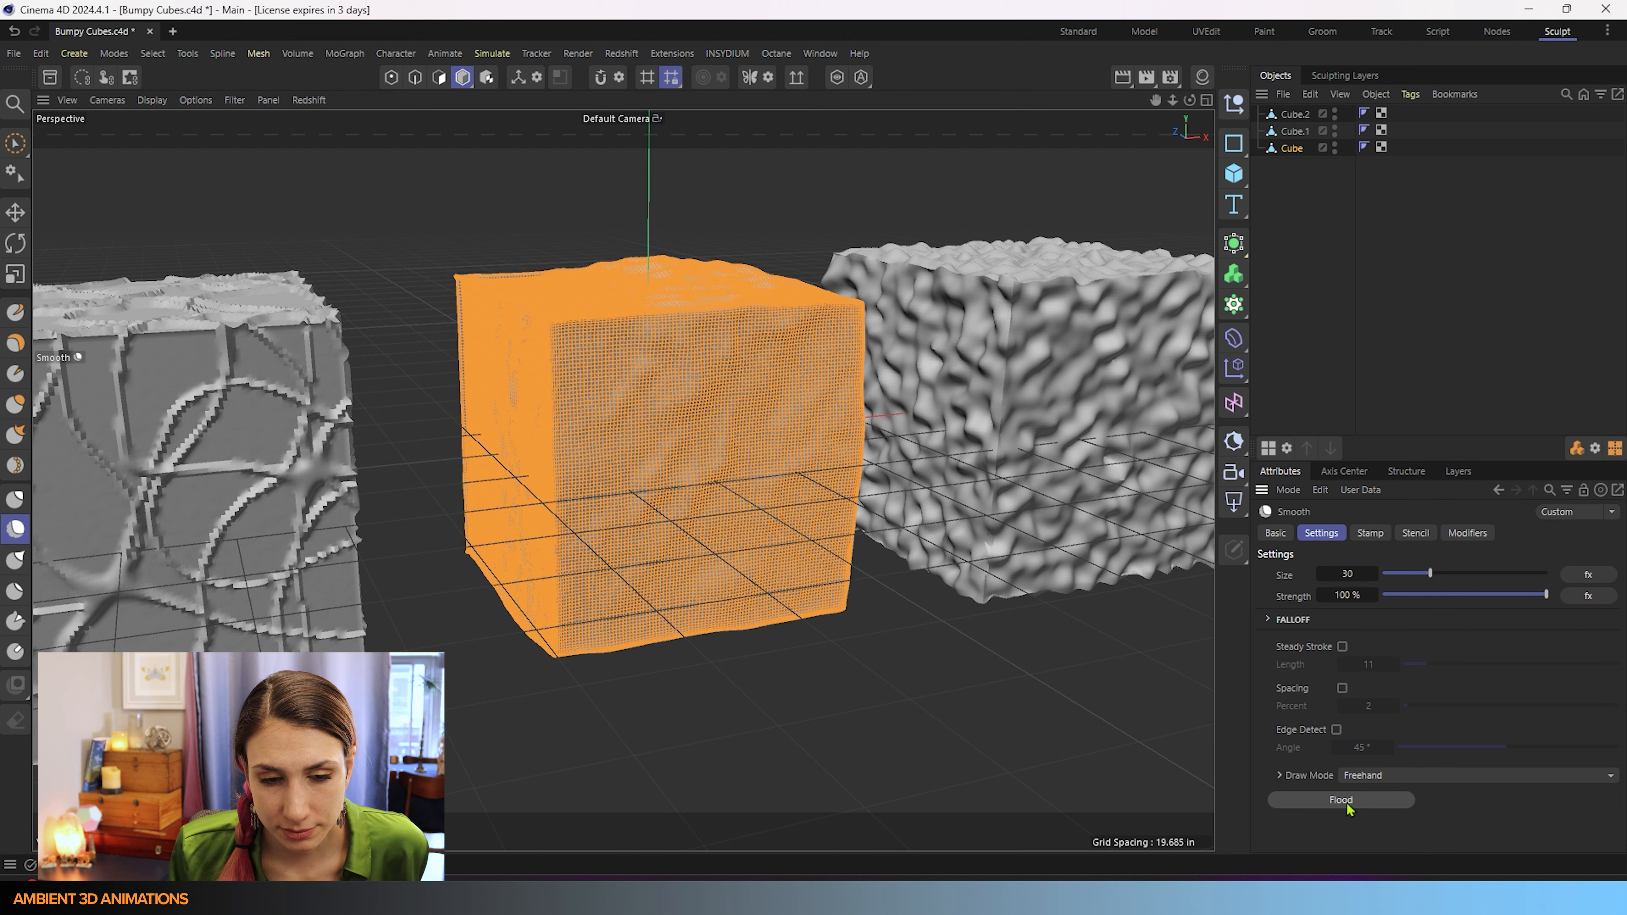
left_click(1347, 803)
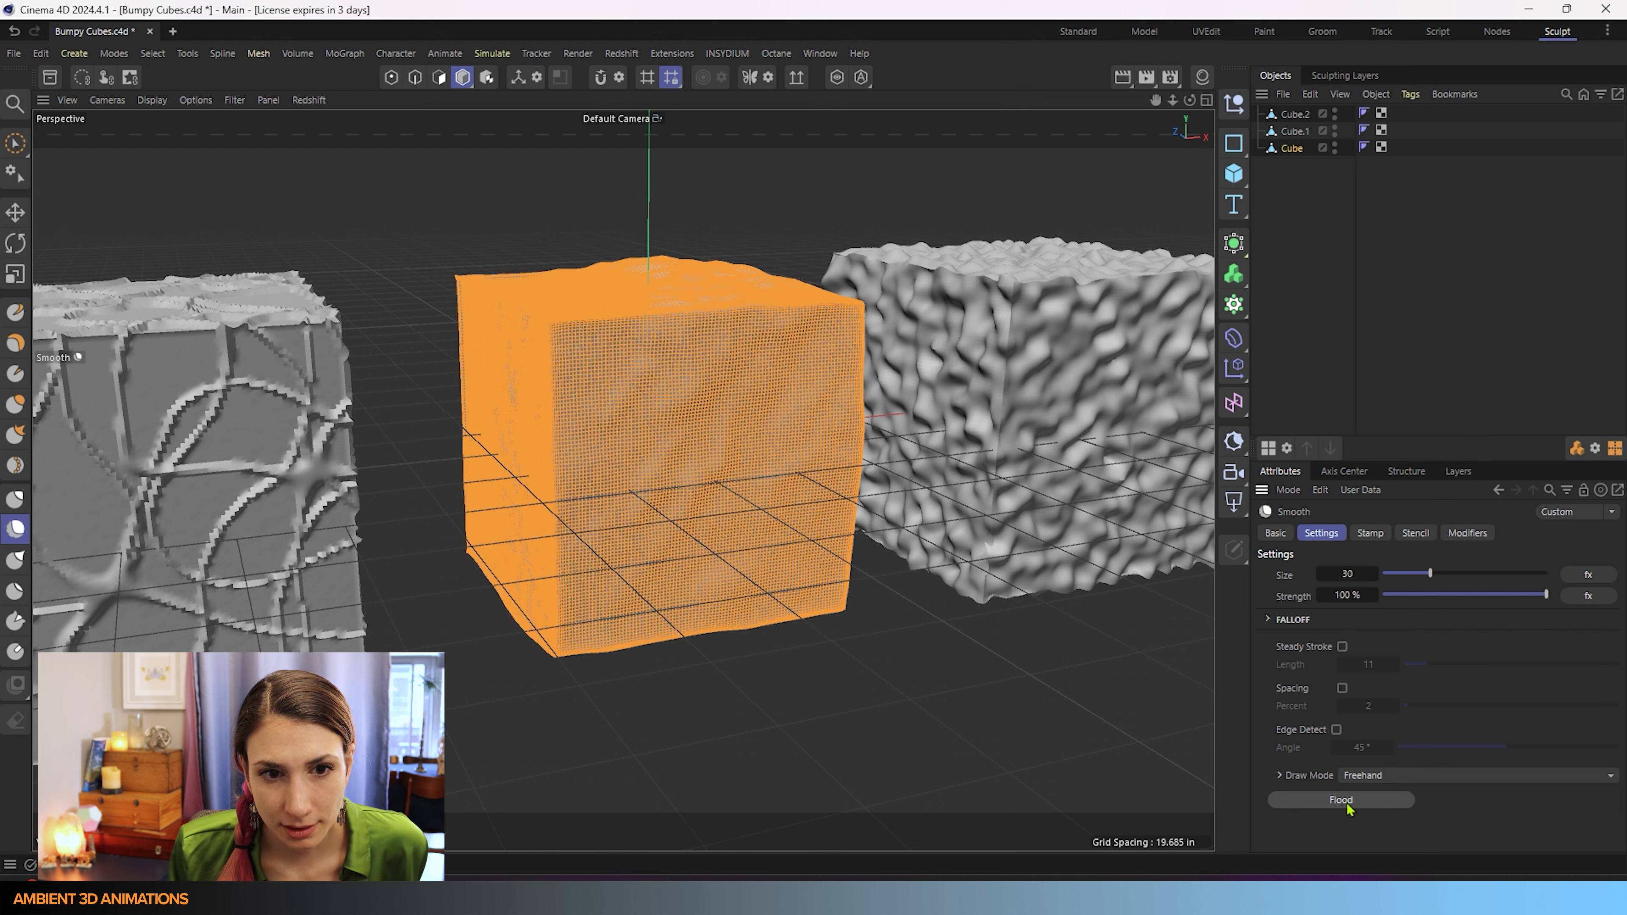
left_click(1347, 803)
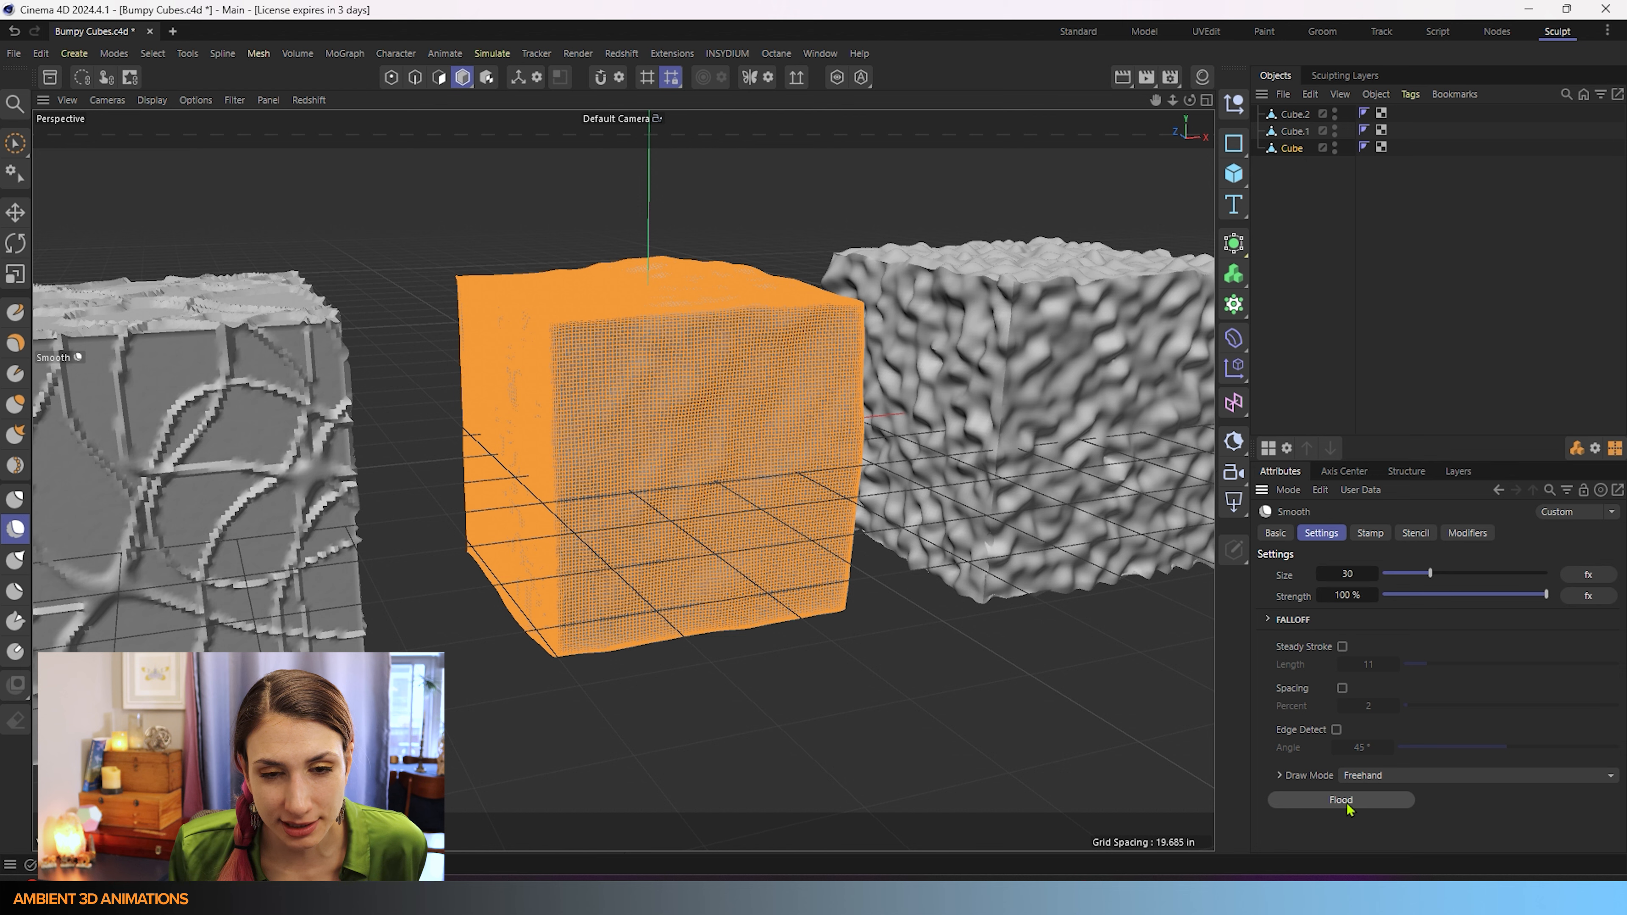
left_click(1347, 803)
left_click(1347, 803)
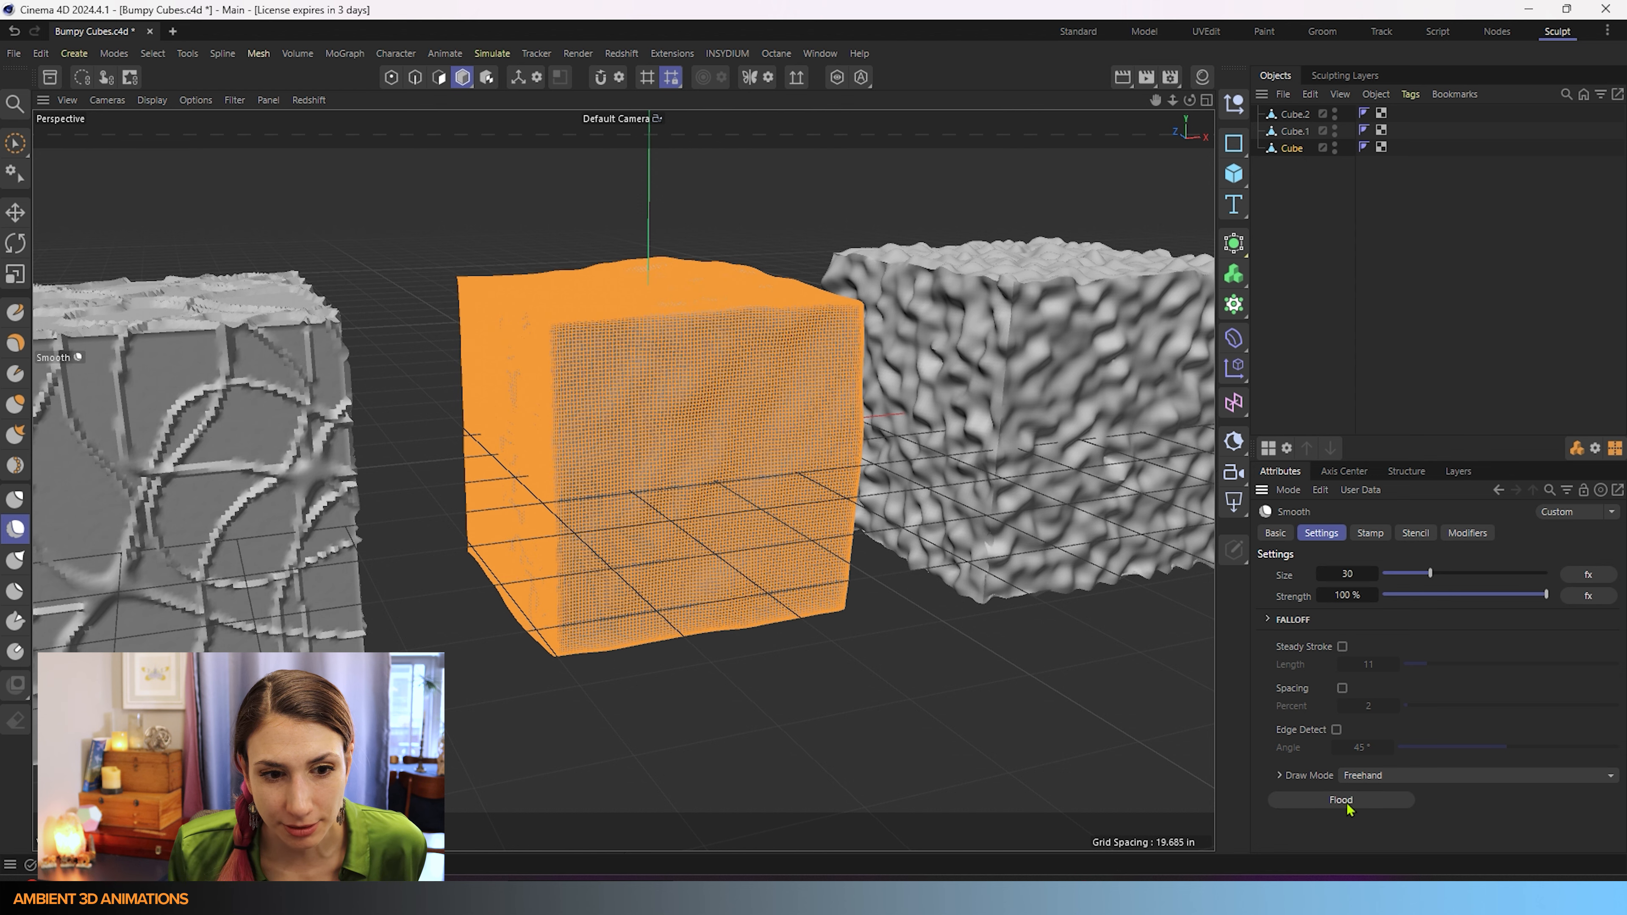
Step: Inspect the flooded middle cube from above, and undo the Smooth floods and the preceding vertical edge stroke
scroll(501, 297, "up", 6)
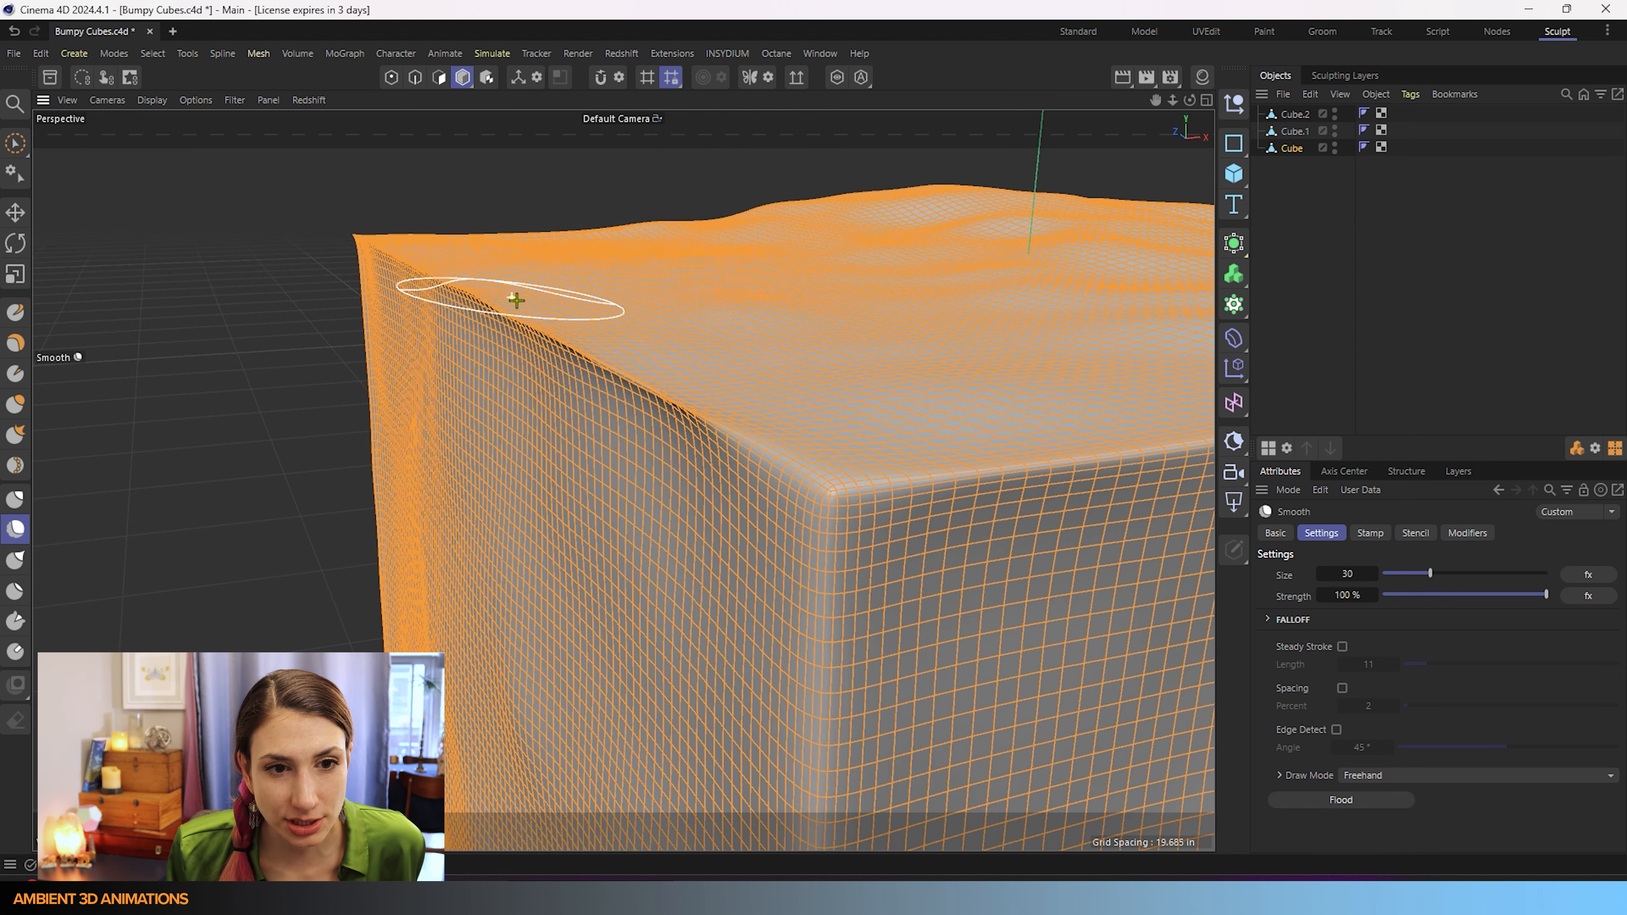
left_click_drag(499, 347, 526, 399, "alt")
scroll(527, 399, "down", 4)
scroll(581, 564, "down", 5)
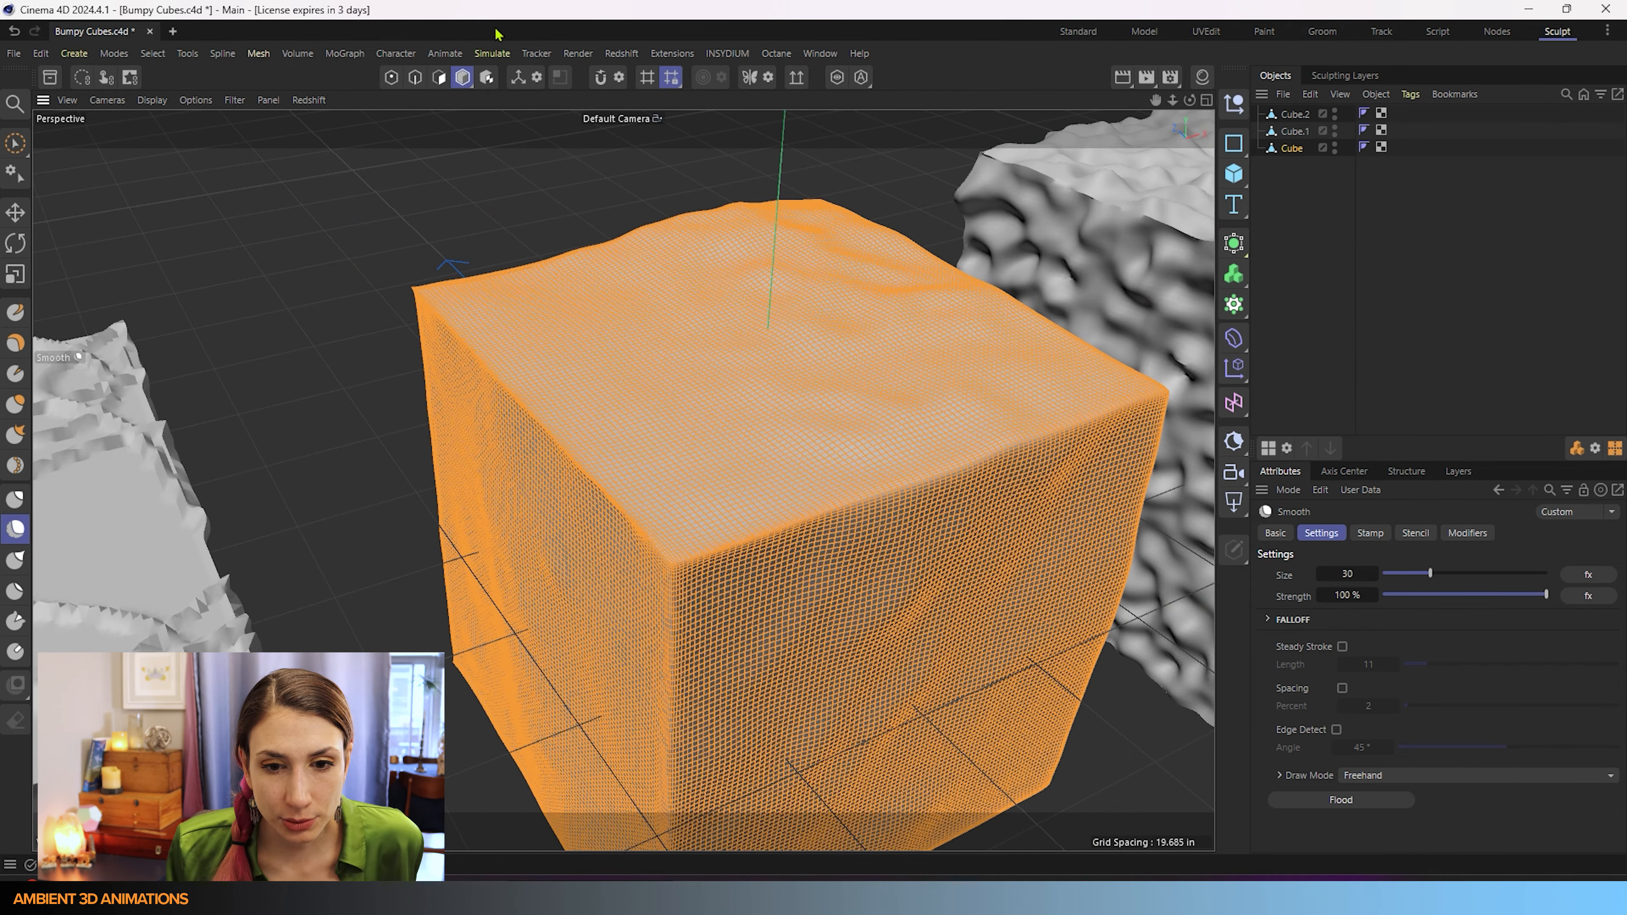
scroll(623, 479, "up", 4)
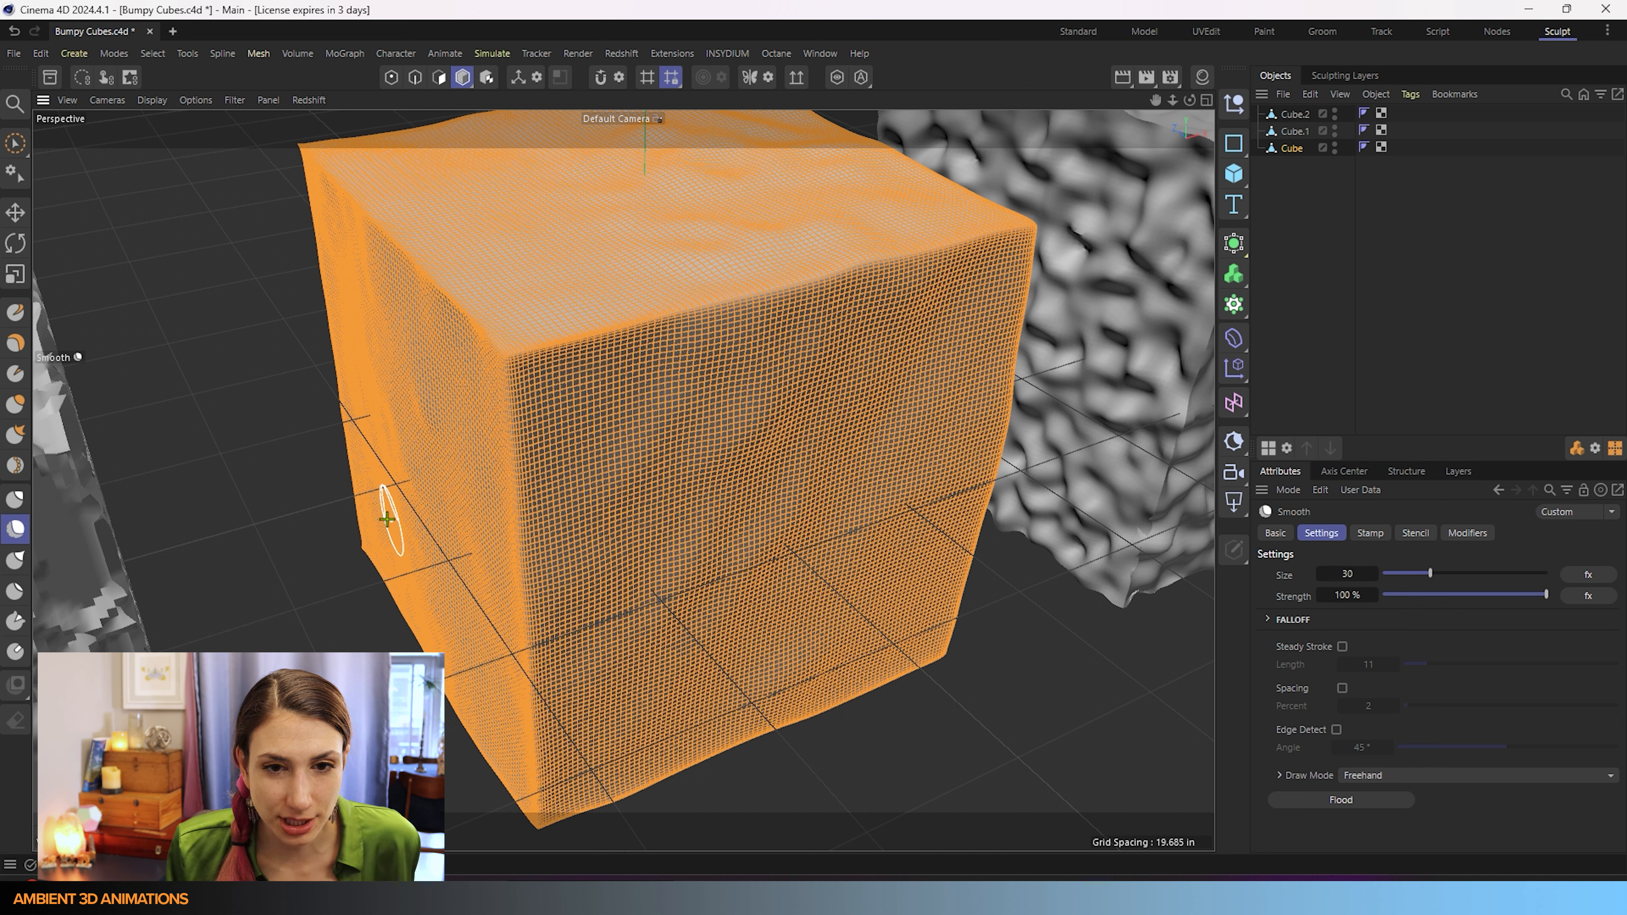
key("ctrl+z")
key("ctrl+z")
key("ctrl+z")
key("ctrl+z")
key("ctrl+z")
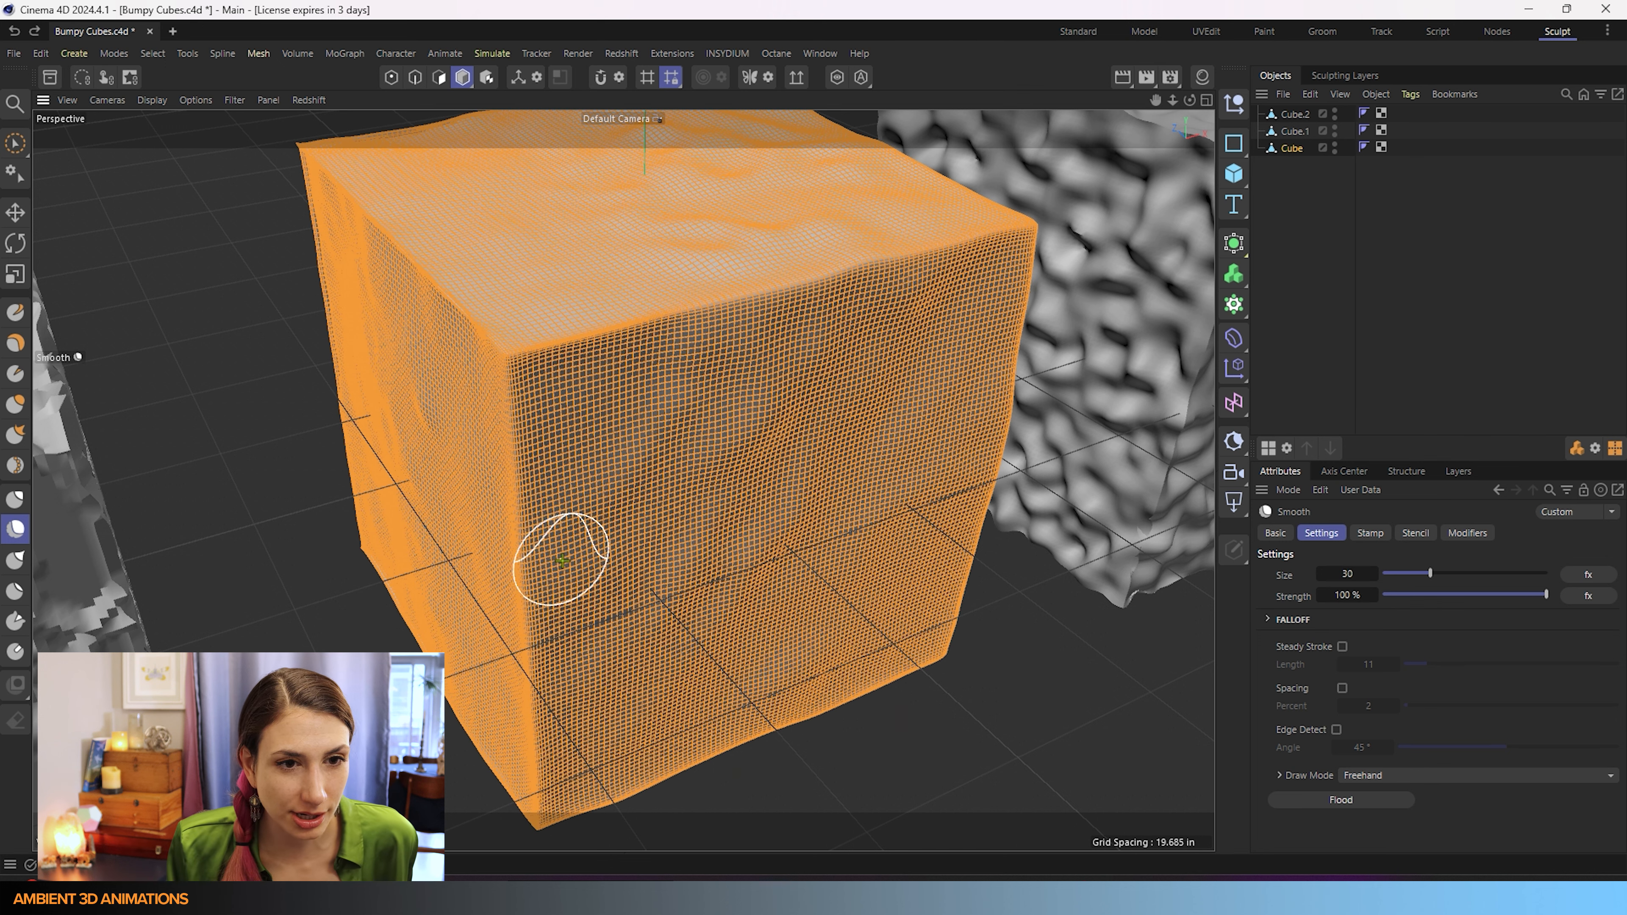
key("ctrl+z")
key("ctrl+z")
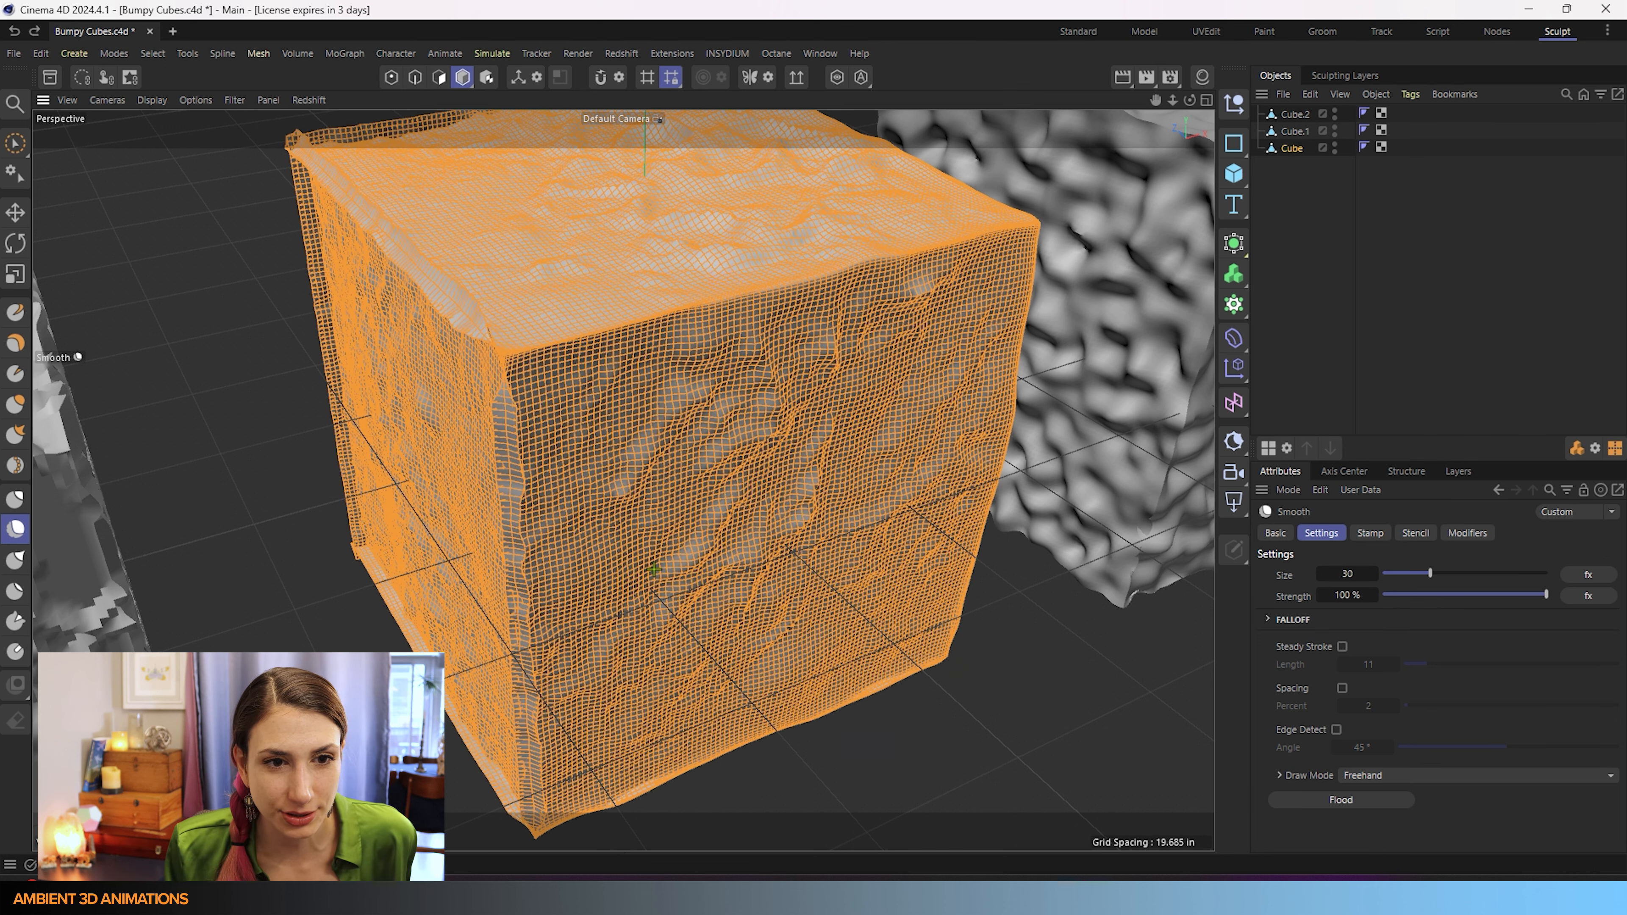
Step: Smooth the front-left vertical edge and the other edges around the middle cube's left face with the Smooth brush
left_click_drag(502, 372, 546, 839)
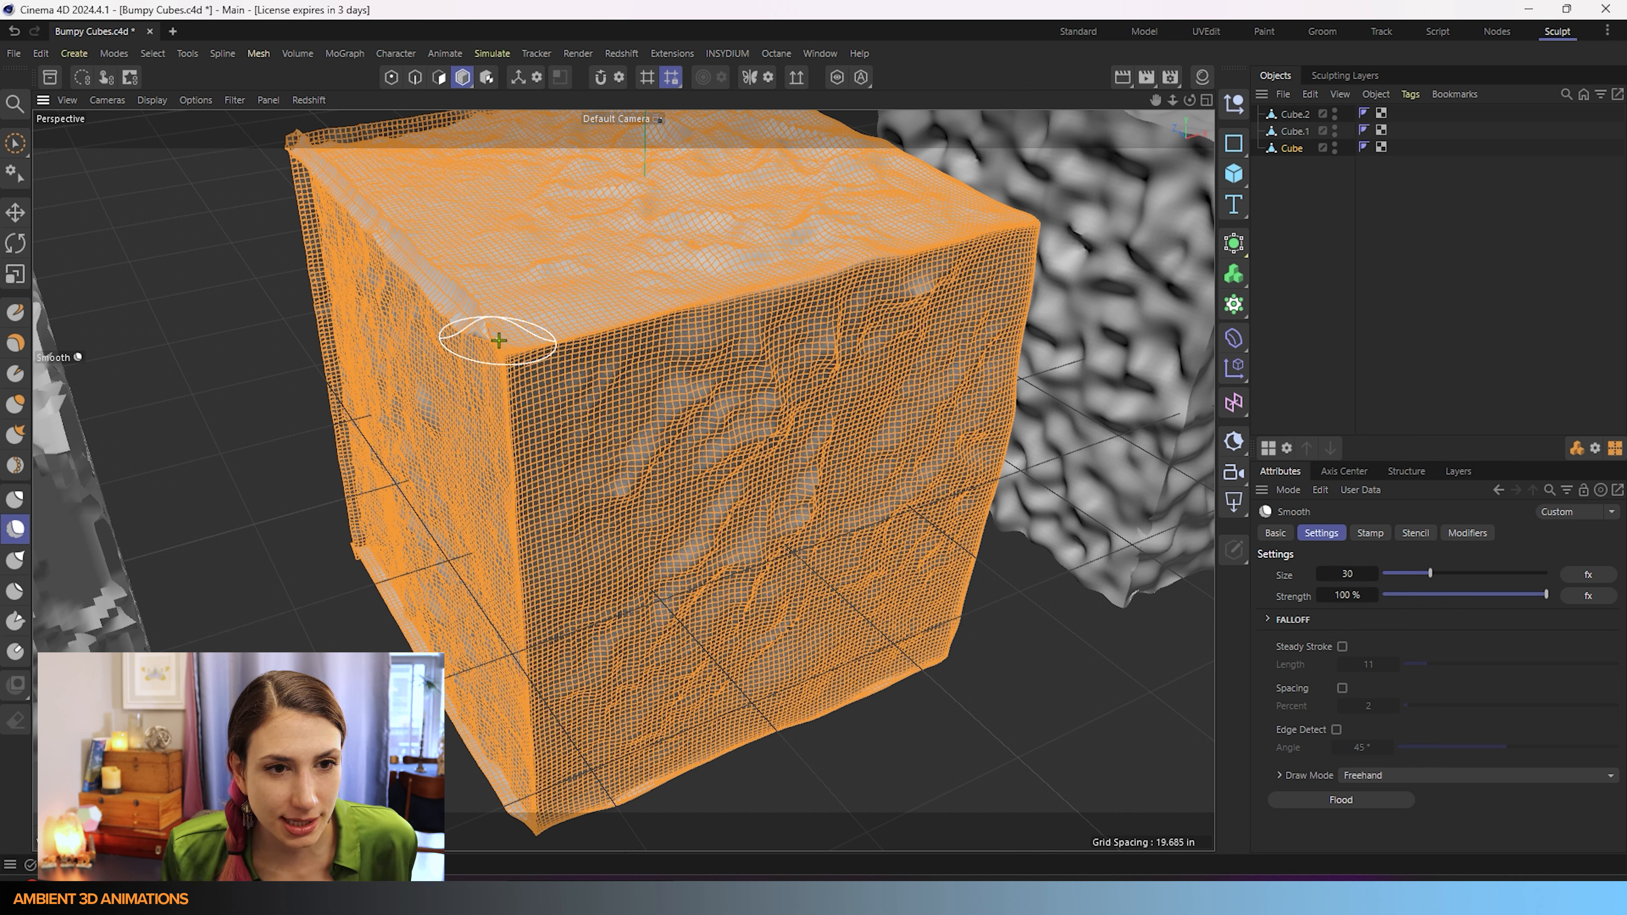
mouse_move(394, 257)
left_mouse_down()
mouse_move(300, 153)
mouse_move(319, 176)
mouse_move(321, 334)
left_mouse_up()
left_click_drag(312, 256, 356, 544)
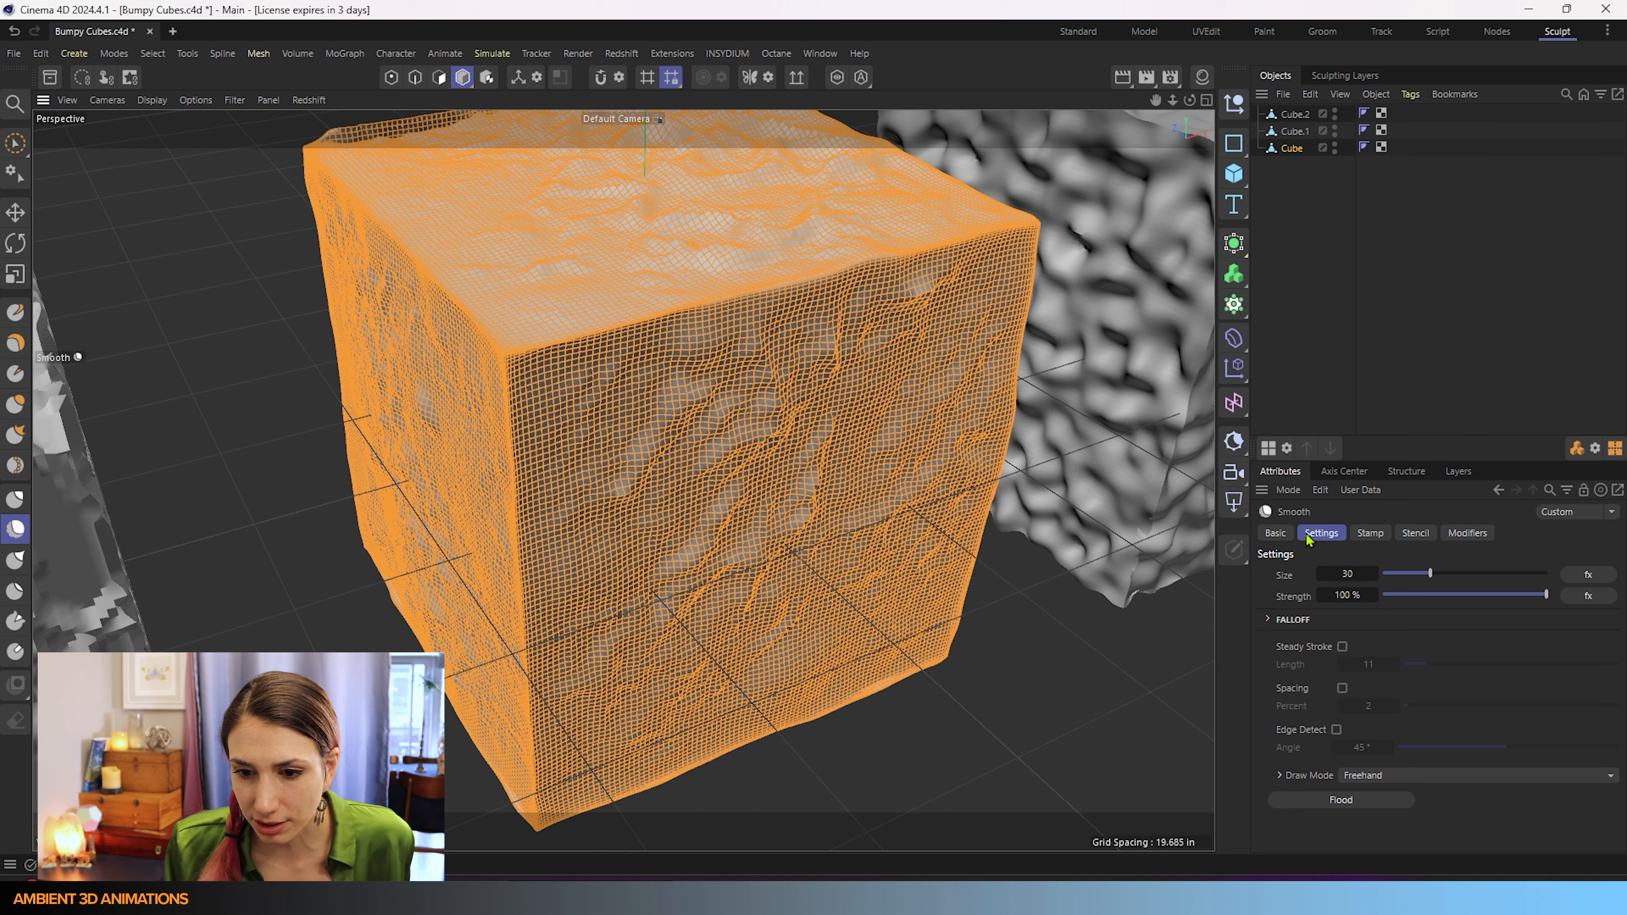
Step: Review the Smooth brush's Basic, Falloff, Stamp, Stencil and Modifiers options
left_click(1284, 535)
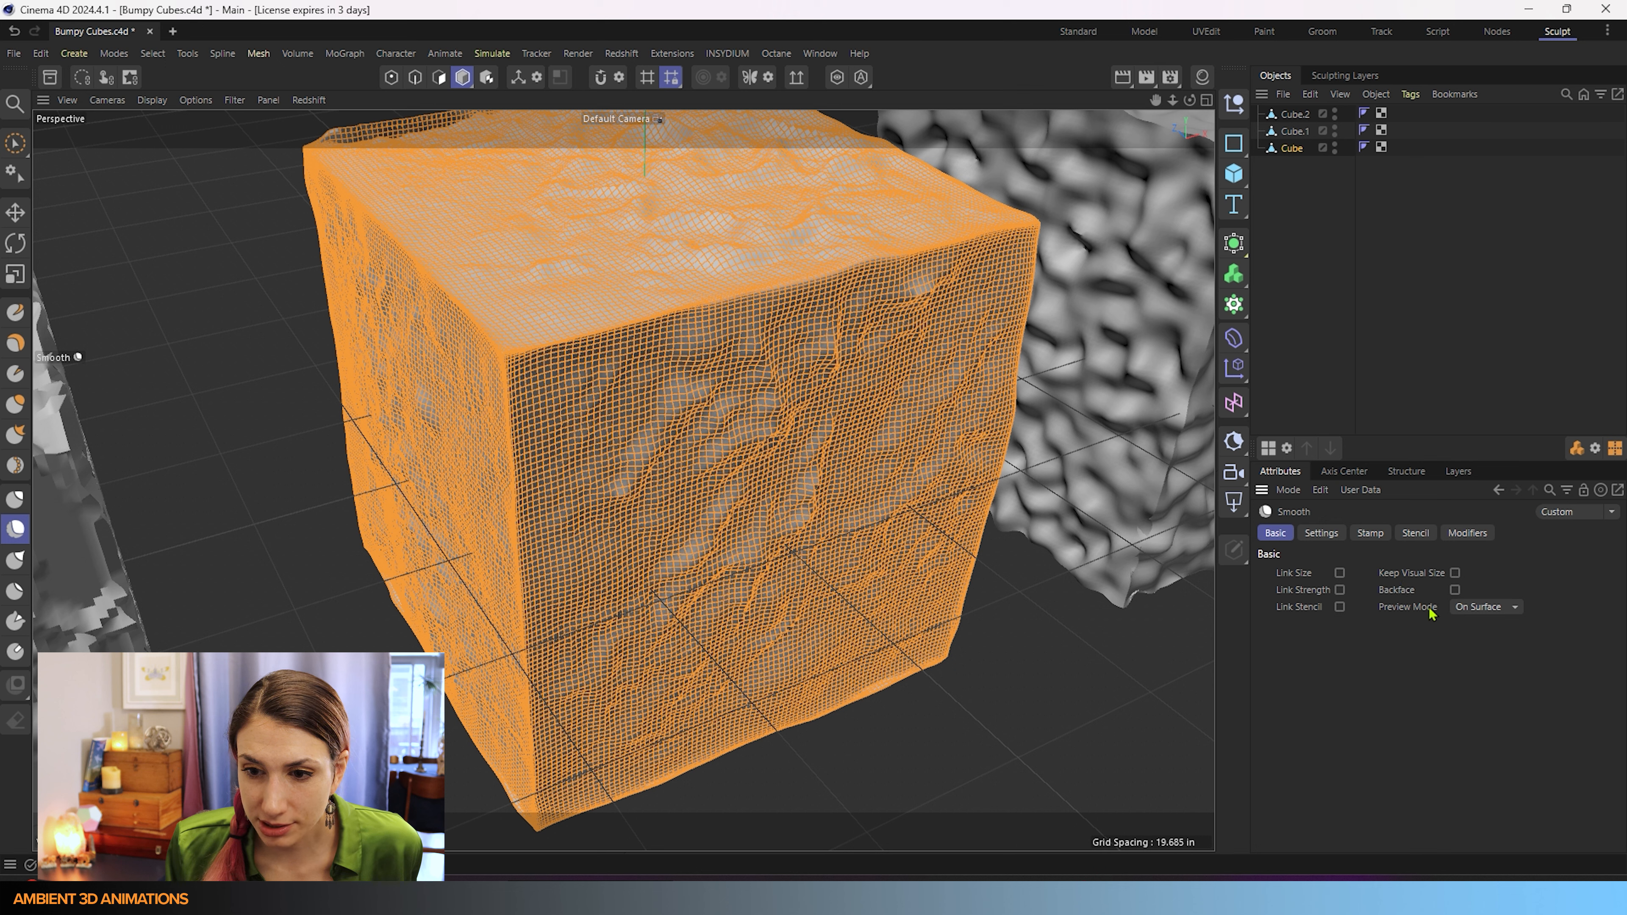
left_click(1325, 533)
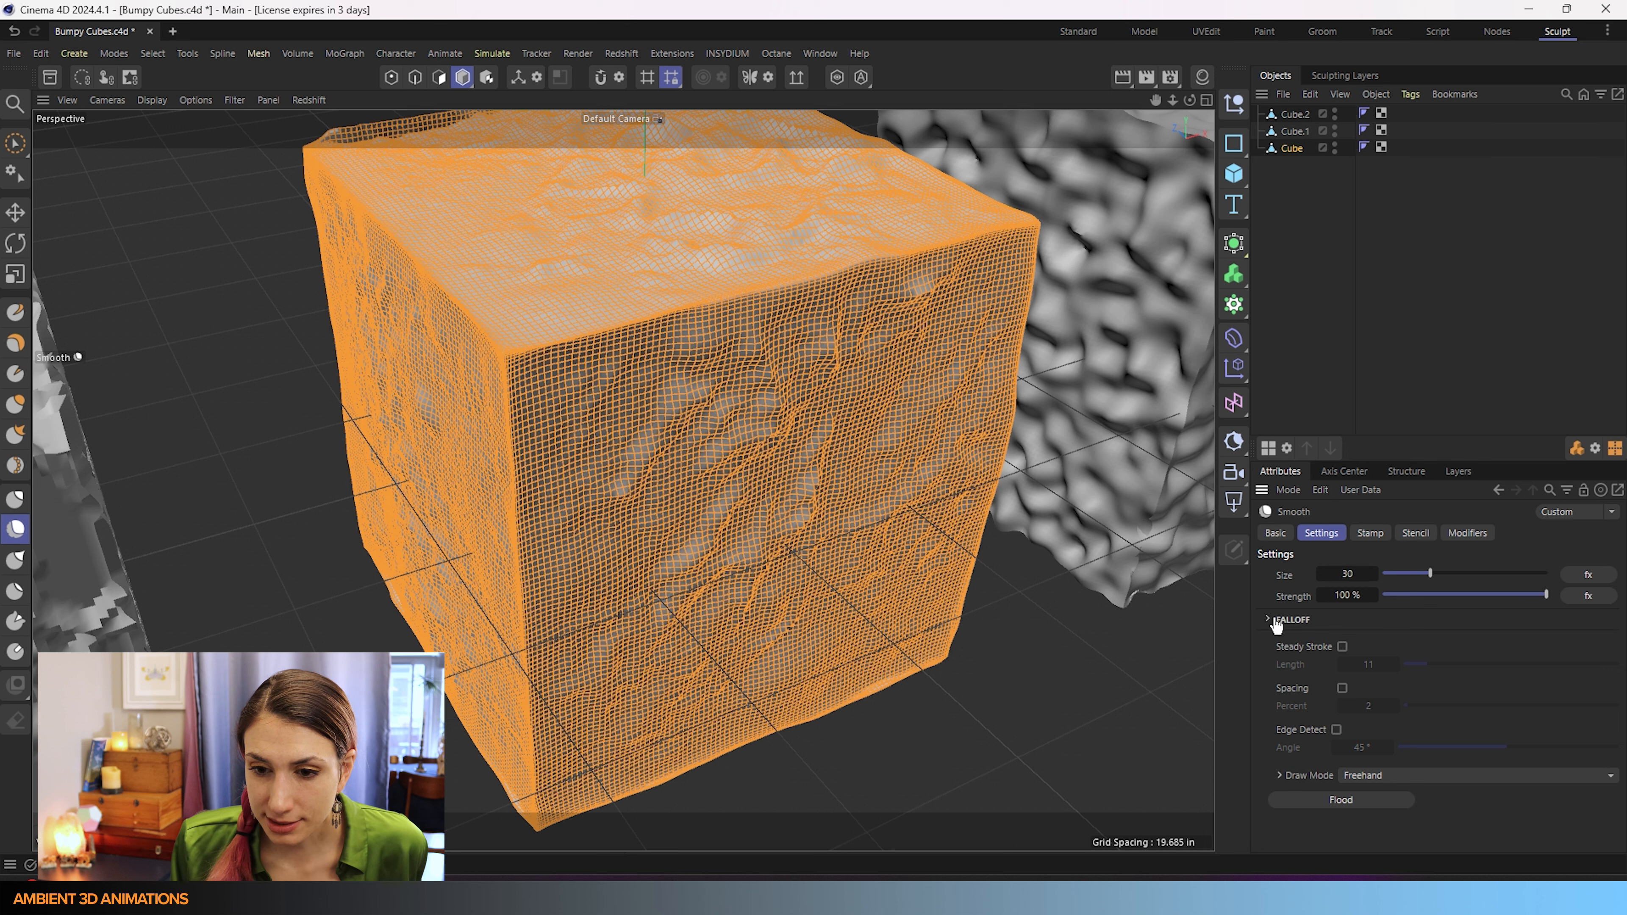
left_click(1290, 619)
scroll(1295, 664, "down", 2)
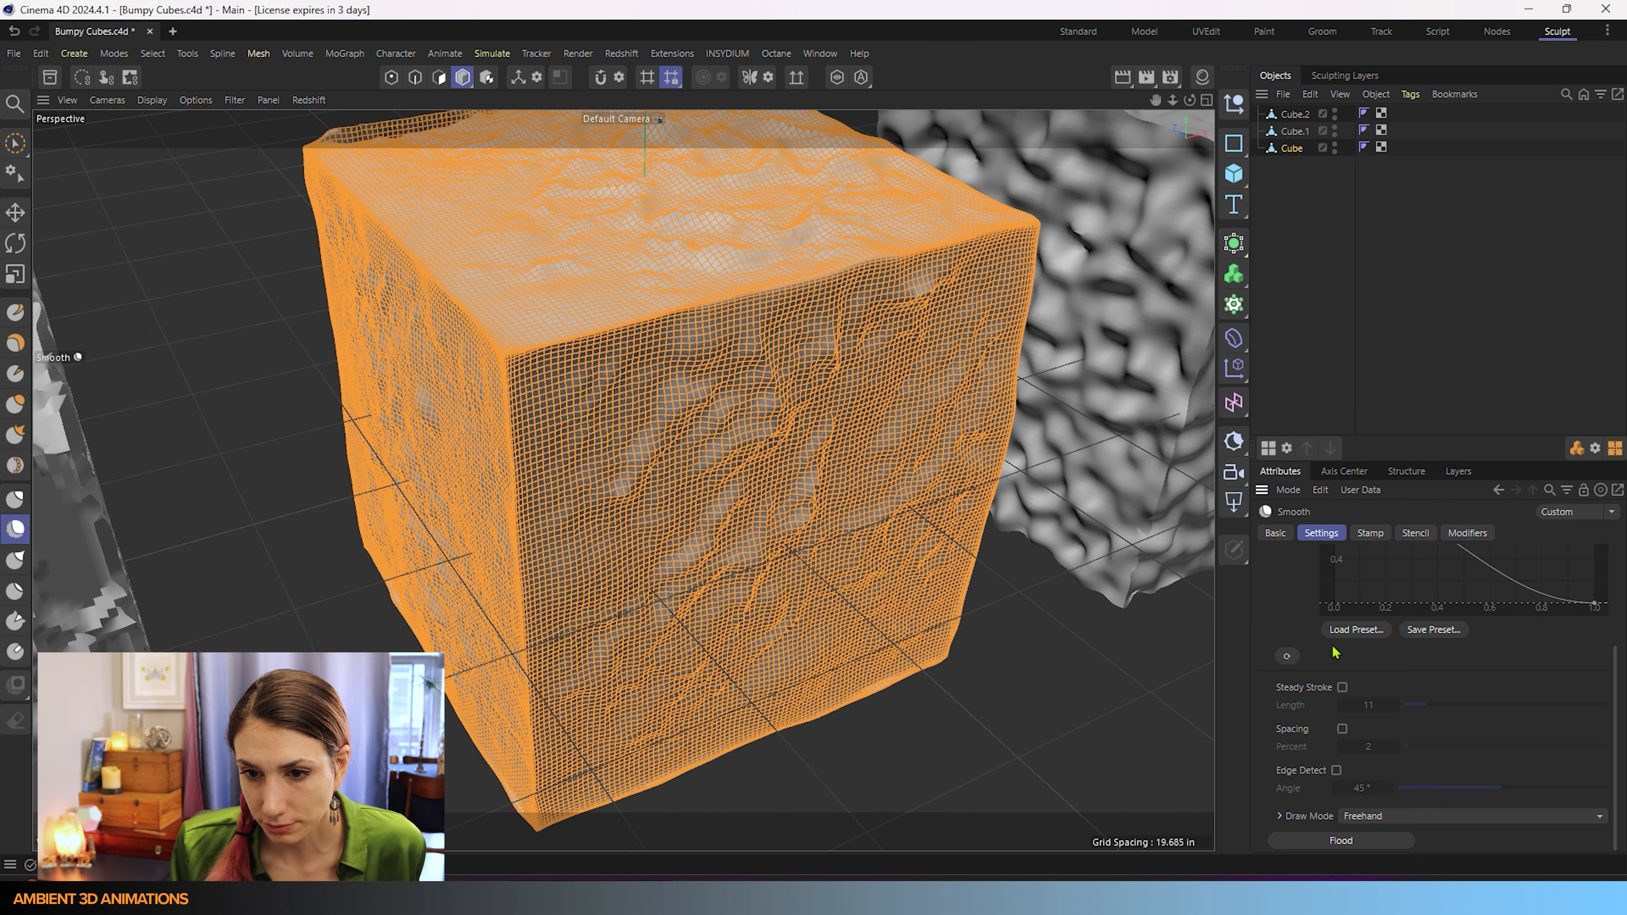
scroll(1347, 553, "up", 2)
left_click(1369, 533)
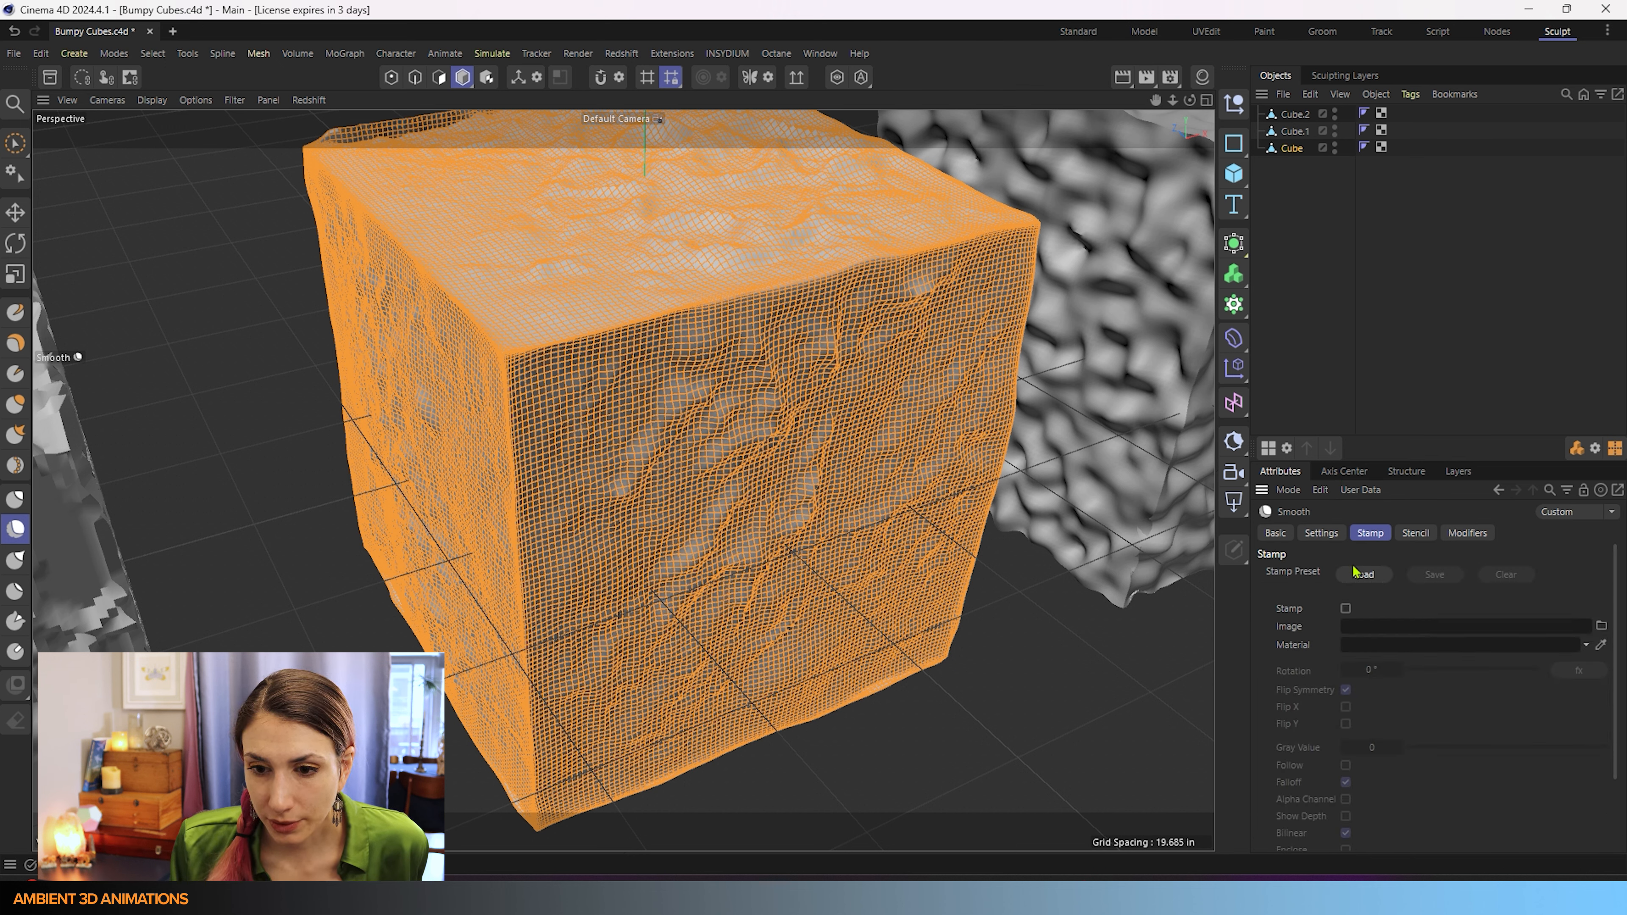
scroll(1353, 765, "down", 2)
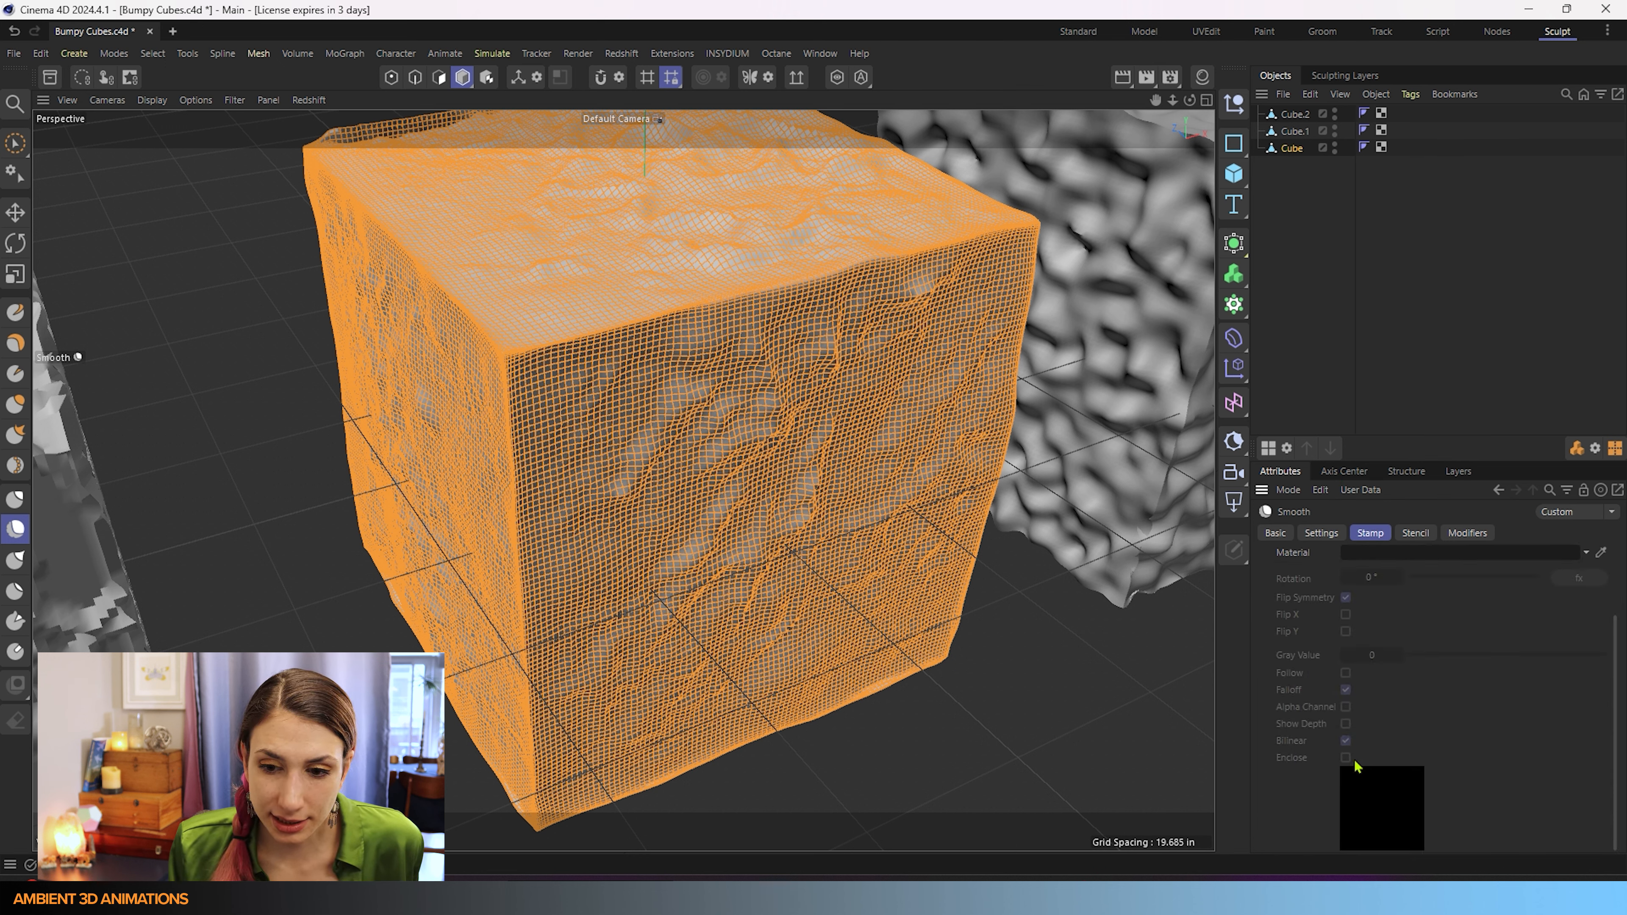
scroll(1366, 641, "up", 2)
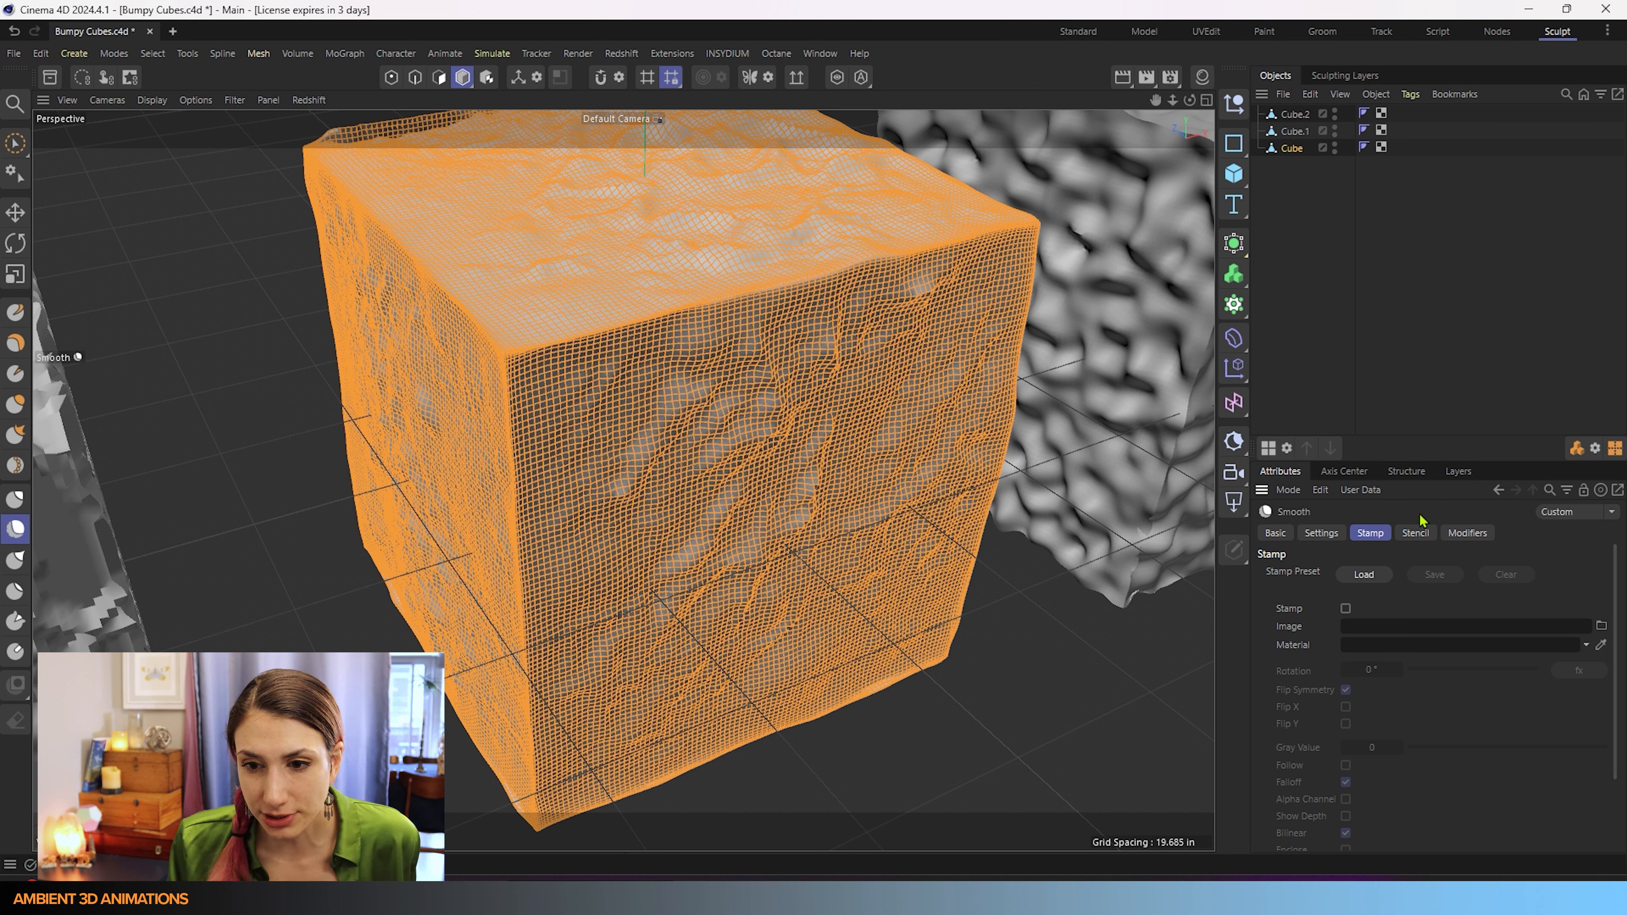
left_click(1425, 539)
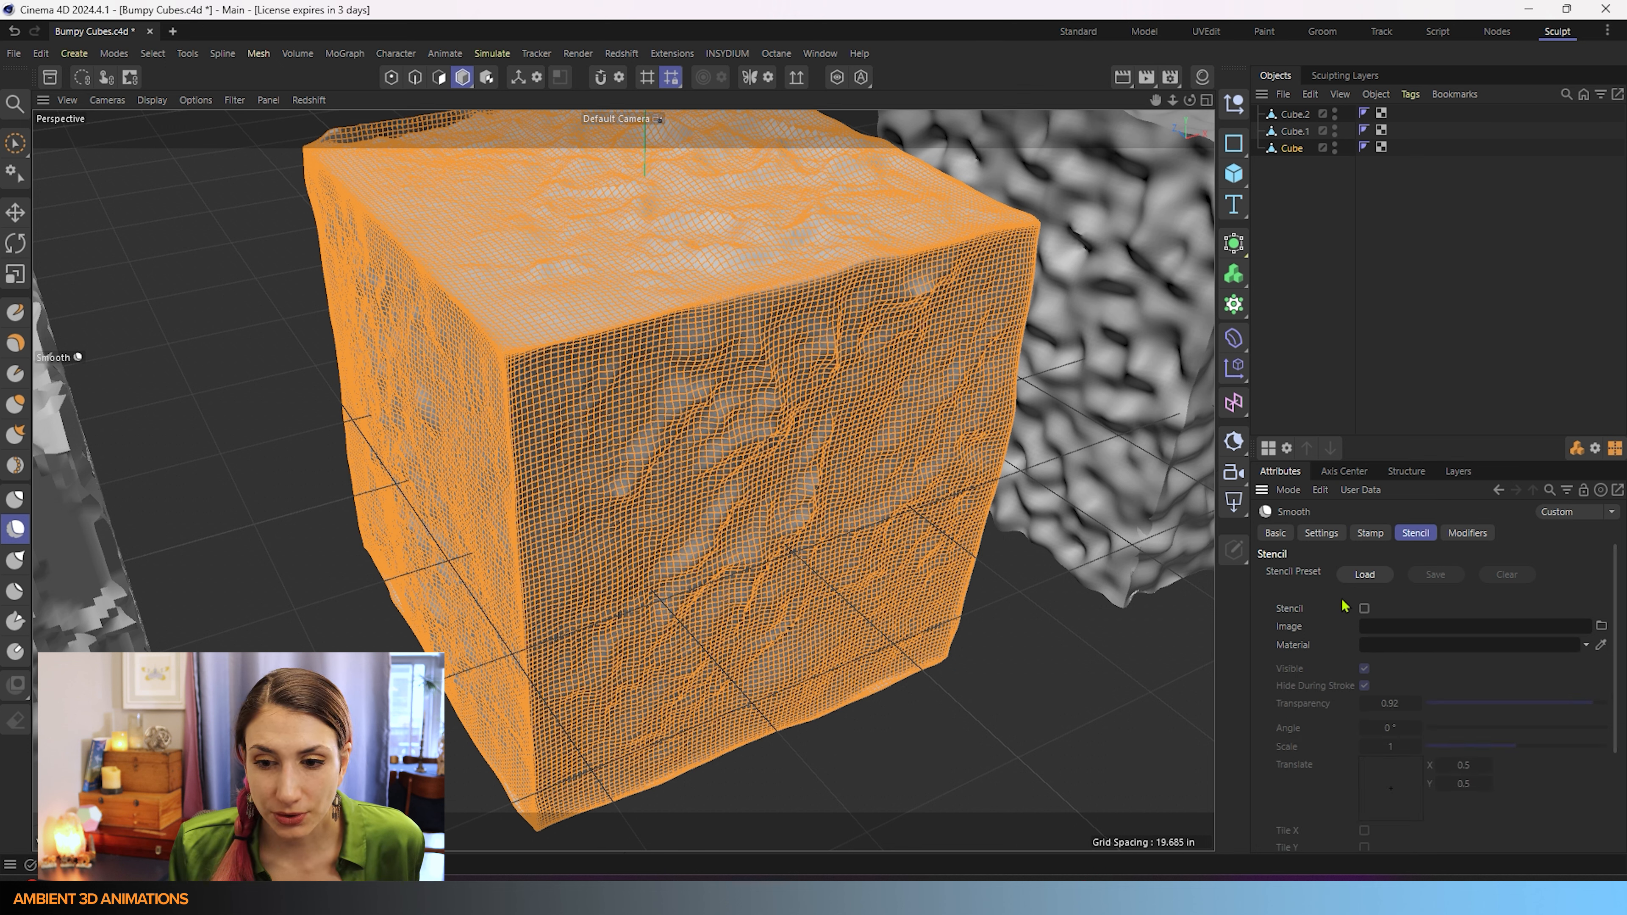
scroll(1333, 801, "down", 3)
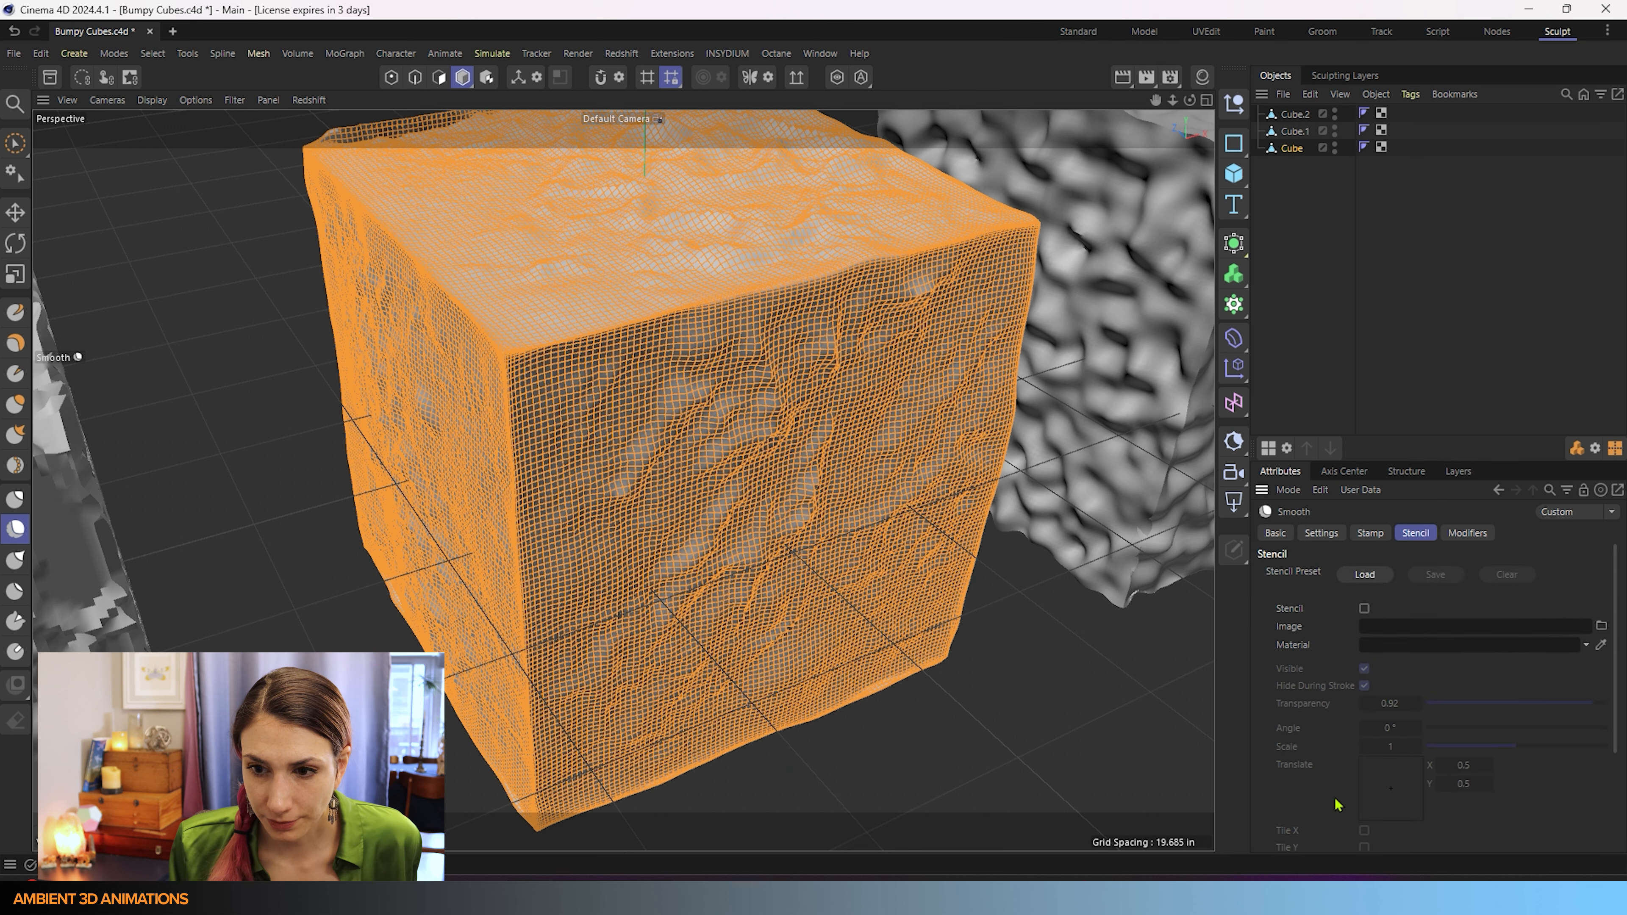
left_click(1488, 537)
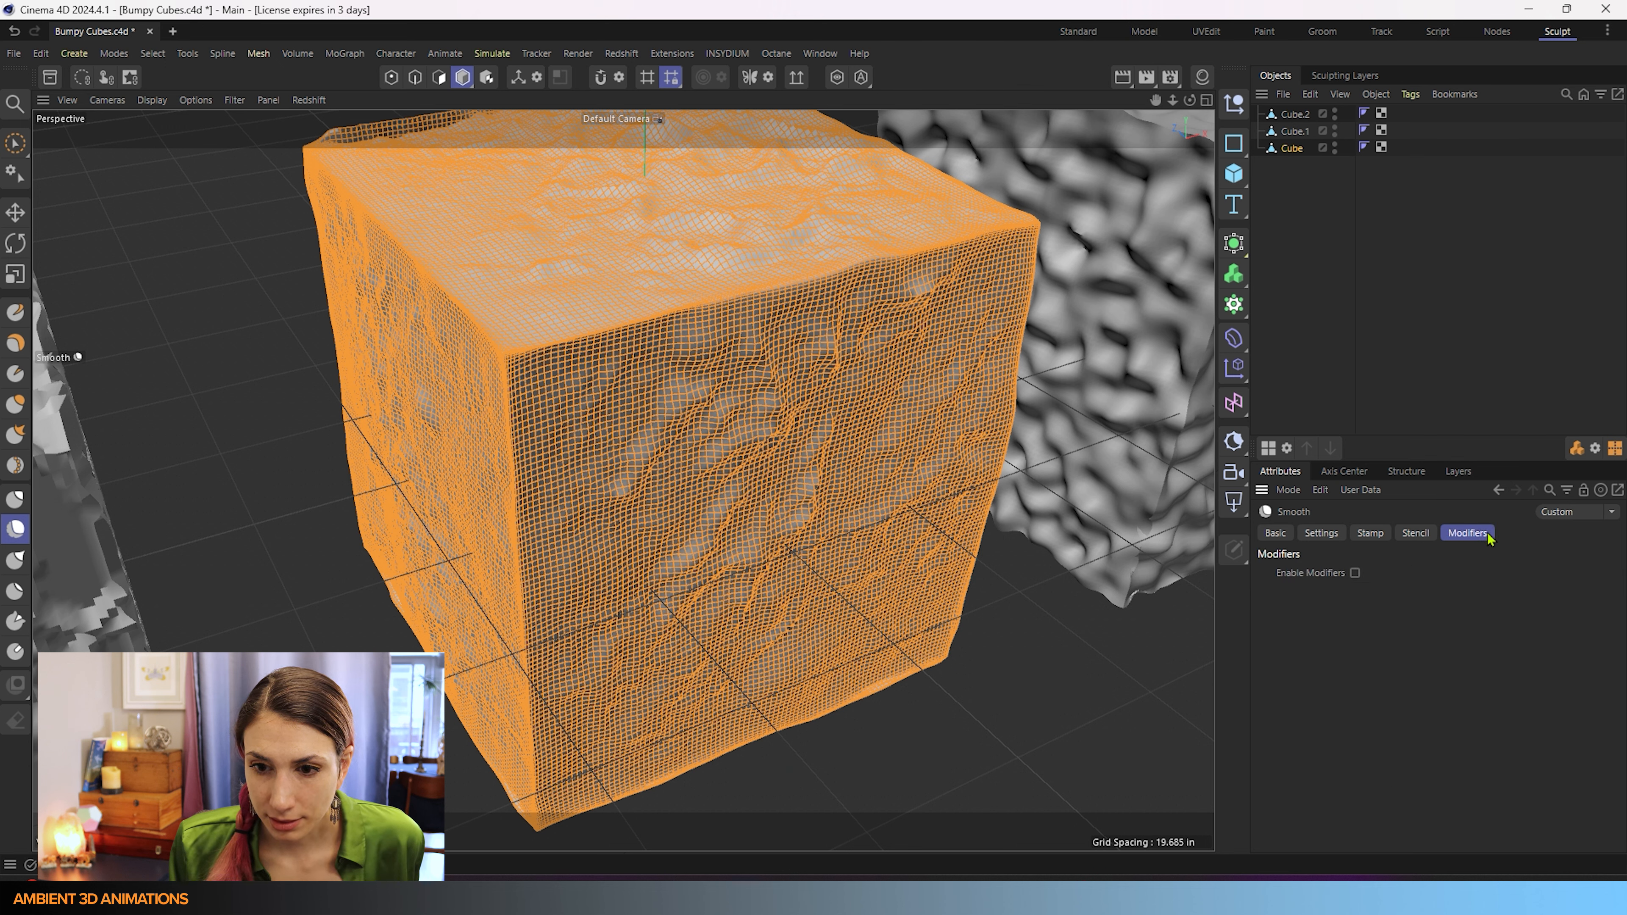
Step: Enable the Smooth brush's Draw modifier at 100% strength and test it with winding strokes across the middle cube's front face
left_click(1356, 575)
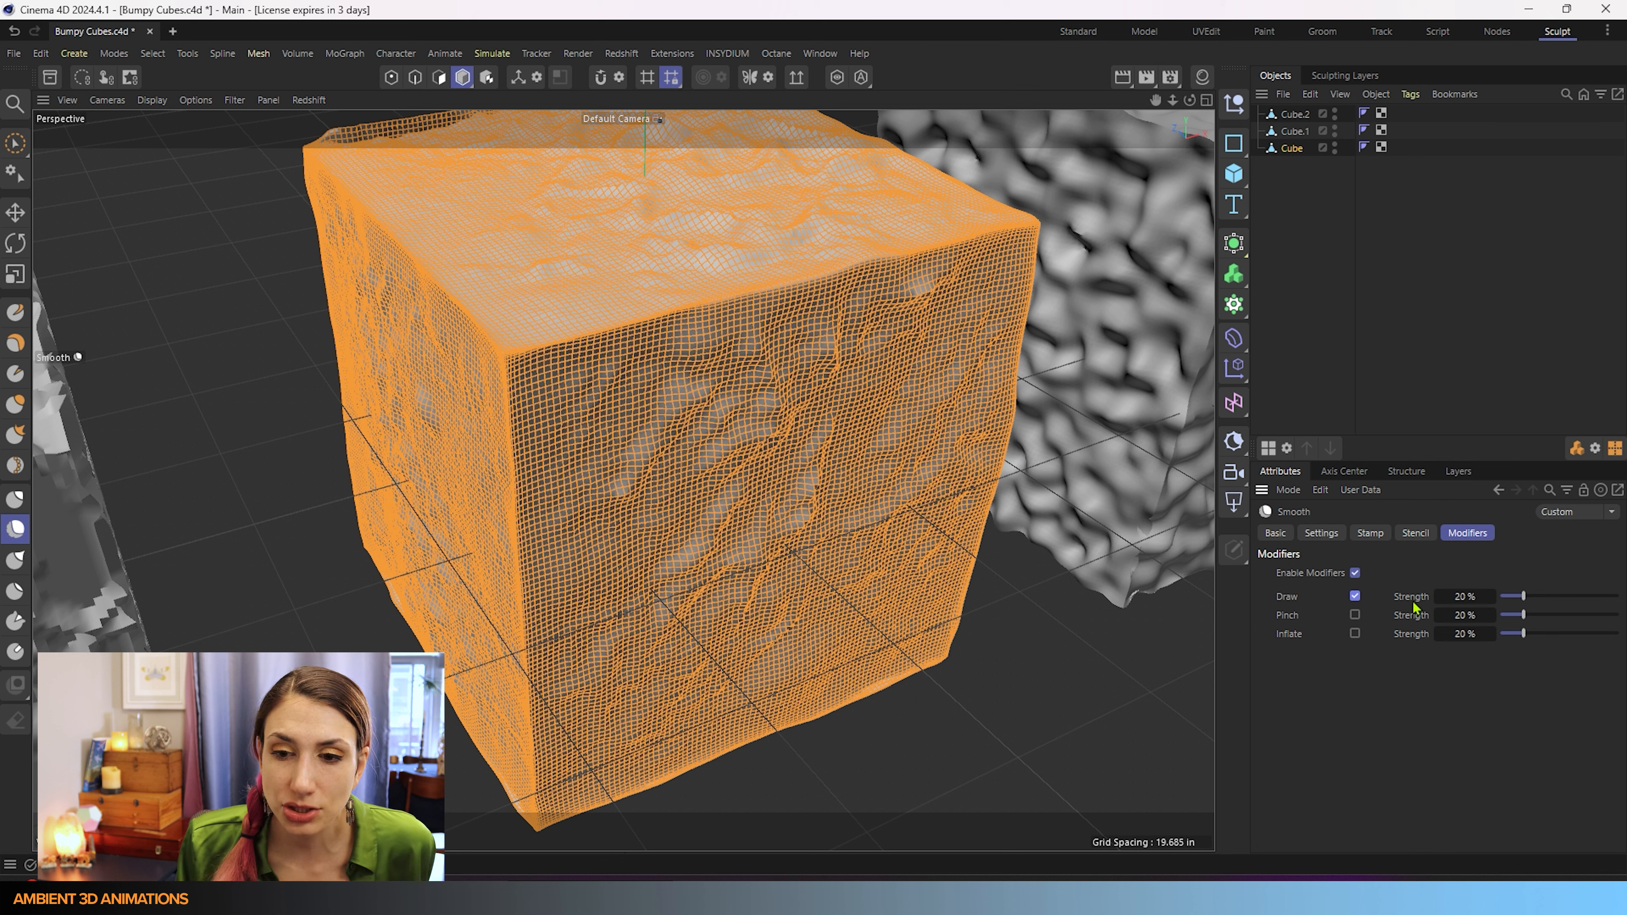
left_click_drag(1523, 597, 1623, 596)
mouse_move(614, 734)
left_mouse_down()
mouse_move(752, 468)
mouse_move(833, 448)
mouse_move(766, 606)
mouse_move(859, 659)
mouse_move(906, 494)
mouse_move(890, 377)
mouse_move(788, 358)
mouse_move(640, 429)
left_mouse_up()
scroll(762, 679, "down", 3)
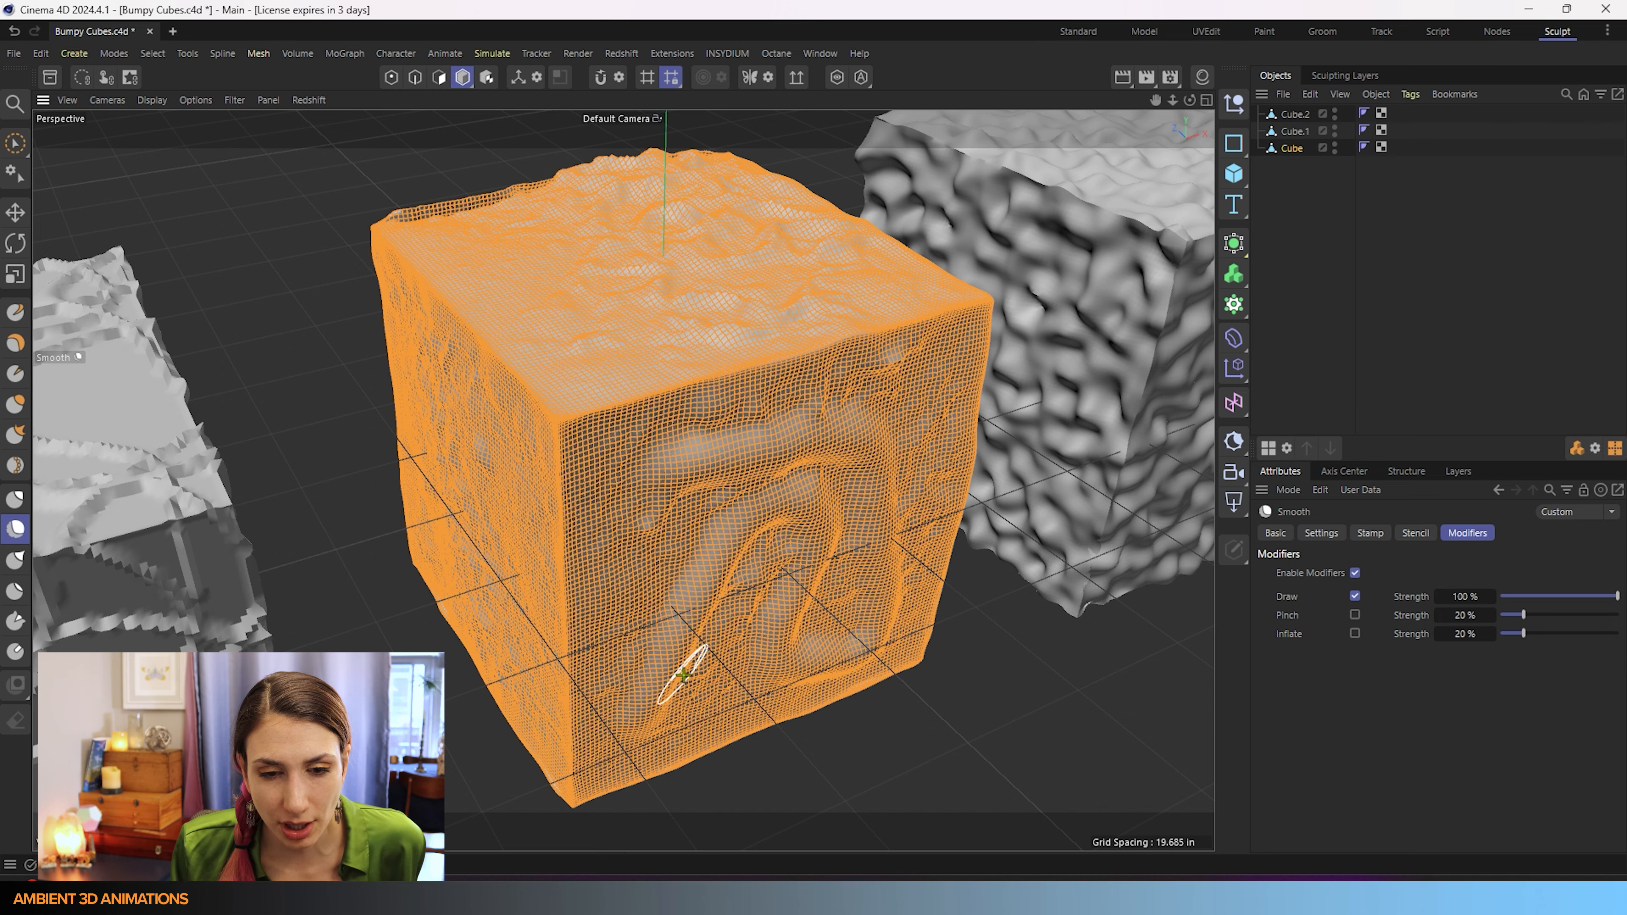
Step: Inspect the Draw modifier's test strokes on the middle cube's front face and undo them
scroll(701, 677, "up", 2)
left_click_drag(698, 675, 620, 616, "alt")
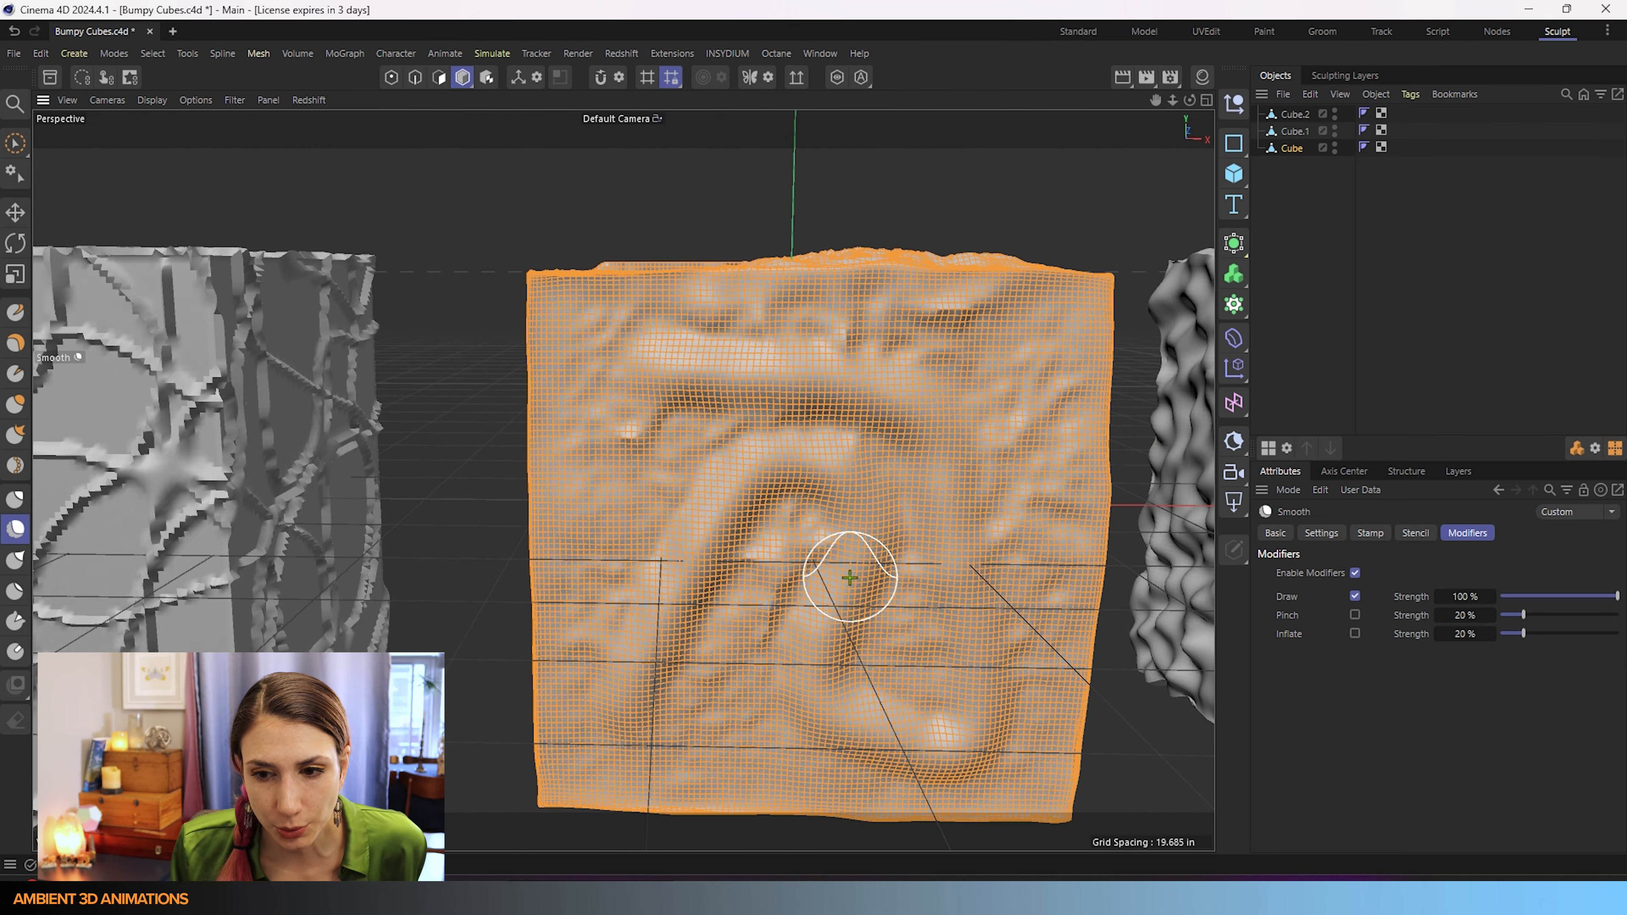
scroll(846, 574, "down", 3)
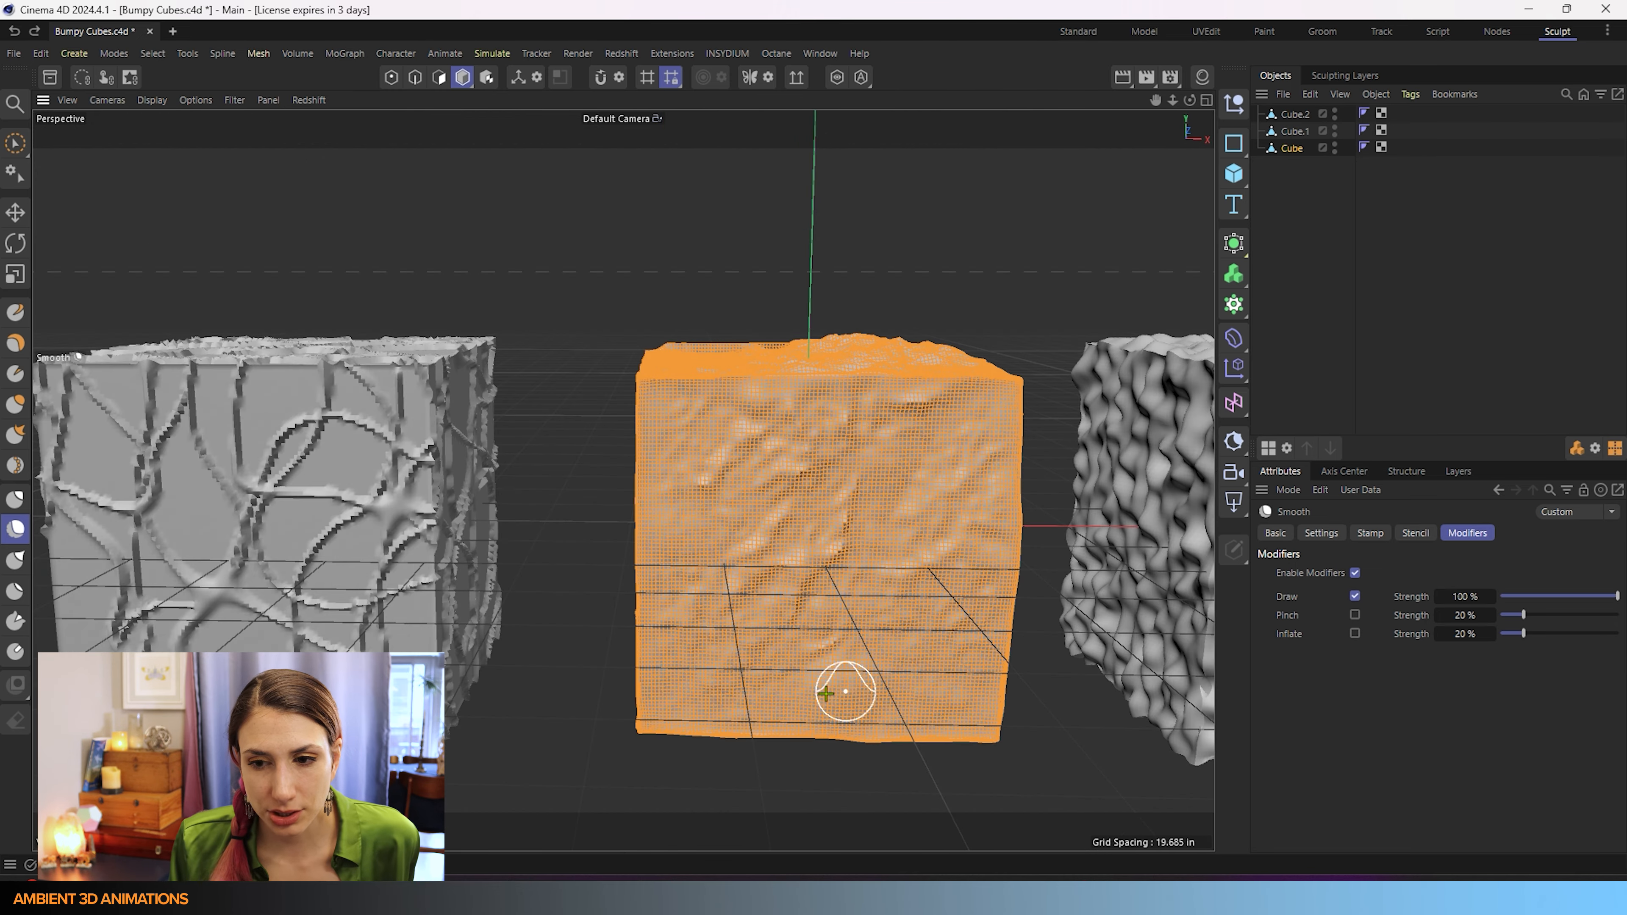
left_click_drag(846, 683, 784, 692, "alt")
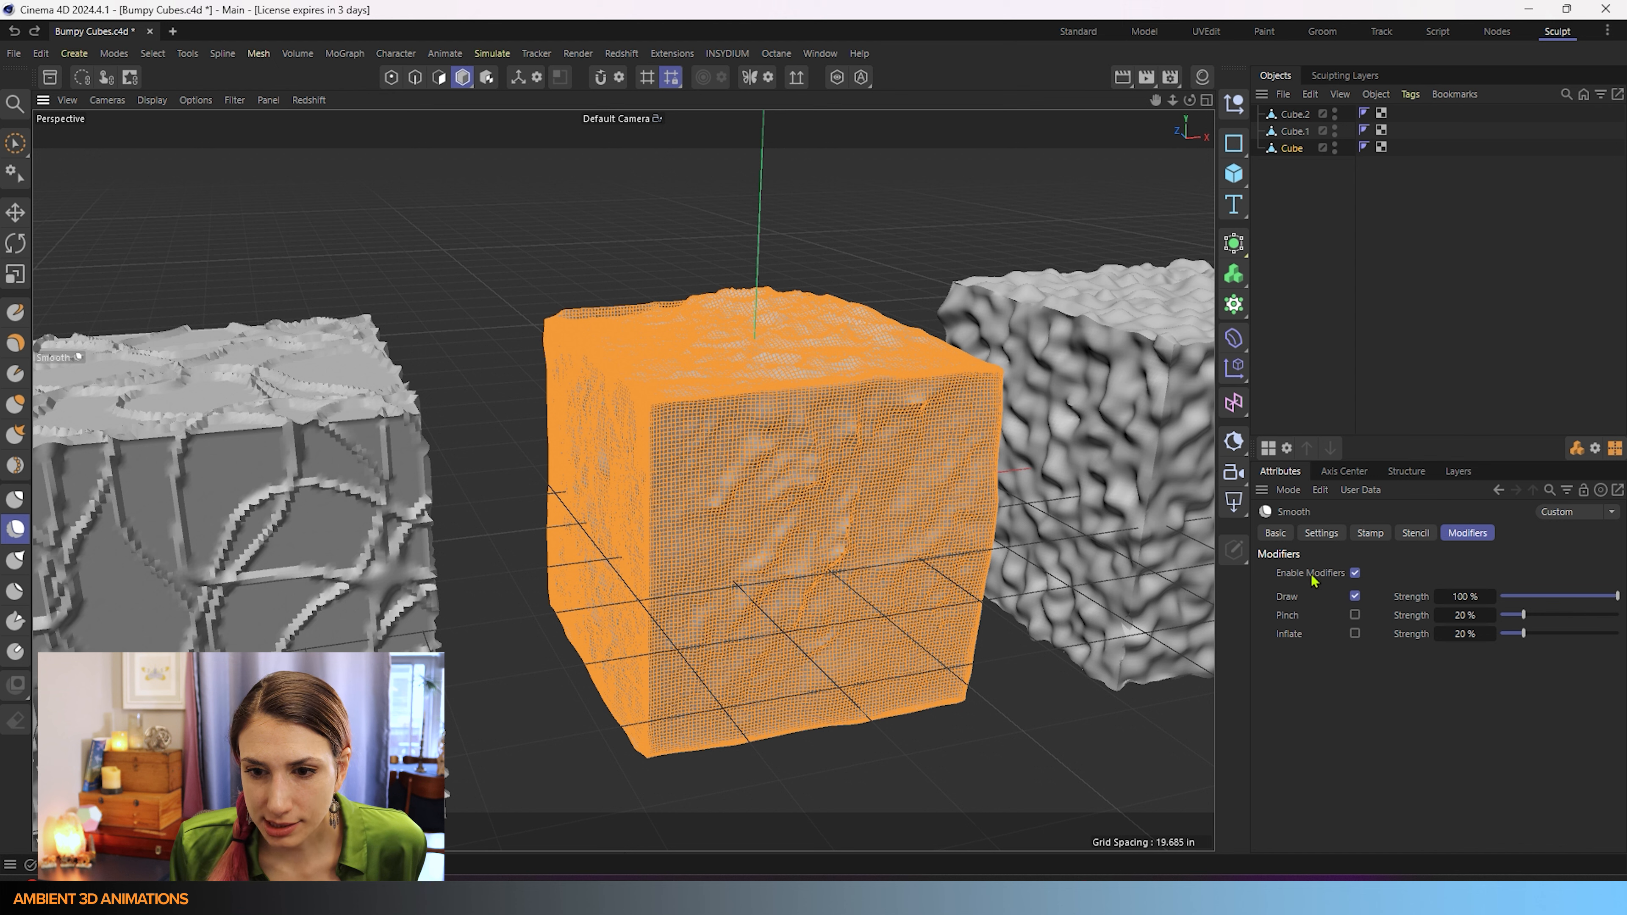
Step: Replace the Draw modifier with Pinch at 100% strength, test it across the front face's lower area, and undo the stroke
left_click(1355, 597)
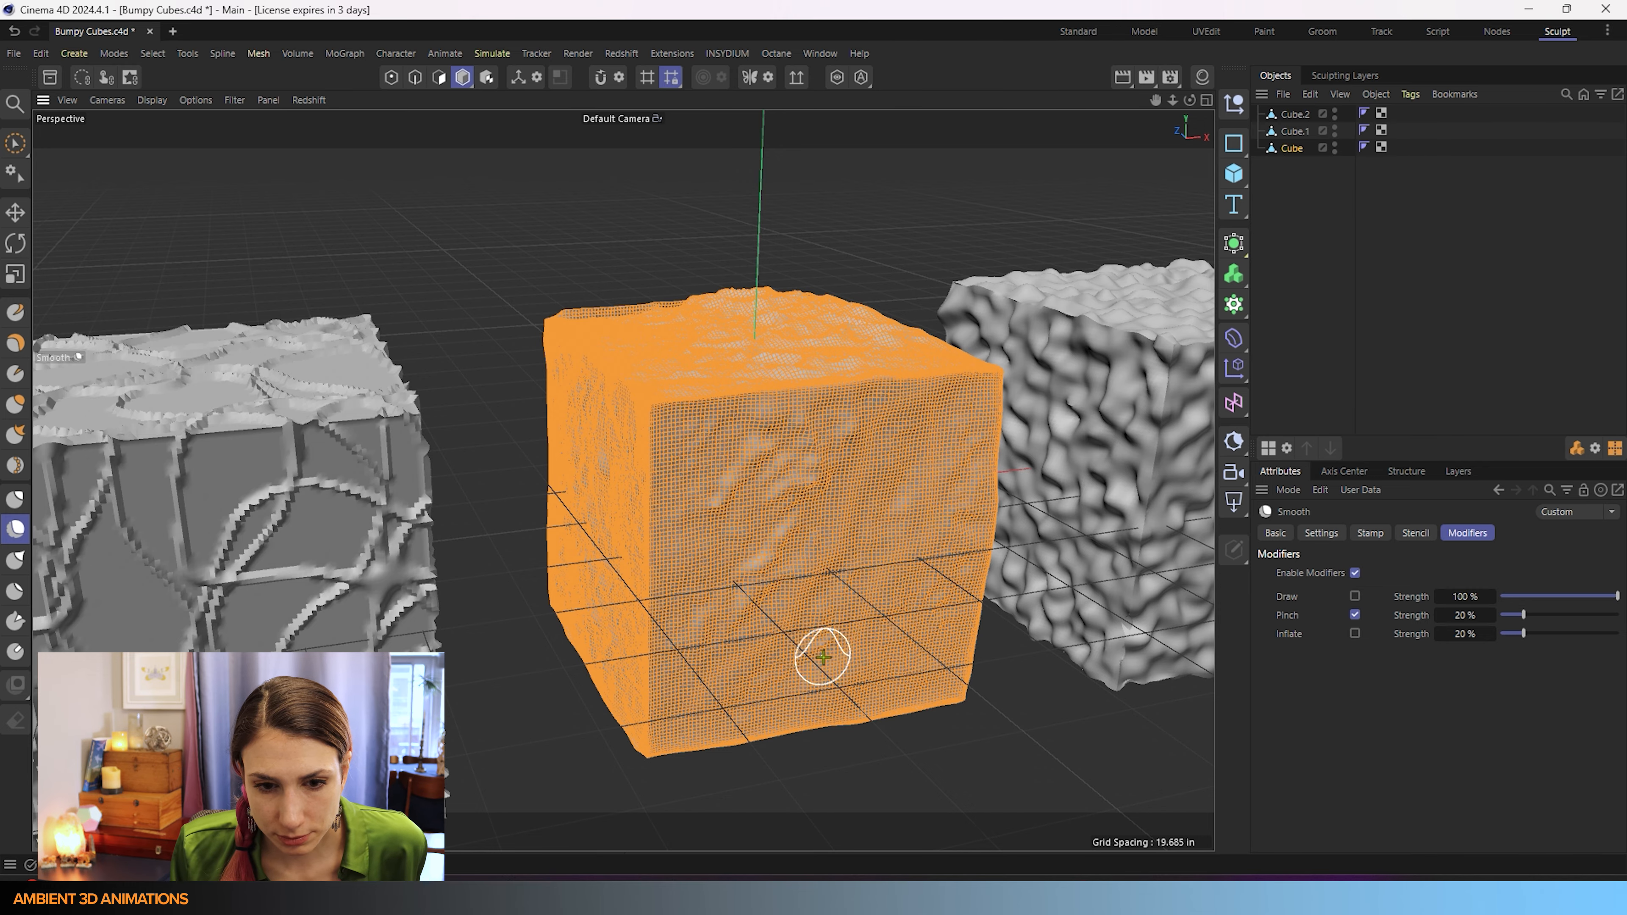
scroll(825, 609, "up", 3)
left_click_drag(820, 611, 916, 650, "alt")
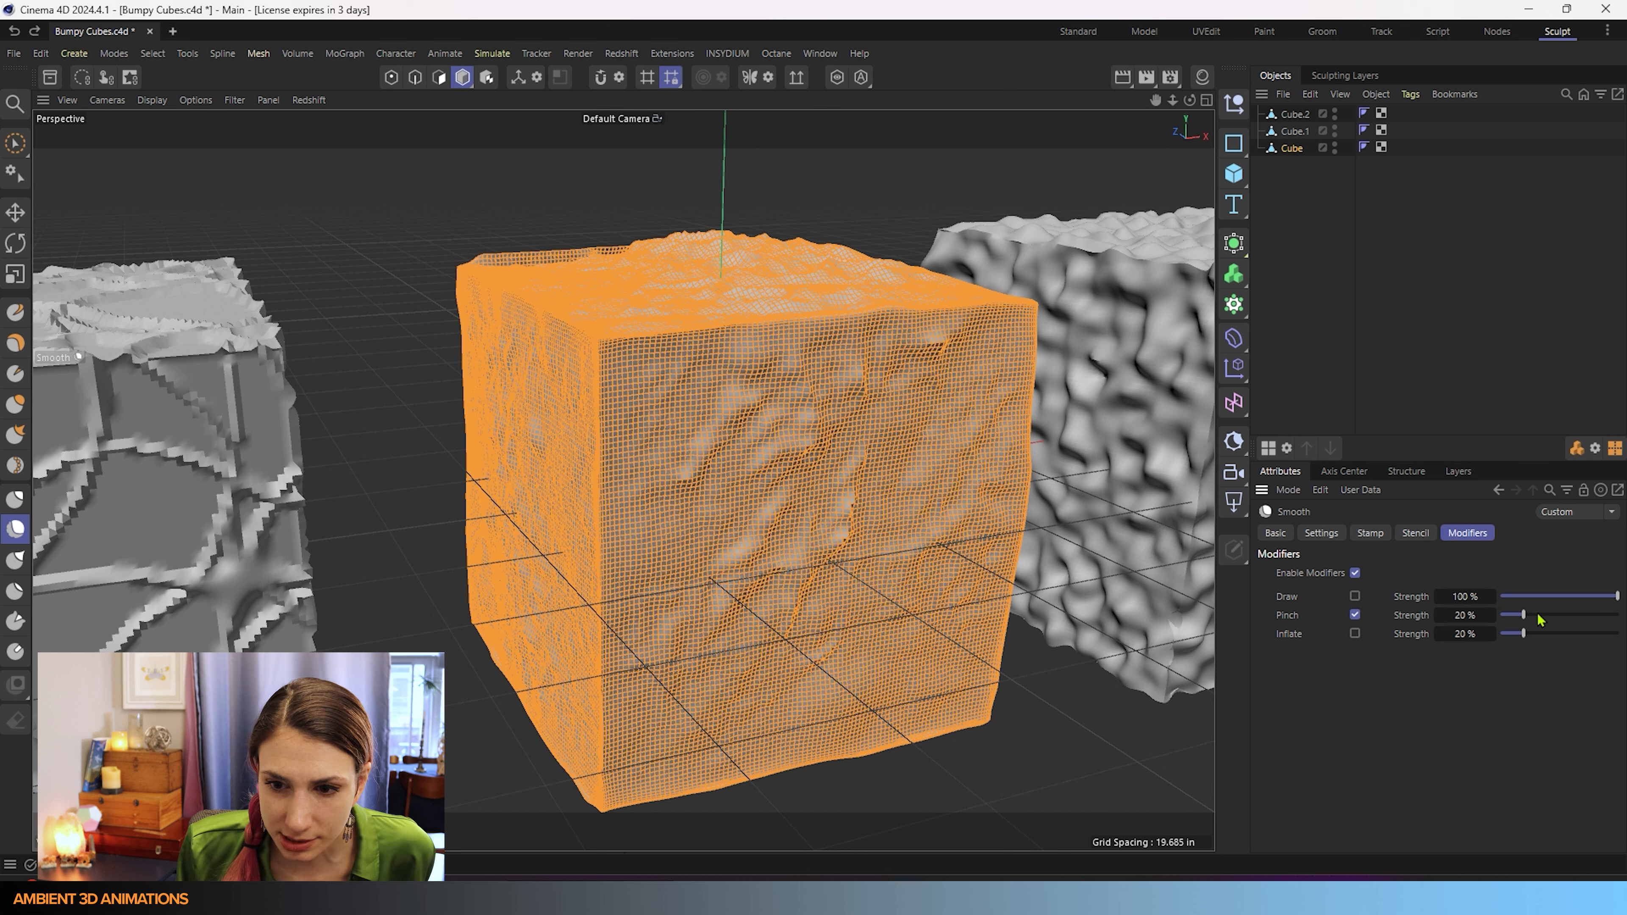
left_click_drag(1524, 615, 1618, 615)
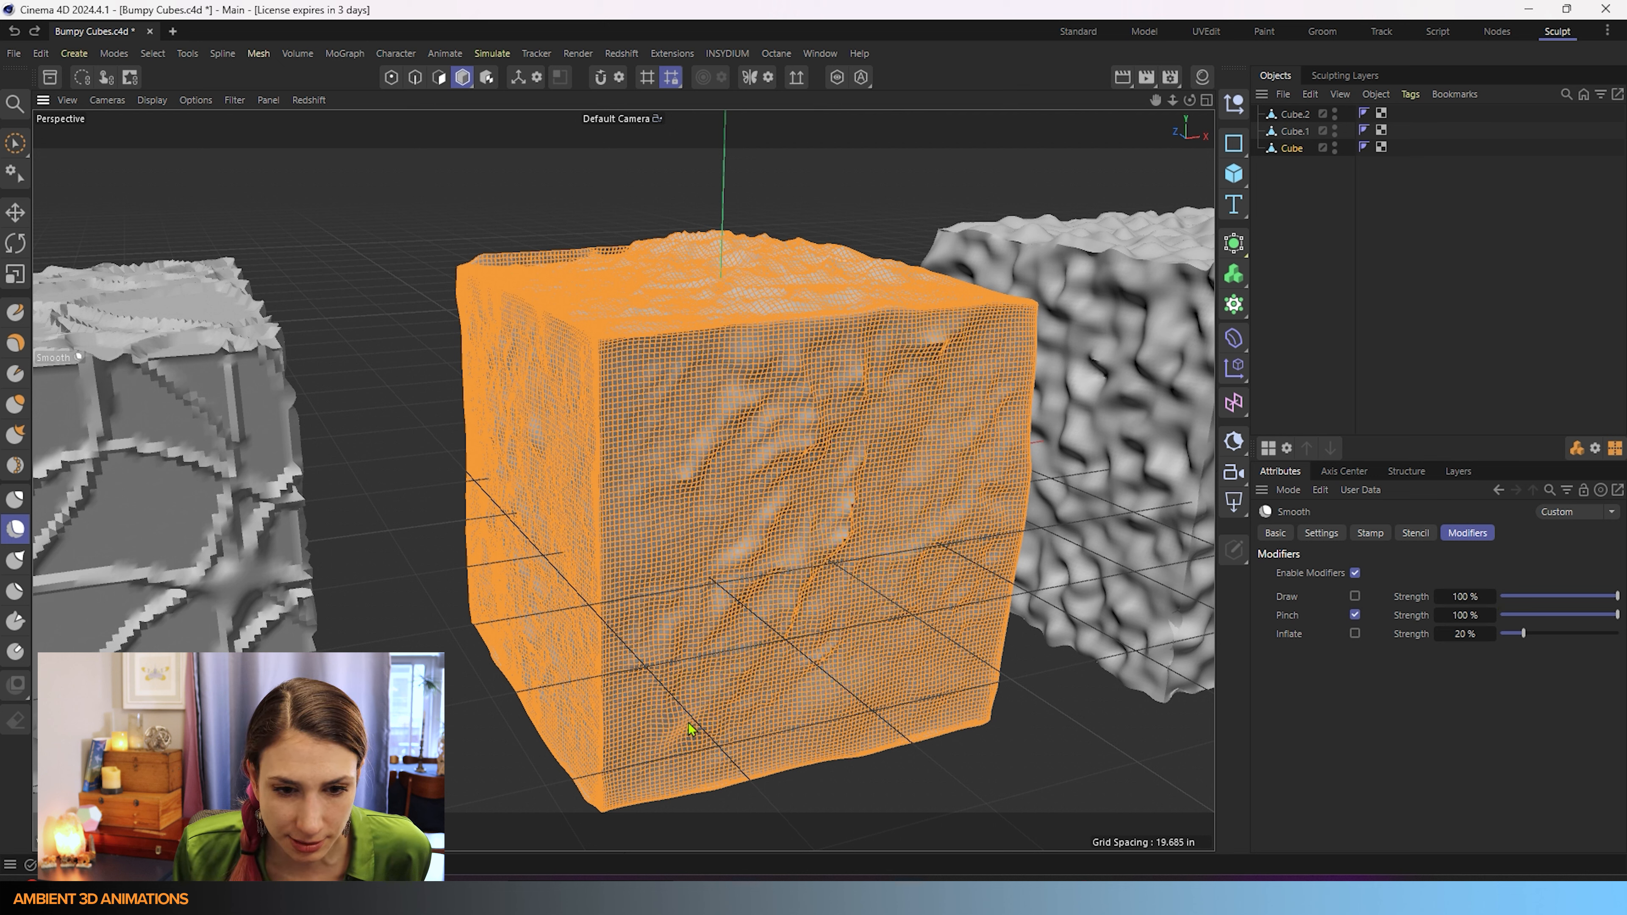
mouse_move(721, 692)
left_mouse_down()
mouse_move(838, 494)
mouse_move(868, 482)
mouse_move(855, 634)
mouse_move(895, 663)
mouse_move(926, 423)
mouse_move(970, 455)
mouse_move(964, 663)
left_mouse_up()
key("ctrl+z")
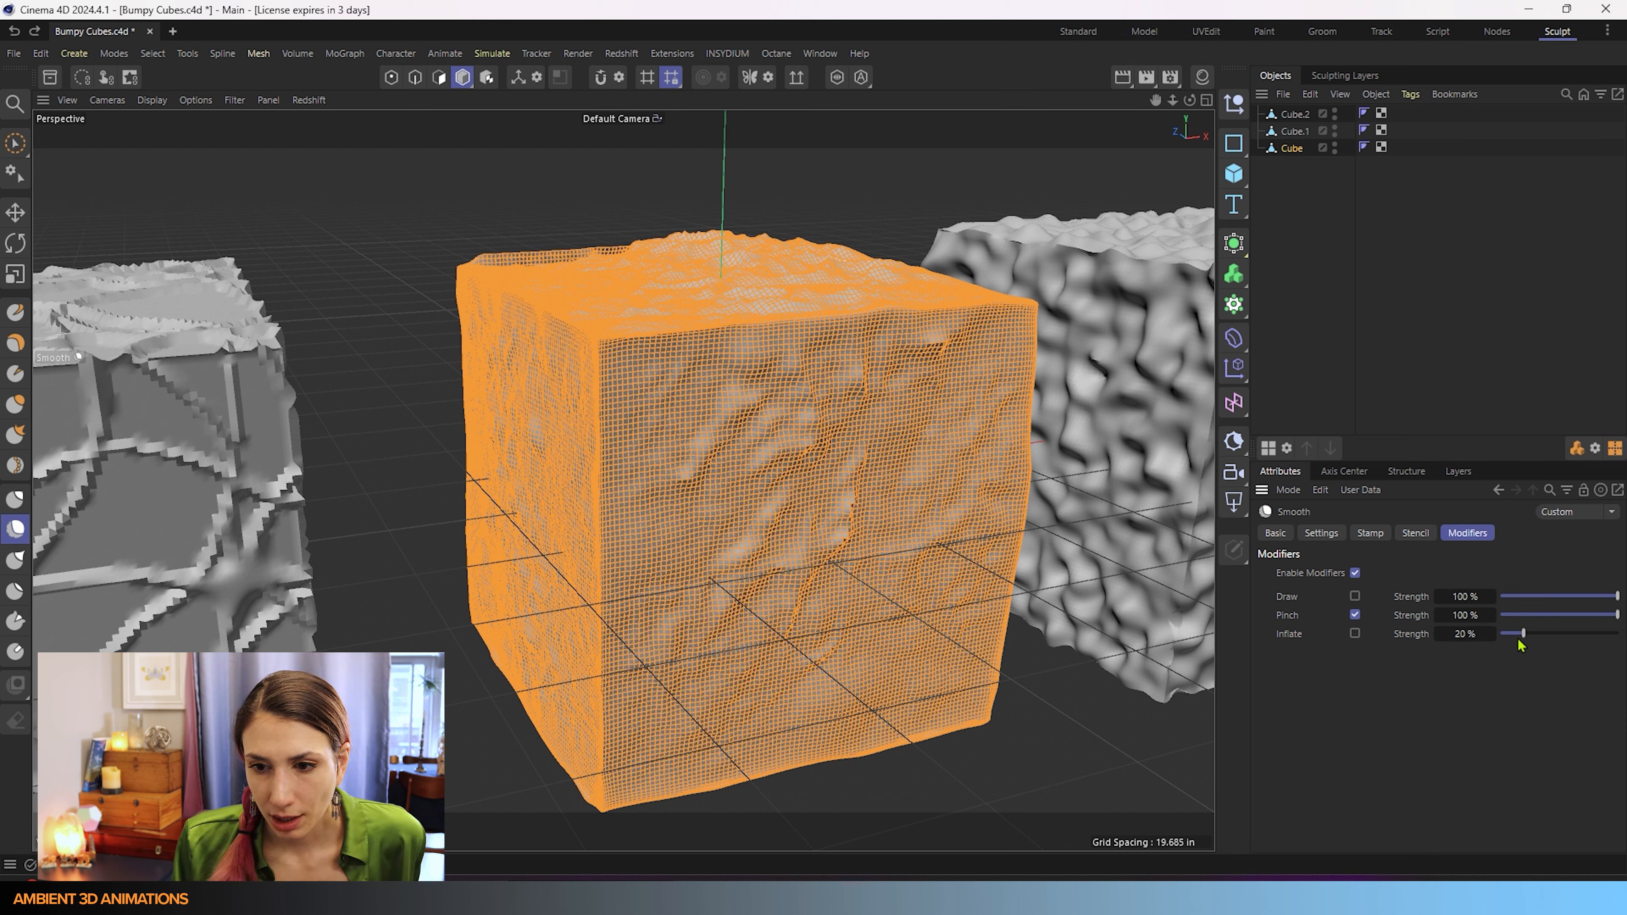
Step: Replace the Pinch modifier with Inflate at 100% strength, test it across the lower front face, and undo the stroke
left_click_drag(1523, 634, 1617, 634)
left_click(1354, 615)
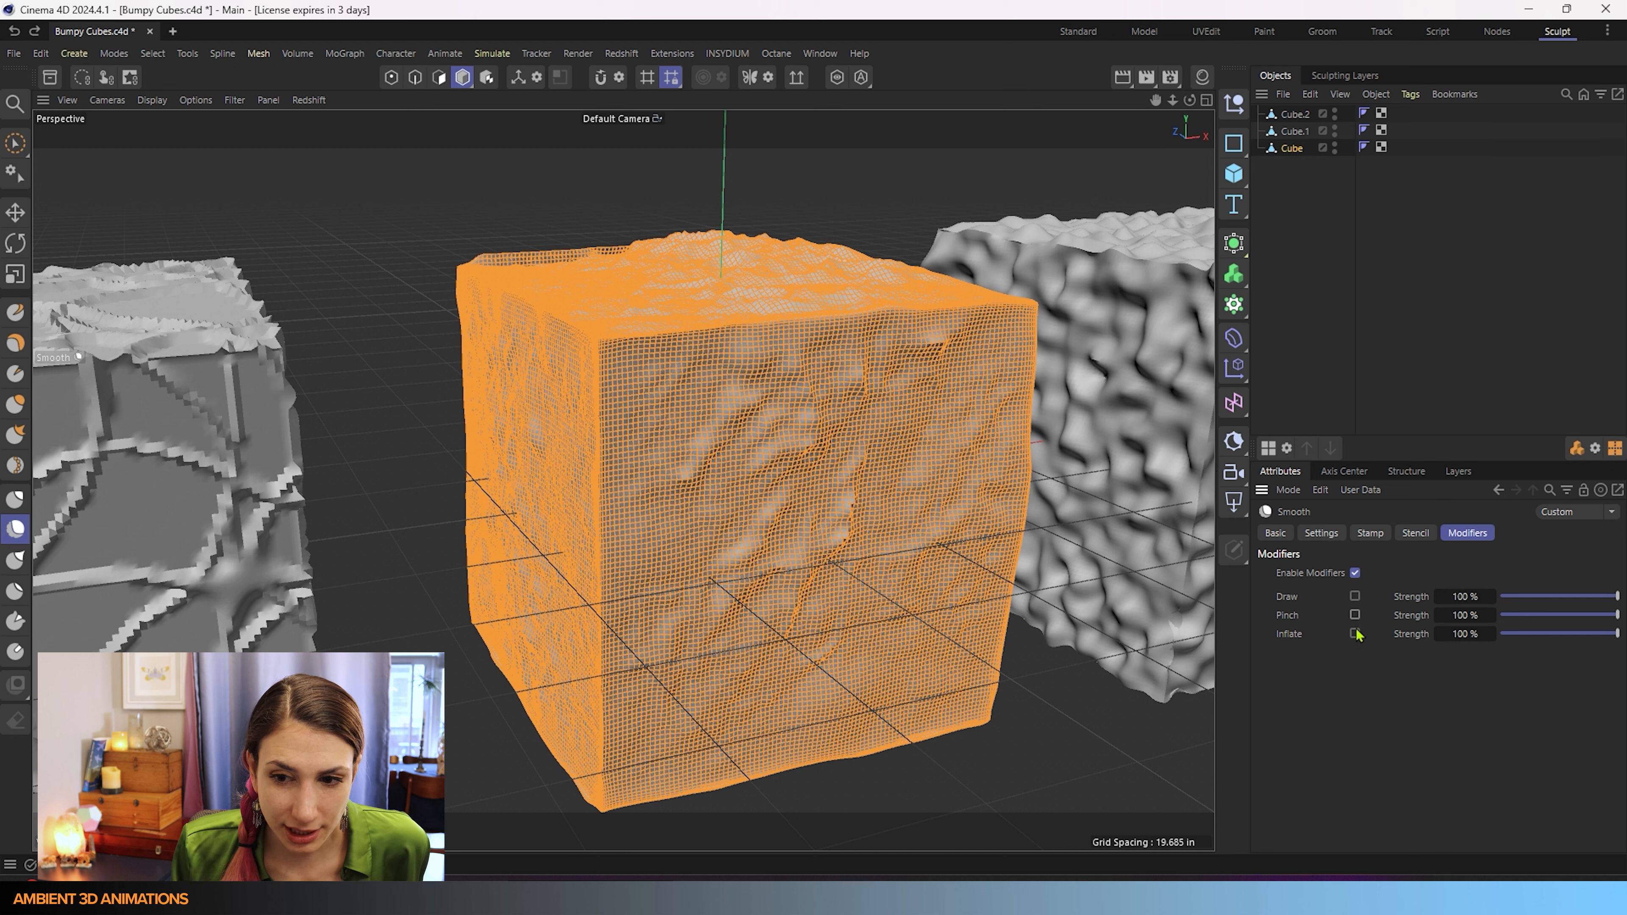
left_click(1355, 633)
mouse_move(674, 735)
left_mouse_down()
mouse_move(711, 586)
mouse_move(833, 446)
mouse_move(865, 618)
mouse_move(899, 670)
mouse_move(942, 448)
mouse_move(990, 465)
mouse_move(987, 695)
left_mouse_up()
key("ctrl+z")
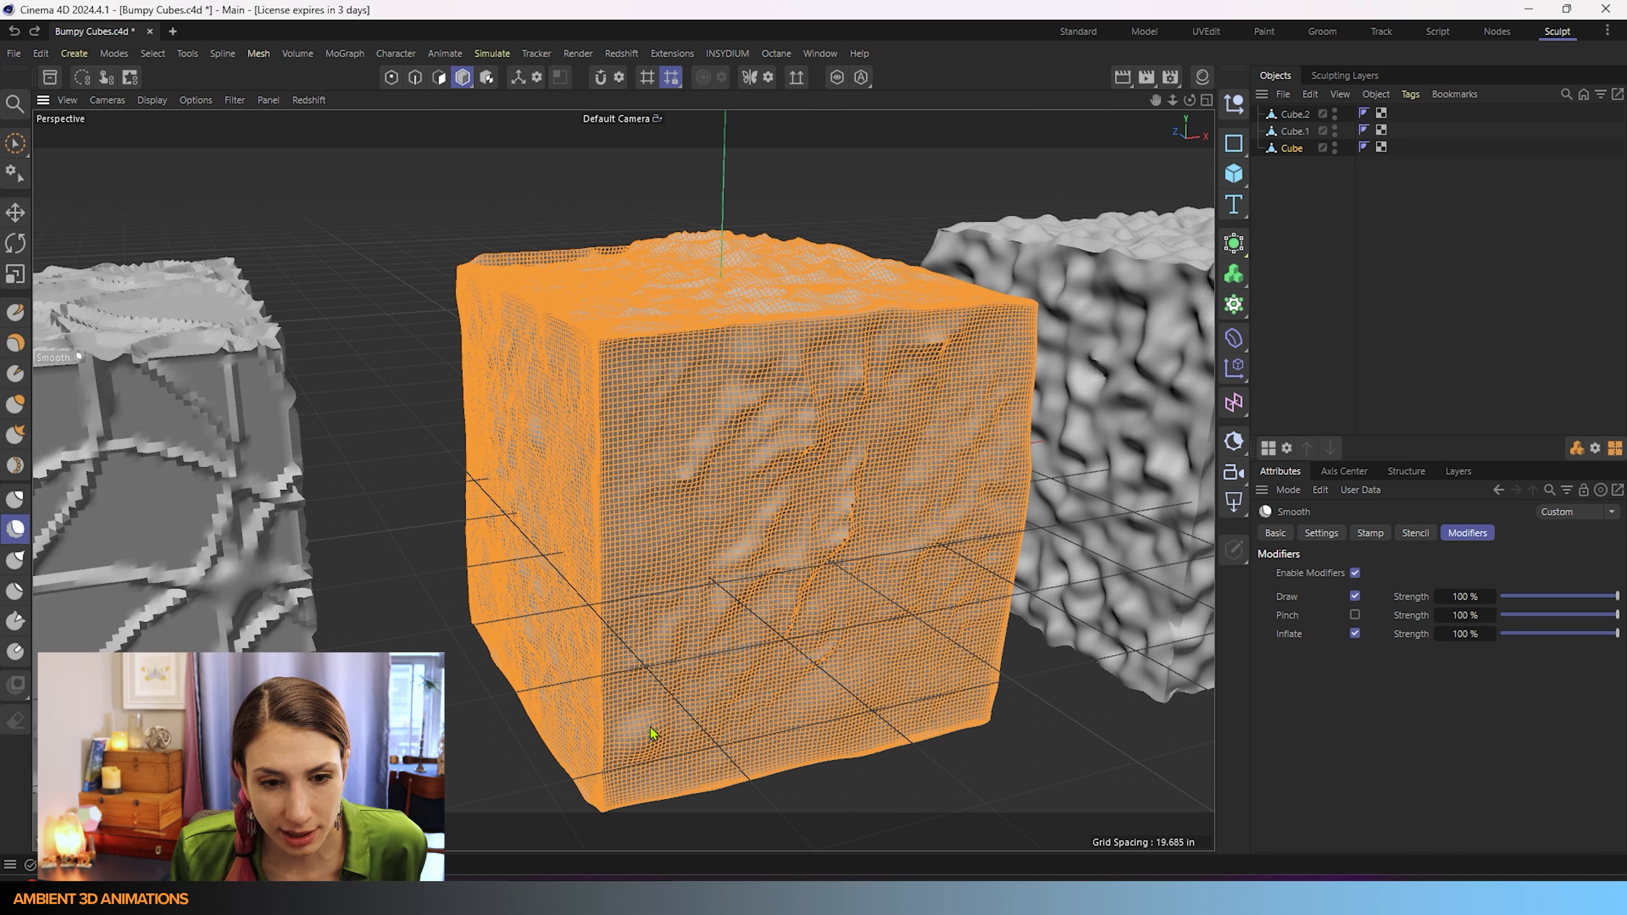
Step: Test the Draw and Inflate modifiers together with a winding stroke across the front face, undo it, and turn modifiers off
mouse_move(631, 737)
left_mouse_down()
mouse_move(737, 580)
mouse_move(916, 458)
mouse_move(897, 692)
mouse_move(991, 436)
left_mouse_up()
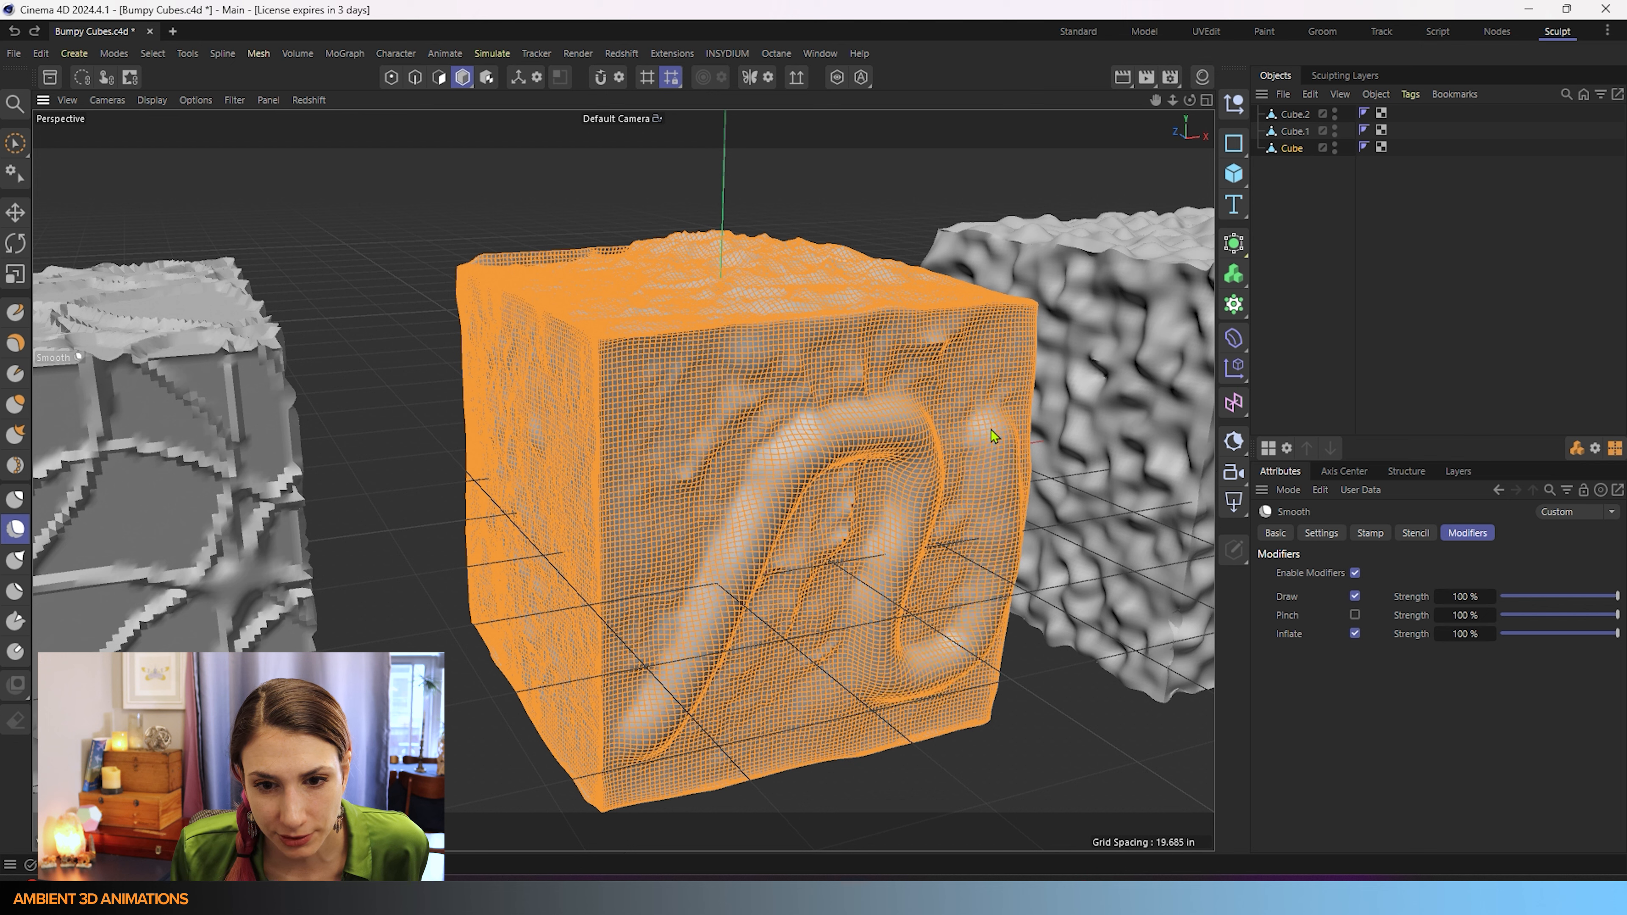
key("ctrl+z")
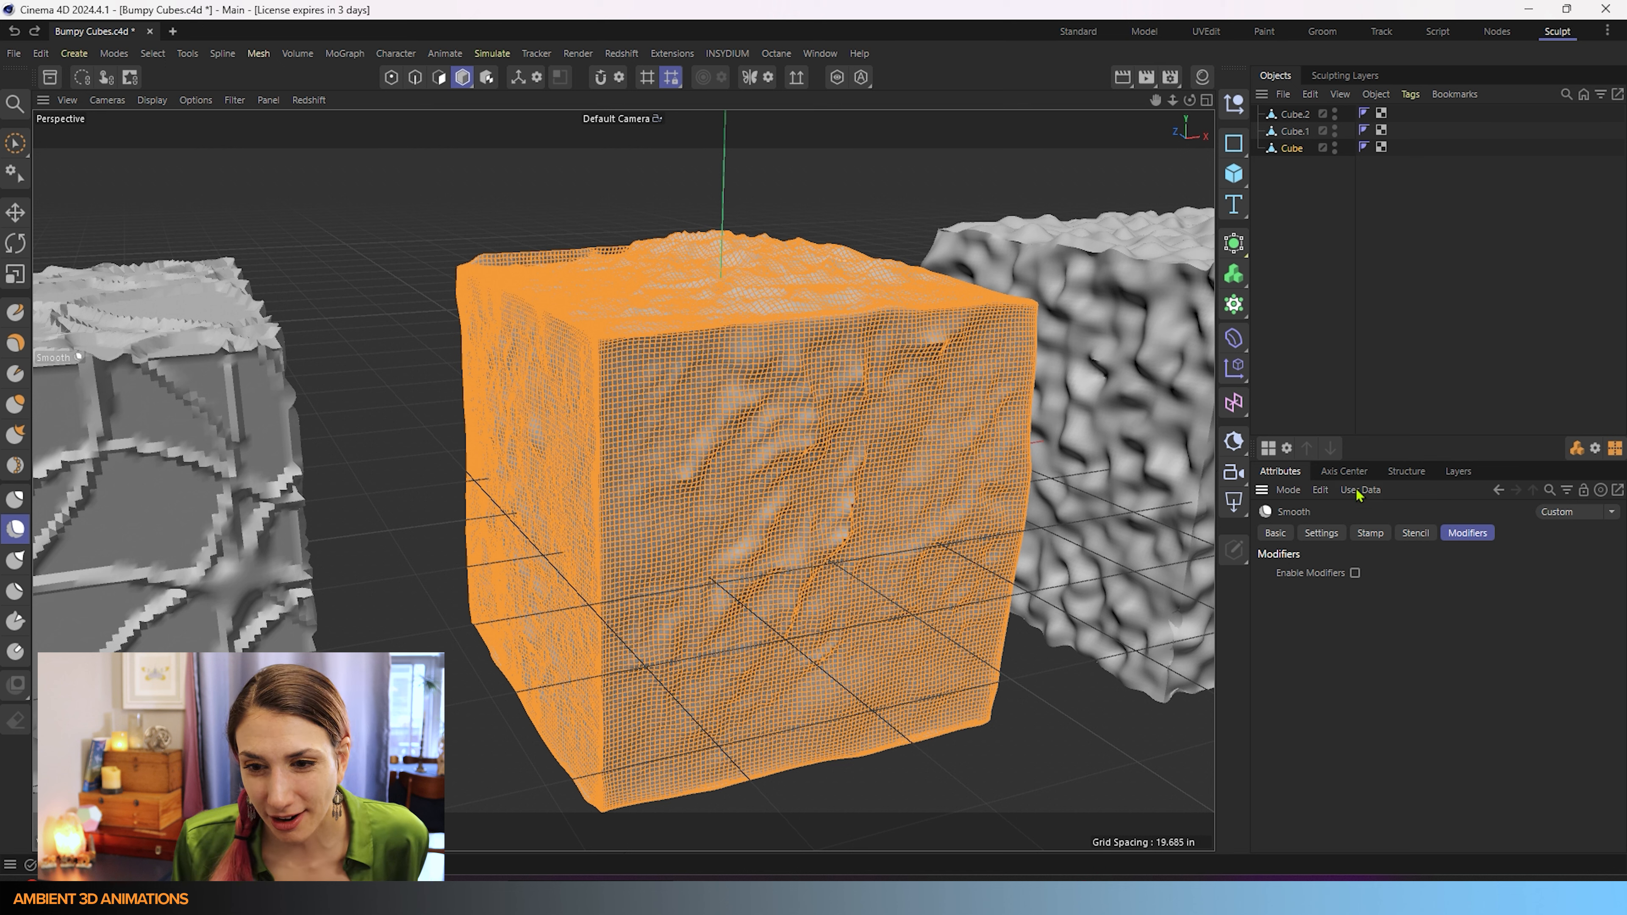
Step: Compare the Smooth brush's Basic options with its size, strength and falloff settings
left_click(1275, 533)
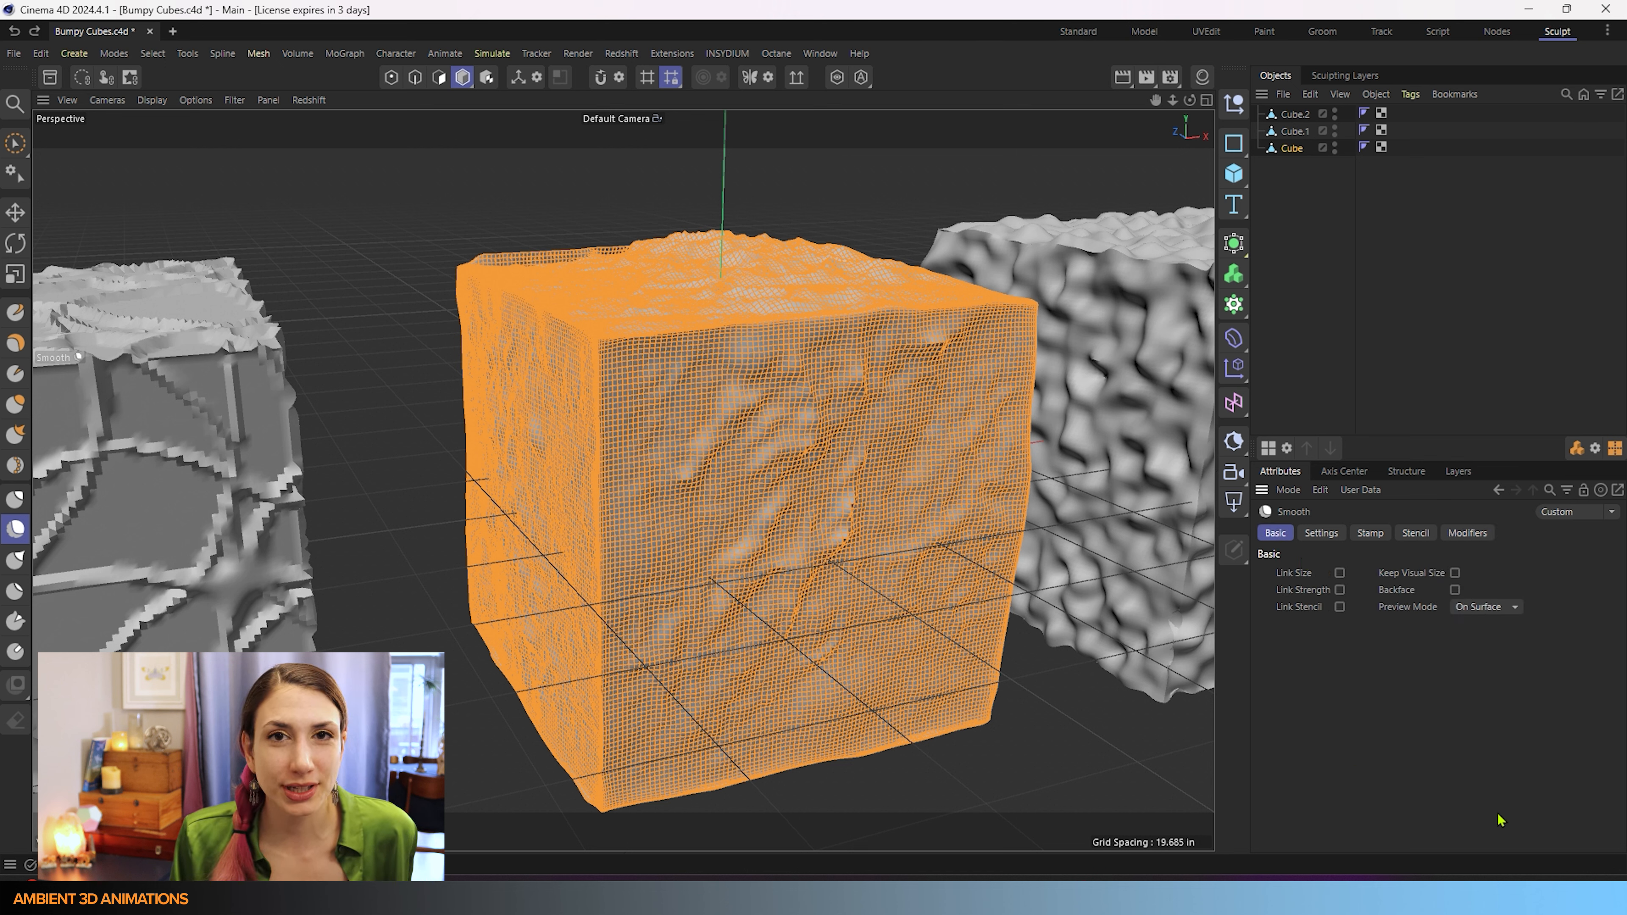
left_click(1320, 533)
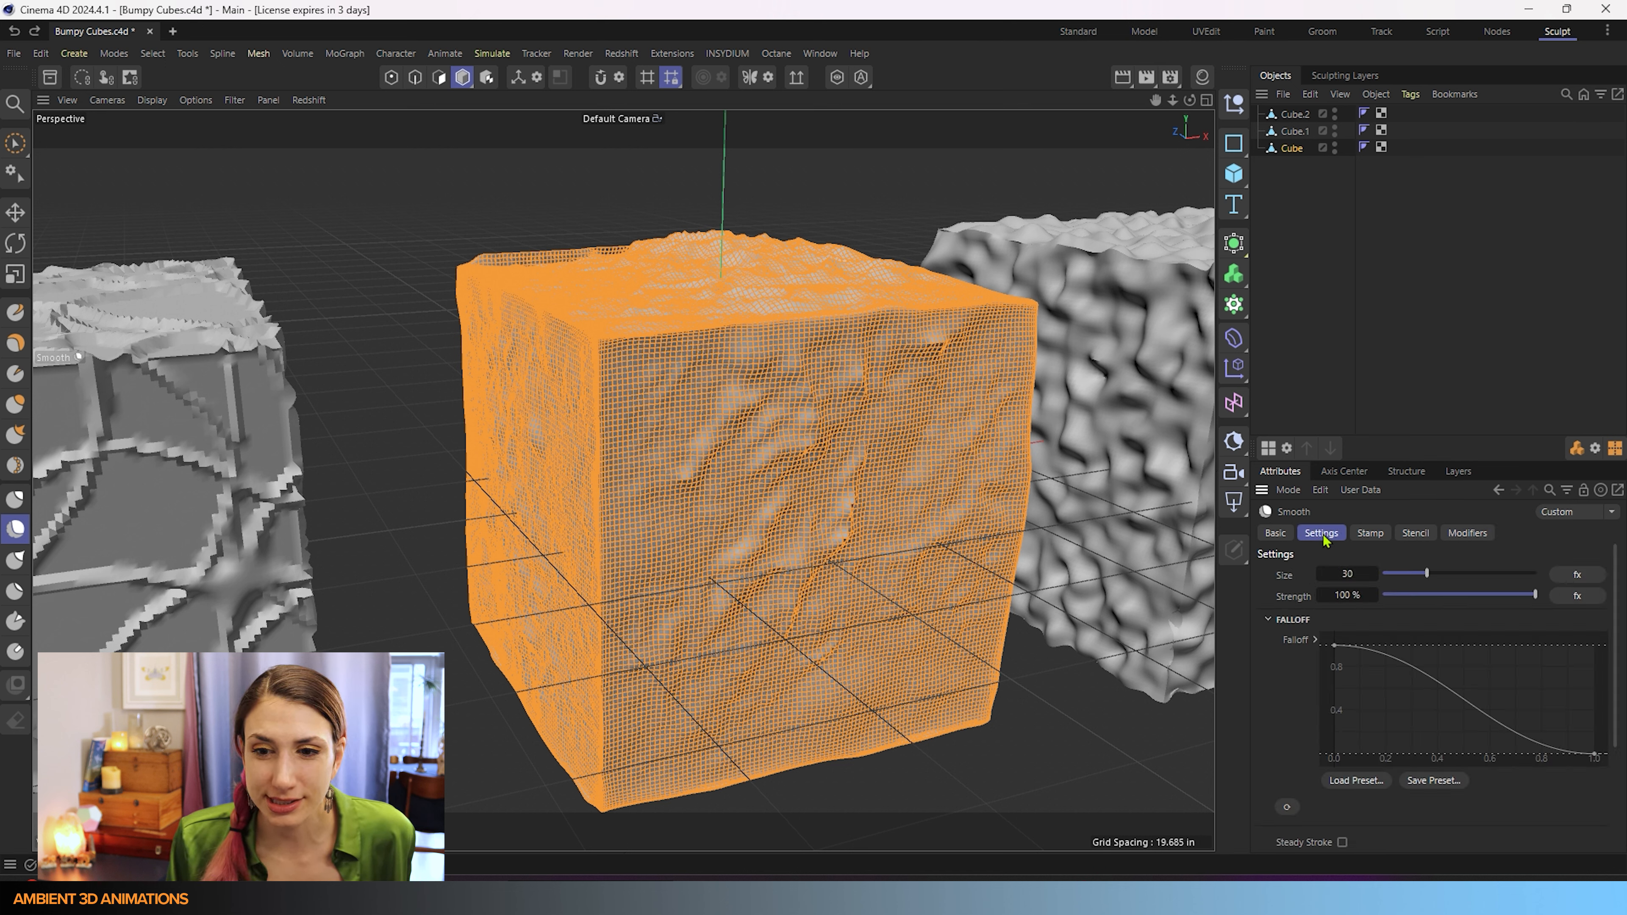
left_click(1276, 533)
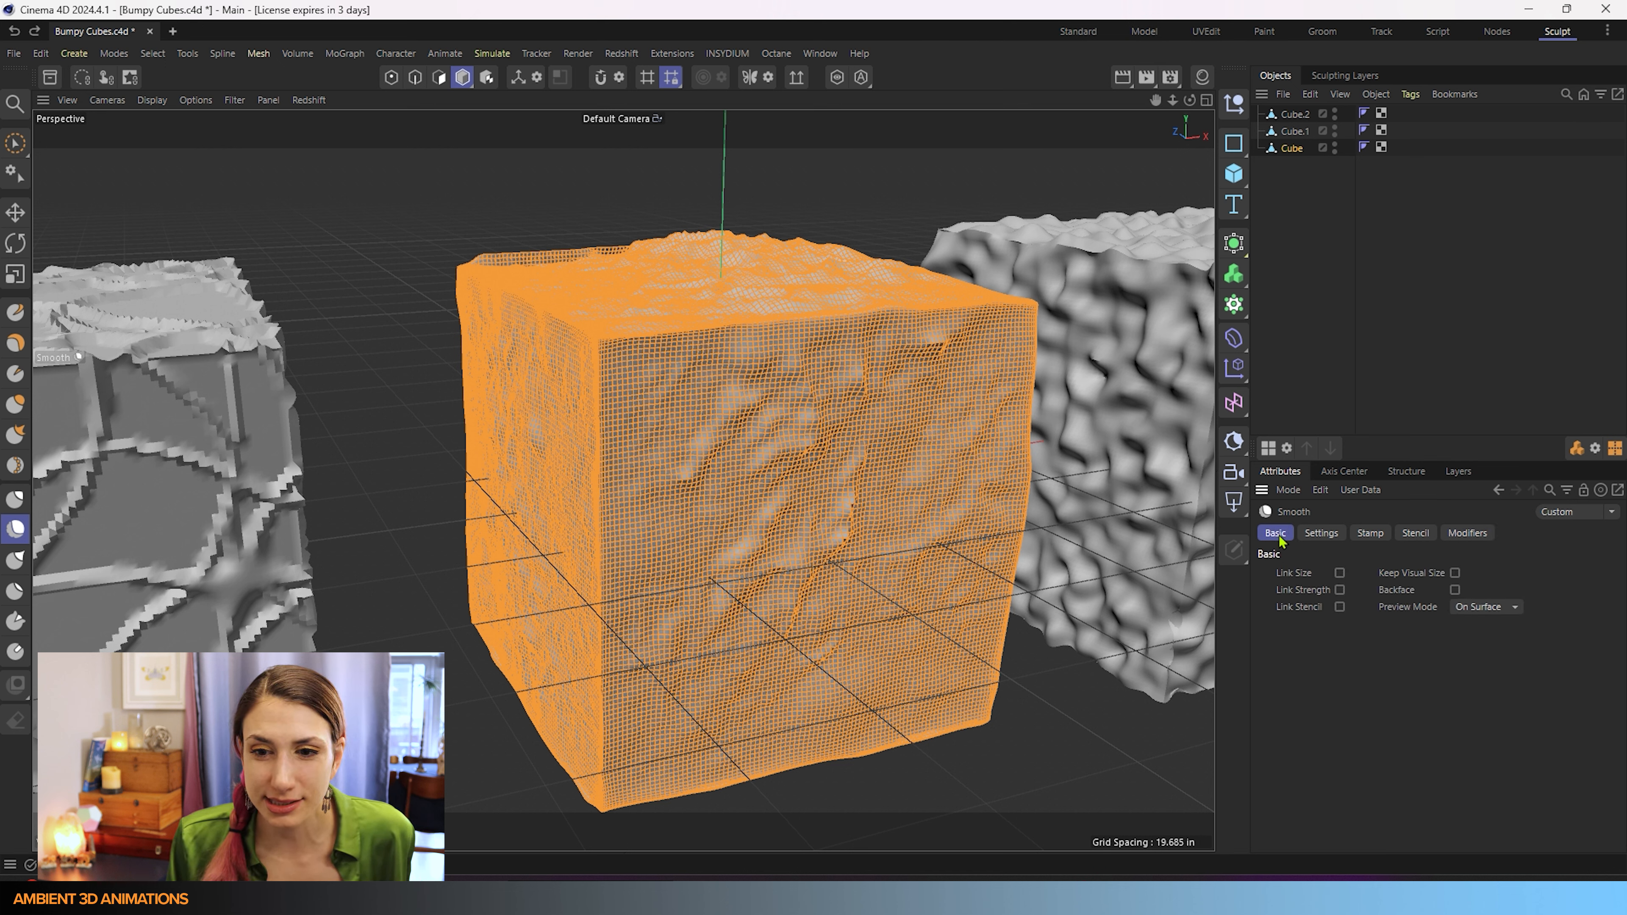
left_click(1323, 534)
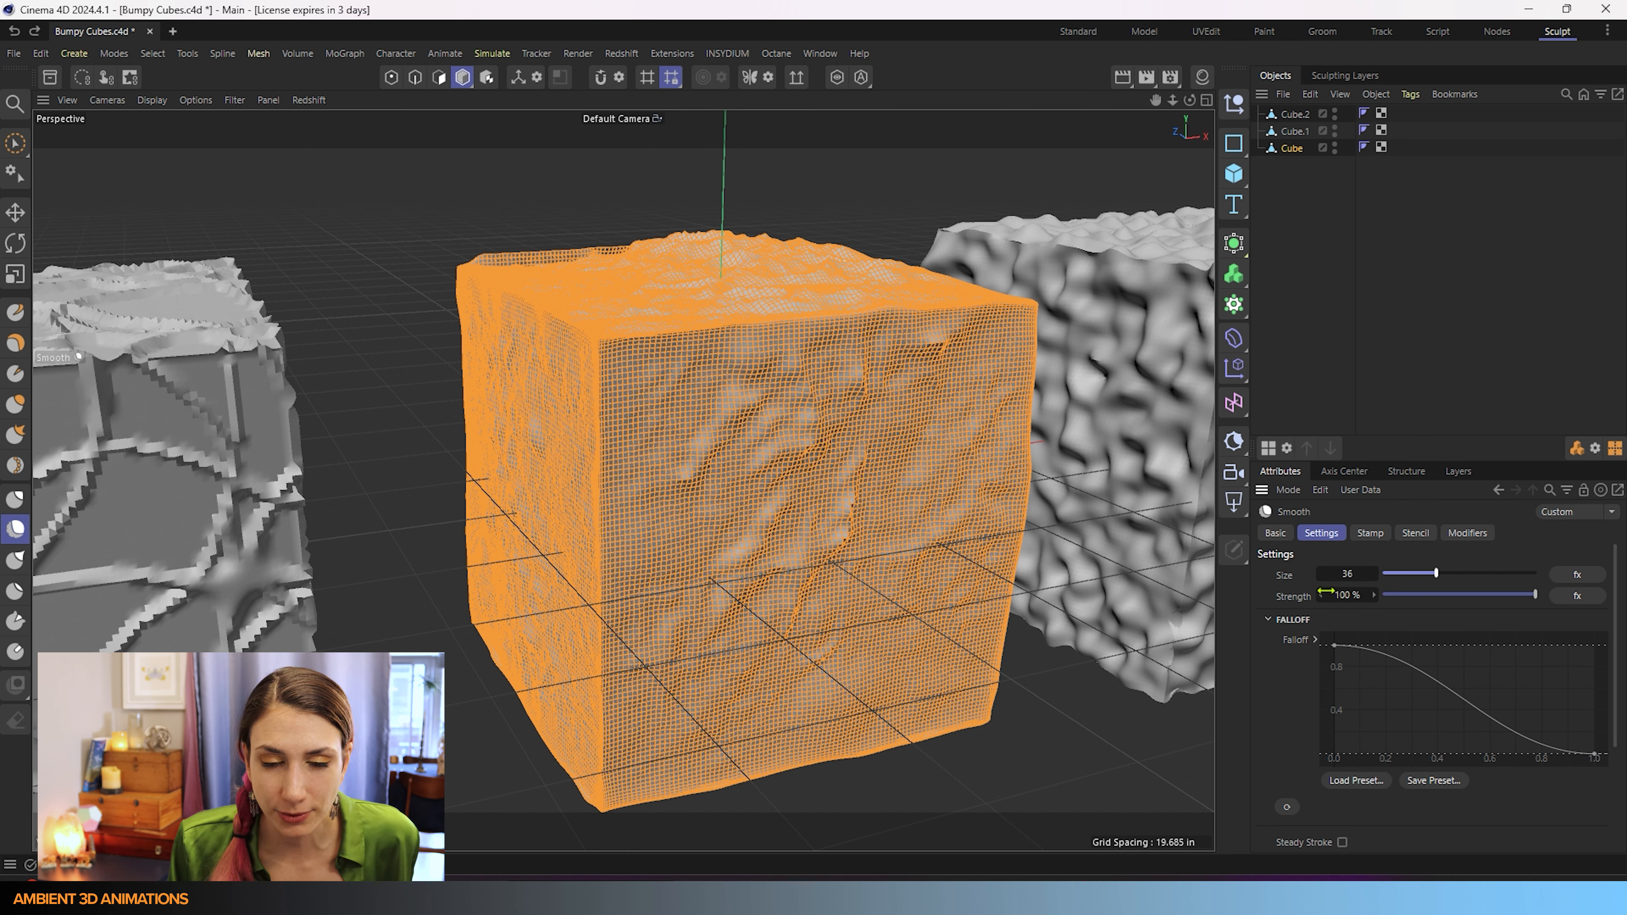
Step: Resize the Smooth brush interactively over the front face to about 23 and return to the single Perspective view
mouse_move(725, 535)
middle_mouse_down()
mouse_move(832, 530)
mouse_move(726, 536)
mouse_move(814, 514)
mouse_move(740, 533)
middle_mouse_up()
middle_click(720, 545)
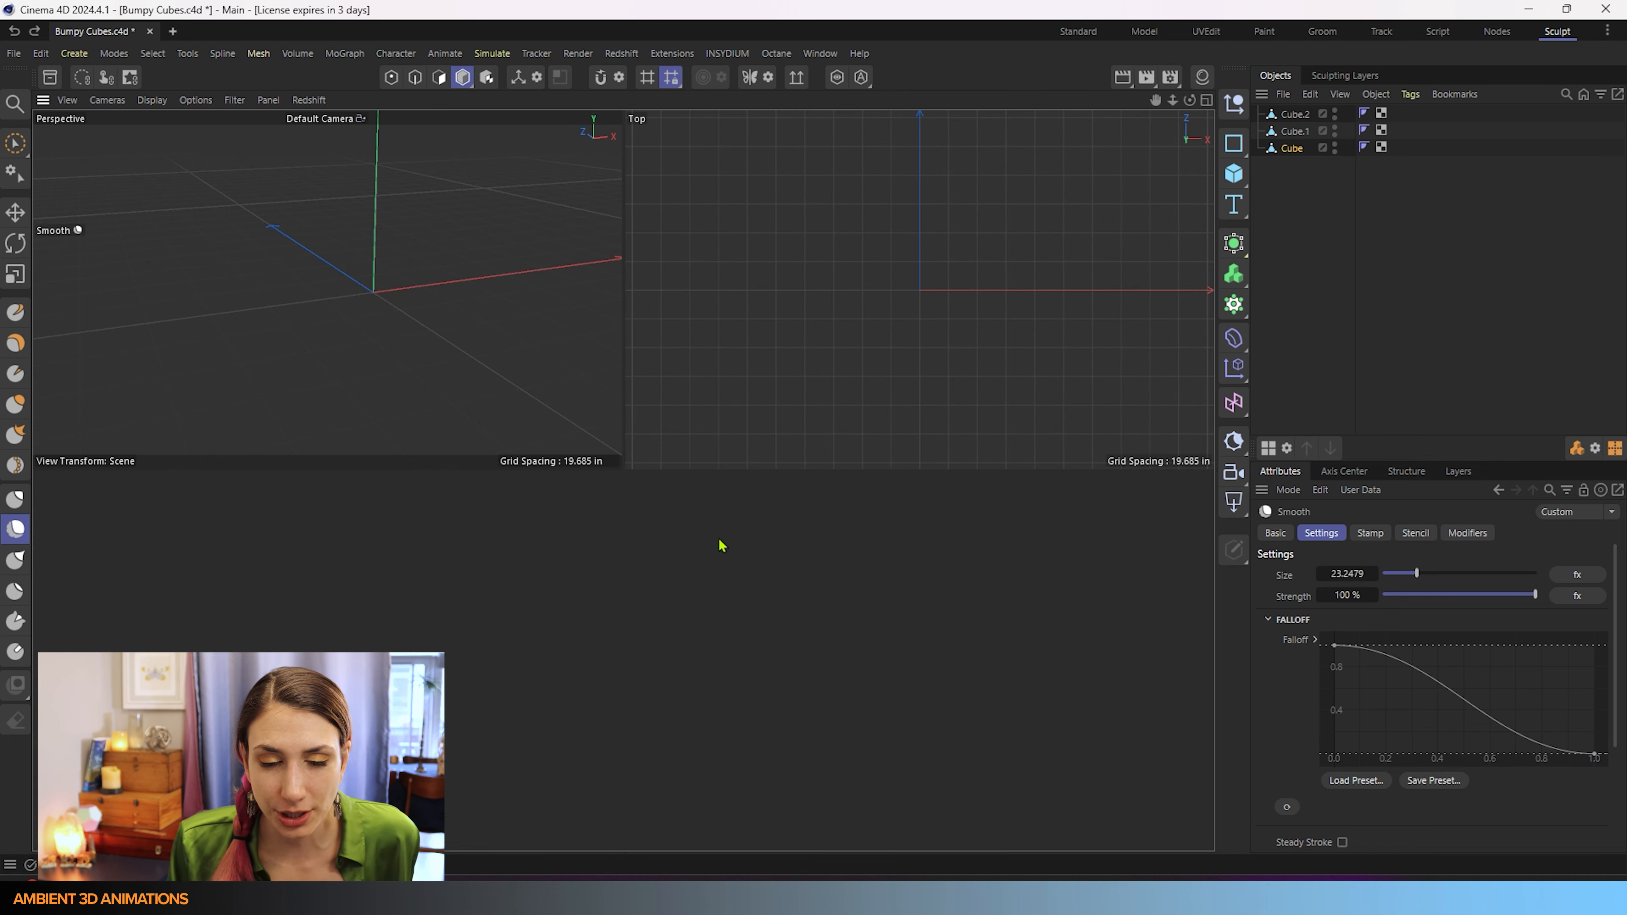
middle_click(441, 414)
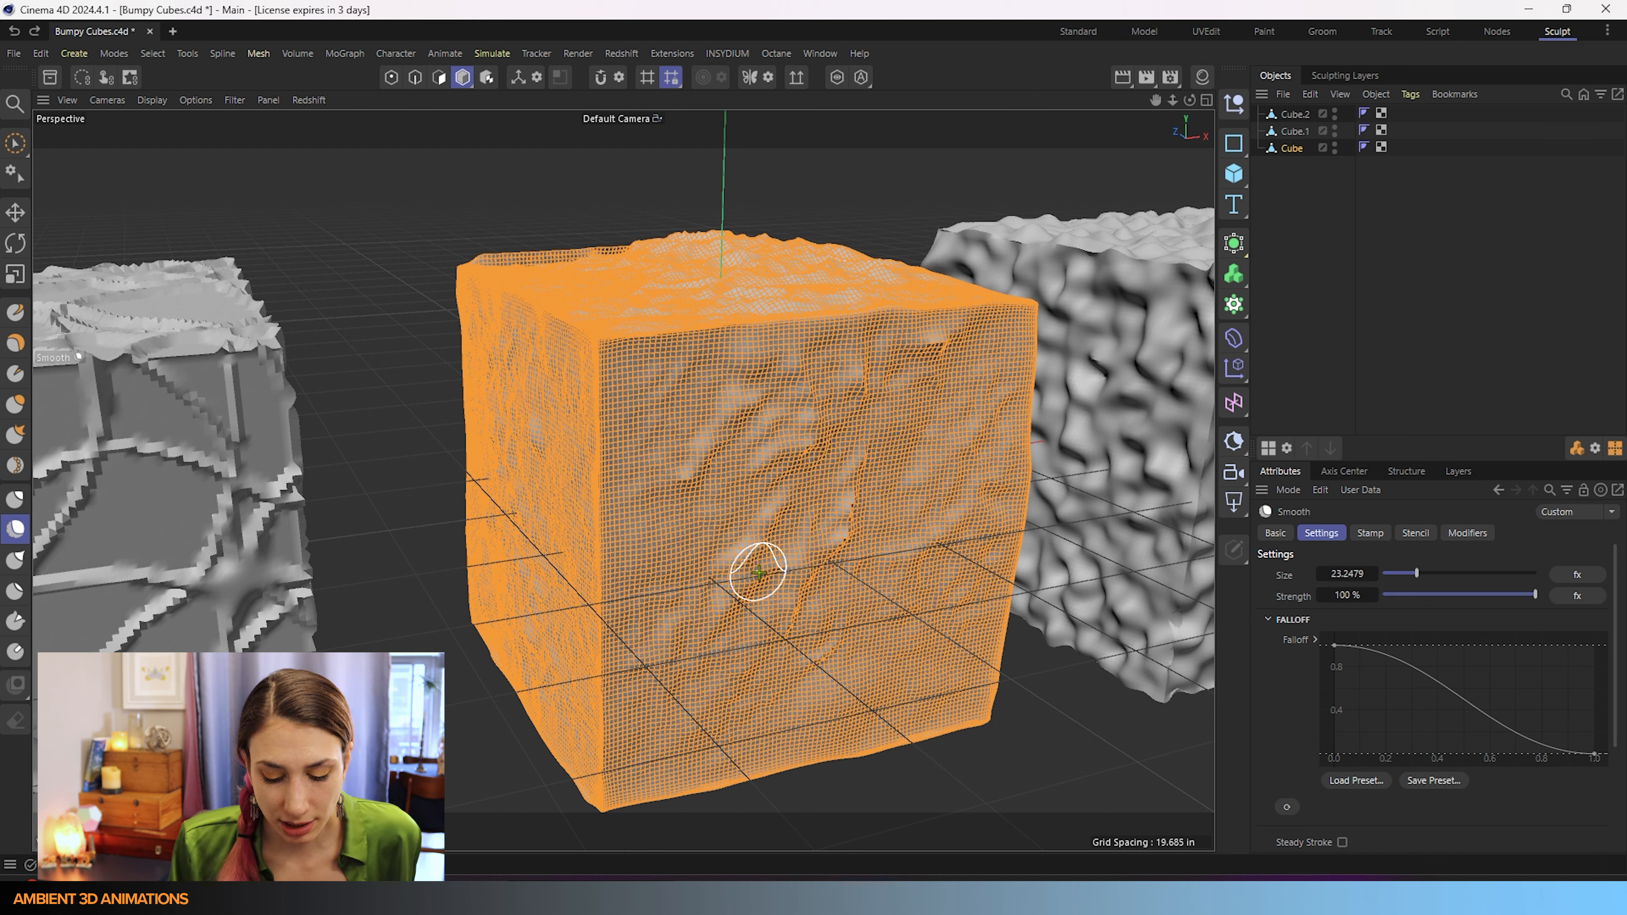
Step: Enlarge and shrink the Smooth brush repeatedly in small increments over the front face, bringing its size to about 64
key("bracketright")
key("bracketright")
key("bracketright")
key("bracketright")
key("bracketright")
key("bracketright")
key("bracketright")
key("bracketright")
key("bracketright")
key("bracketright")
key("bracketright")
key("bracketright")
key("bracketright")
key("bracketright")
key("bracketright")
key("bracketright")
key("bracketright")
key("bracketright")
key("bracketright")
key("bracketright")
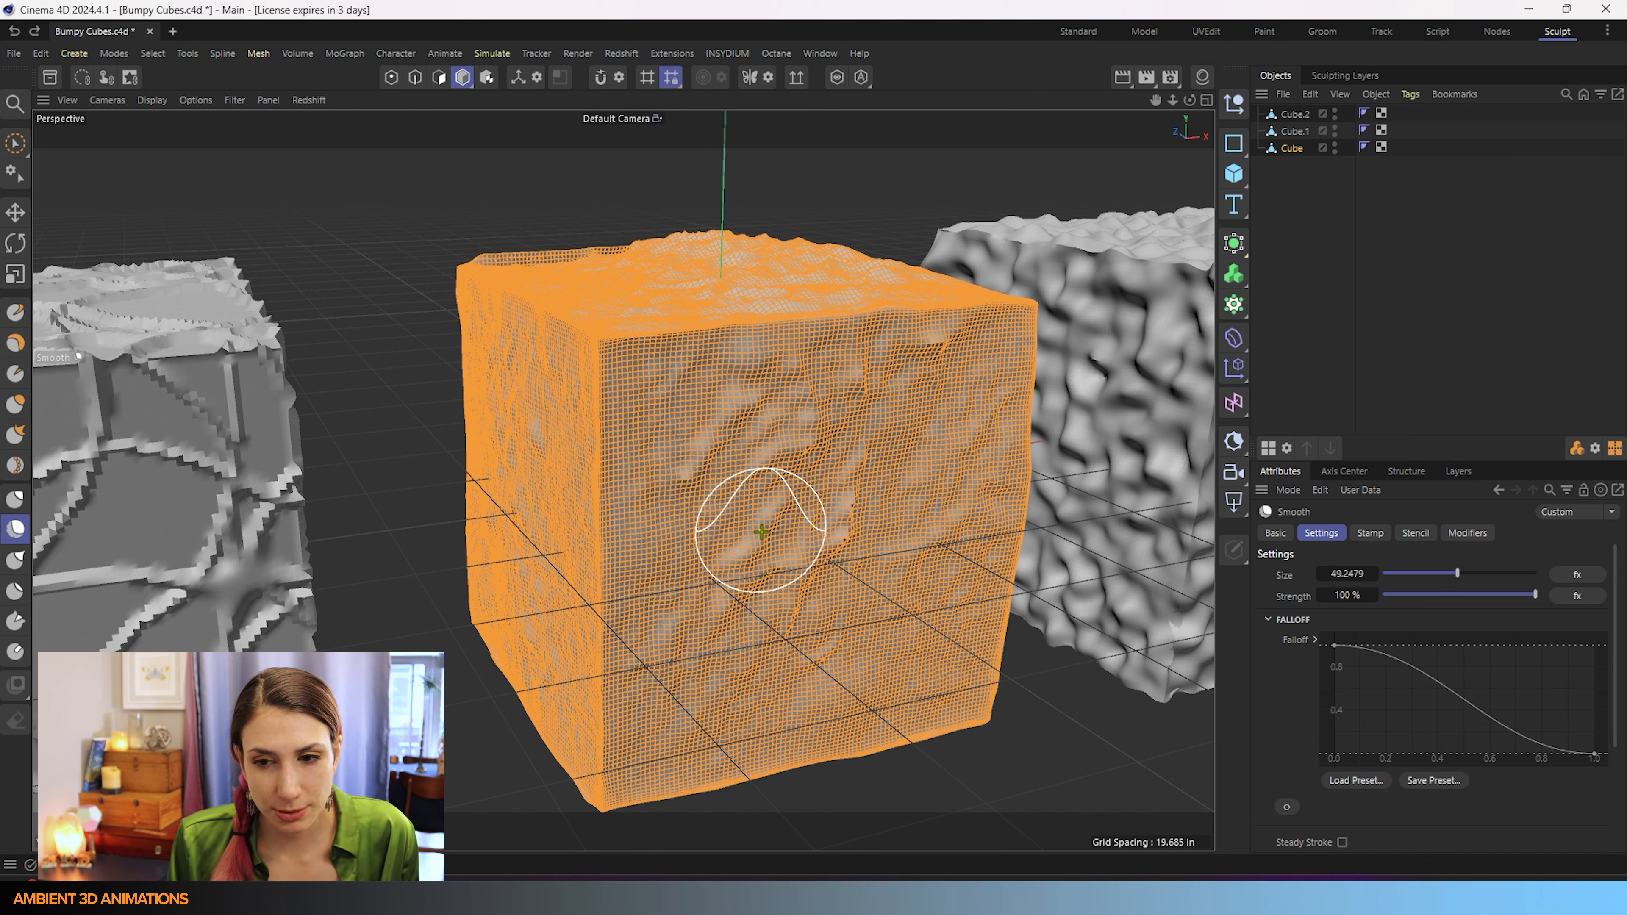
key("bracketright")
key("bracketright")
key("bracketright")
key("bracketright")
key("bracketright")
key("bracketright")
key("bracketright")
key("bracketright")
key("bracketright")
key("bracketright")
key("bracketright")
key("bracketright")
key("bracketright")
key("bracketright")
key("bracketright")
key("bracketright")
key("bracketright")
key("bracketright")
key("bracketright")
key("bracketright")
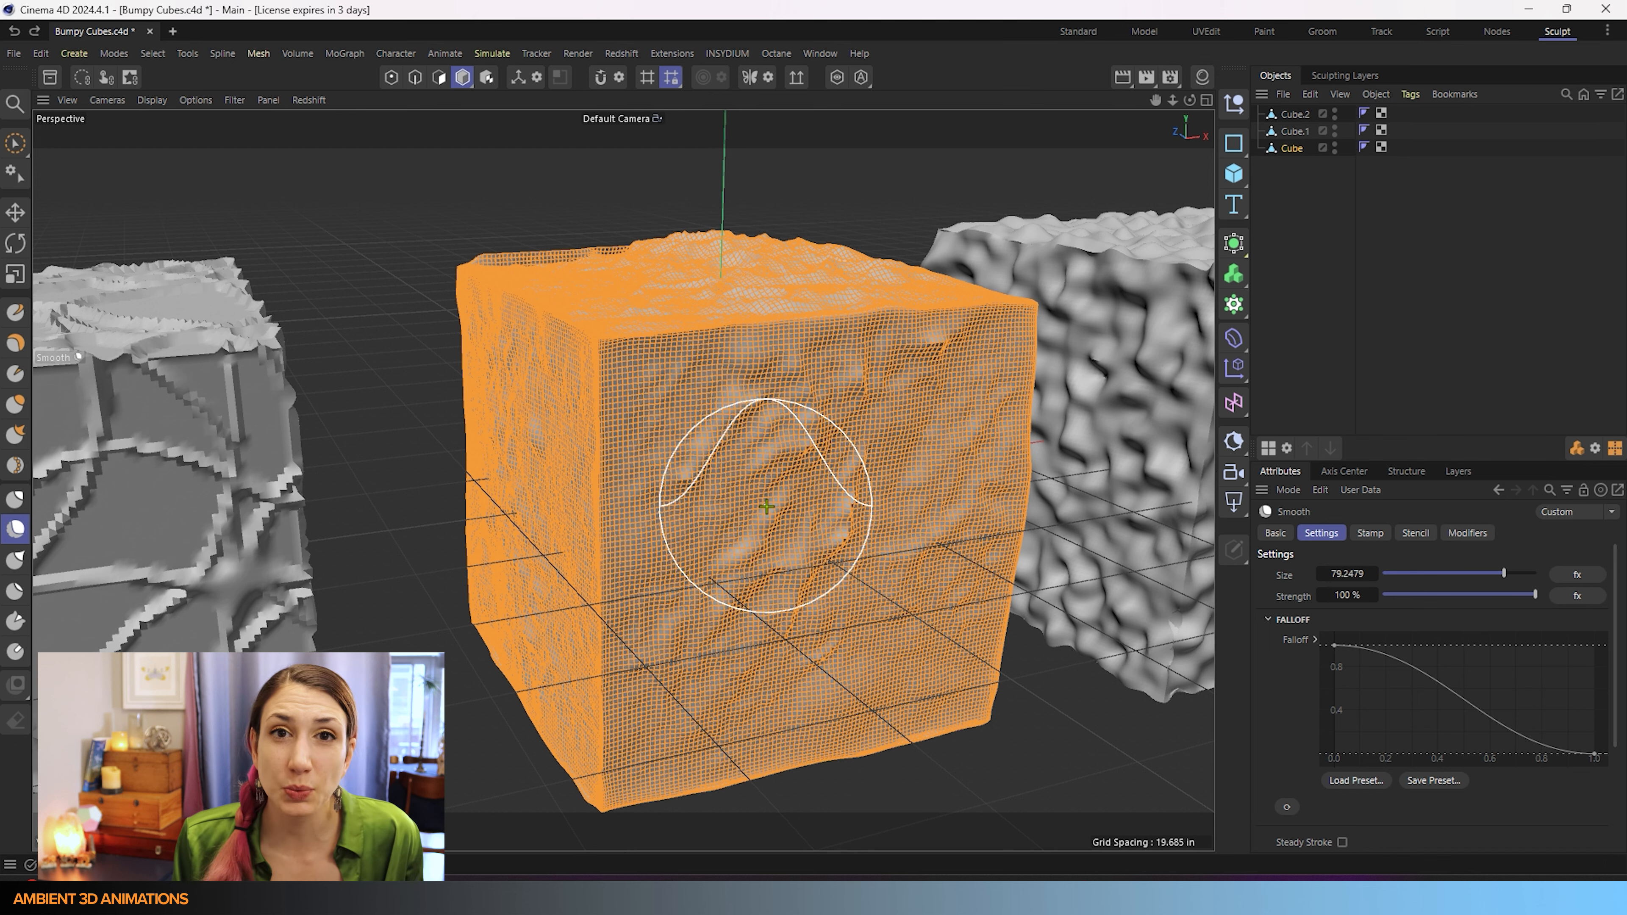
key("bracketleft")
key("bracketleft")
key("bracketleft")
key("bracketleft")
key("bracketleft")
key("bracketleft")
key("bracketleft")
key("bracketleft")
key("bracketleft")
key("bracketleft")
key("bracketleft")
key("bracketleft")
key("bracketleft")
key("bracketleft")
key("bracketleft")
key("bracketleft")
key("bracketleft")
key("bracketleft")
key("bracketleft")
key("bracketleft")
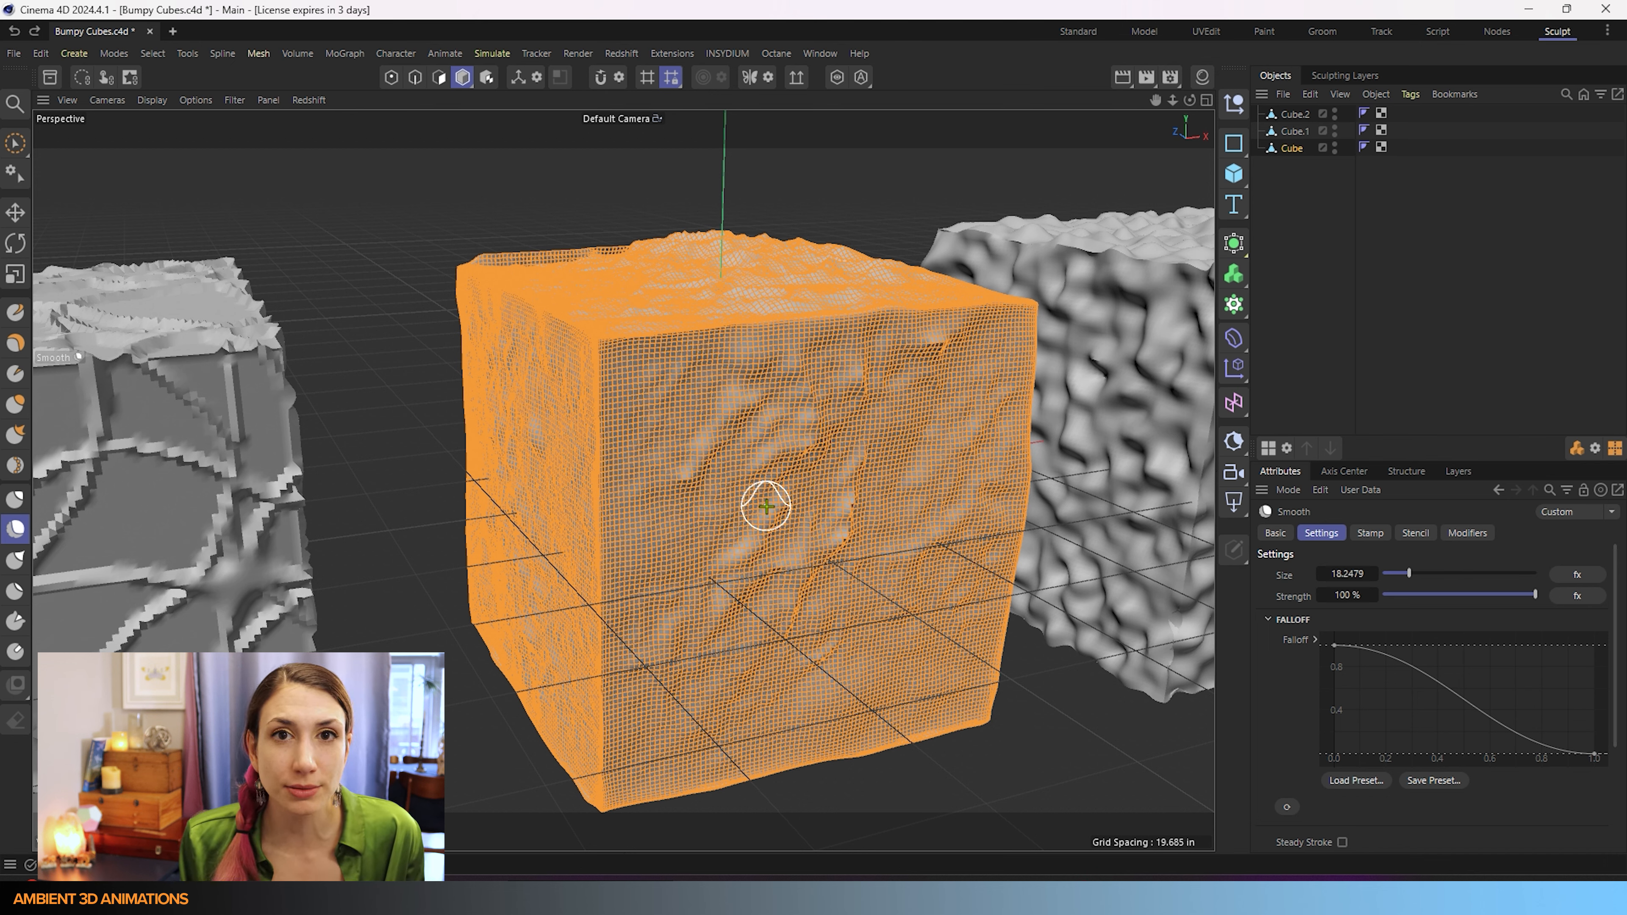
key("bracketleft")
key("bracketleft")
key("bracketleft")
key("bracketleft")
key("bracketleft")
key("bracketleft")
key("bracketleft")
key("bracketleft")
key("bracketleft")
key("bracketleft")
key("bracketright")
key("bracketright")
key("bracketright")
key("bracketright")
key("bracketright")
key("bracketright")
key("bracketright")
key("bracketright")
key("bracketright")
key("bracketright")
key("bracketright")
key("bracketright")
key("bracketright")
key("bracketright")
key("bracketright")
key("bracketright")
key("bracketright")
key("bracketright")
key("bracketright")
key("bracketright")
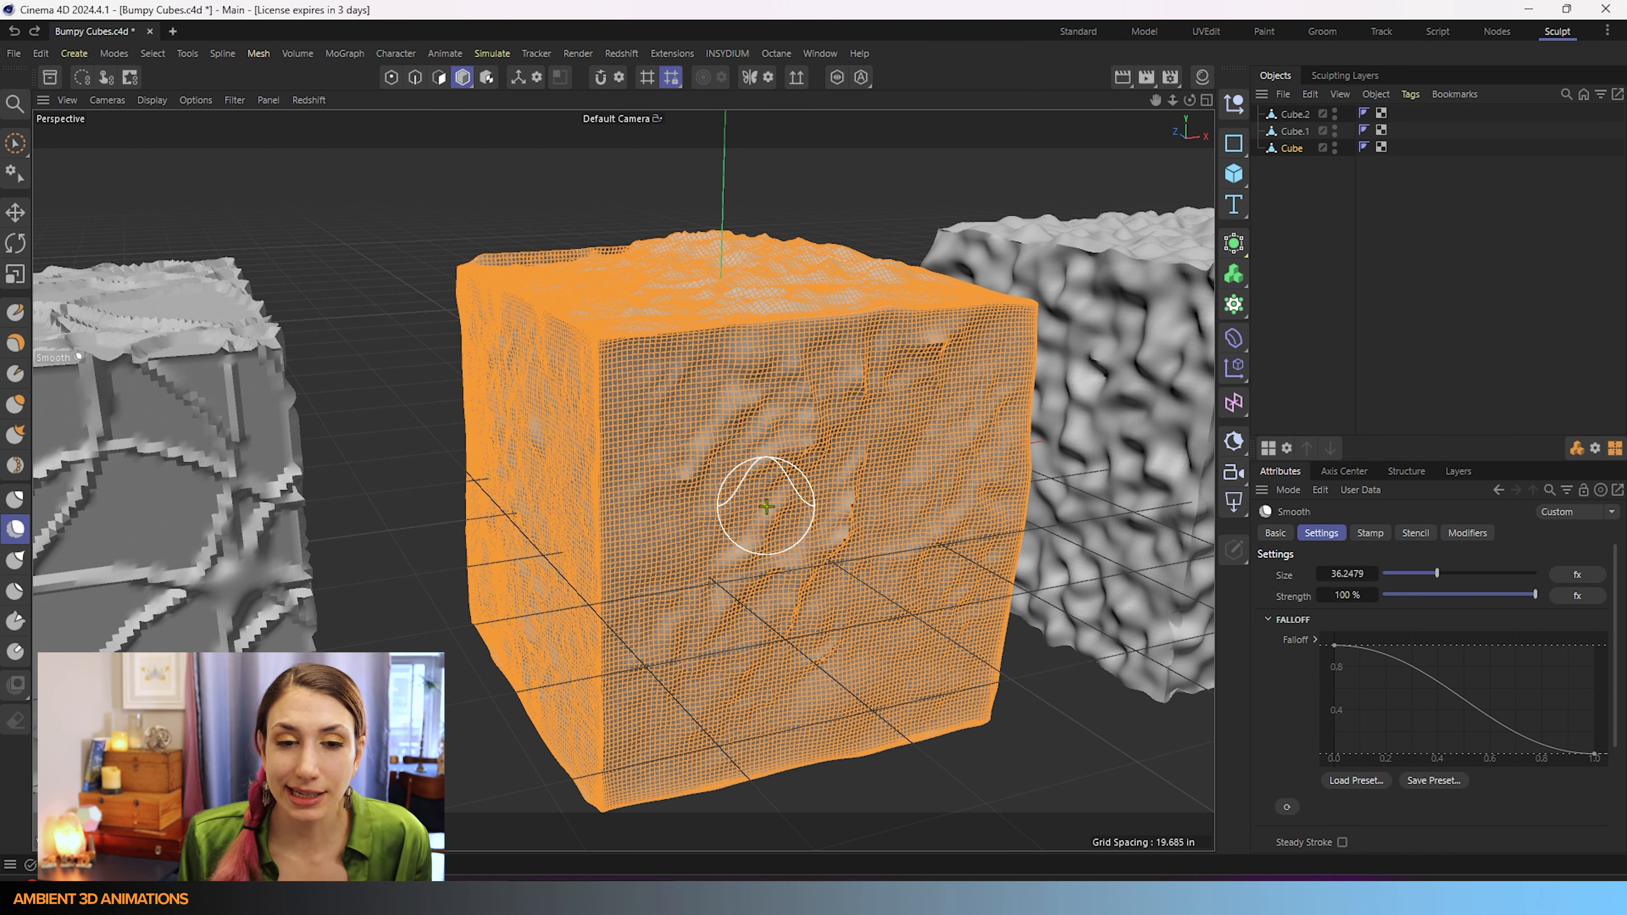
key("bracketright")
key("bracketright")
key("bracketright")
key("bracketright")
key("bracketright")
key("bracketright")
key("bracketright")
key("bracketright")
key("bracketright")
key("bracketright")
key("bracketright")
key("bracketright")
key("bracketright")
key("bracketright")
key("bracketright")
key("bracketright")
key("bracketright")
key("bracketright")
key("bracketright")
key("bracketright")
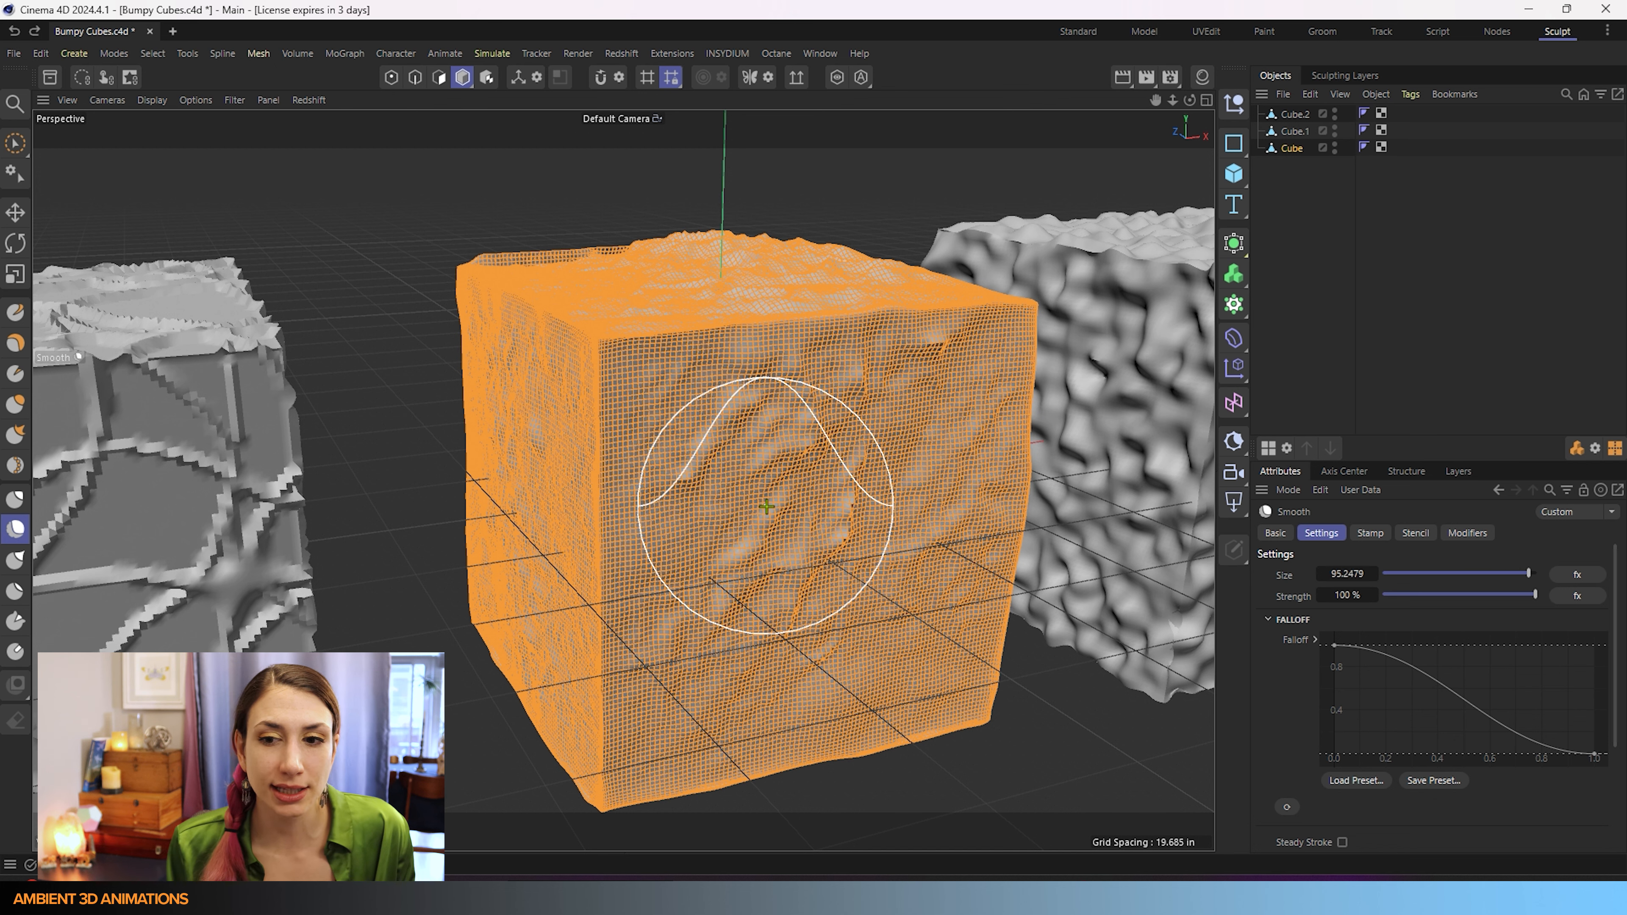
key("bracketleft")
key("bracketleft")
key("bracketleft")
key("bracketleft")
key("bracketleft")
key("bracketleft")
key("bracketleft")
key("bracketleft")
key("bracketleft")
key("bracketleft")
key("bracketleft")
key("bracketleft")
key("bracketleft")
key("bracketleft")
key("bracketleft")
key("bracketleft")
key("bracketleft")
key("bracketleft")
key("bracketleft")
key("bracketleft")
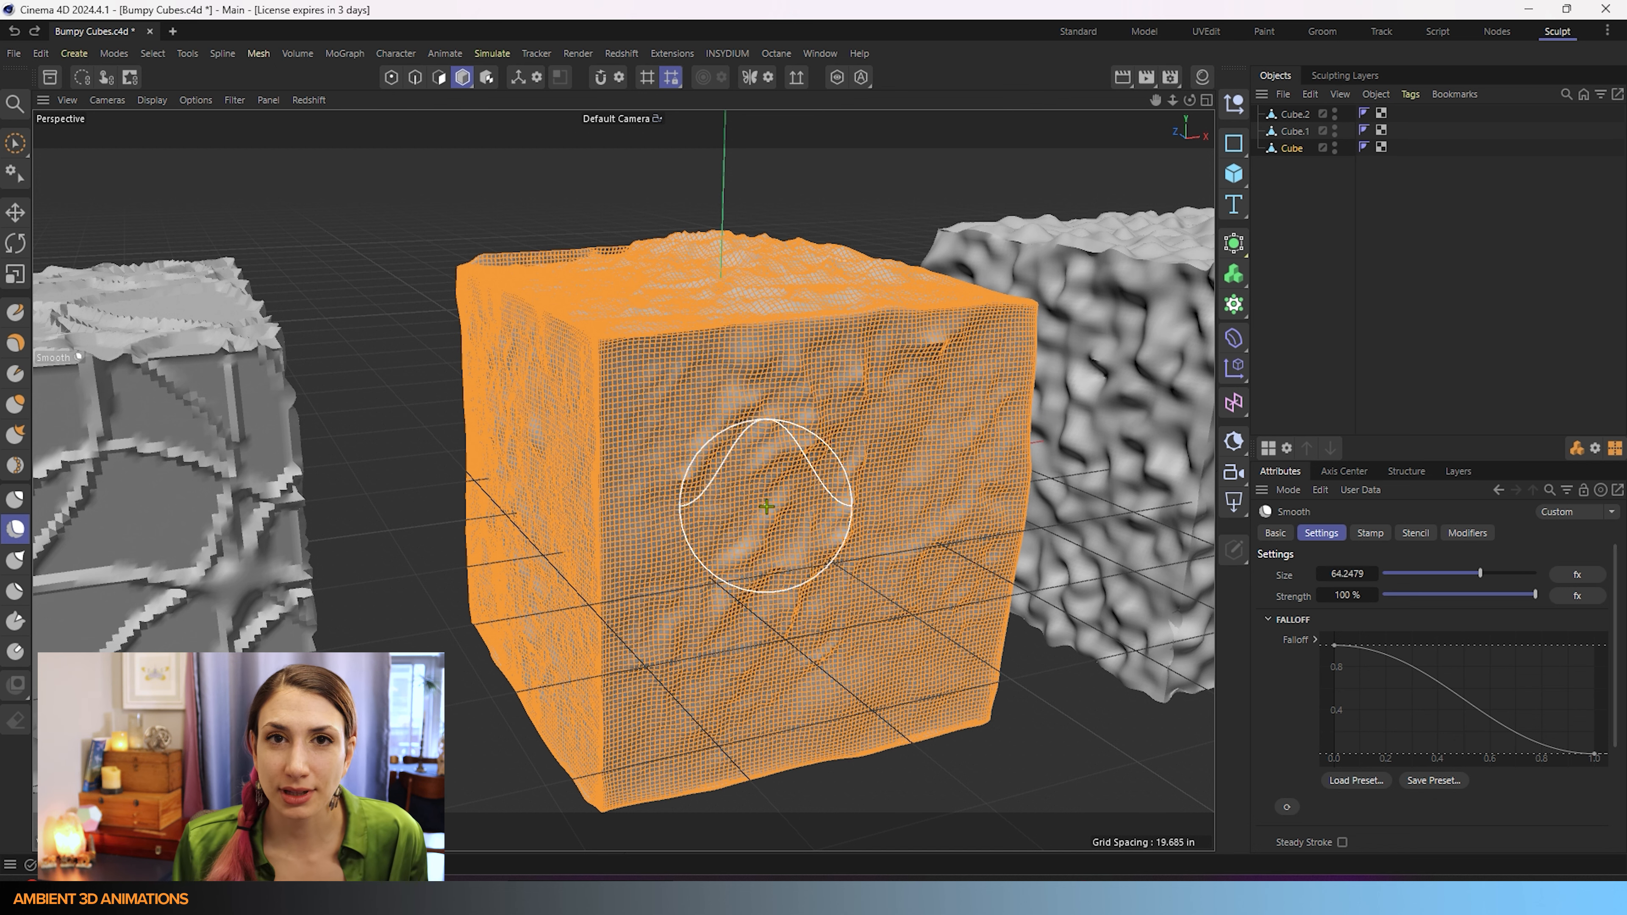
Step: Shrink the Smooth brush in small increments over the front face, bringing its size to about 27
key("bracketleft")
key("bracketleft")
key("bracketleft")
key("bracketleft")
key("bracketleft")
key("bracketleft")
key("bracketleft")
key("bracketleft")
key("bracketleft")
key("bracketleft")
key("bracketleft")
key("bracketleft")
key("bracketleft")
key("bracketleft")
key("bracketleft")
key("bracketleft")
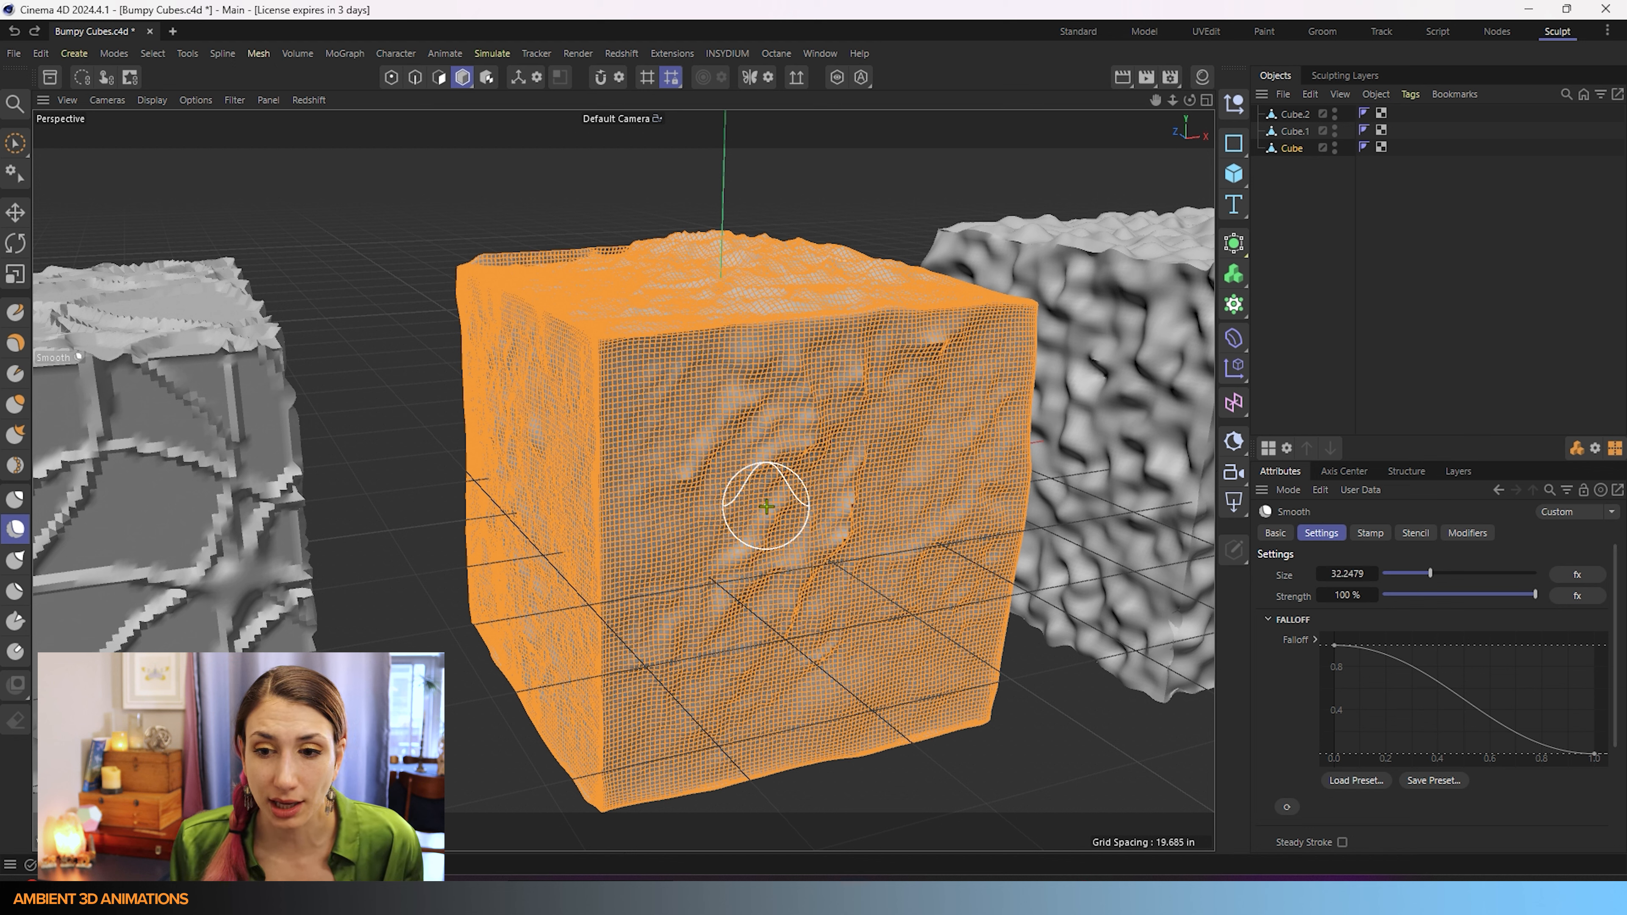
key("bracketleft")
key("bracketleft")
key("bracketleft")
key("bracketleft")
key("bracketleft")
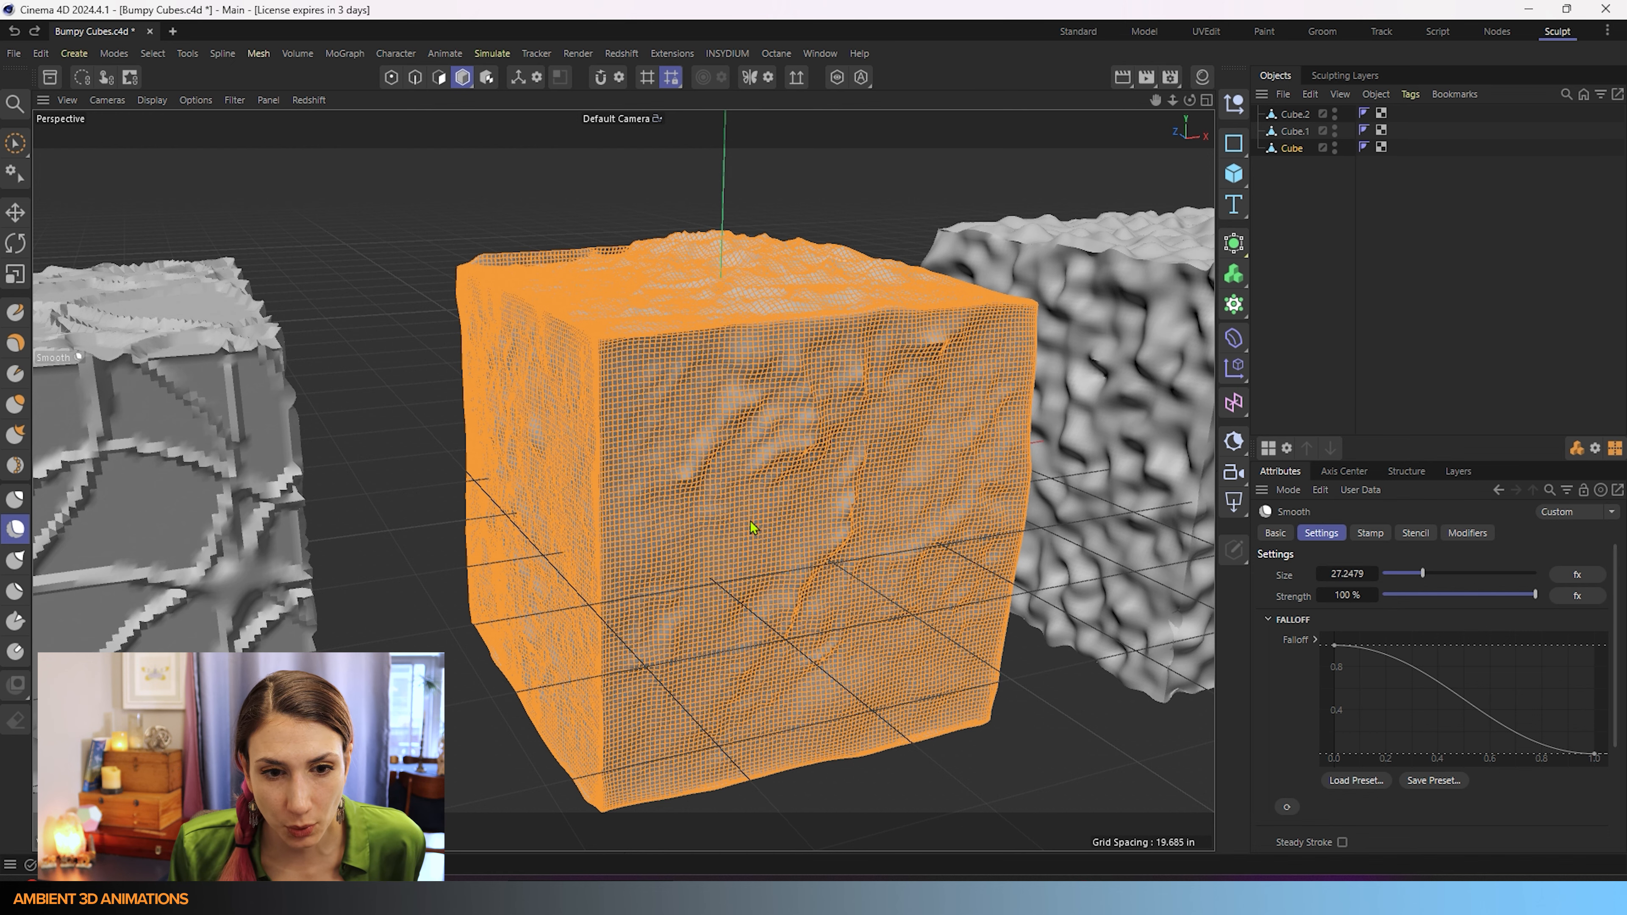
Step: Smooth the middle cube's upper front edge with a stroke from its near corner along the bumpy rim
scroll(490, 245, "up", 2)
left_click_drag(580, 357, 798, 407, "alt")
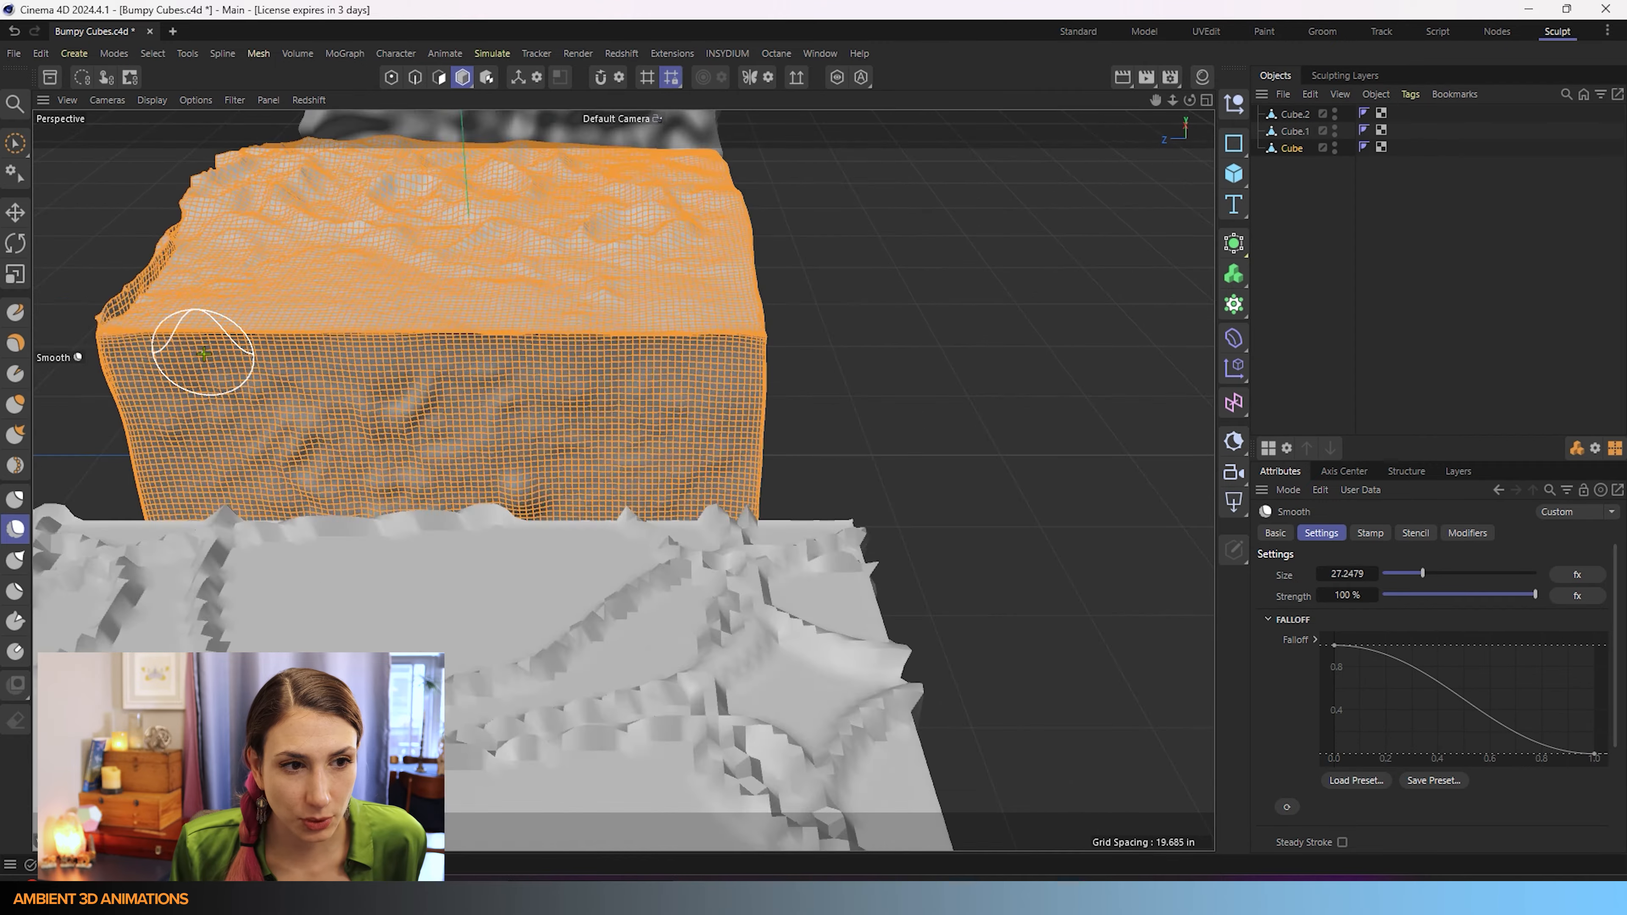
middle_click_drag(203, 354, 798, 415, "alt")
left_click_drag(790, 417, 926, 400, "alt")
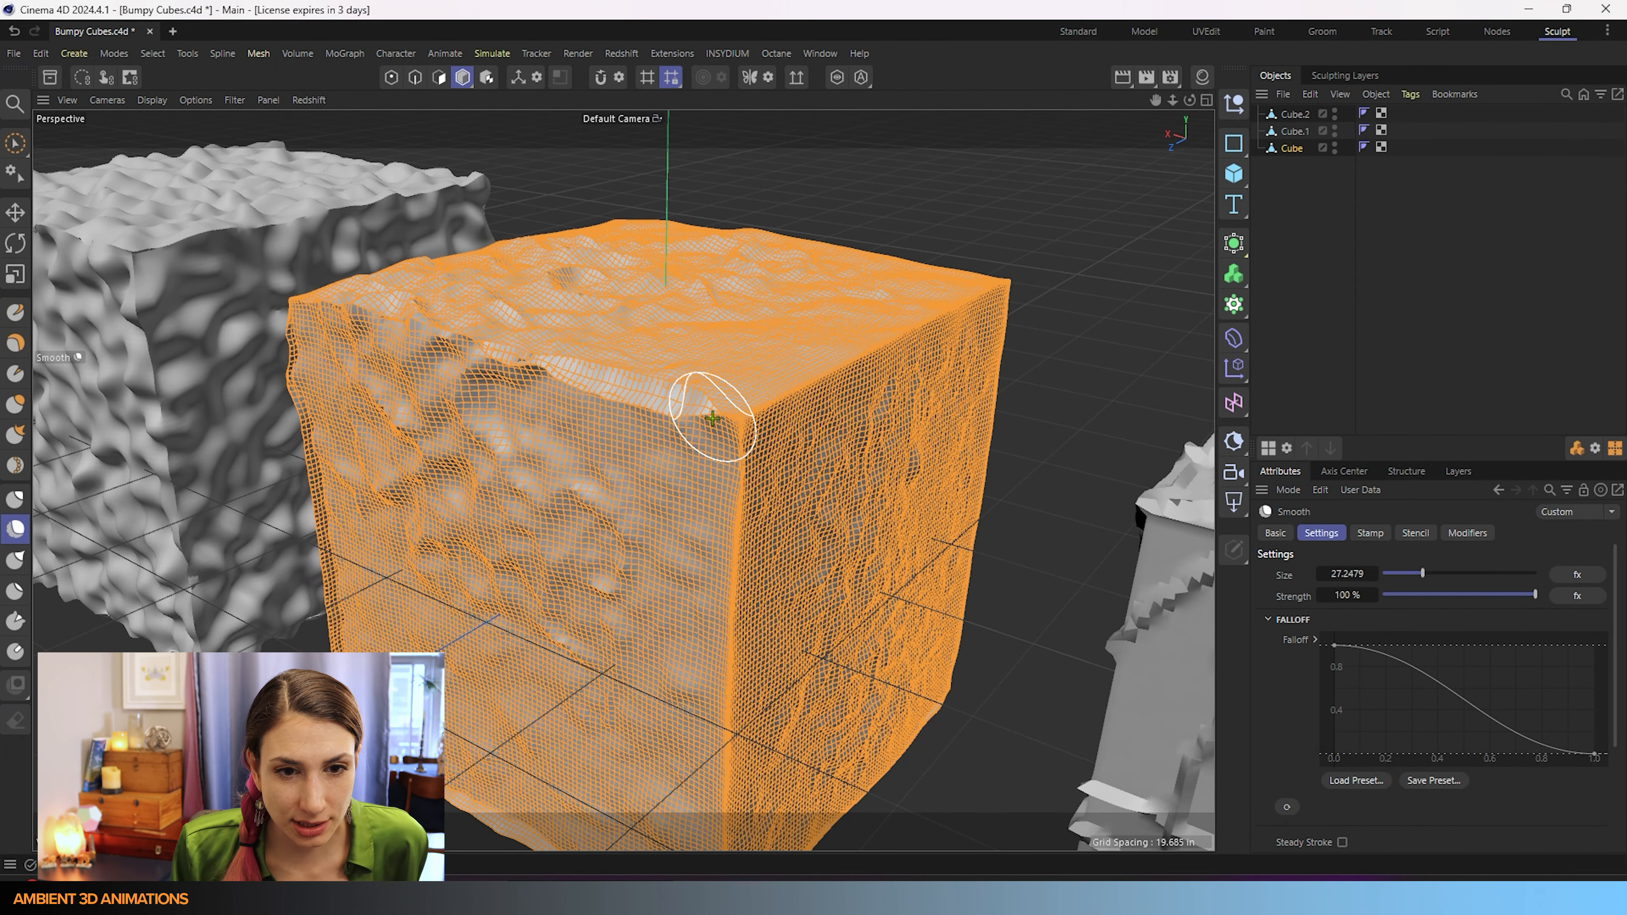
left_click_drag(712, 418, 523, 362)
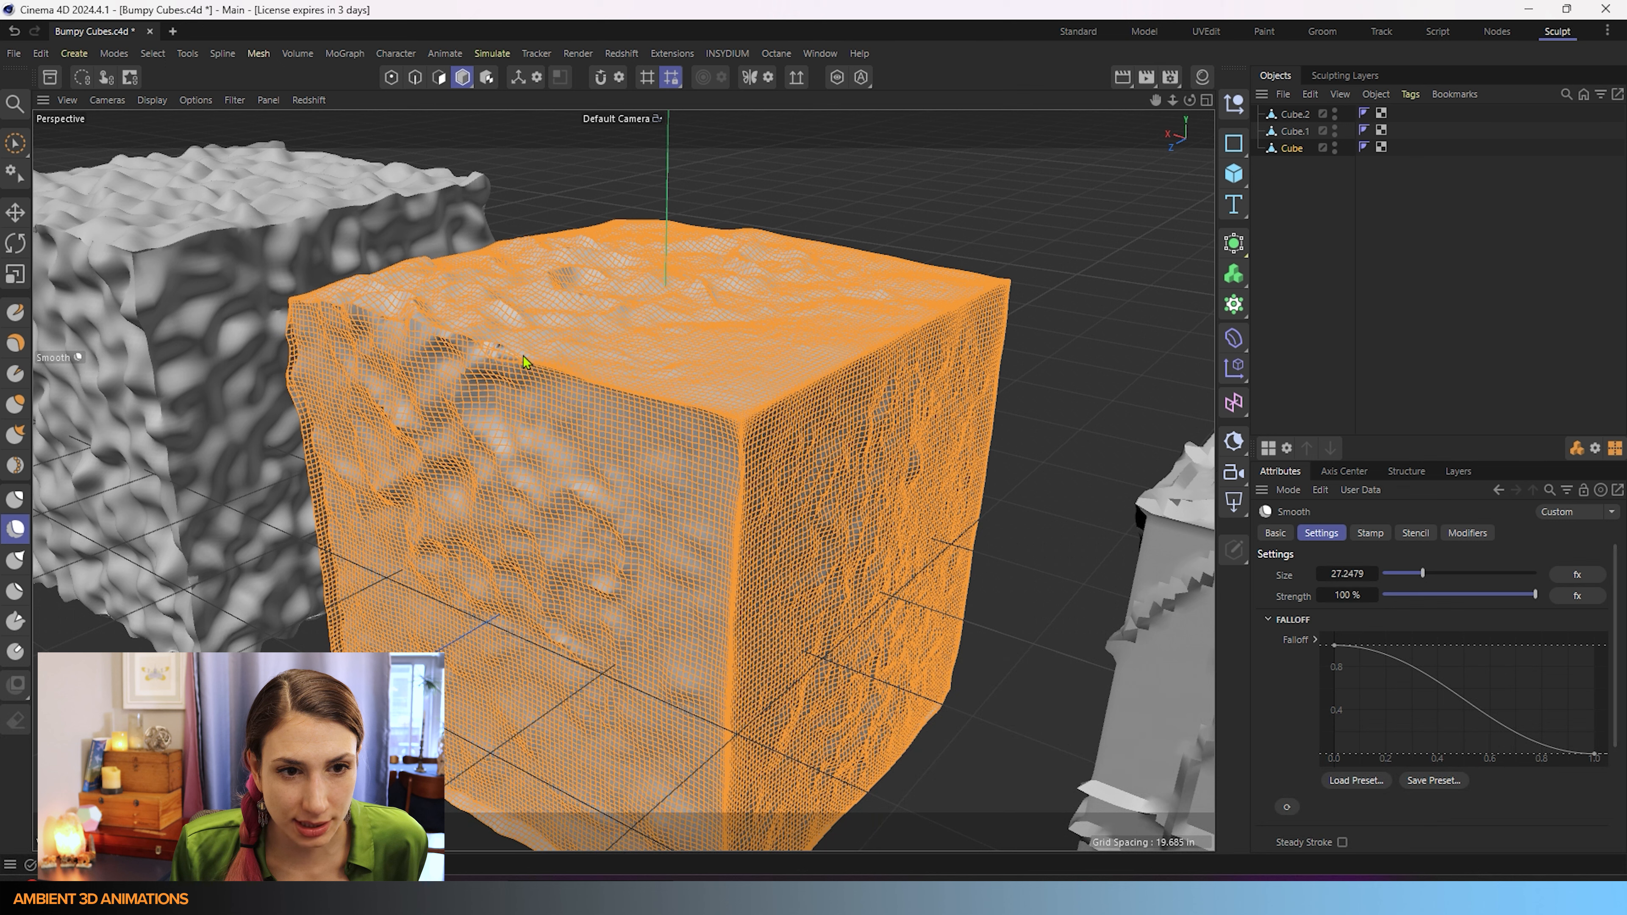
Step: Try the Smooth brush at 6.4% strength and restore its strength to 100%
left_click_drag(1533, 596, 1407, 596)
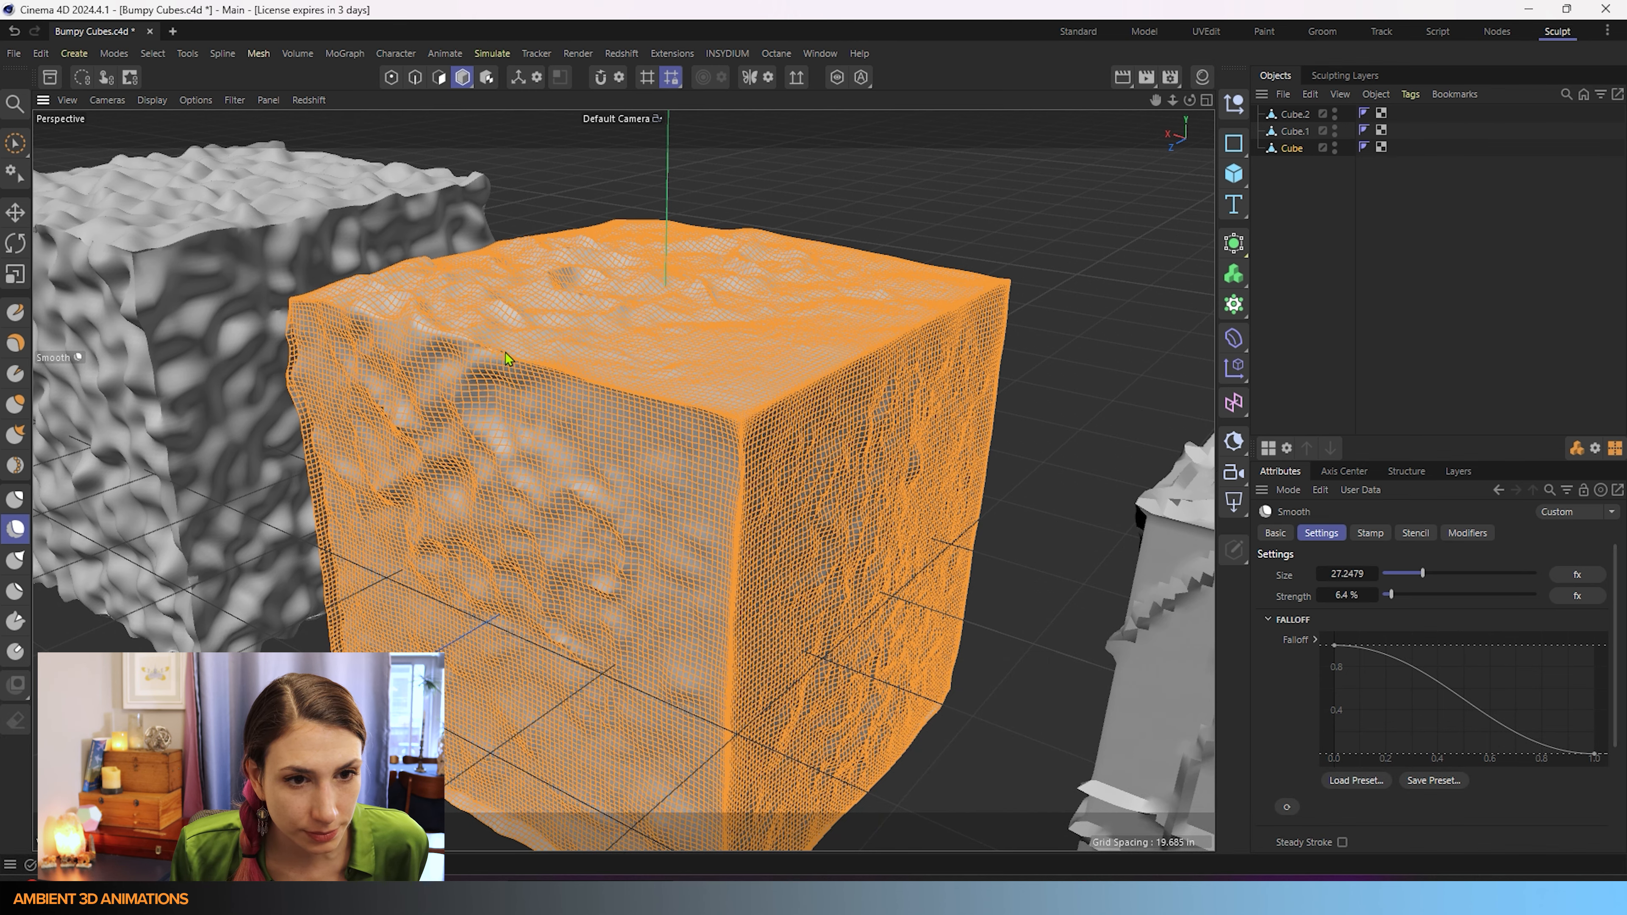
scroll(506, 357, "up", 5)
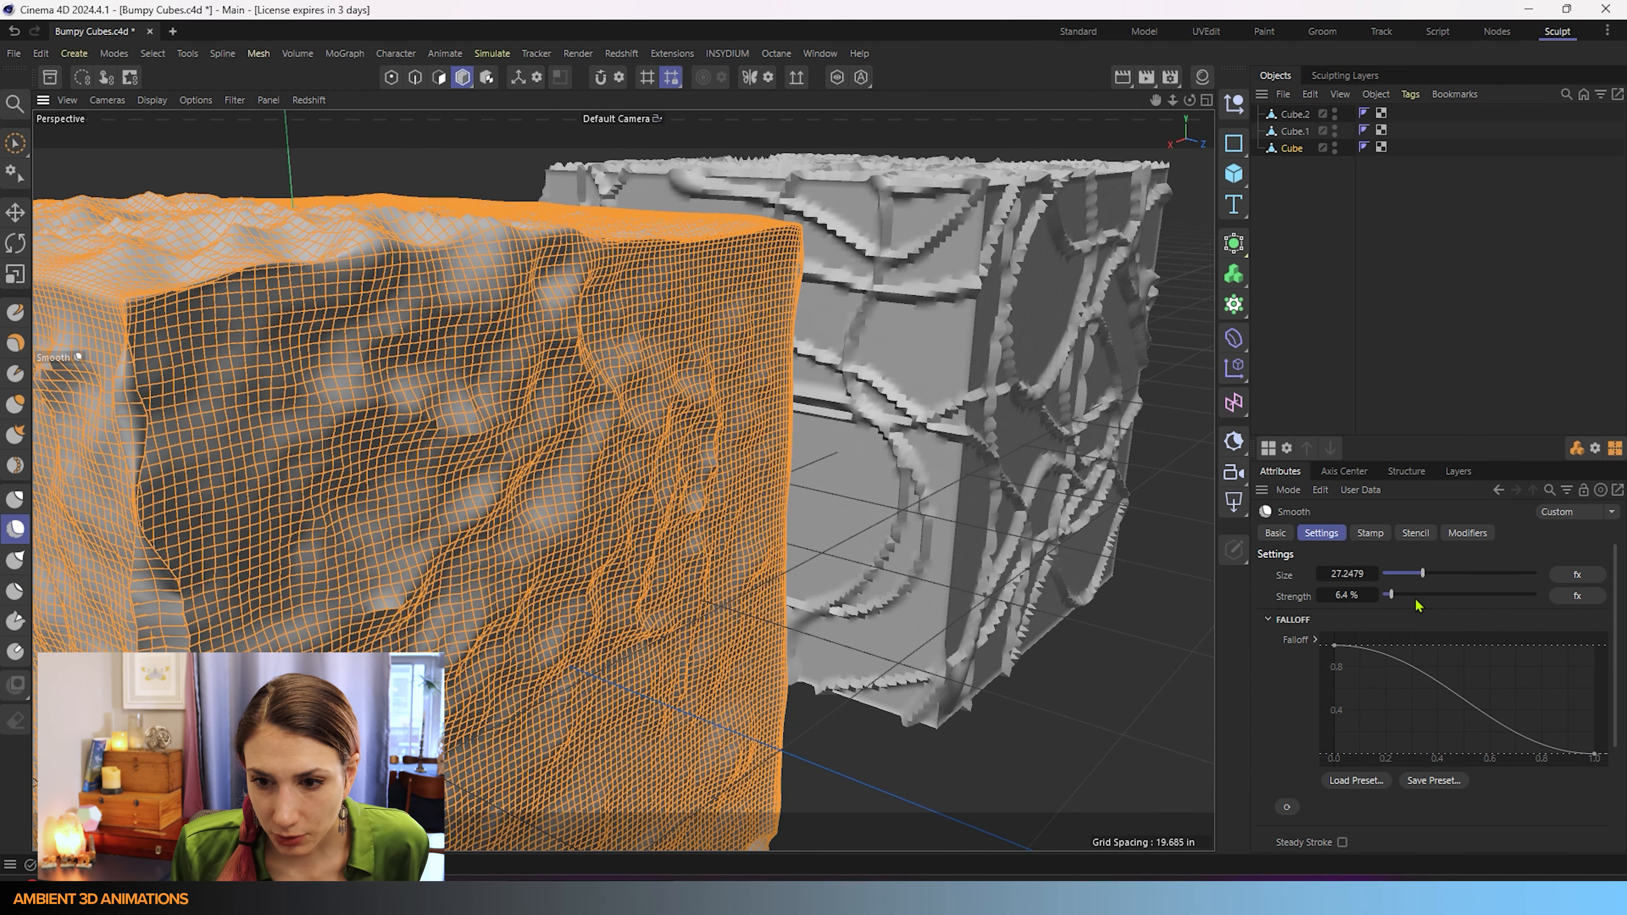
left_click_drag(1414, 596, 1537, 599)
Step: Smooth the middle cube's near vertical edge with a stroke running down to its lower corner
scroll(747, 635, "down", 5)
left_click_drag(466, 610, 503, 513, "alt")
middle_click_drag(503, 513, 564, 451, "alt")
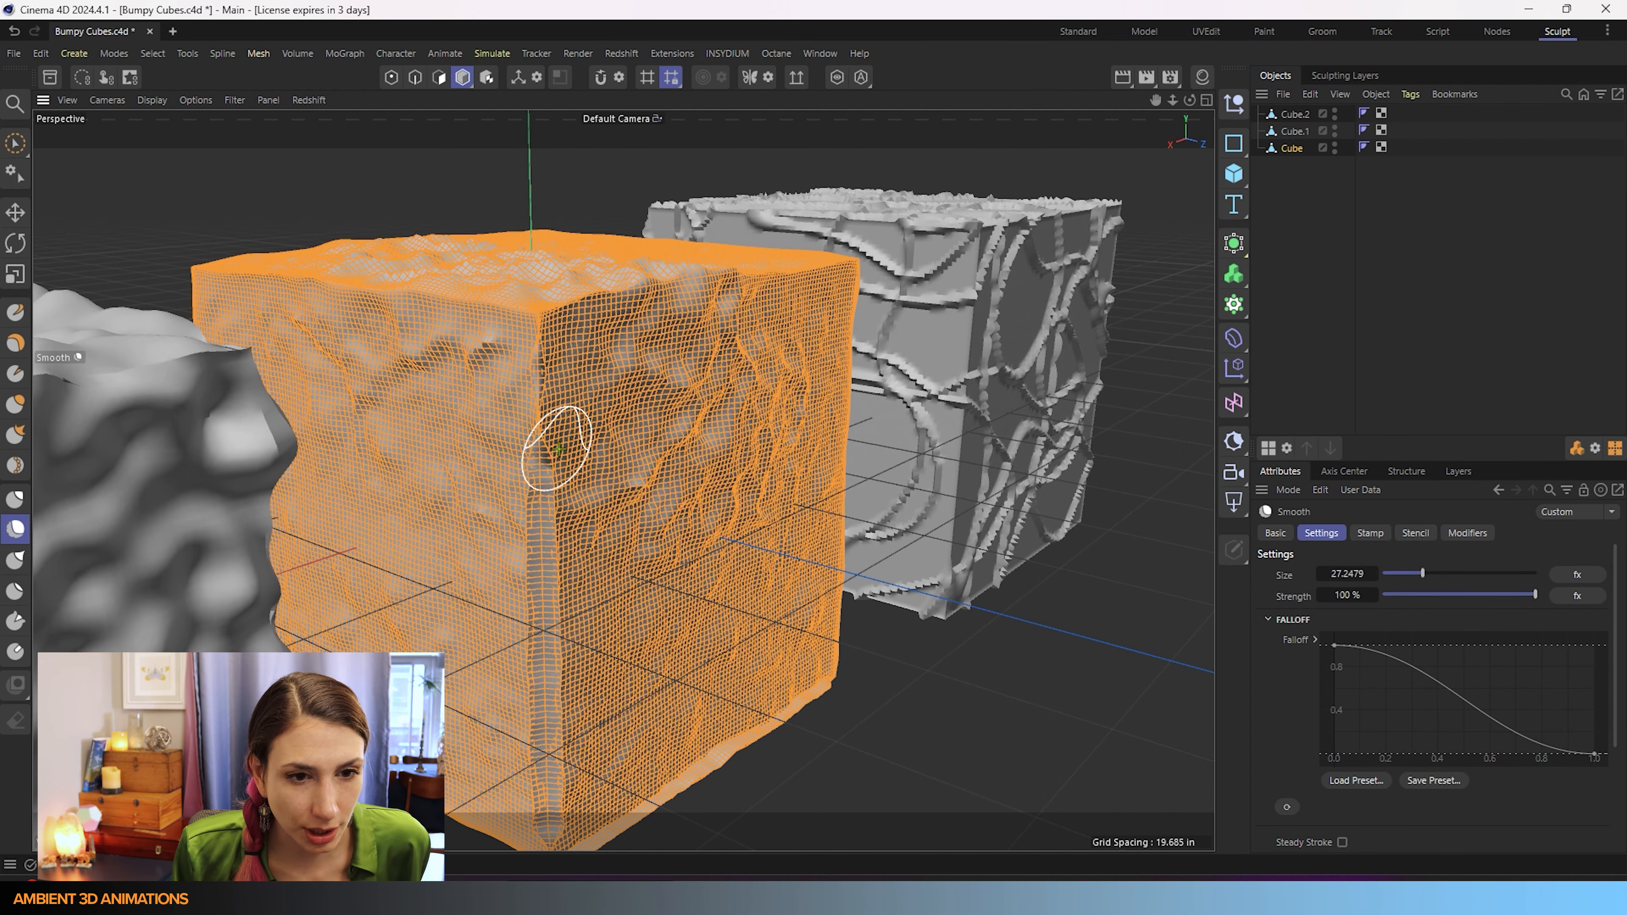
left_click_drag(543, 442, 541, 847)
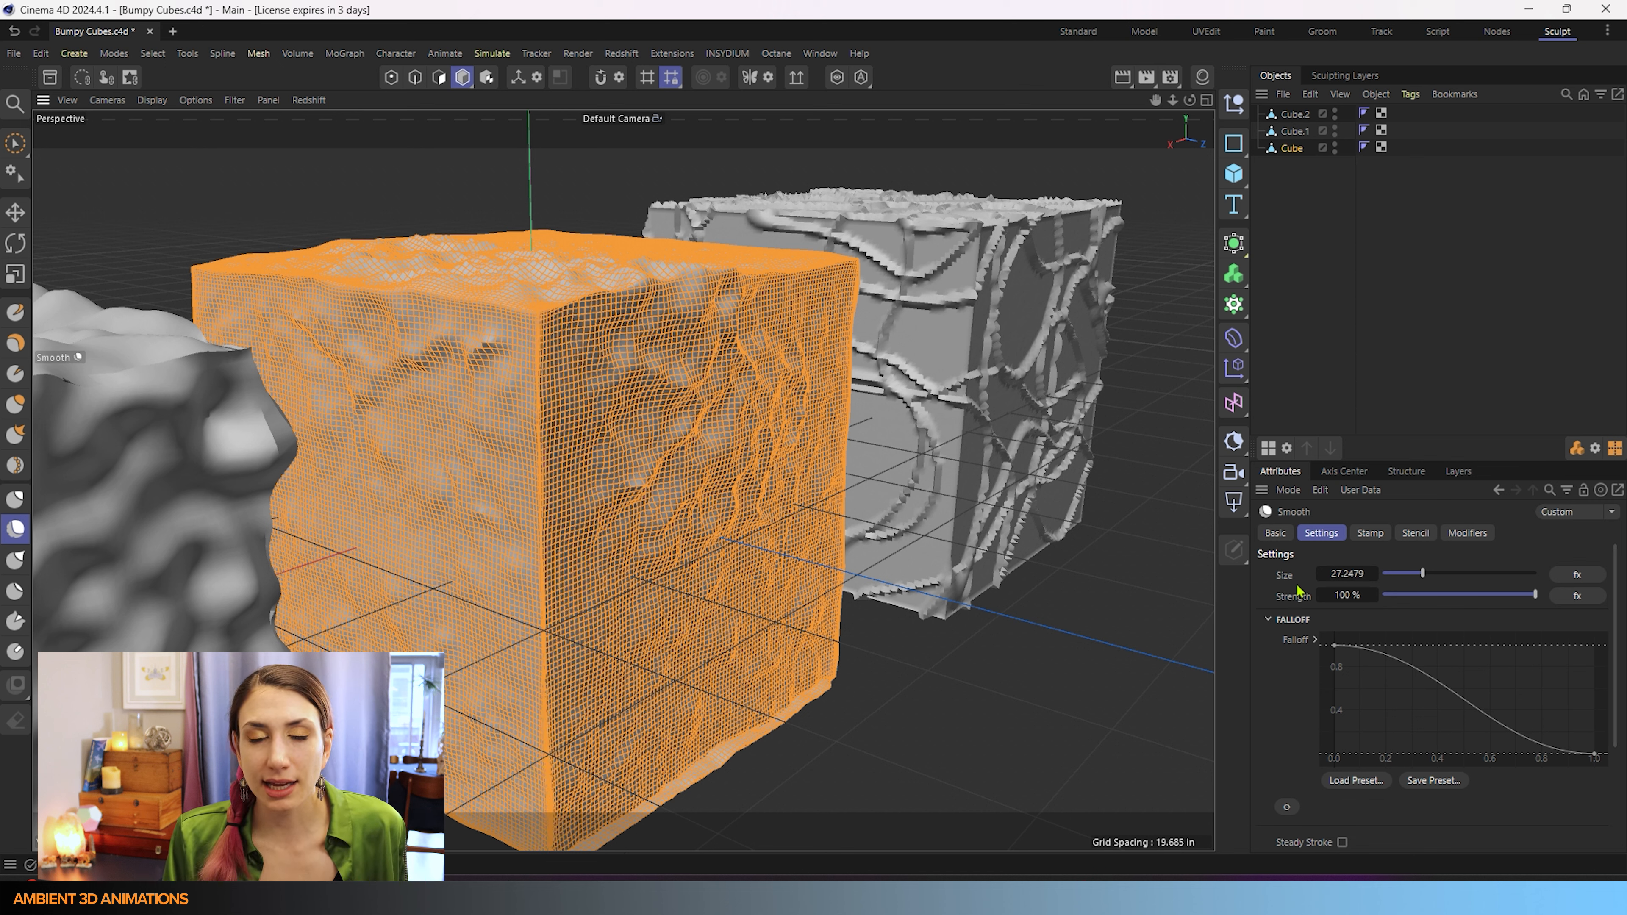
Step: Show the Smooth brush's Basic options and compare its size with the Draw brush's while Link Size is off
left_click(1275, 534)
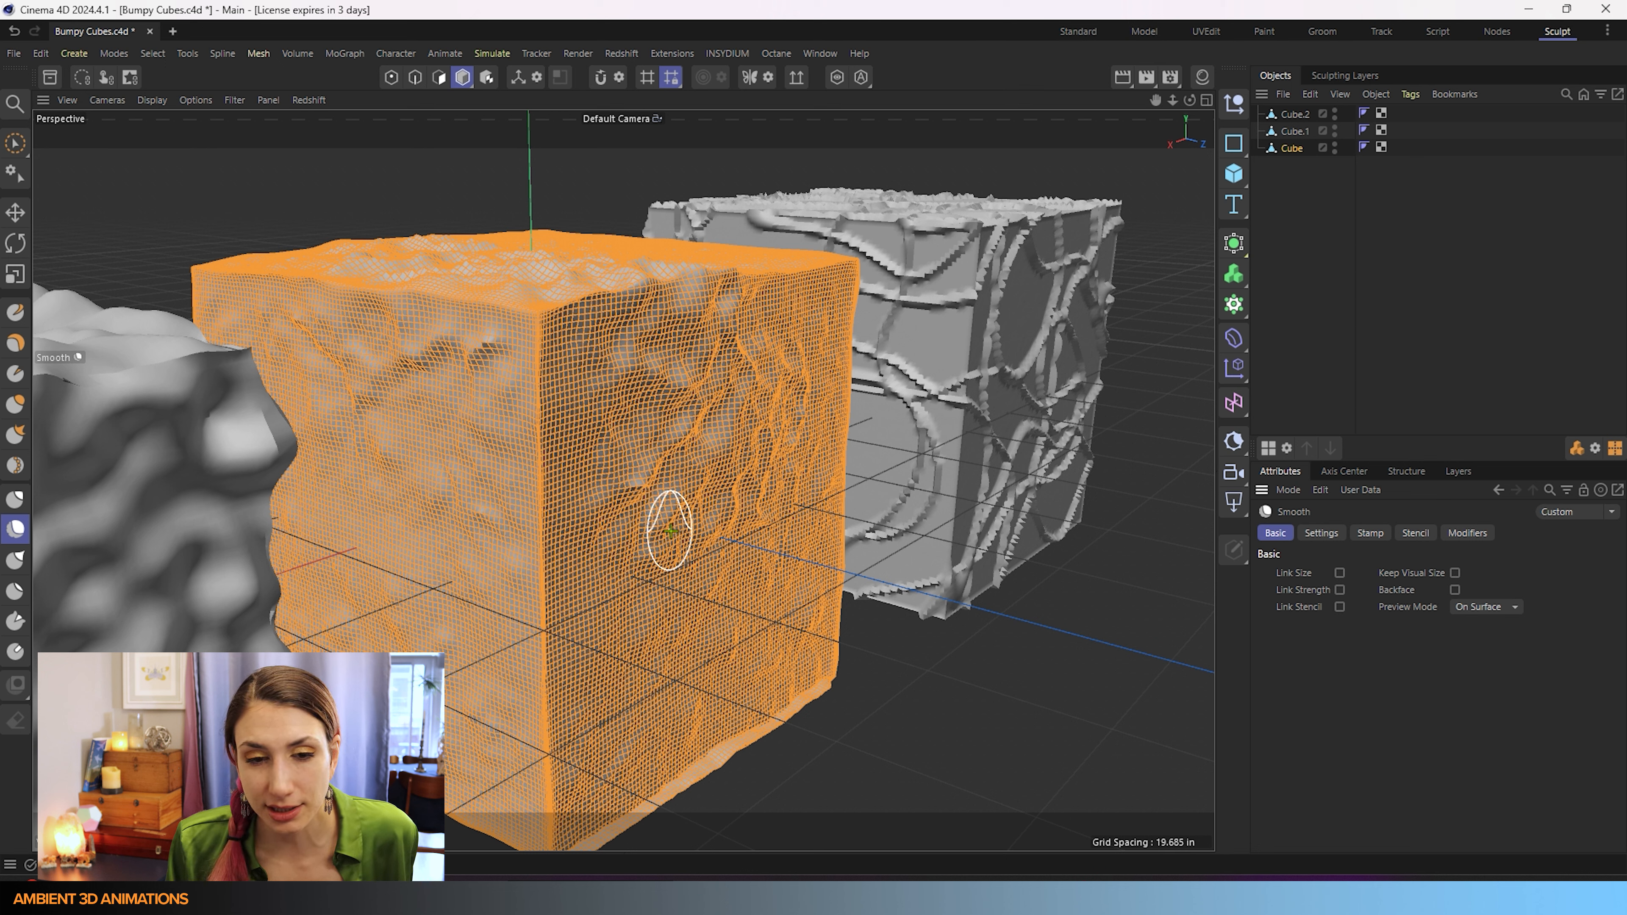
middle_click_drag(676, 494, 679, 495)
left_click(16, 316)
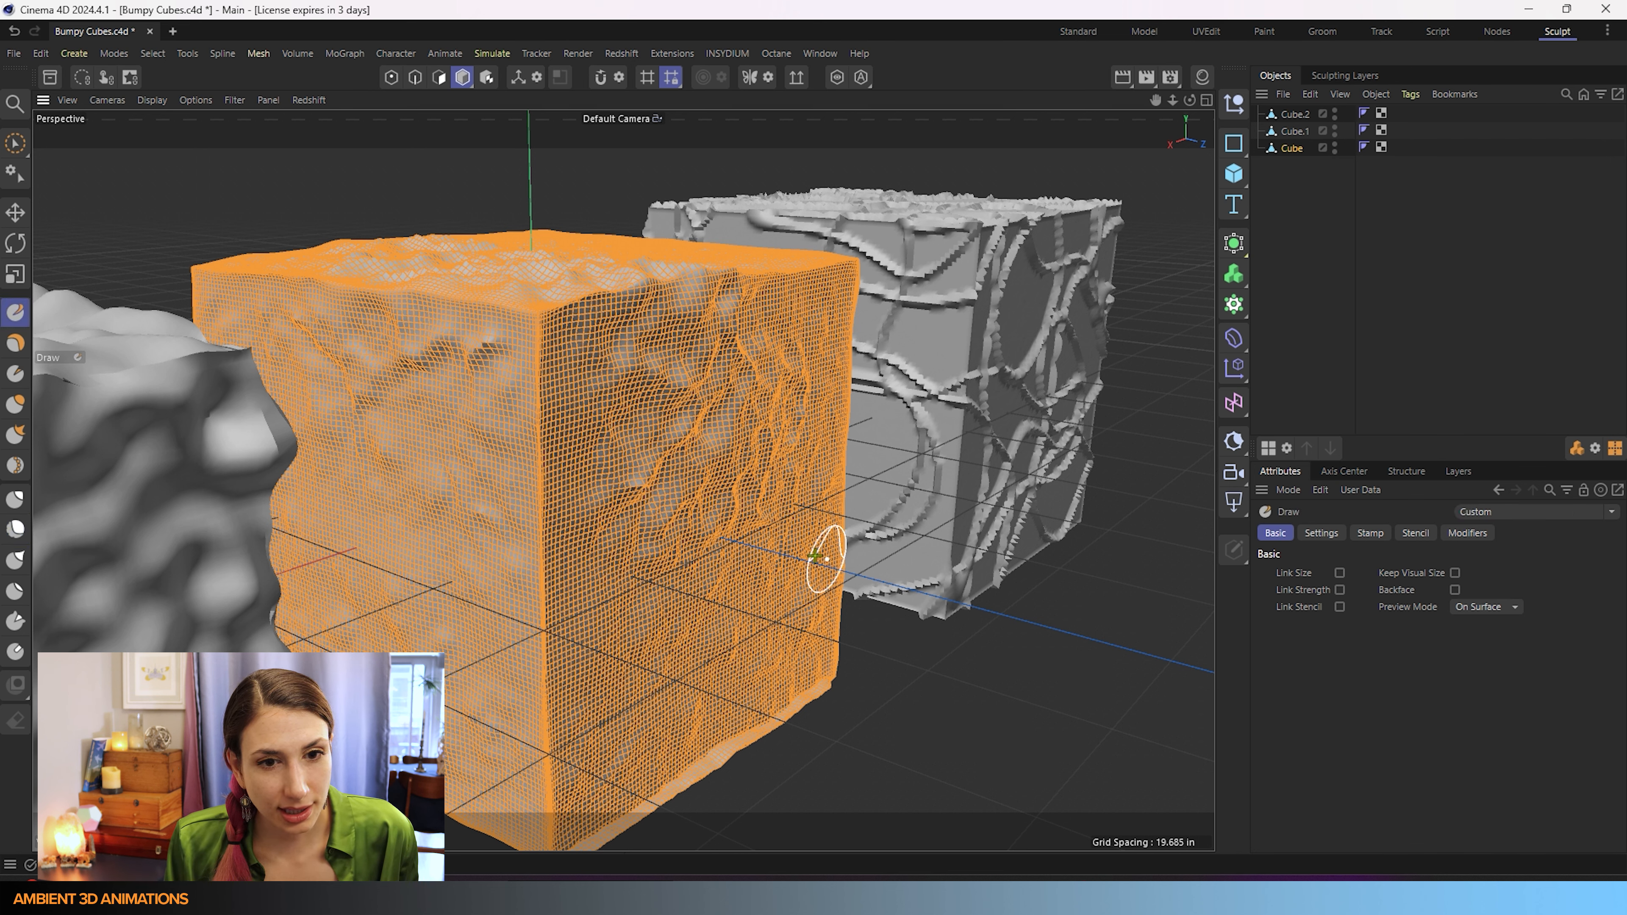
left_click(15, 529)
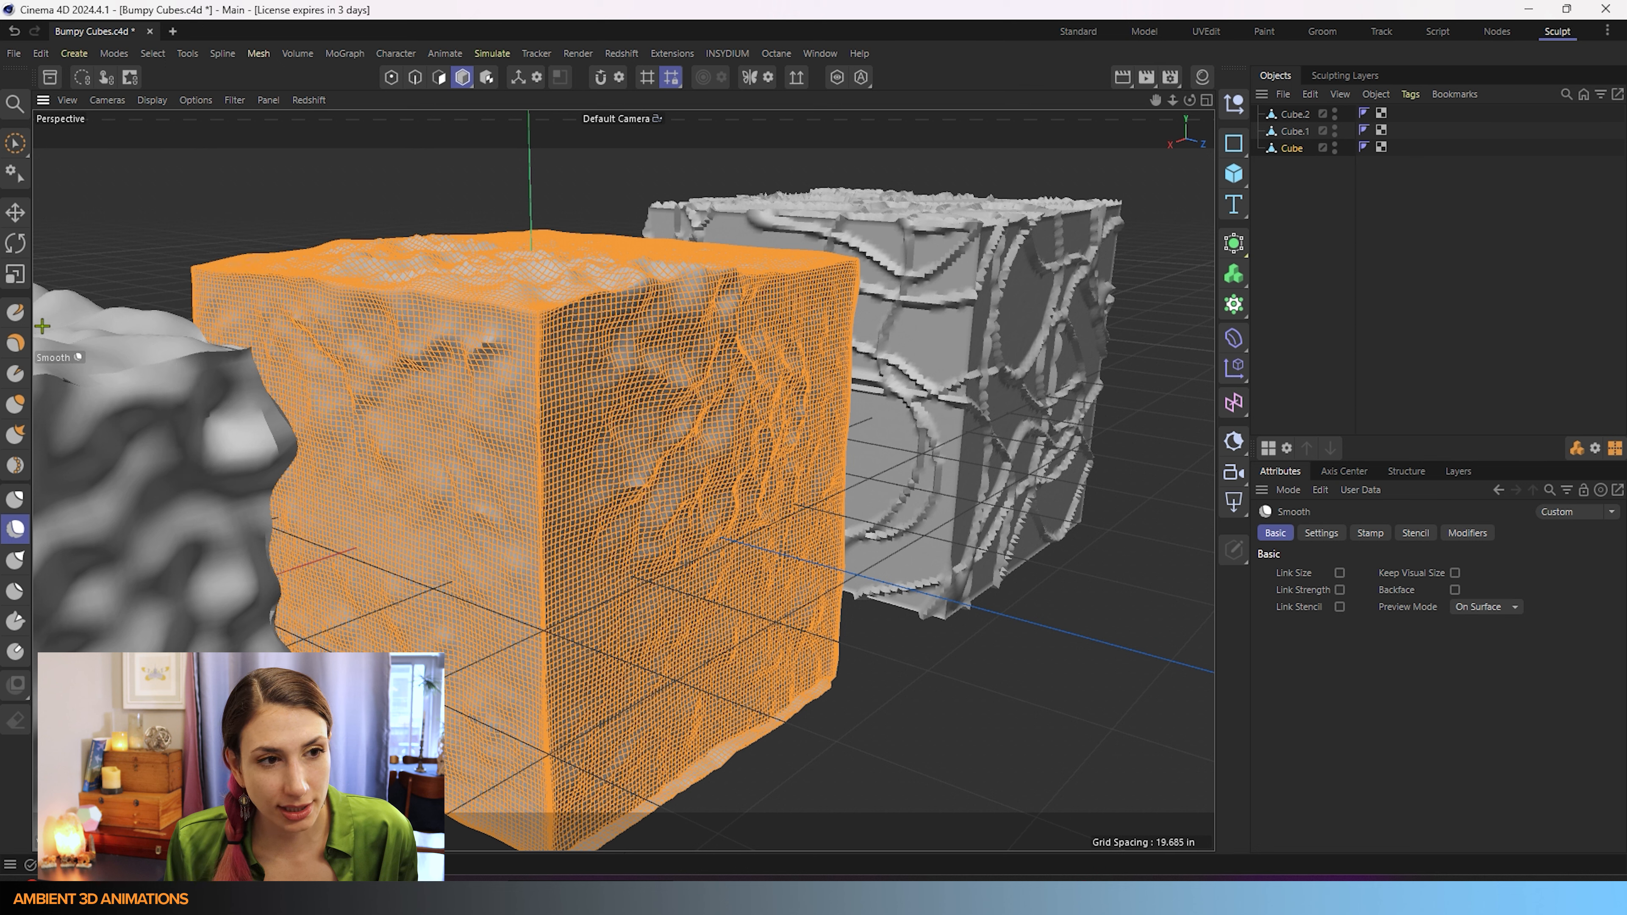
left_click(16, 316)
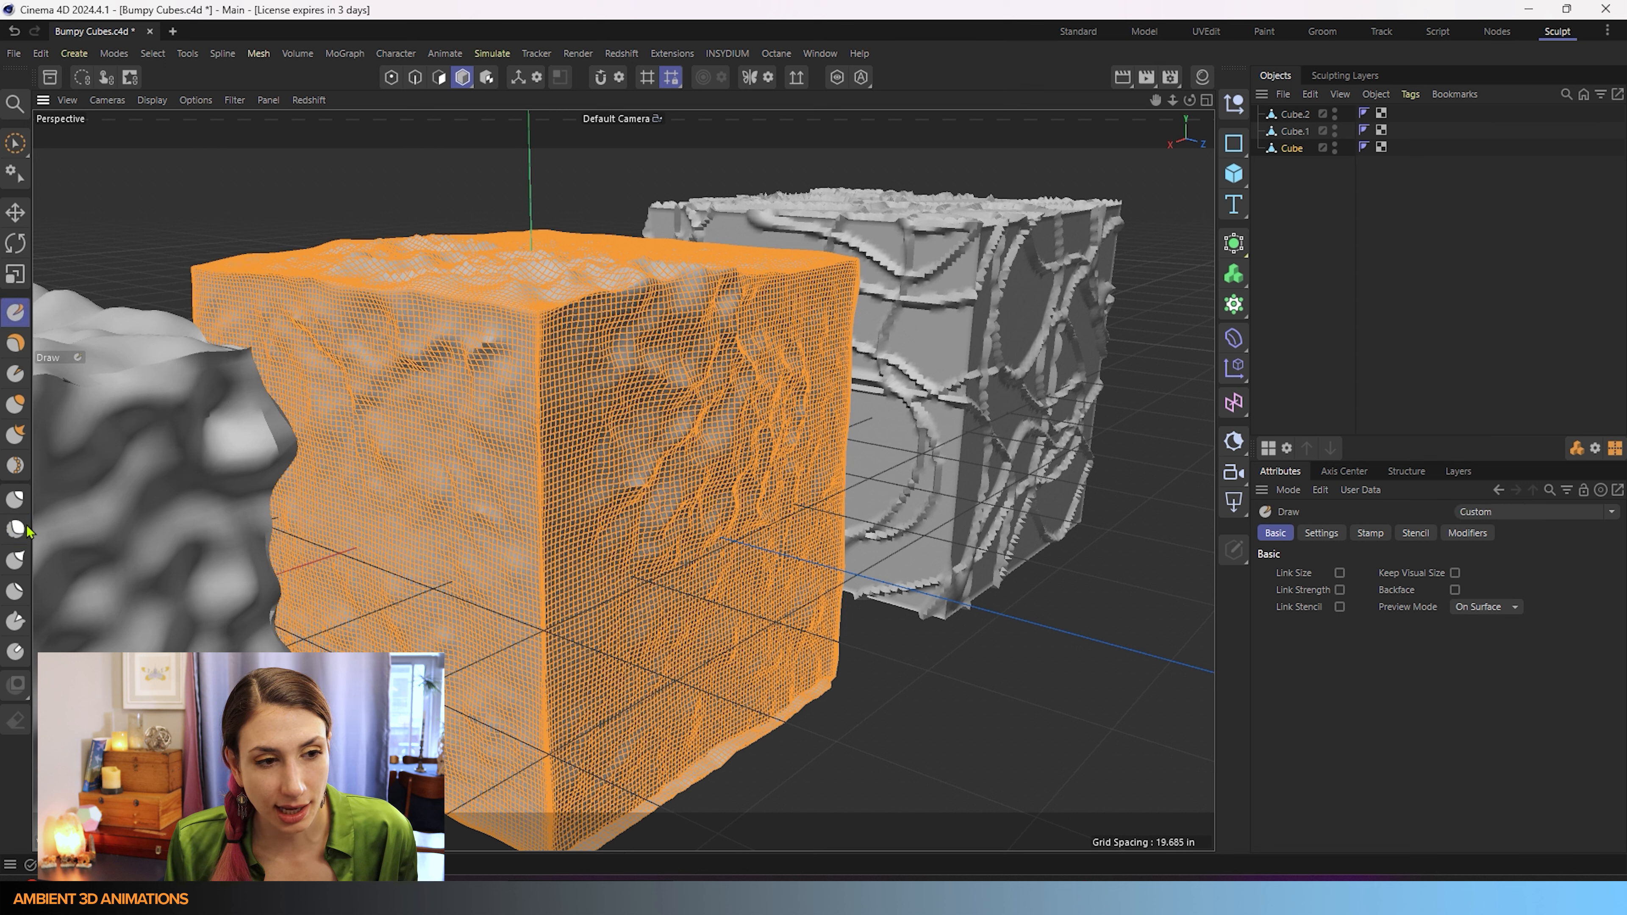
Step: Enable Link Size, enlarge the brush to about 110, and check the shared size on the Draw and Smooth brushes
left_click(14, 530)
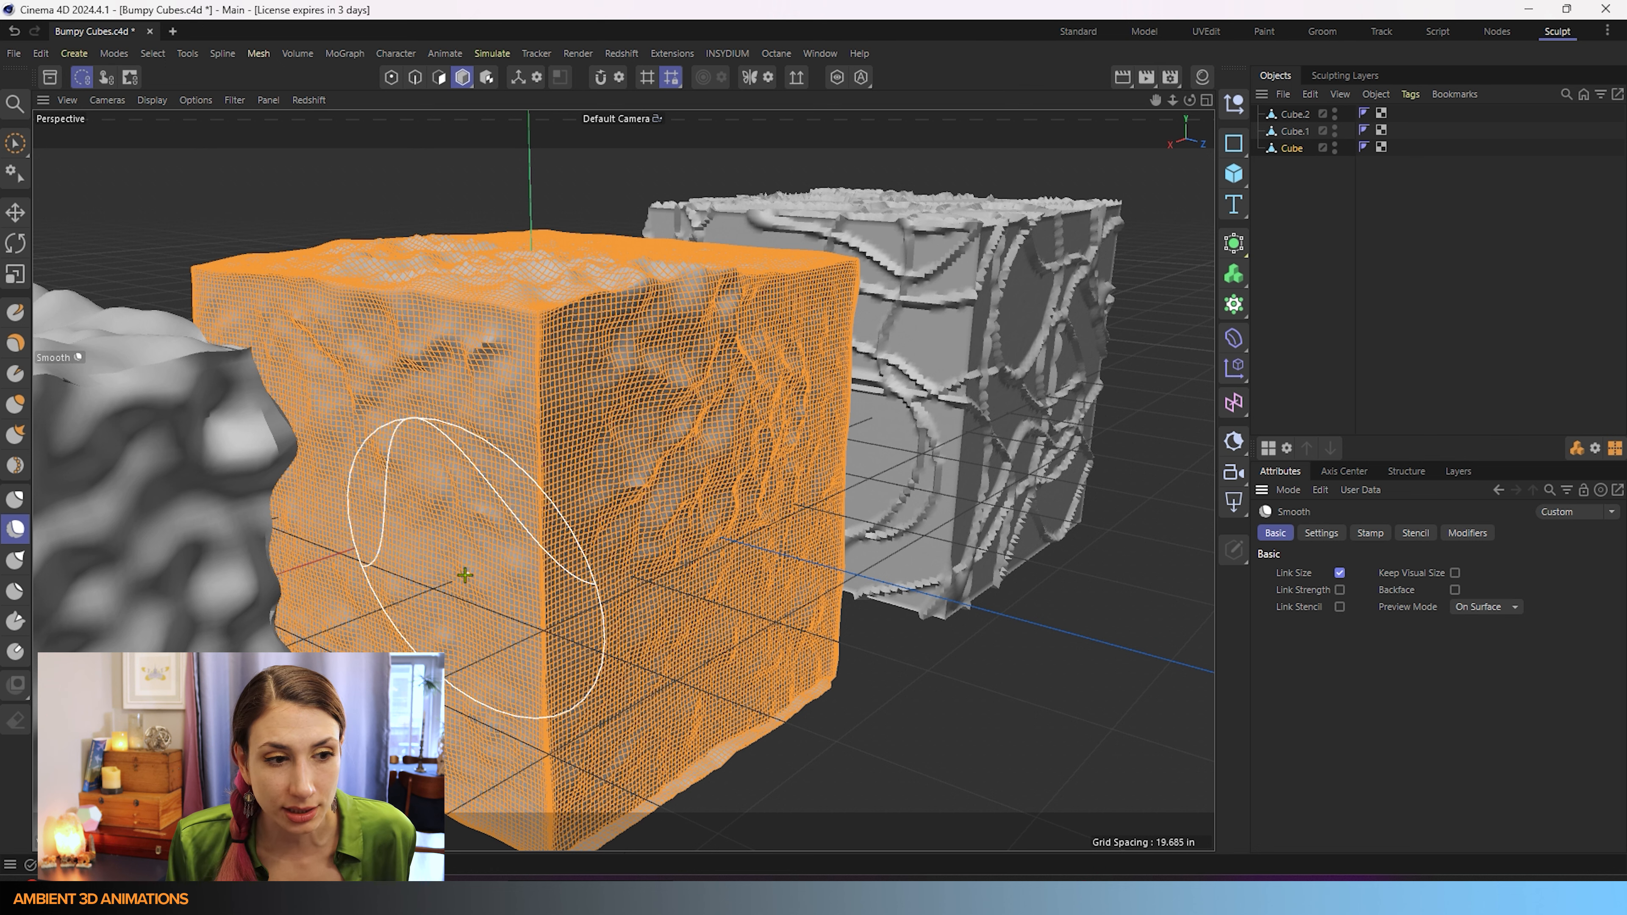
left_click(16, 315)
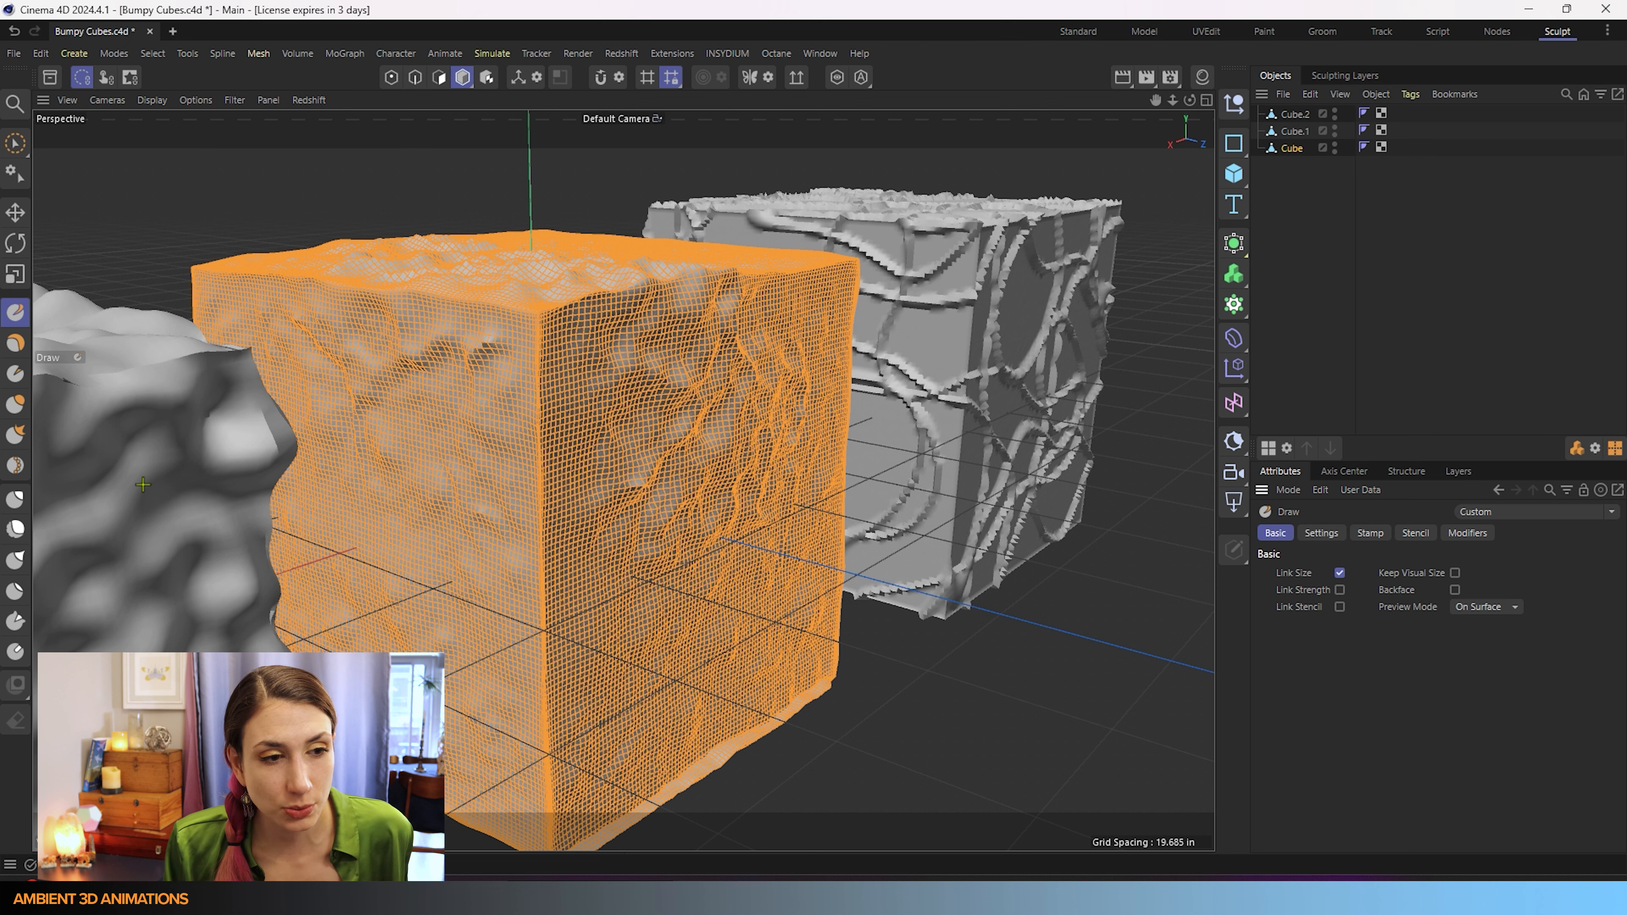
left_click(16, 530)
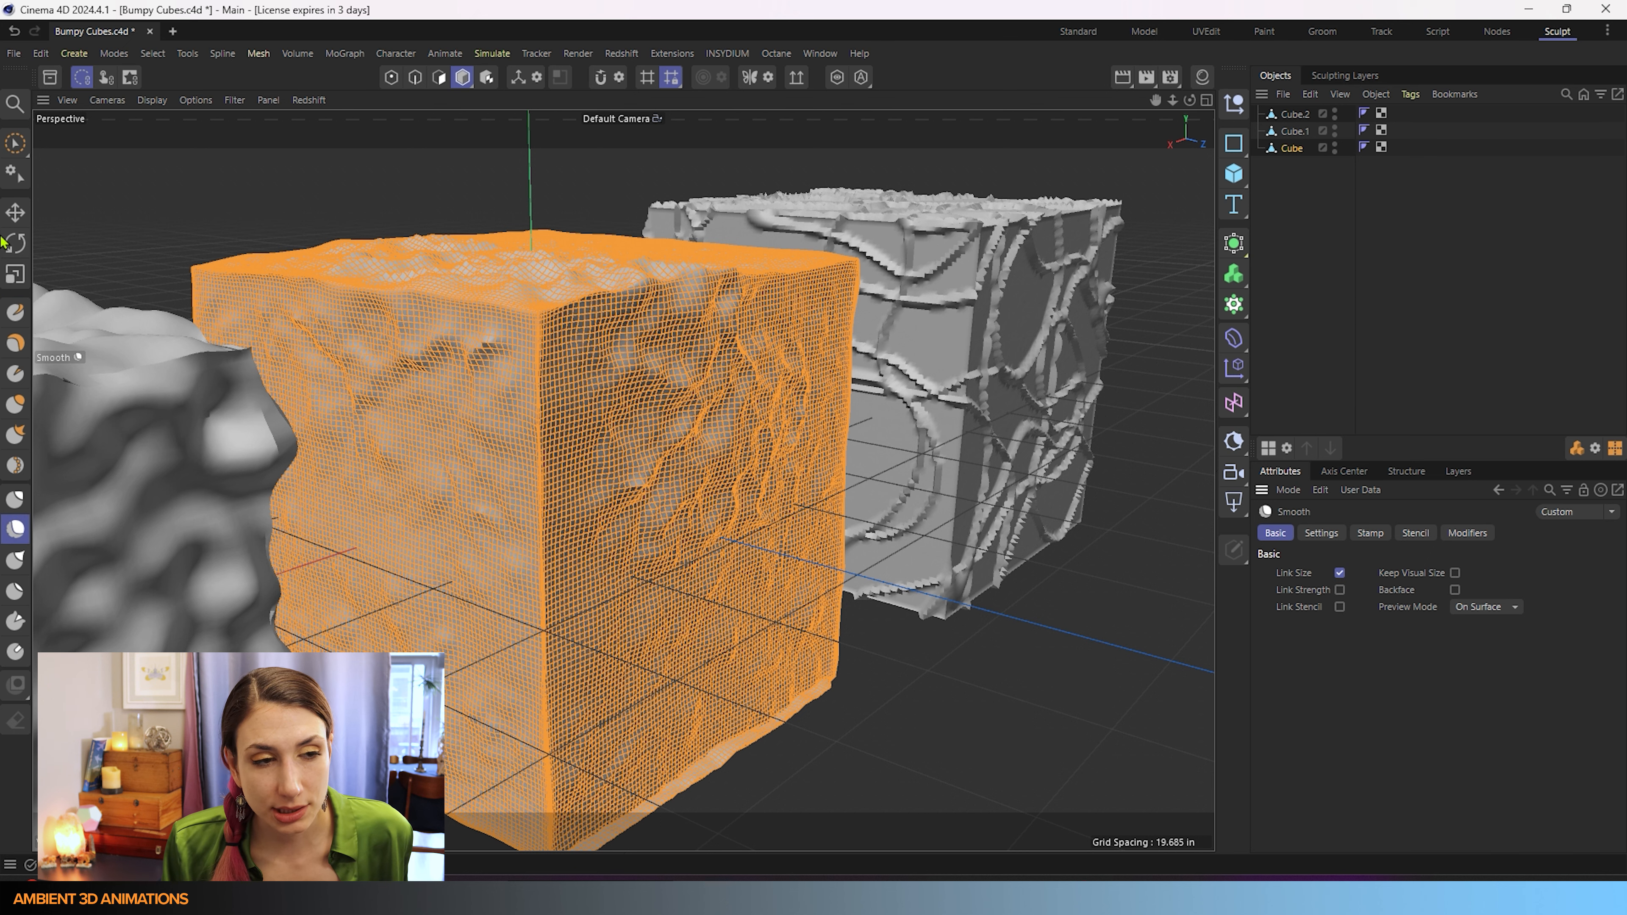
left_click(17, 315)
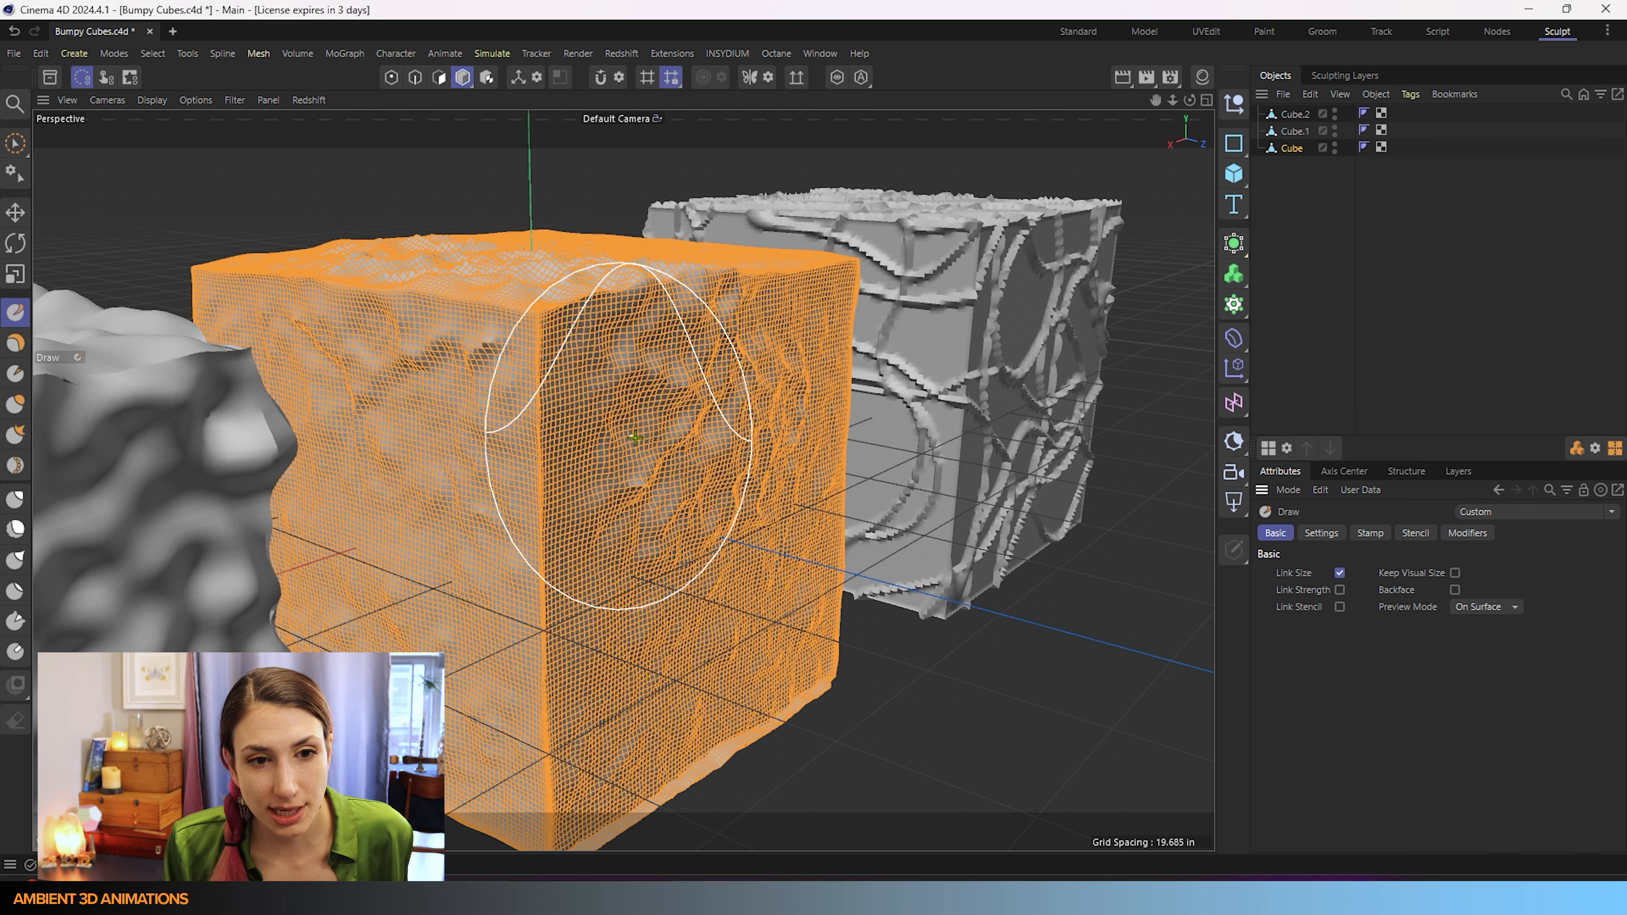
left_click(16, 530)
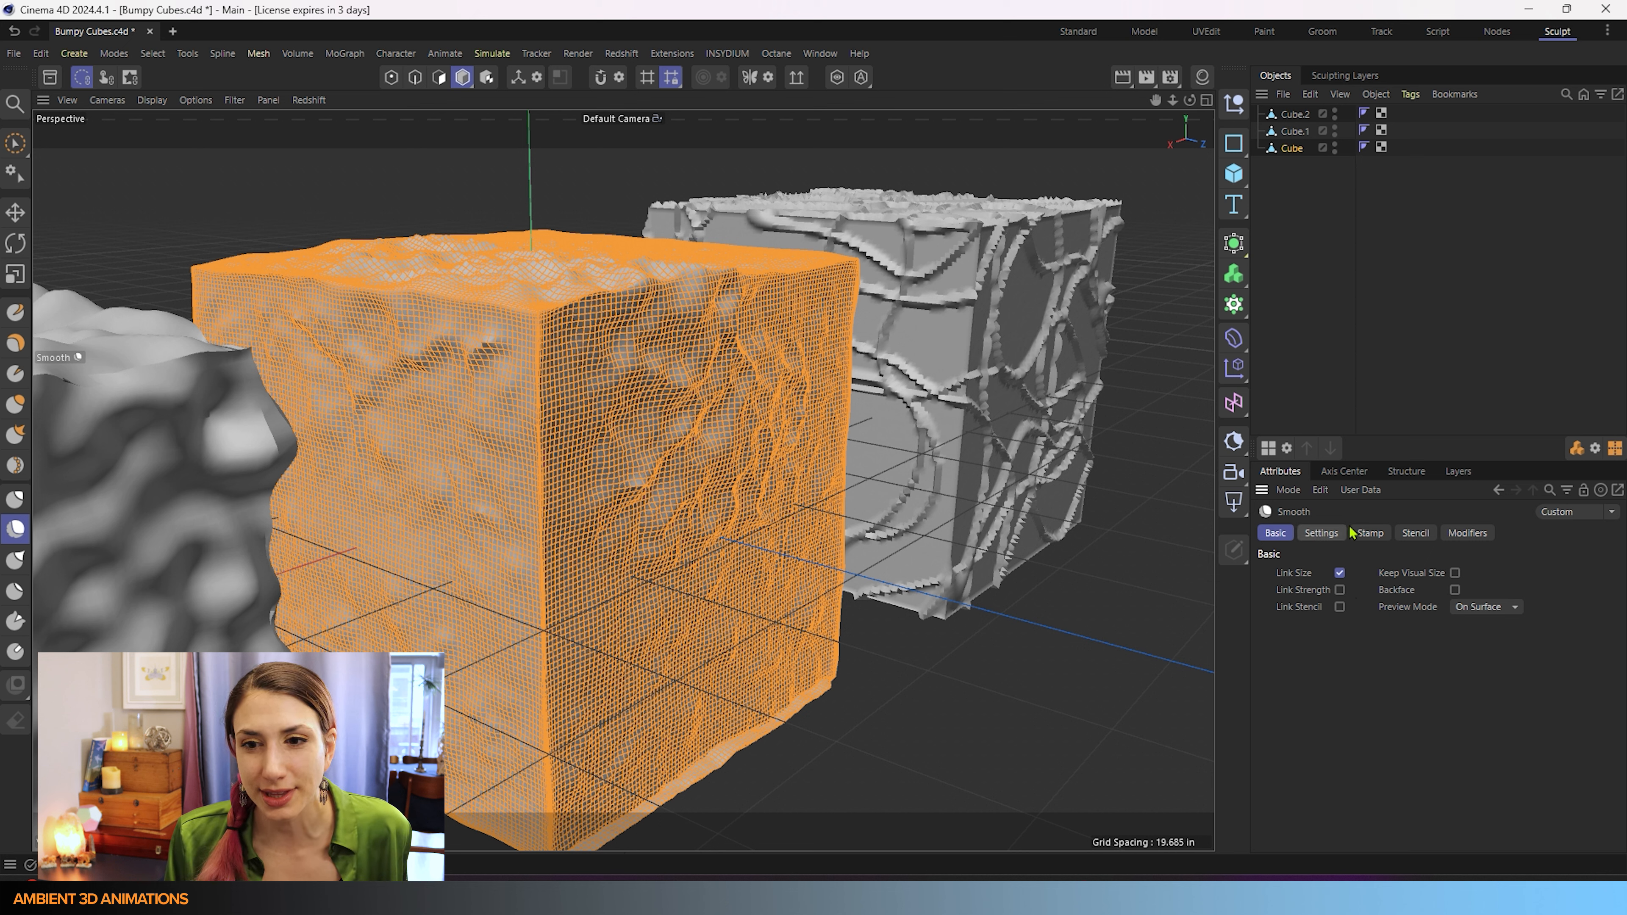
left_click(1326, 537)
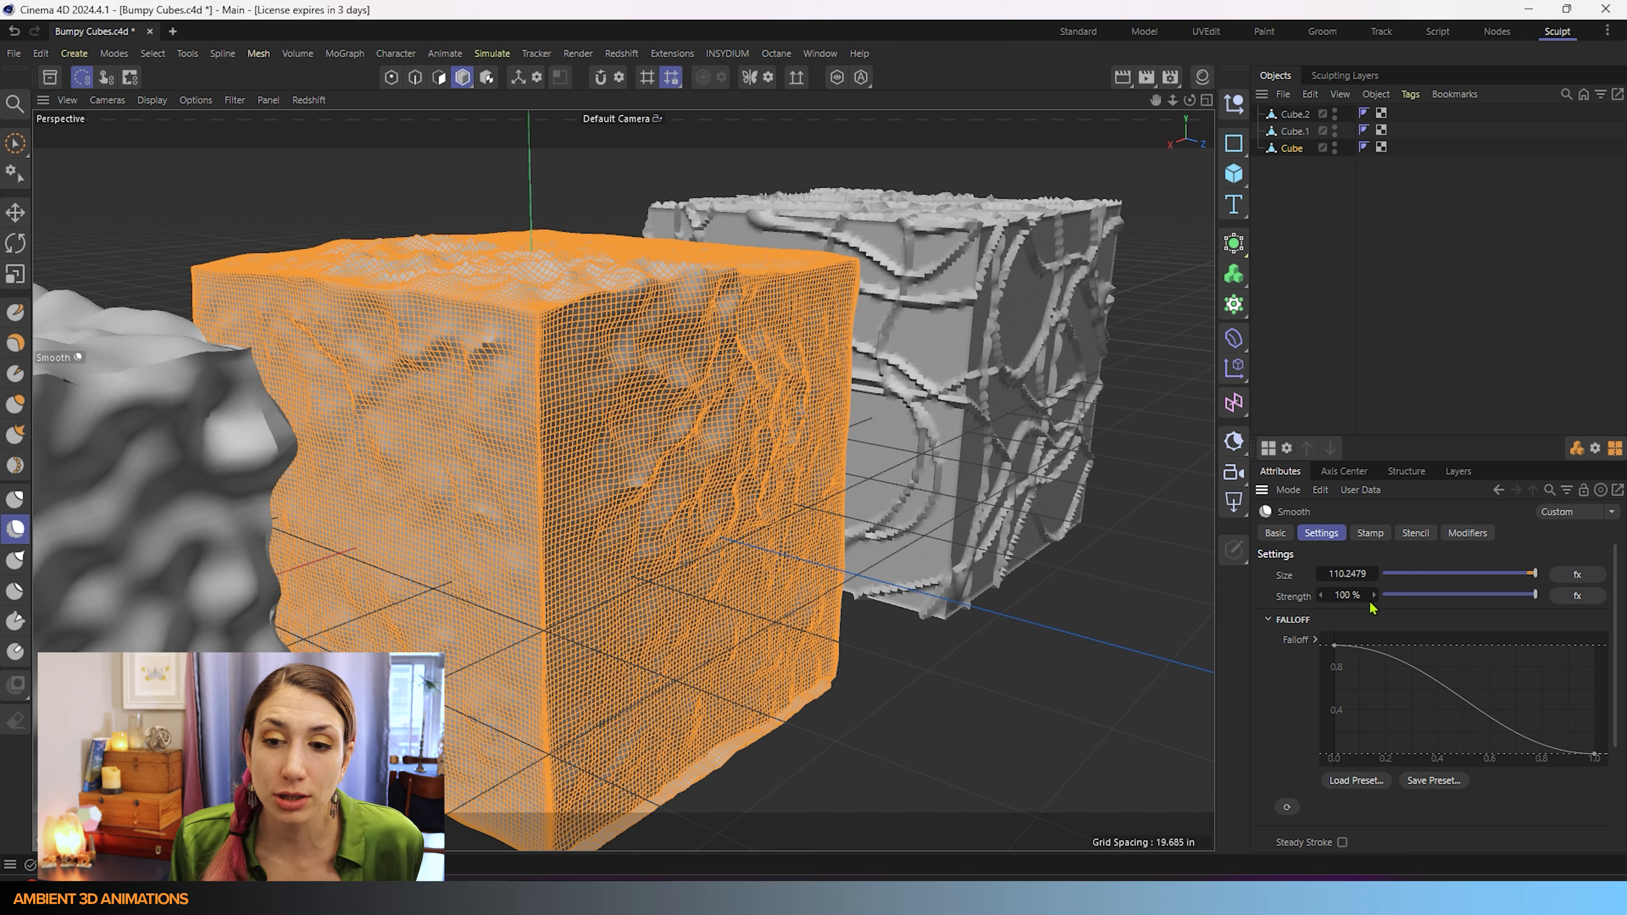
Step: Enable Link Strength for the Smooth brush and compare the size and strength settings of the Draw and Smooth brushes
left_click(1275, 532)
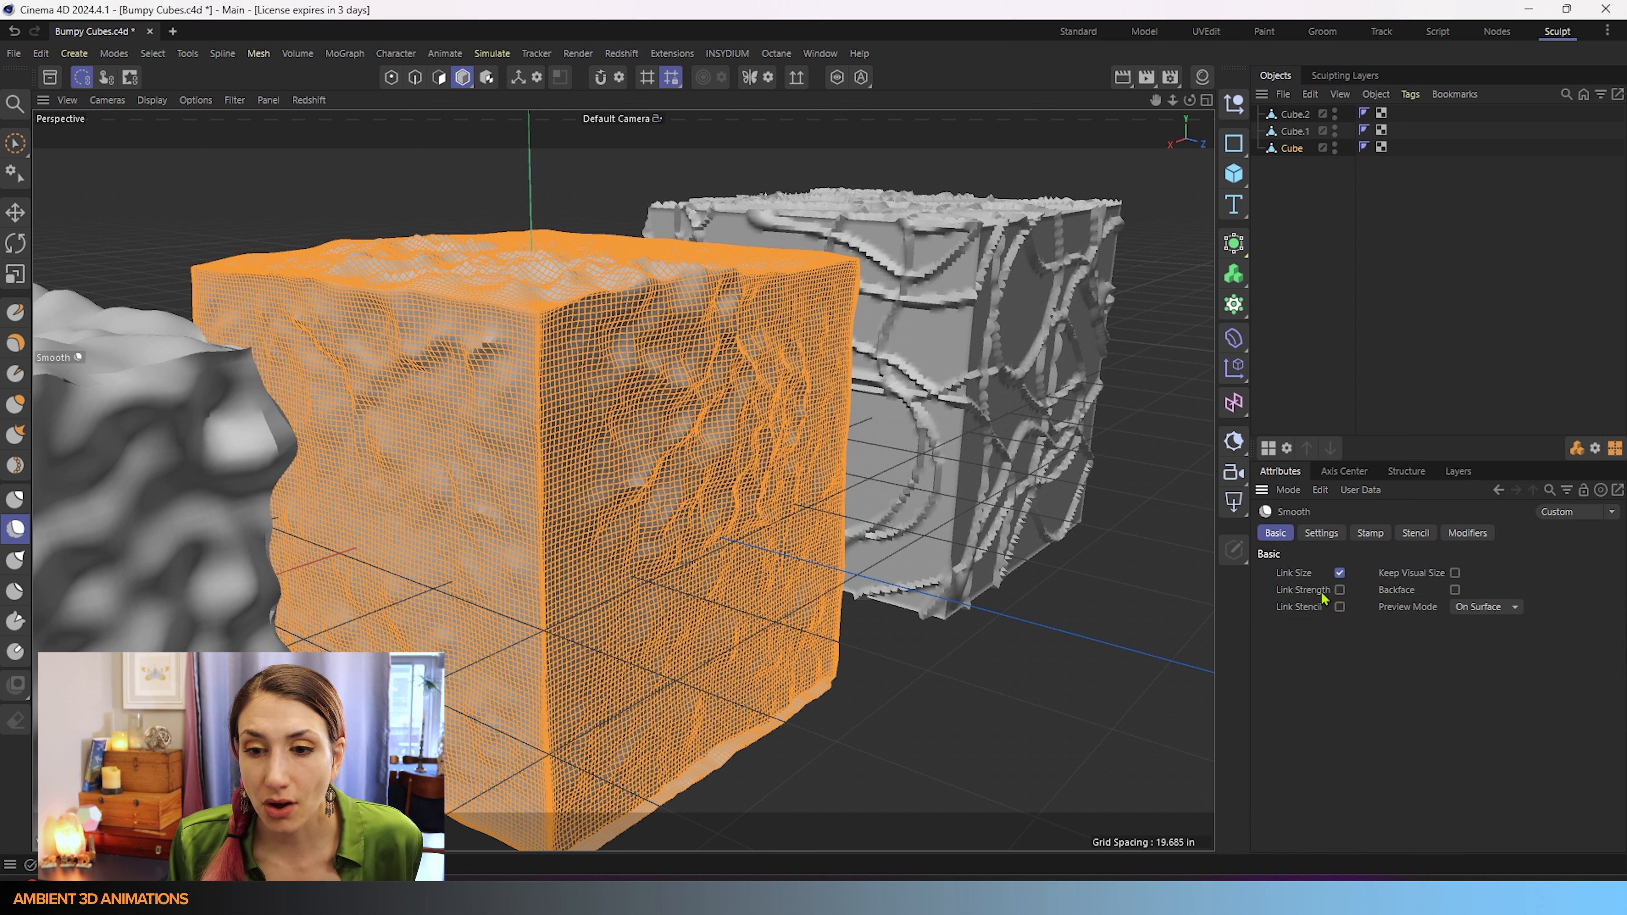
left_click(1339, 590)
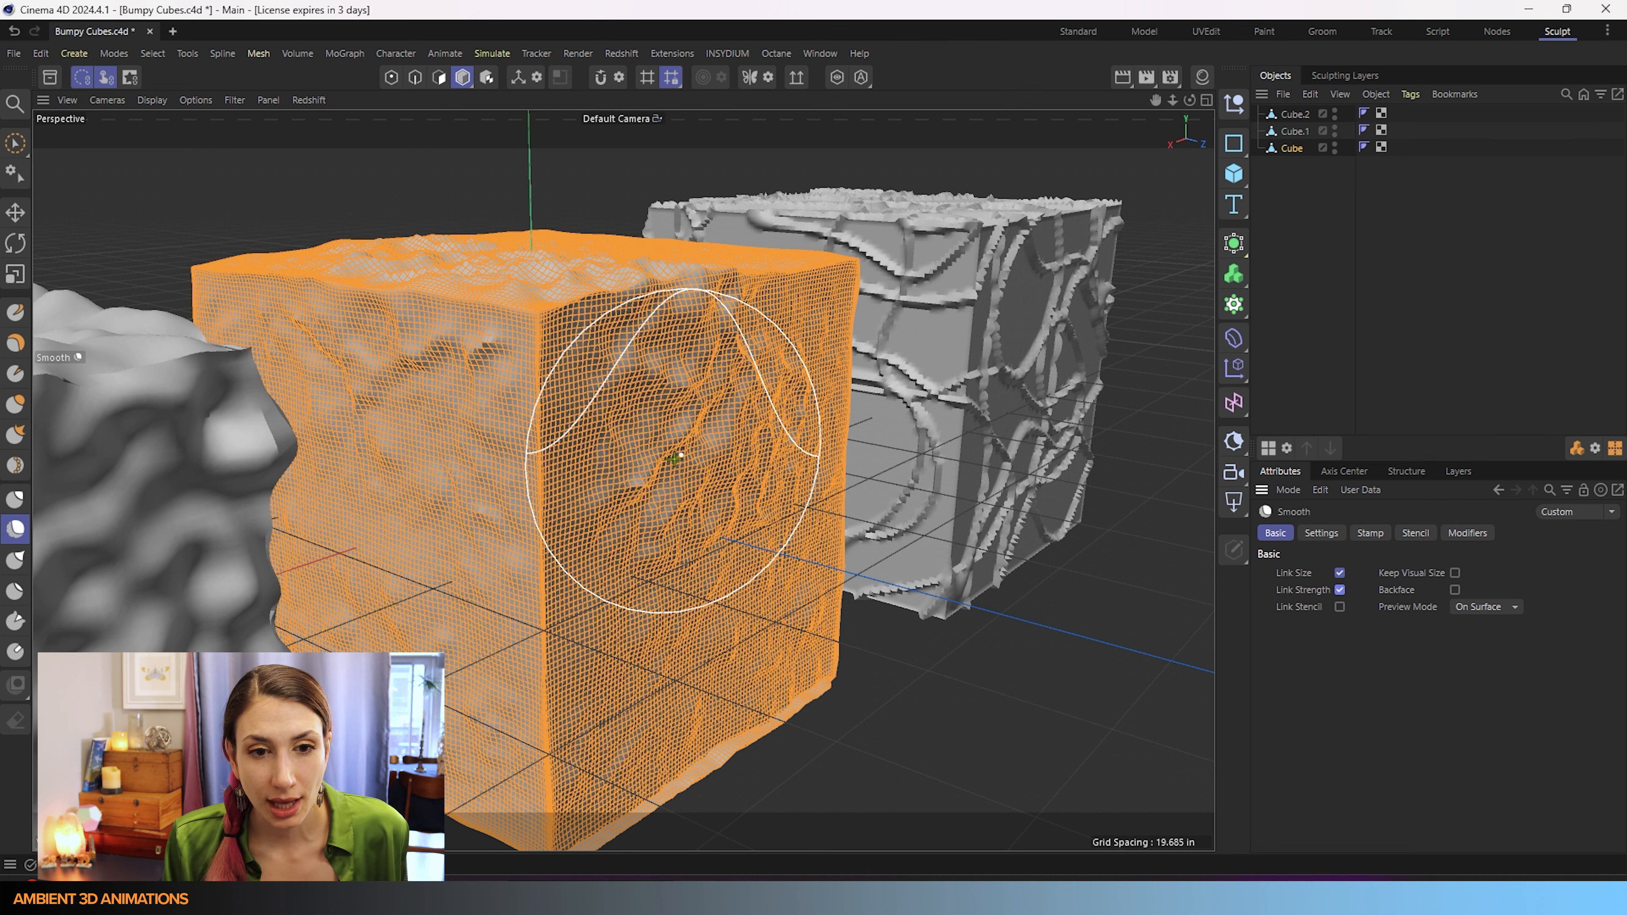
left_click(15, 313)
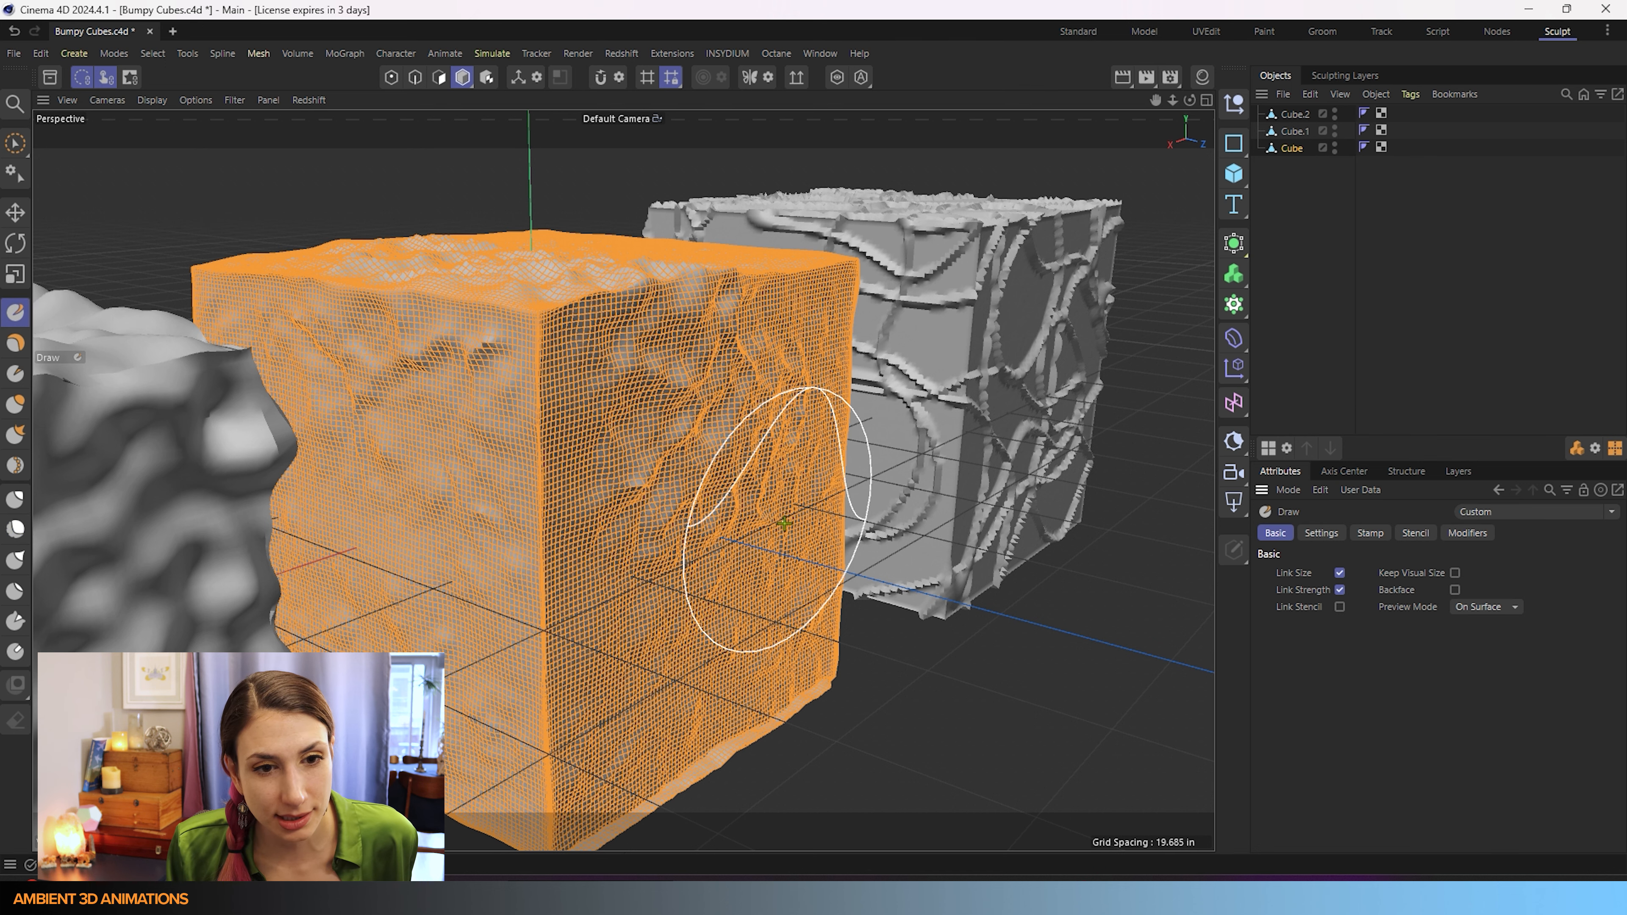
left_click(1321, 533)
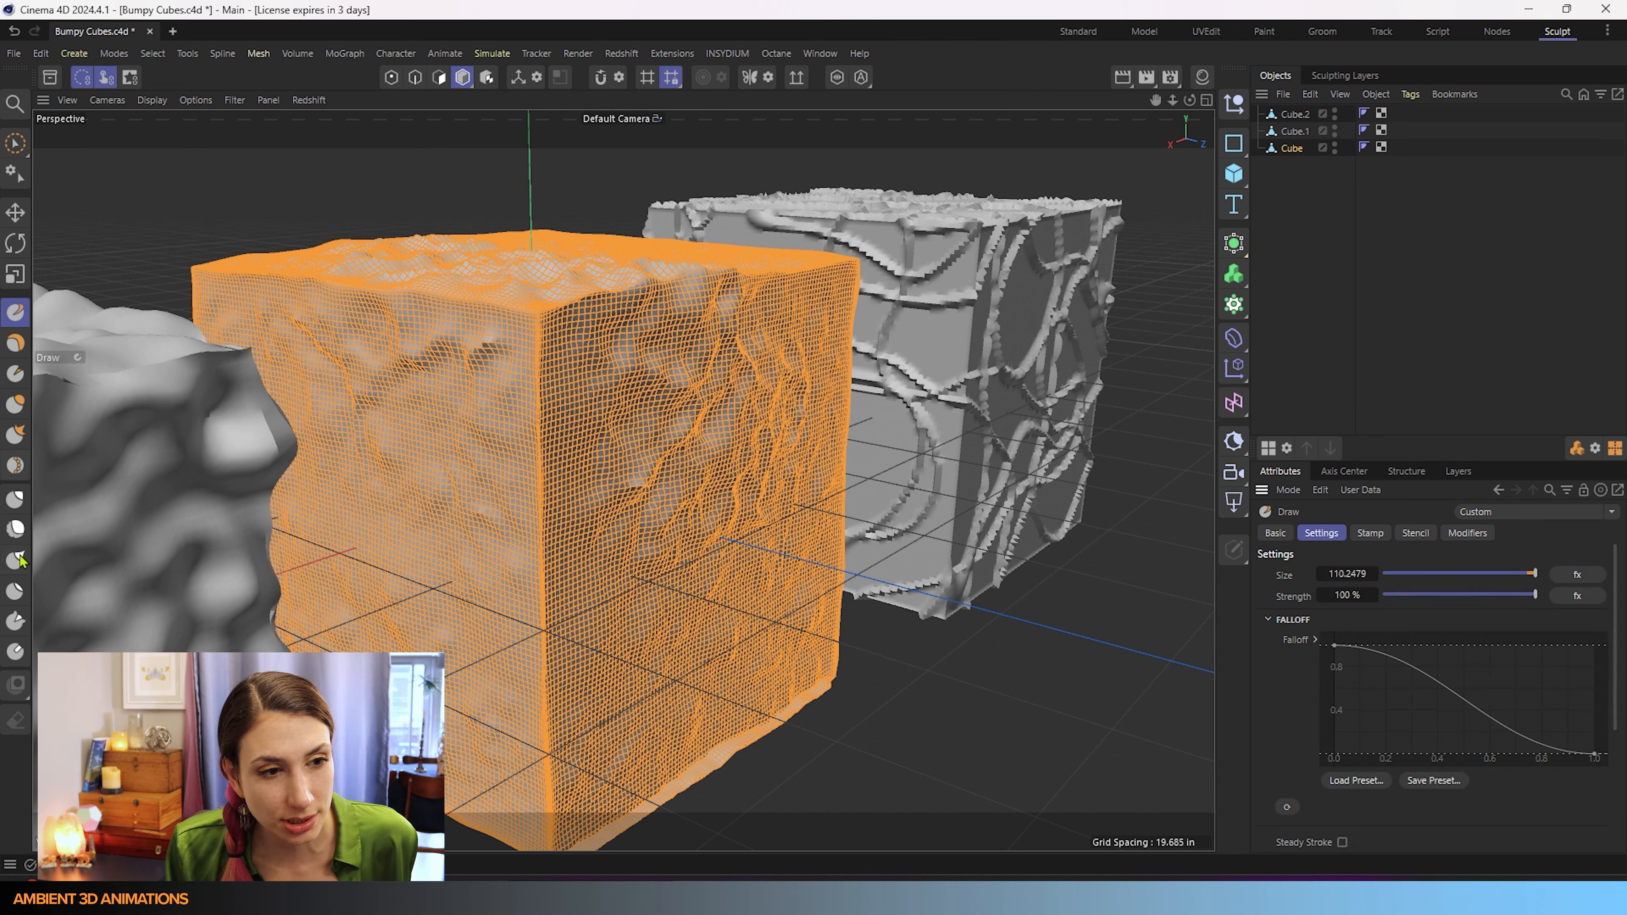
left_click(15, 527)
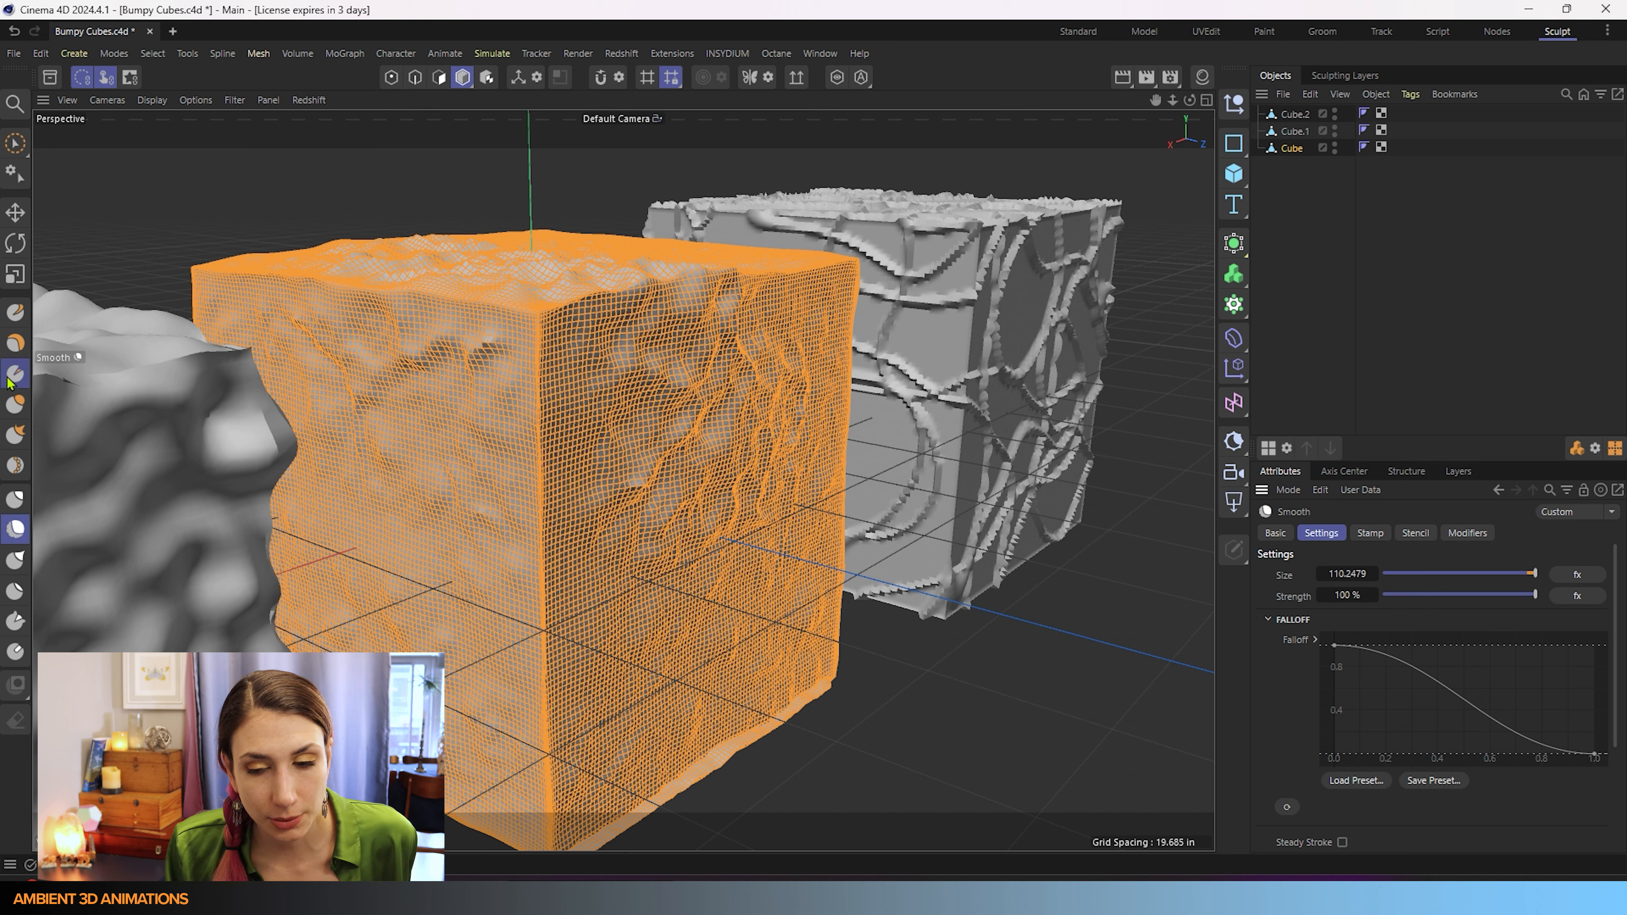
left_click(16, 313)
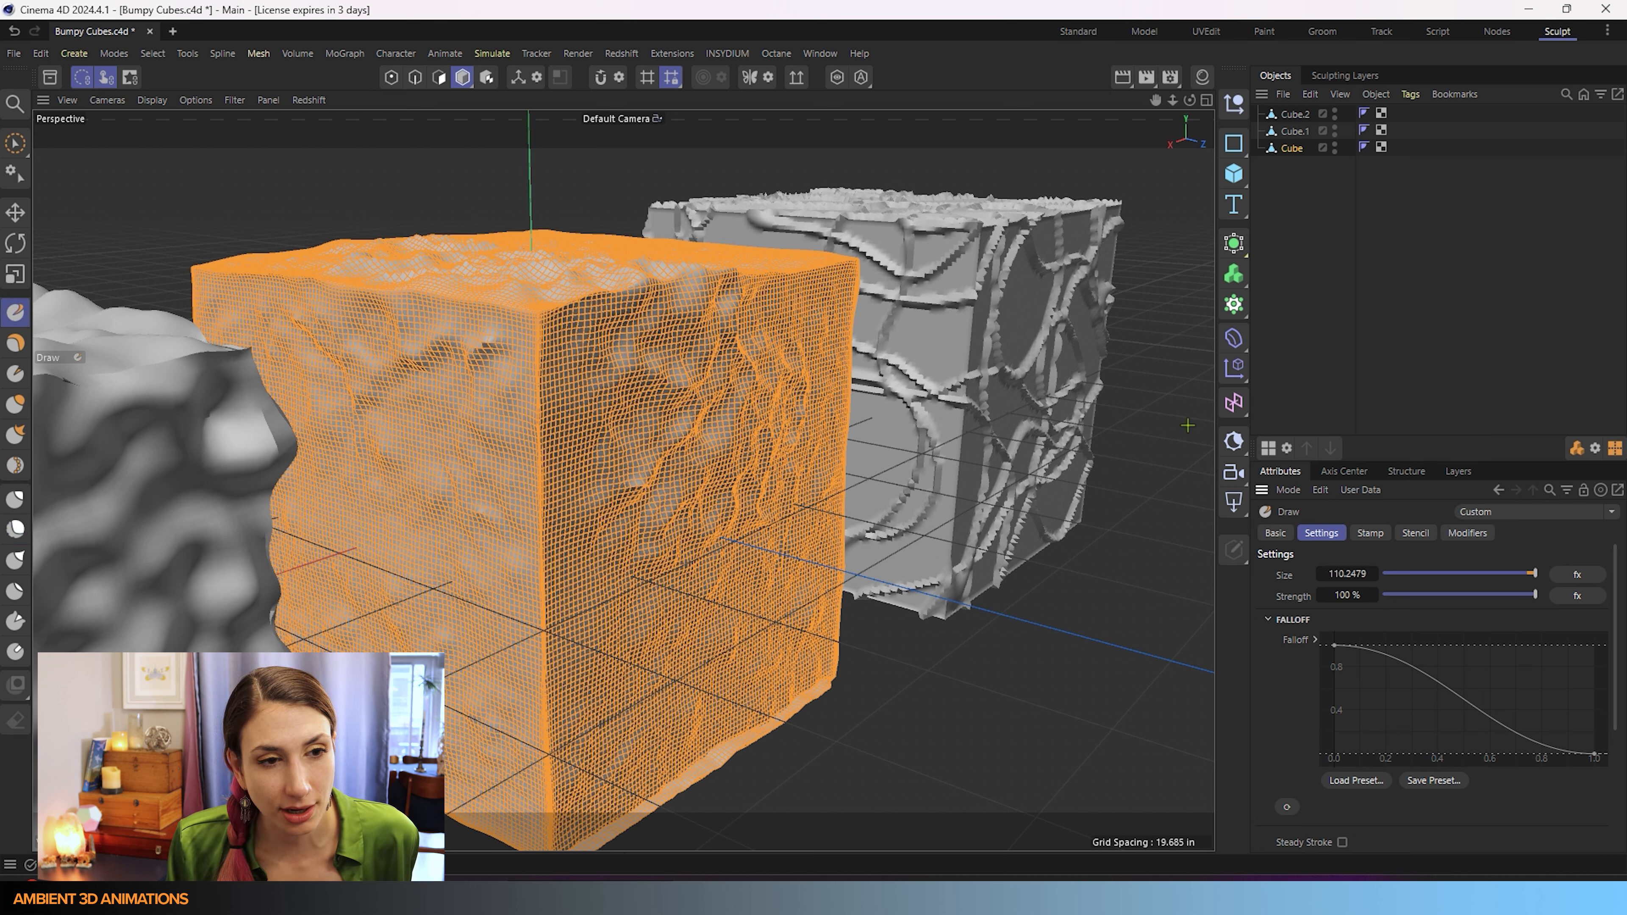
Step: Show the Draw brush's Basic options and examine how its preview scales at different zoom levels with Keep Visual Size off
left_click(1277, 532)
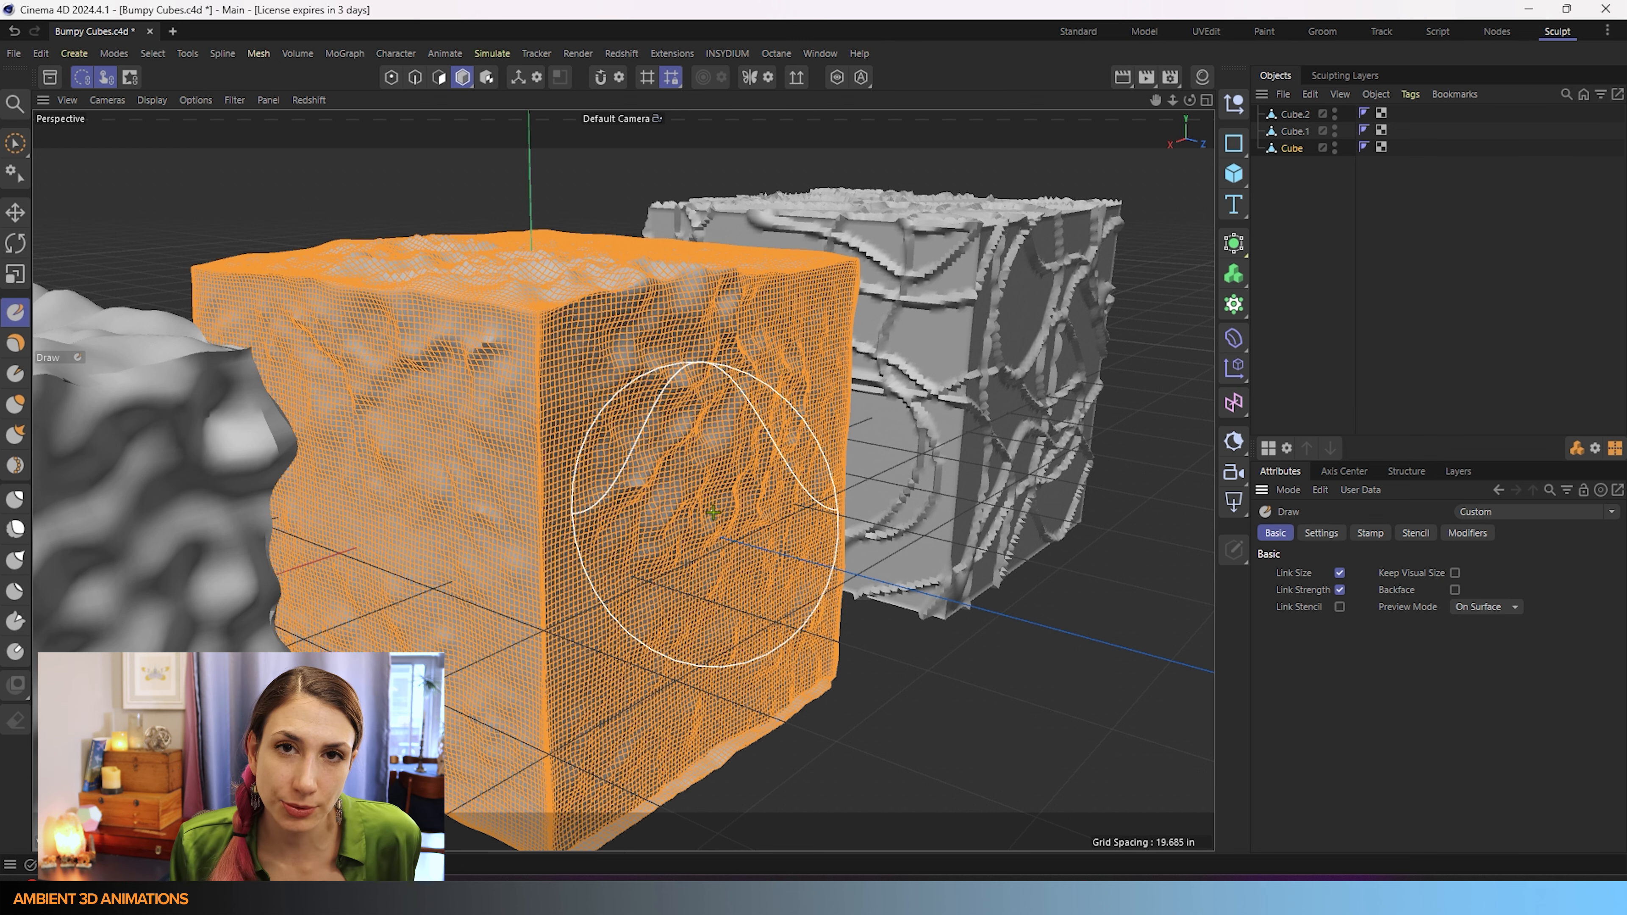
scroll(713, 513, "down", 10)
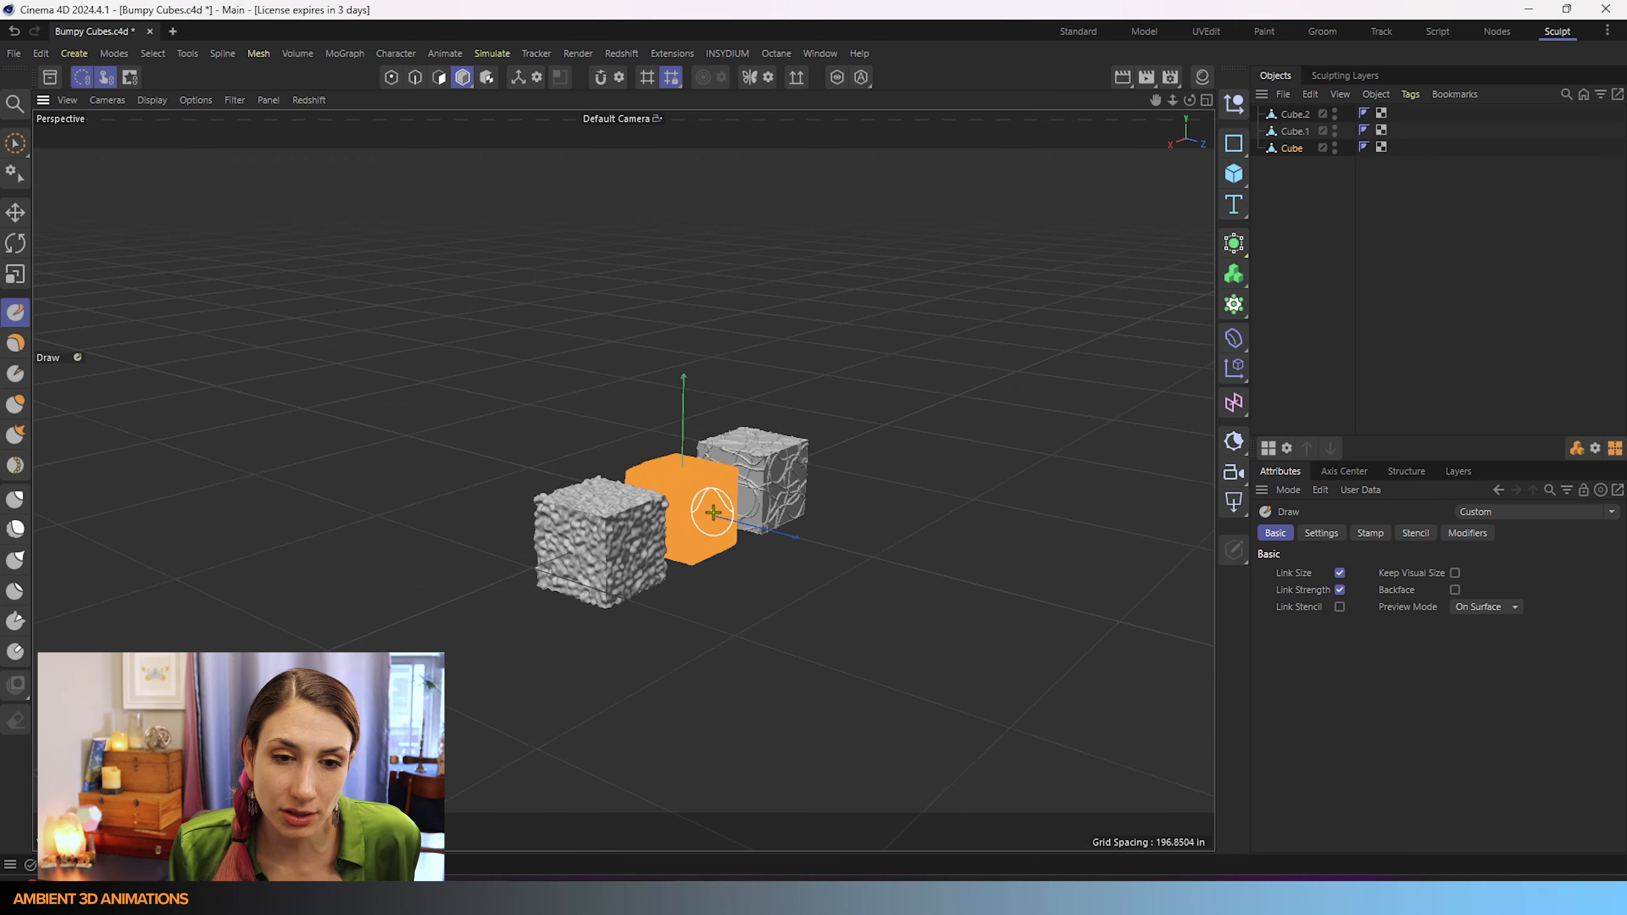
scroll(714, 512, "up", 10)
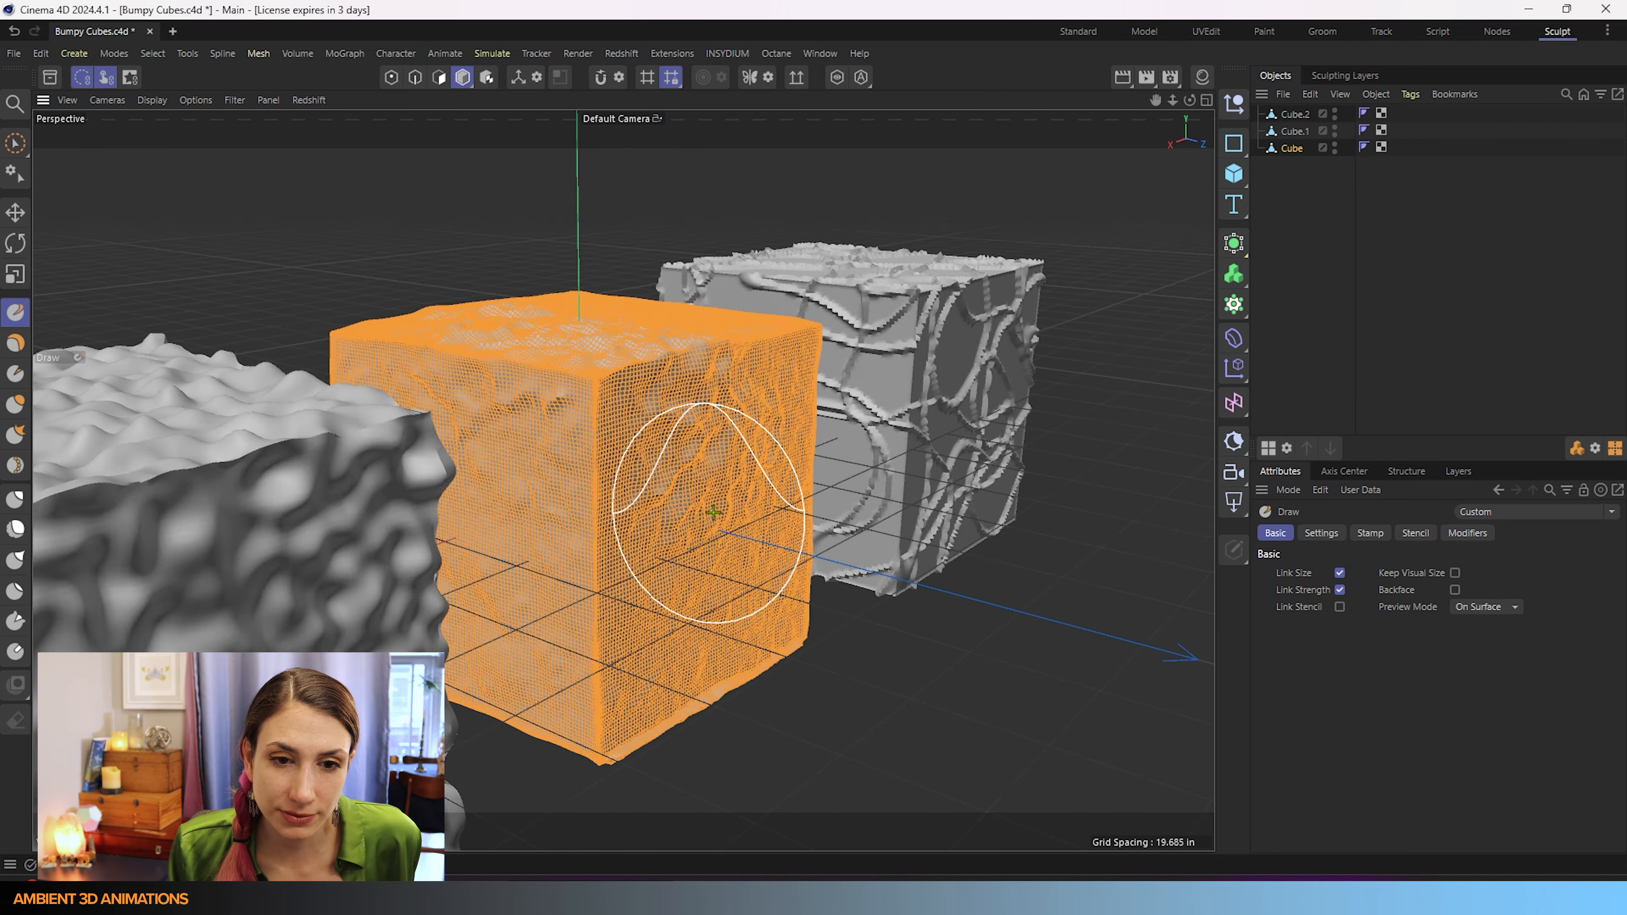
scroll(713, 513, "up", 3)
scroll(713, 512, "down", 12)
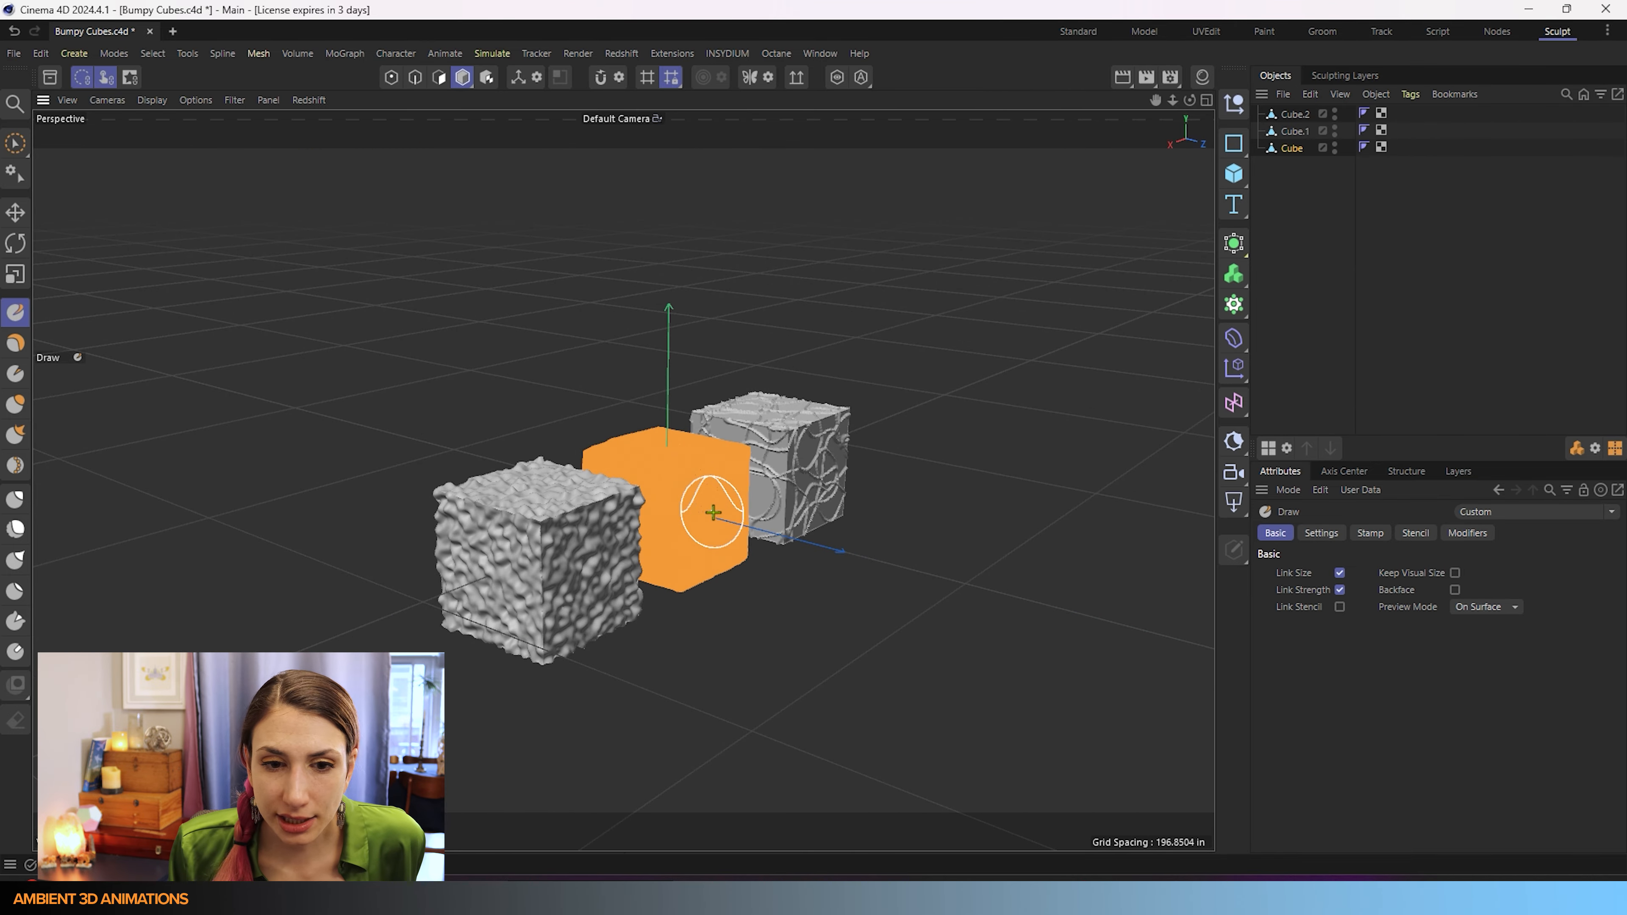
scroll(713, 513, "down", 3)
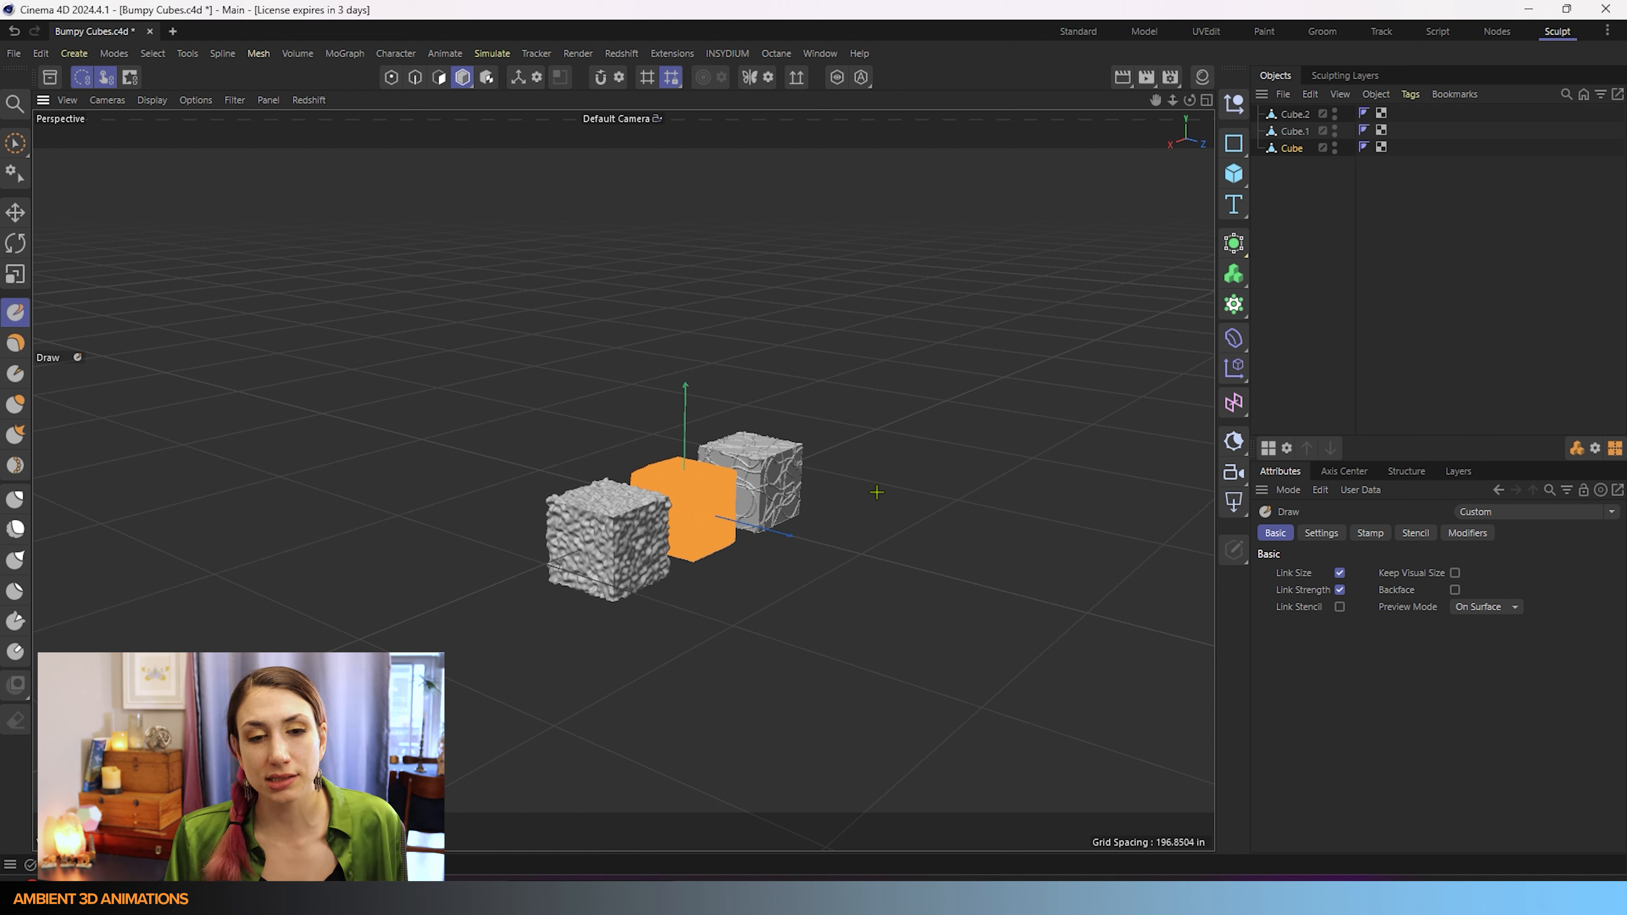
scroll(718, 496, "up", 10)
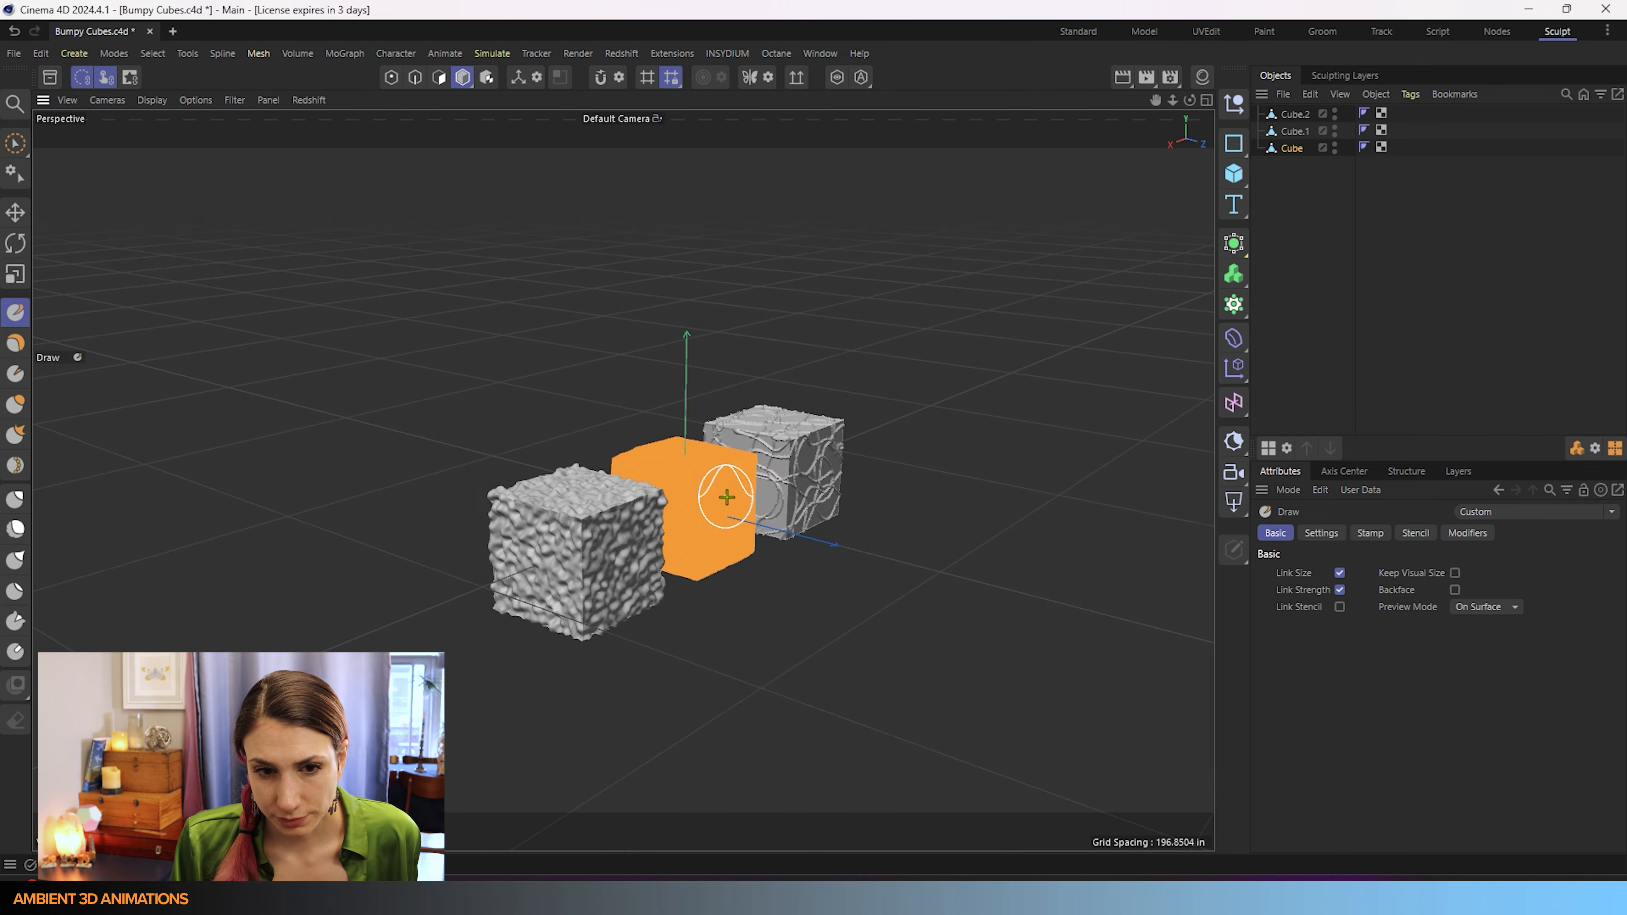
scroll(795, 529, "up", 2)
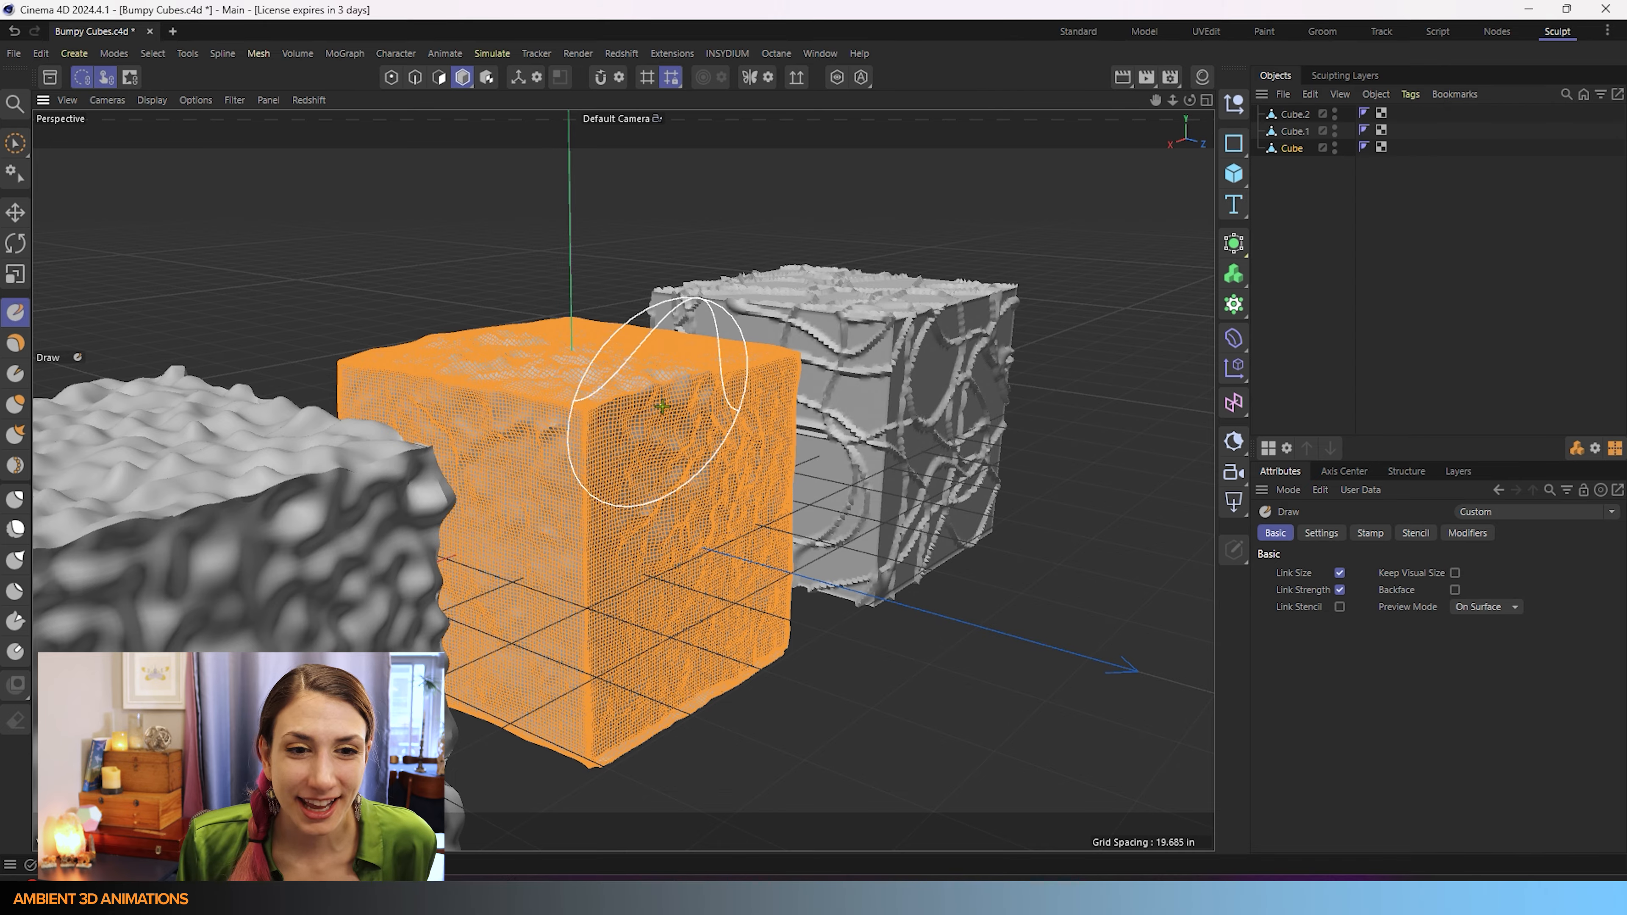
scroll(606, 410, "up", 4)
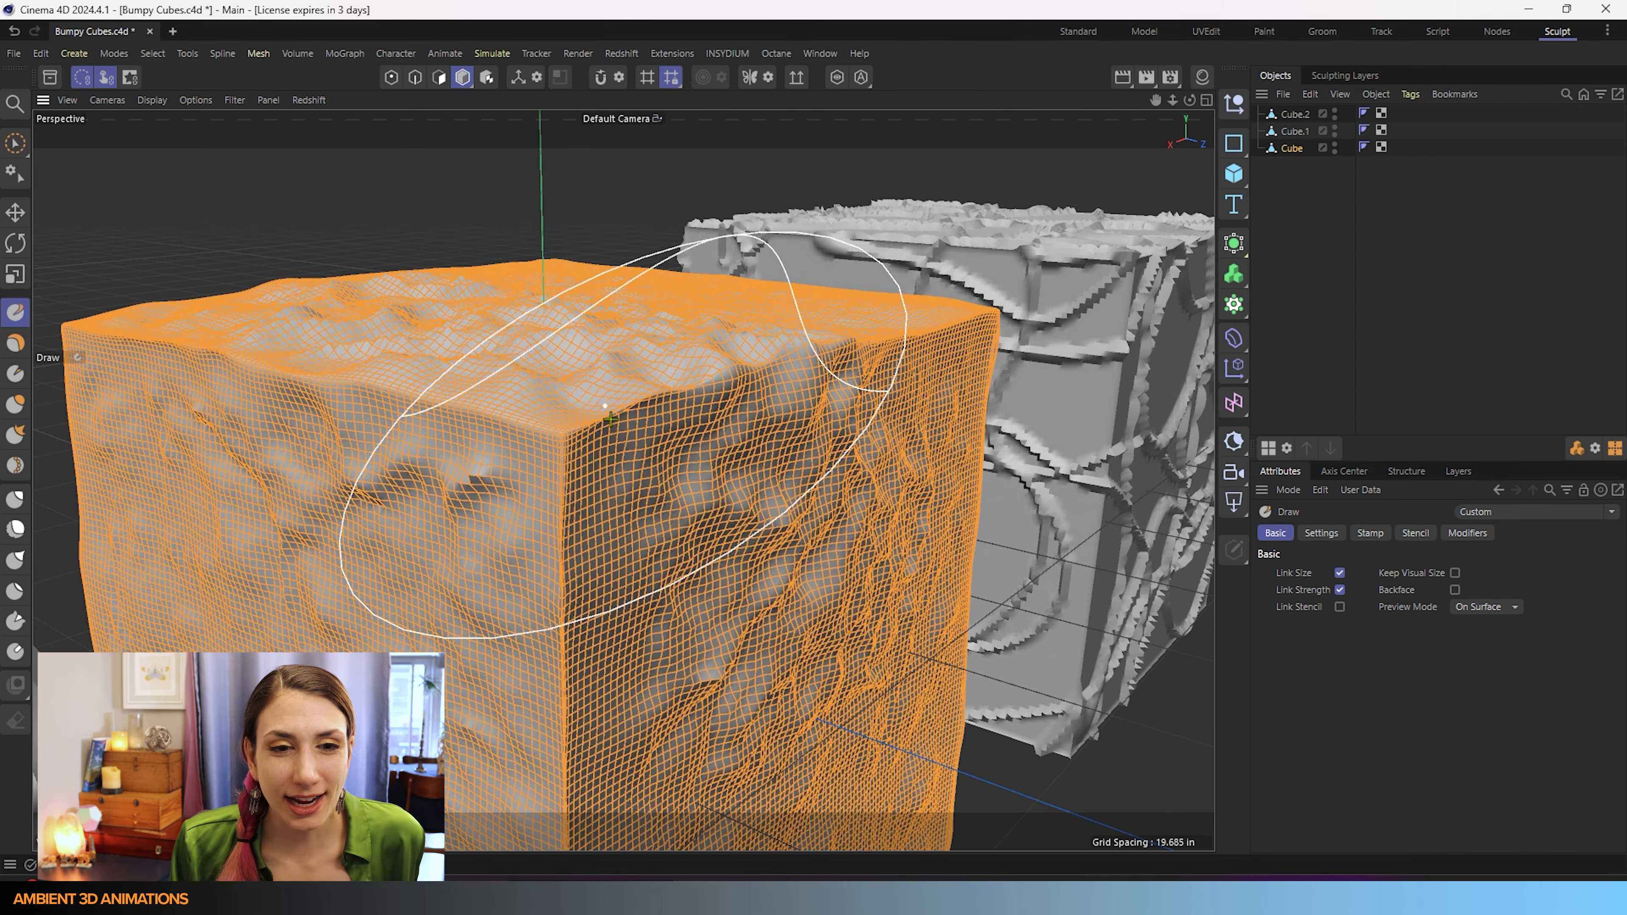
Step: Go inside the middle cube, switch to polygon mode and select a circular patch on its inner wall with Brush Selection at size 220
scroll(606, 410, "up", 8)
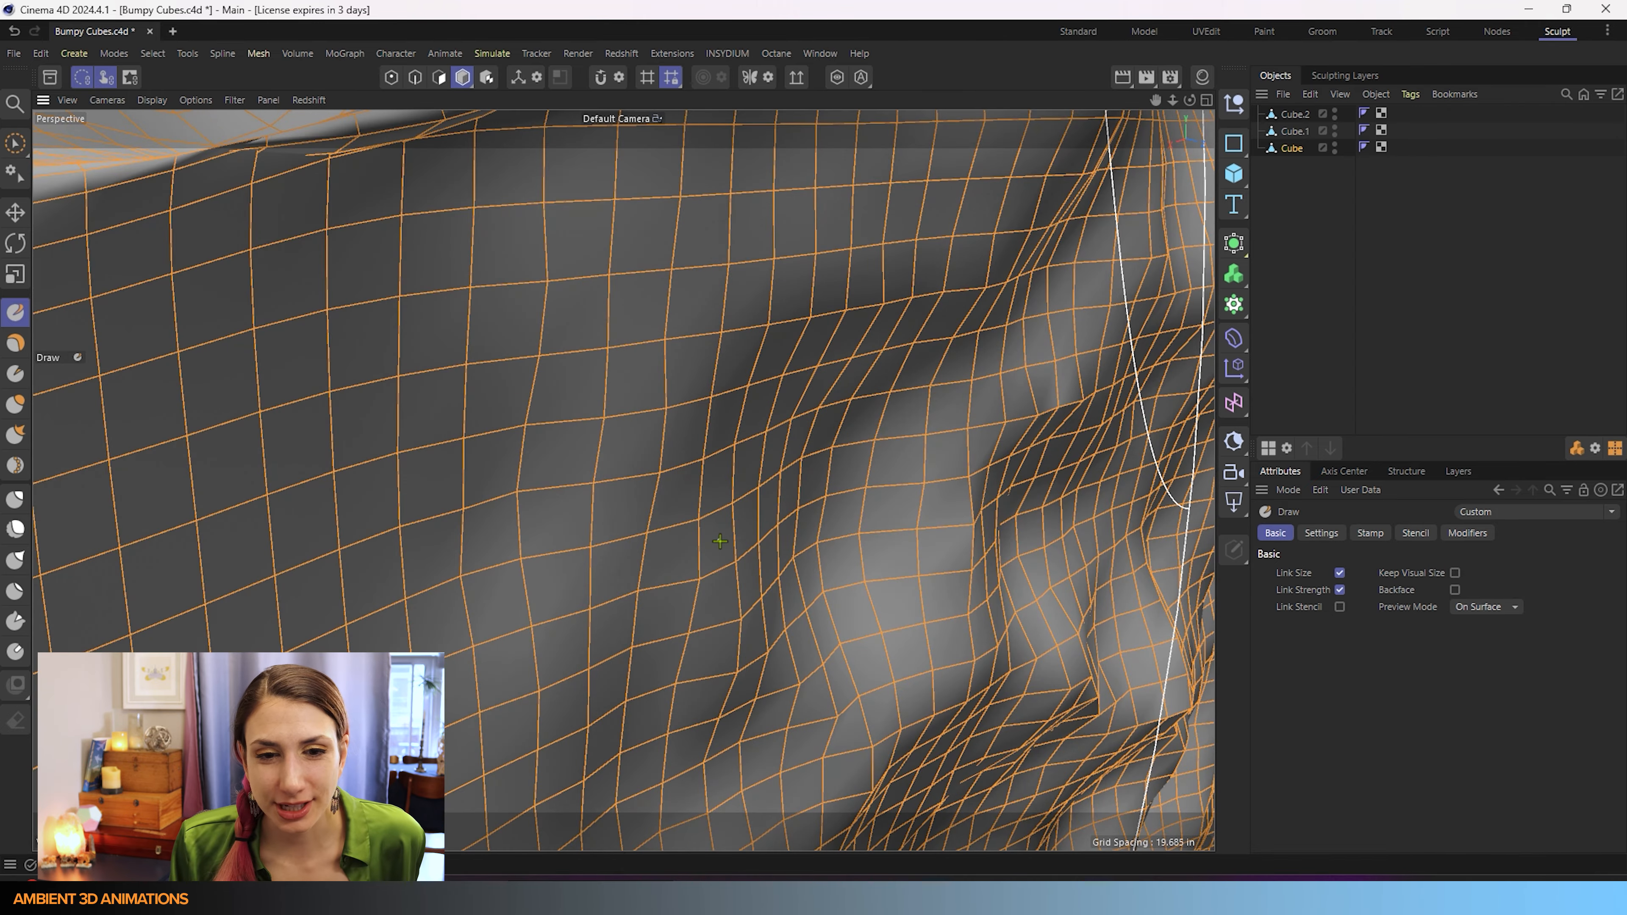
scroll(724, 465, "down", 4)
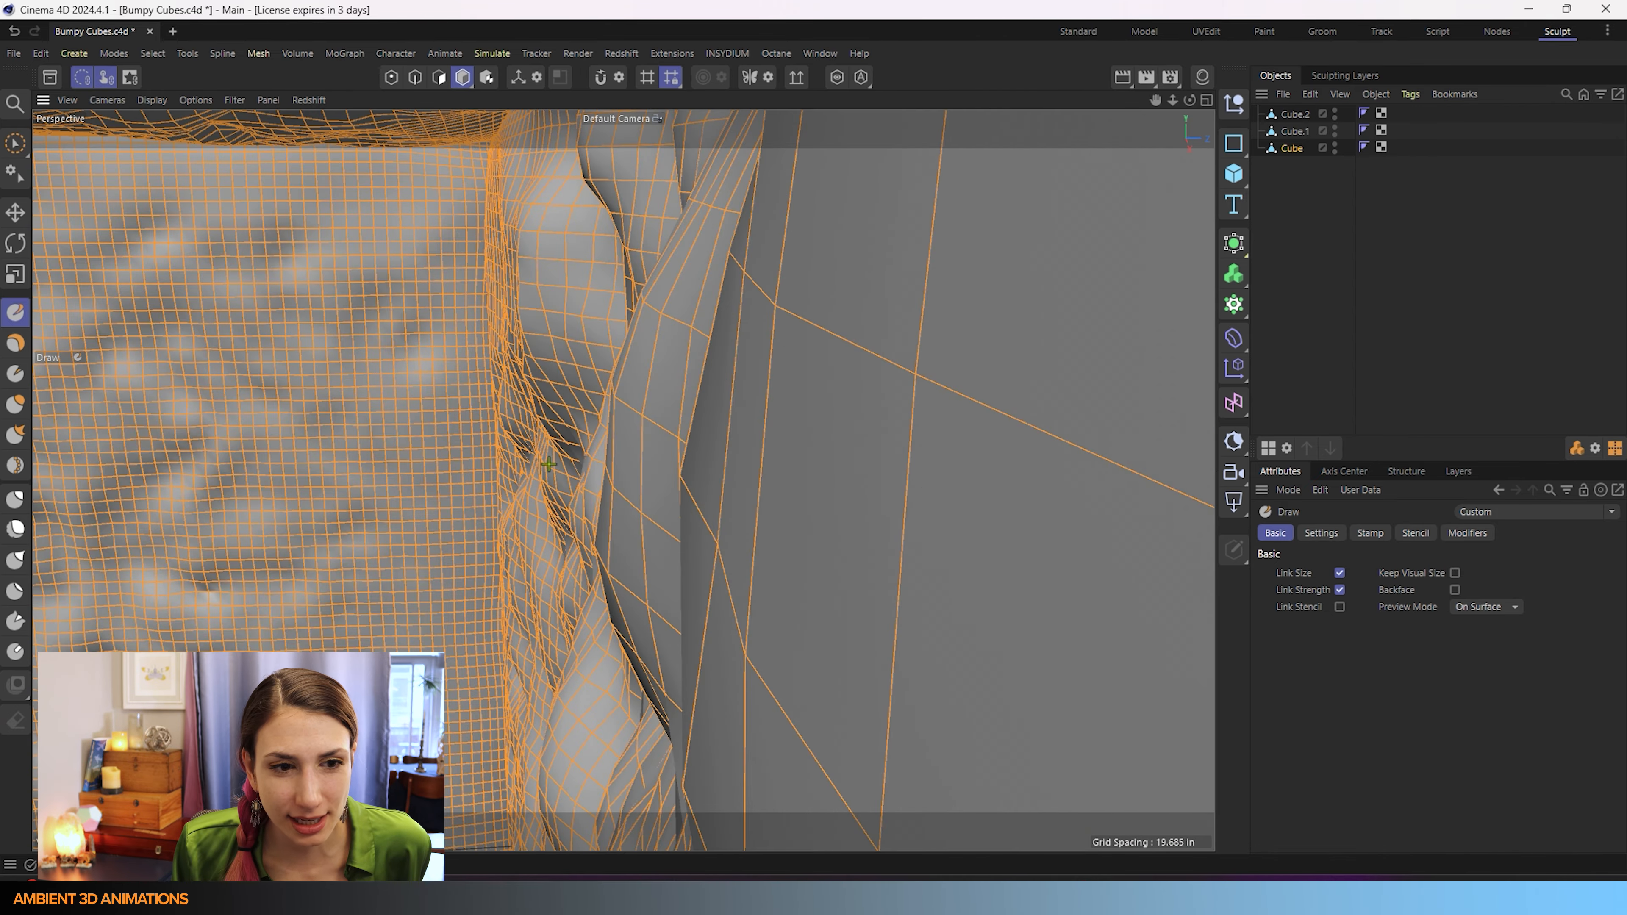
left_click_drag(646, 464, 623, 480, "alt")
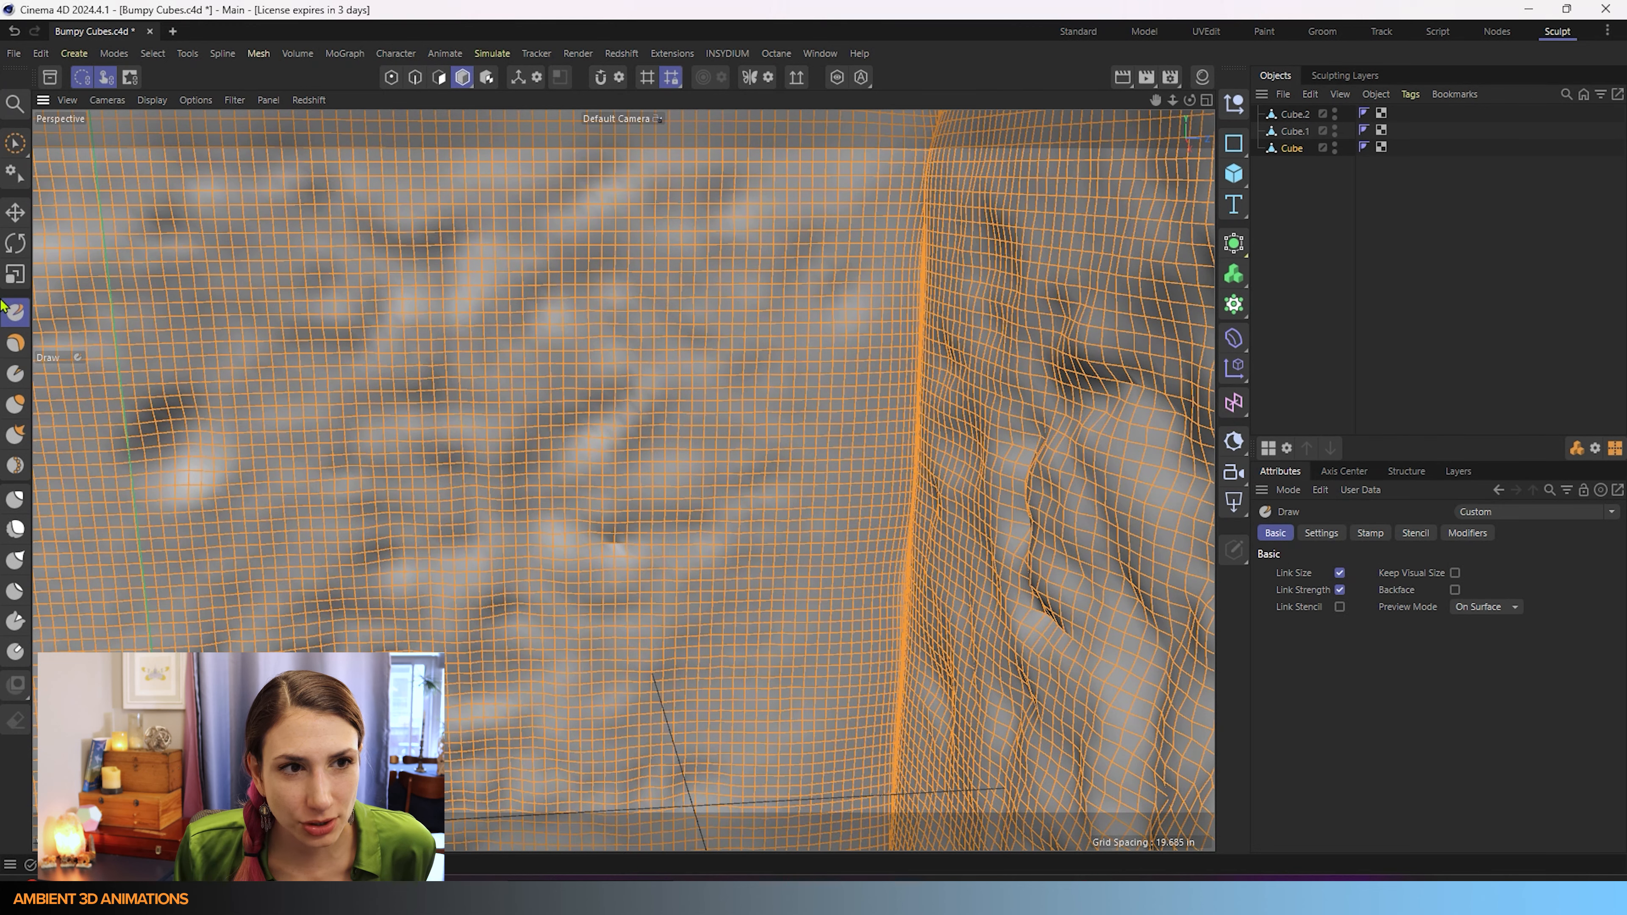
left_click(15, 142)
left_click(439, 77)
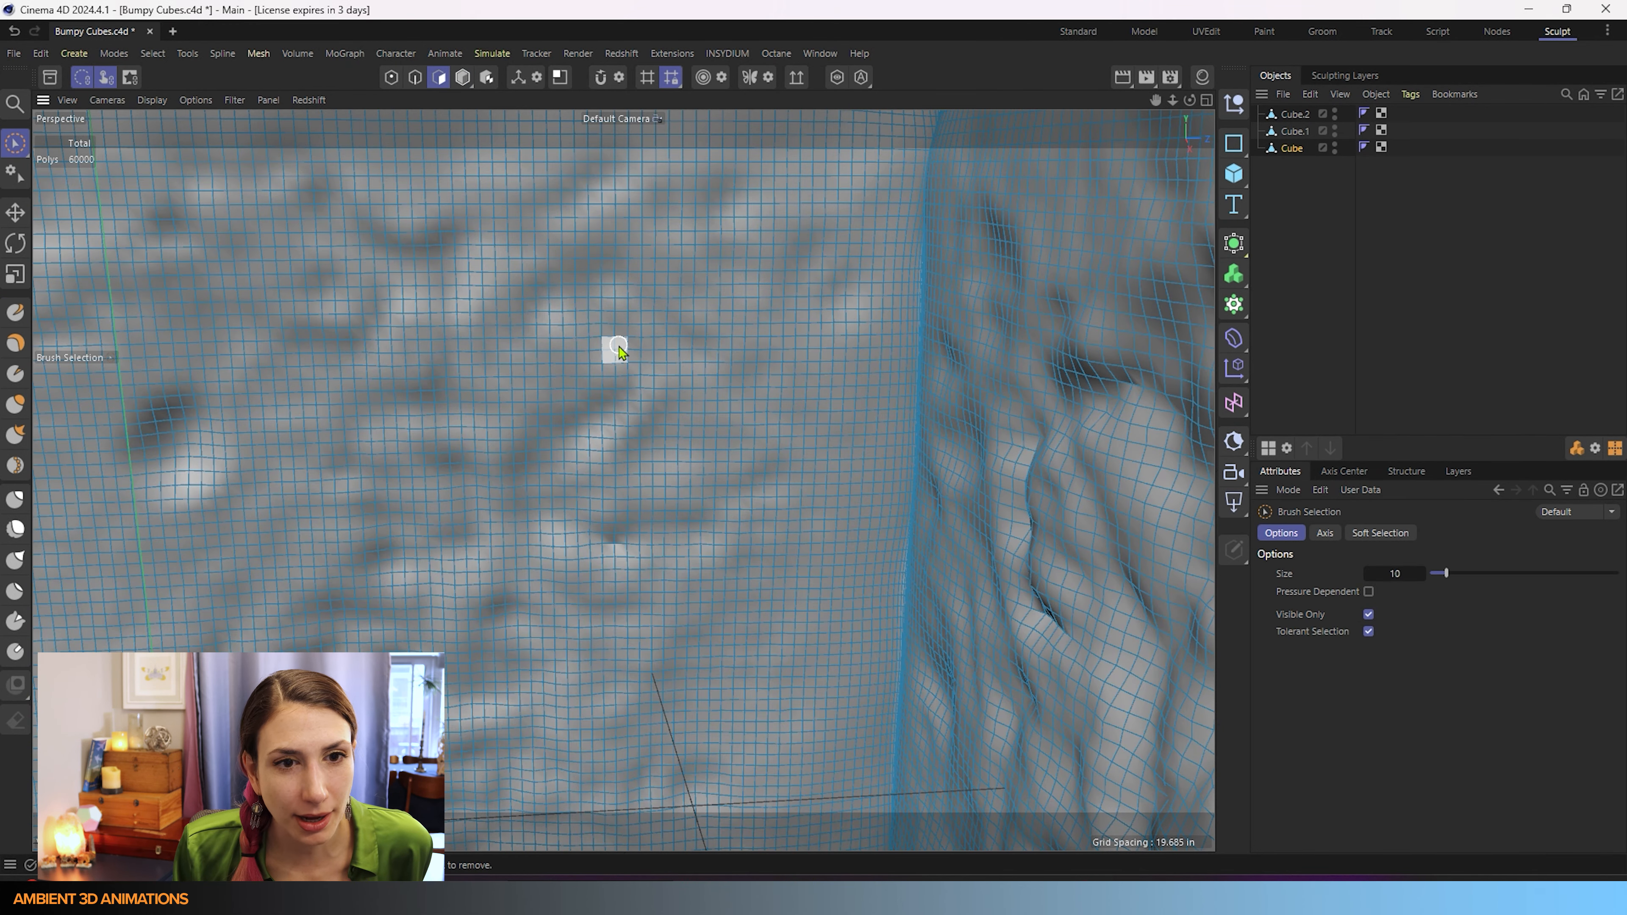
left_click(616, 349)
middle_click_drag(574, 352, 616, 342)
left_click(610, 362)
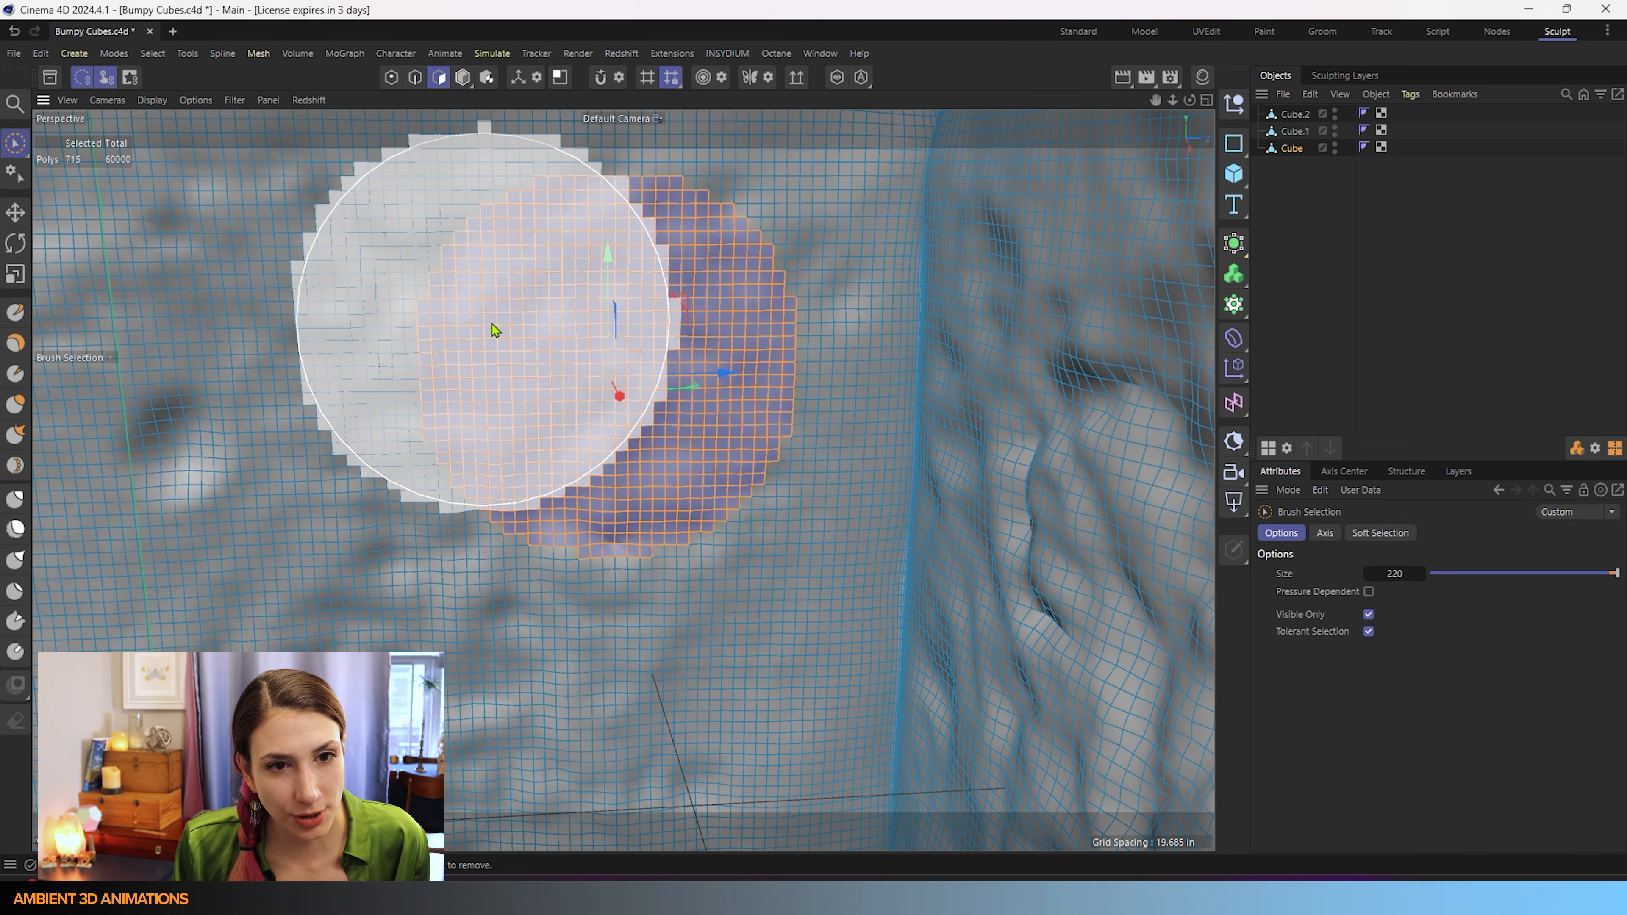
Step: Clear the polygon selection on the middle cube and return the view to its inner wall
mouse_move(536, 565)
left_mouse_down("alt")
mouse_move(182, 582)
mouse_move(561, 558)
left_mouse_up("alt")
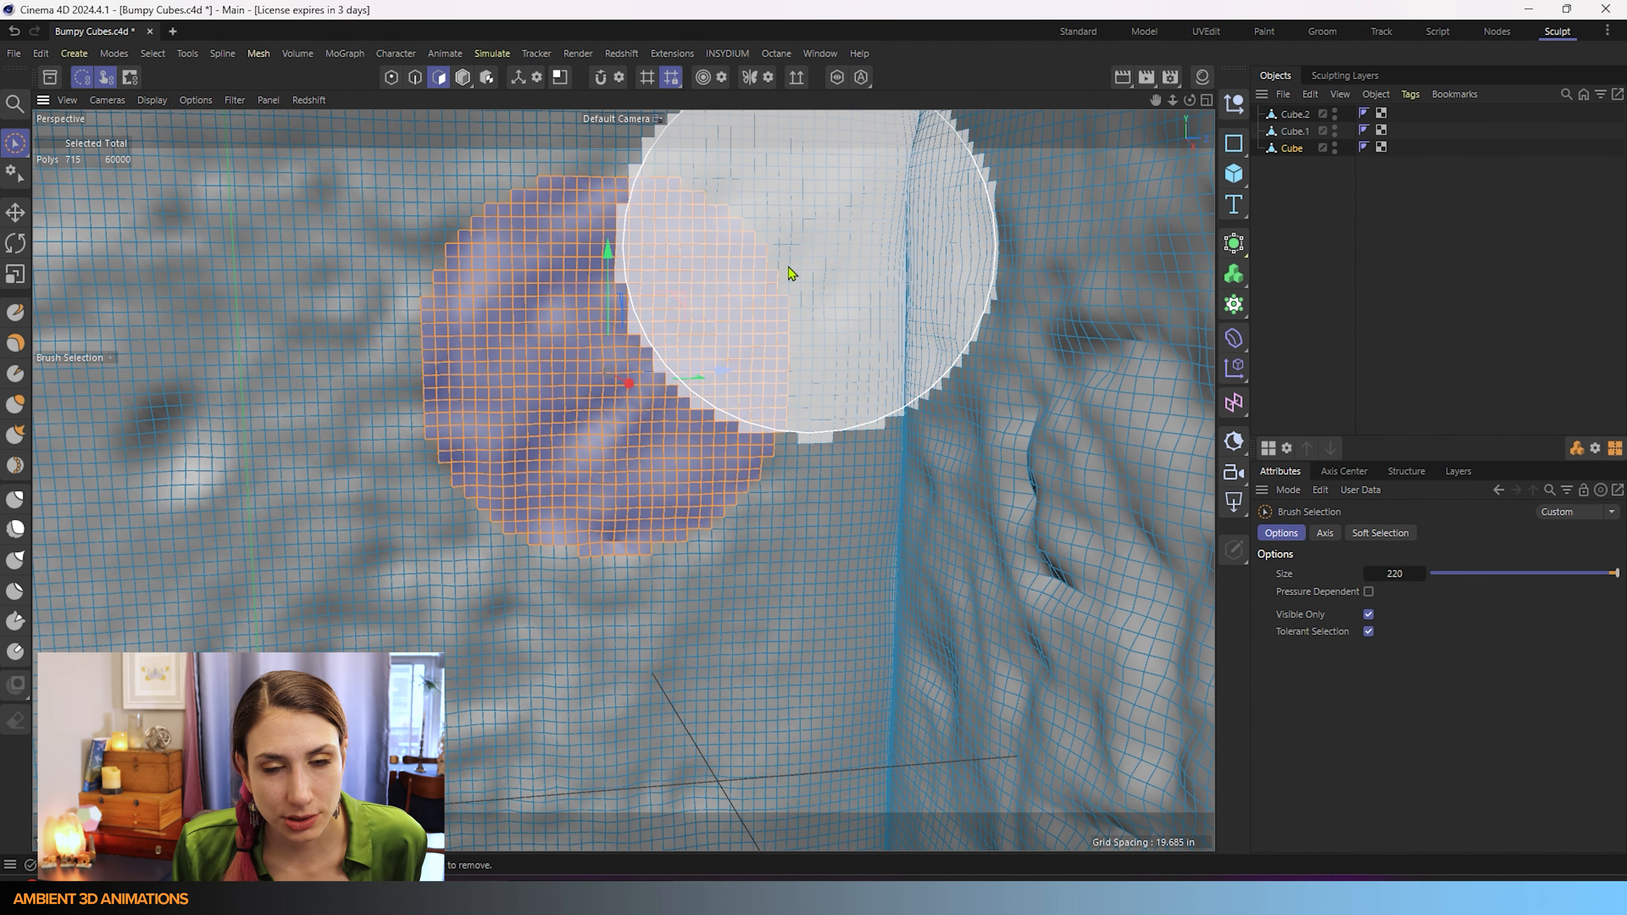
middle_click_drag(724, 310, 36, 320, "alt")
left_click(817, 303)
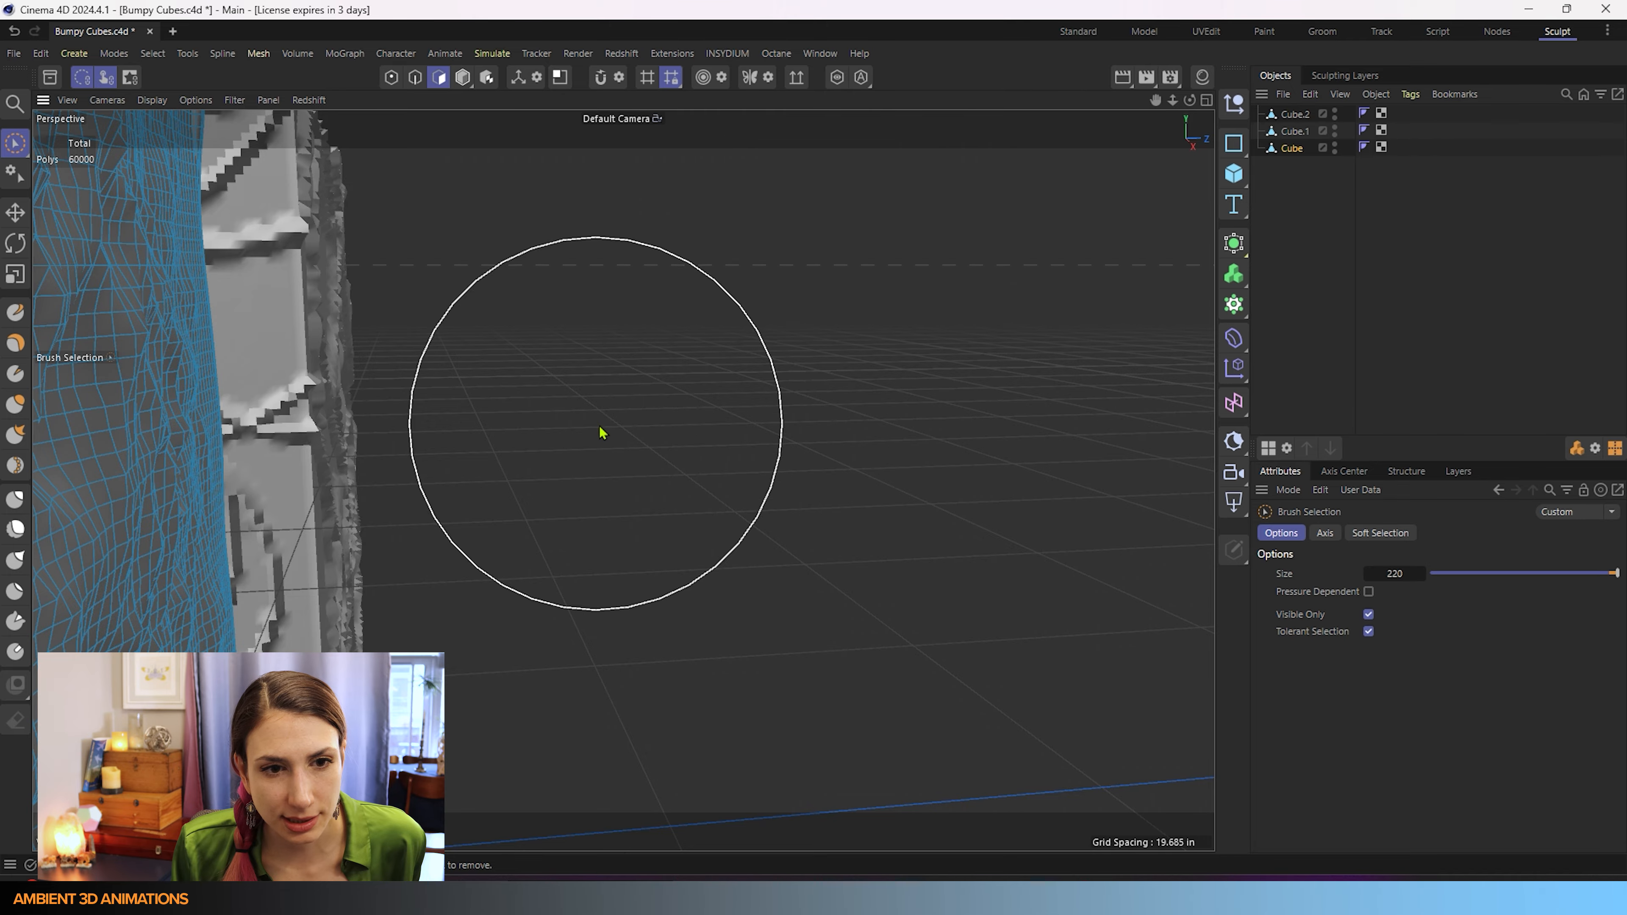
left_click_drag(598, 425, 1345, 442, "alt")
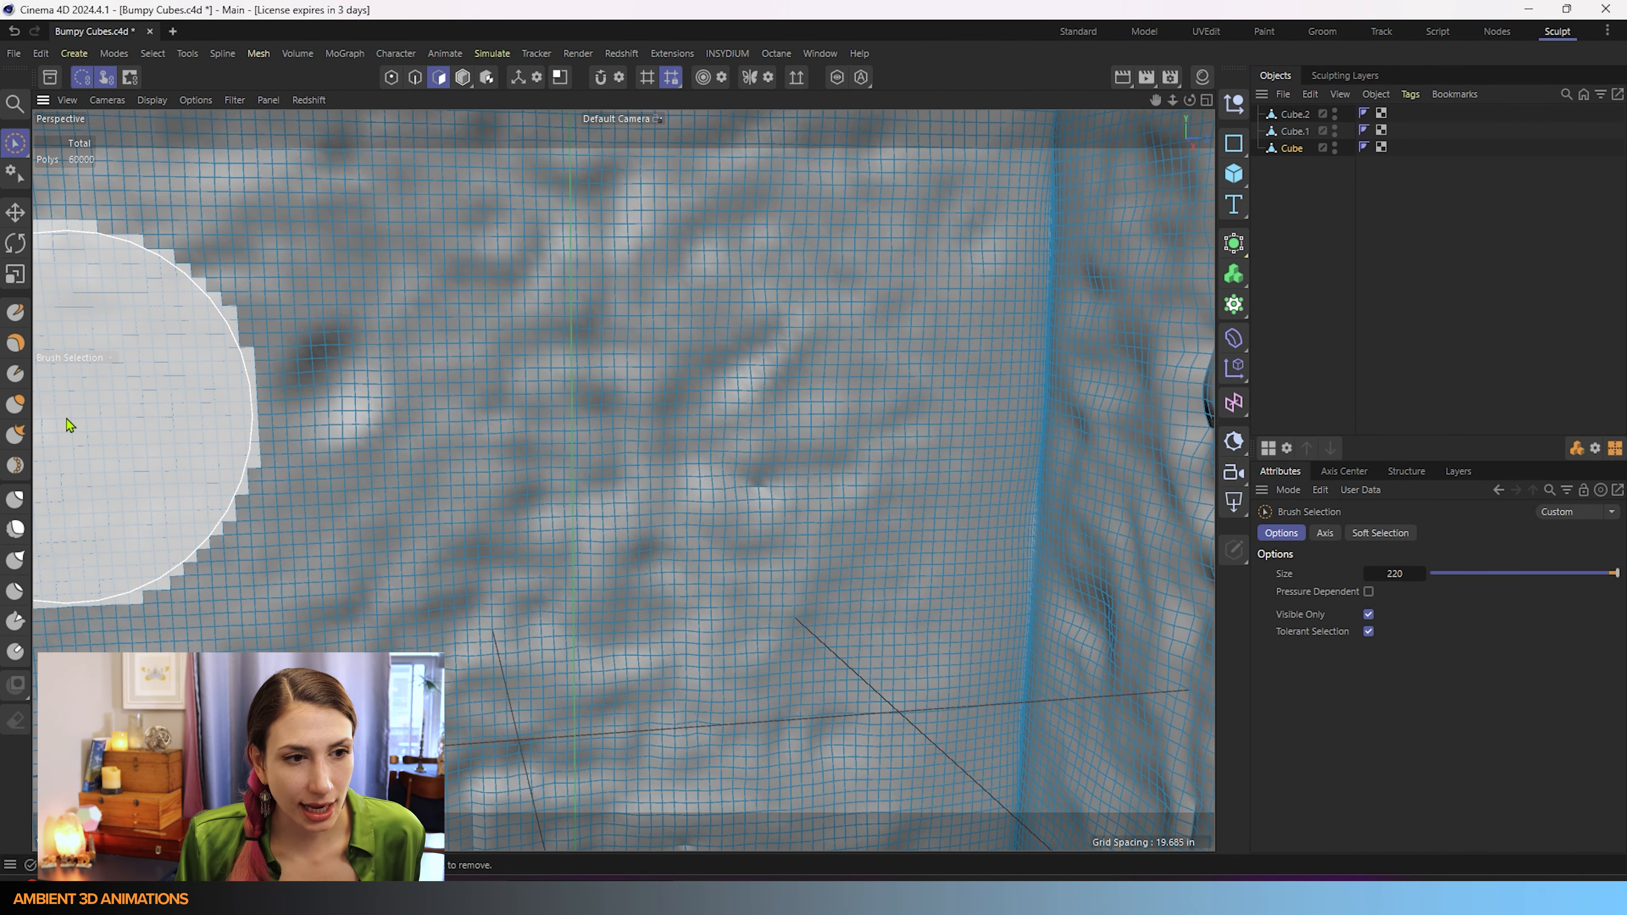
Step: Enable Backface for the Smooth brush and smooth the bumps on the middle cube's inner wall
left_click(16, 529)
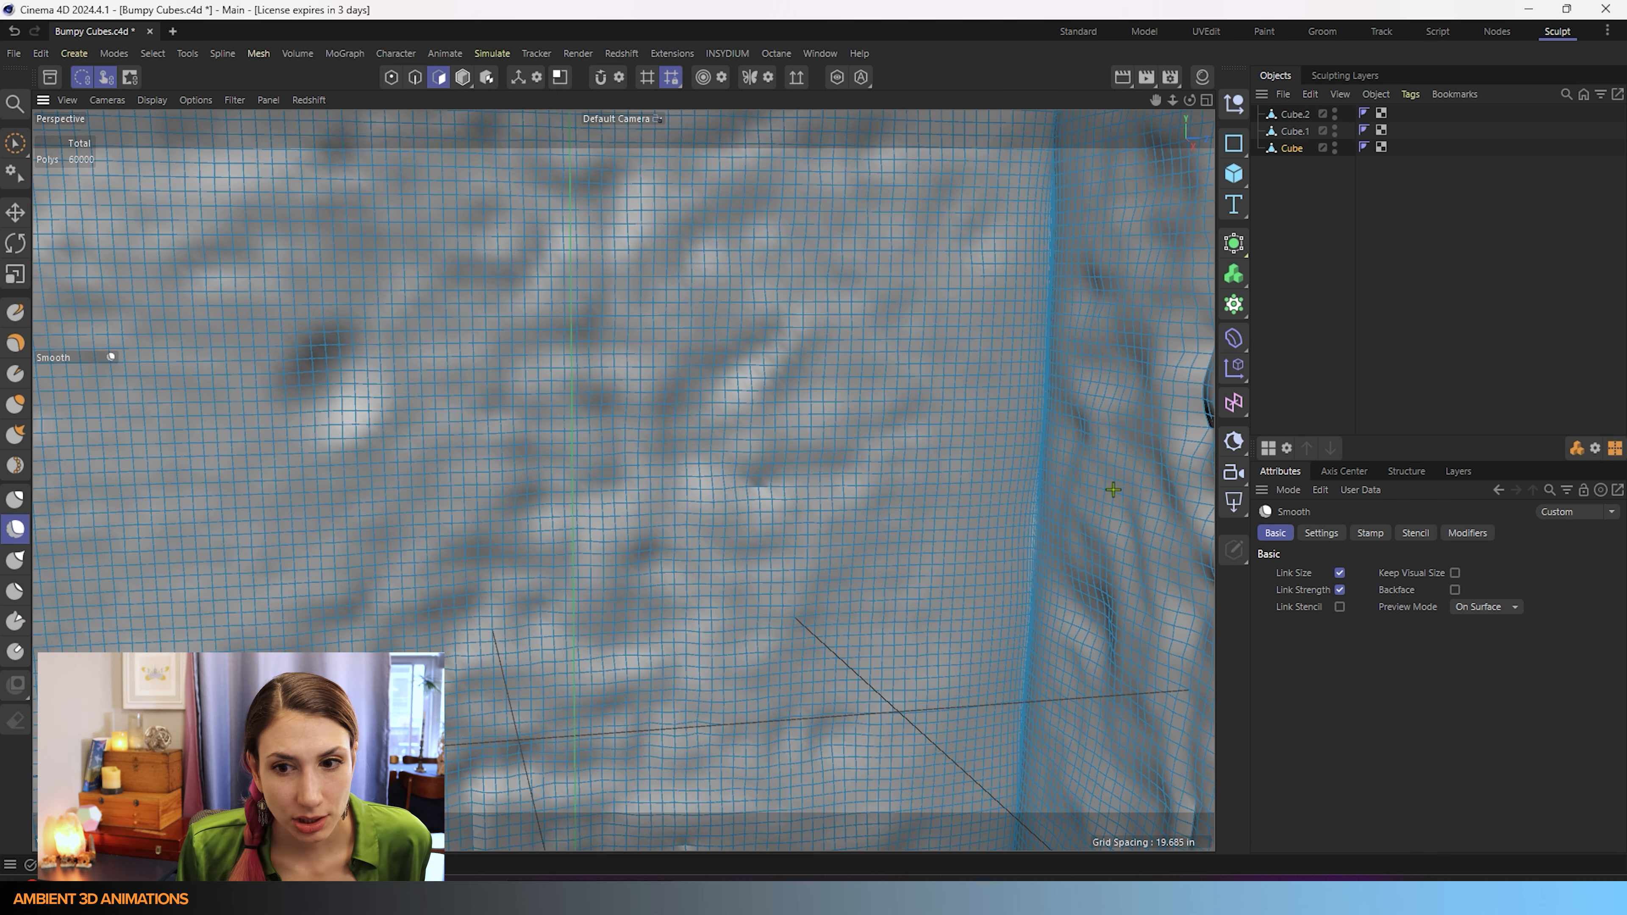
left_click(1294, 132)
left_click(1292, 147)
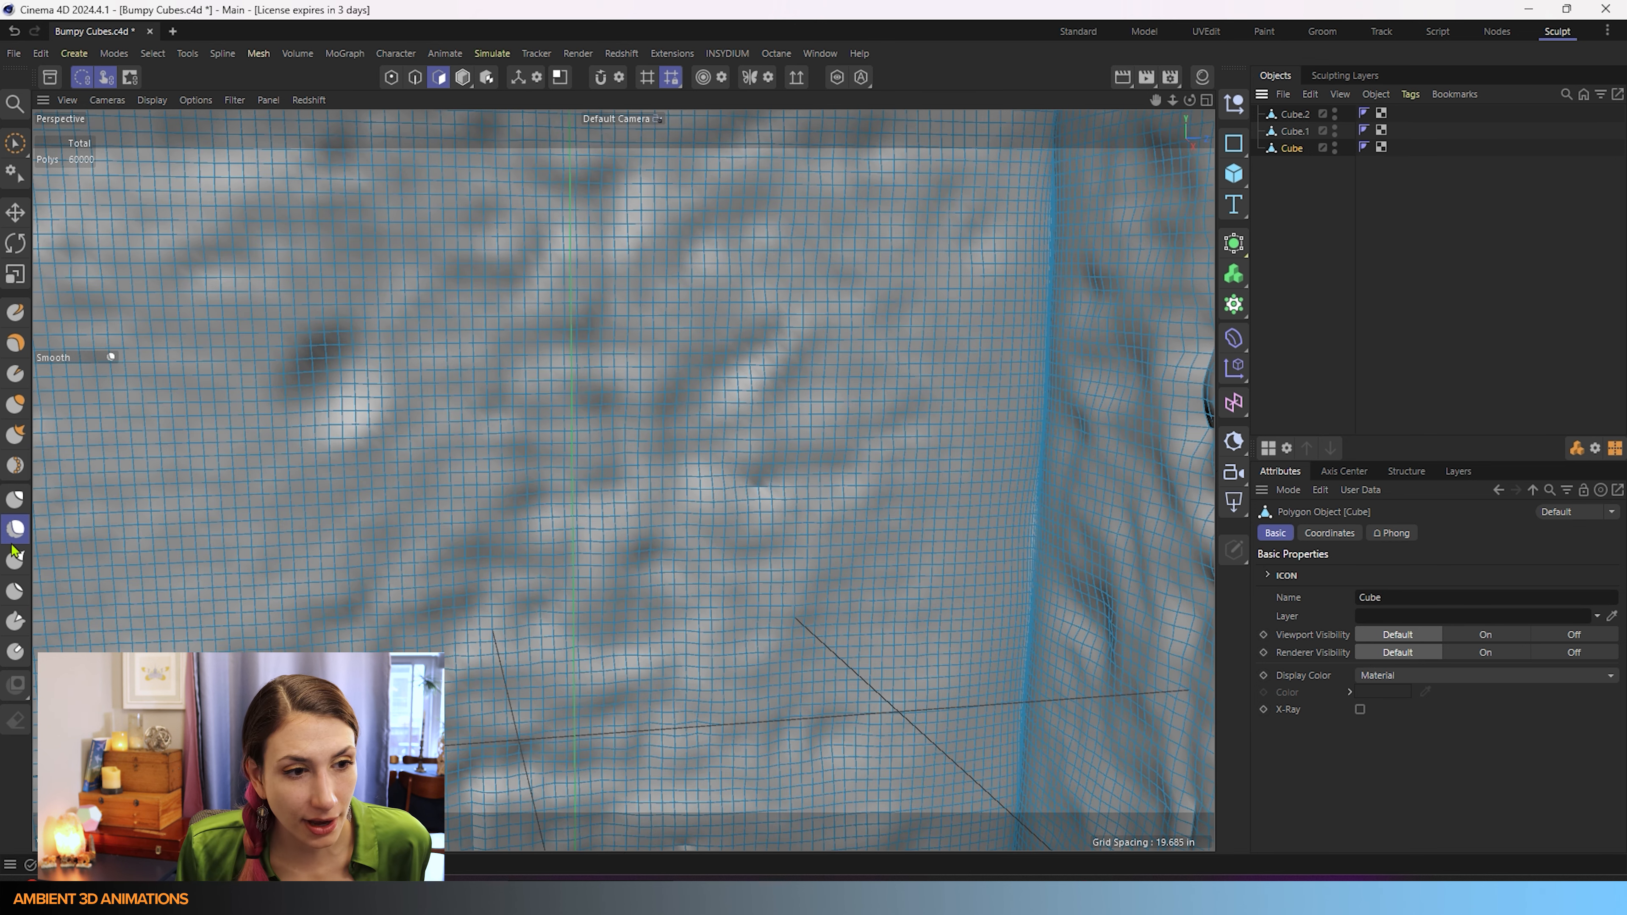
left_click(16, 527)
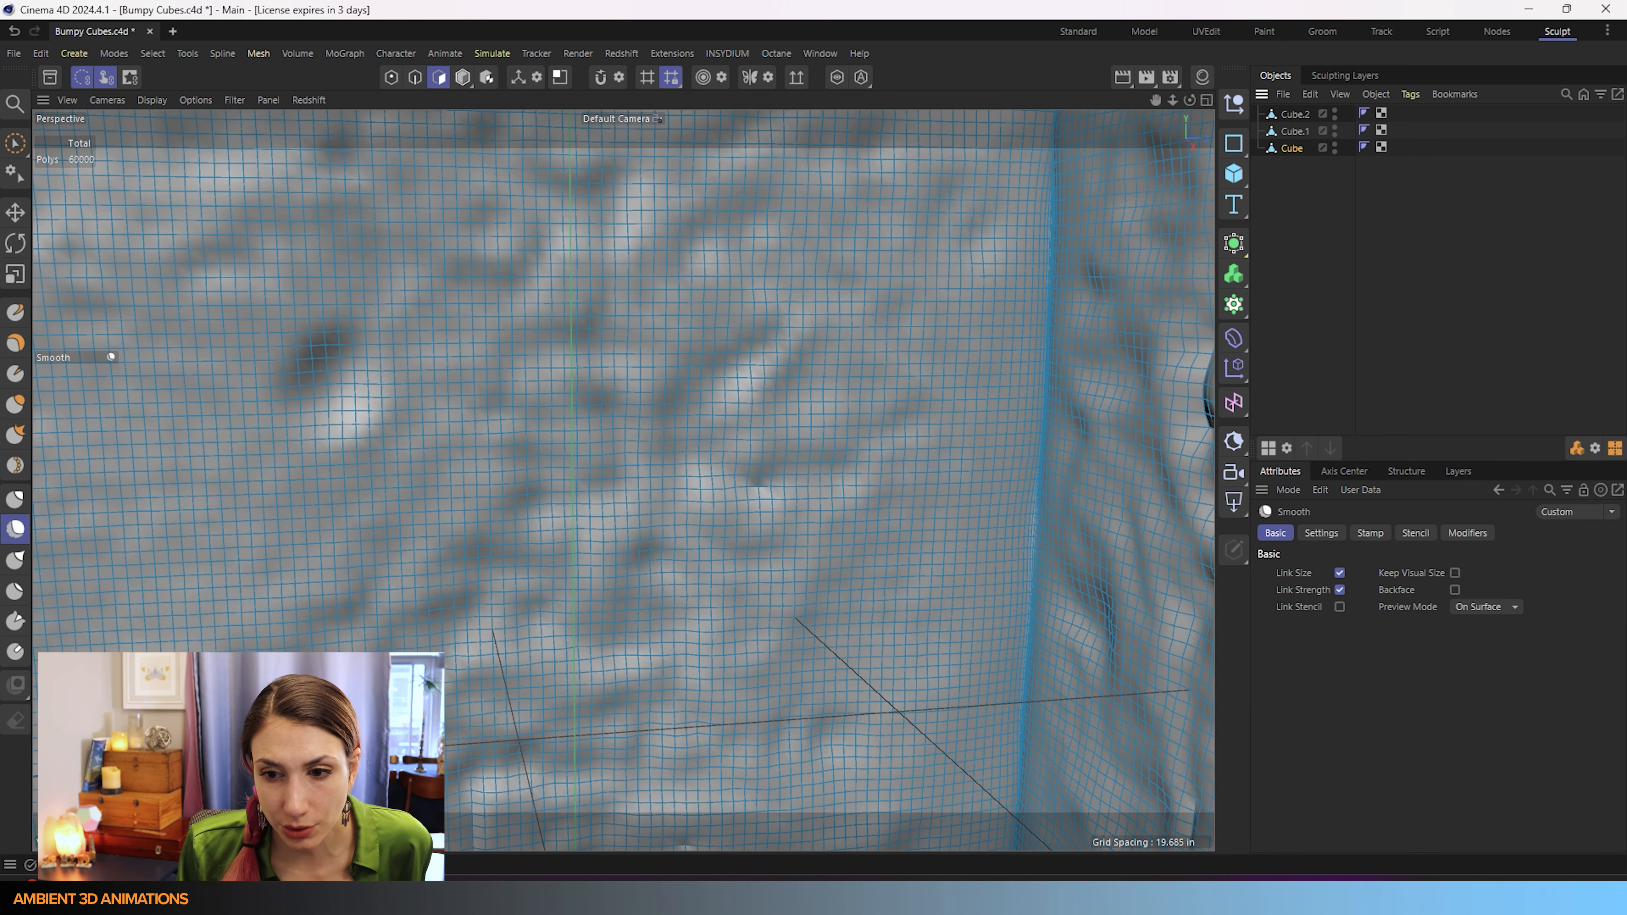
left_click(1455, 590)
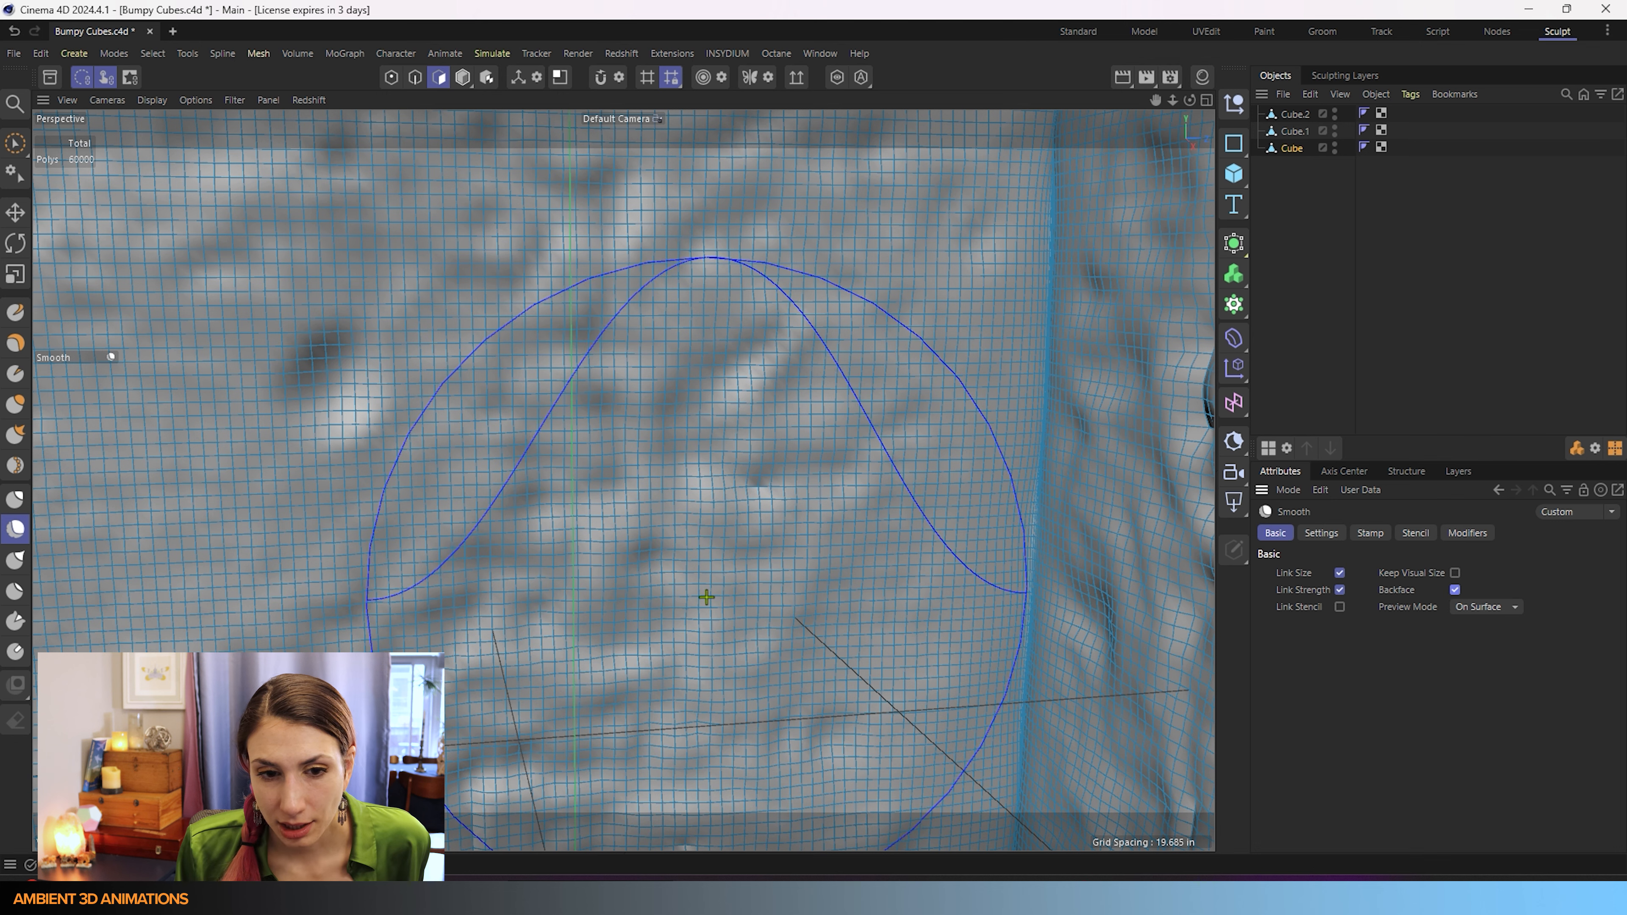
left_click_drag(615, 436, 669, 485)
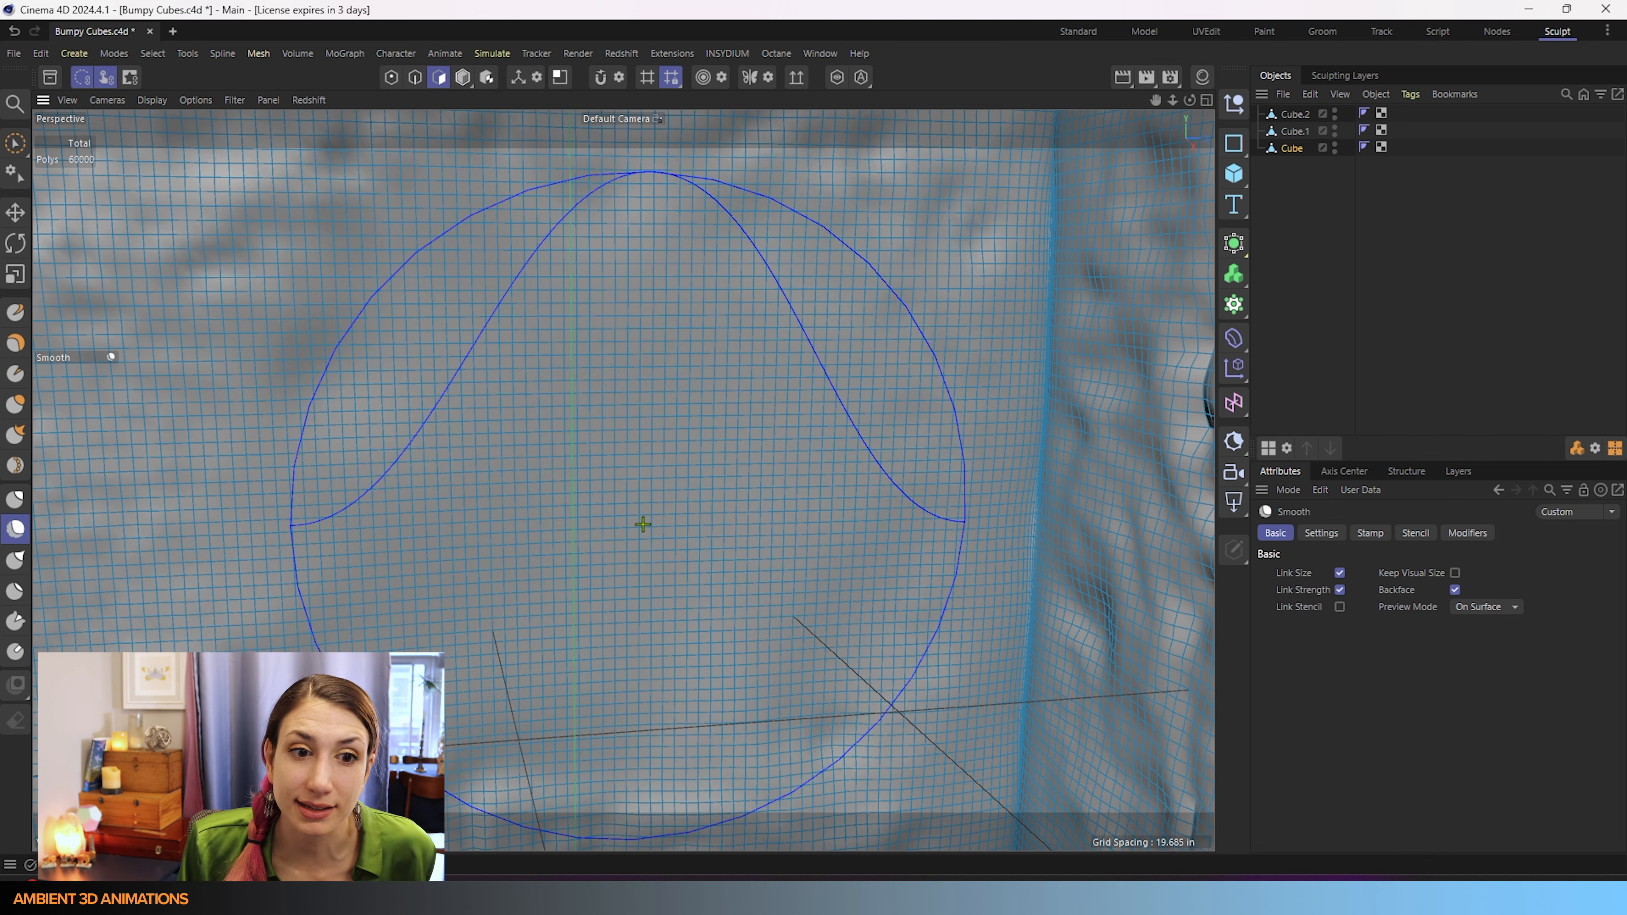
Step: Set the Smooth brush's Preview Mode to Screen and inspect the brush outline over the middle cube's outer faces
left_click_drag(666, 517, 230, 536, "alt")
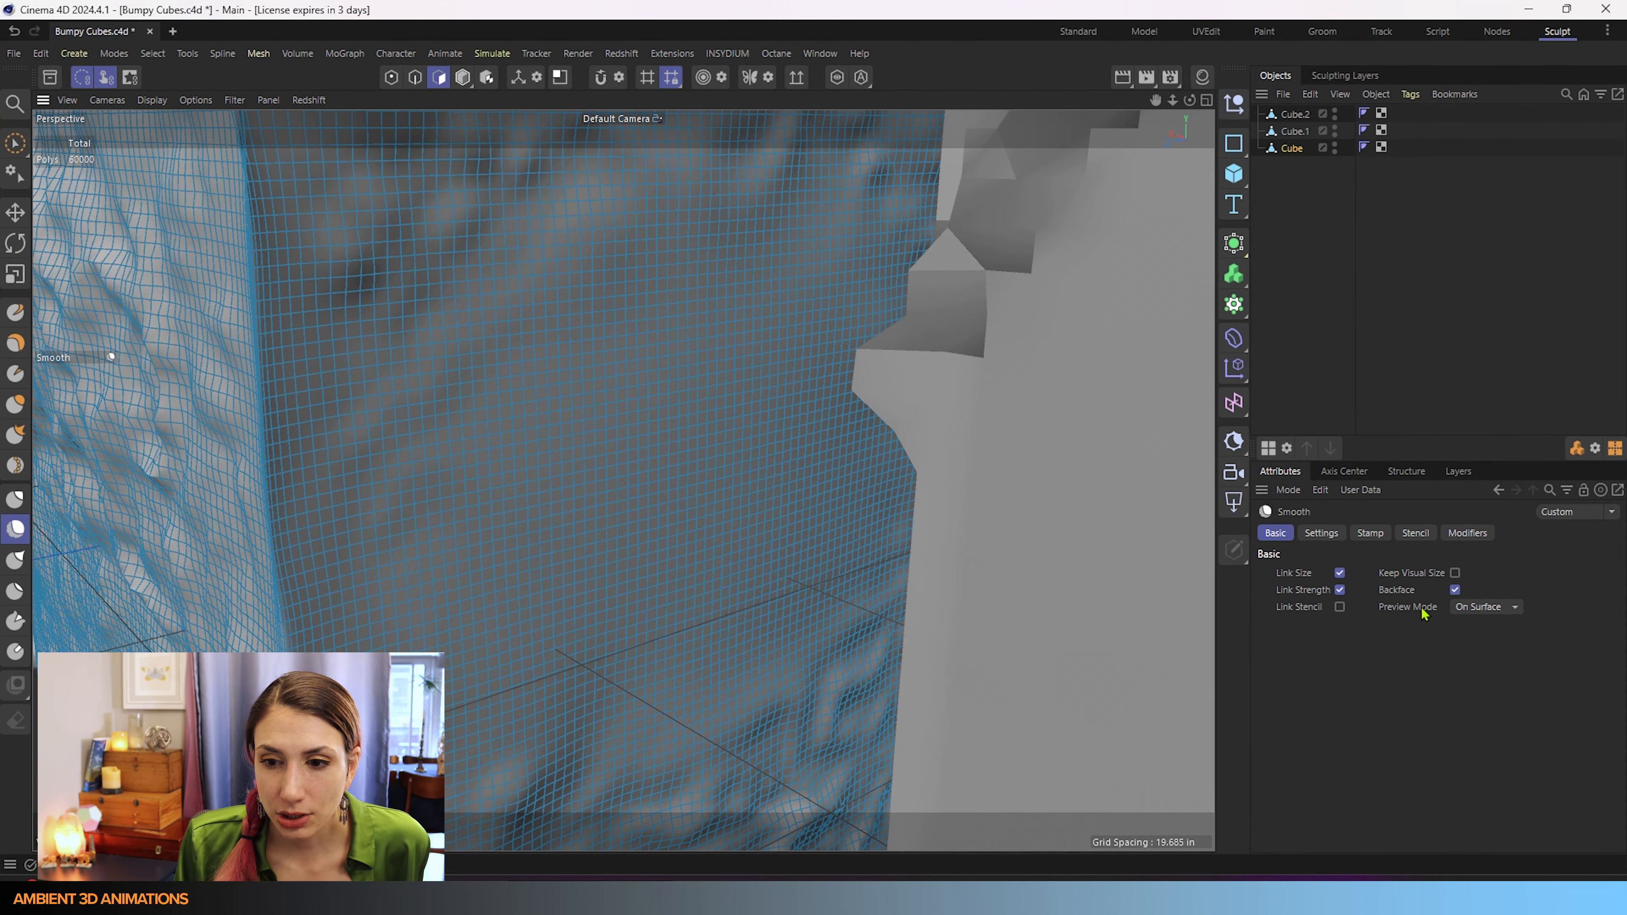
scroll(431, 556, "down", 8)
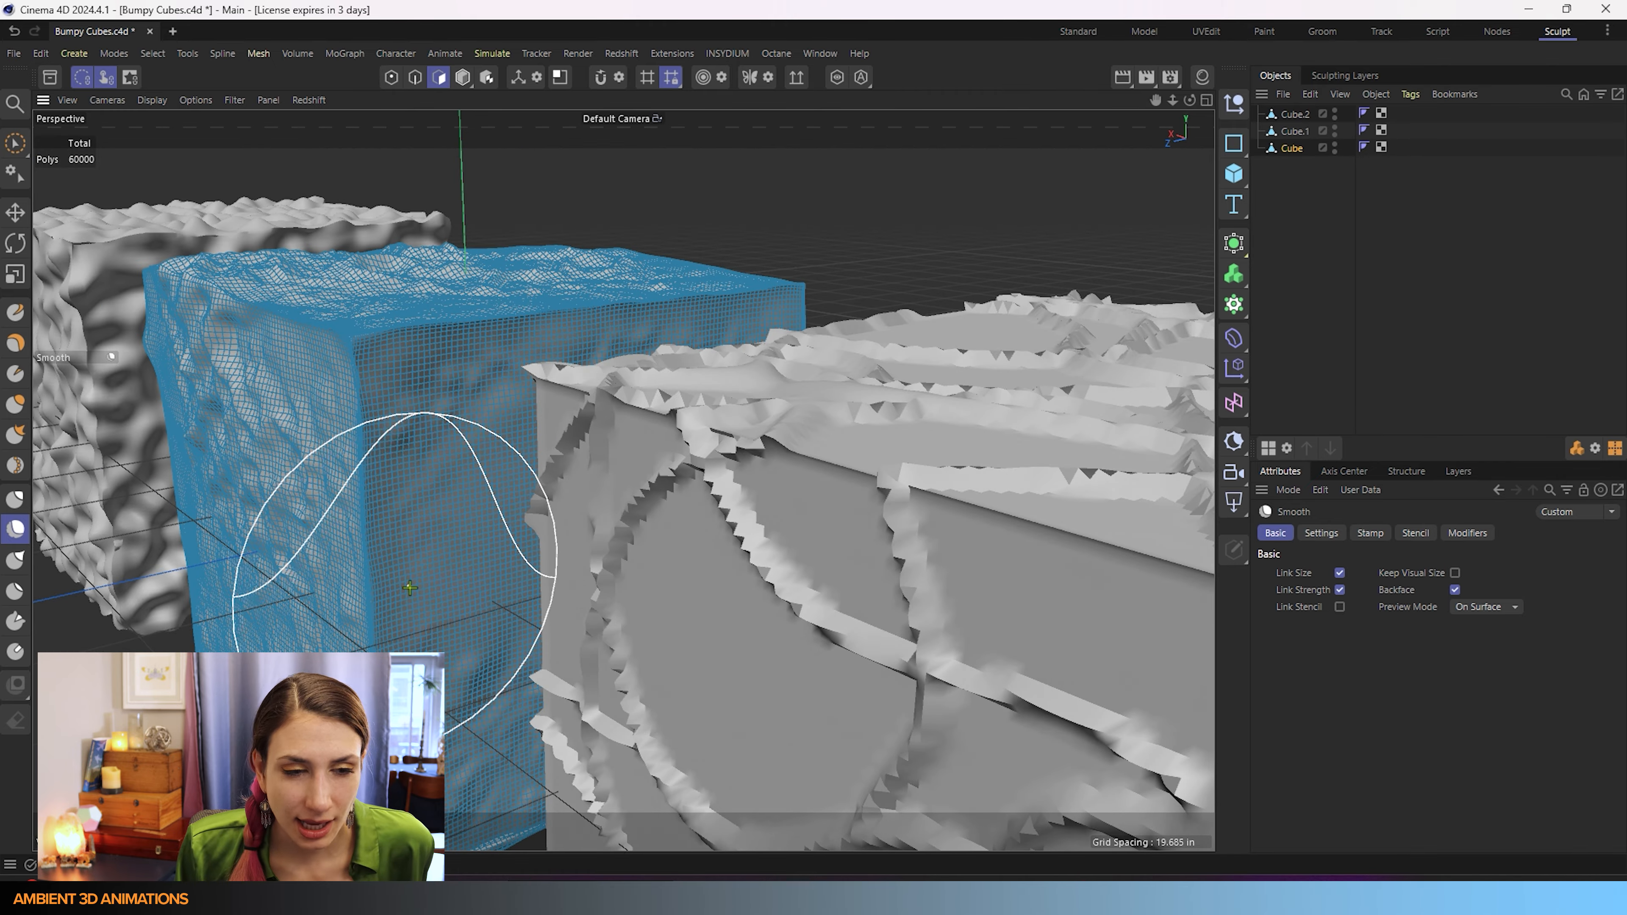
left_click_drag(415, 595, 538, 589, "alt")
left_click_drag(621, 480, 705, 577, "alt")
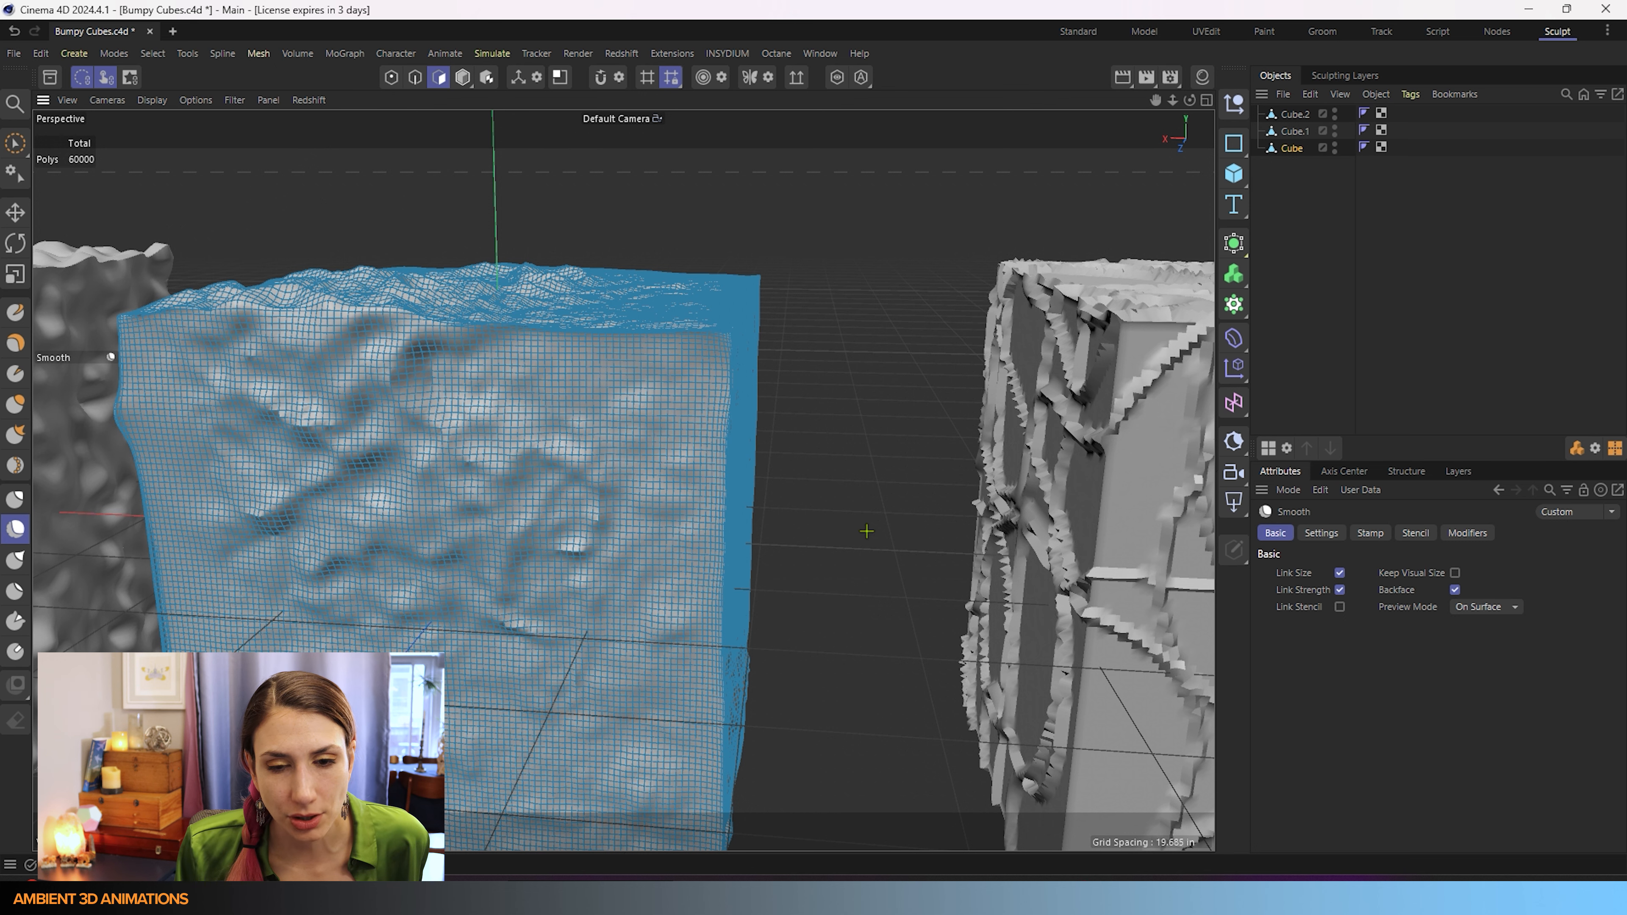
left_click(1502, 607)
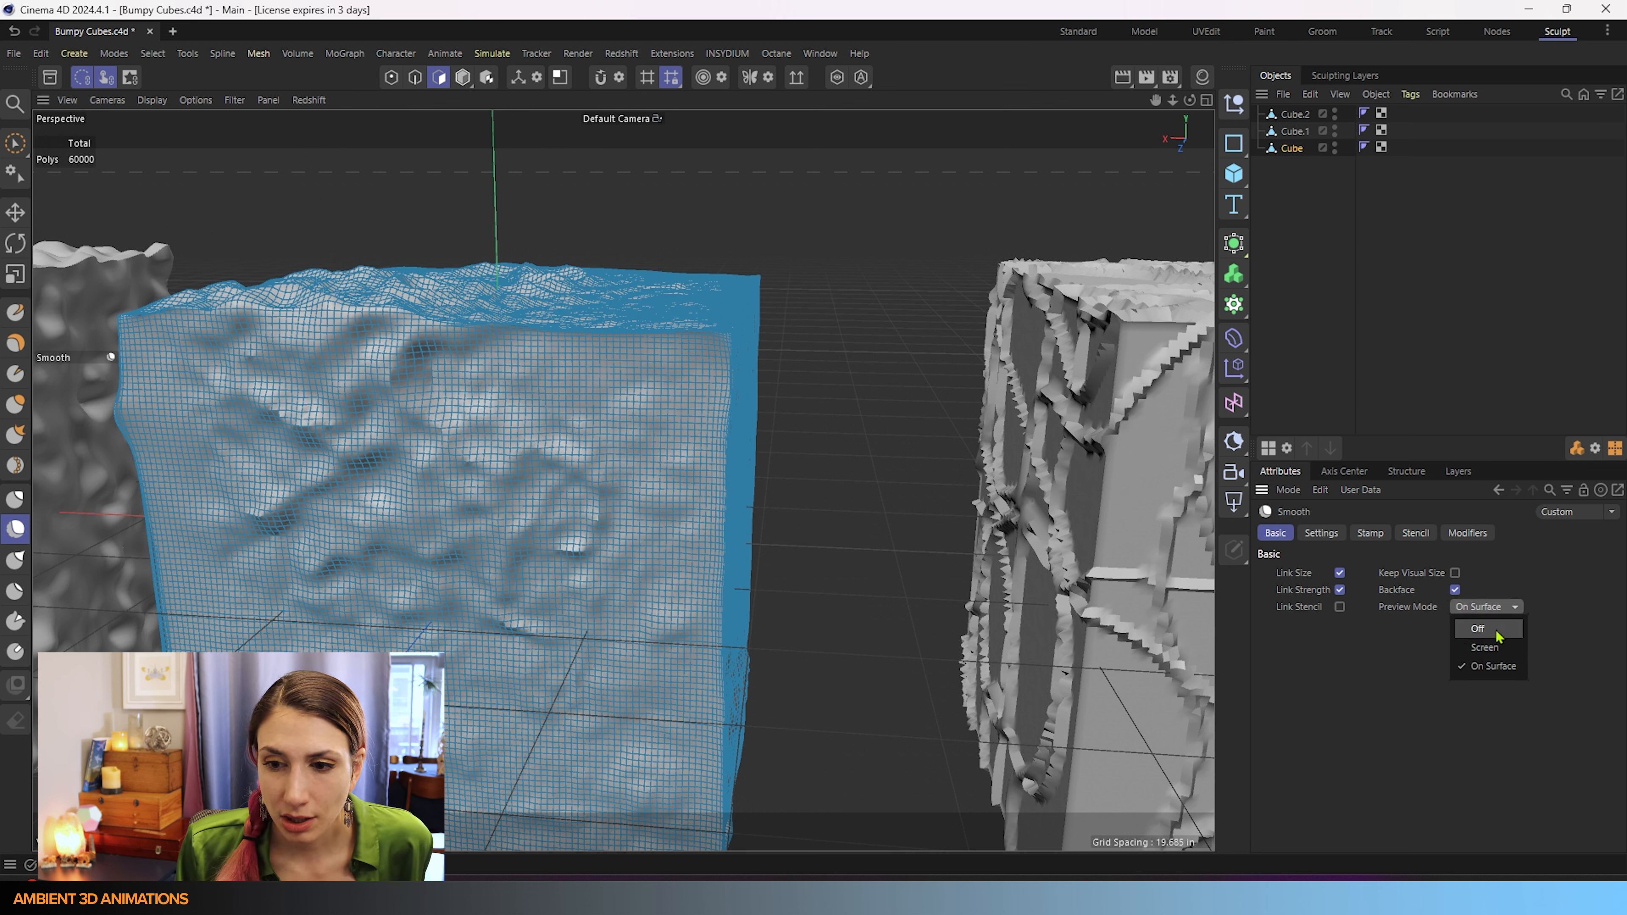
left_click(1484, 647)
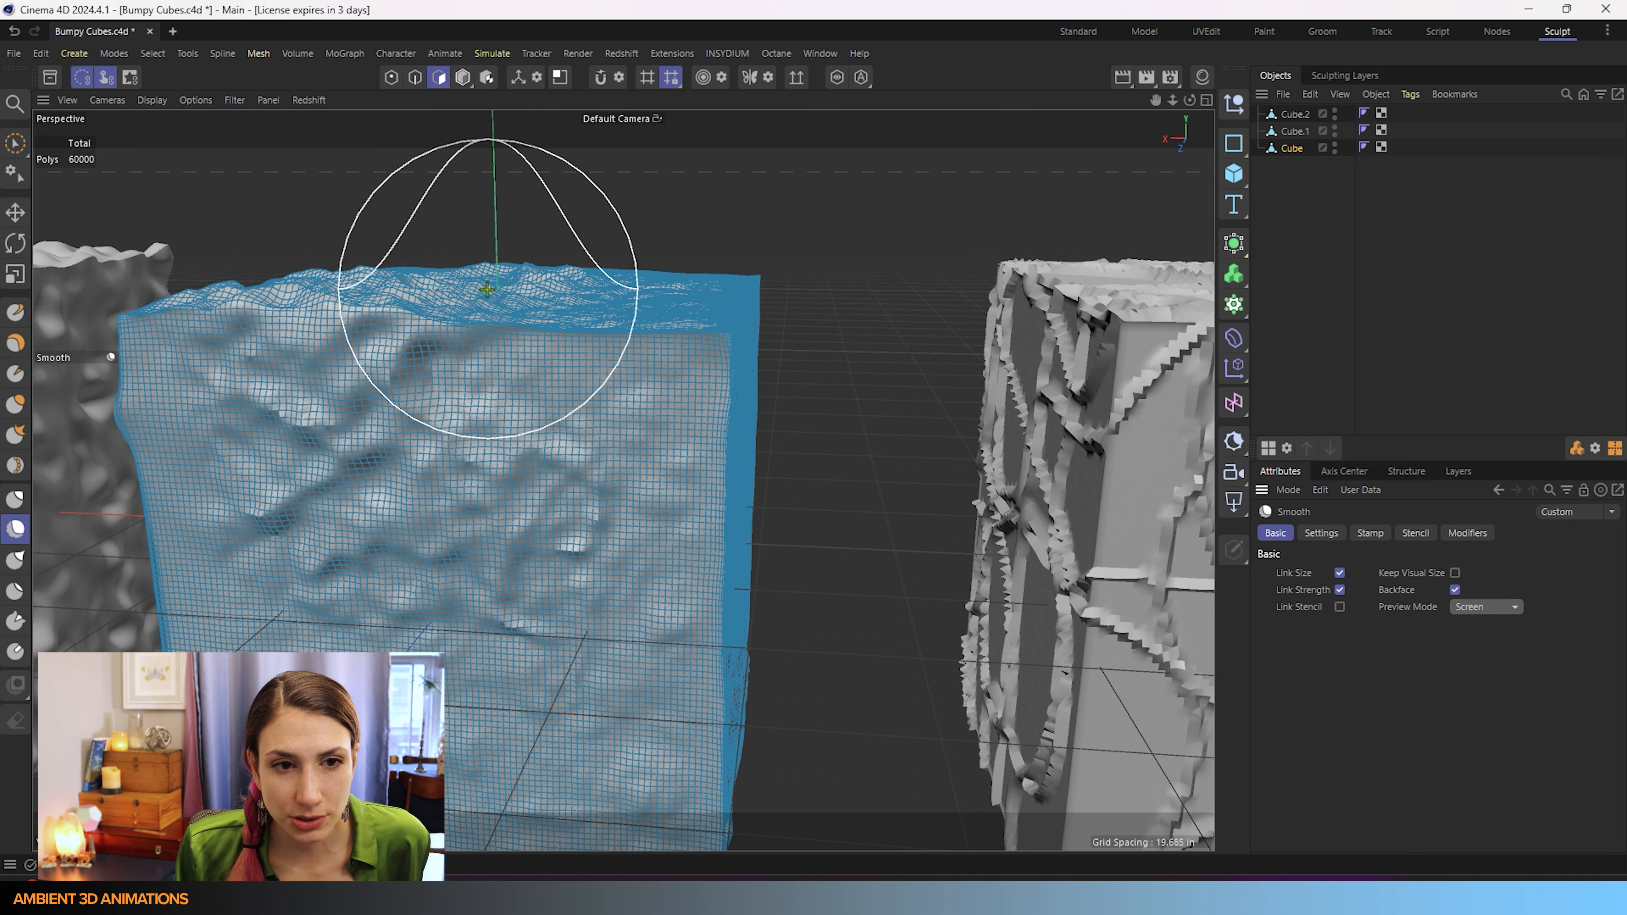
scroll(663, 535, "down", 3)
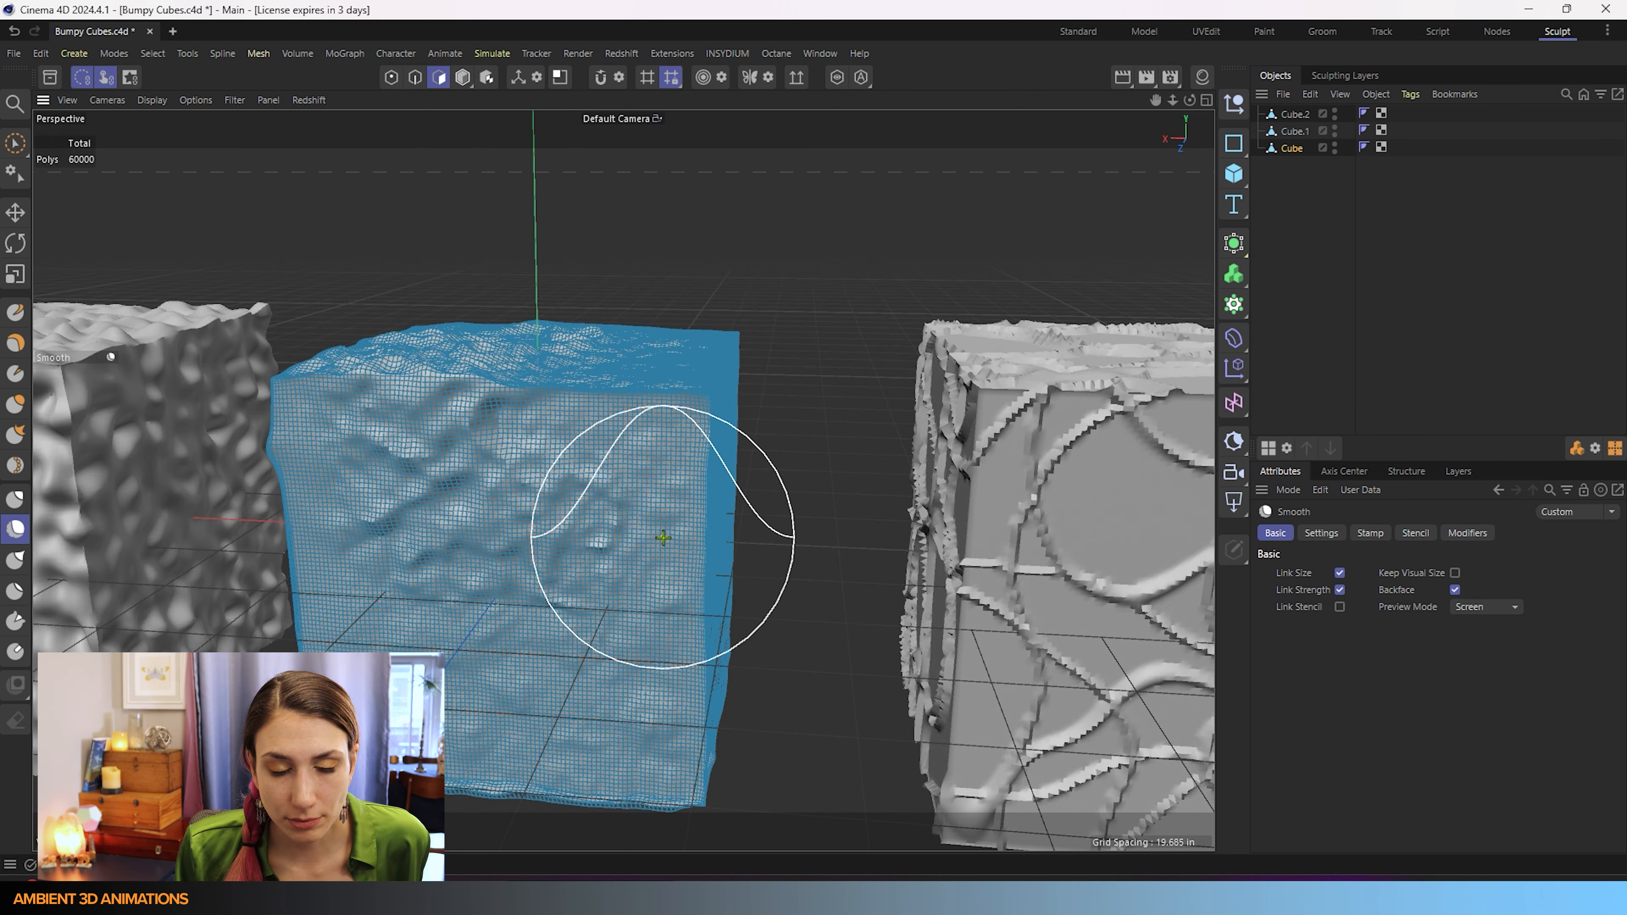
left_click_drag(567, 571, 581, 568, "alt")
middle_click_drag(581, 569, 747, 550, "alt")
left_click_drag(748, 550, 754, 541, "alt")
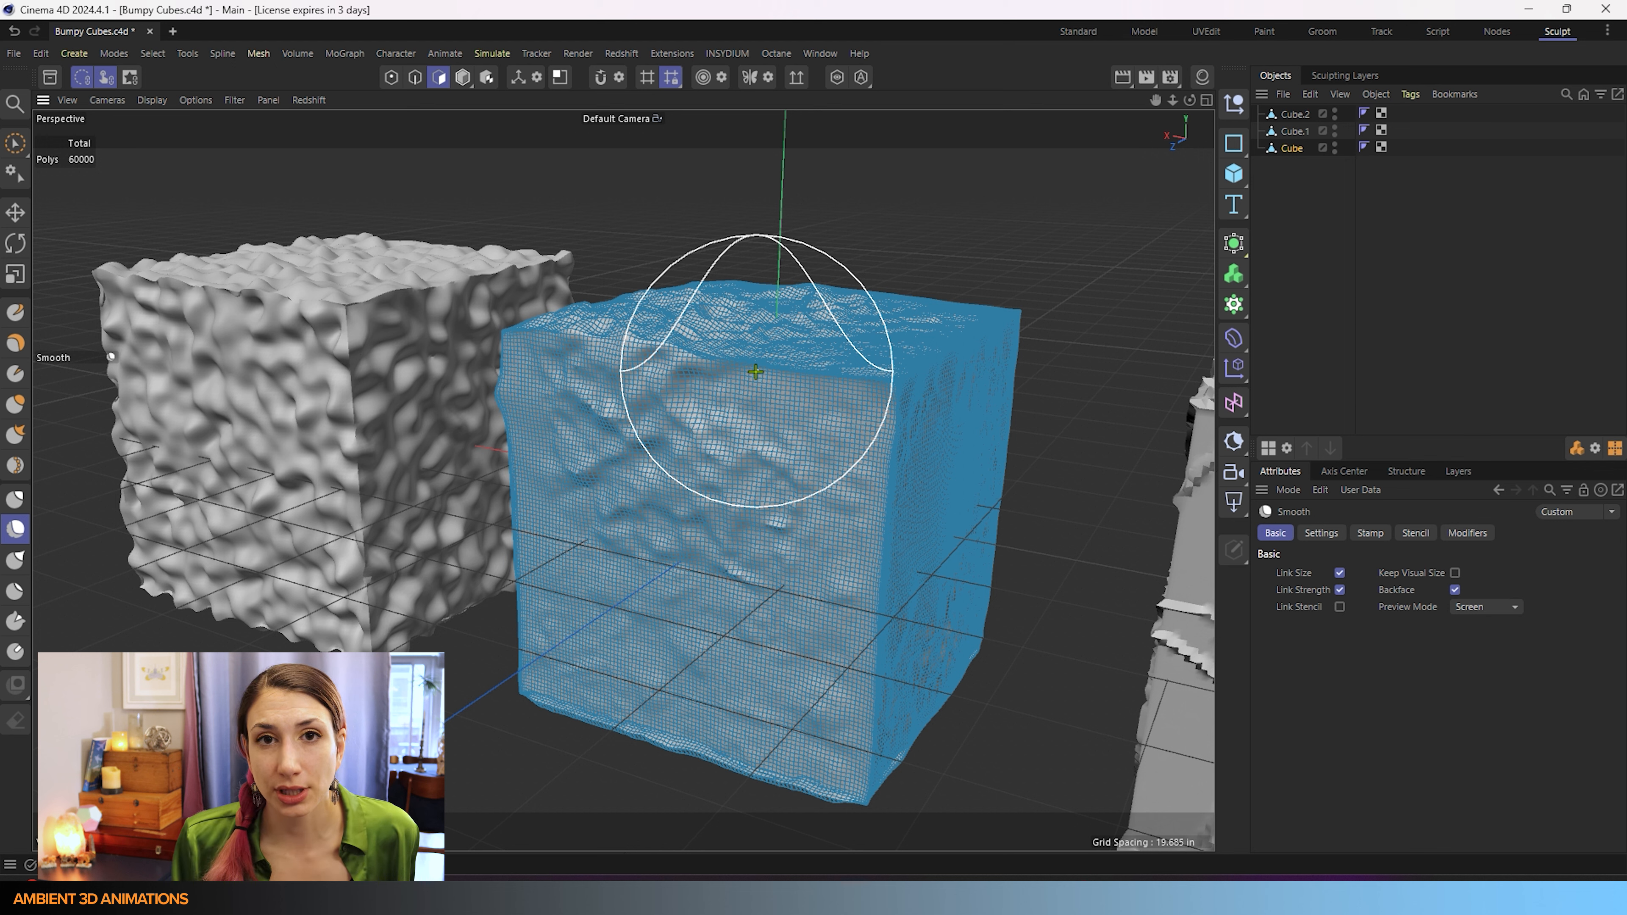
Step: Try the Smooth brush with Preview Mode set to Off, and restore it to On Surface
left_click(1497, 607)
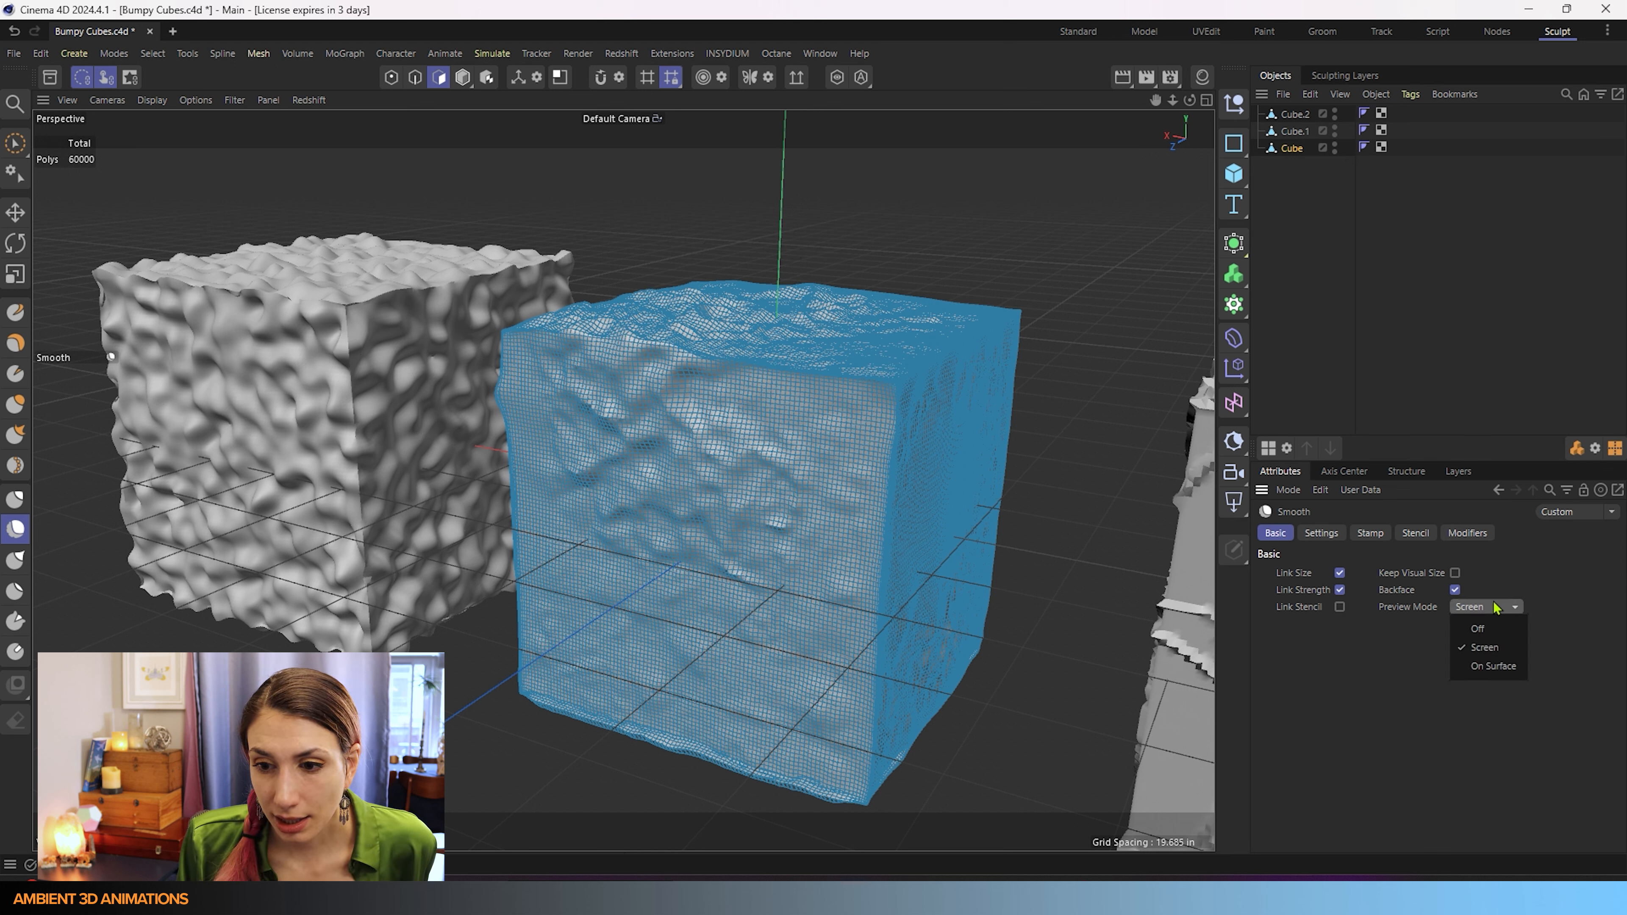
left_click(1479, 628)
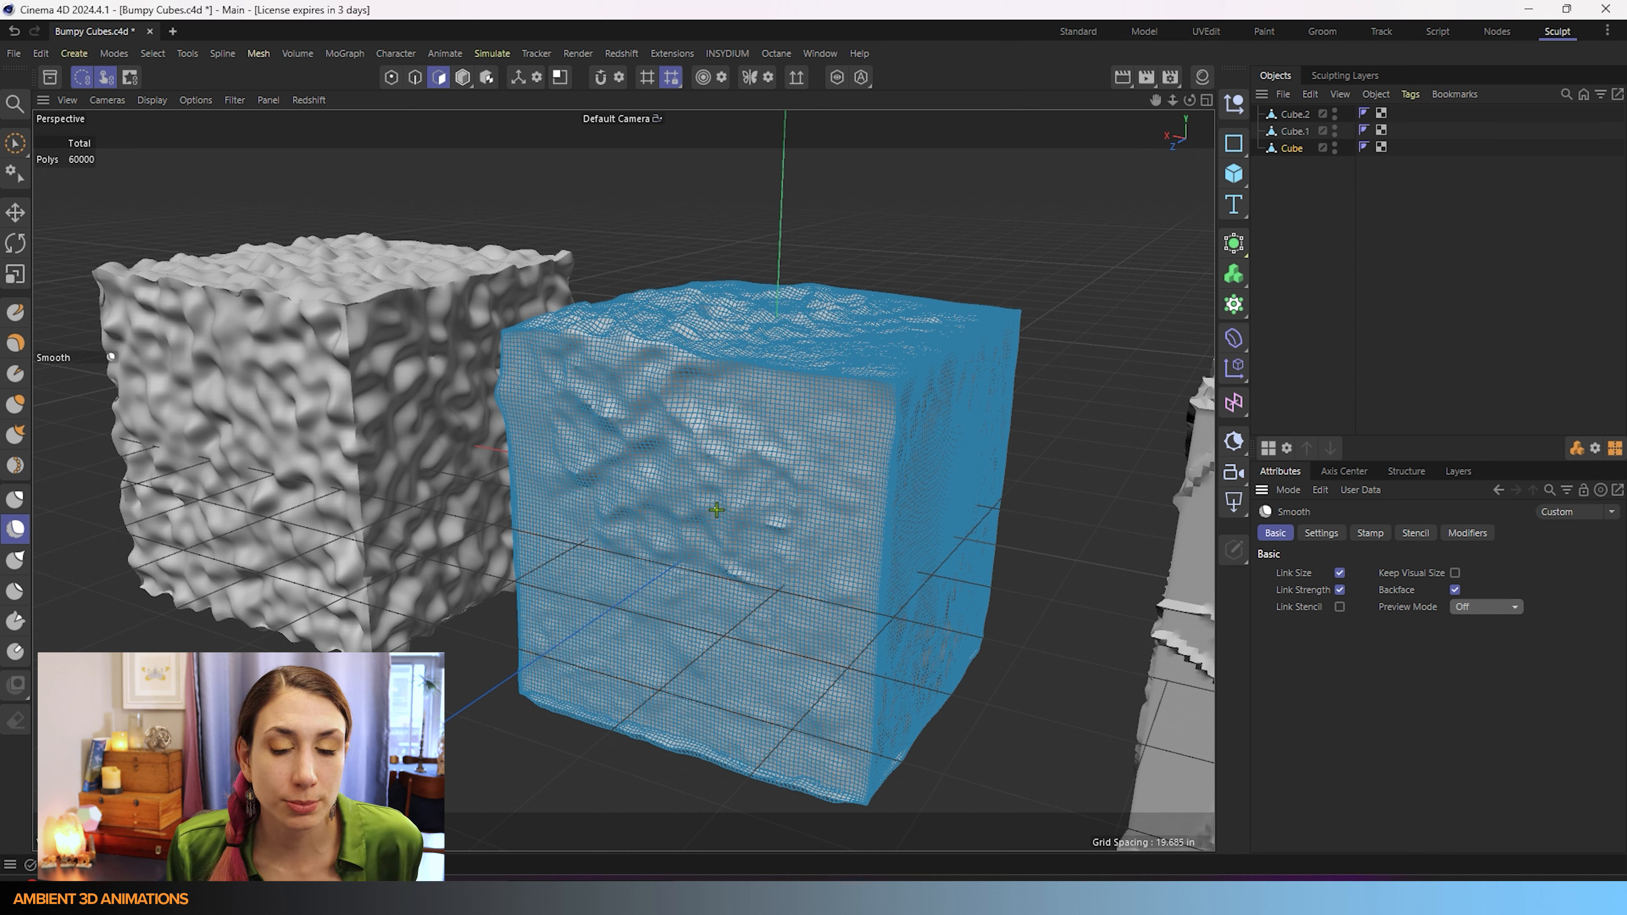
left_click(1496, 606)
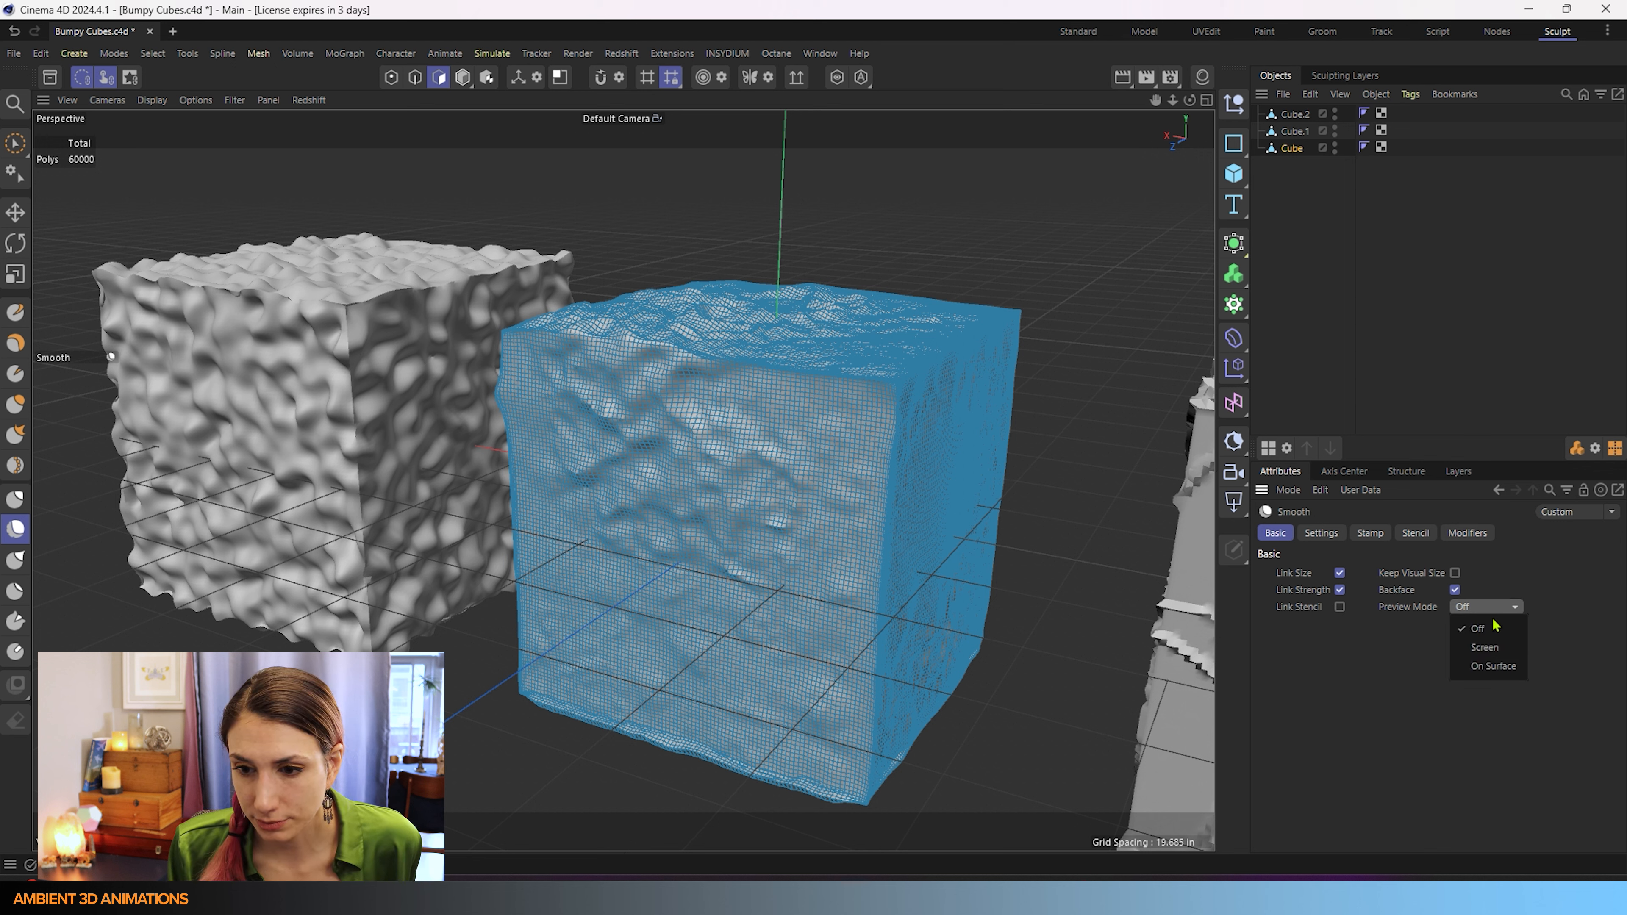
left_click(1493, 666)
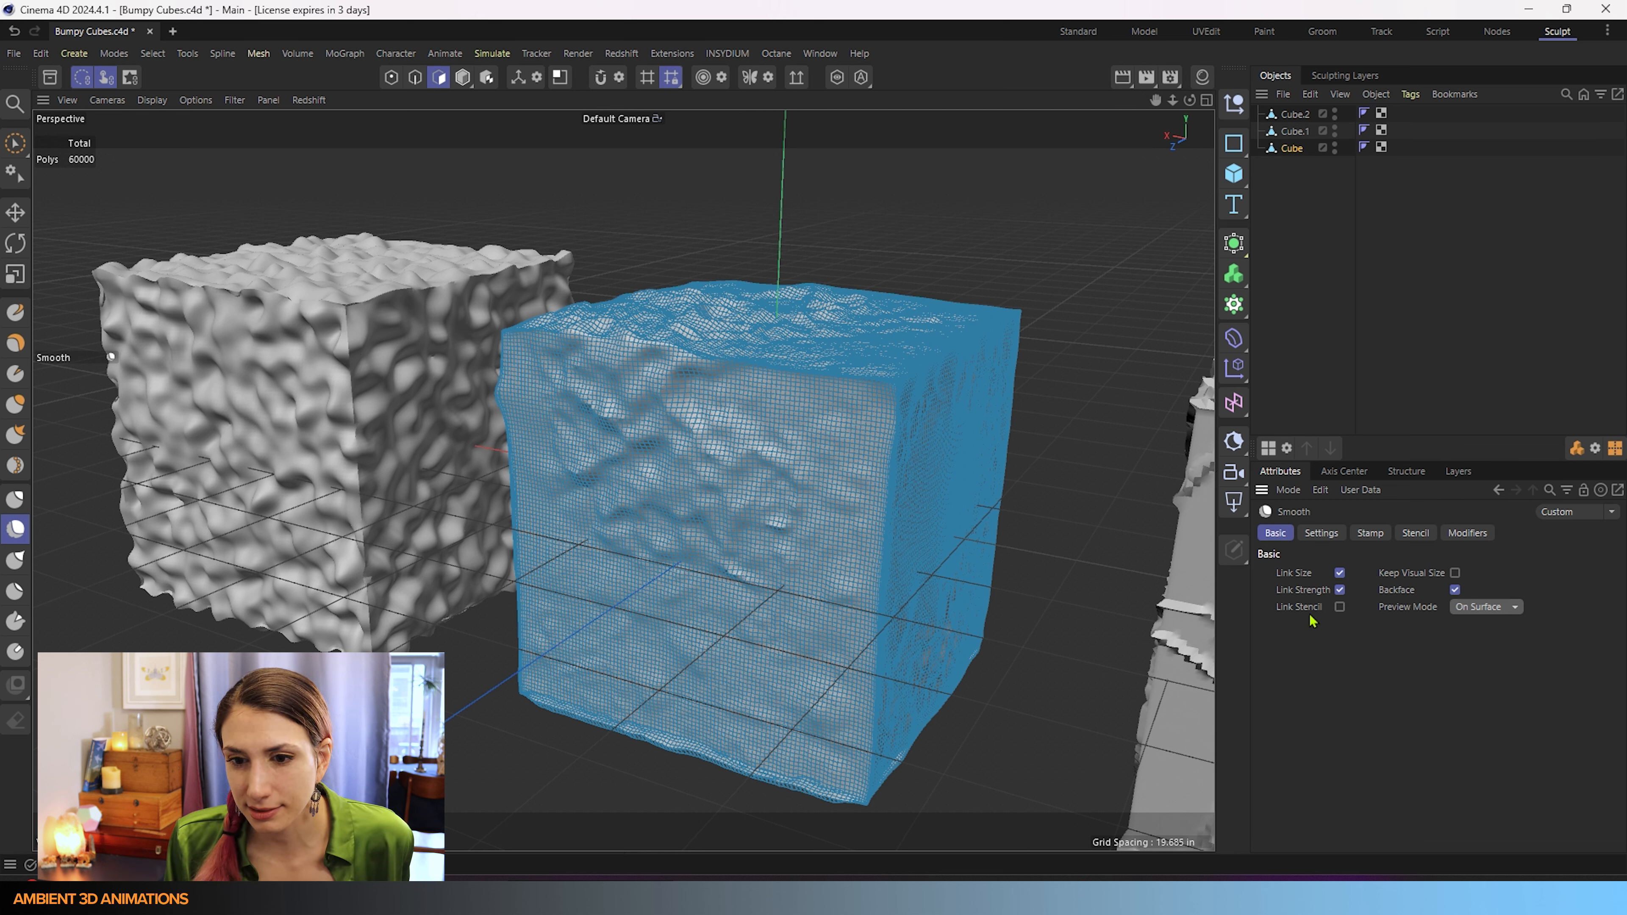
Step: Flatten the Smooth brush's falloff curve by raising its end point to 1.0, and smooth the middle cube's front face
left_click(1340, 537)
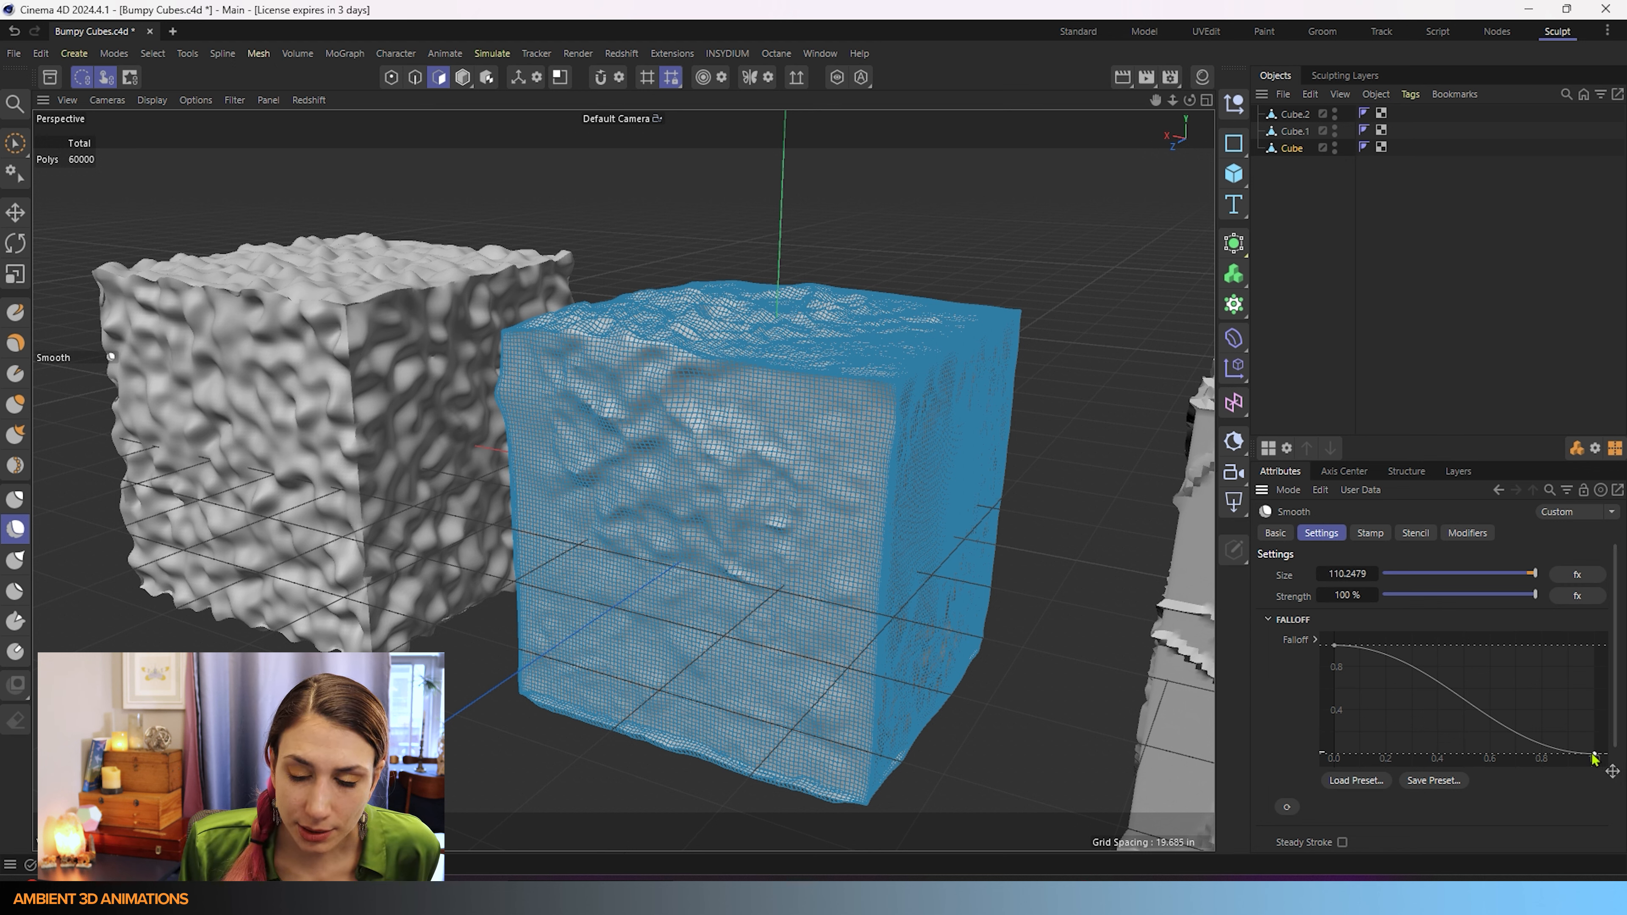
left_click_drag(1594, 757, 1594, 646)
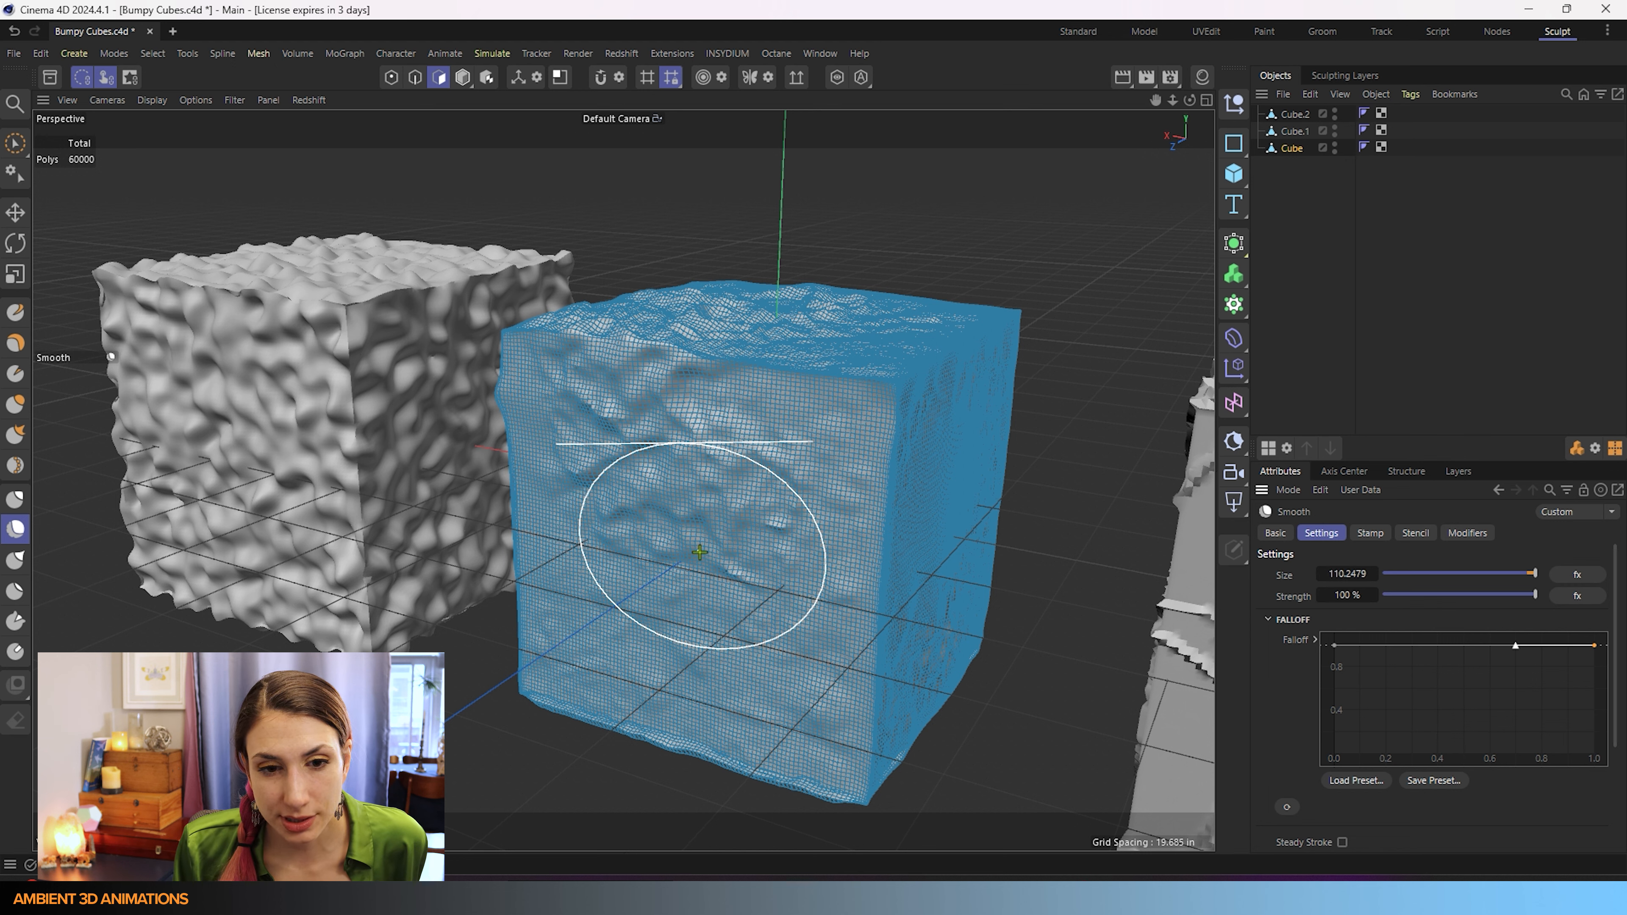
mouse_move(700, 551)
left_mouse_down()
mouse_move(725, 534)
mouse_move(695, 533)
left_mouse_up()
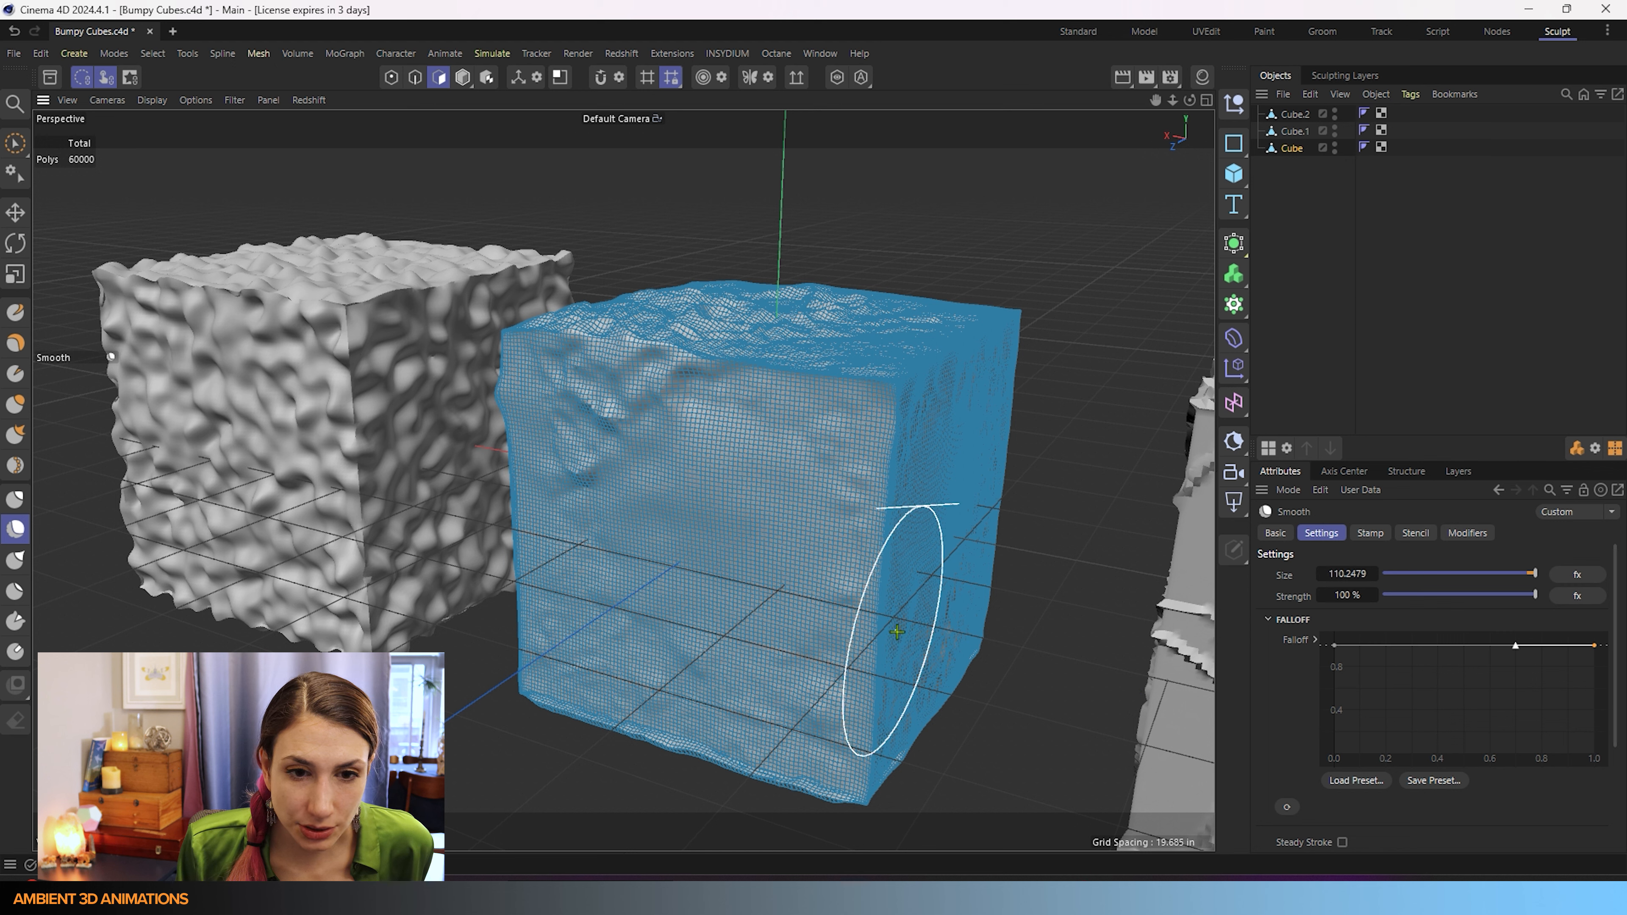
Step: Undo the last smoothing on the middle cube's front face, and lower the falloff curve's start point to about 0.2 and end point to 0
key("ctrl+z")
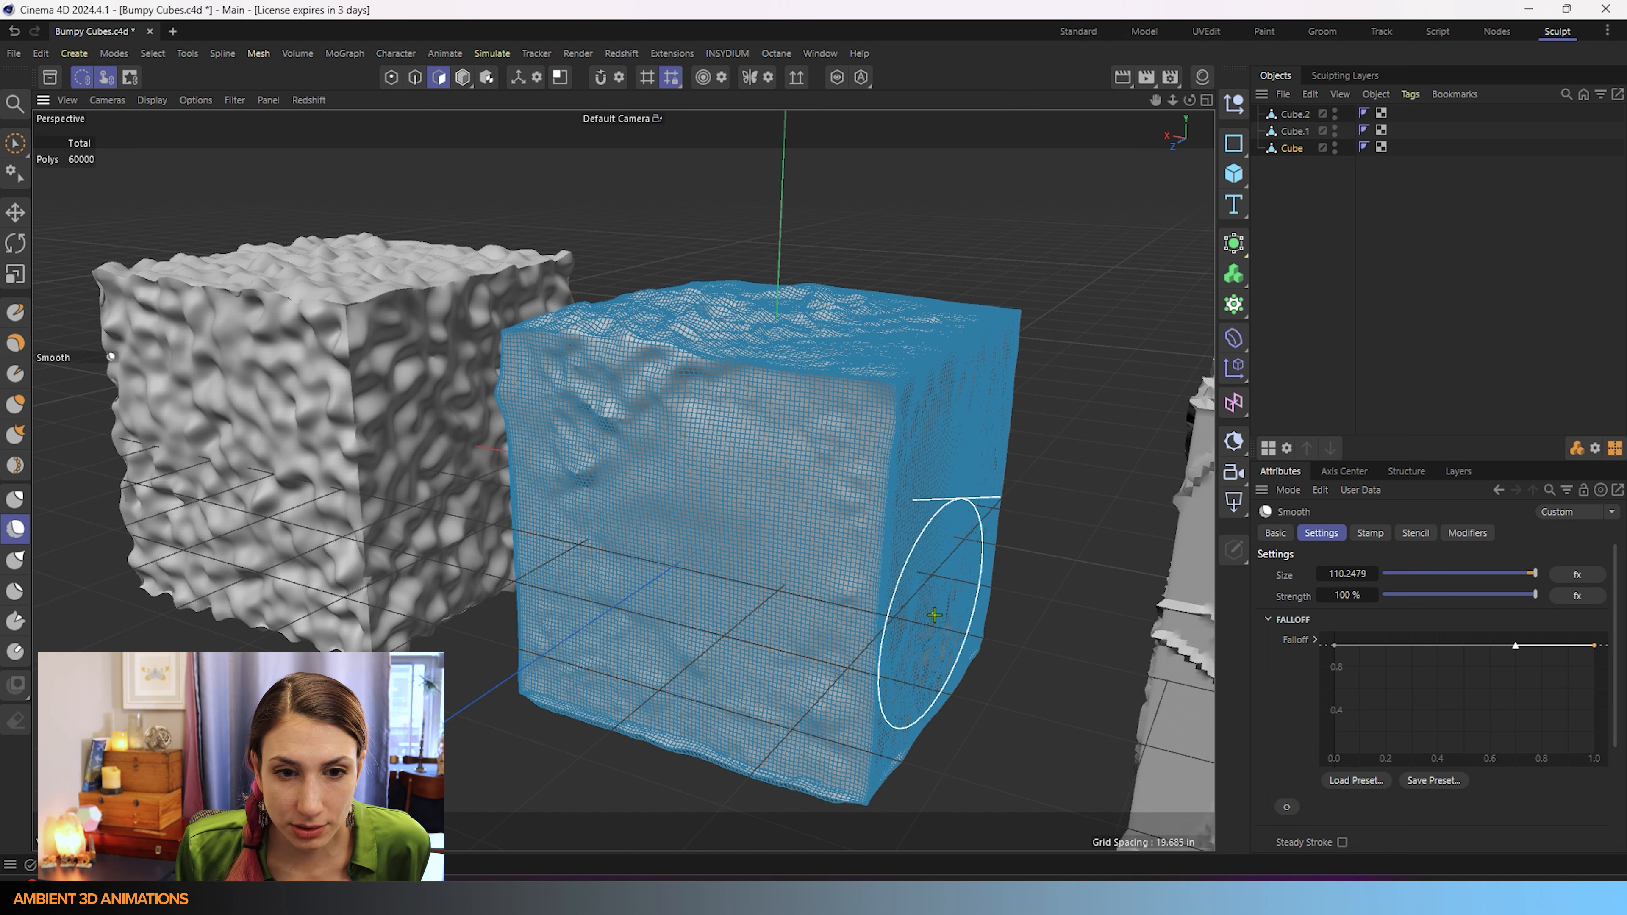
key("ctrl+z")
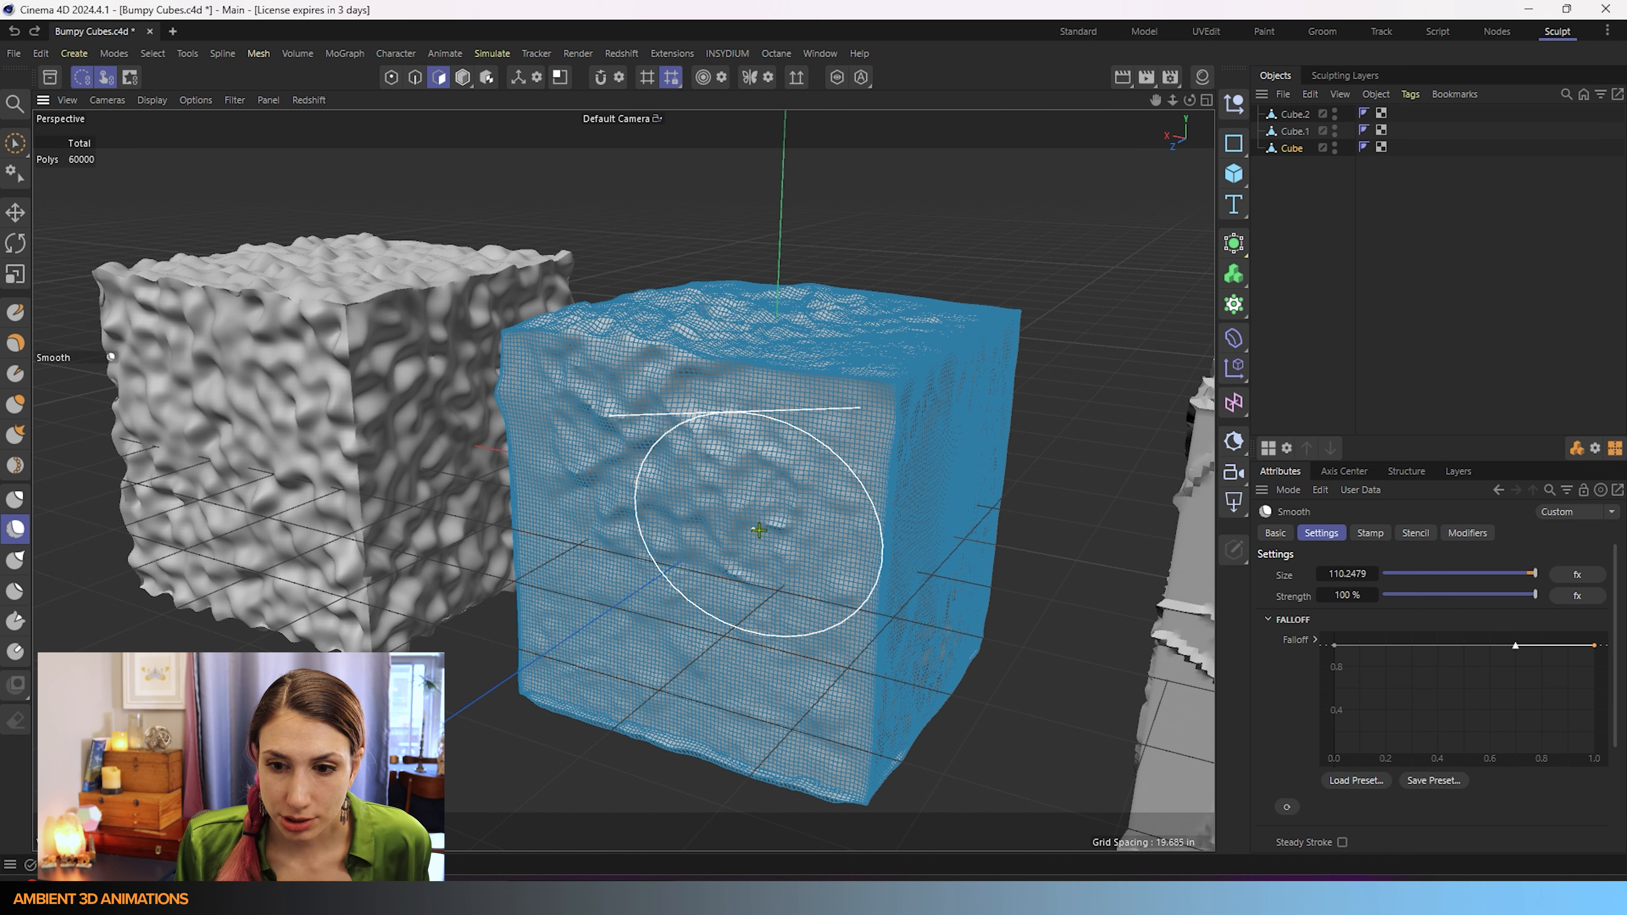
left_click_drag(1334, 645, 1278, 747)
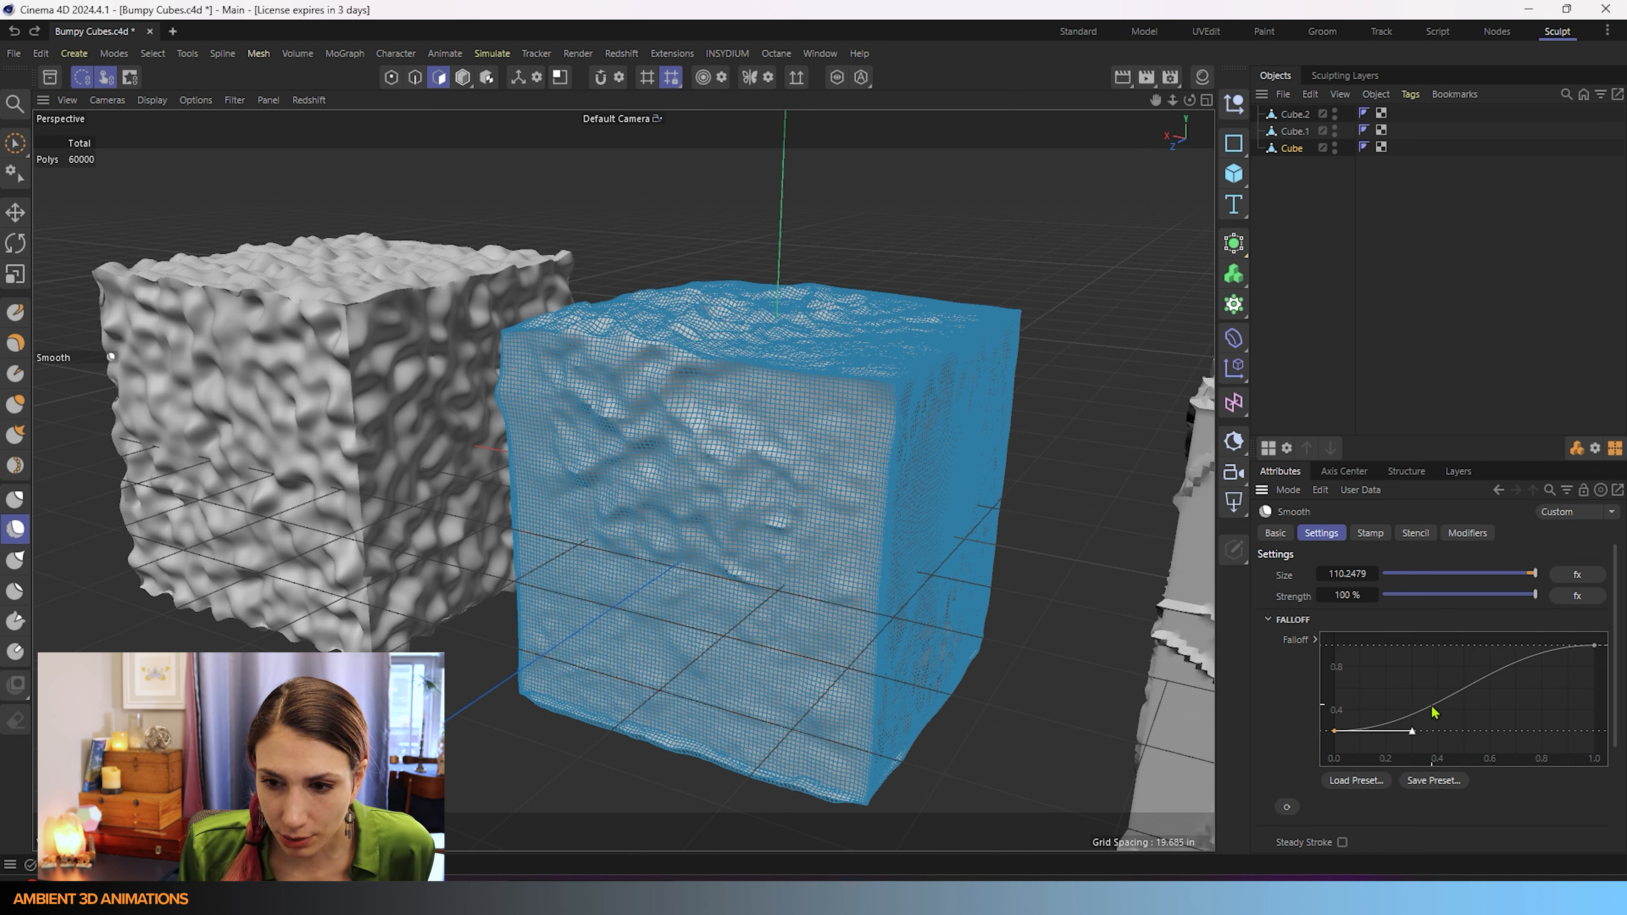
left_click_drag(1594, 646, 1593, 754)
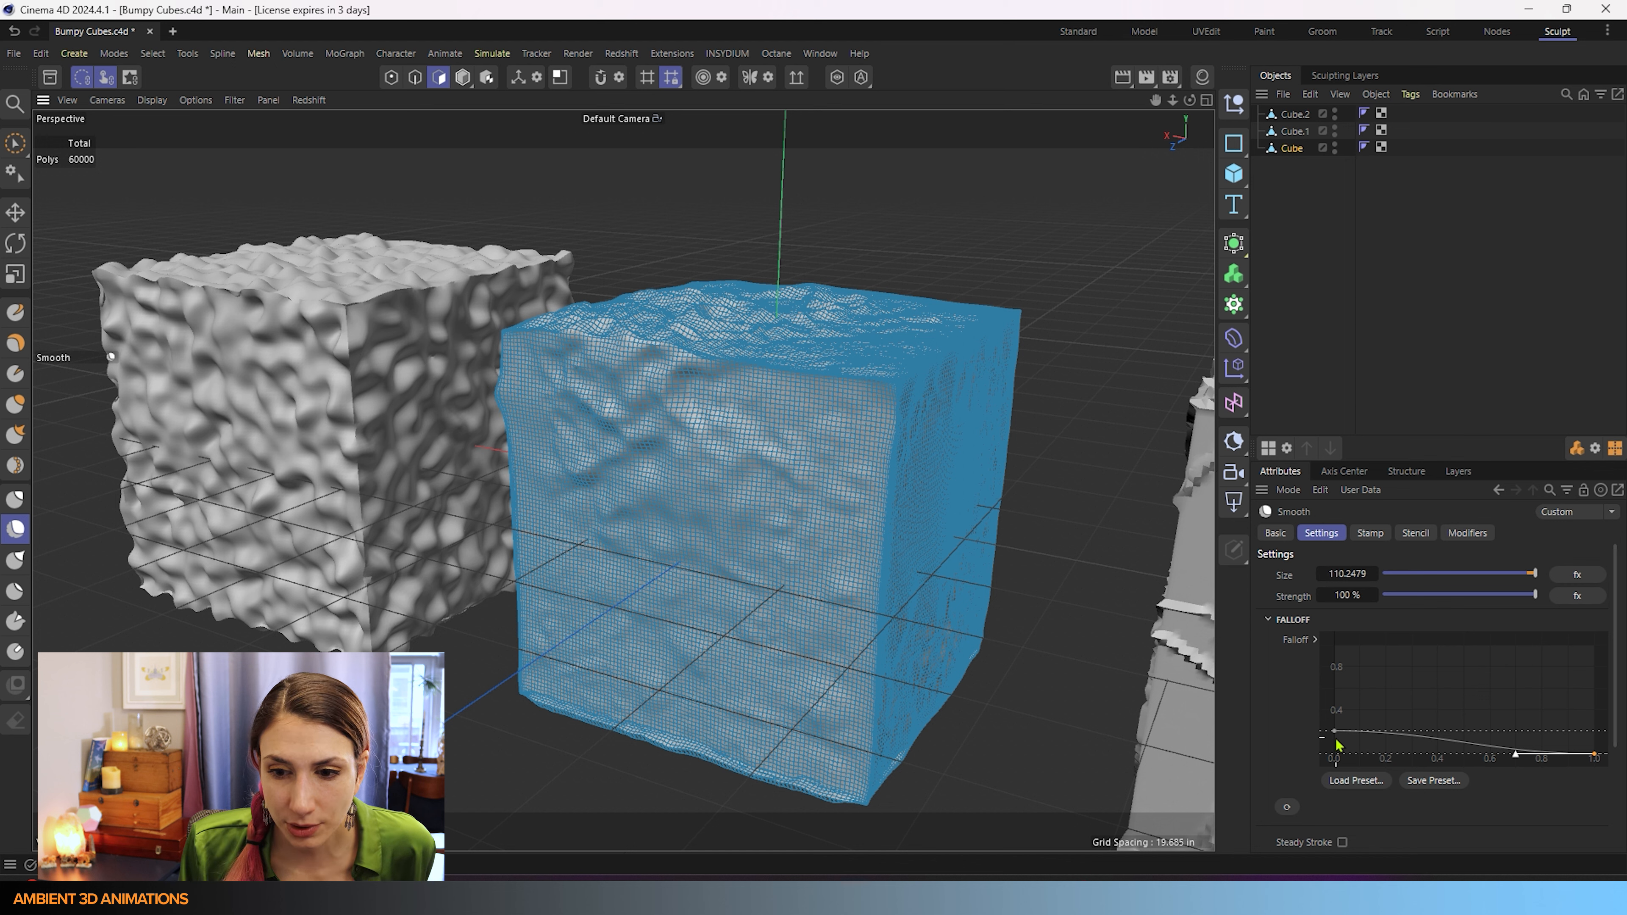
Step: Undo the latest smoothing on the middle cube, and raise the start point of the Smooth brush's falloff curve to 1.0
key("ctrl+z")
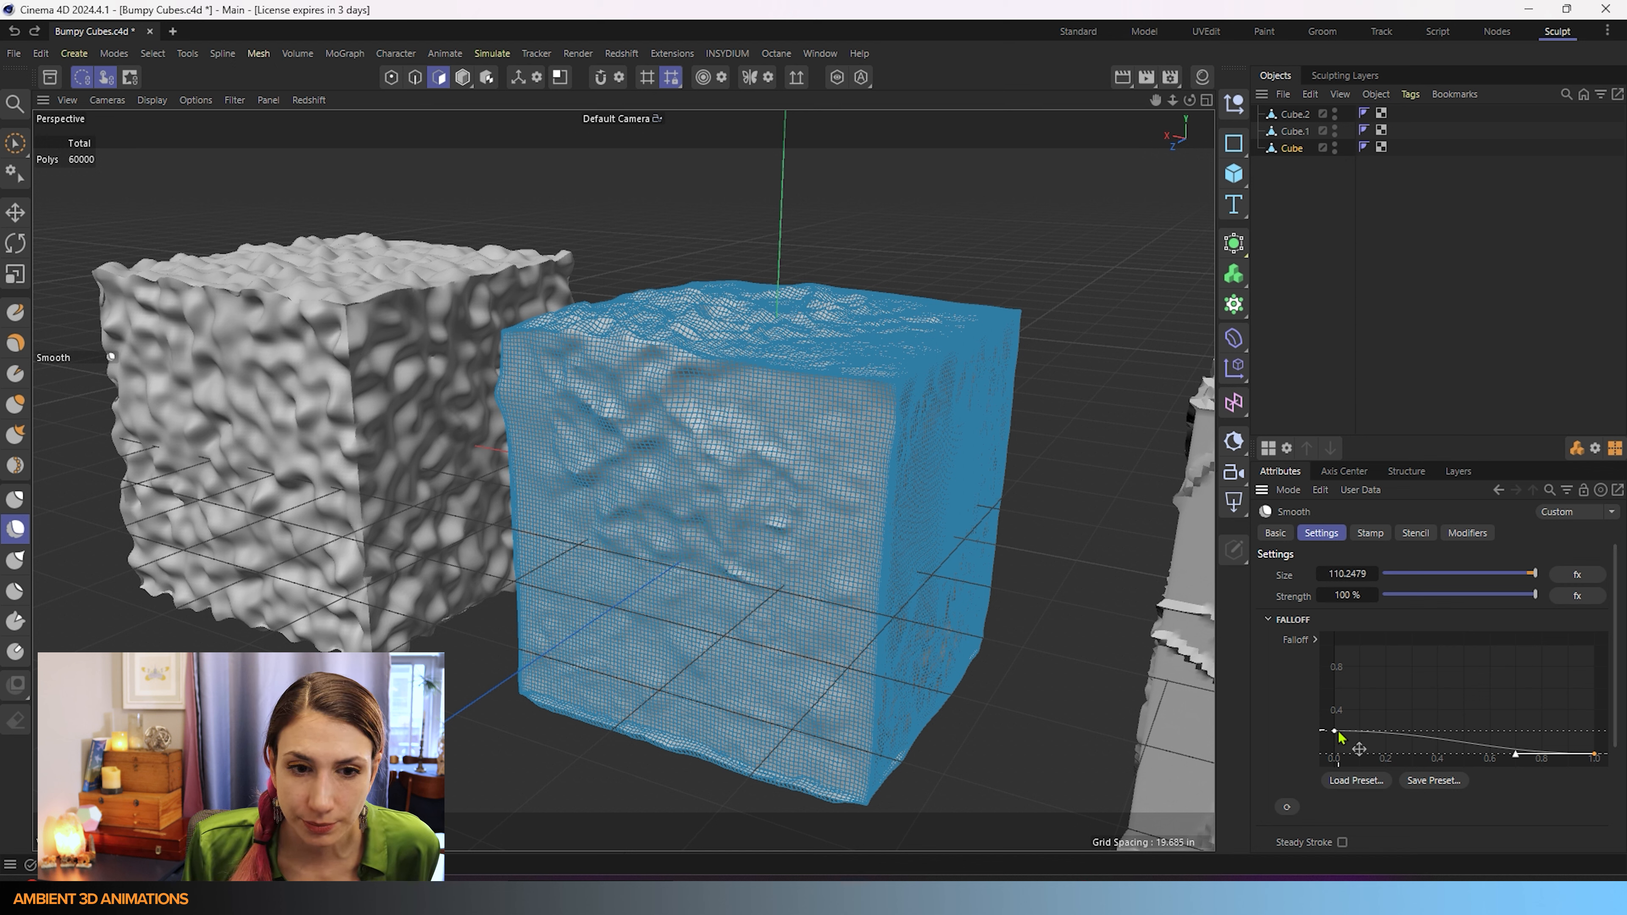
key("ctrl+z")
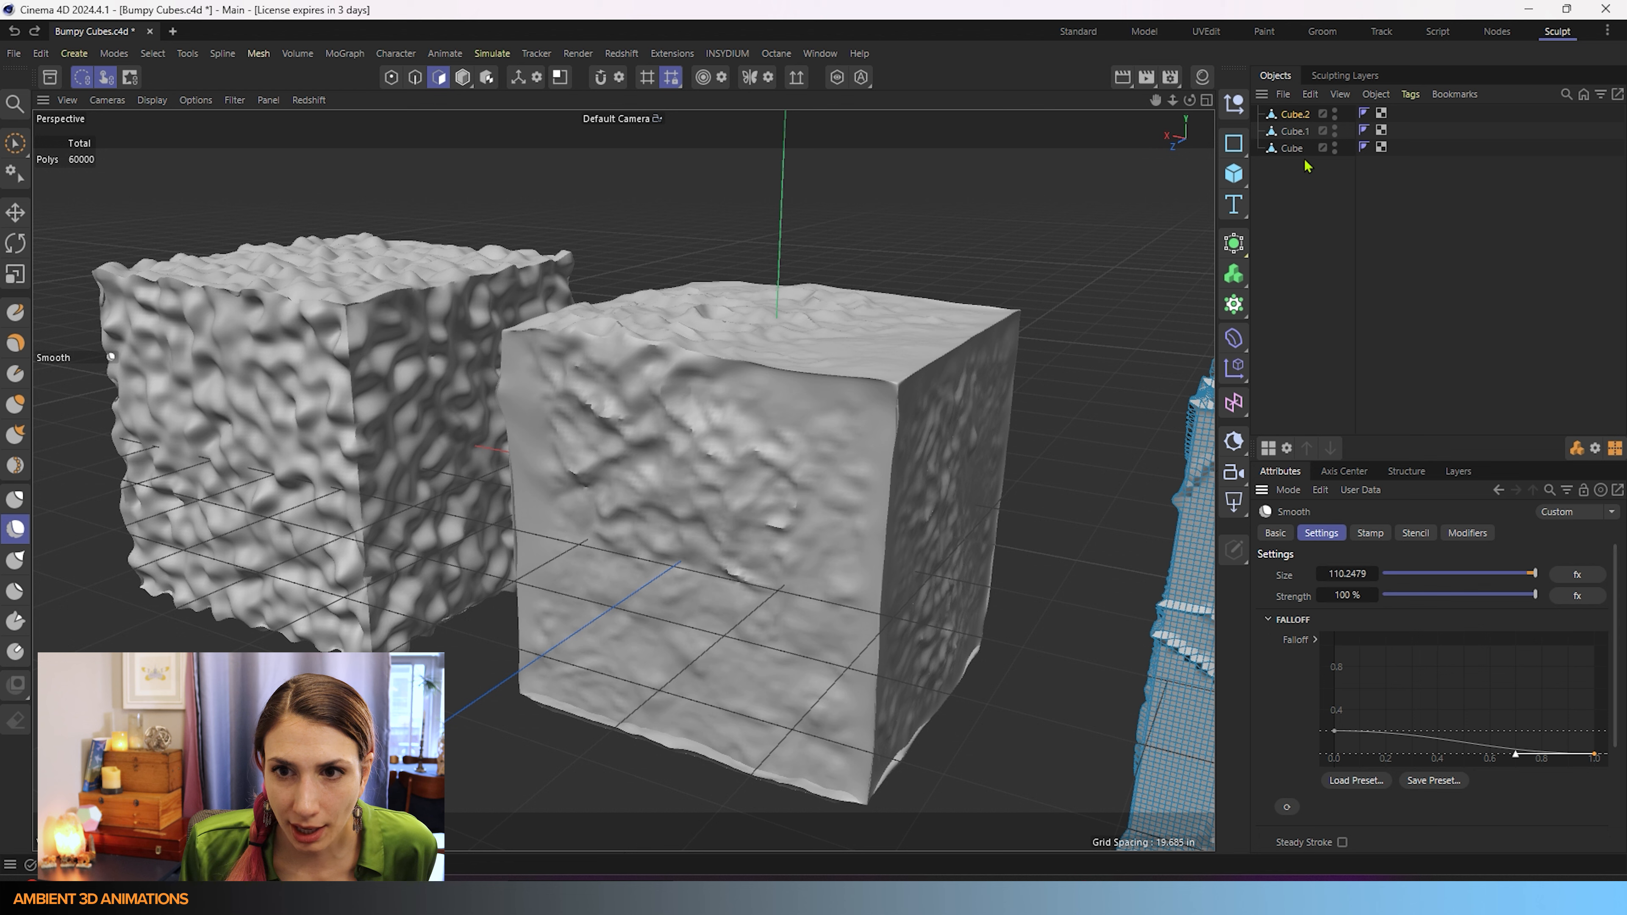
left_click(1294, 150)
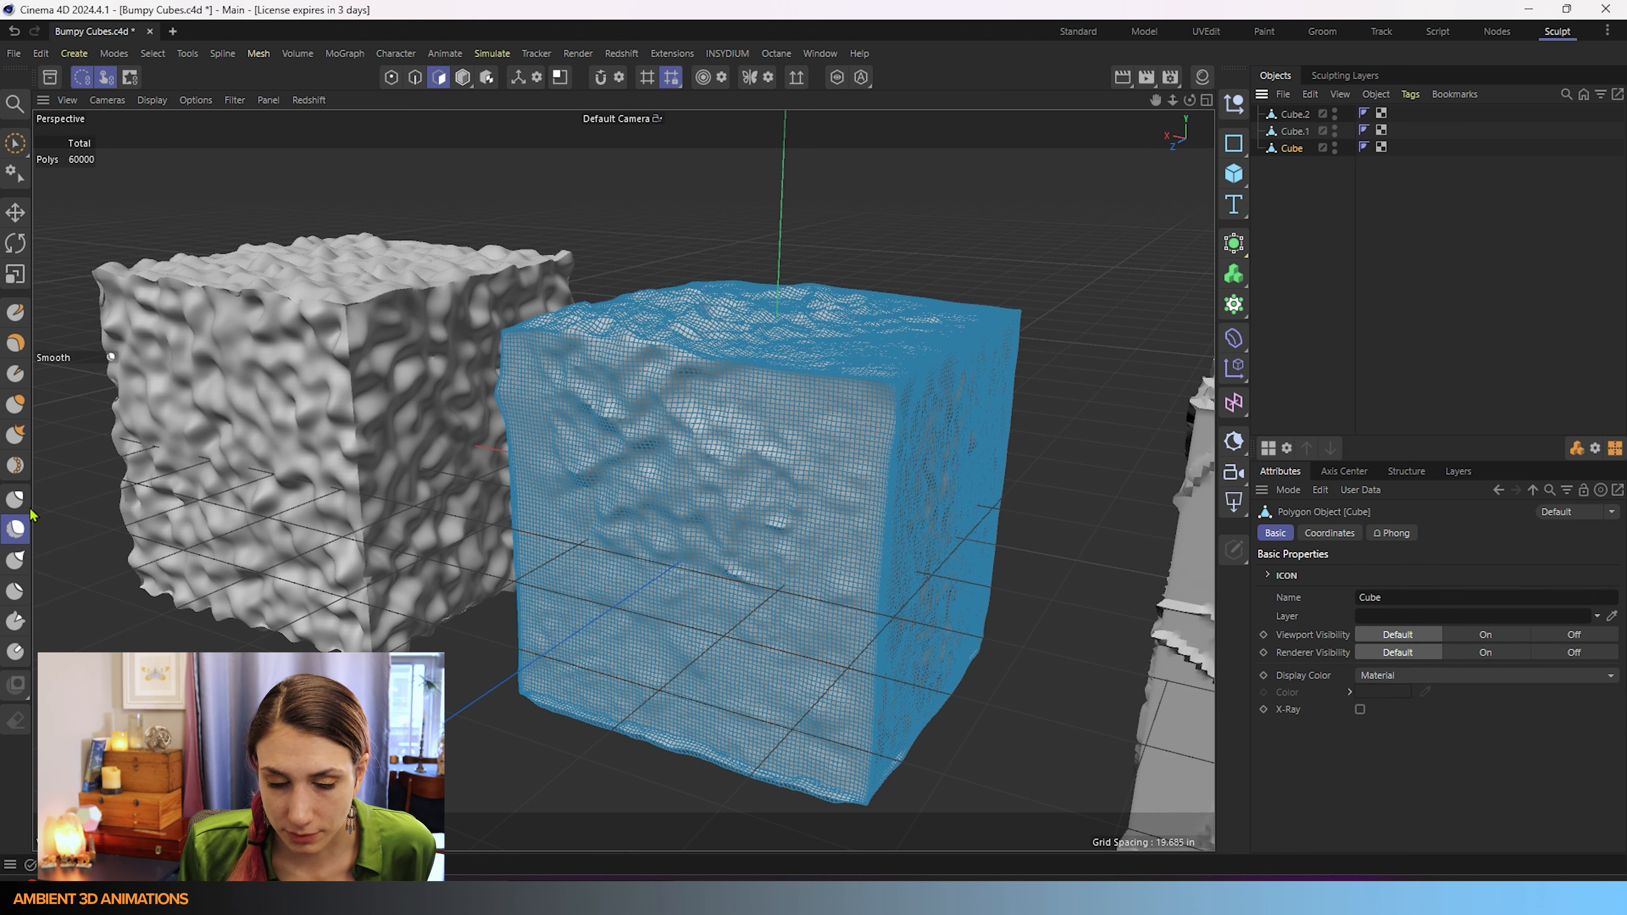
left_click(15, 528)
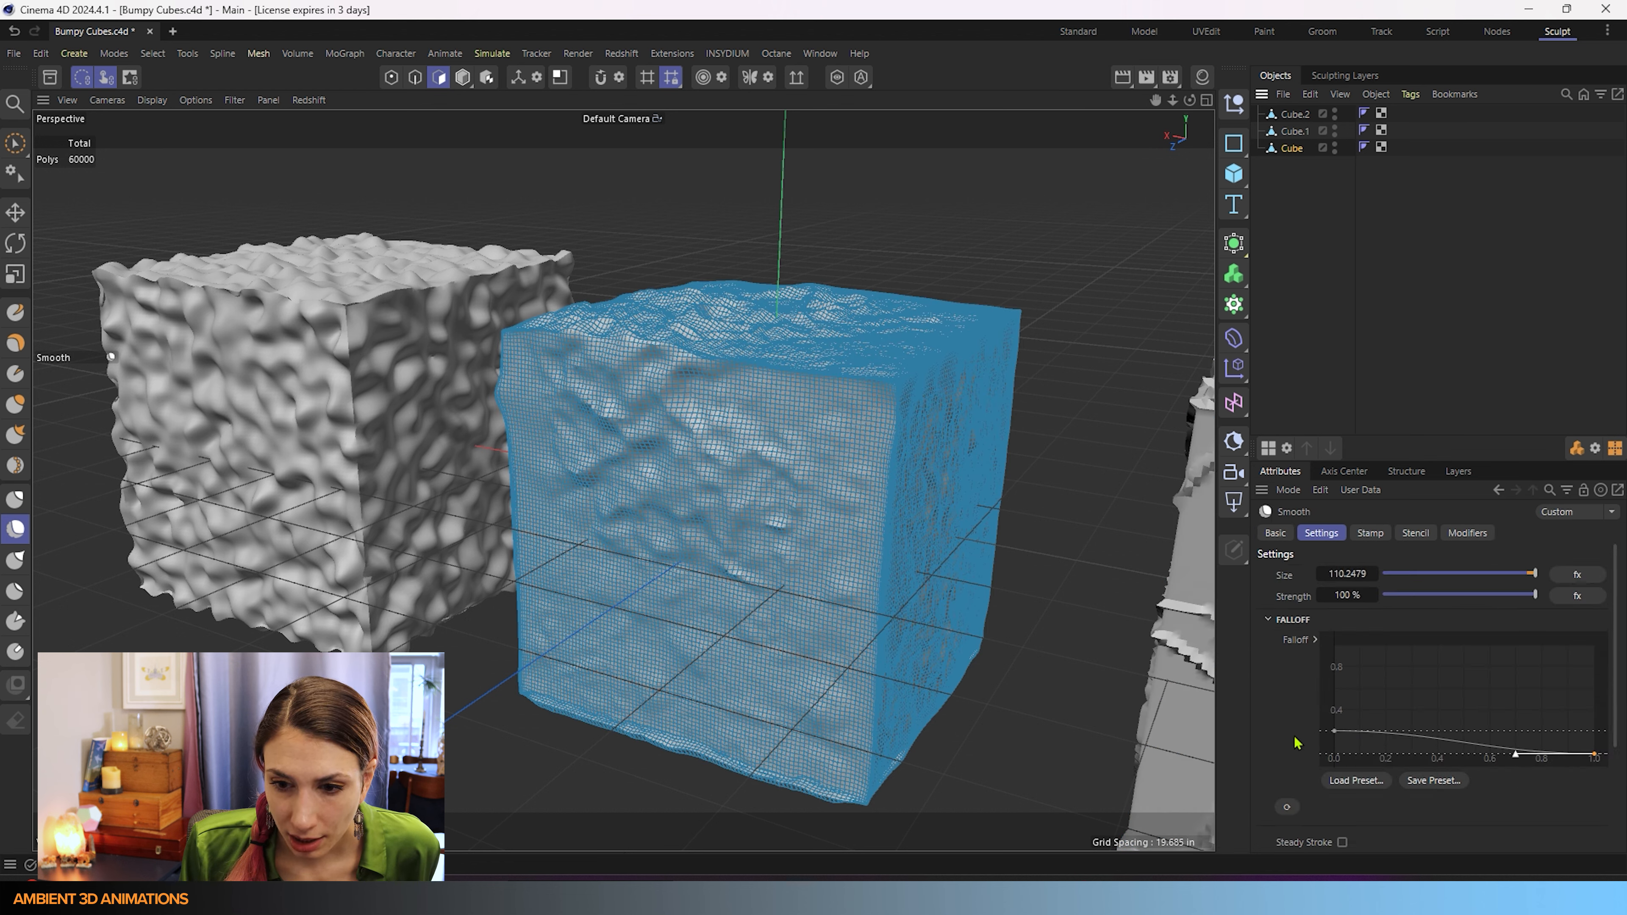
left_click_drag(1335, 732, 1335, 646)
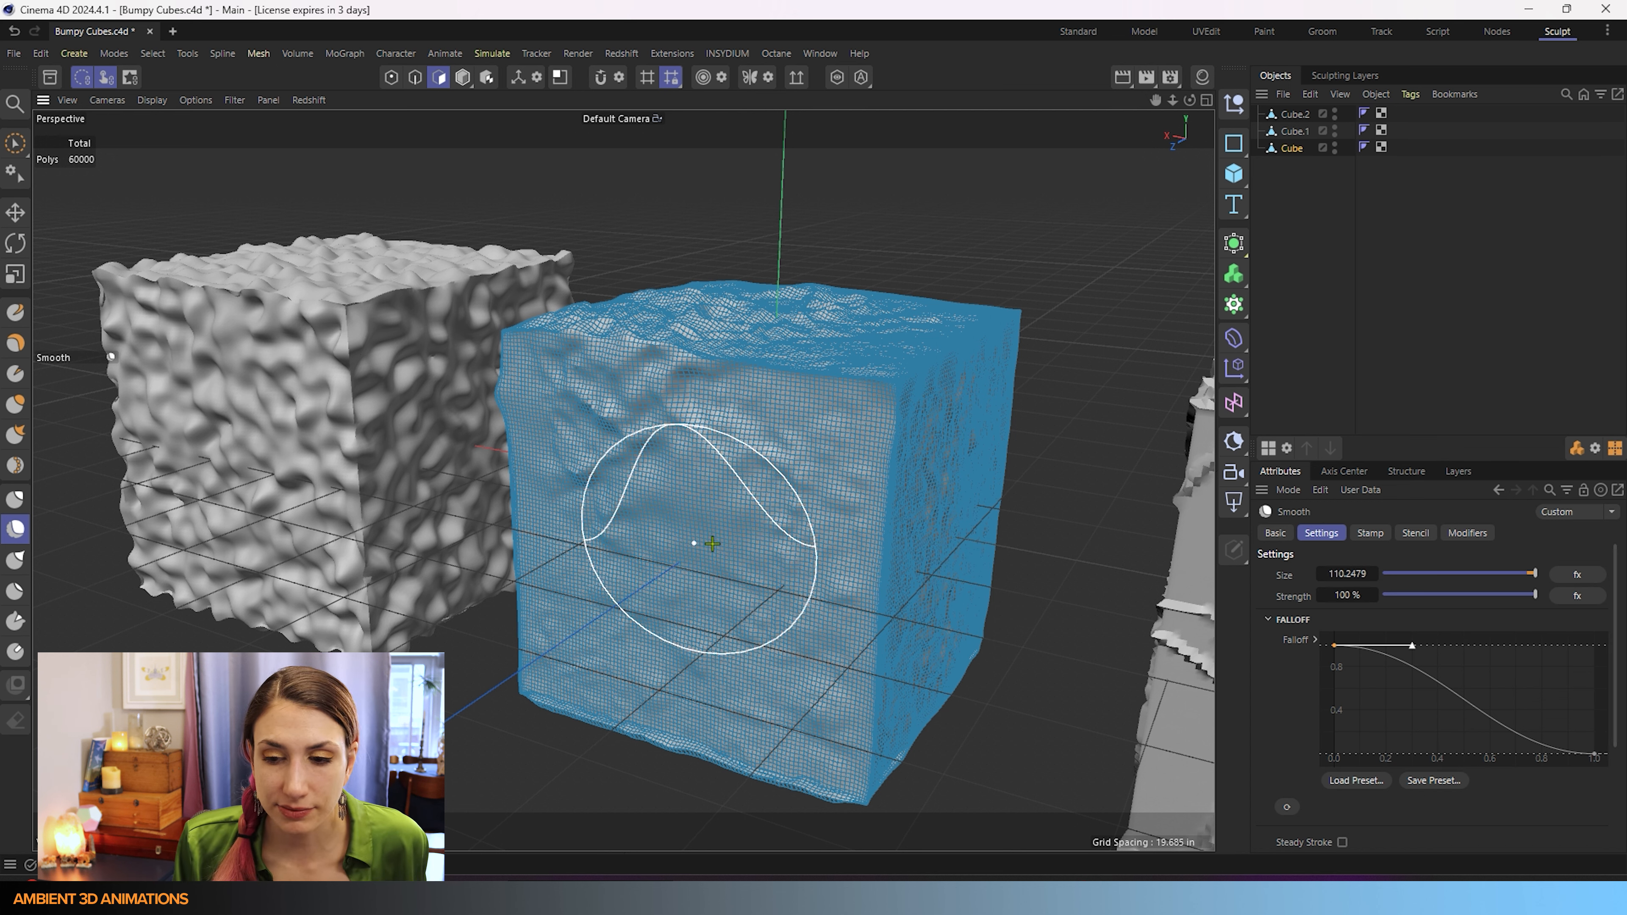
Step: Load the Triangle preset into the Smooth brush's falloff curve
left_click(1353, 780)
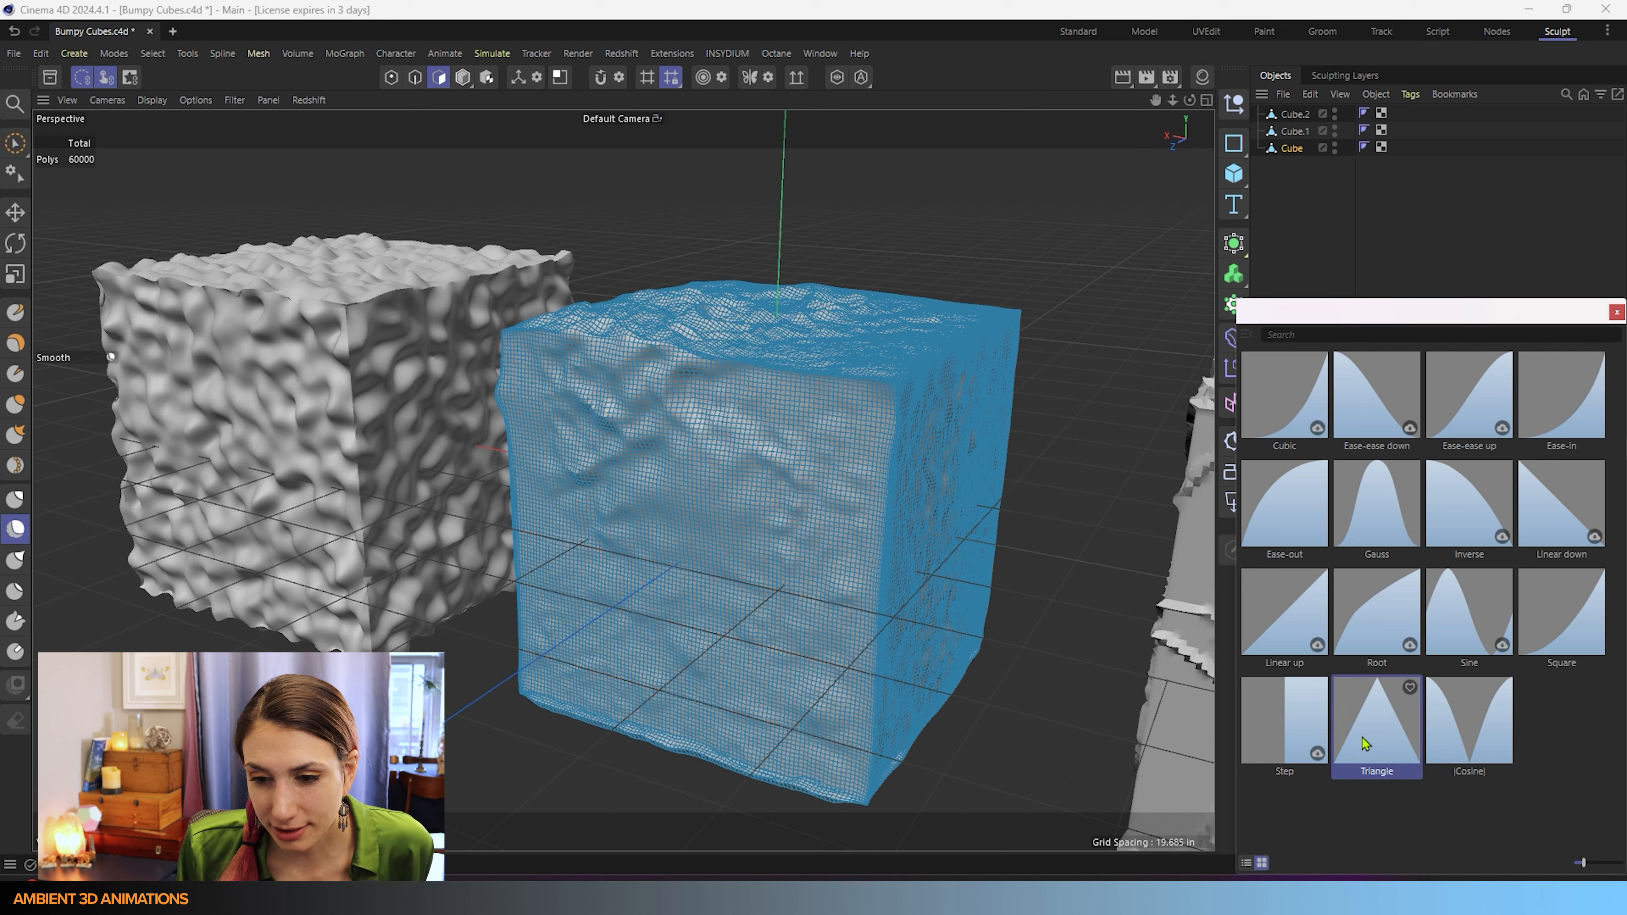
left_click(1377, 737)
double_click(1413, 737)
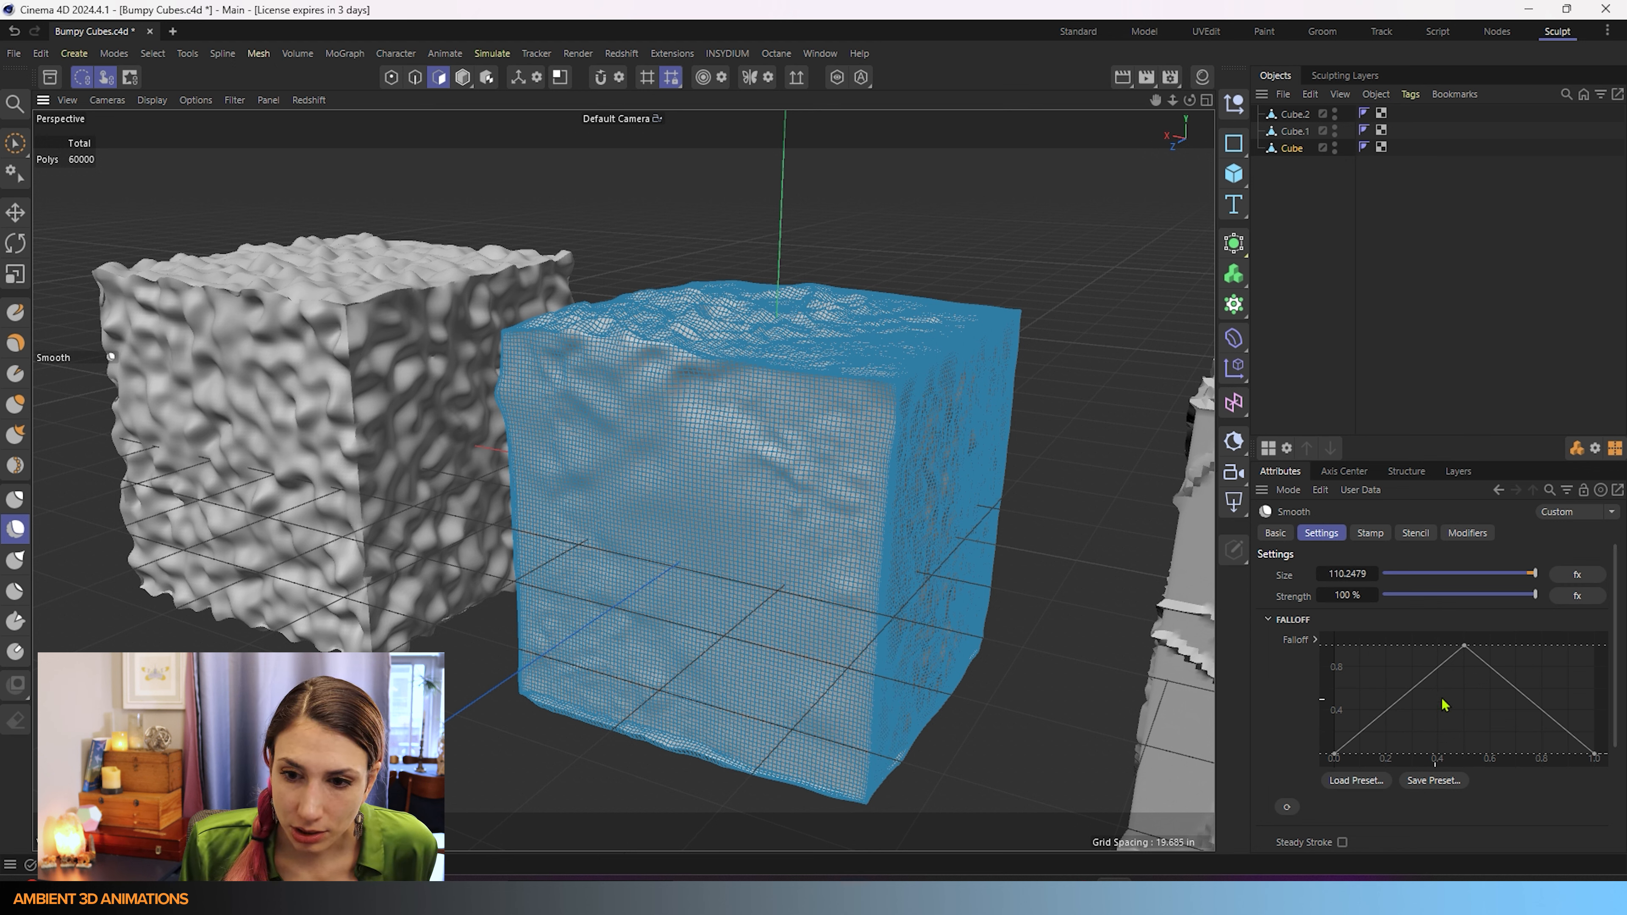
Step: Try an uneven shape by adding and moving points on the triangular falloff curve, and reset the curve to its default
left_click(1408, 691, "ctrl")
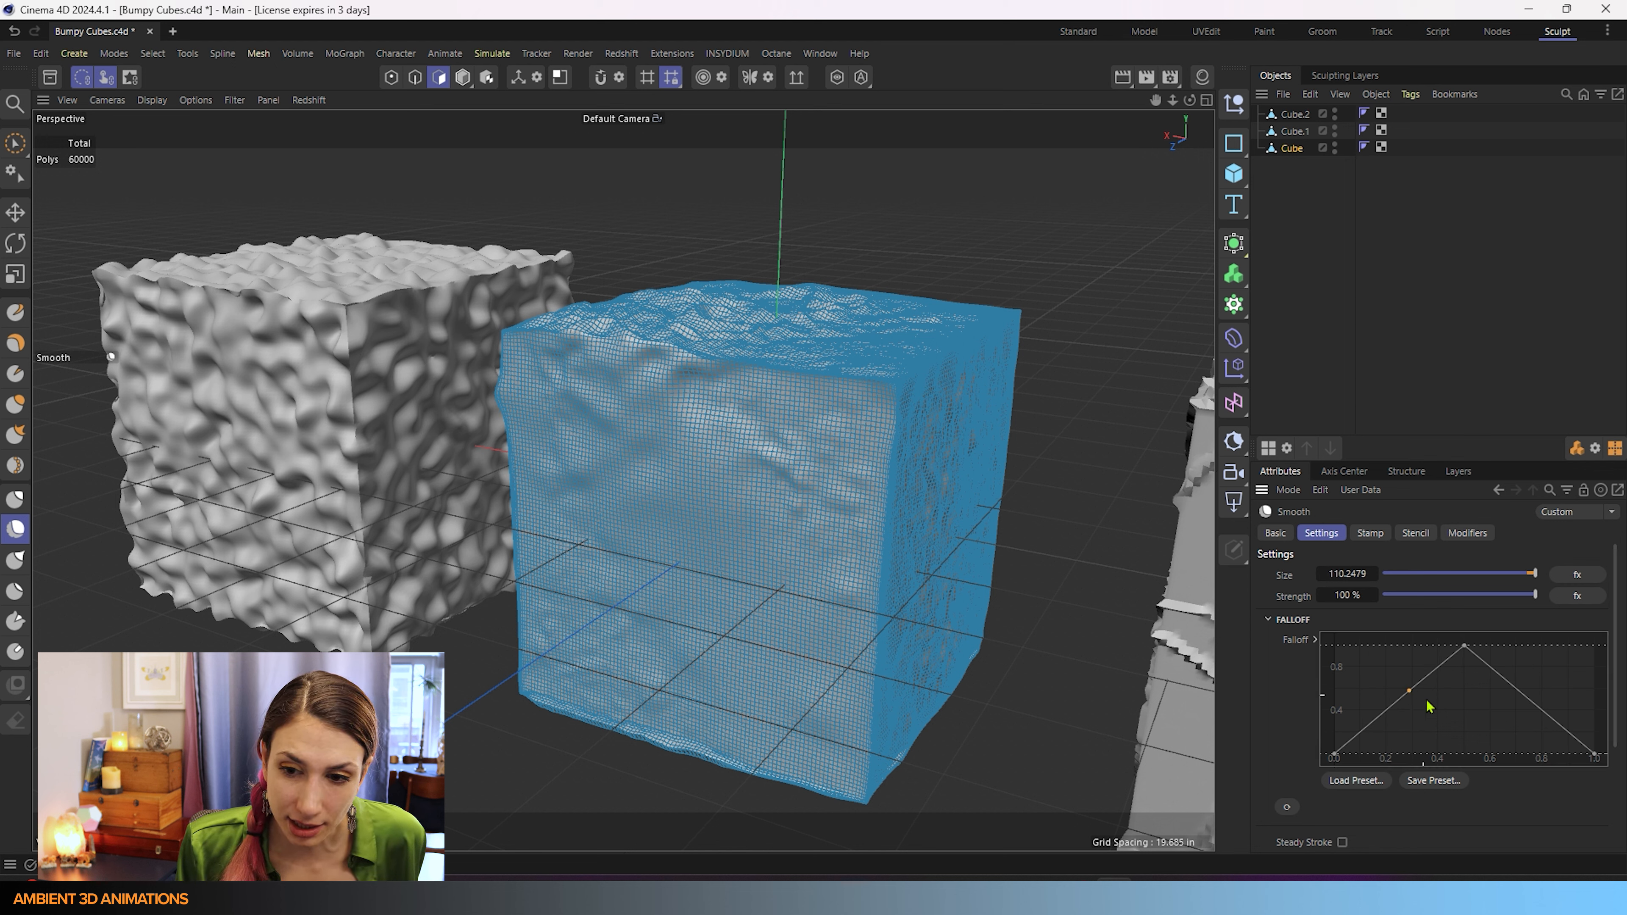
left_click_drag(1409, 691, 1399, 681)
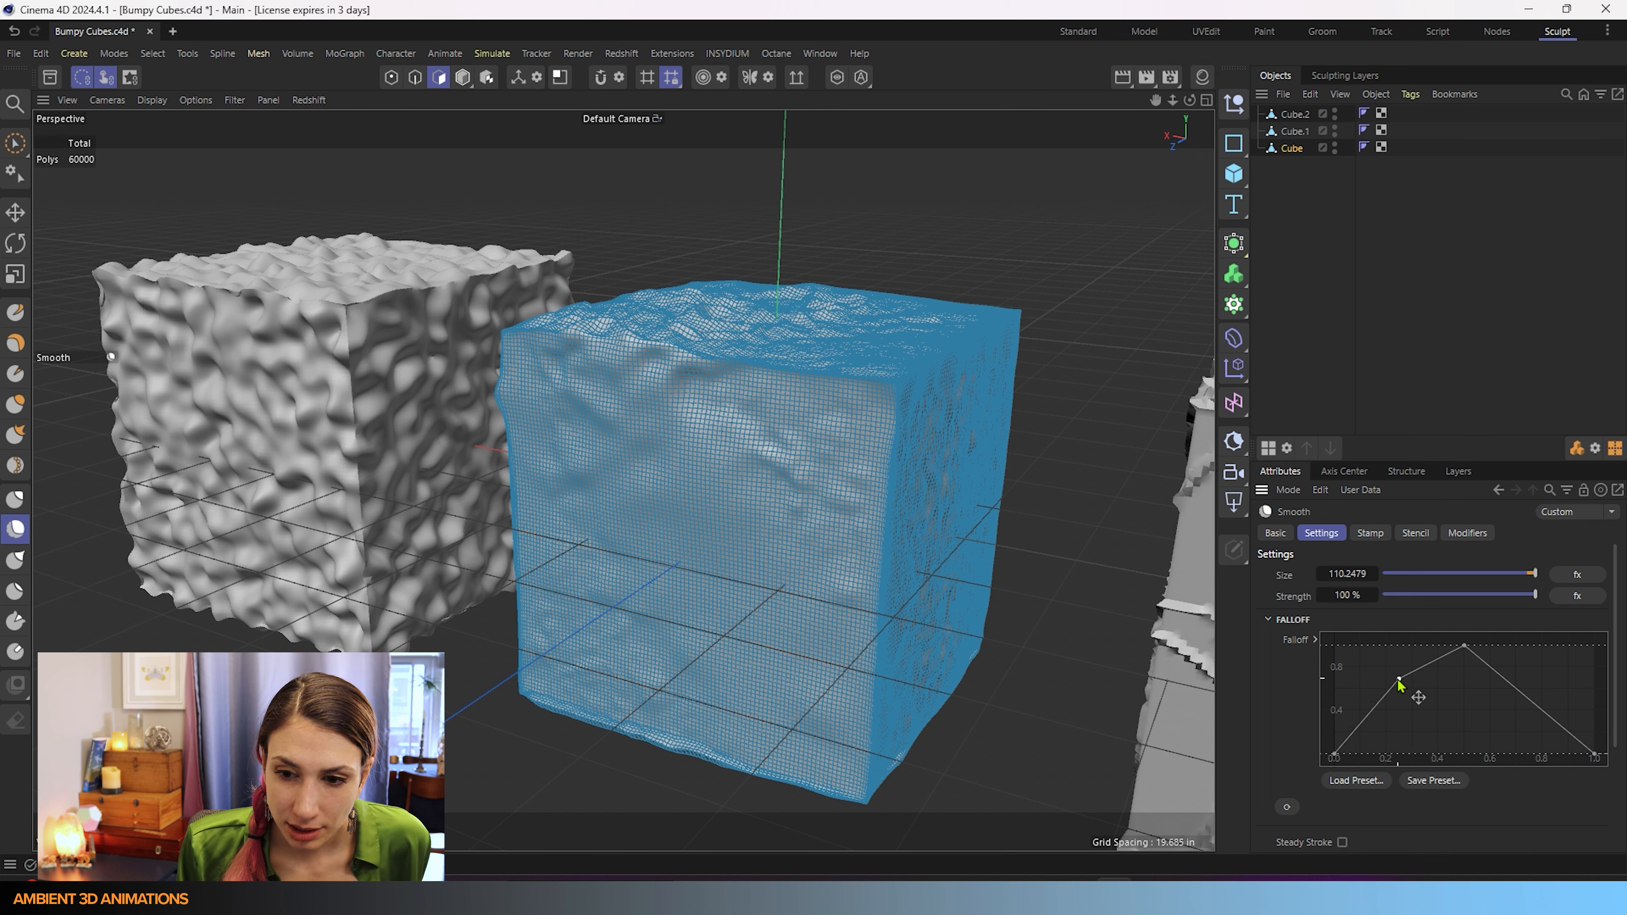
right_click(1399, 684)
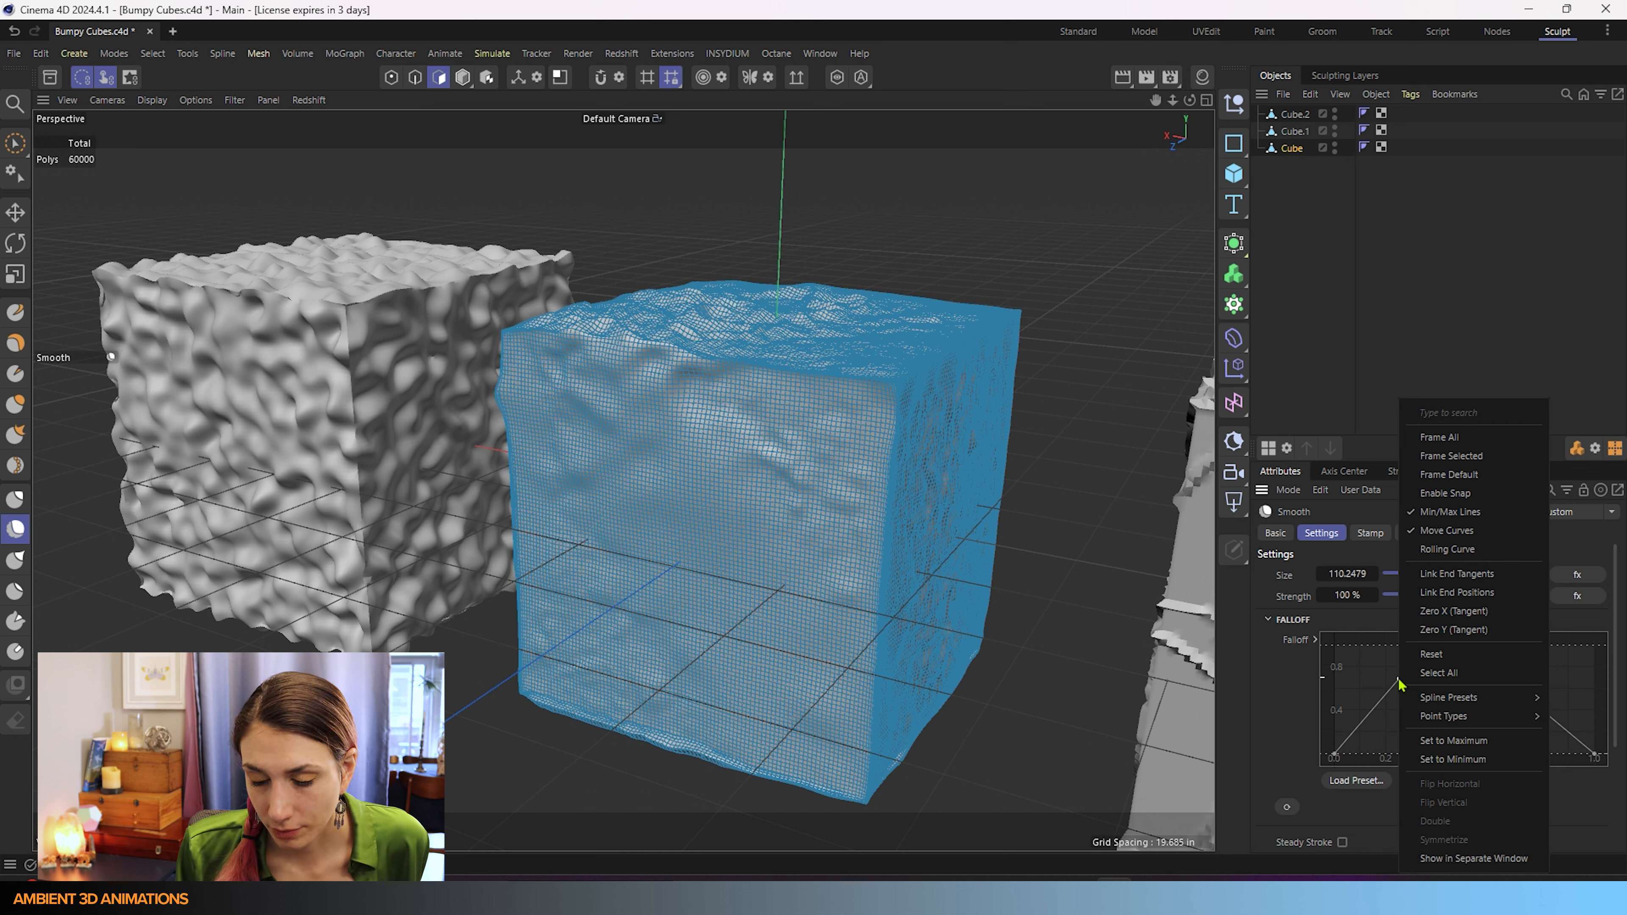
left_click(1473, 551)
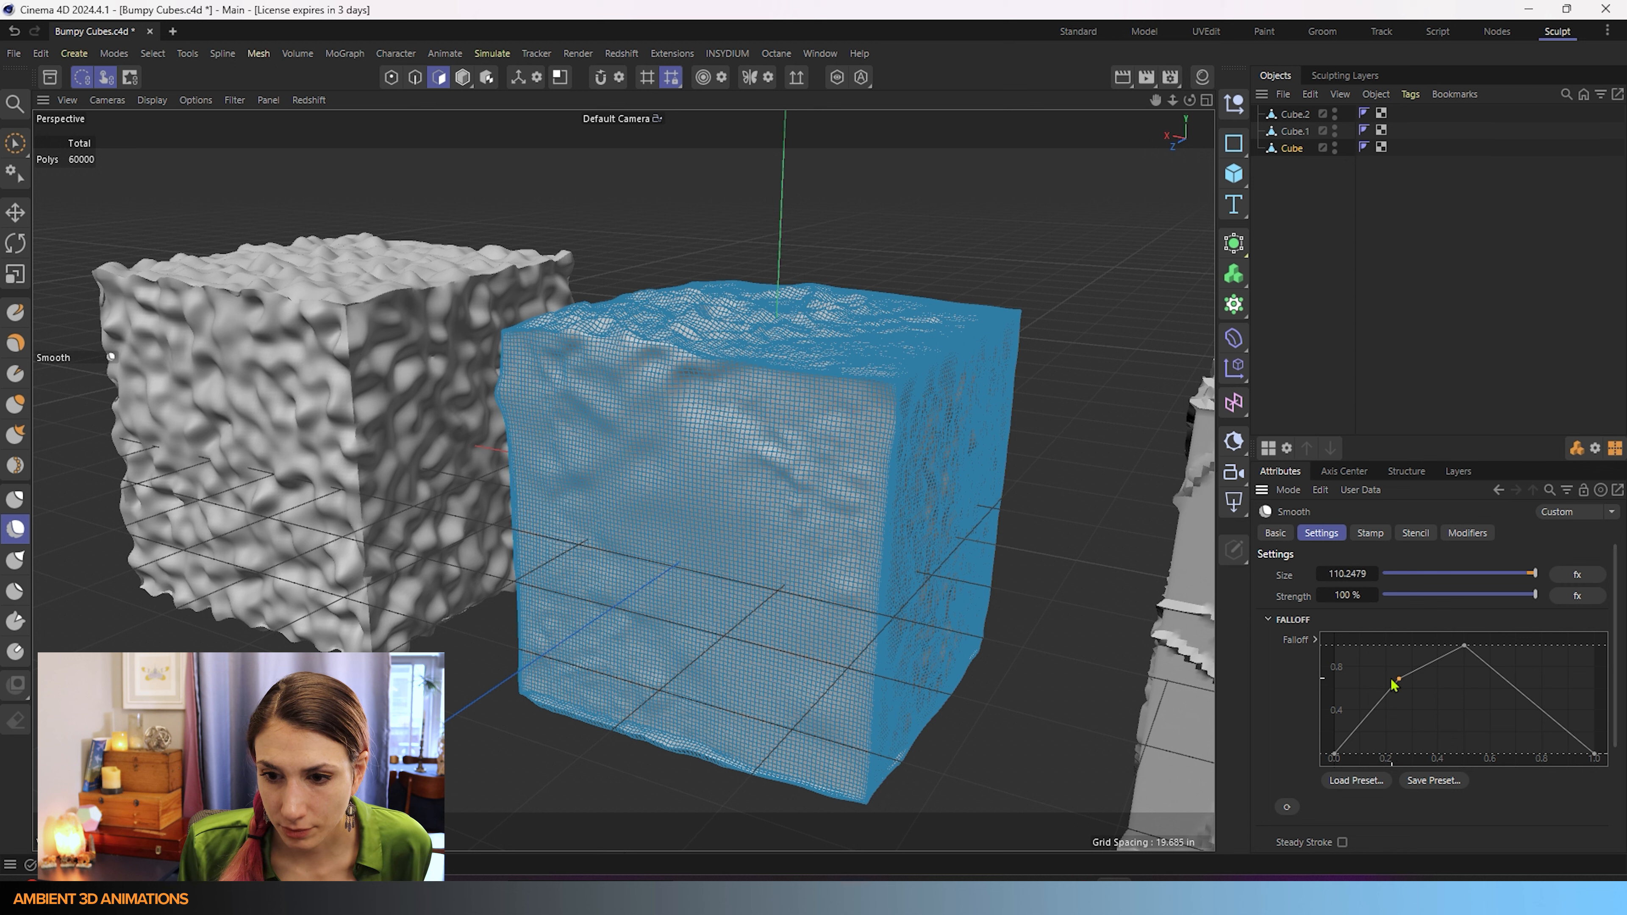
left_click_drag(1398, 681, 1370, 669)
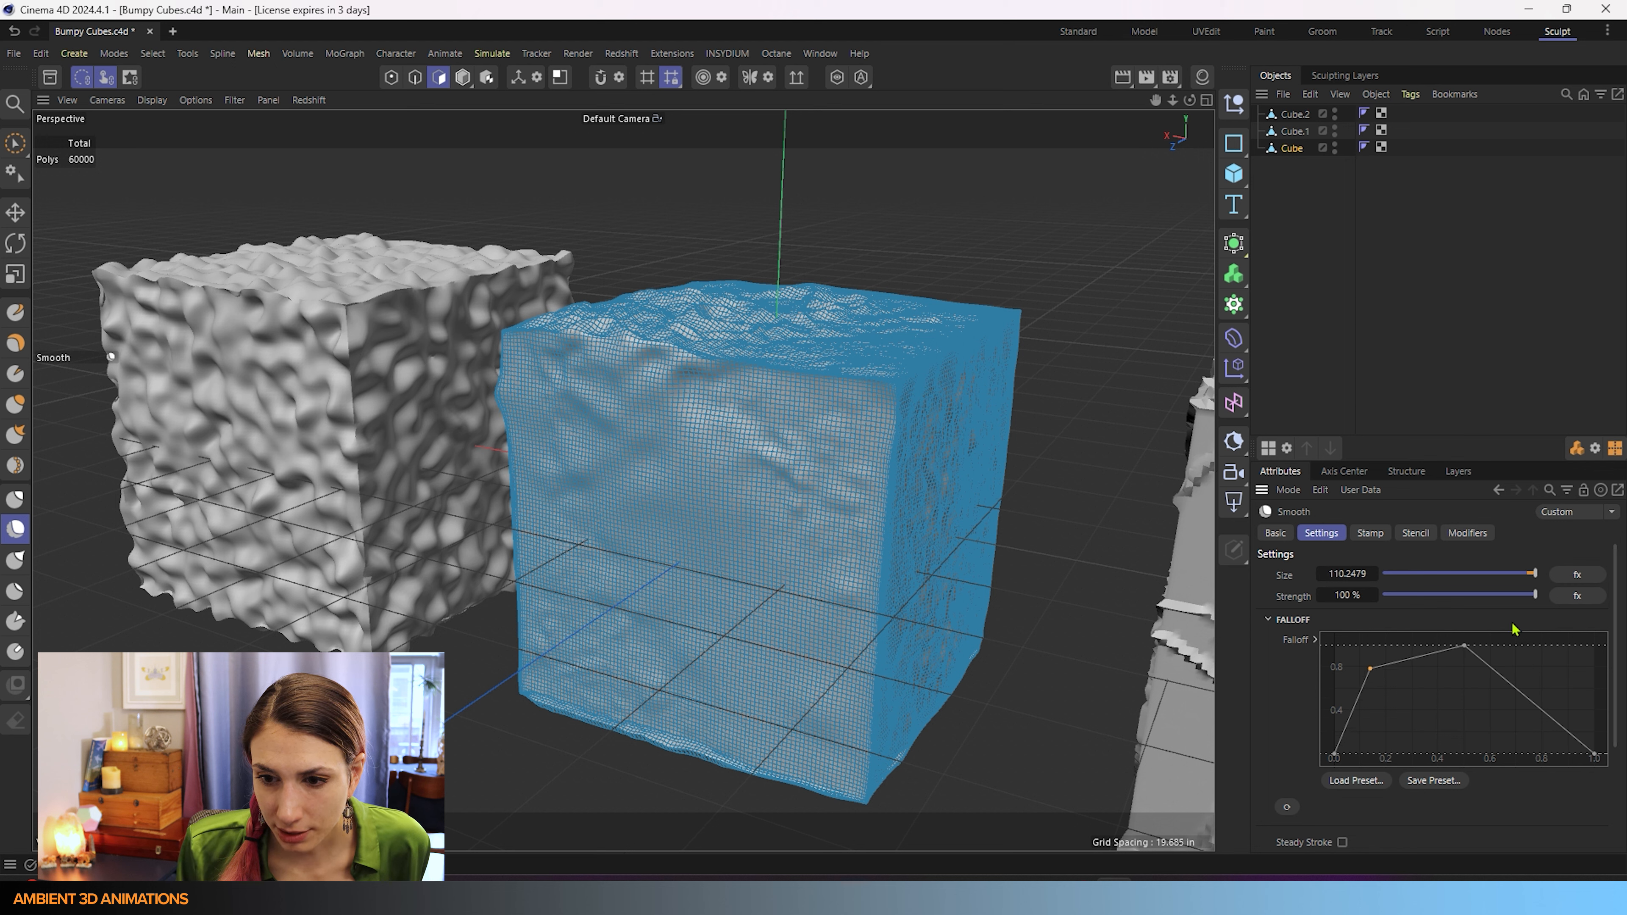
left_click(1465, 649)
left_click_drag(1468, 662, 1489, 738)
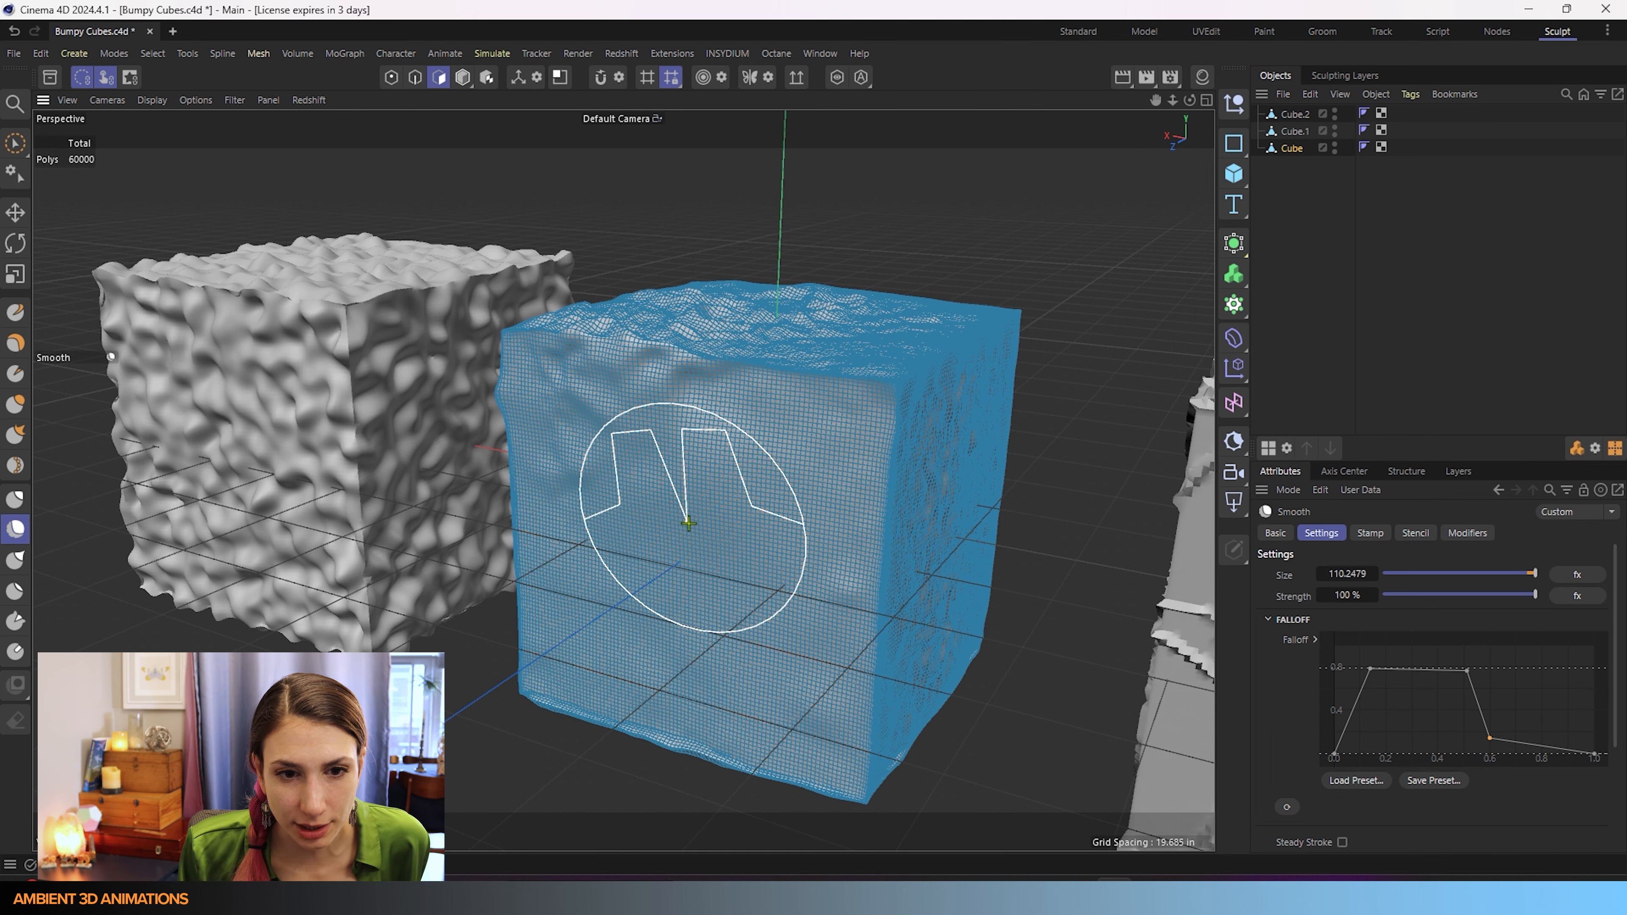
left_click(1287, 808)
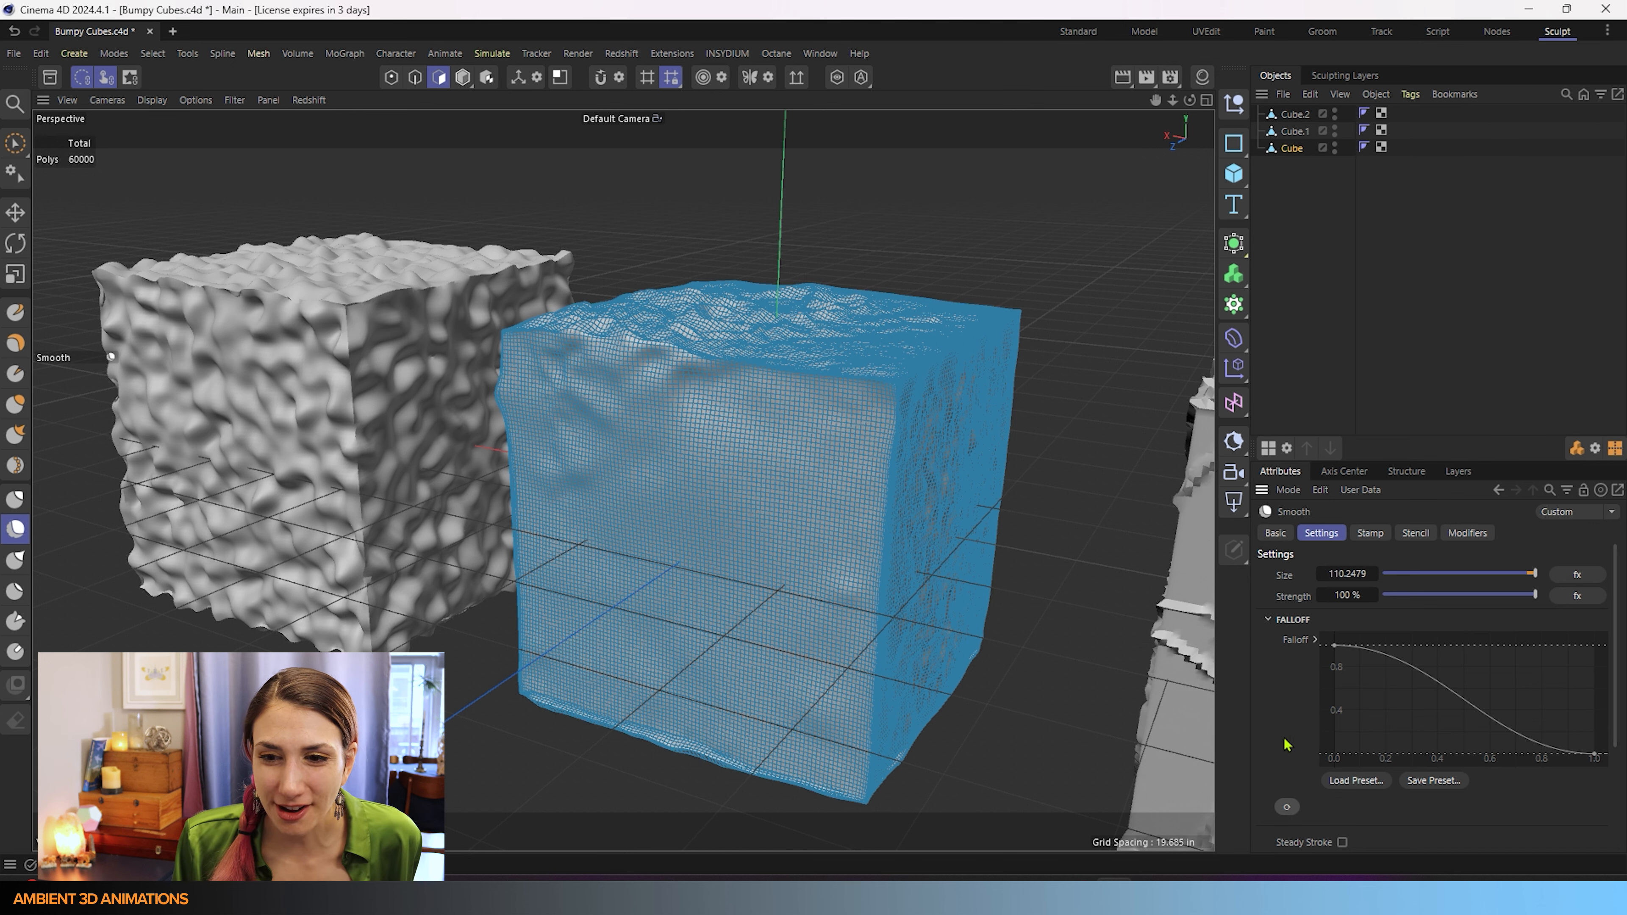
Step: Enable Steady Stroke for the Smooth brush and reduce the brush size over the middle cube's upper face
scroll(1286, 744, "down", 3)
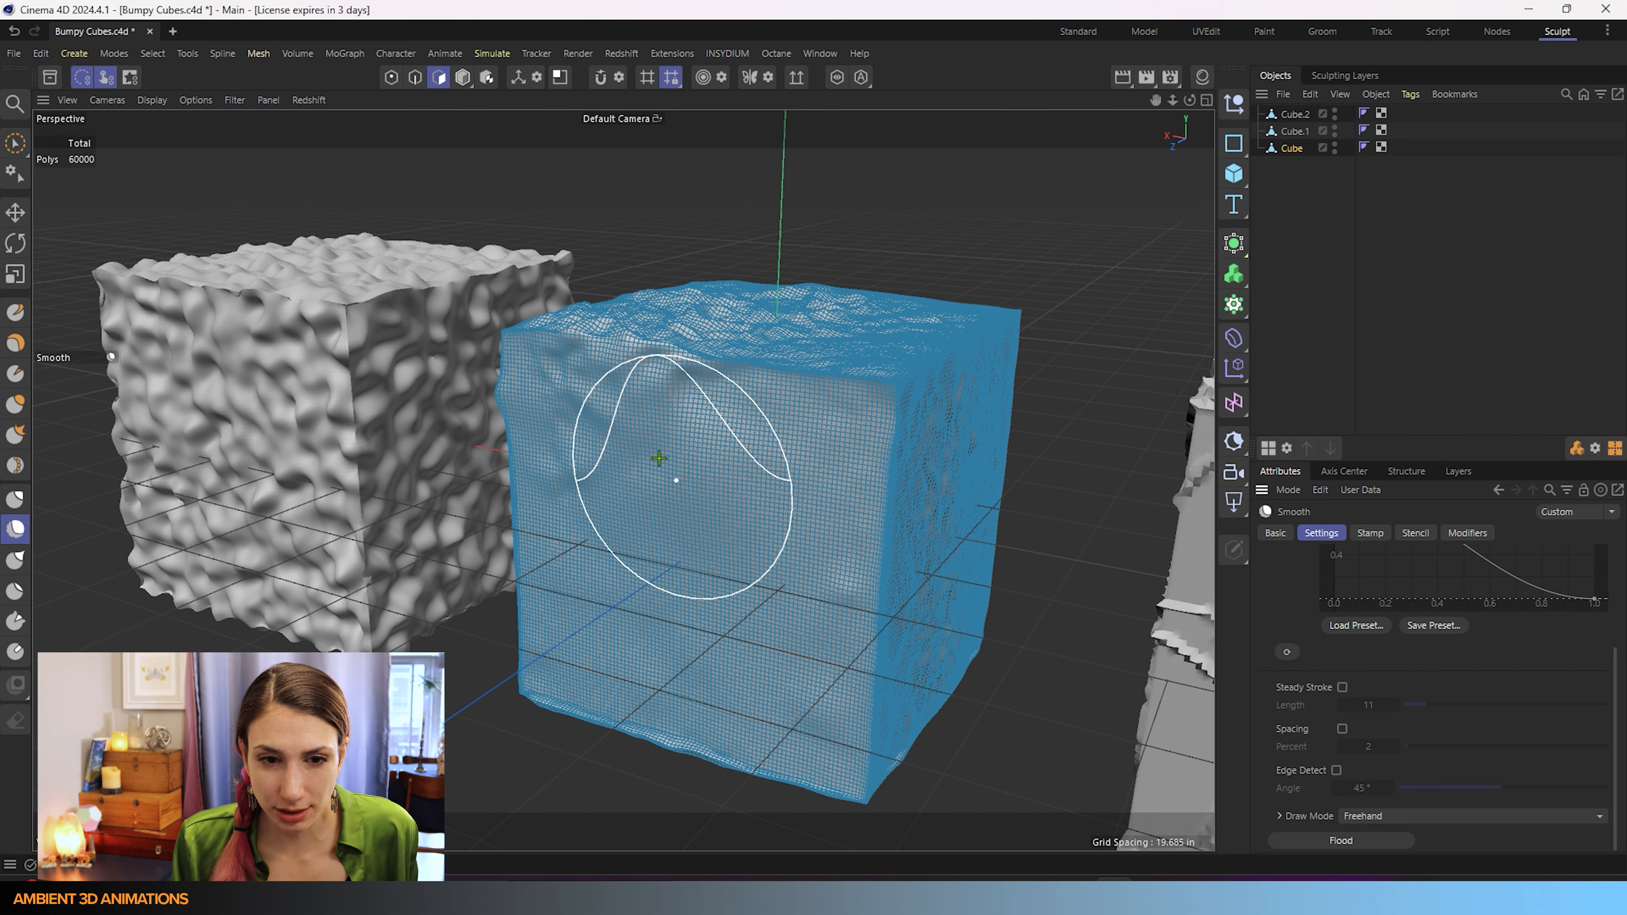
left_click_drag(690, 436, 628, 481, "alt")
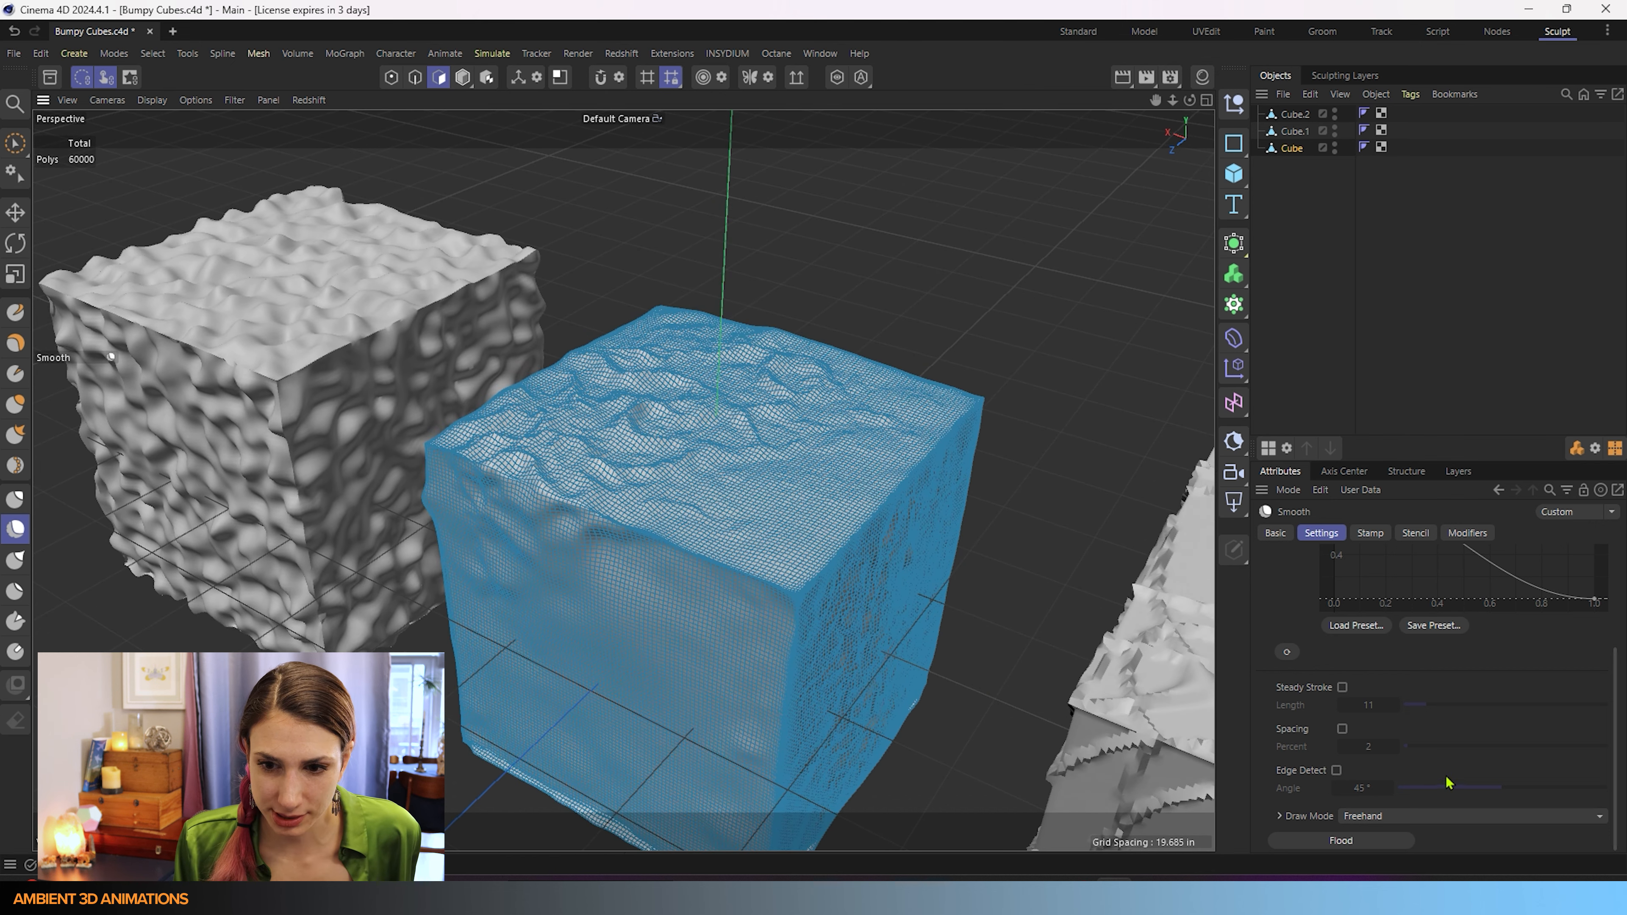
left_click(1343, 687)
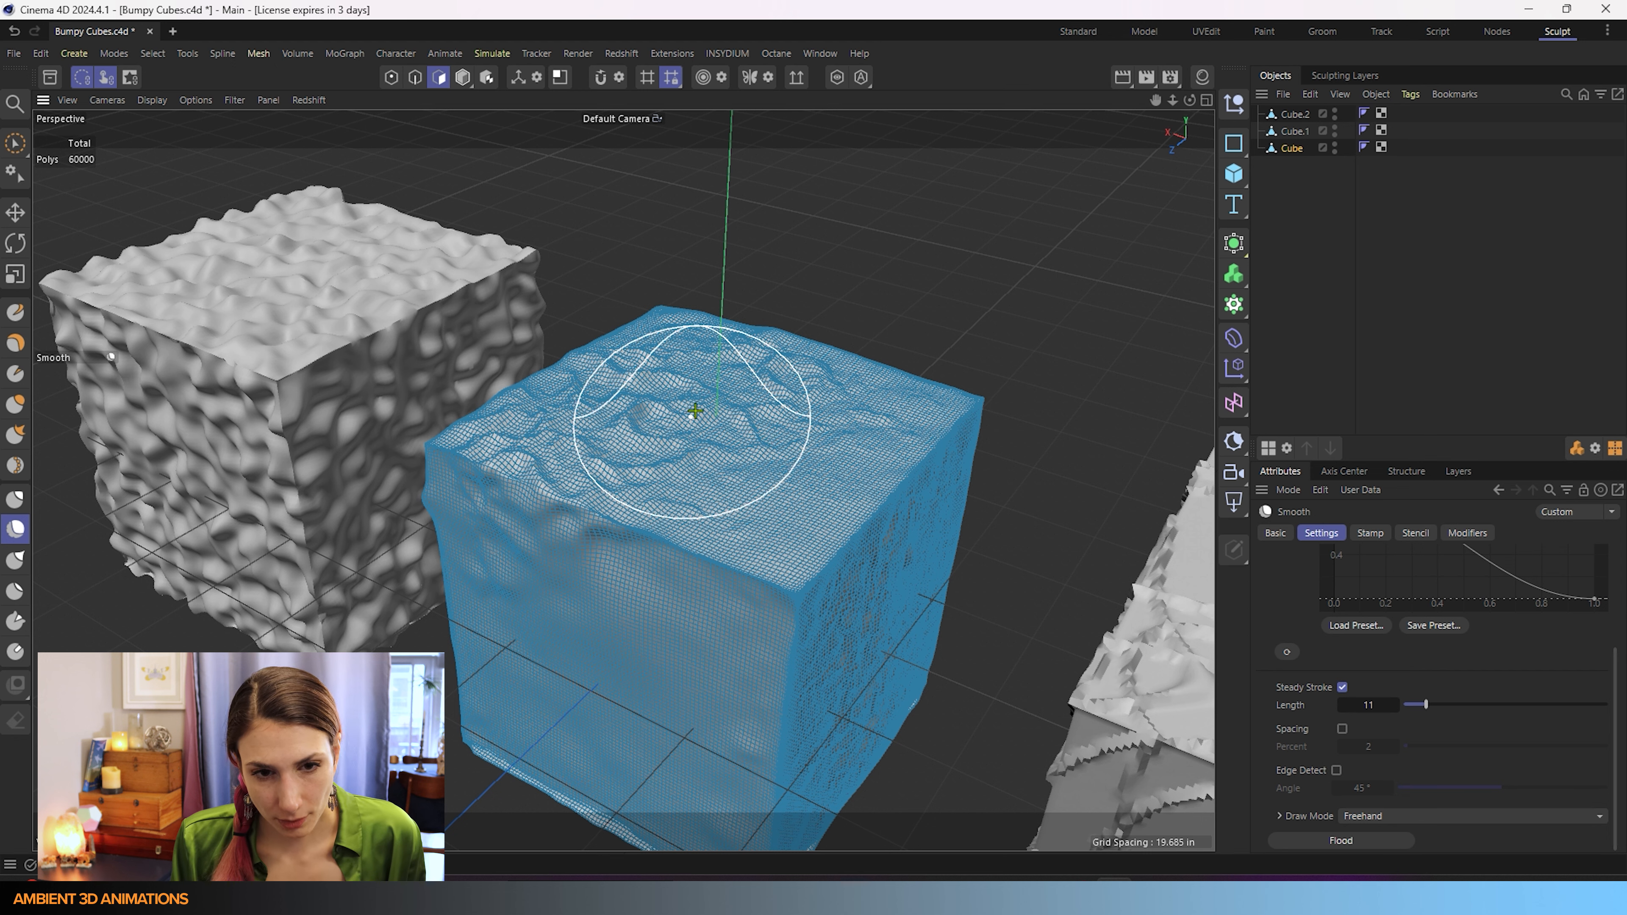
key("bracketleft")
key("bracketleft")
key("bracketleft")
key("bracketleft")
key("bracketleft")
key("bracketleft")
key("bracketleft")
key("bracketleft")
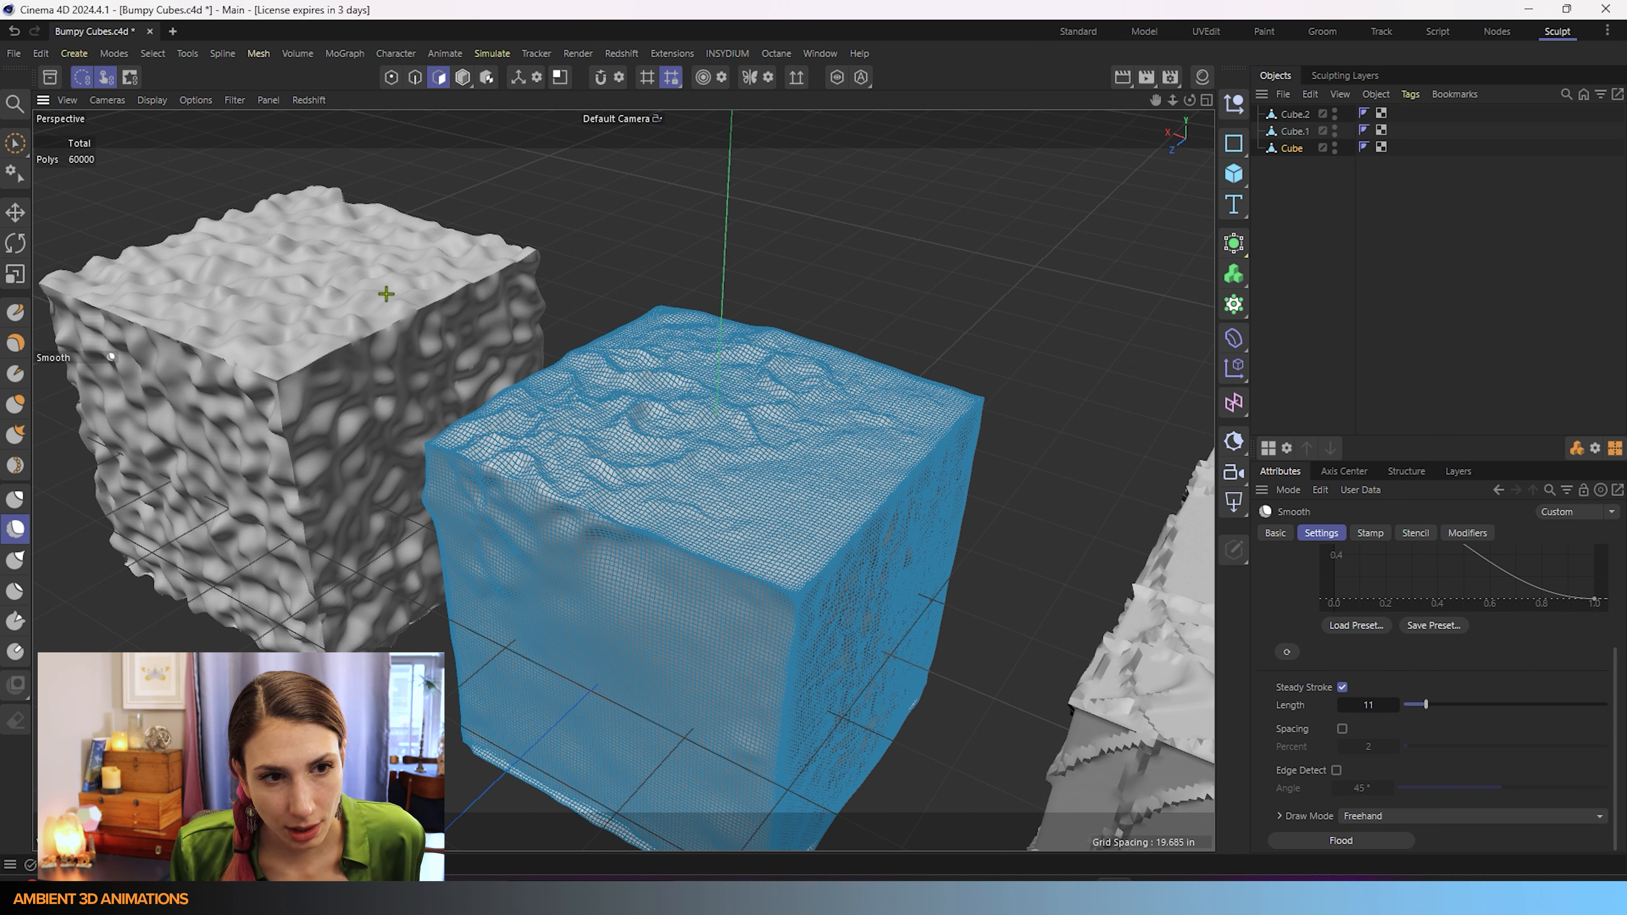
Step: Smooth the middle cube's upper face with Steady Stroke, raising its Length to 100 for a second curved stroke
mouse_move(673, 340)
left_mouse_down()
mouse_move(734, 399)
mouse_move(823, 574)
left_mouse_up()
scroll(736, 397, "up", 7)
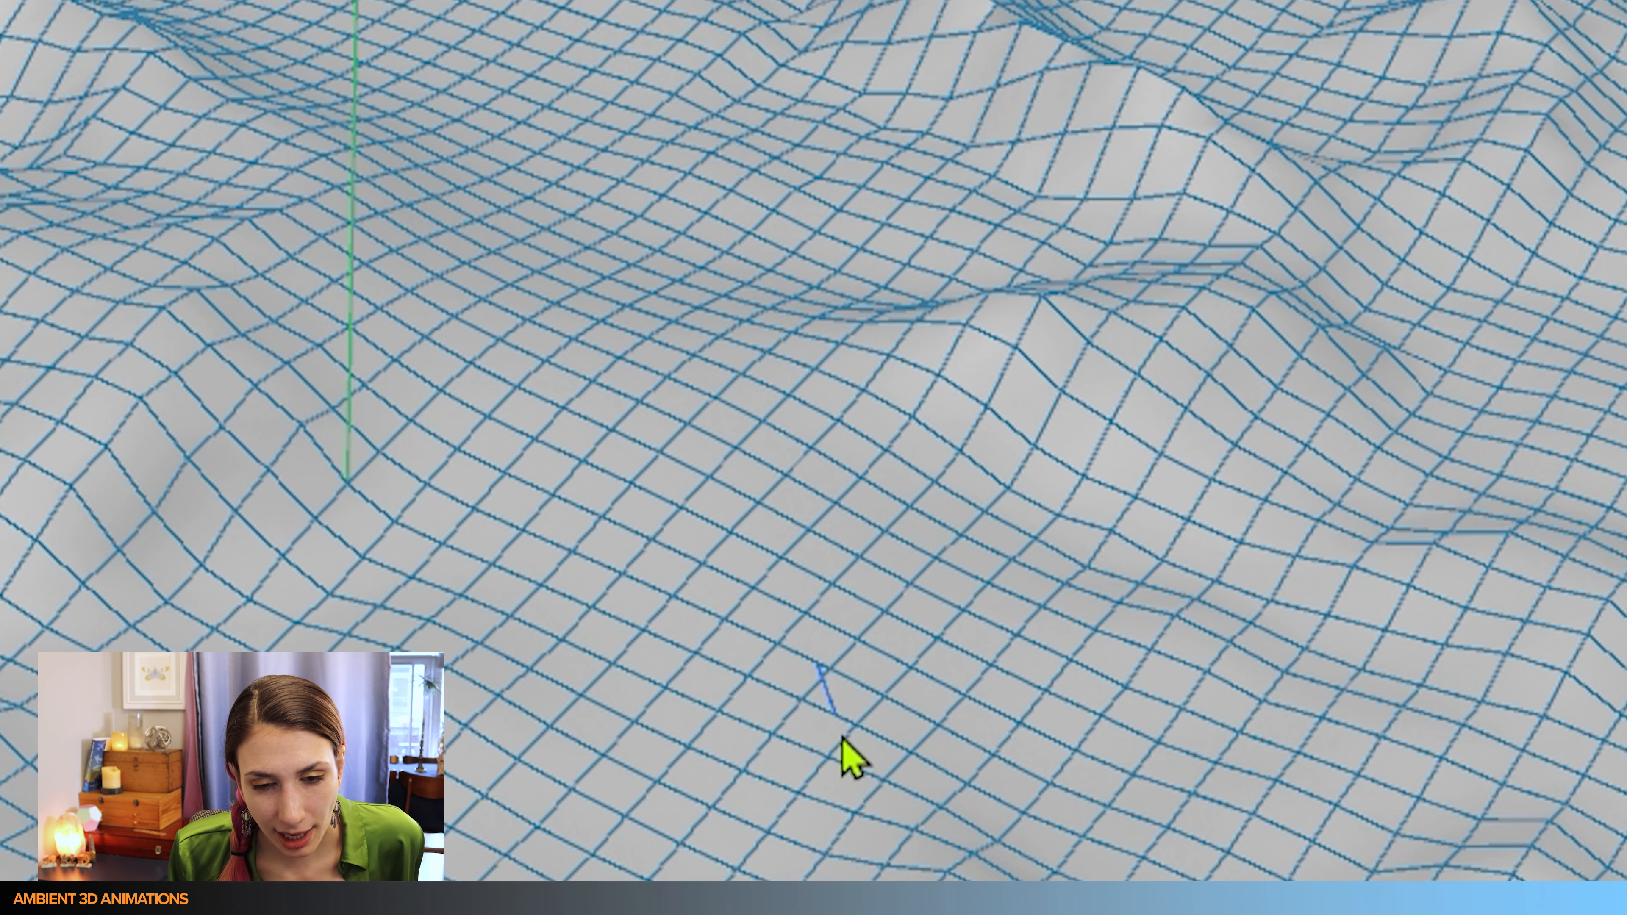
mouse_move(842, 737)
left_mouse_down()
mouse_move(858, 832)
mouse_move(824, 650)
mouse_move(797, 685)
mouse_move(737, 708)
mouse_move(563, 742)
mouse_move(461, 723)
mouse_move(423, 634)
mouse_move(301, 612)
mouse_move(339, 581)
mouse_move(347, 500)
mouse_move(391, 409)
mouse_move(547, 358)
mouse_move(657, 389)
mouse_move(686, 482)
mouse_move(588, 505)
left_mouse_up()
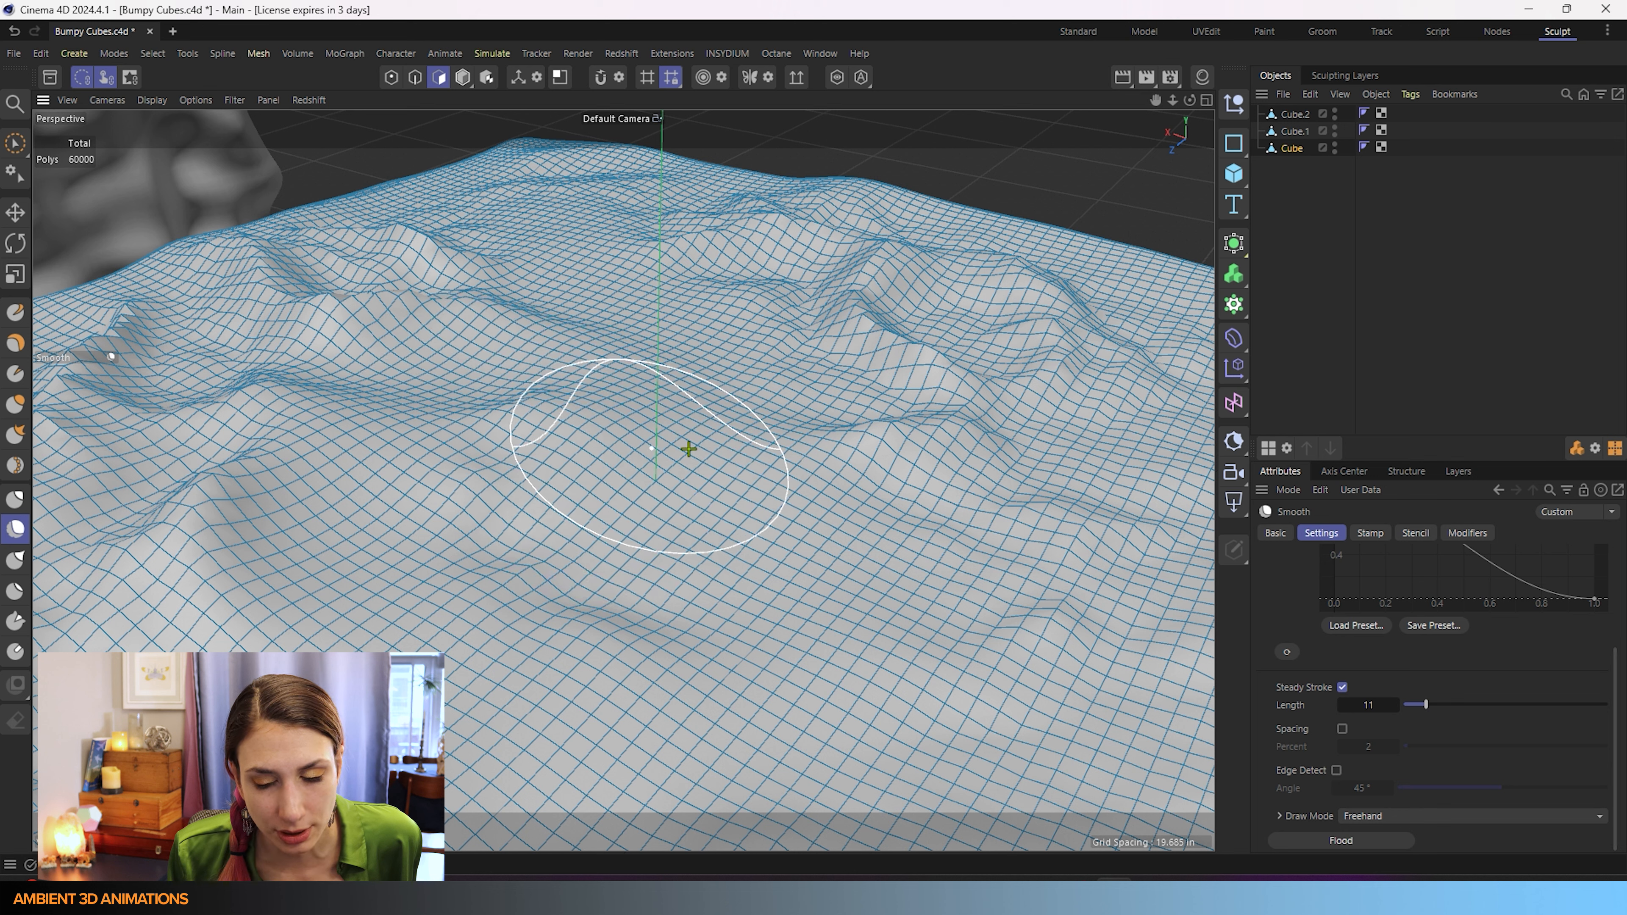
left_click_drag(1442, 713, 1607, 708)
mouse_move(525, 215)
left_mouse_down()
mouse_move(708, 364)
mouse_move(878, 564)
mouse_move(878, 670)
mouse_move(722, 726)
mouse_move(445, 746)
mouse_move(237, 581)
mouse_move(245, 415)
mouse_move(362, 307)
mouse_move(534, 306)
mouse_move(734, 364)
mouse_move(755, 526)
mouse_move(523, 592)
mouse_move(377, 575)
mouse_move(508, 337)
mouse_move(552, 300)
mouse_move(675, 298)
mouse_move(766, 320)
mouse_move(999, 465)
mouse_move(904, 708)
left_mouse_up()
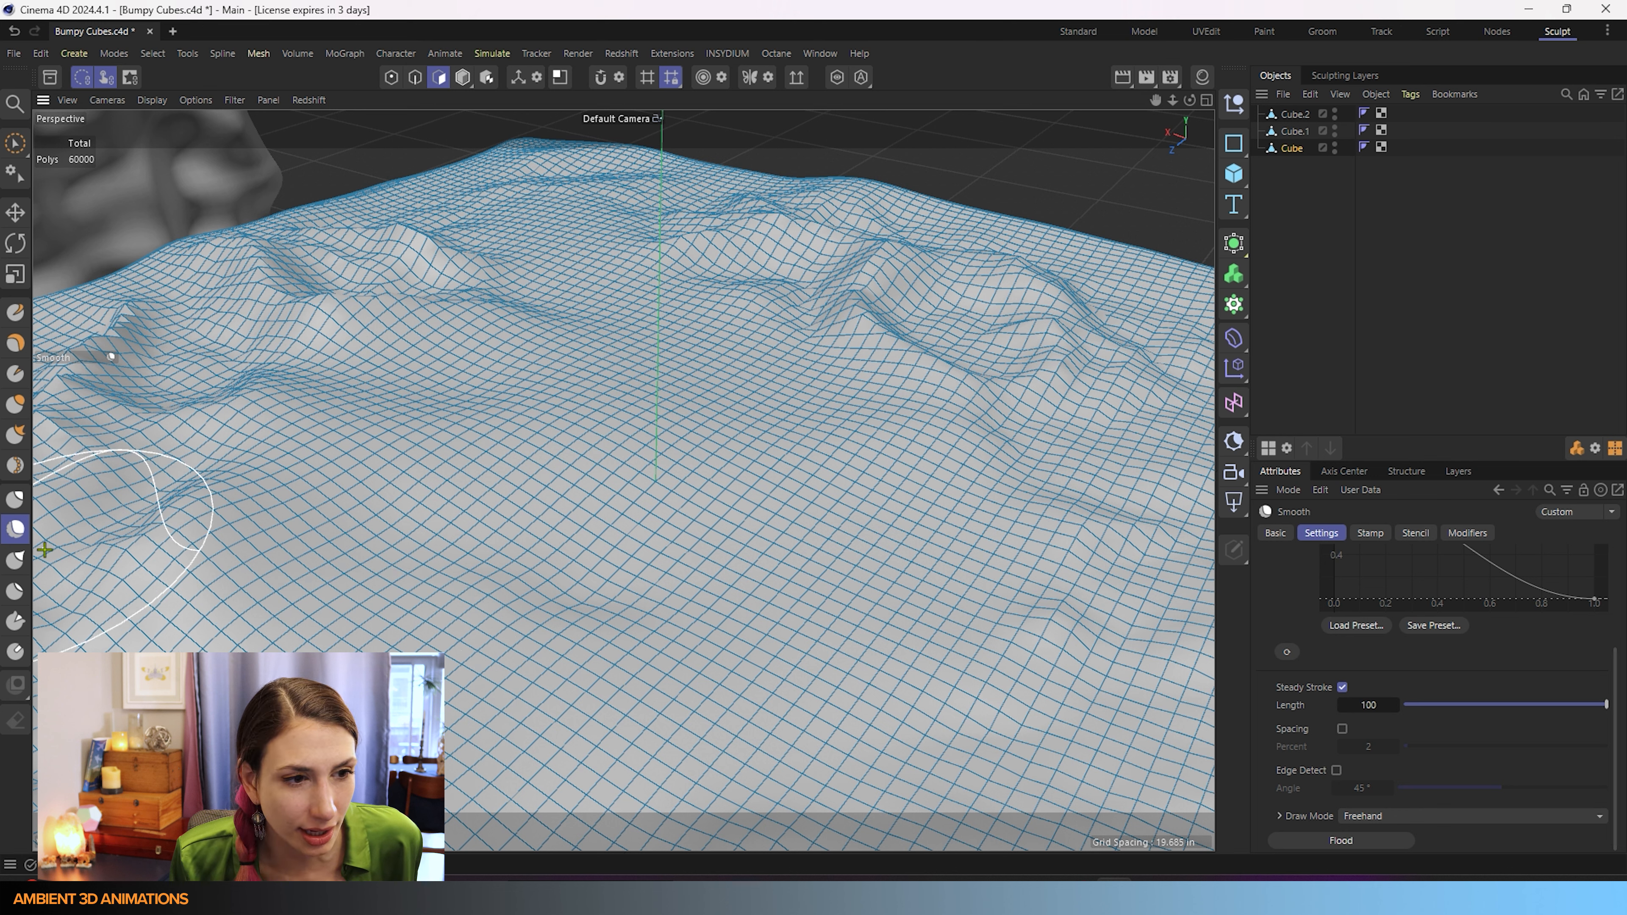
Step: Enable Steady Stroke at Length 11 for the Draw brush, undoing the trial strokes made on the middle cube's upper face
left_click(15, 312)
mouse_move(506, 272)
left_mouse_down()
mouse_move(675, 351)
mouse_move(805, 467)
mouse_move(780, 658)
left_mouse_up()
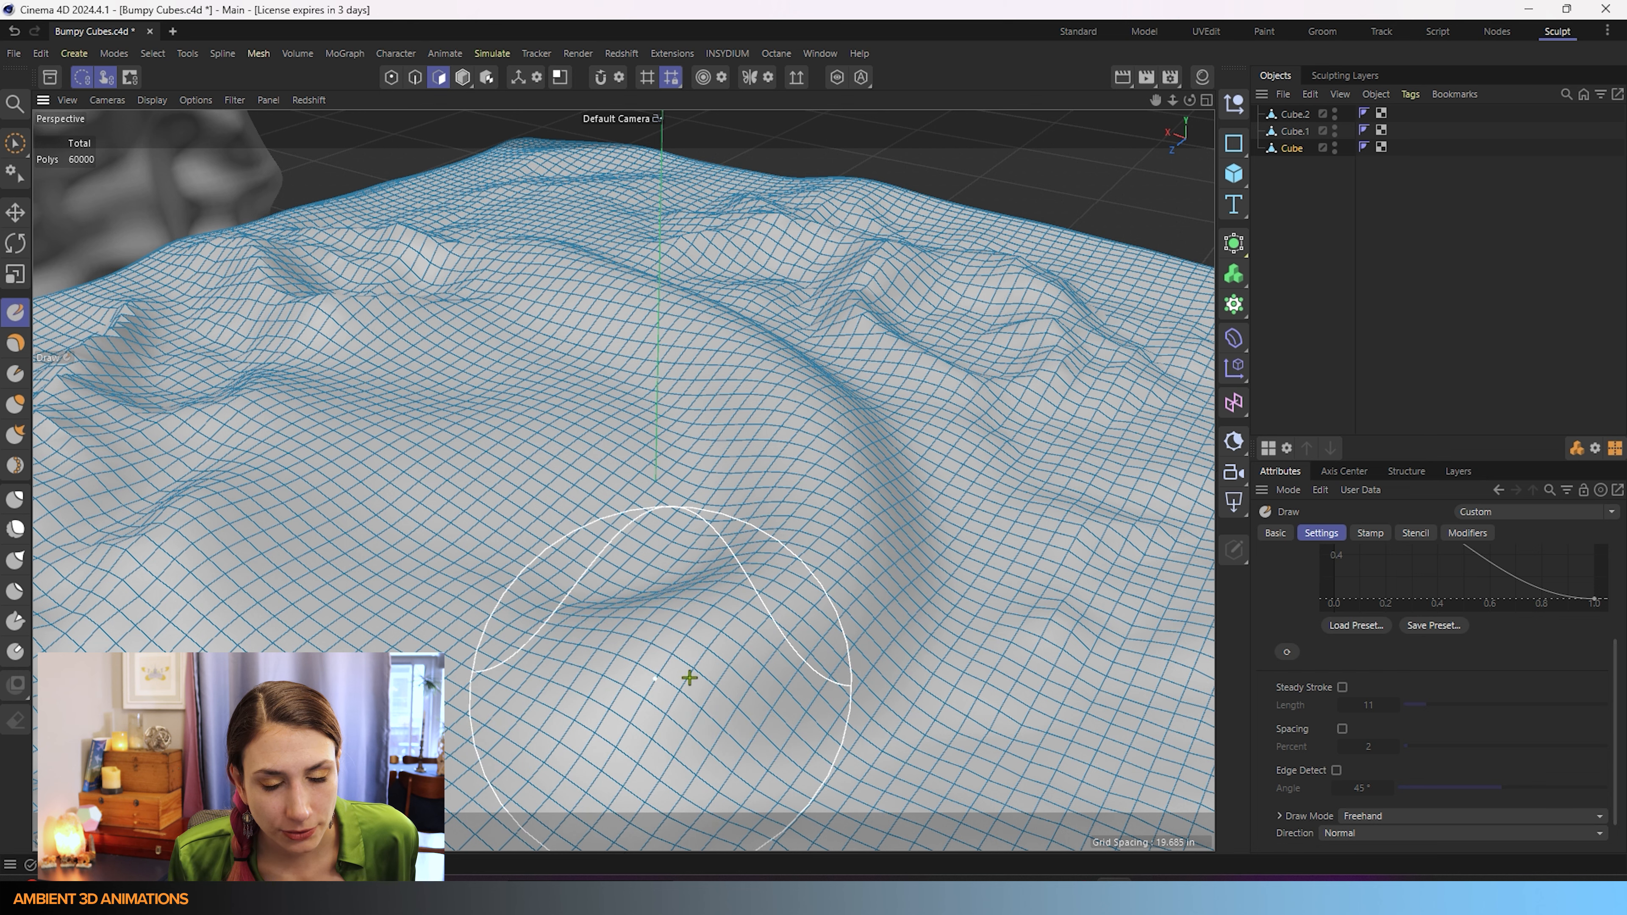
key("ctrl+z")
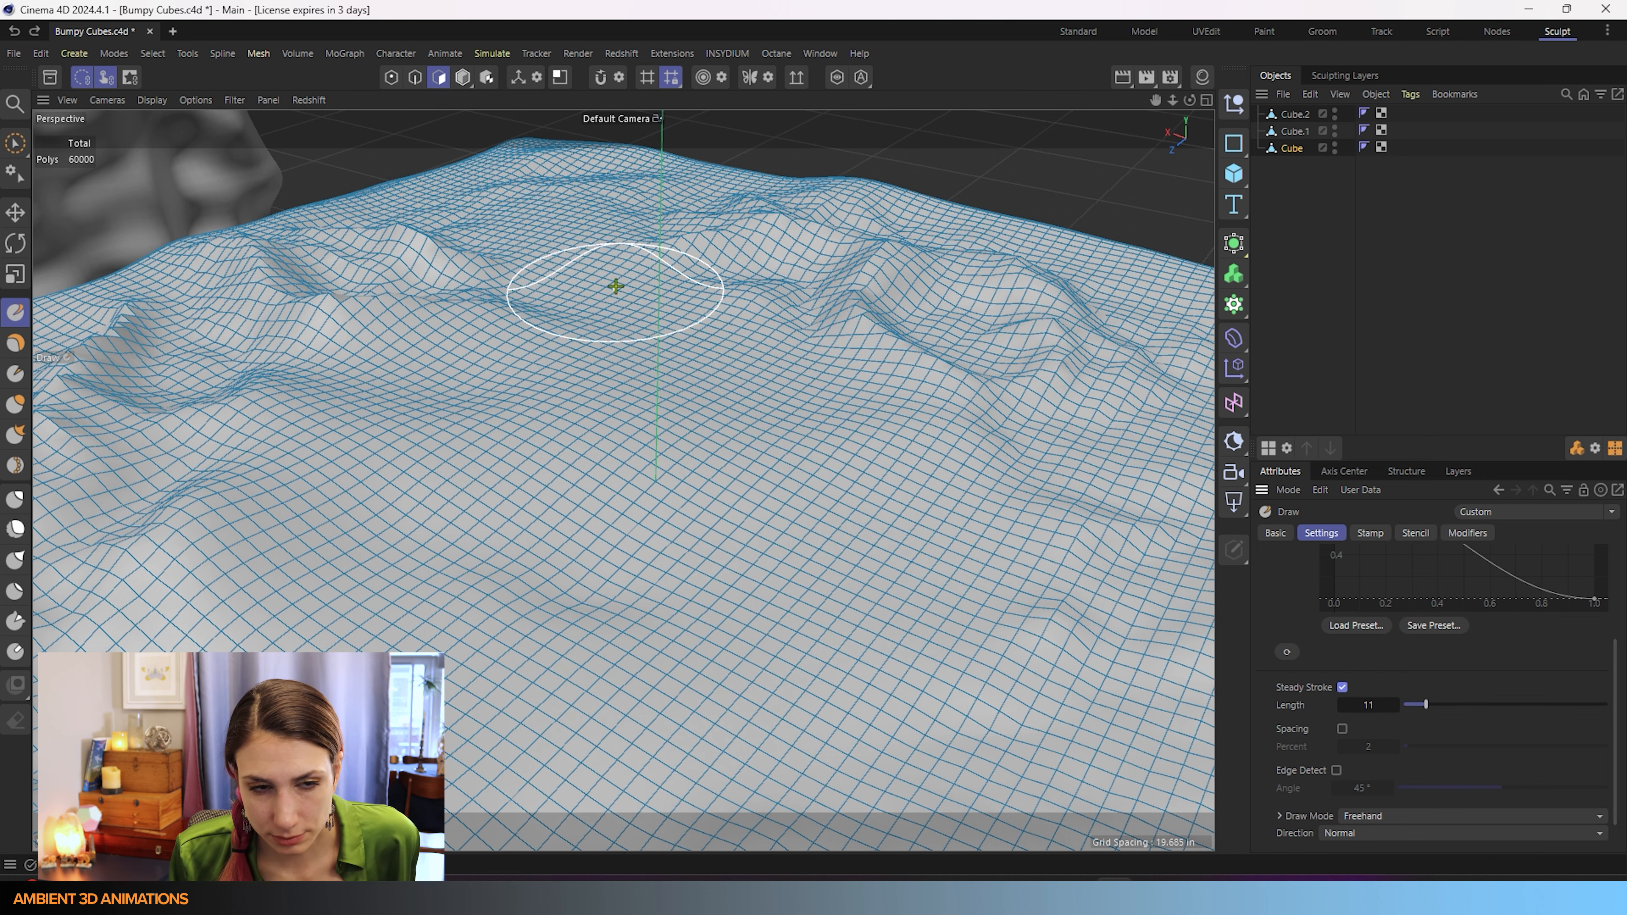
mouse_move(483, 248)
left_mouse_down()
mouse_move(779, 402)
mouse_move(825, 488)
mouse_move(770, 618)
mouse_move(588, 645)
left_mouse_up()
key("ctrl+z")
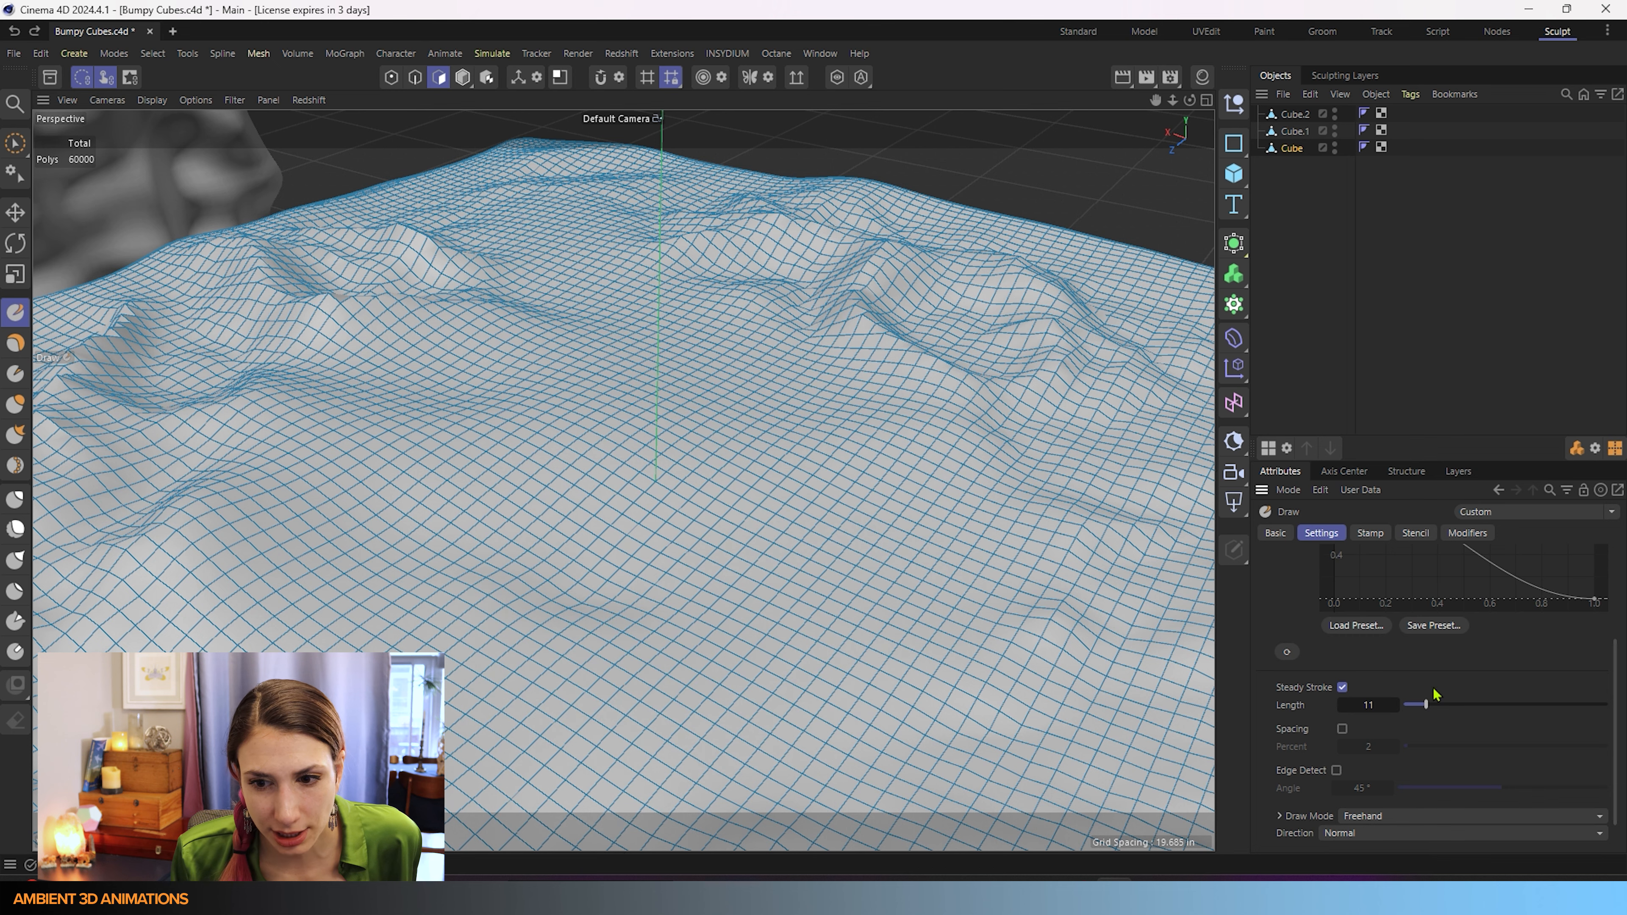
Step: Set the Draw brush's Steady Stroke Length to 100 and sculpt a curved ridge on the middle cube's upper face
left_click_drag(1425, 704, 1608, 705)
mouse_move(537, 257)
left_mouse_down()
mouse_move(664, 334)
mouse_move(842, 407)
mouse_move(887, 524)
left_mouse_up()
mouse_move(758, 642)
left_mouse_down()
mouse_move(486, 718)
mouse_move(222, 571)
mouse_move(220, 379)
mouse_move(361, 303)
mouse_move(576, 386)
mouse_move(616, 459)
left_mouse_up()
scroll(518, 378, "down", 10)
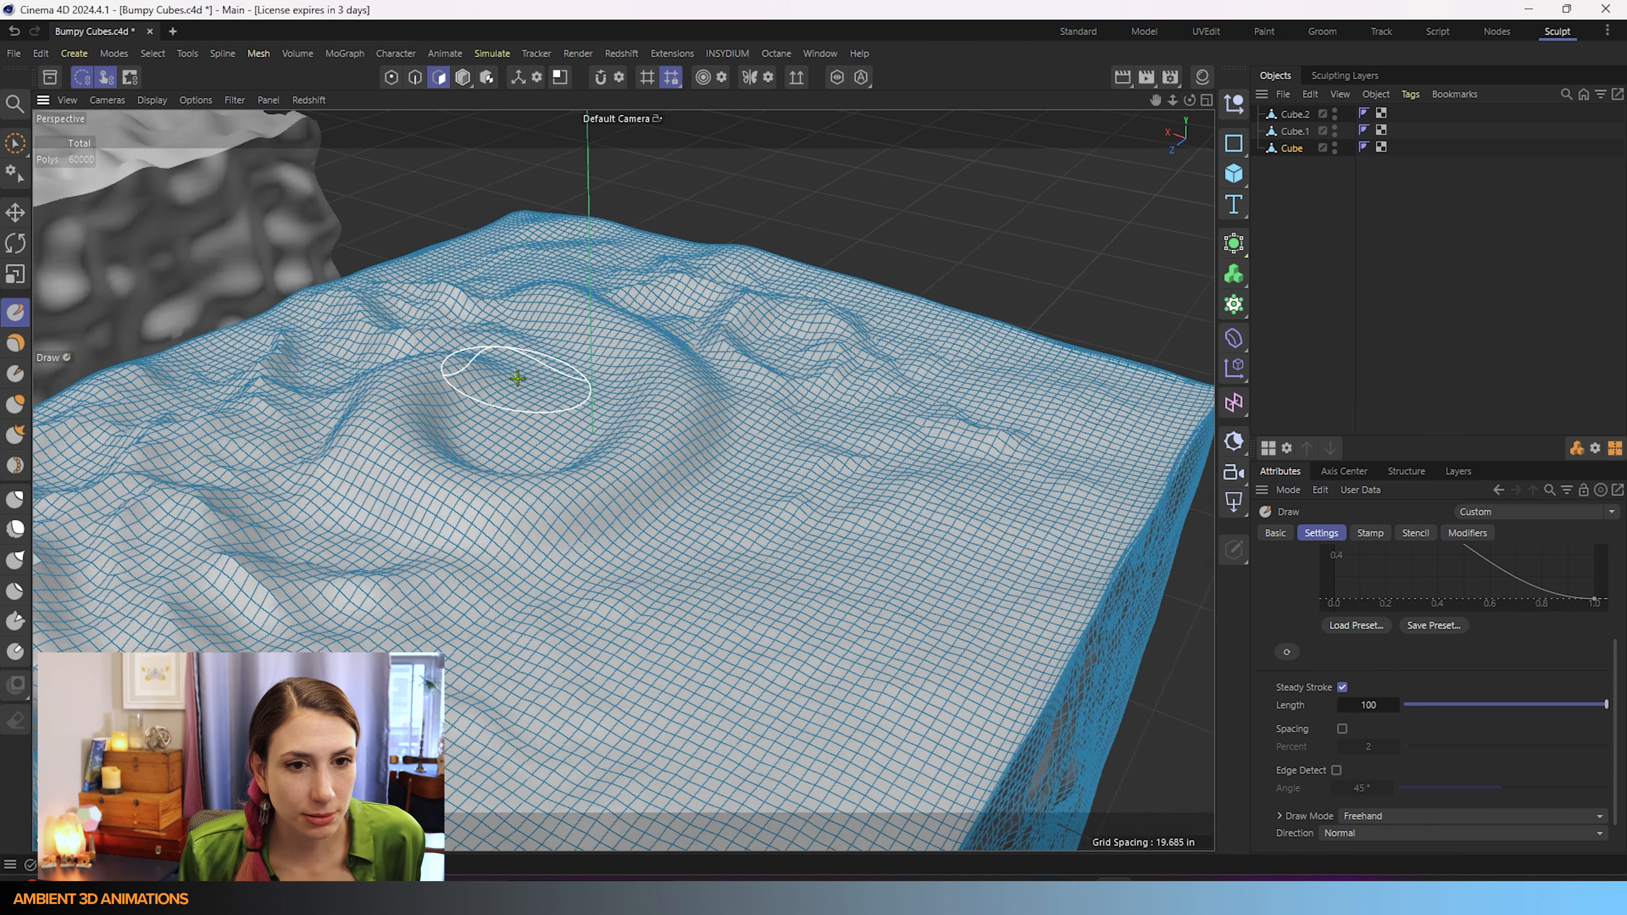
Step: Disable Steady Stroke for the Smooth brush and enable Spacing instead
left_click(15, 527)
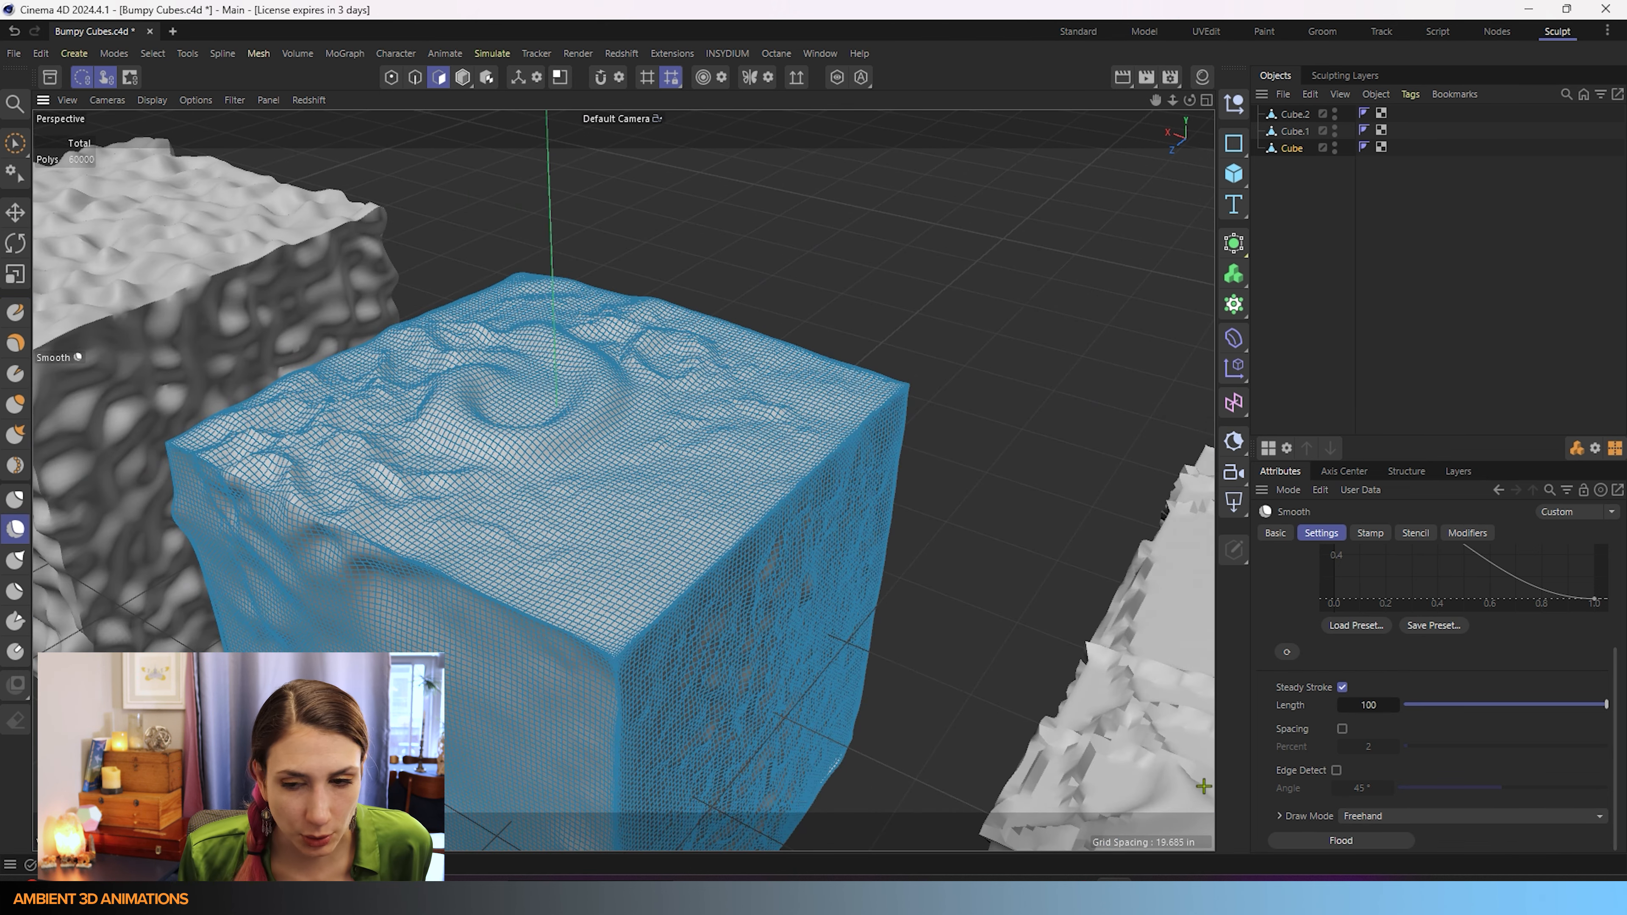
left_click(1341, 687)
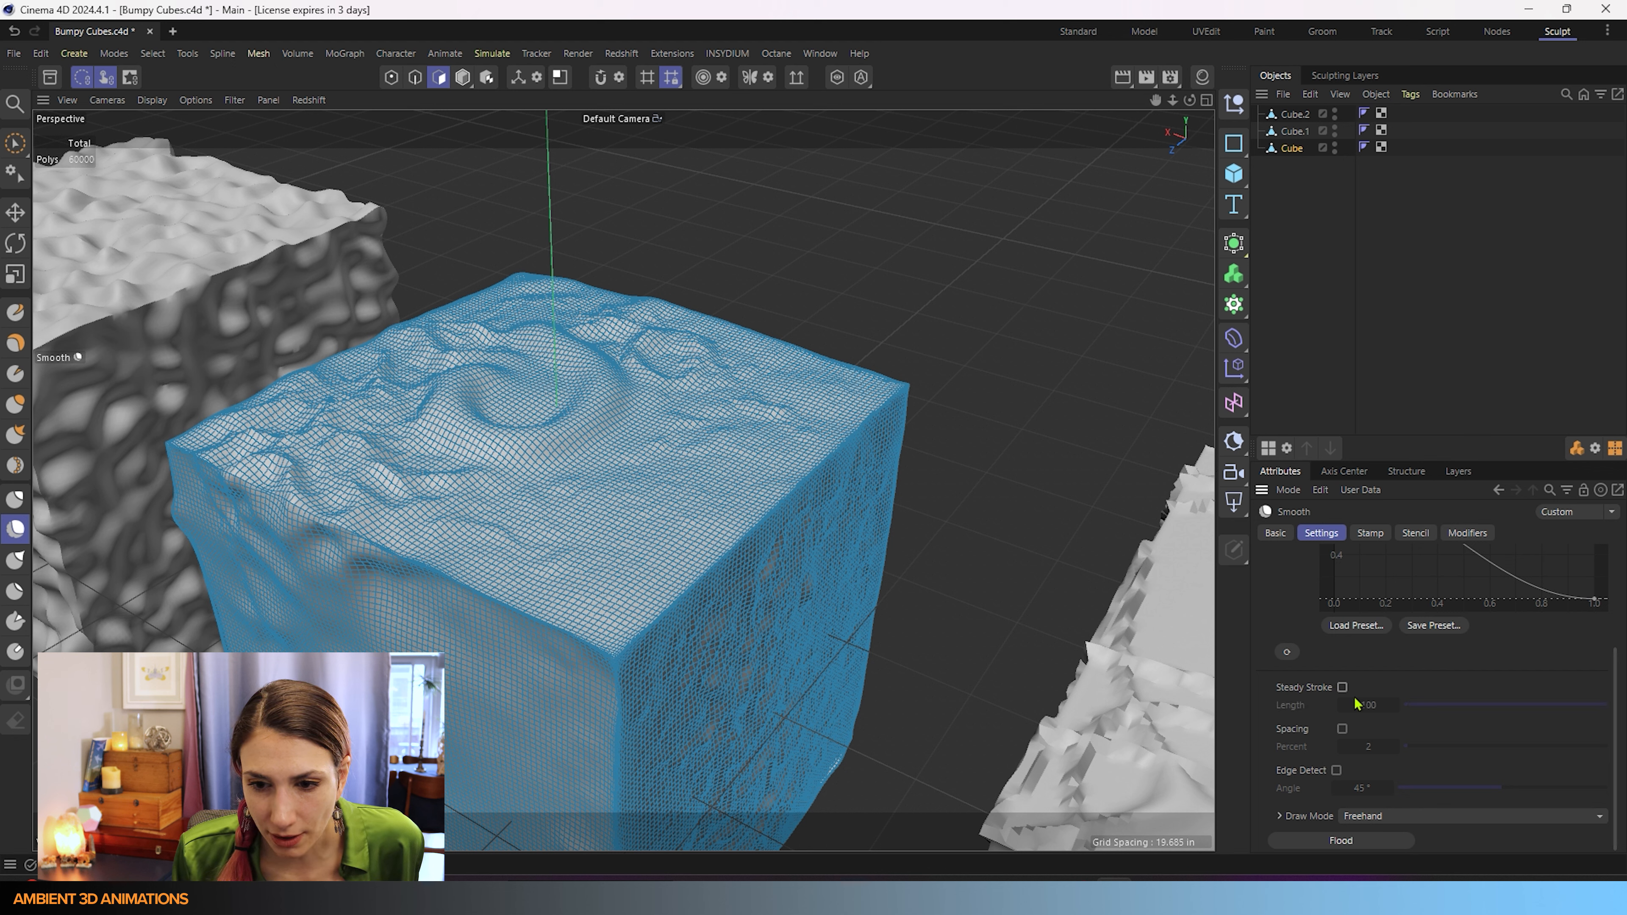
left_click(1342, 729)
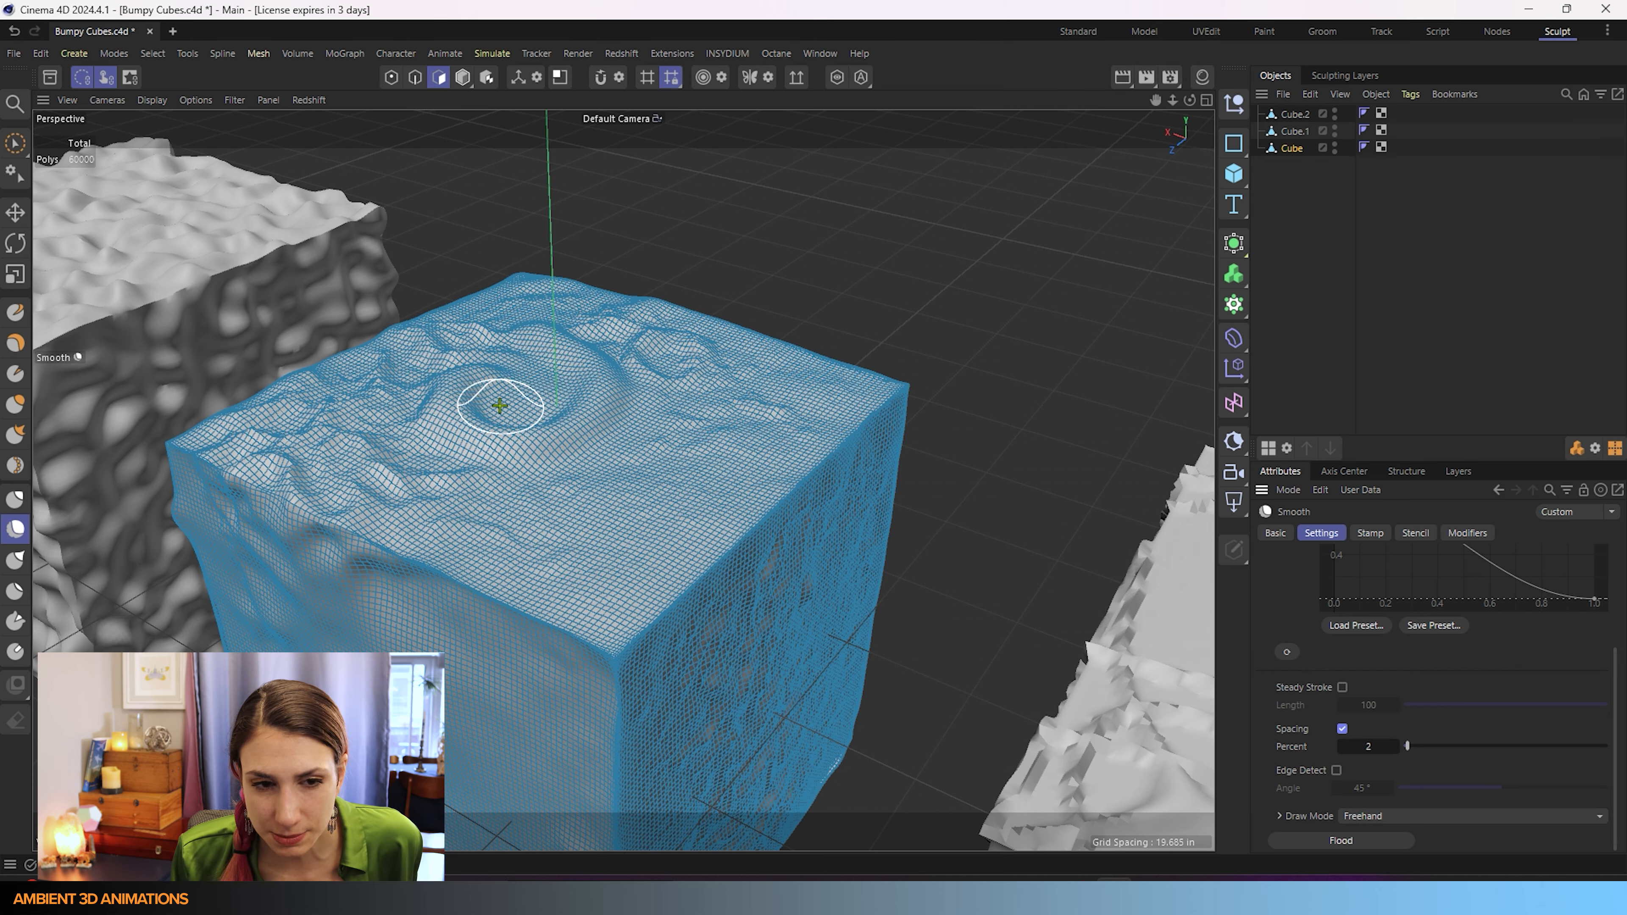
Step: Set the Smooth brush's Spacing Percent to 100 for a test on the unsmoothed bumpy cube
left_click_drag(525, 436, 563, 465, "alt")
left_click_drag(474, 413, 625, 465, "alt")
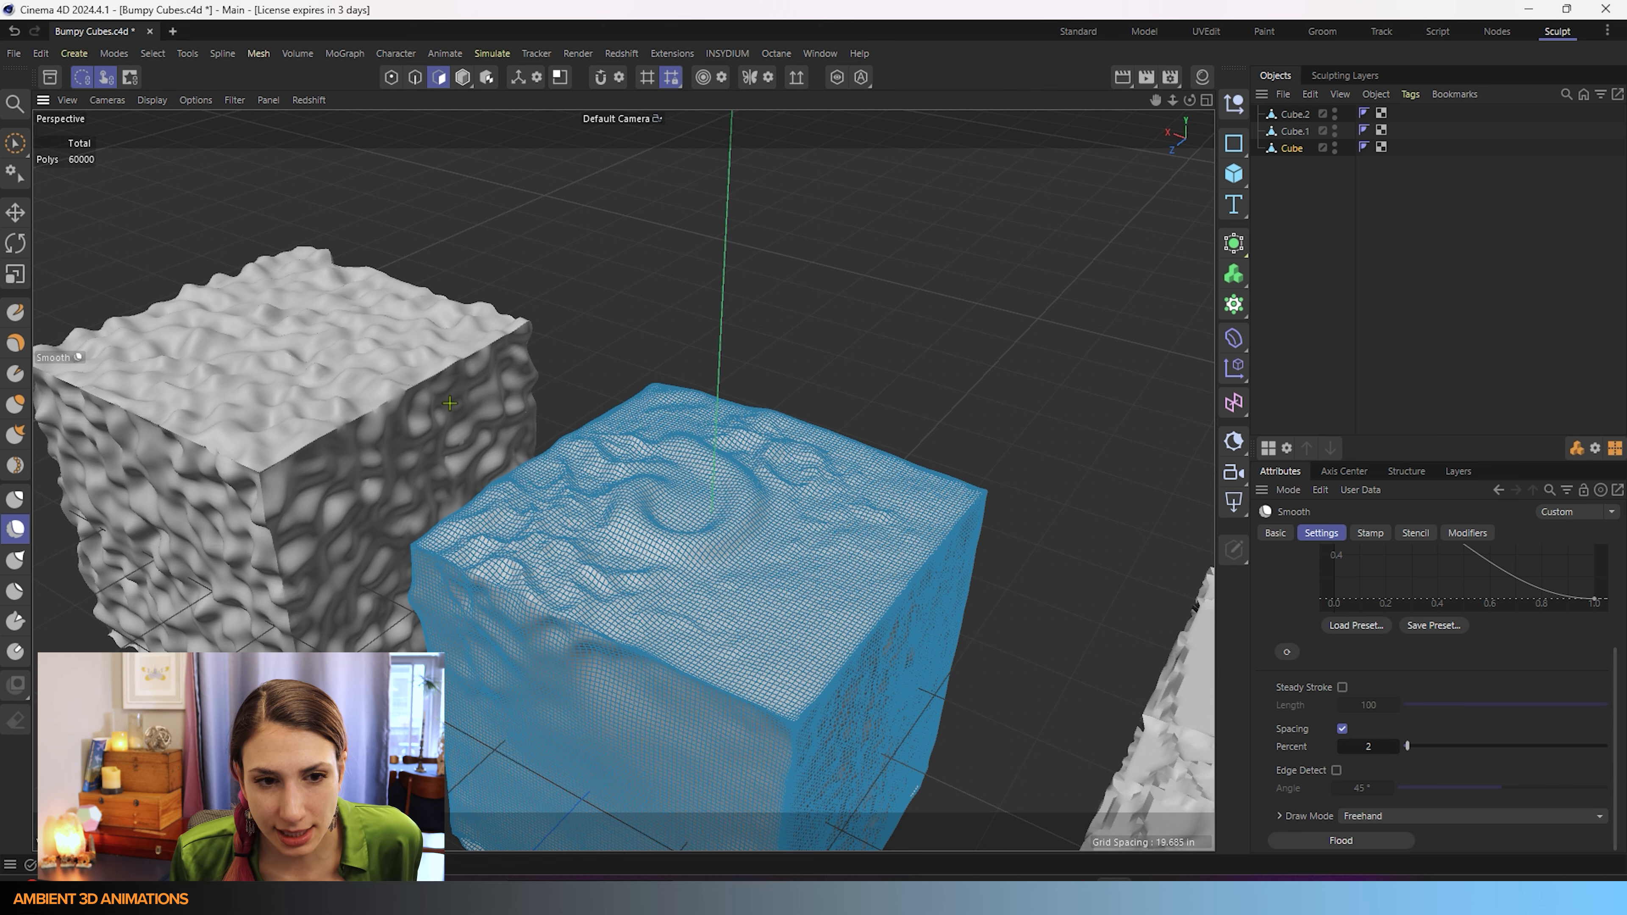
scroll(172, 327, "up", 3)
middle_click_drag(214, 334, 485, 408, "alt")
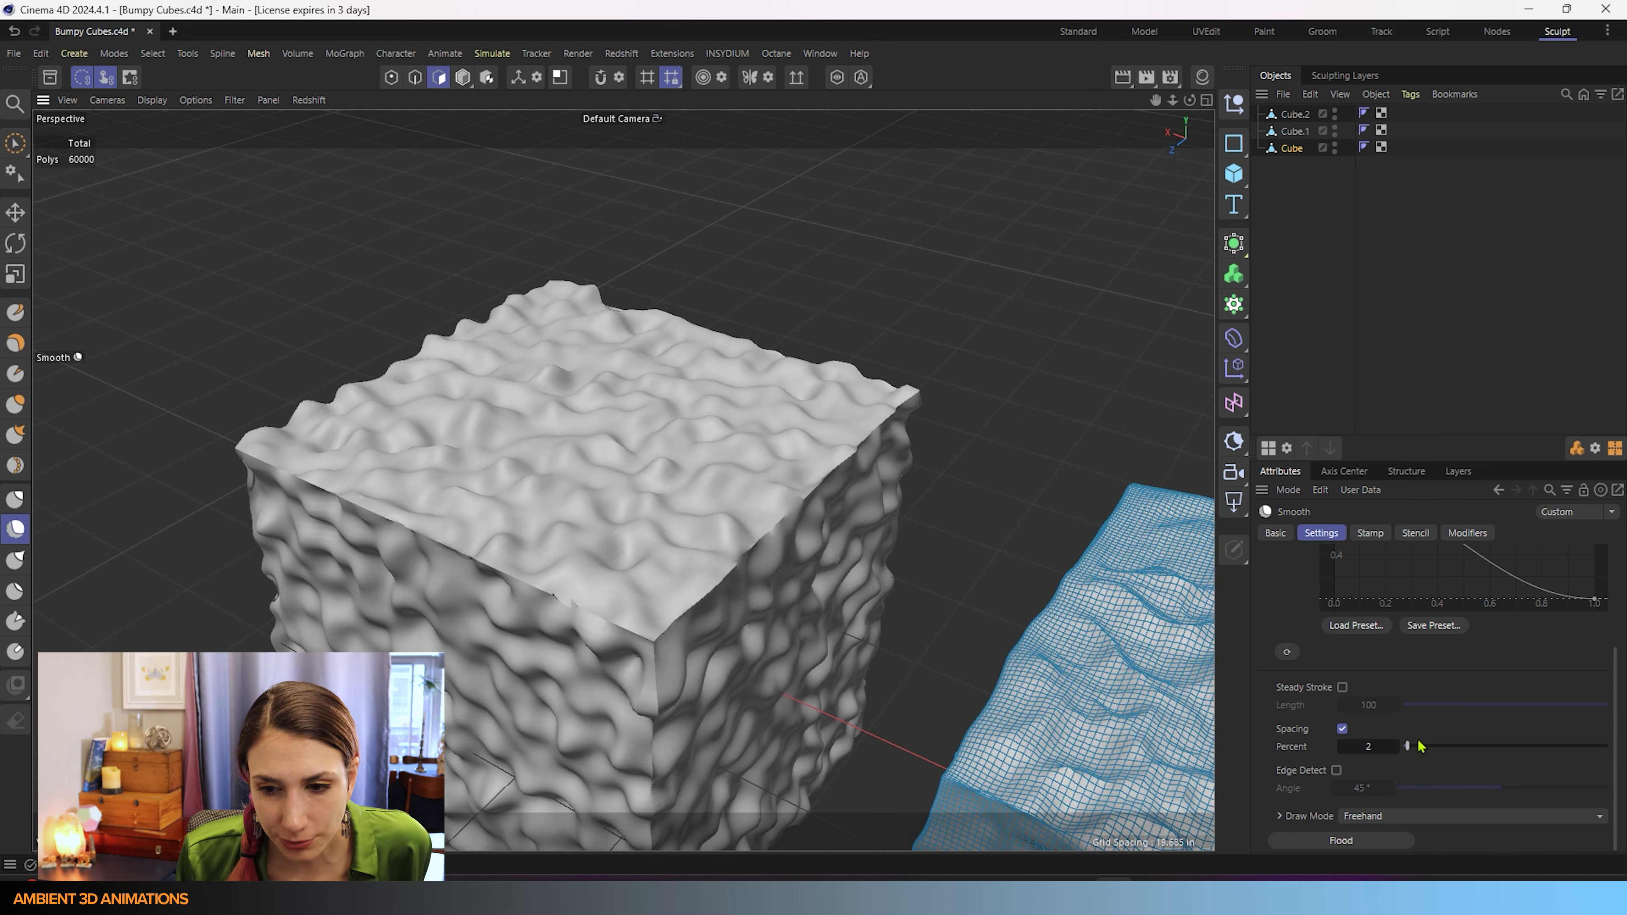
left_click_drag(1419, 746, 1607, 747)
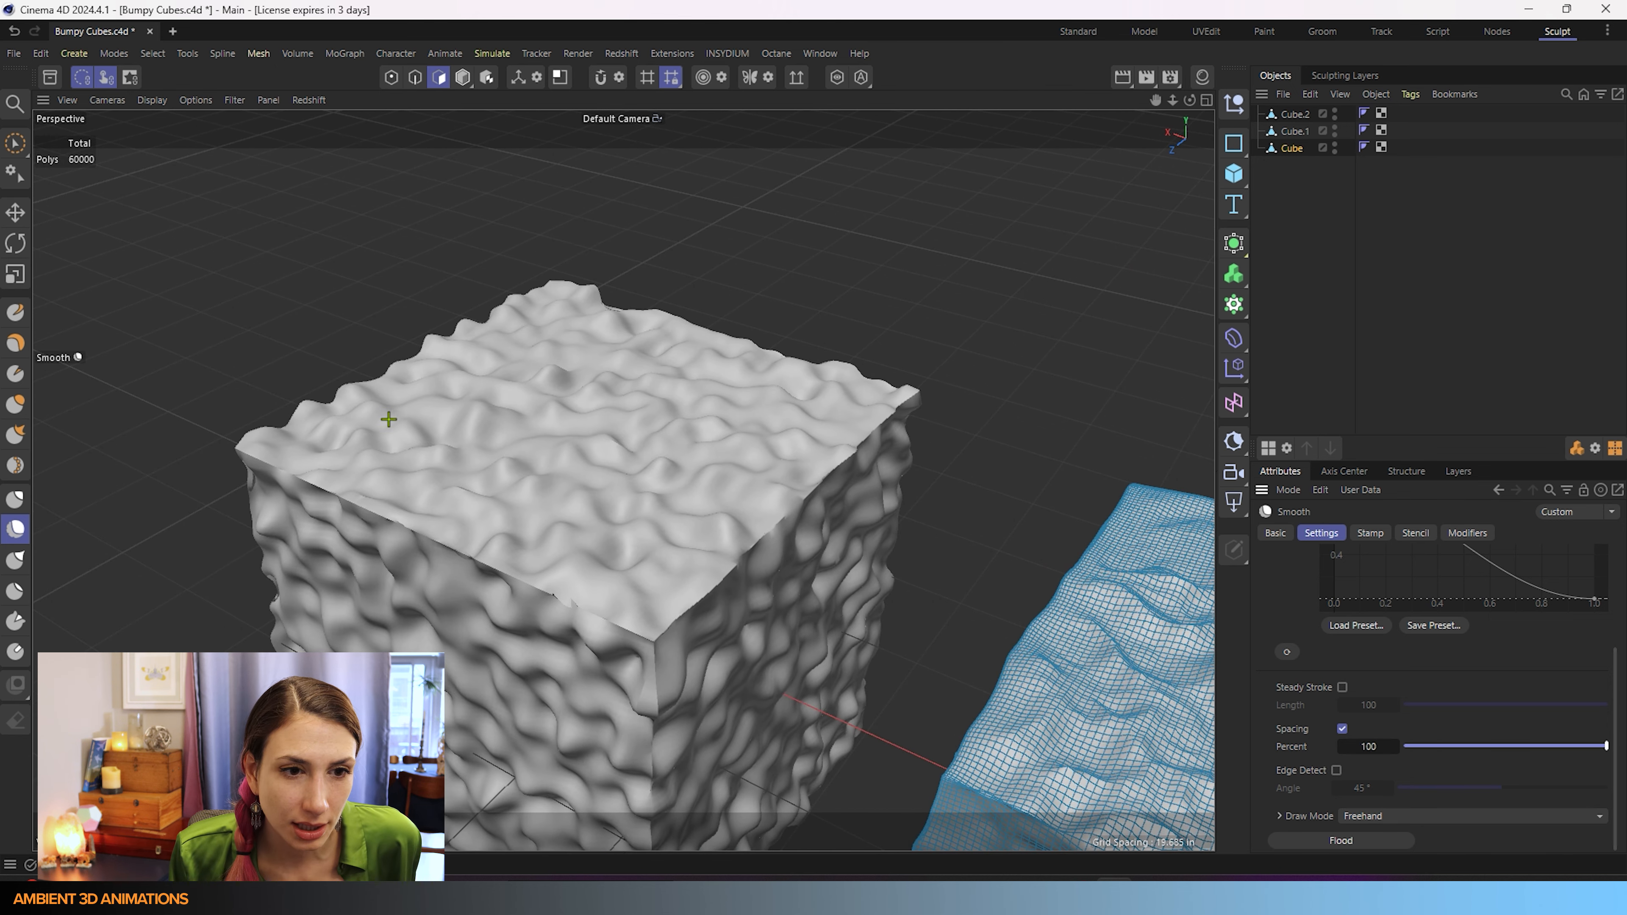
Step: Select the unsmoothed bumpy cube, Cube.1, and switch to the Draw brush
left_click(1299, 116)
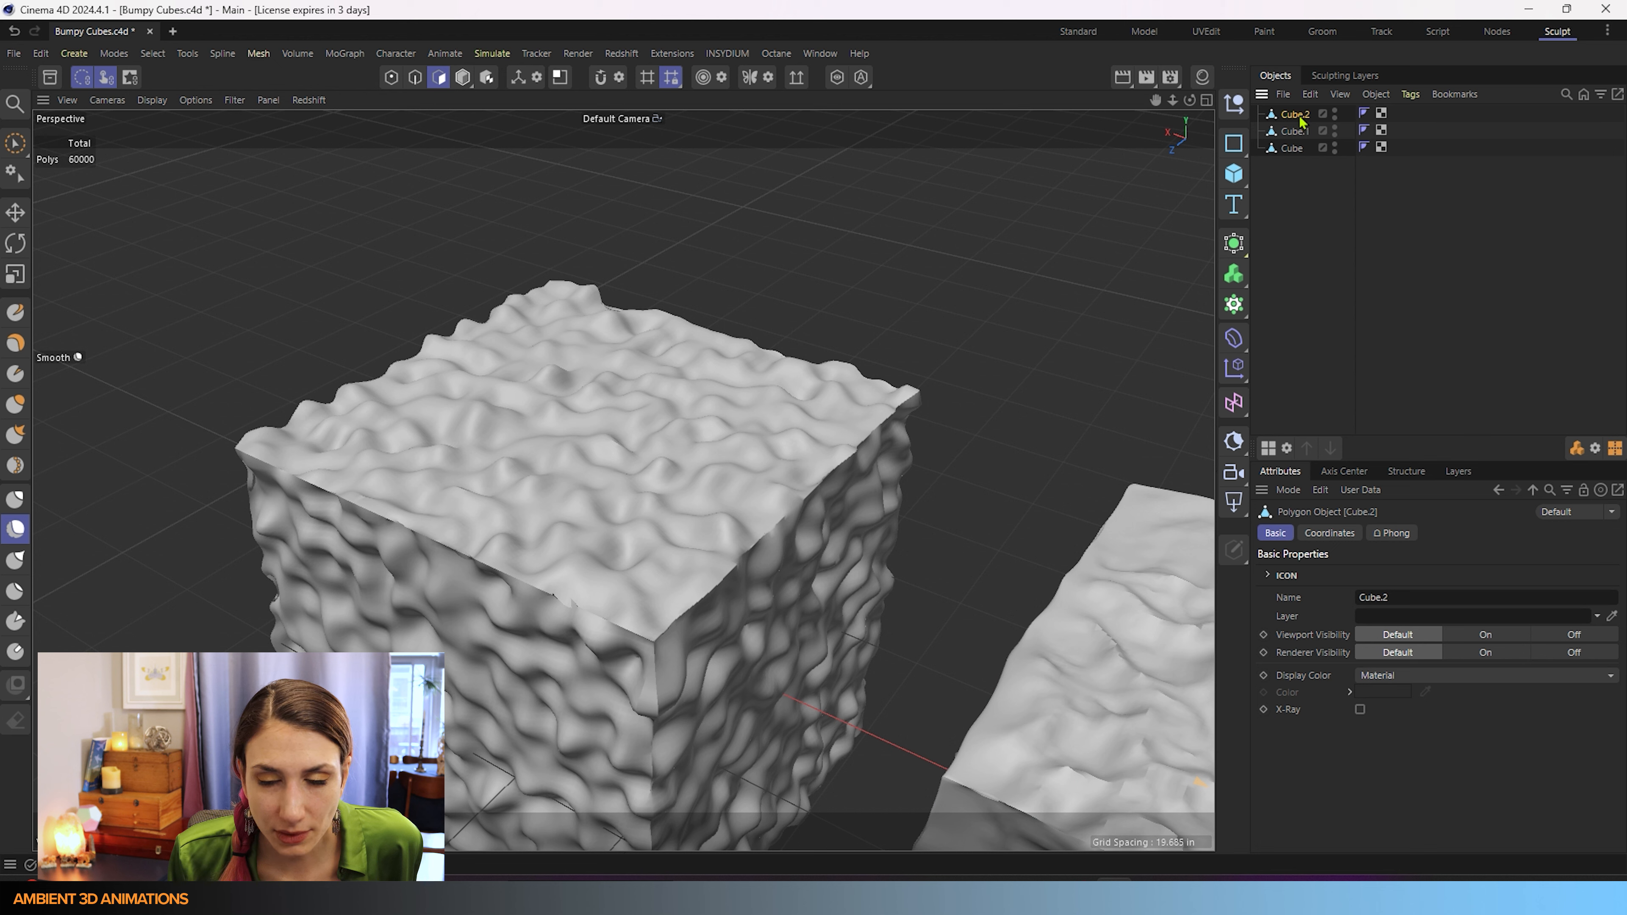
left_click(1294, 131)
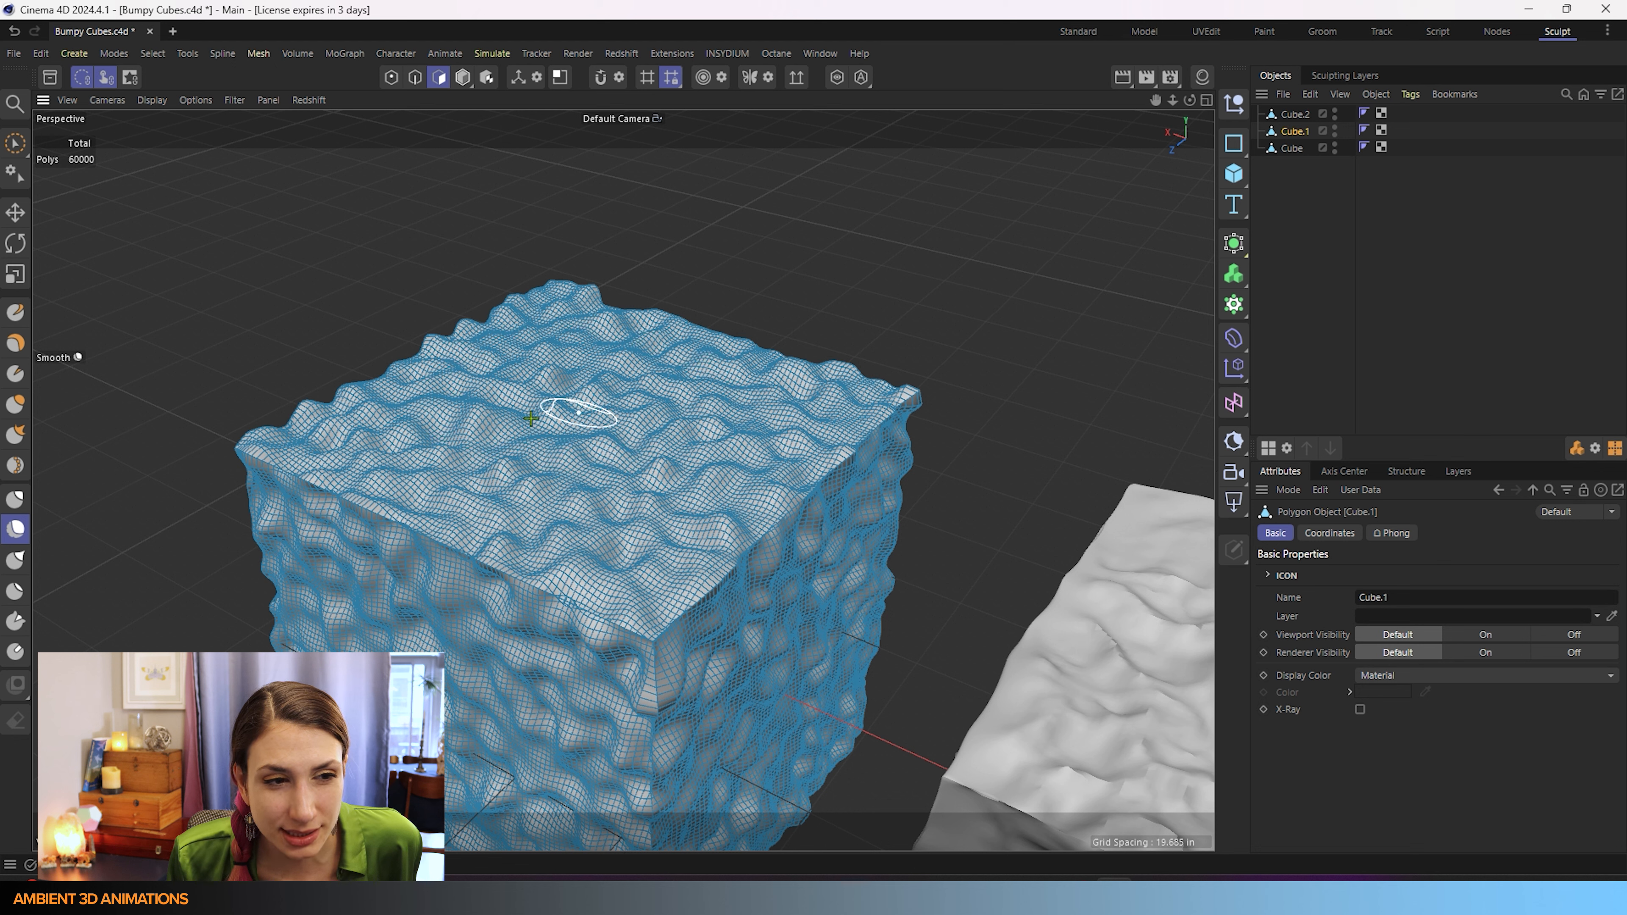
left_click(16, 313)
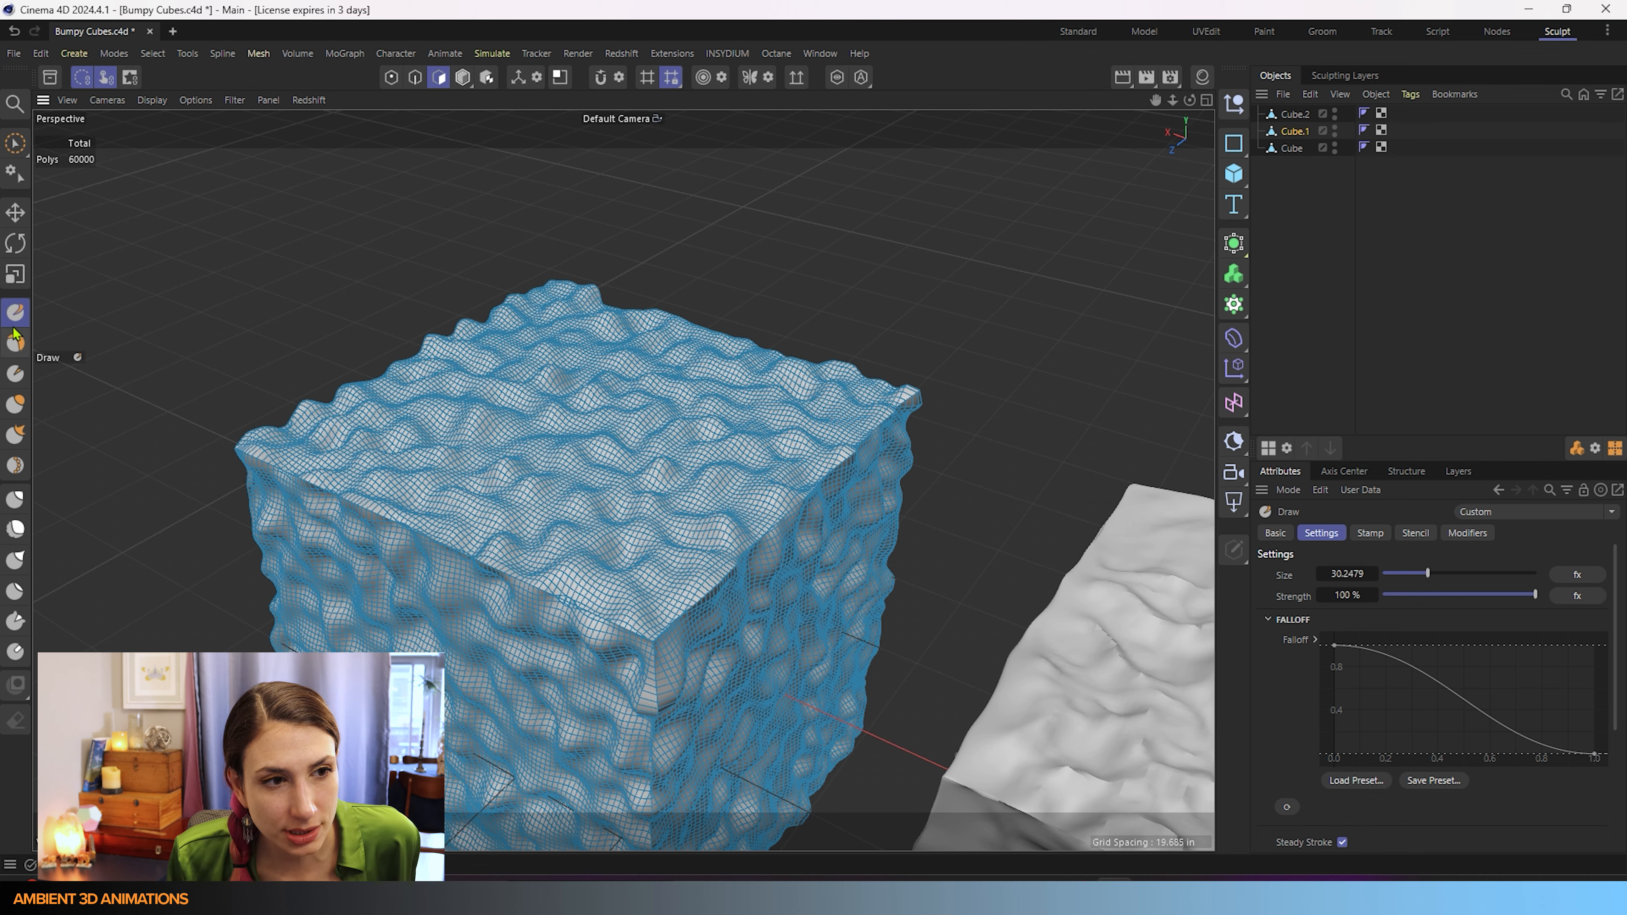
scroll(523, 476, "down", 3)
middle_click_drag(647, 530, 719, 606, "alt")
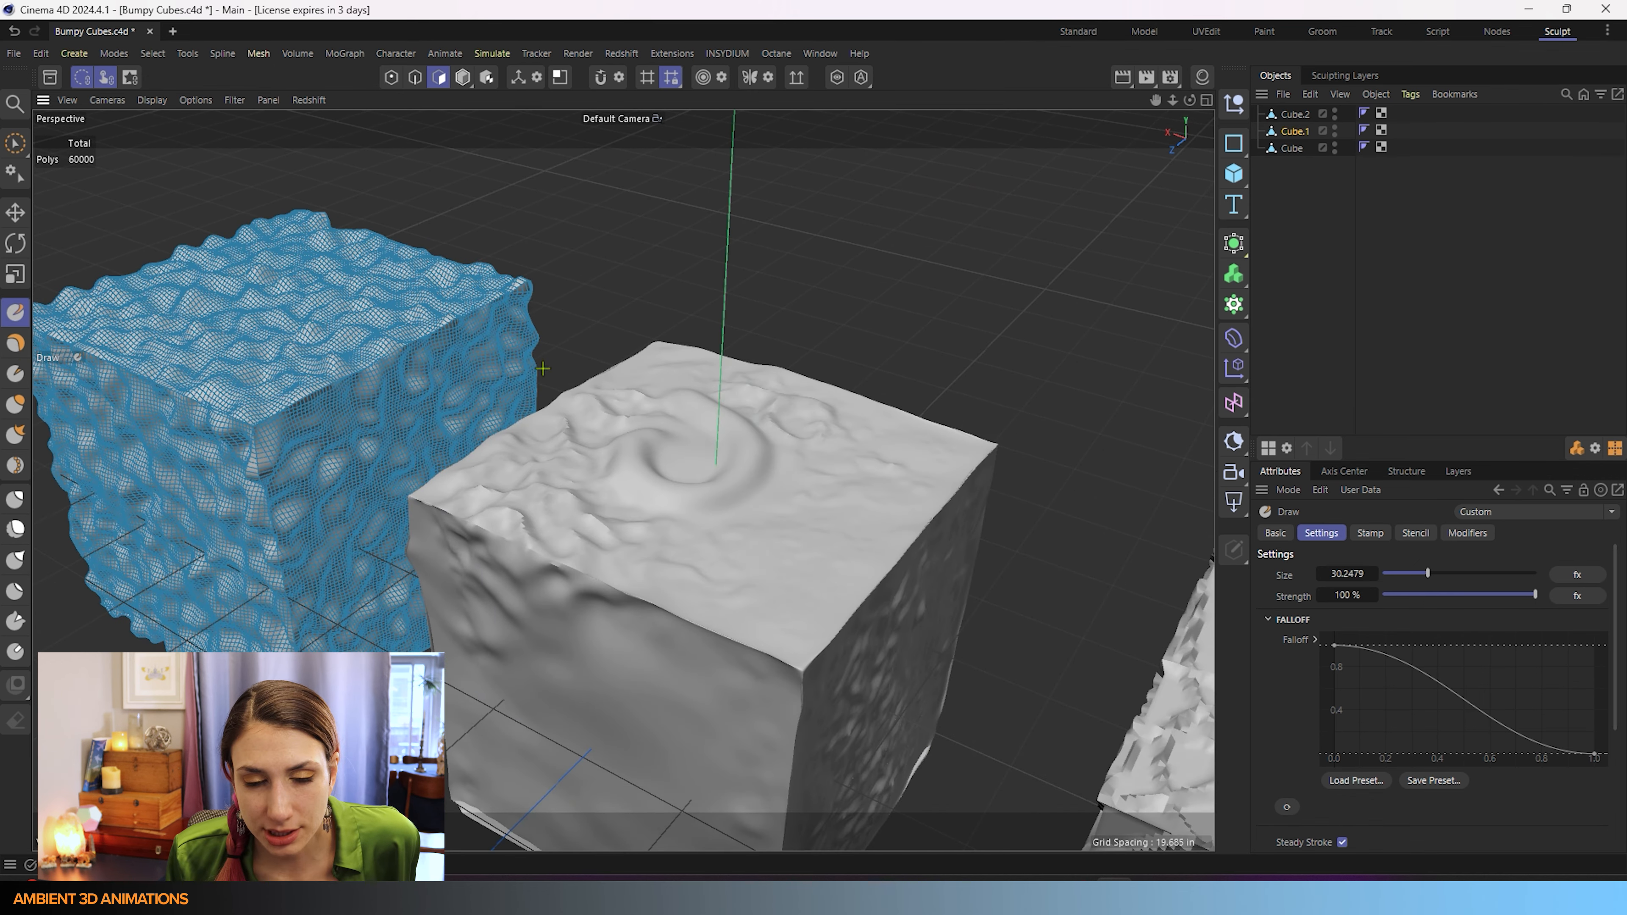
mouse_move(543, 369)
middle_mouse_down("alt")
mouse_move(872, 581)
mouse_move(882, 538)
middle_mouse_up("alt")
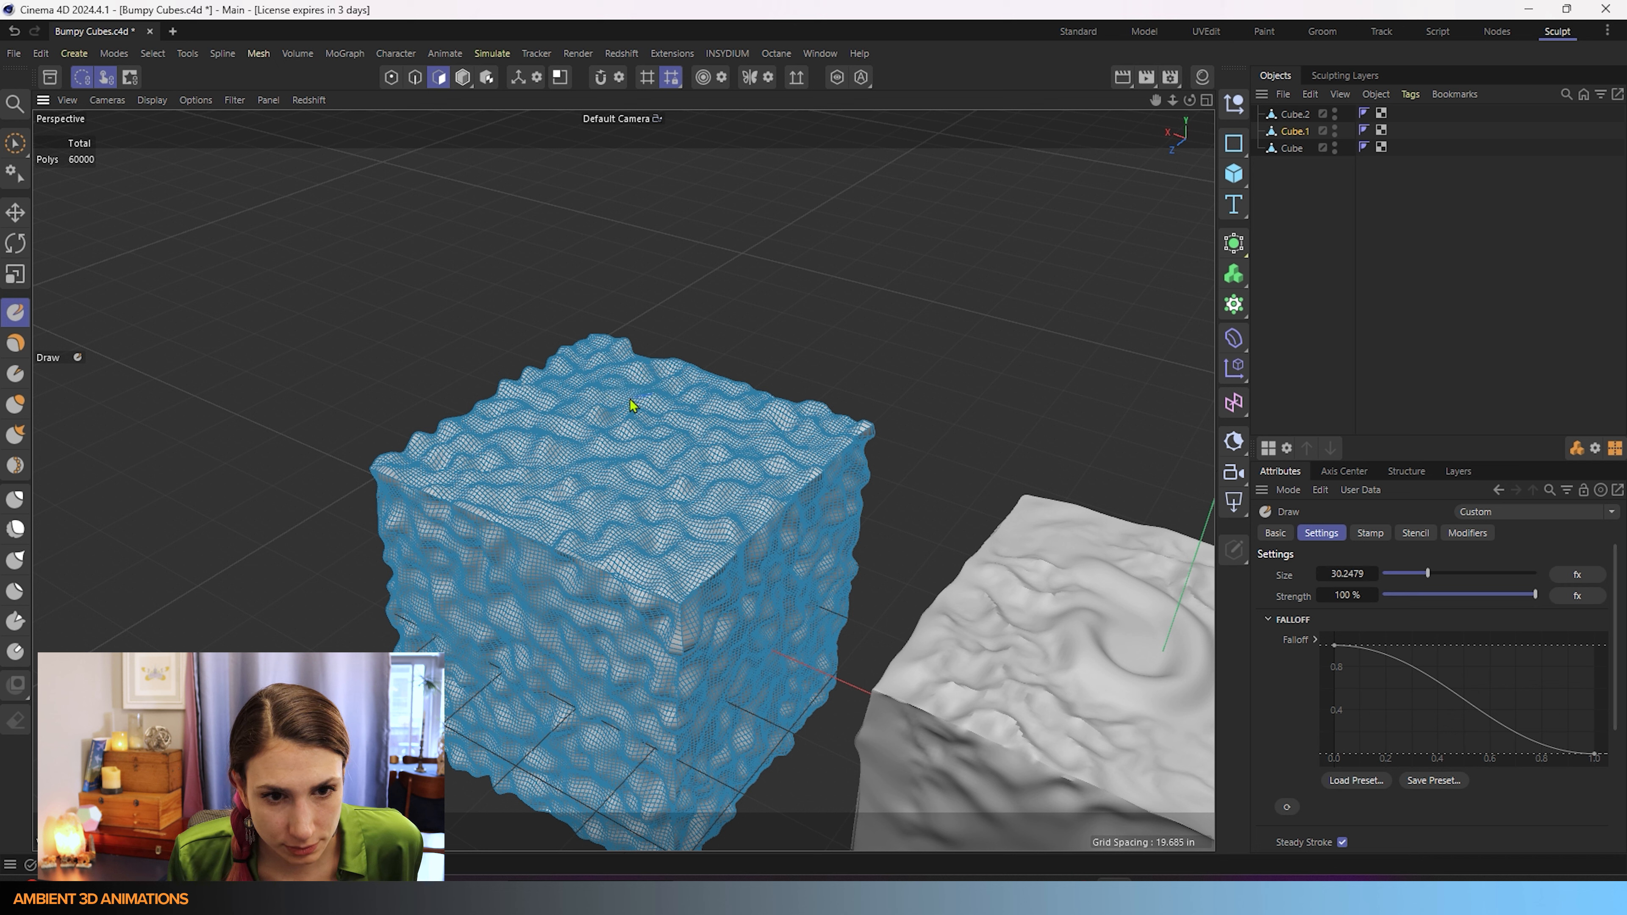
left_click_drag(631, 405, 517, 422)
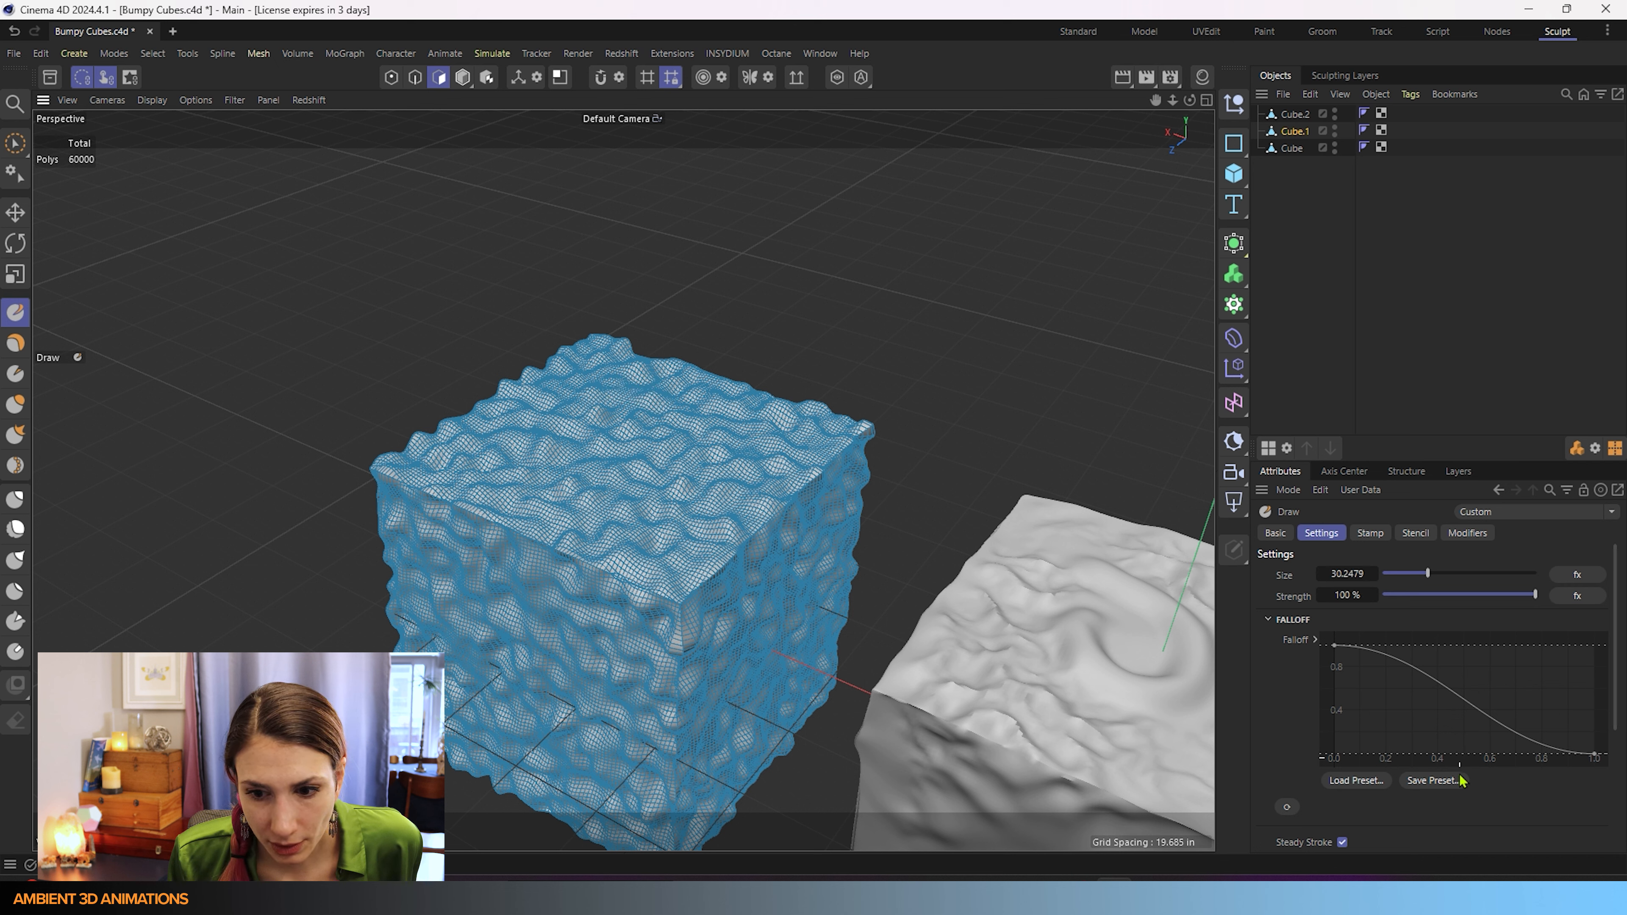
Step: Disable Steady Stroke for the Draw brush and set its Spacing Percent to 100
left_click(1341, 842)
scroll(1337, 808, "down", 3)
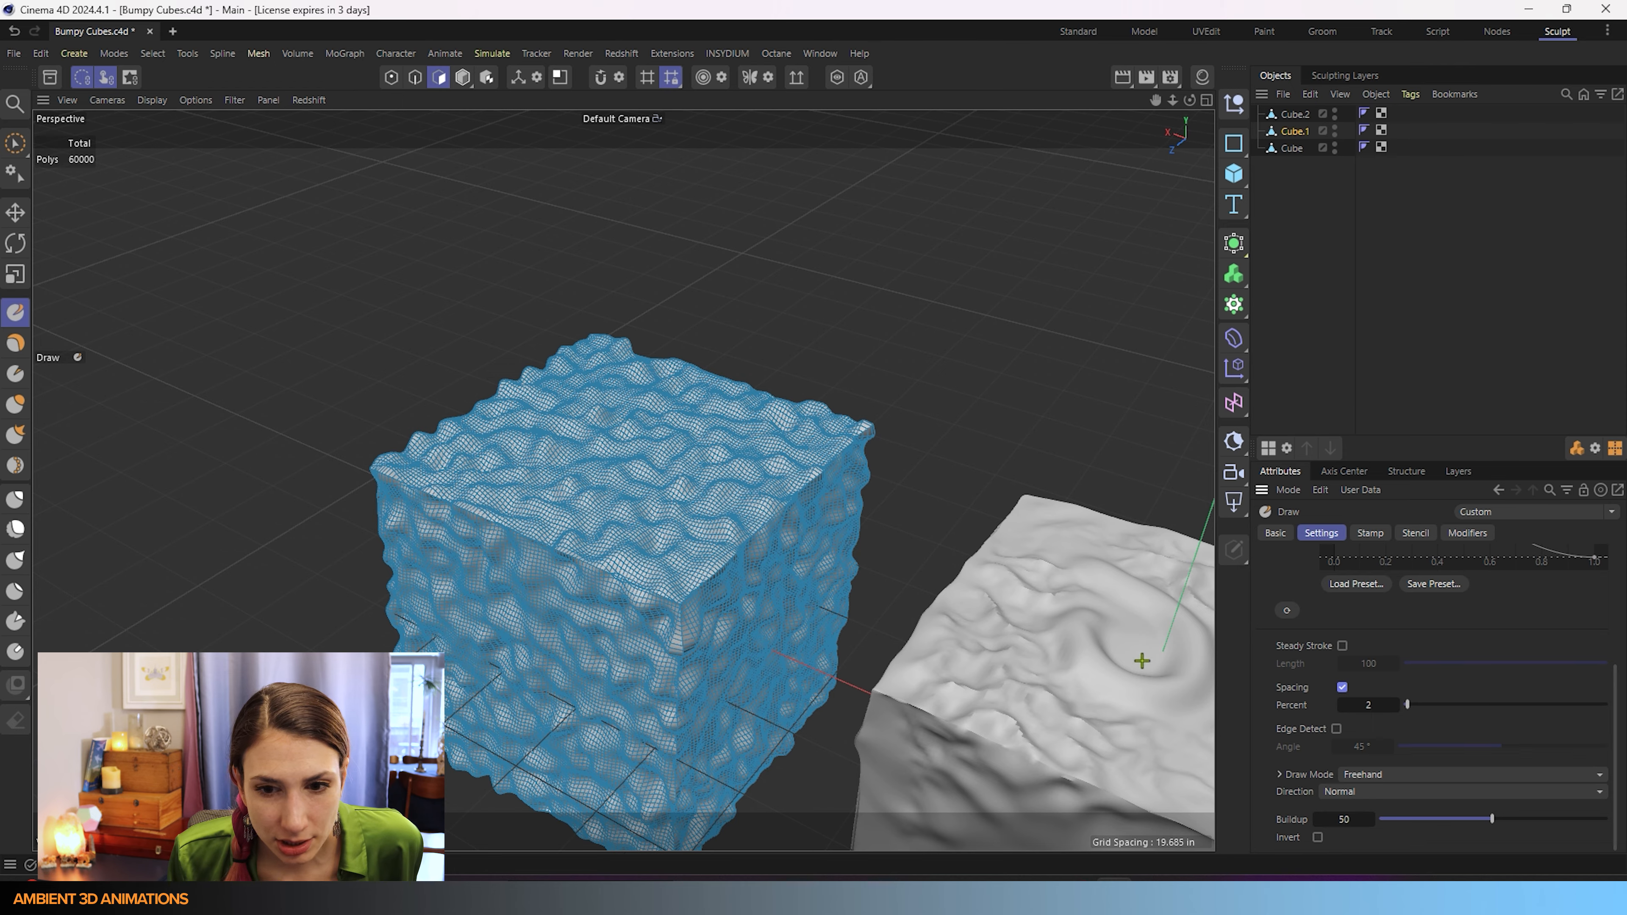
middle_click_drag(1005, 614, 737, 484, "alt")
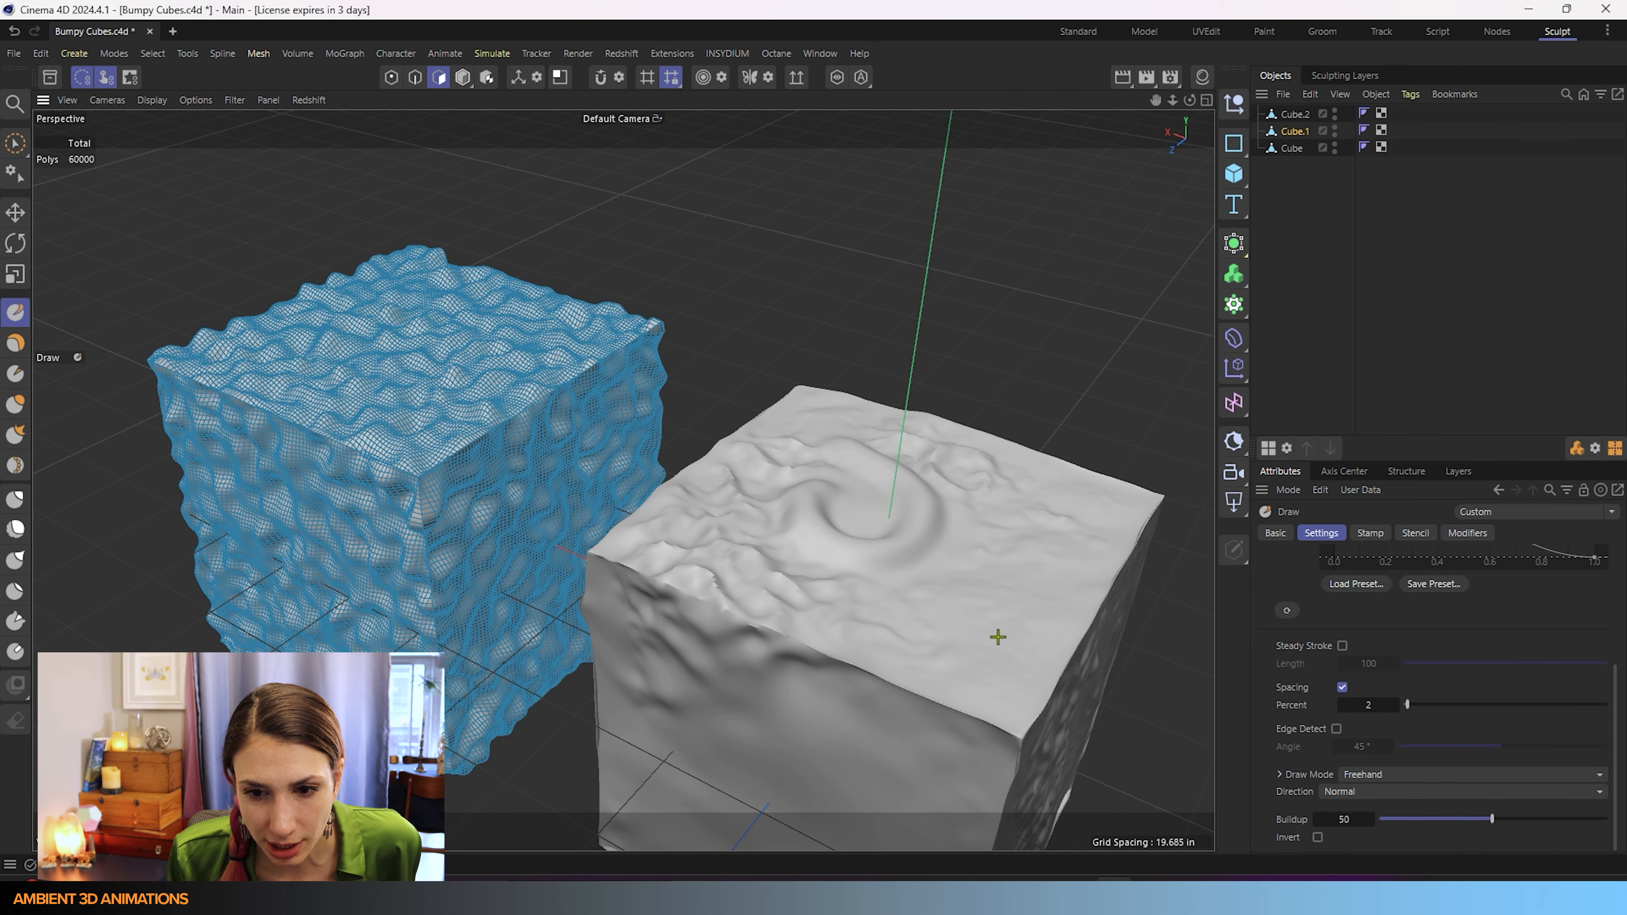
left_click_drag(1407, 704, 1607, 704)
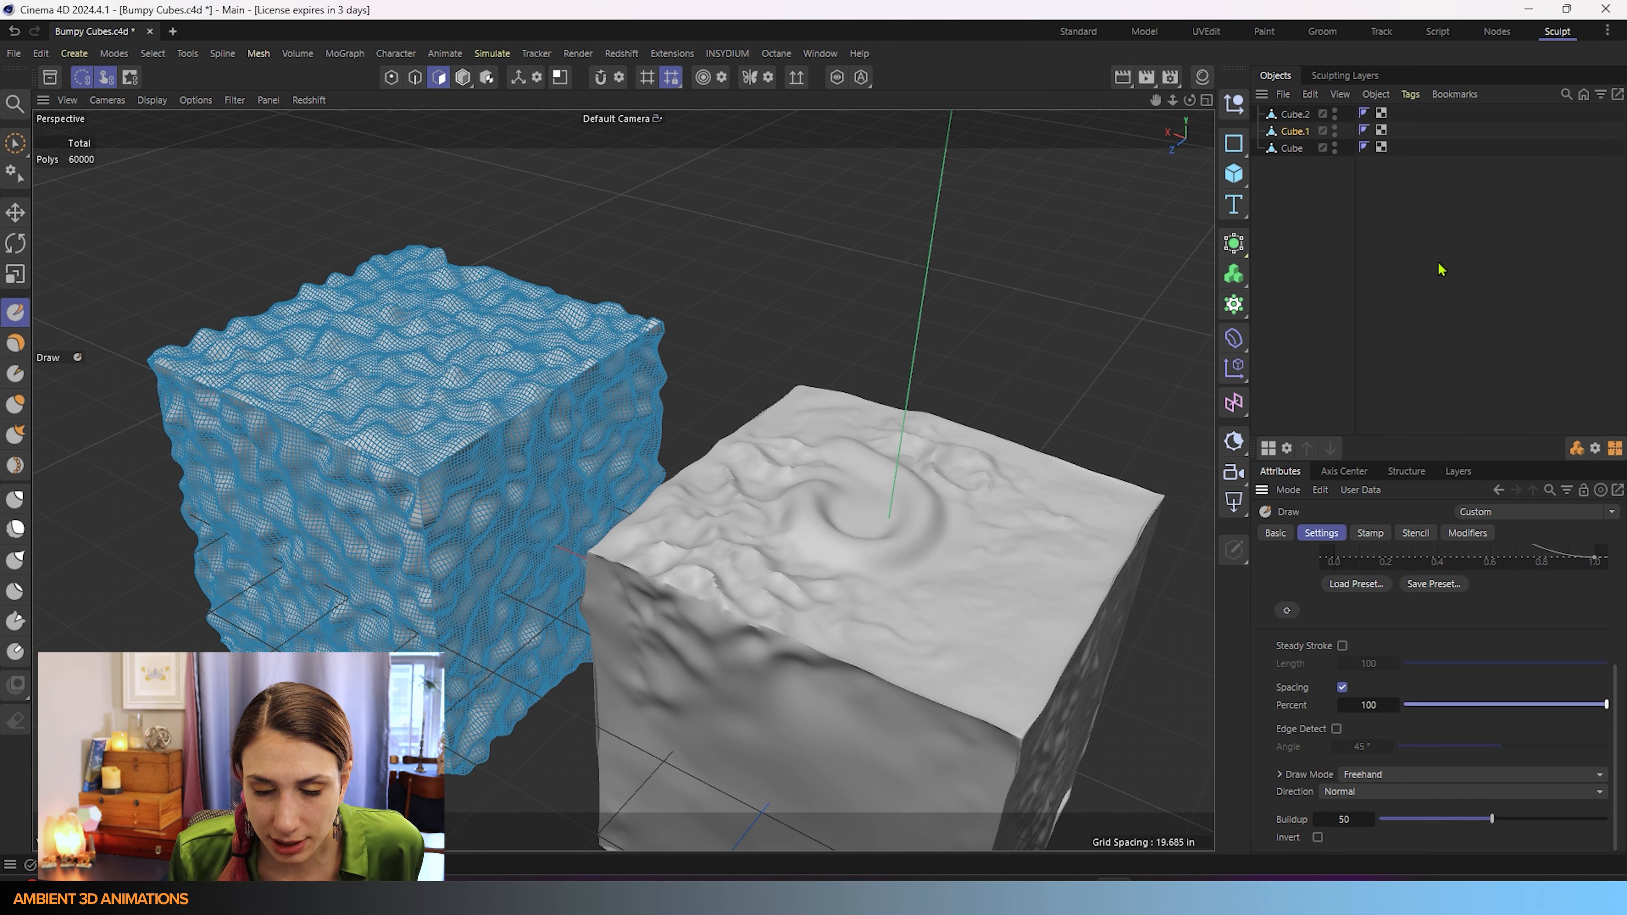
Step: Select the middle cube for sculpting and raise the Draw brush's Strength to 3436.5 %
left_click(1292, 148)
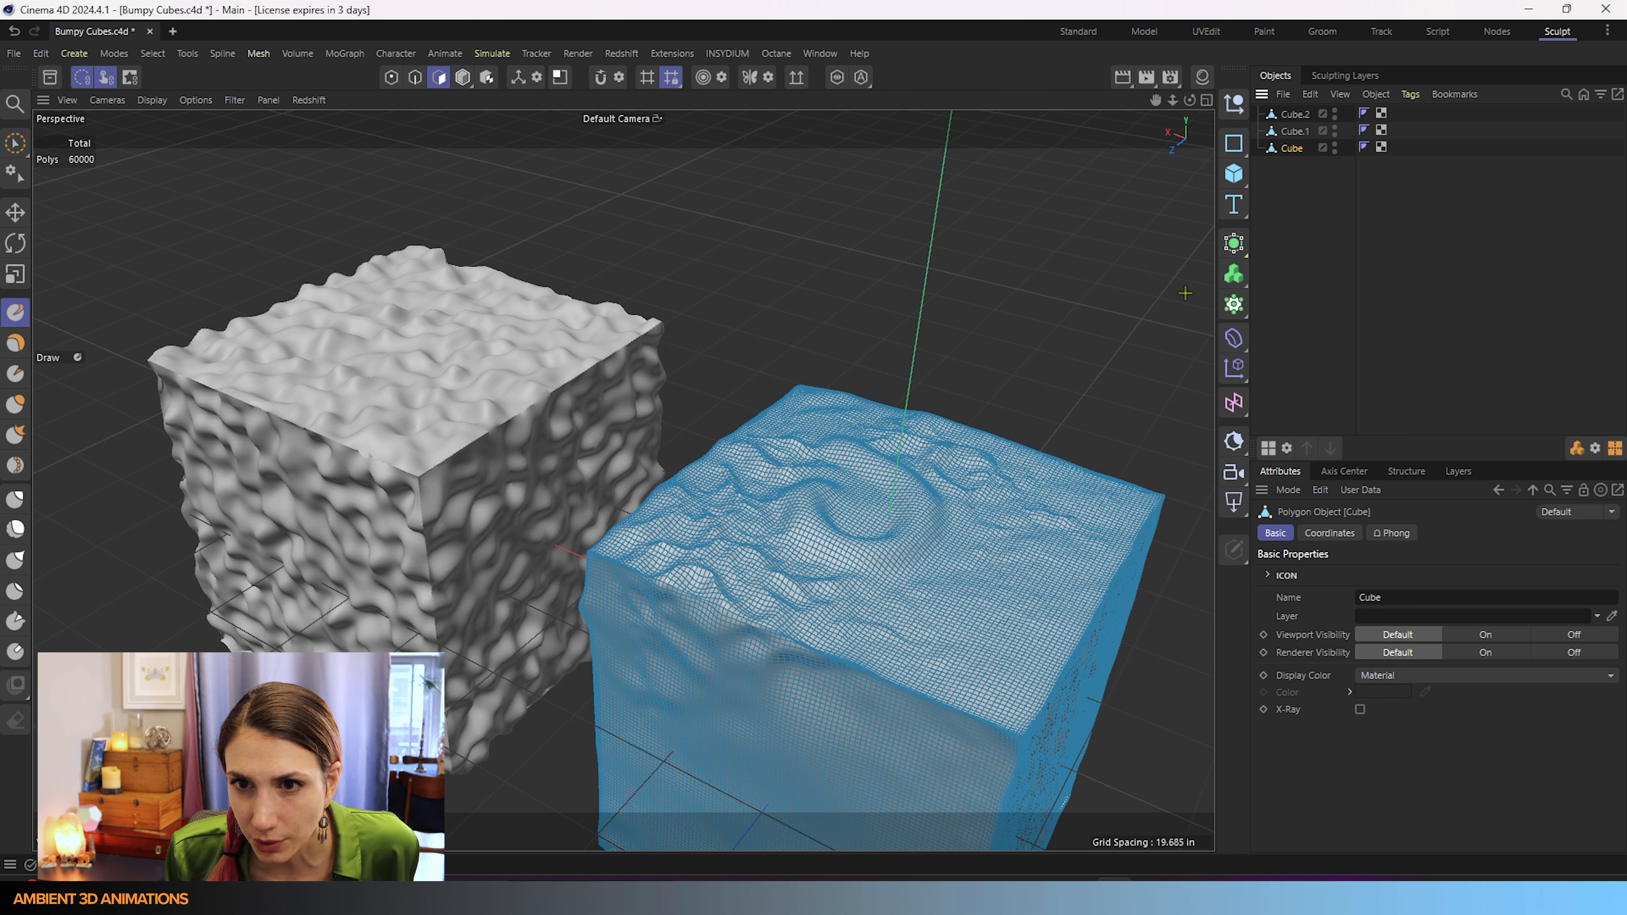
left_click(15, 320)
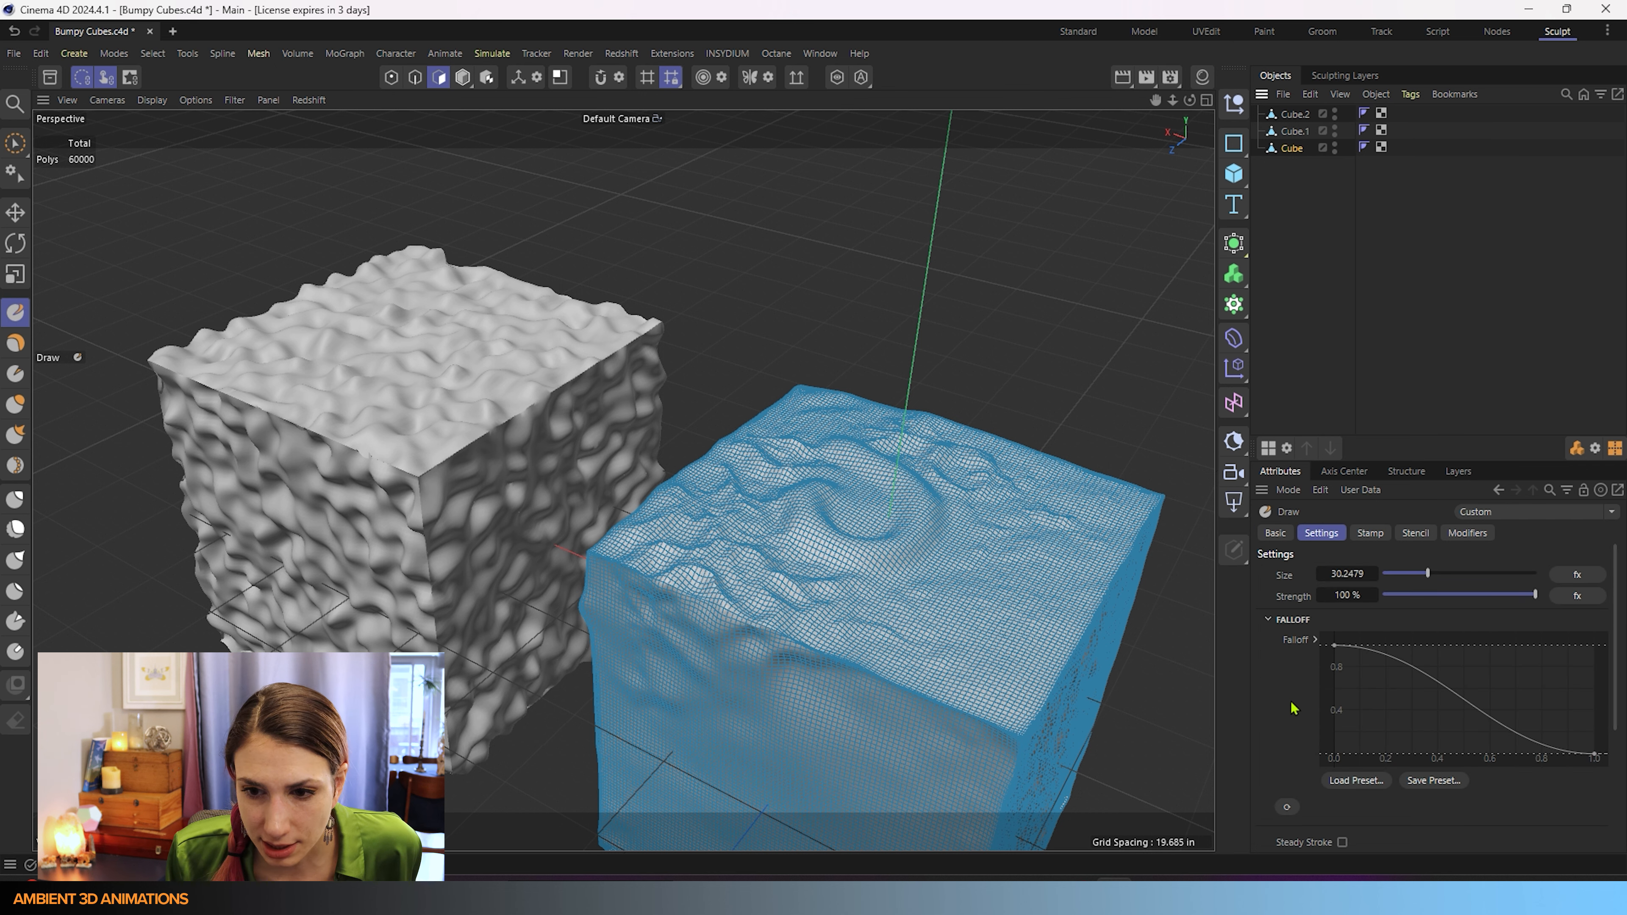
left_click_drag(1344, 596, 1409, 596)
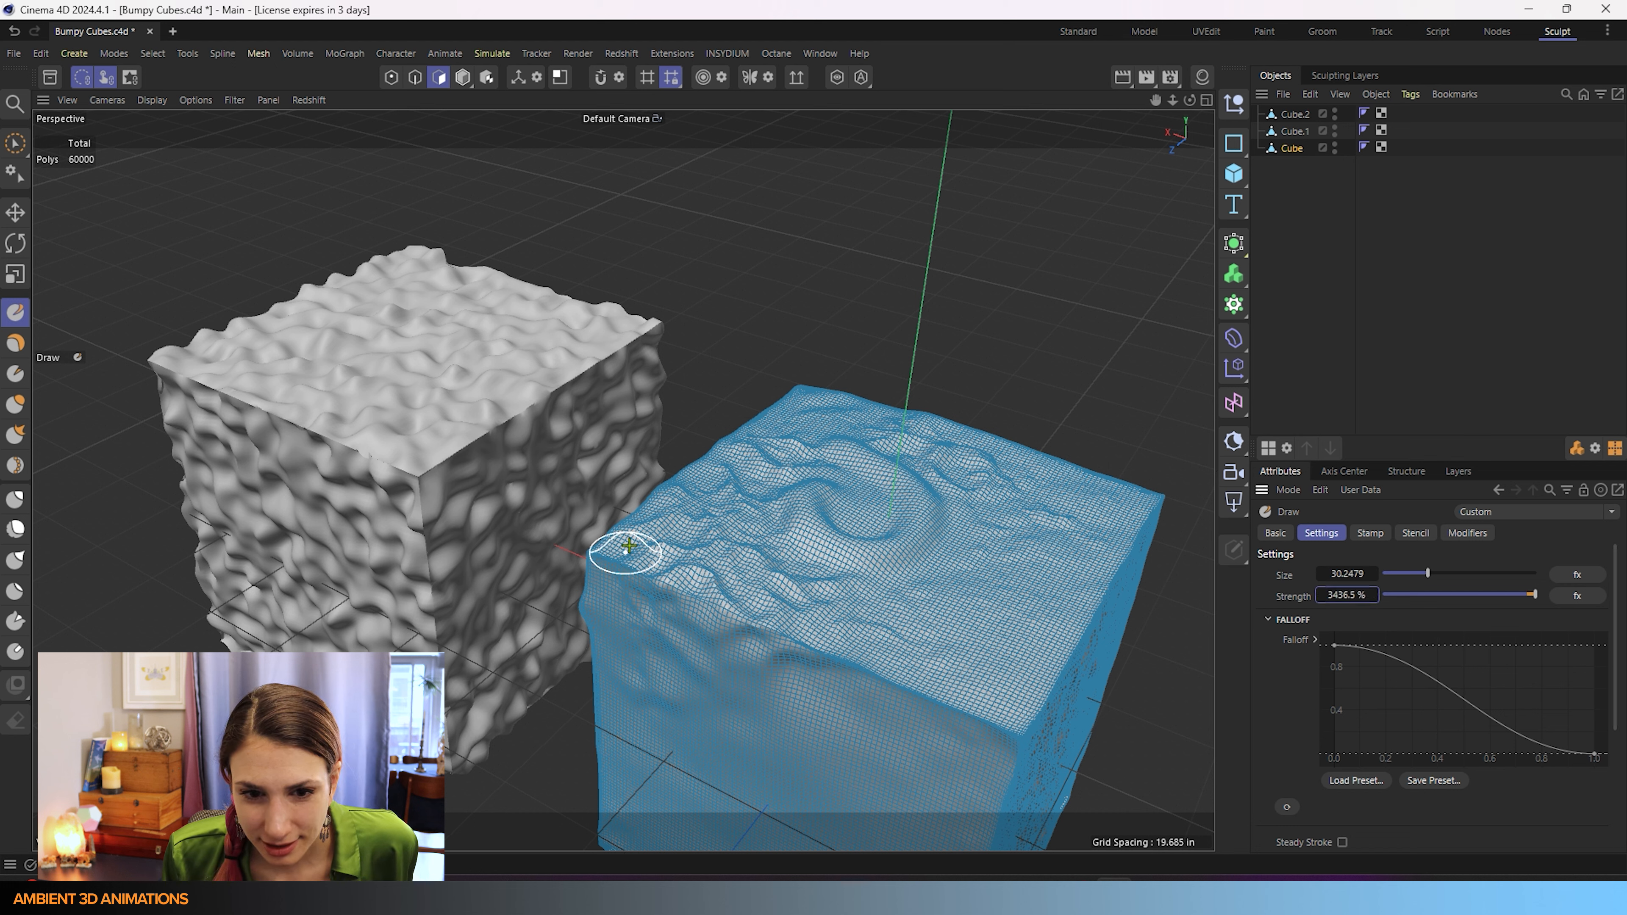
Step: Sculpt a spiral of separate, evenly spaced spikes around the middle cube's upper face with the Draw brush
left_click(783, 589)
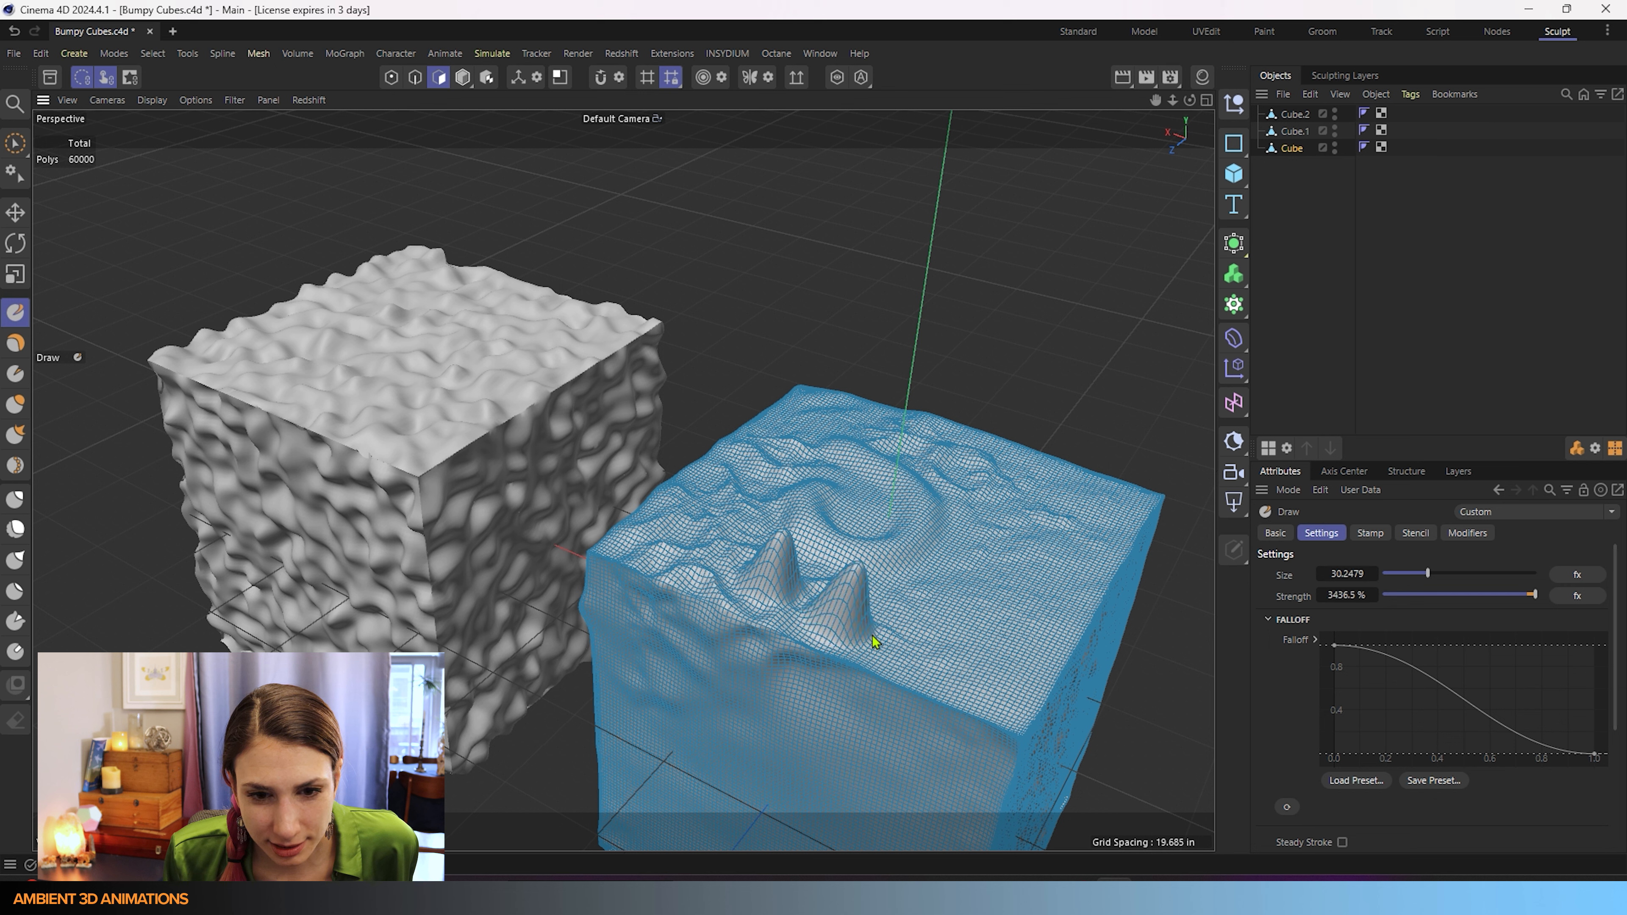
left_click(940, 641)
left_click(1024, 625)
left_click(1071, 560)
left_click(1072, 520)
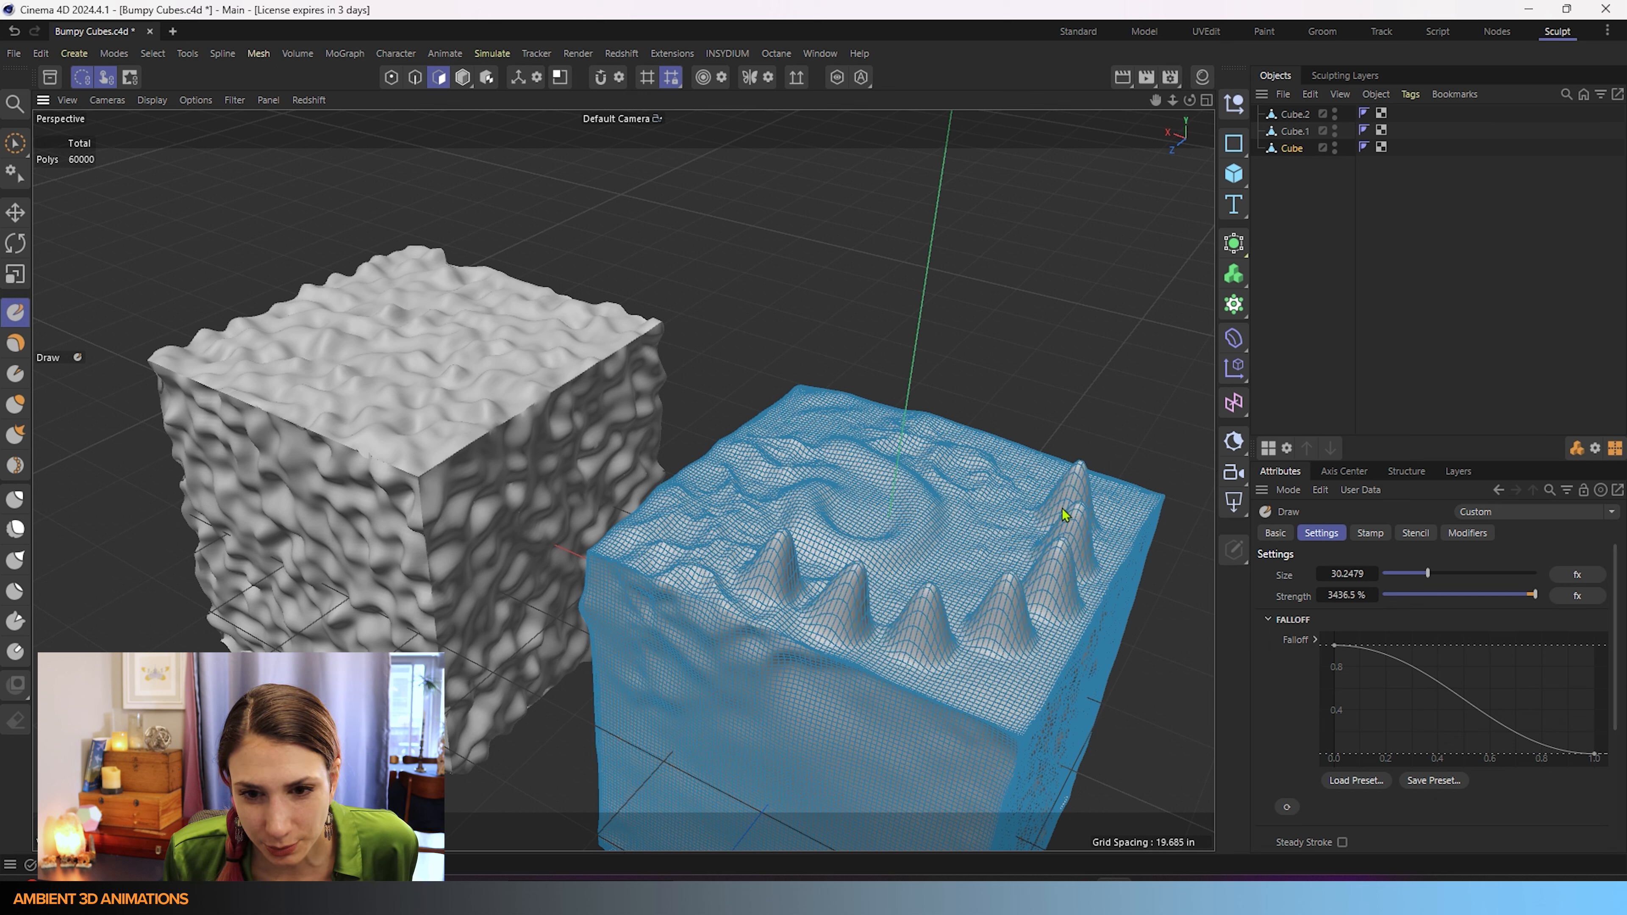
left_click(1049, 485)
left_click(1002, 459)
left_click(934, 438)
left_click(864, 428)
left_click(800, 427)
left_click(750, 445)
left_click(720, 480)
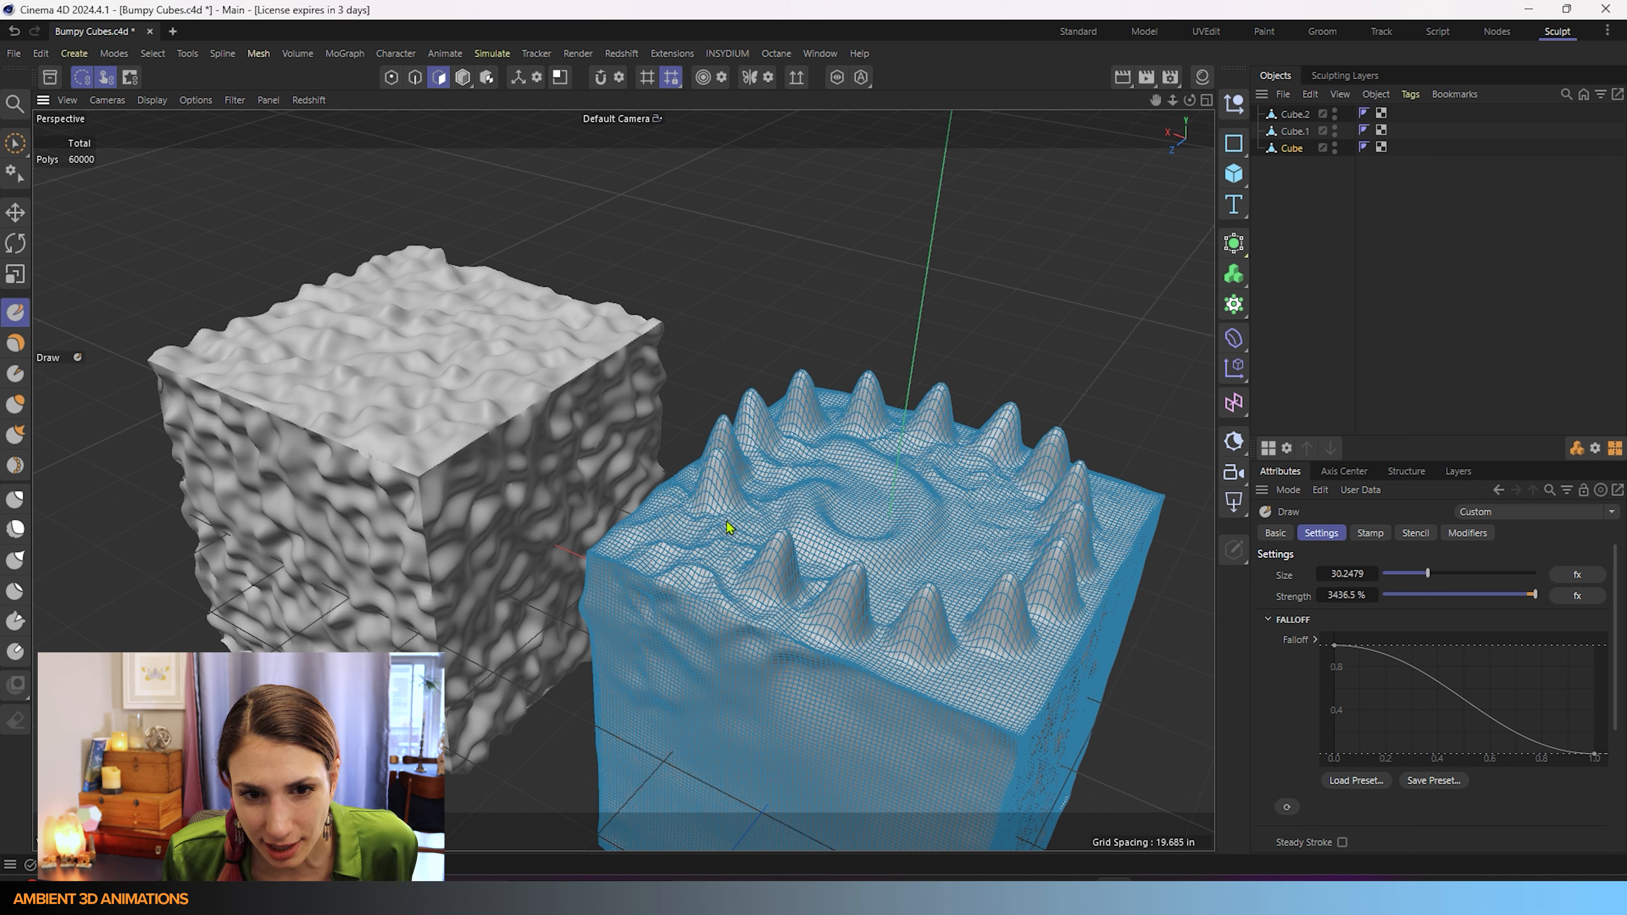
left_click(772, 542)
left_click(841, 569)
left_click(912, 568)
left_click(953, 538)
left_click(961, 491)
left_click(891, 464)
scroll(991, 580, "down", 1)
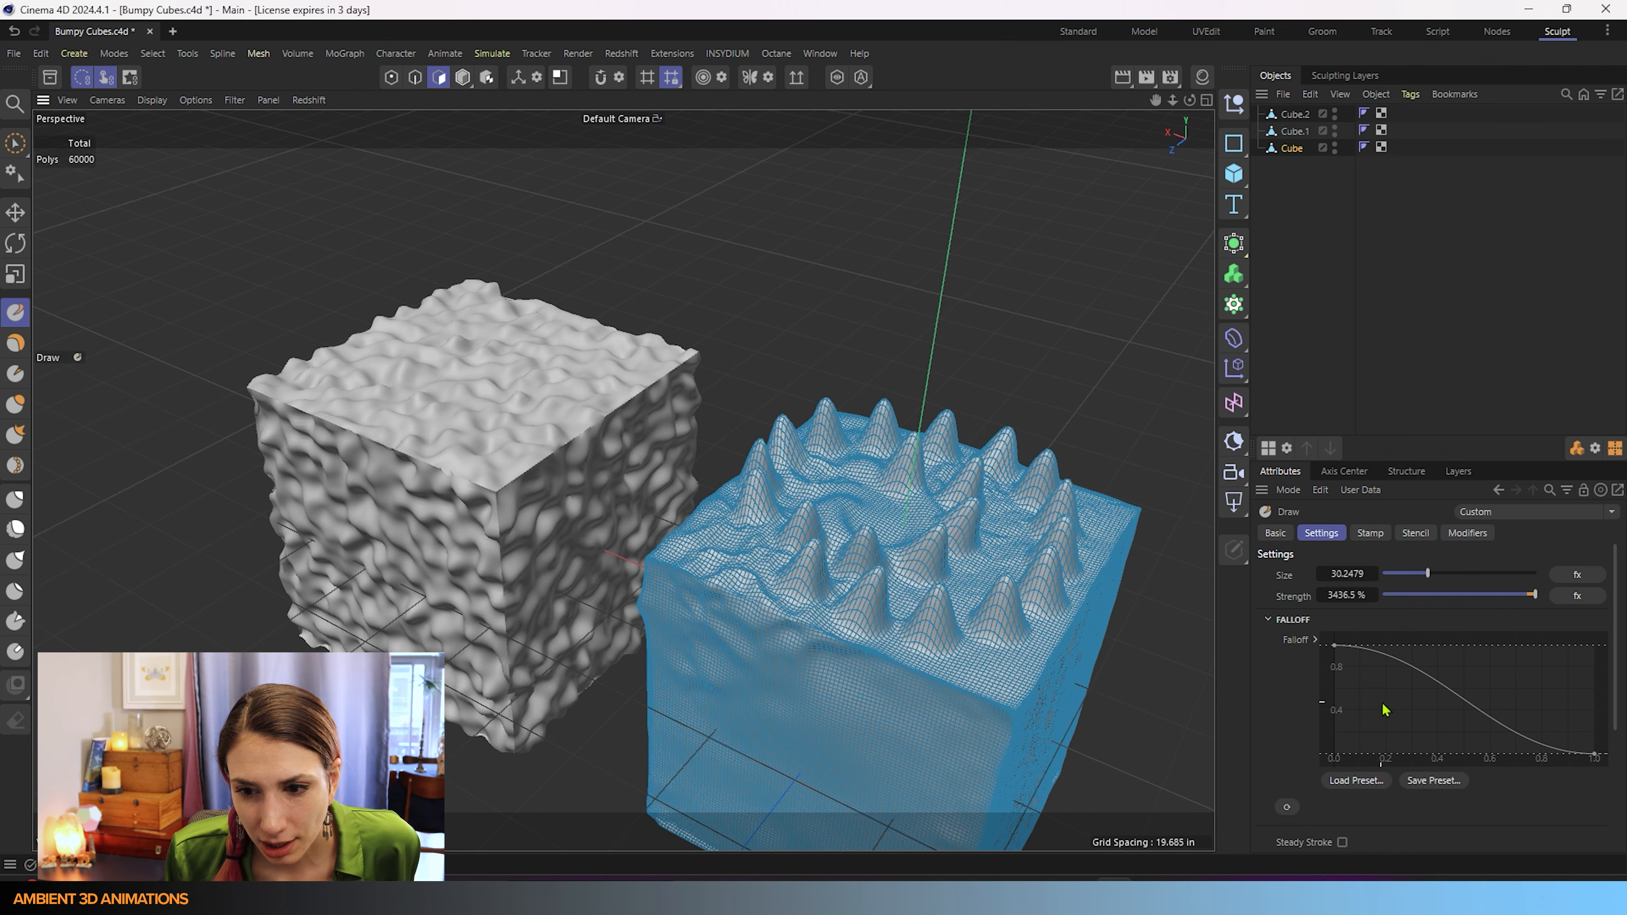
Step: Disable Spacing for the Draw brush and sculpt a continuous spiral ridge on the middle cube's front face
scroll(1381, 766, "down", 3)
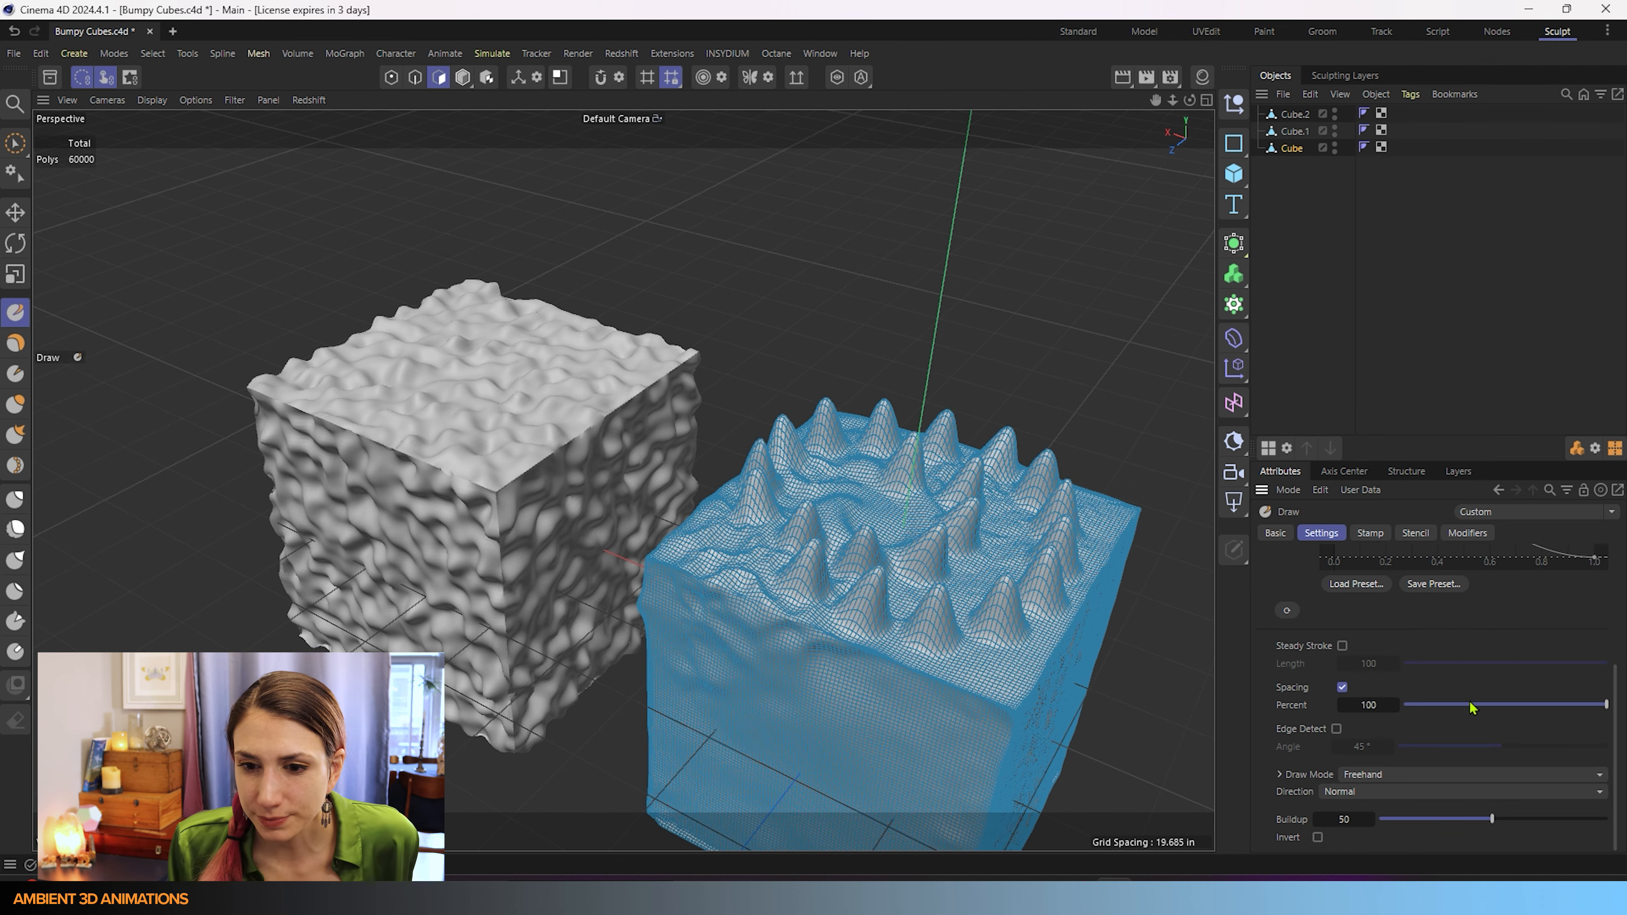
left_click(1341, 689)
middle_click_drag(851, 709, 829, 407, "alt")
mouse_move(922, 420)
left_mouse_down()
mouse_move(833, 384)
mouse_move(726, 538)
mouse_move(847, 490)
left_mouse_up()
mouse_move(809, 398)
left_mouse_down("alt")
mouse_move(792, 364)
mouse_move(797, 521)
mouse_move(859, 686)
mouse_move(846, 479)
left_mouse_up("alt")
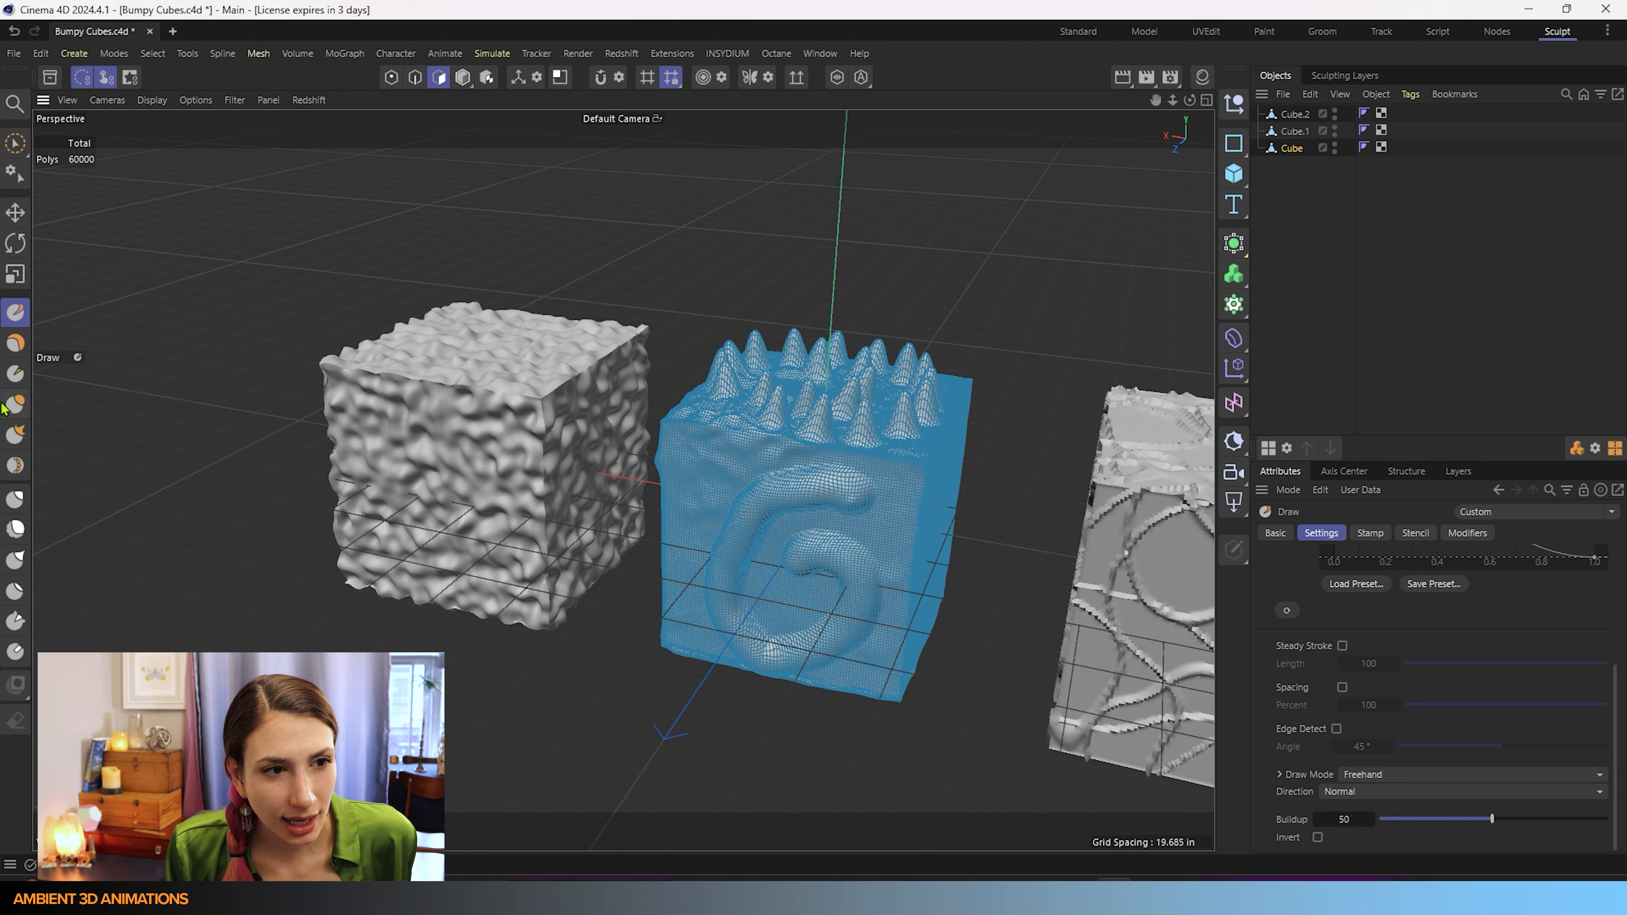
Step: Switch to the Smooth brush, enabling Edge Detect at a 45° Angle and disabling Spacing
left_click(16, 528)
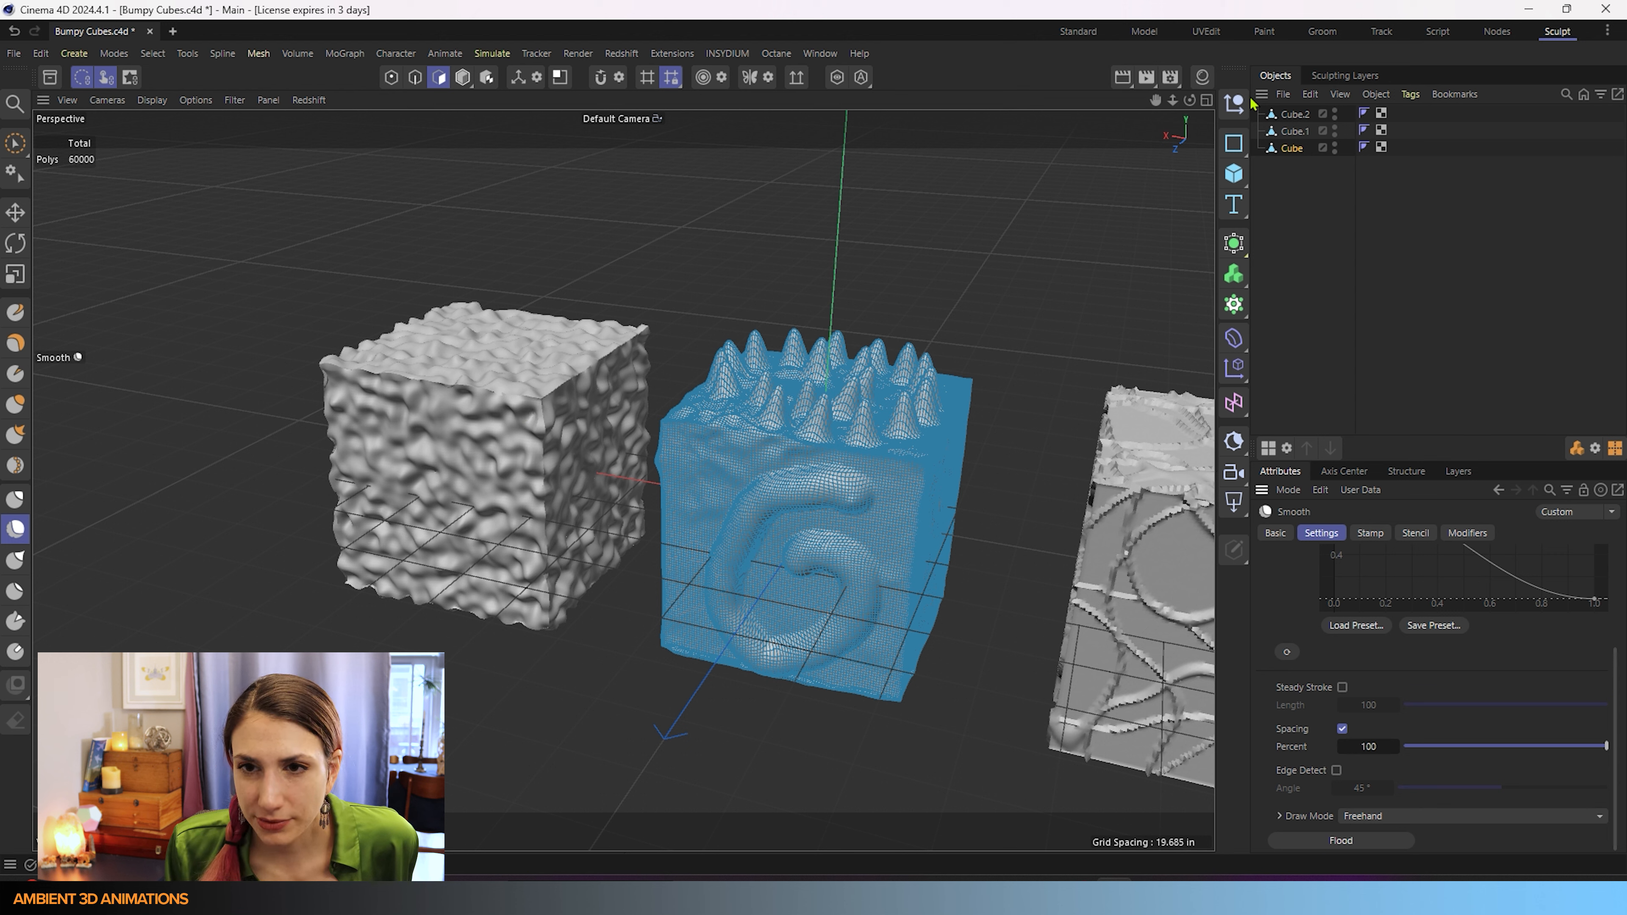
left_click(1337, 771)
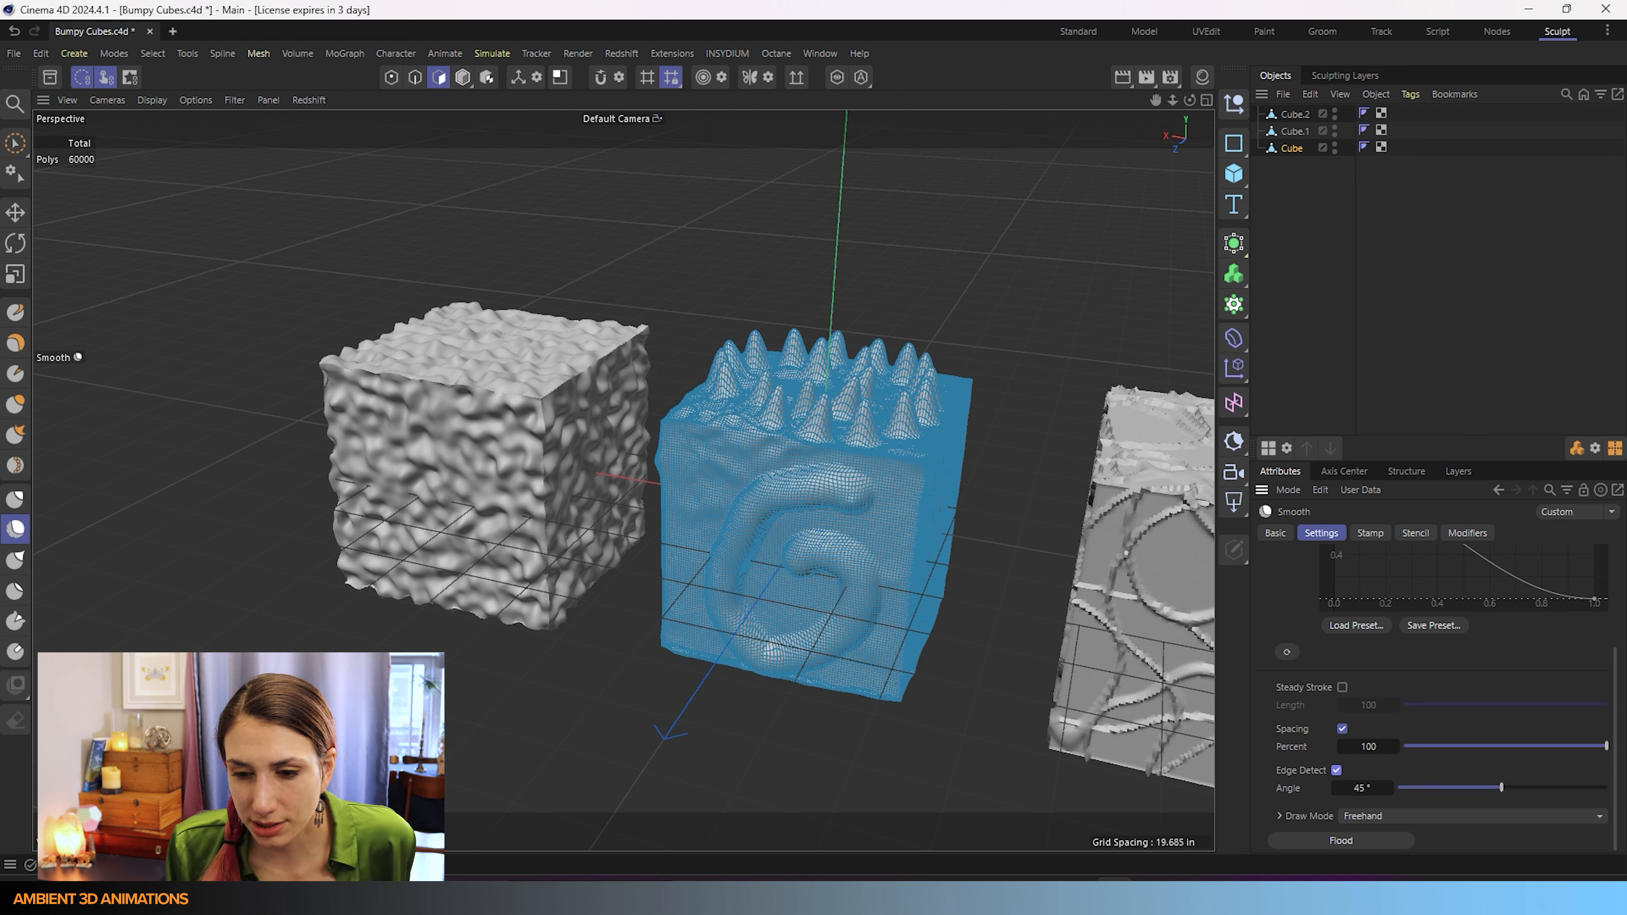
left_click(1341, 729)
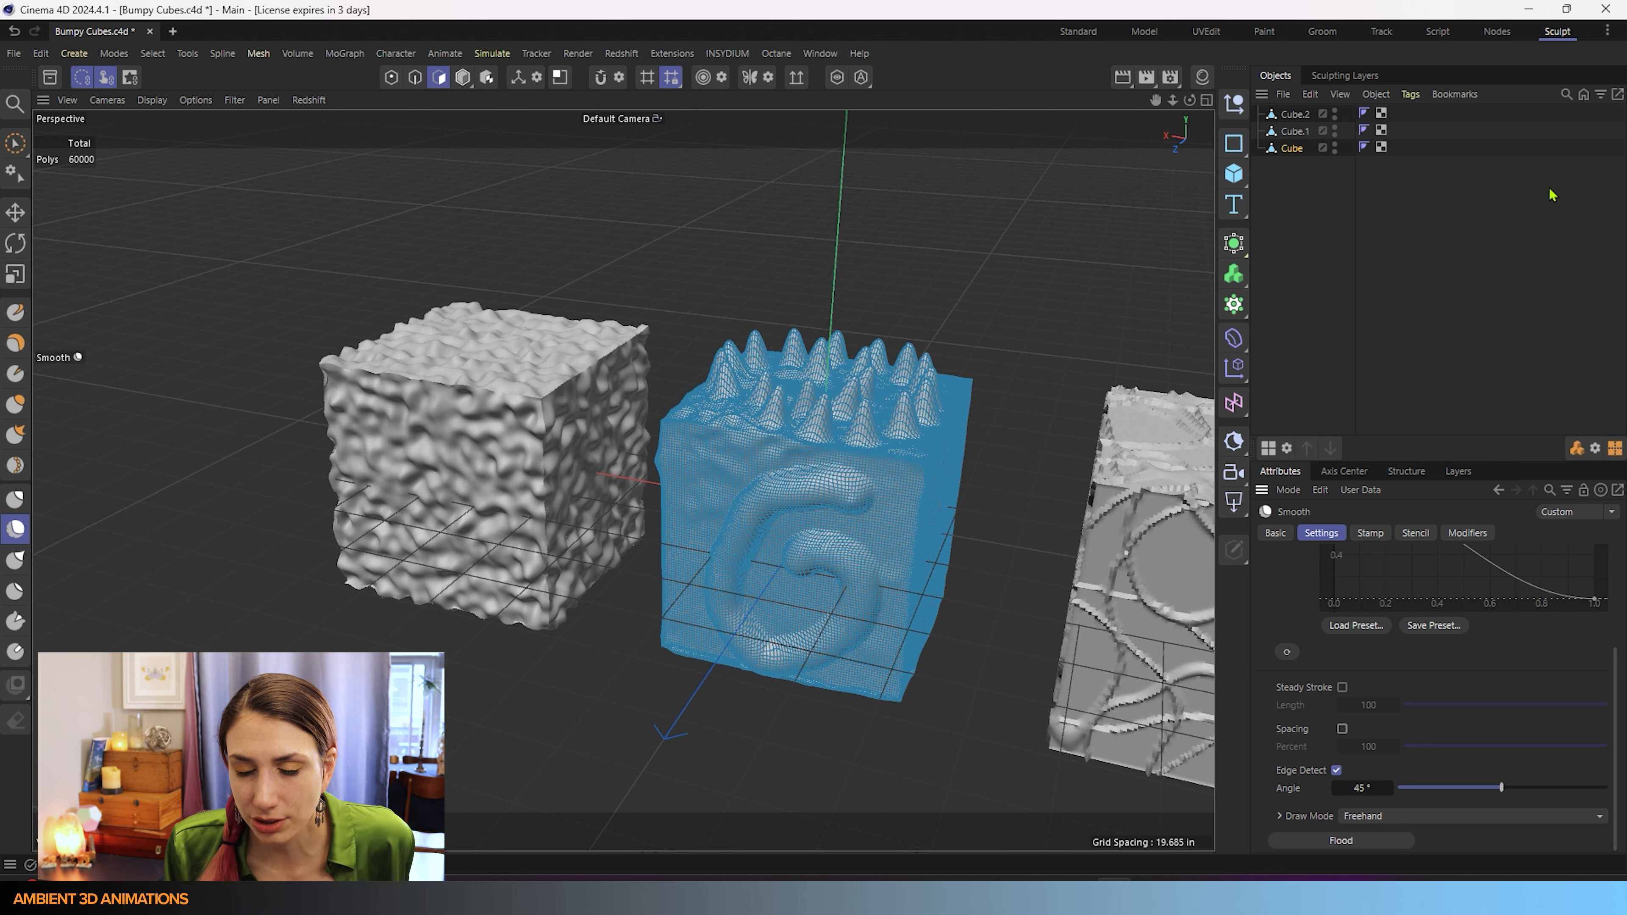
Step: Select the unsmoothed bumpy cube, Cube.1, and reactivate the Smooth brush on it
left_click(1294, 114)
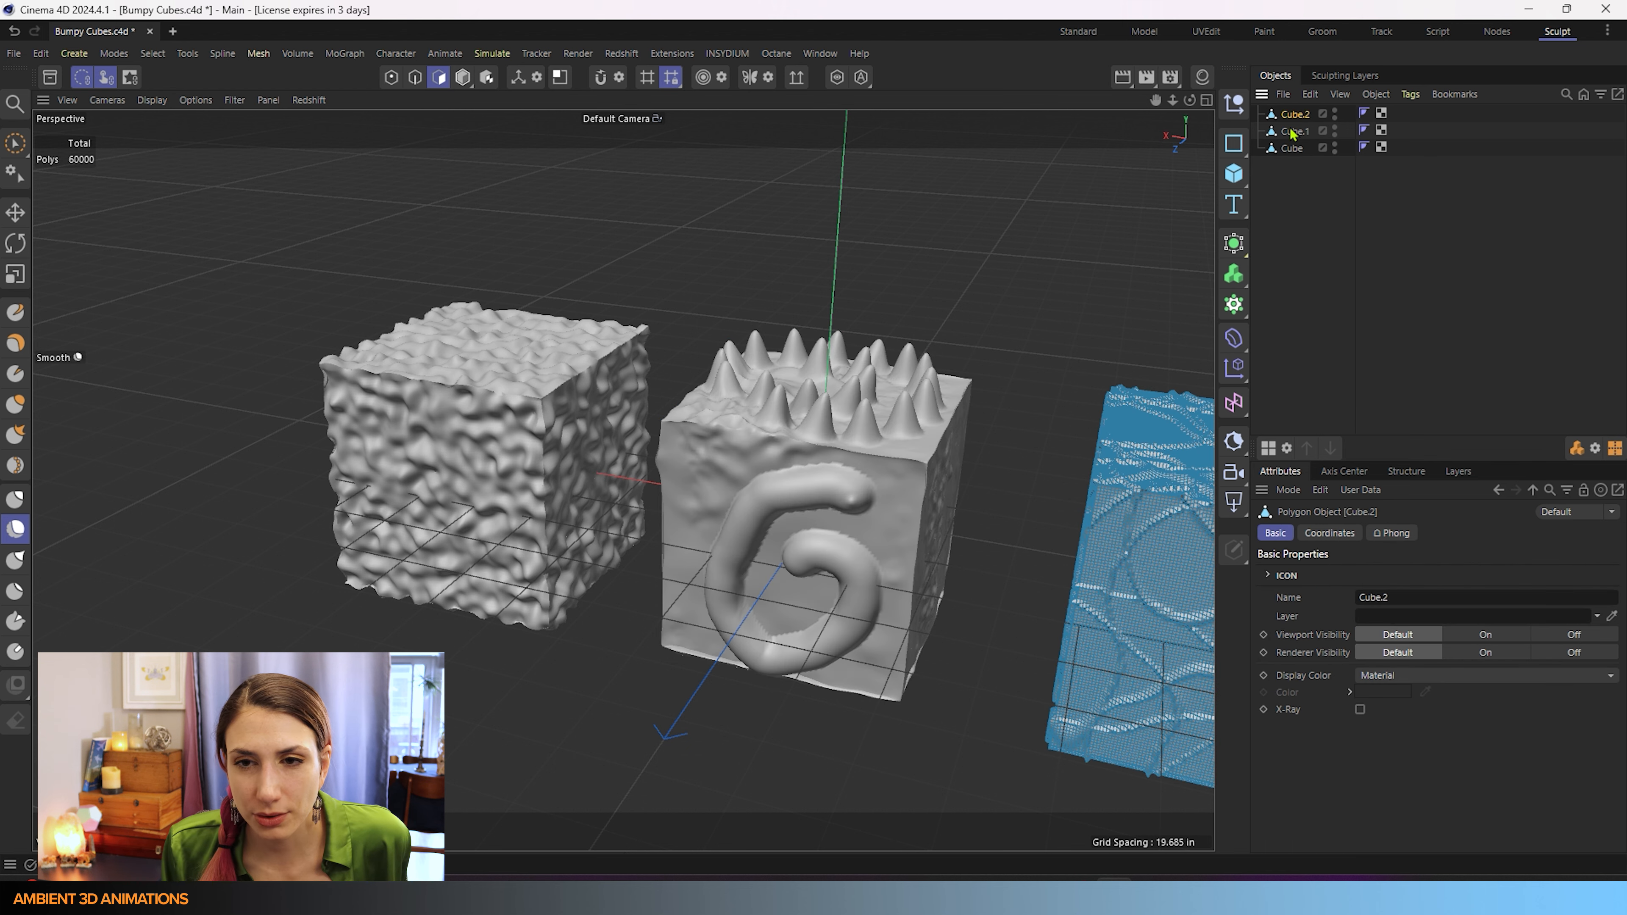
left_click(1293, 133)
key("o")
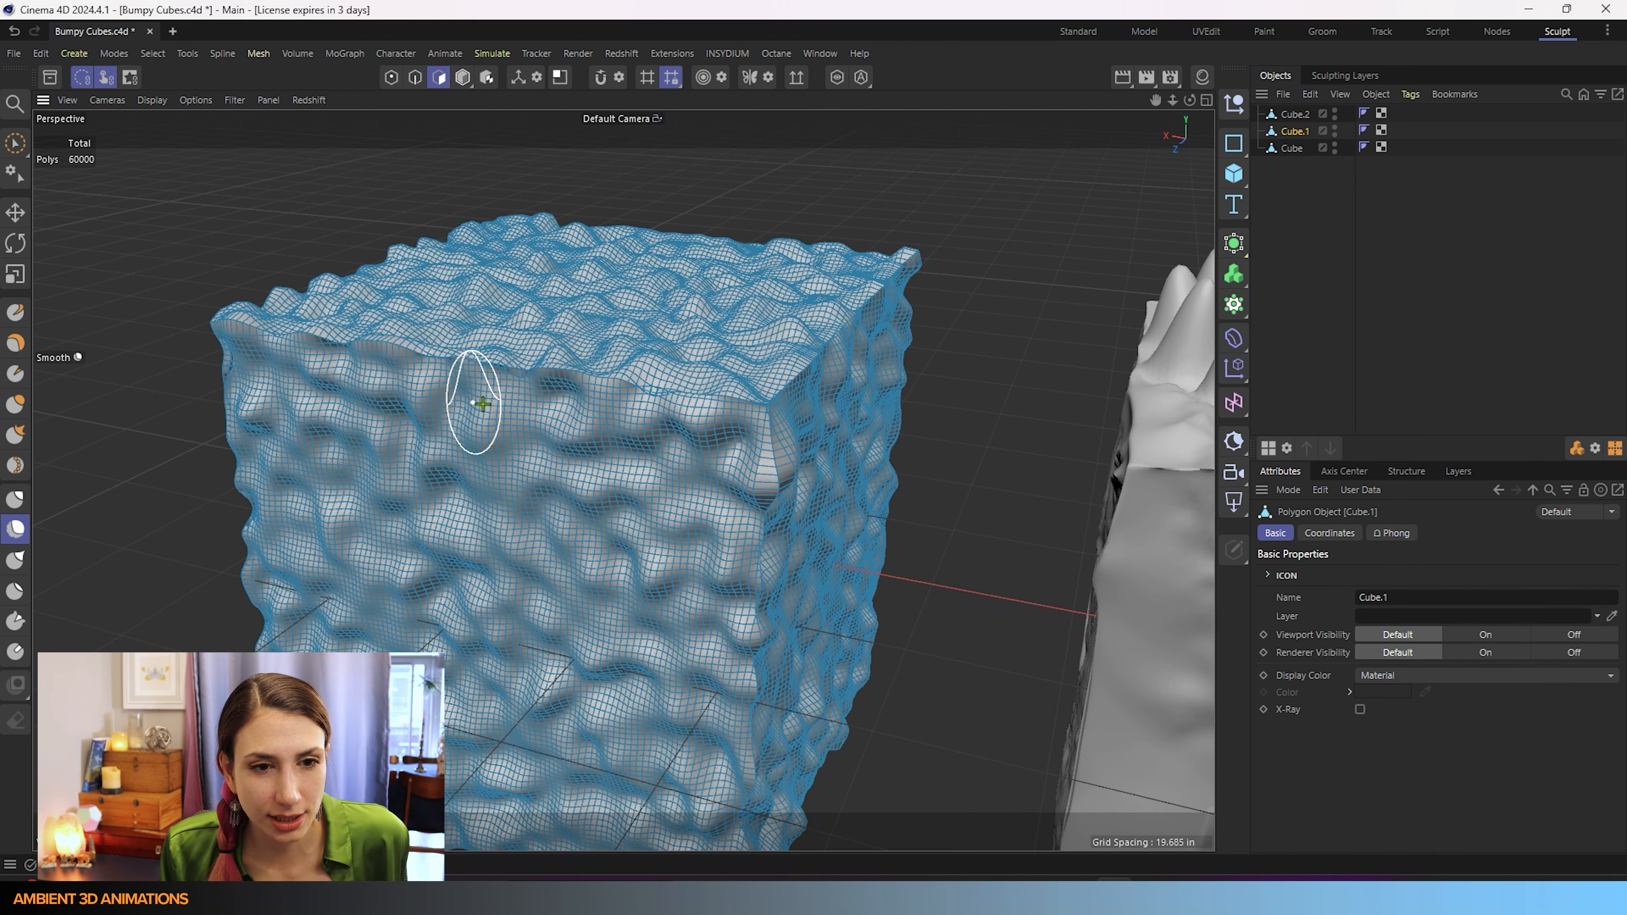
left_click(5, 538)
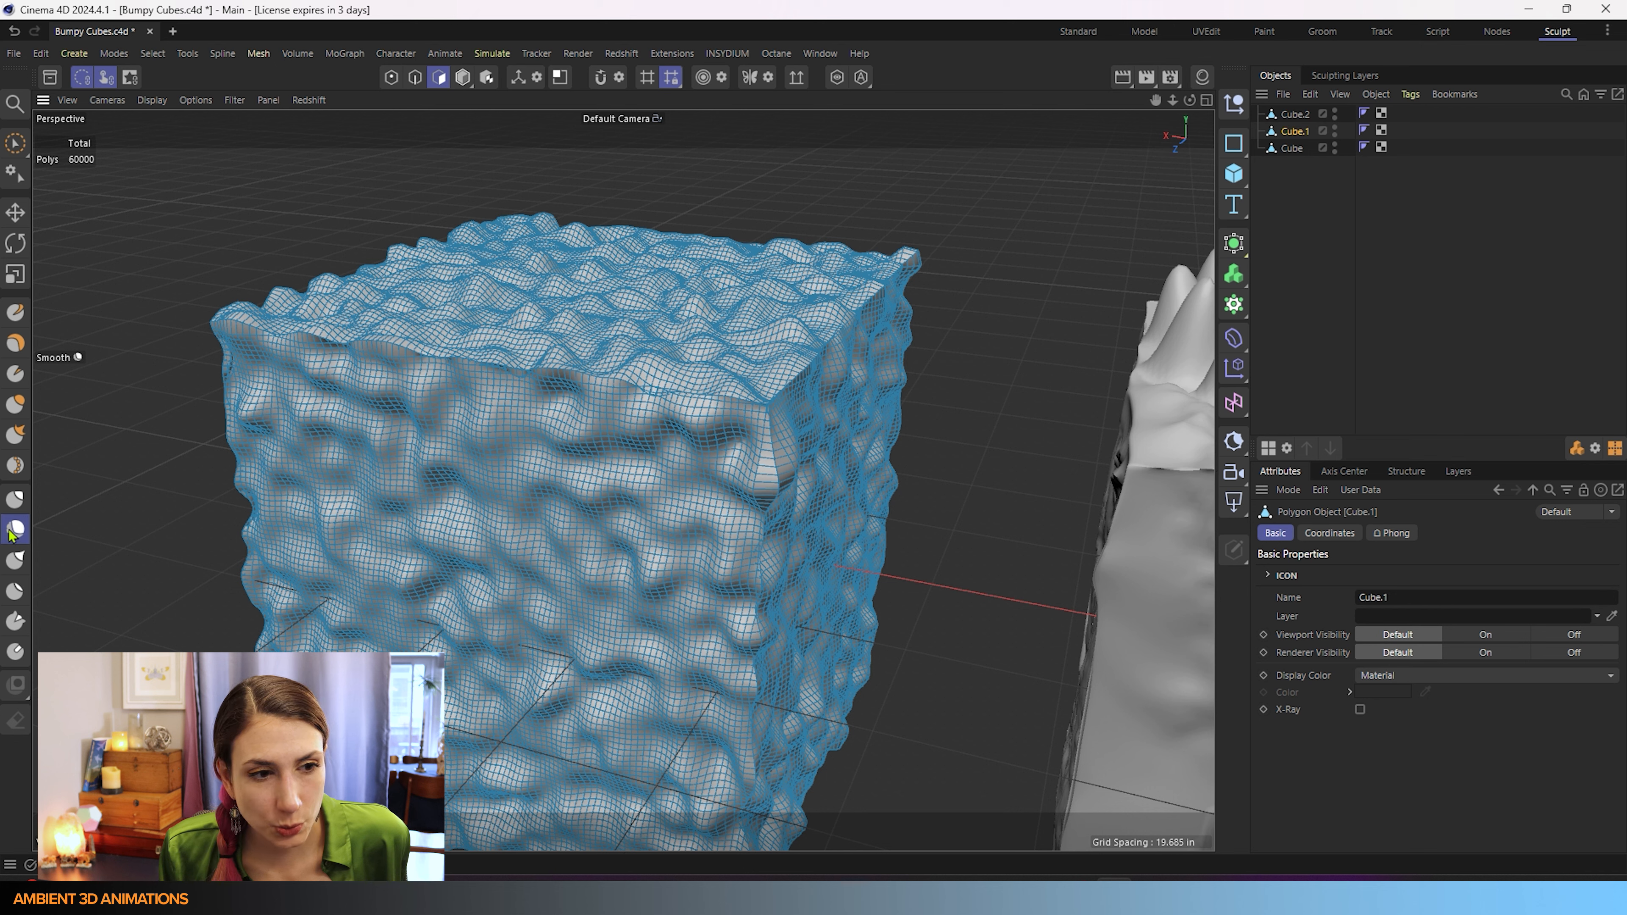
Step: Set the Smooth brush's Edge Detect angle to 1° and smooth a patch on the upper part of Cube.1's front face
scroll(1281, 739, "down", 3)
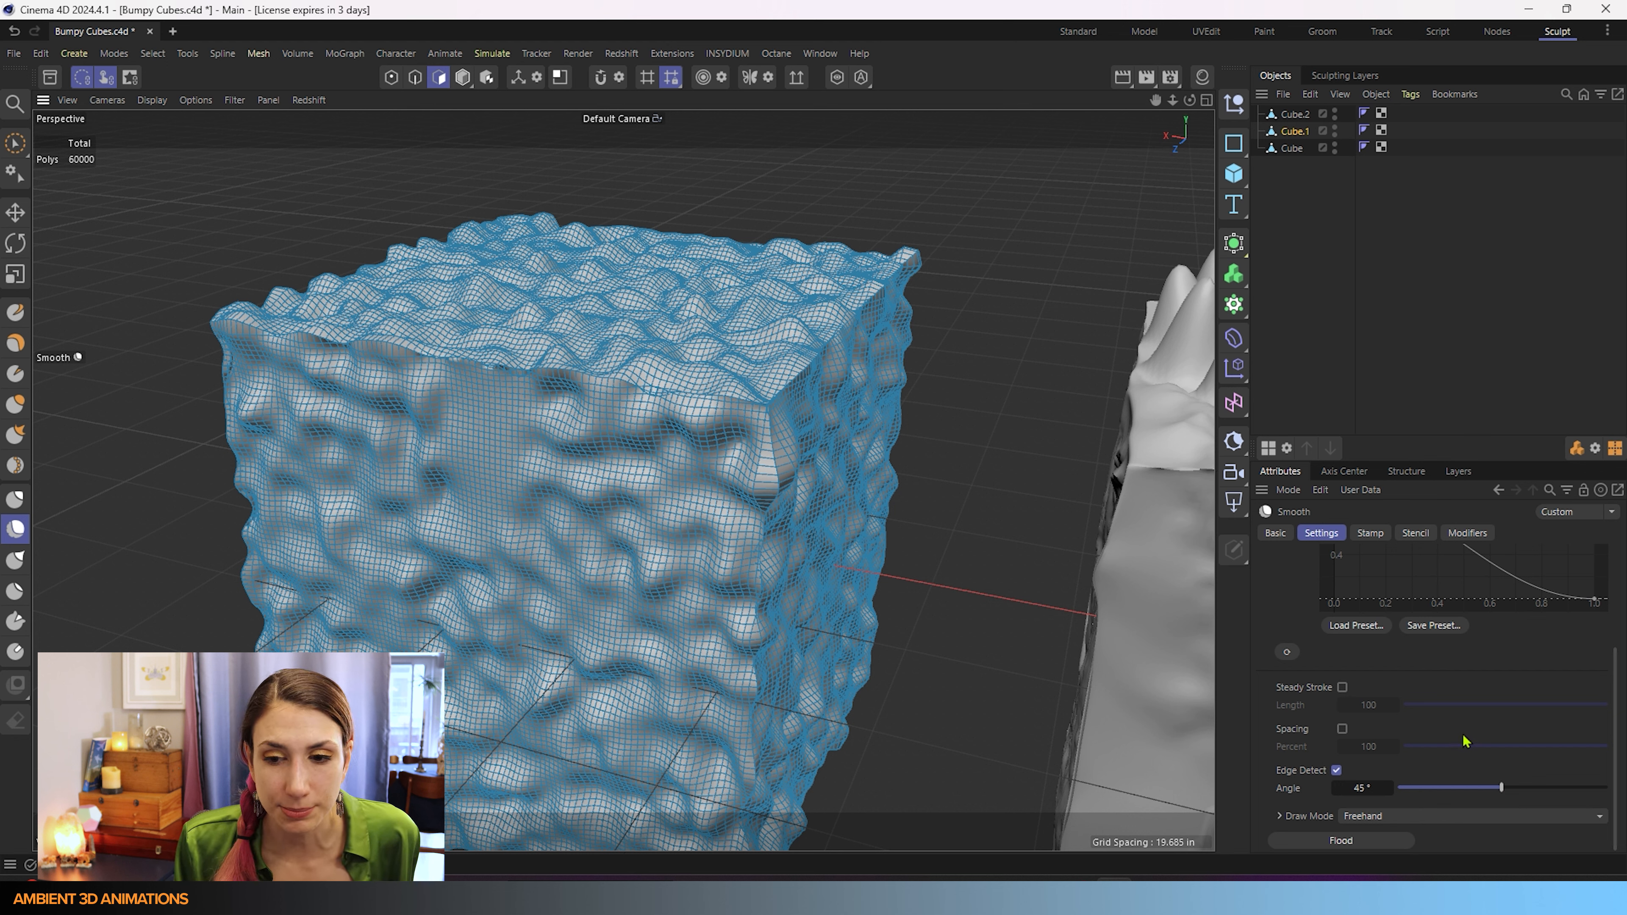
left_click_drag(1500, 789, 1387, 791)
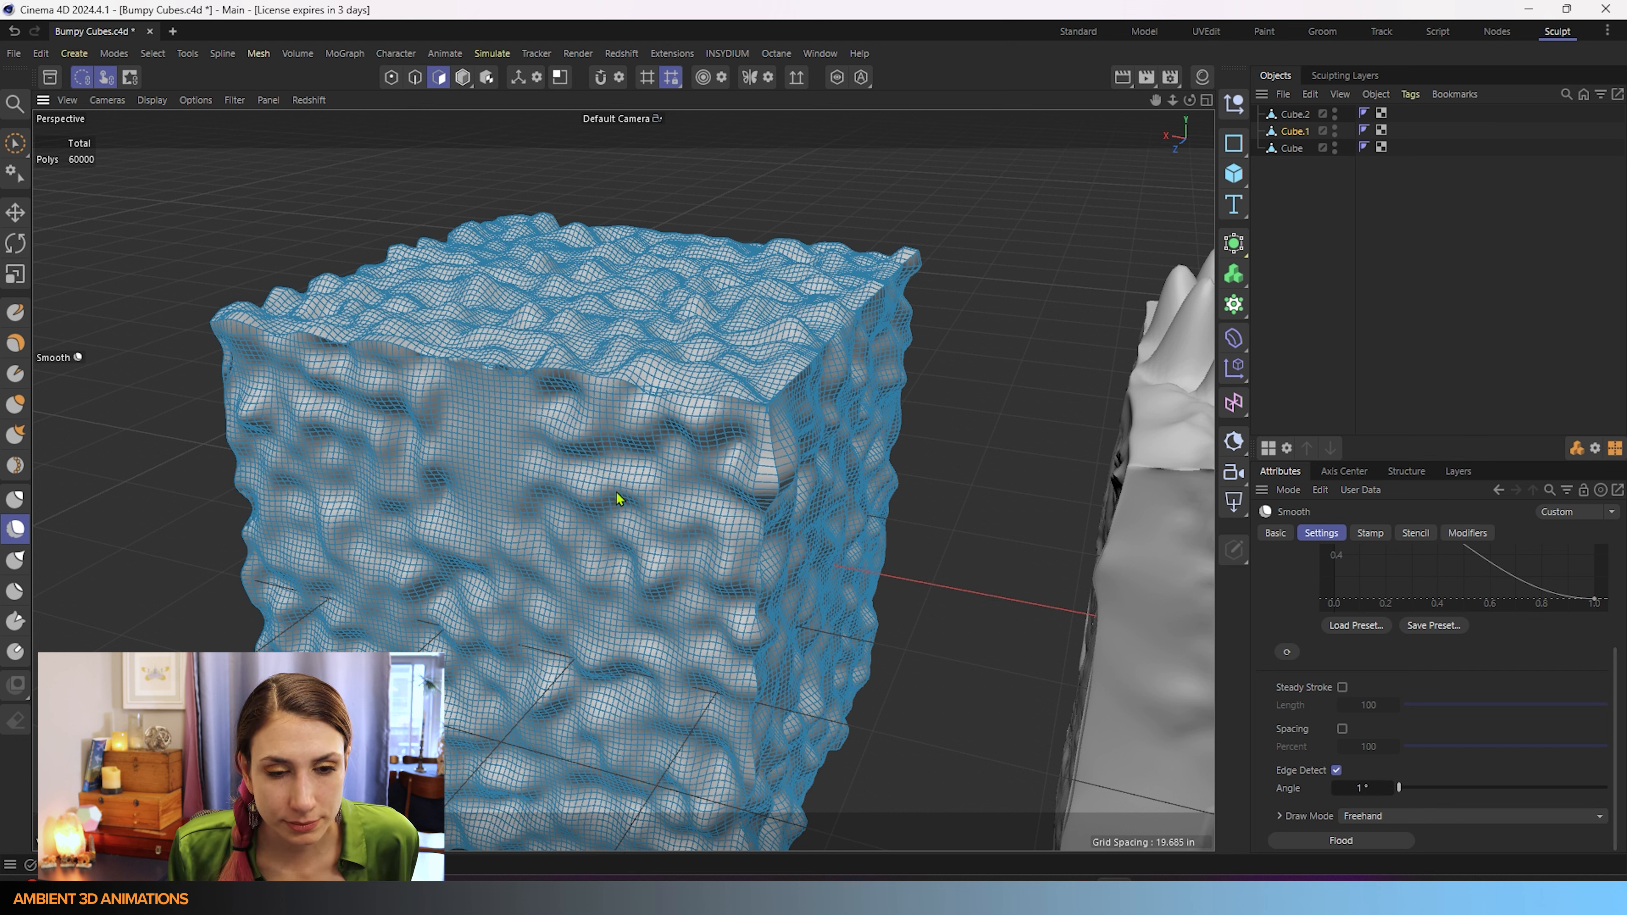
mouse_move(616, 493)
left_mouse_down()
mouse_move(626, 420)
mouse_move(590, 435)
left_mouse_up()
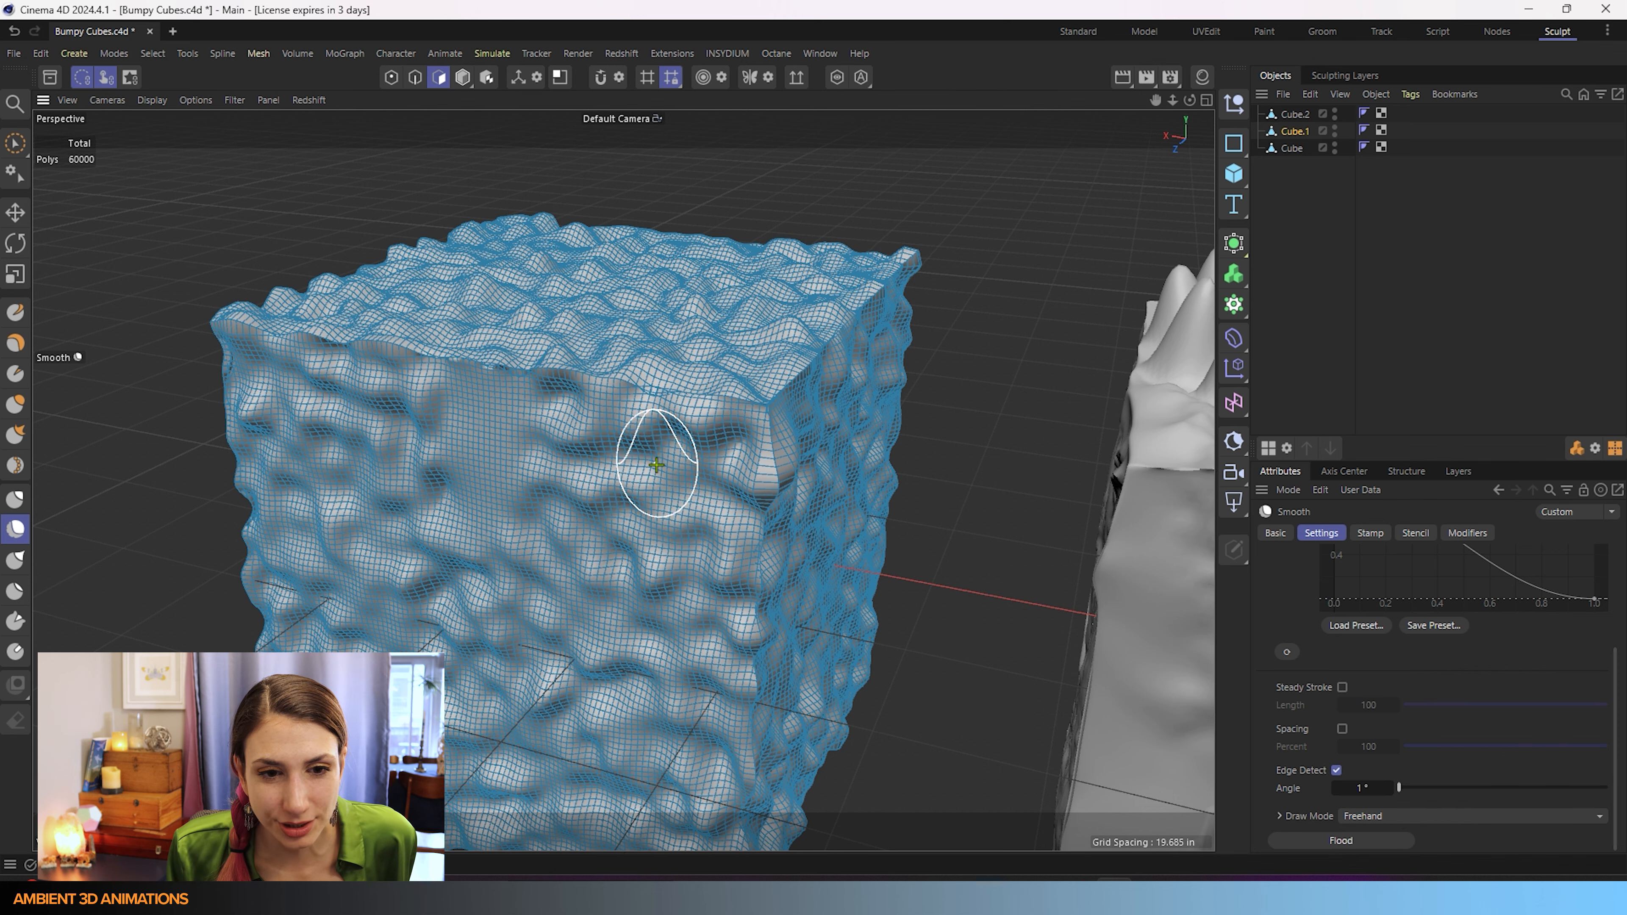
scroll(628, 488, "up", 10)
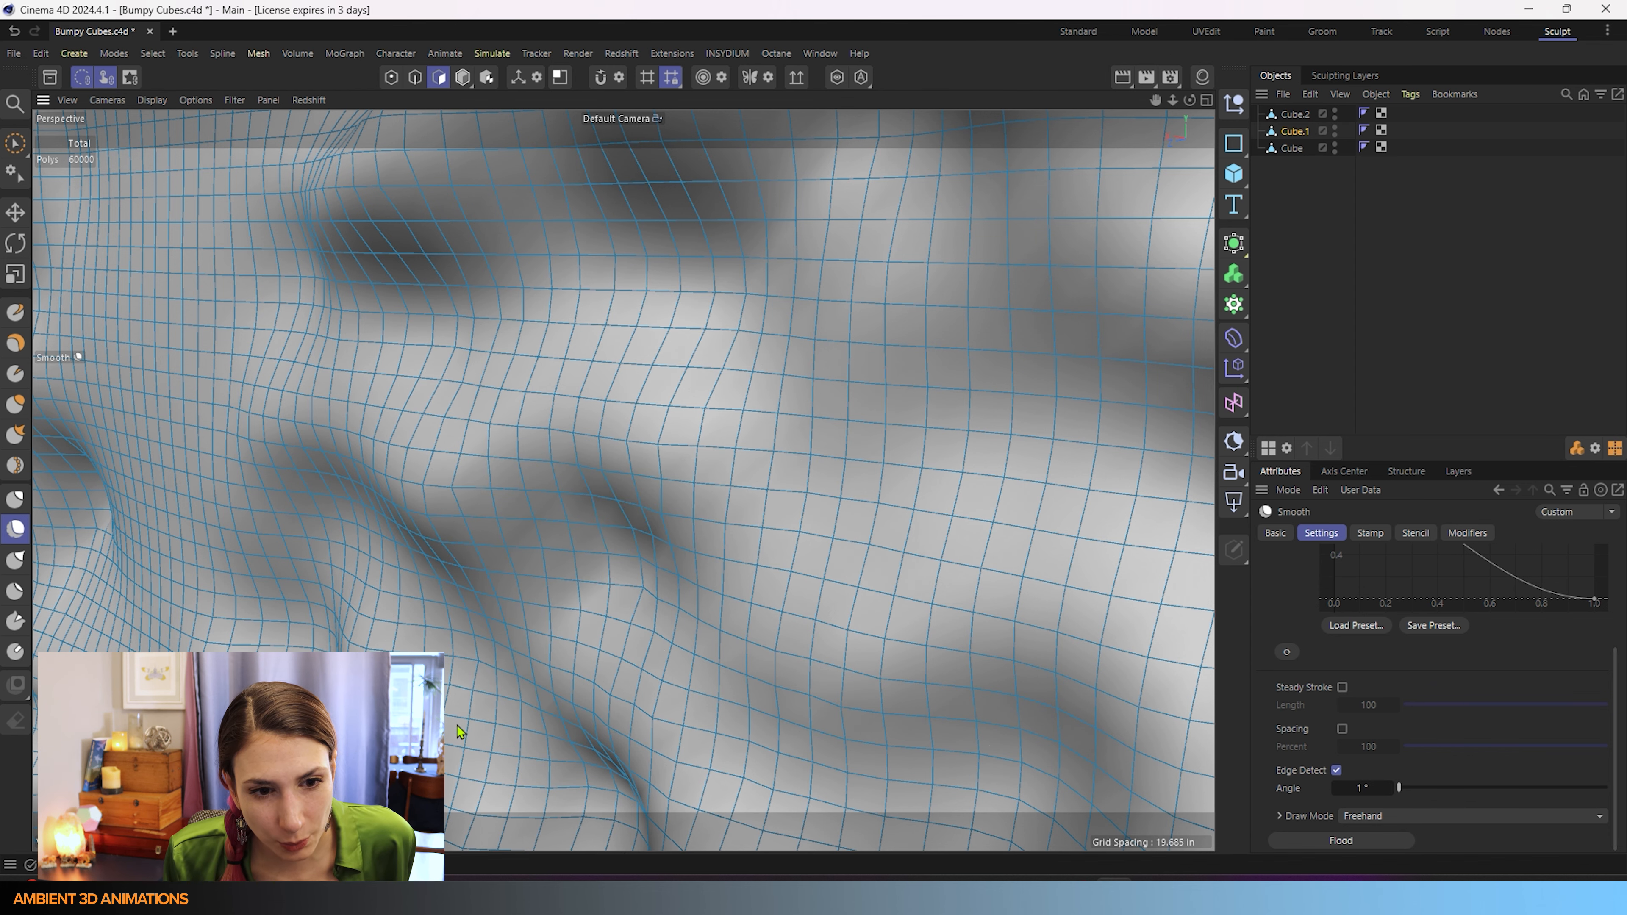
scroll(597, 555, "down", 5)
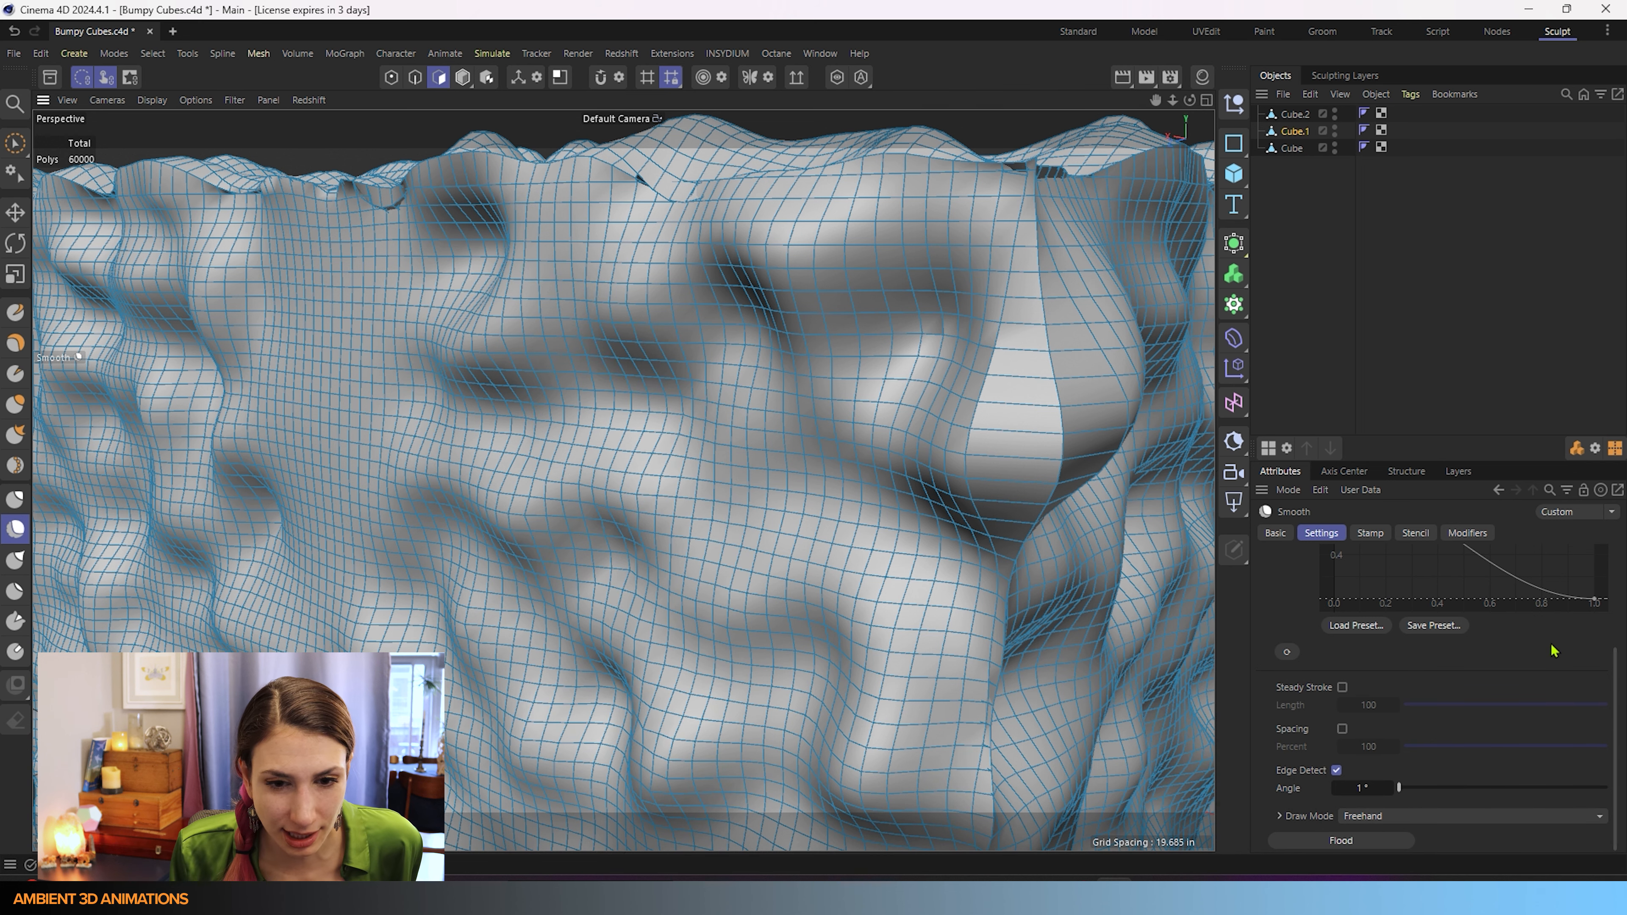
Step: Set the Edge Detect angle to 90° and smooth Cube.1's front face up to and around its upper edge
left_click_drag(1434, 788, 1606, 788)
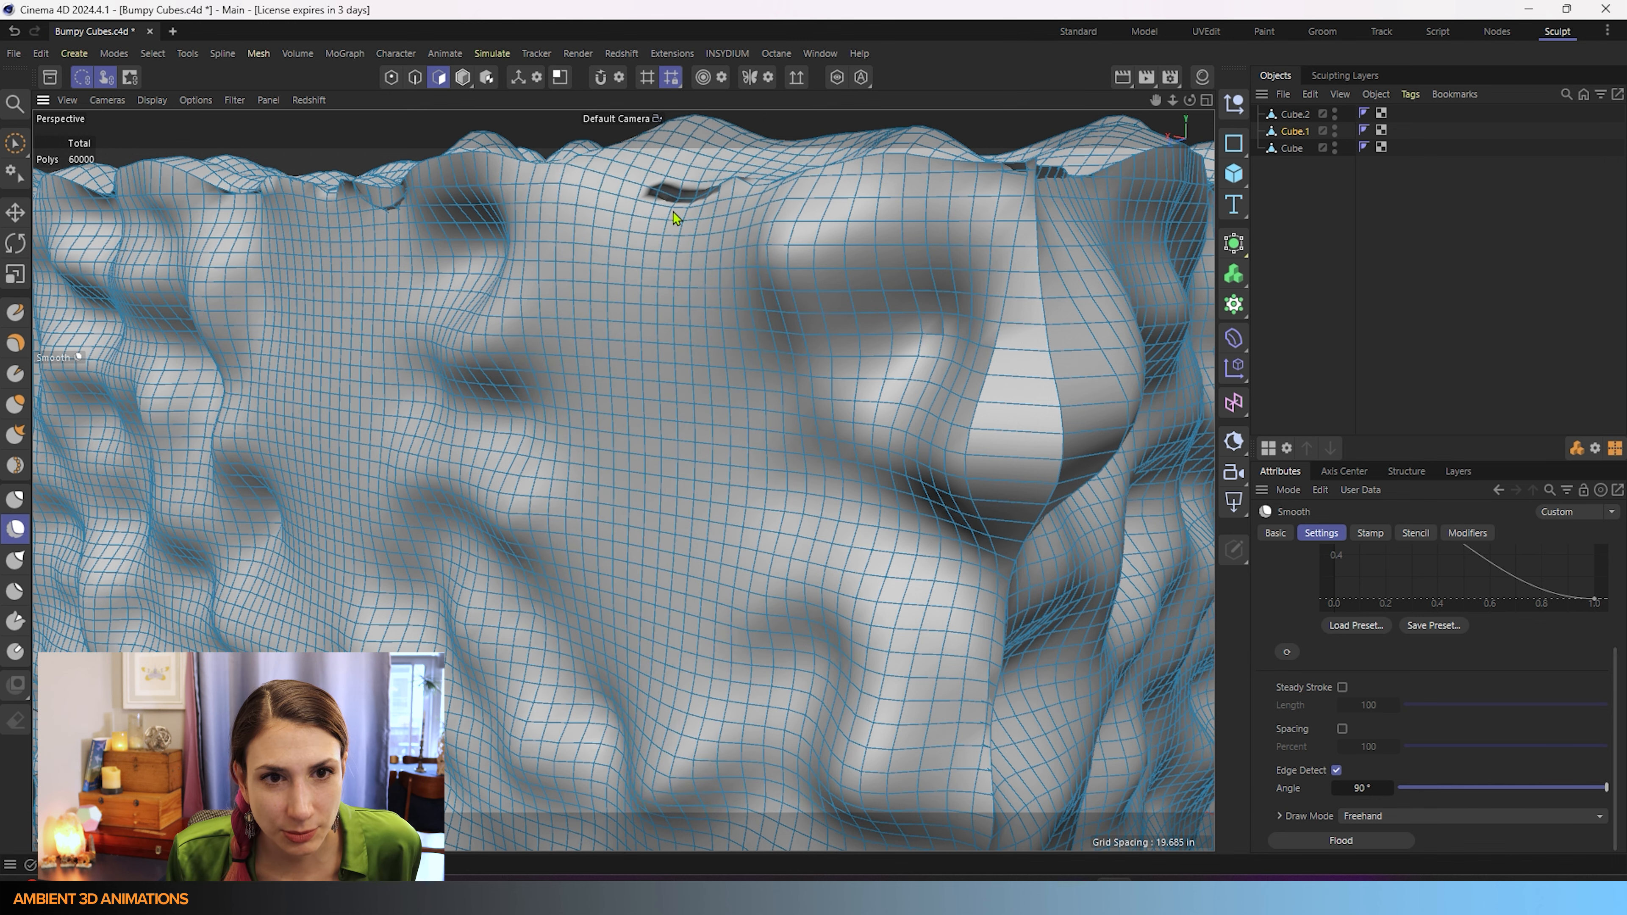
scroll(706, 275, "down", 3)
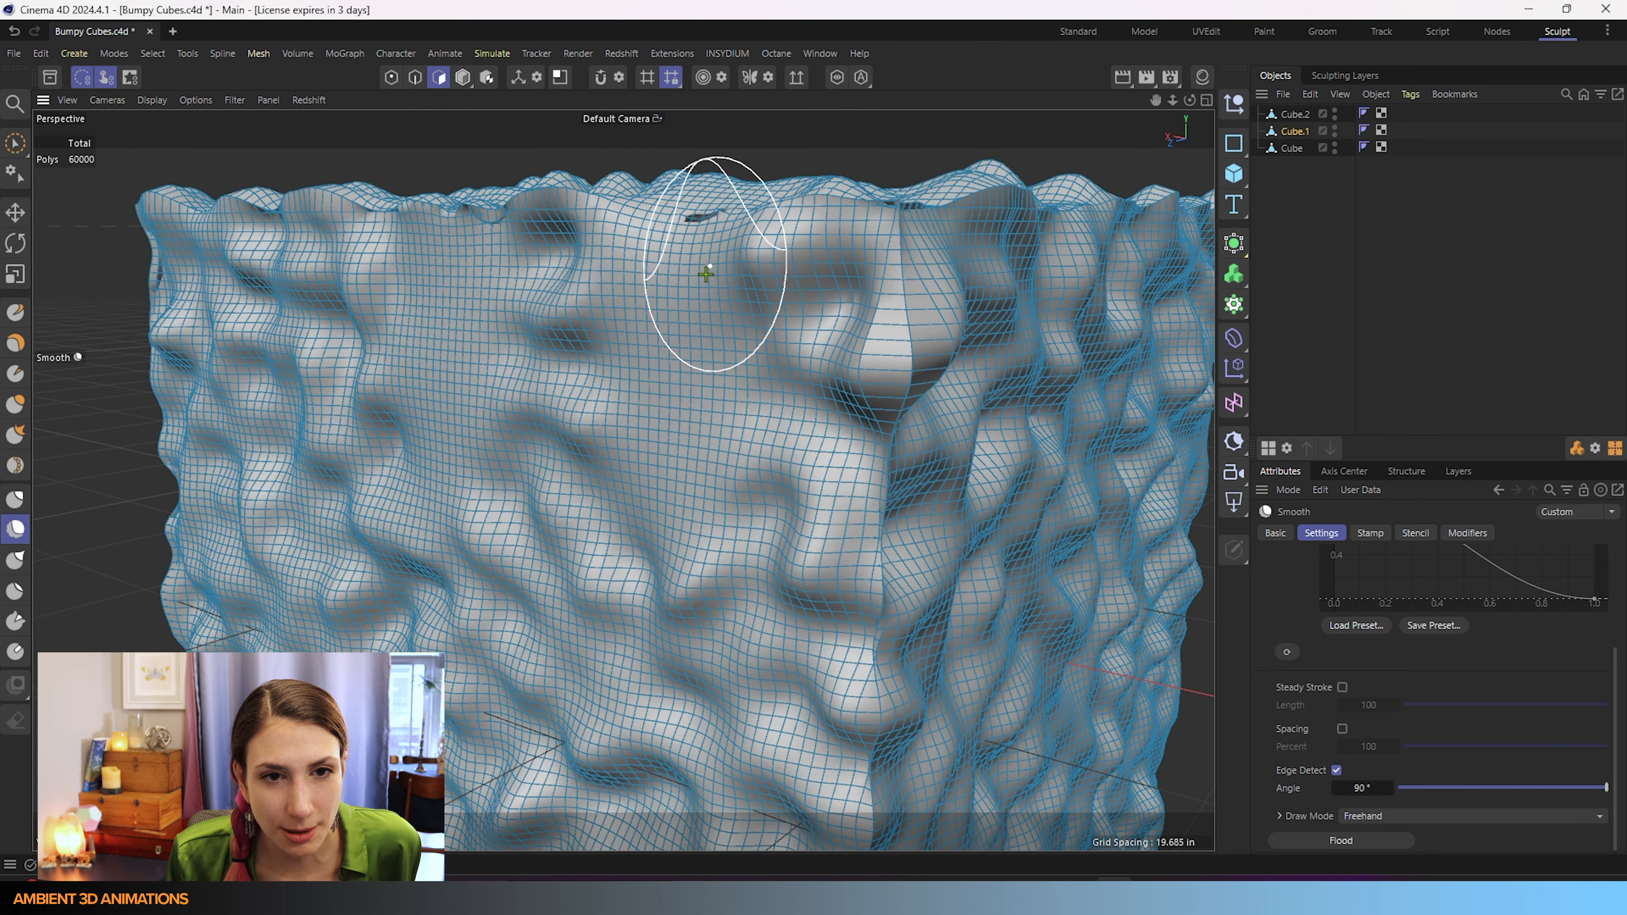
left_click_drag(706, 274, 642, 332, "alt")
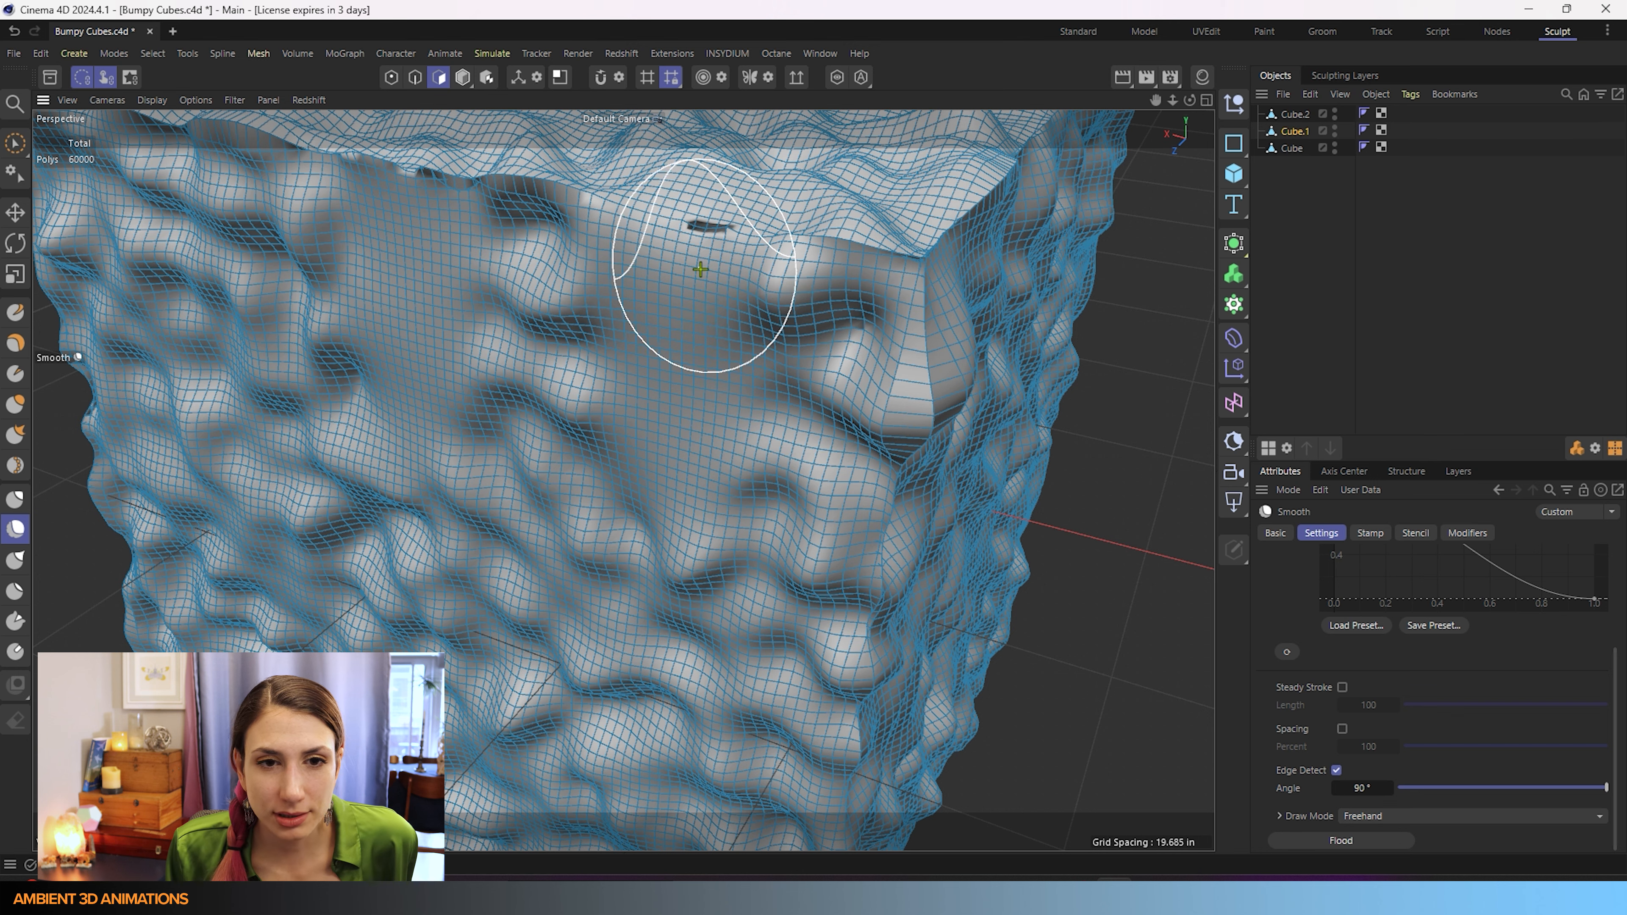
left_click_drag(690, 254, 712, 247)
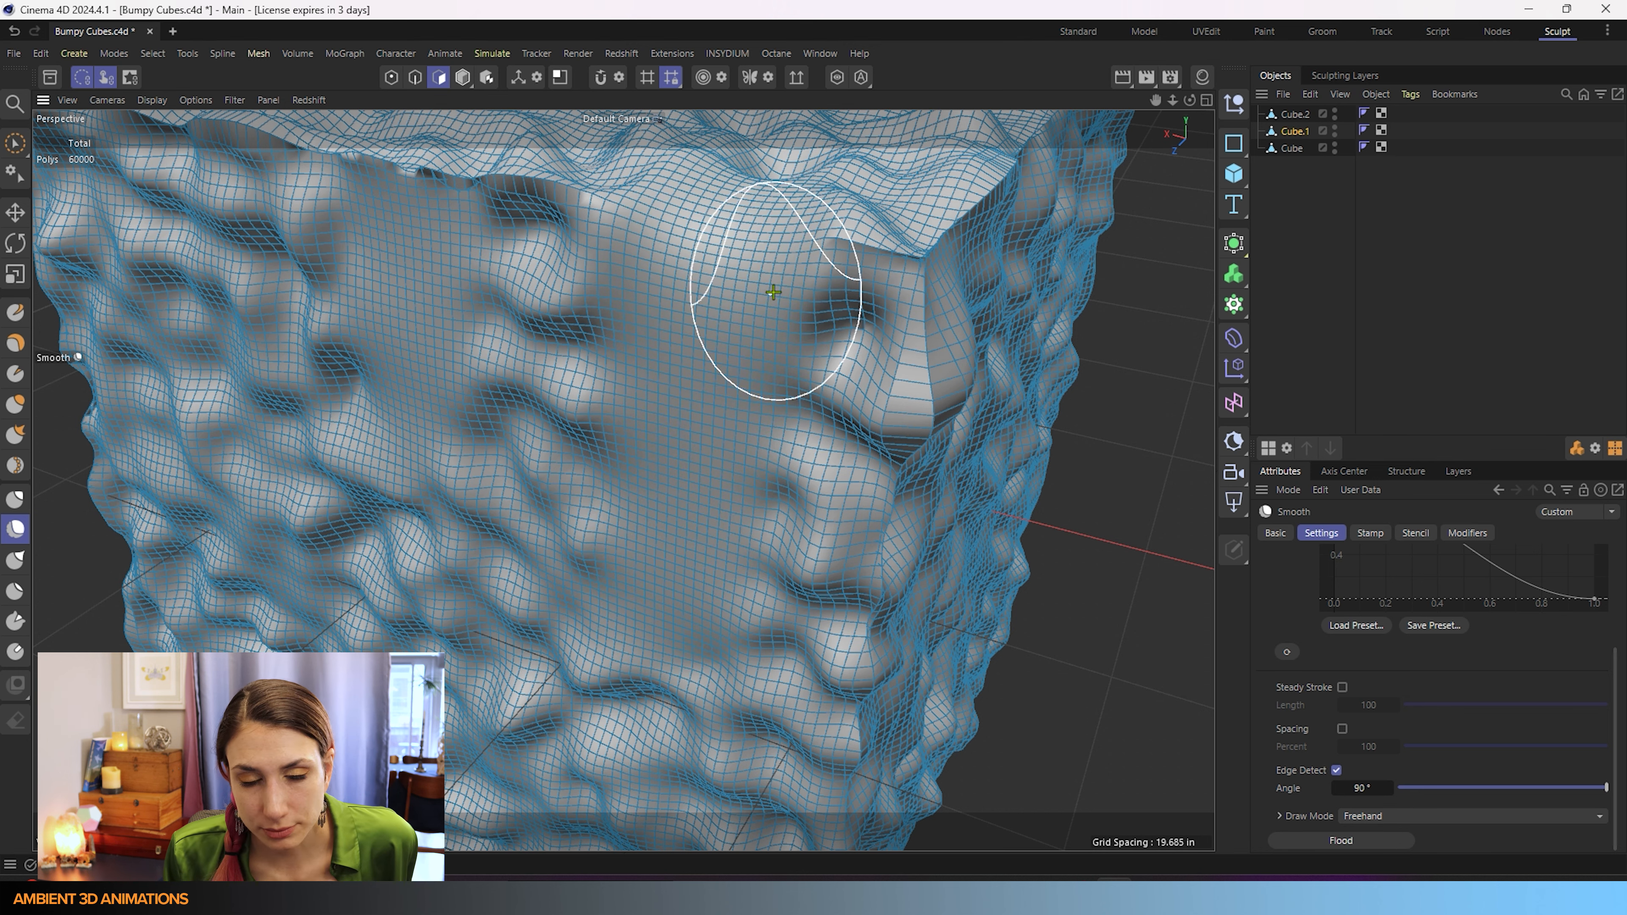
right_click_drag(773, 314, 778, 369, "alt")
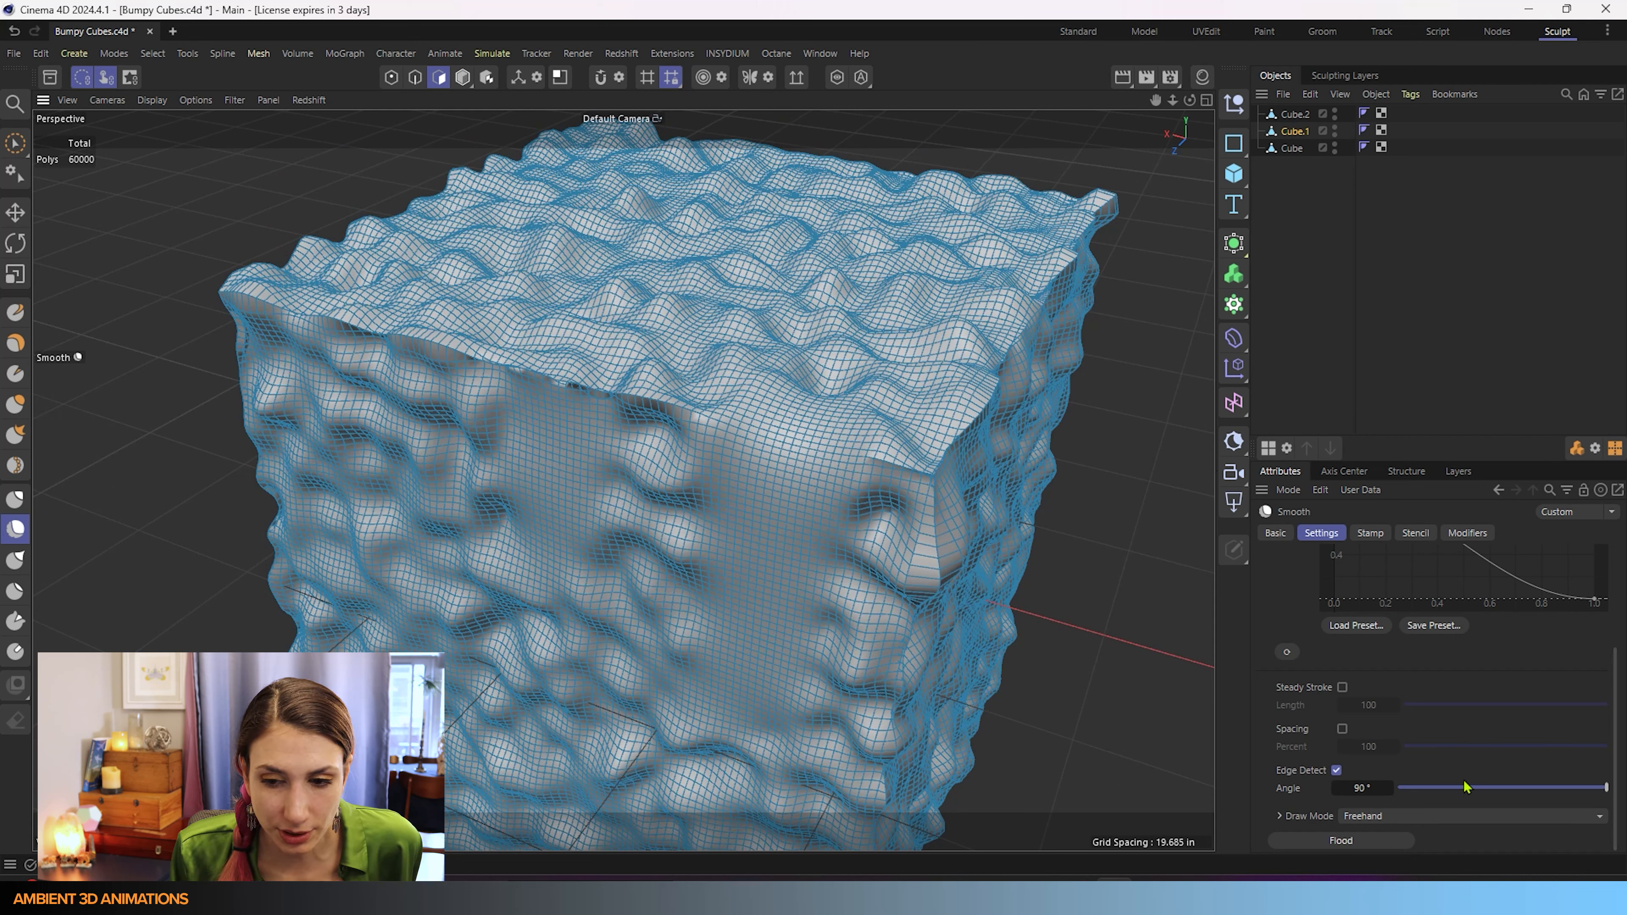
Step: Set the Edge Detect angle to 37° and smooth along the upper front edge of Cube.1, covering both the front and top faces
mouse_move(1496, 792)
left_mouse_down()
mouse_move(1441, 793)
mouse_move(1582, 777)
mouse_move(1409, 792)
mouse_move(1548, 795)
mouse_move(1482, 791)
left_mouse_up()
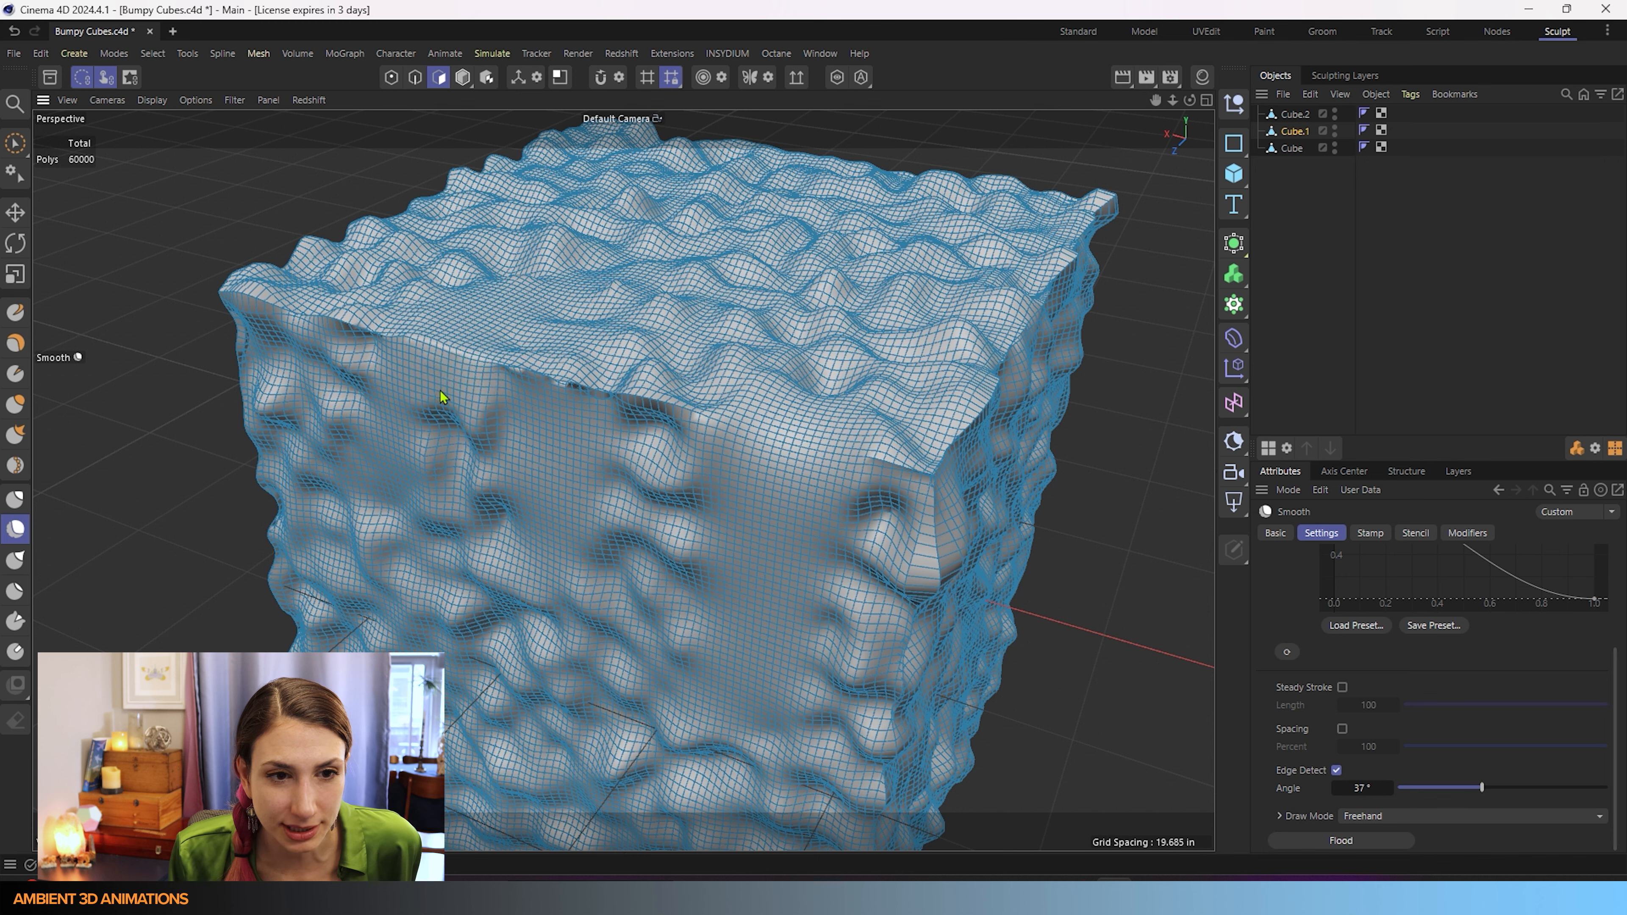
mouse_move(606, 392)
left_mouse_down()
mouse_move(726, 429)
mouse_move(609, 400)
mouse_move(609, 431)
left_mouse_up()
scroll(609, 432, "down", 4)
left_click_drag(666, 595, 722, 540, "alt")
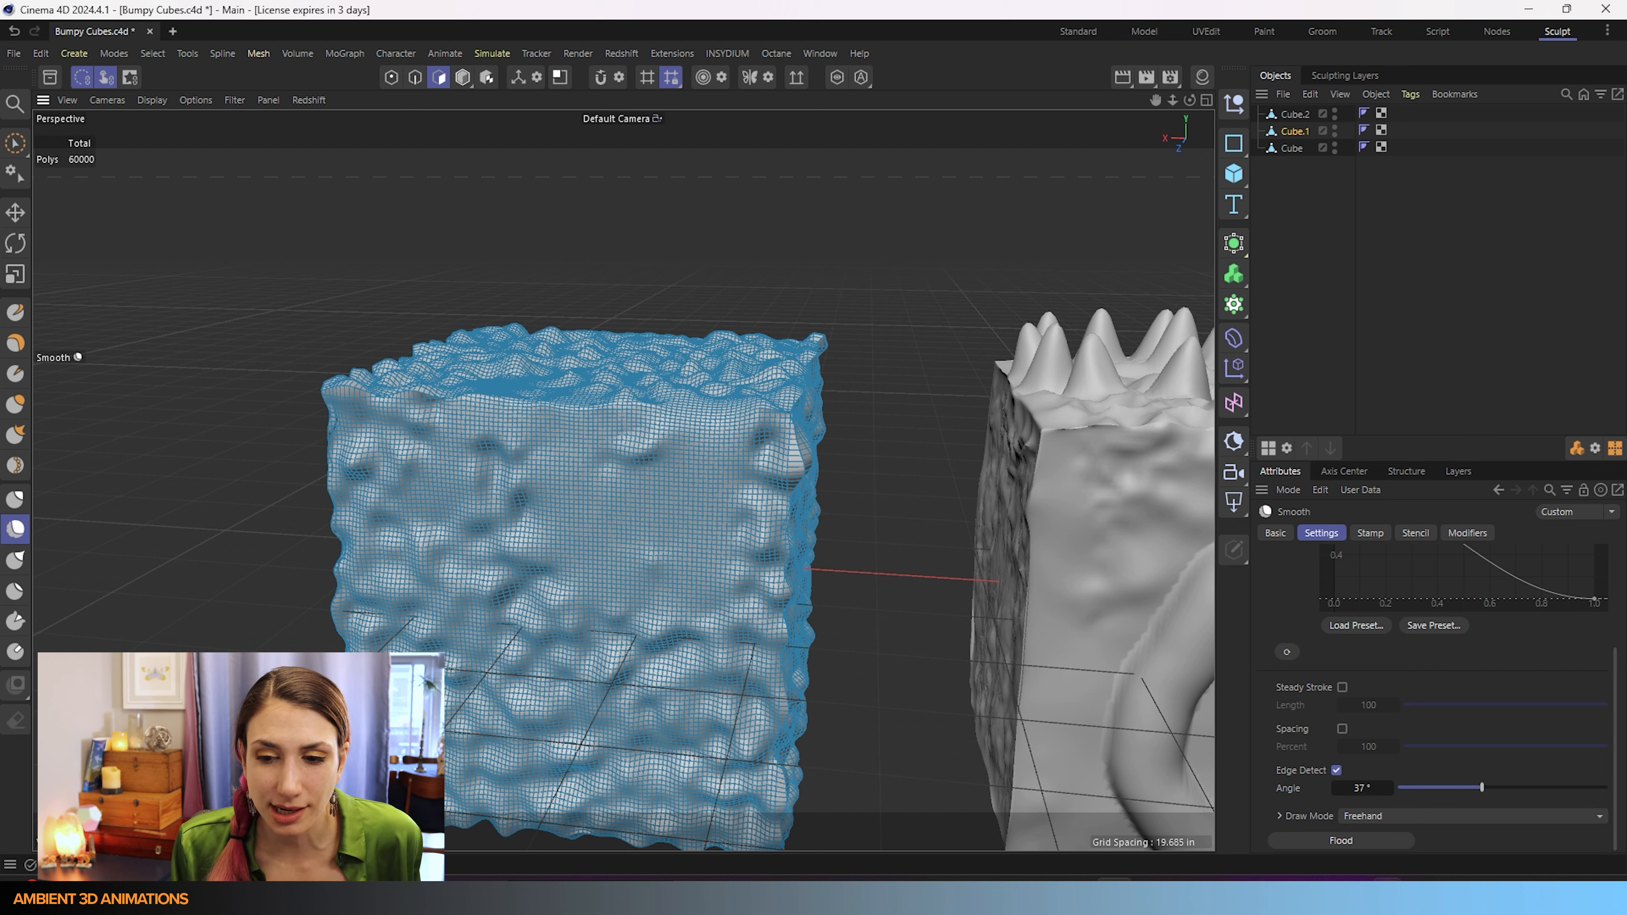
Step: Set the Smooth brush's draw mode to Line and smooth along a zigzag line across Cube.1's top face
left_click(1391, 818)
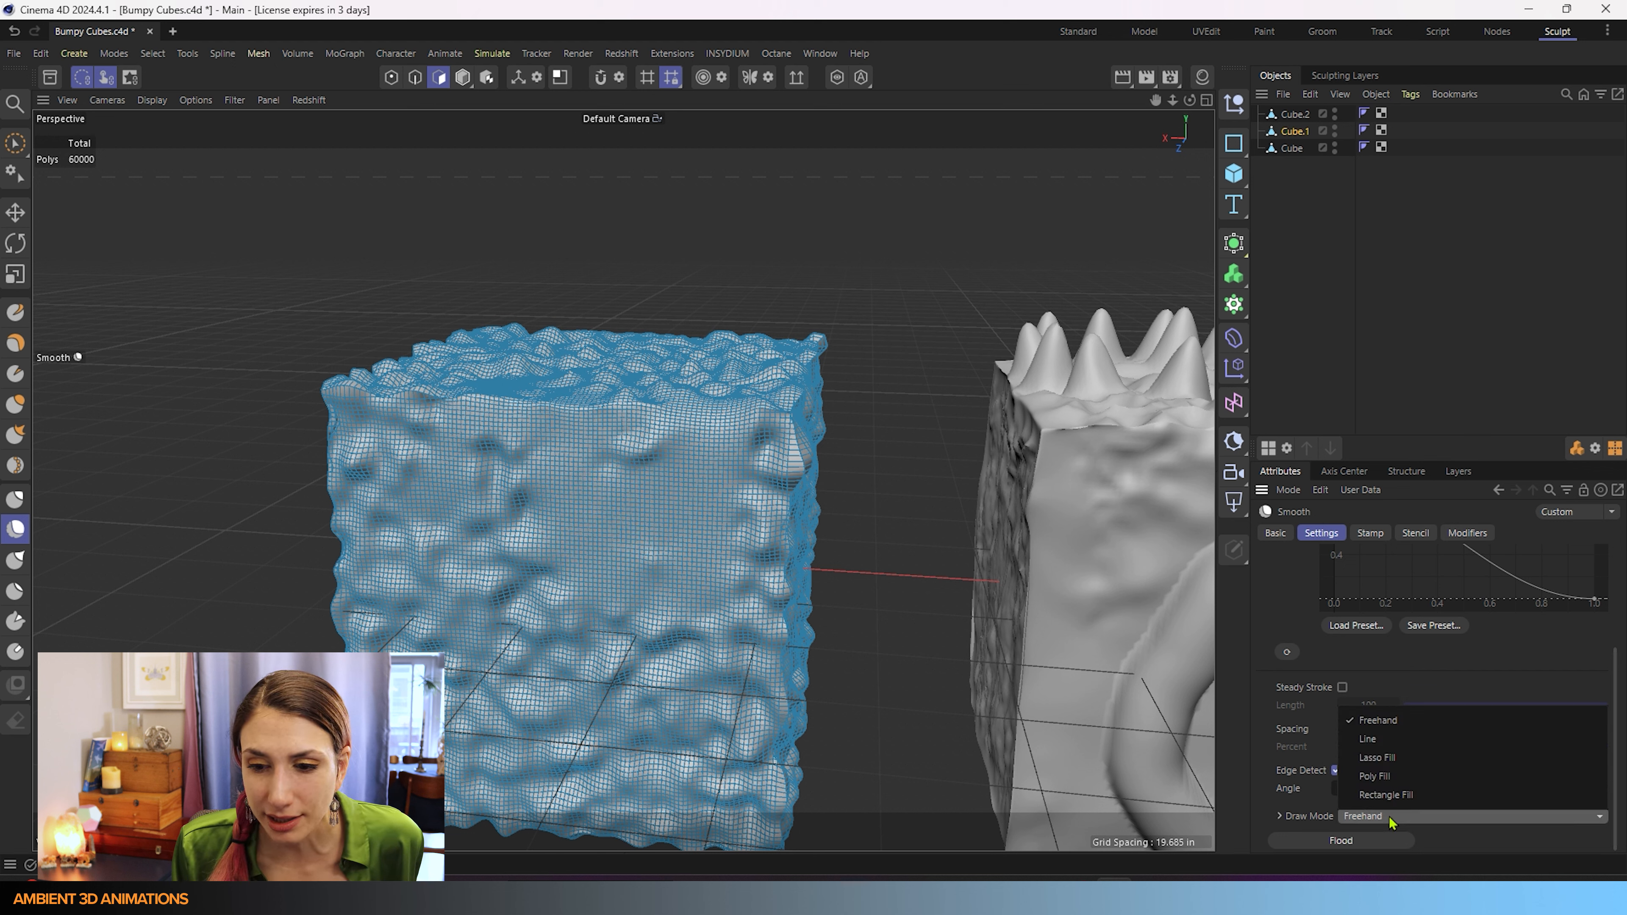
left_click(1369, 739)
mouse_move(537, 553)
left_mouse_down("alt")
mouse_move(562, 443)
mouse_move(520, 465)
mouse_move(603, 459)
mouse_move(768, 507)
left_mouse_up("alt")
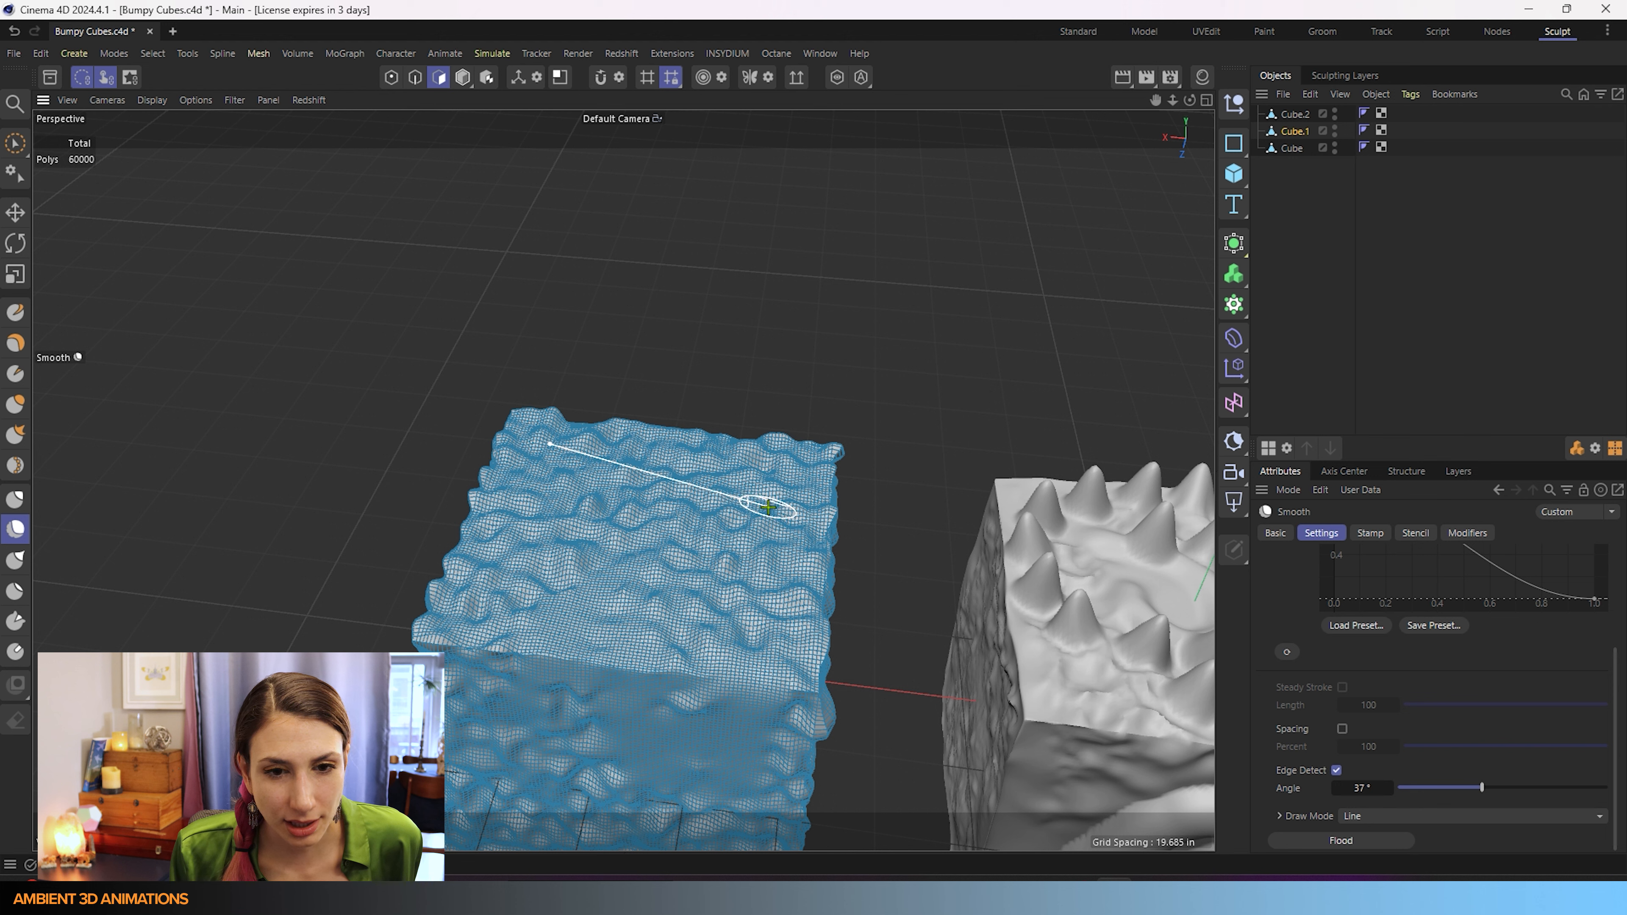
left_click(768, 507)
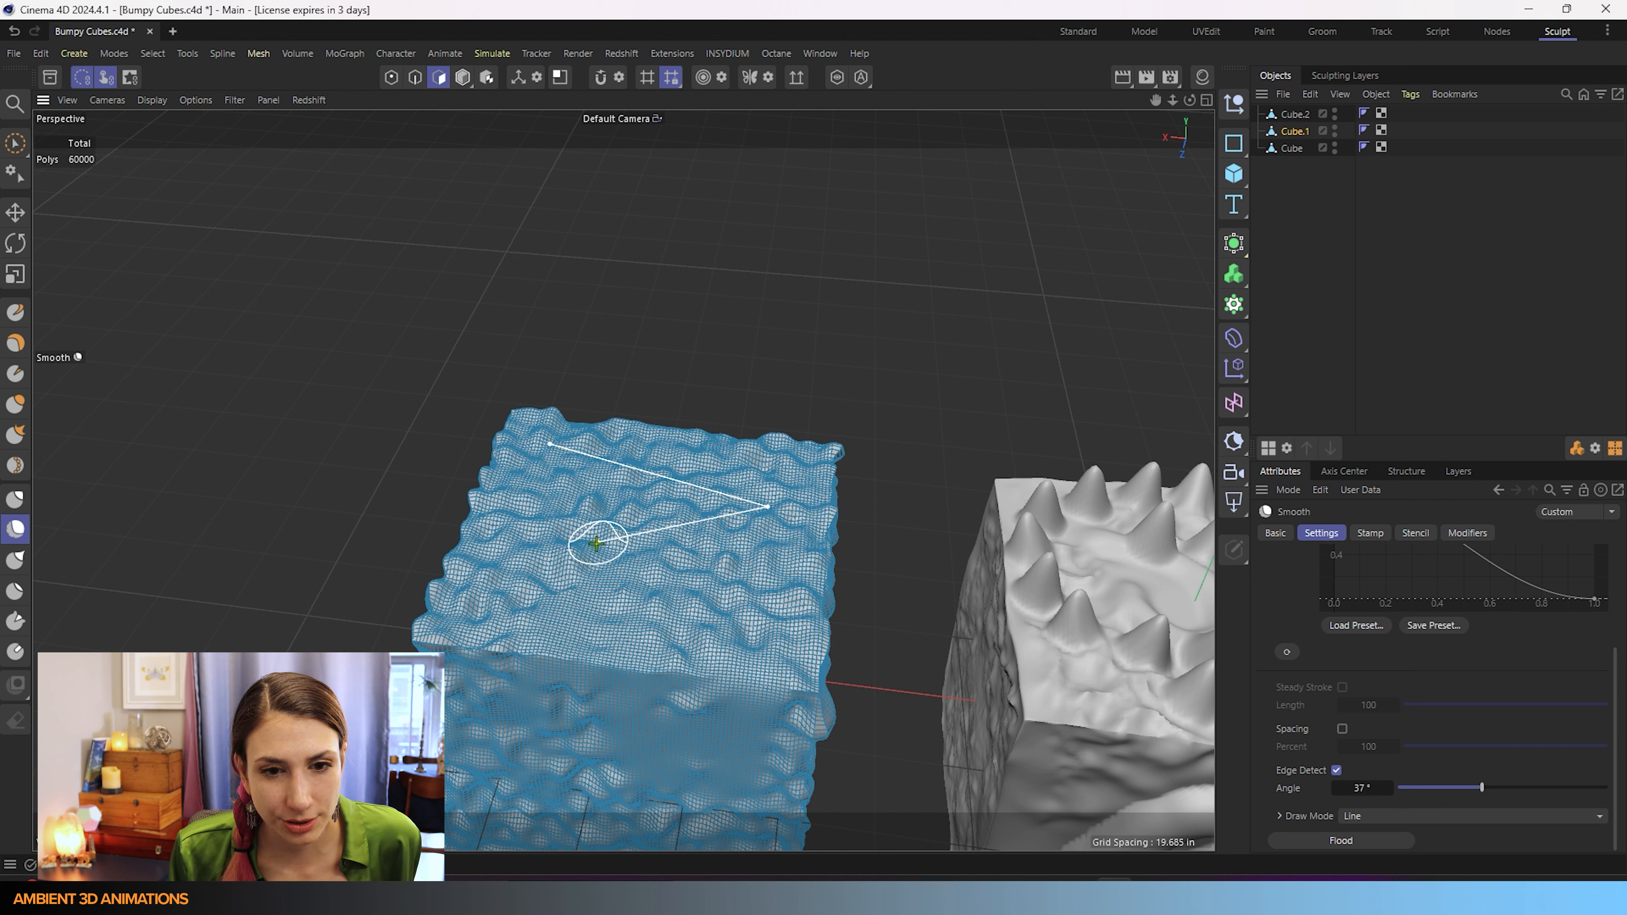
left_click(521, 584)
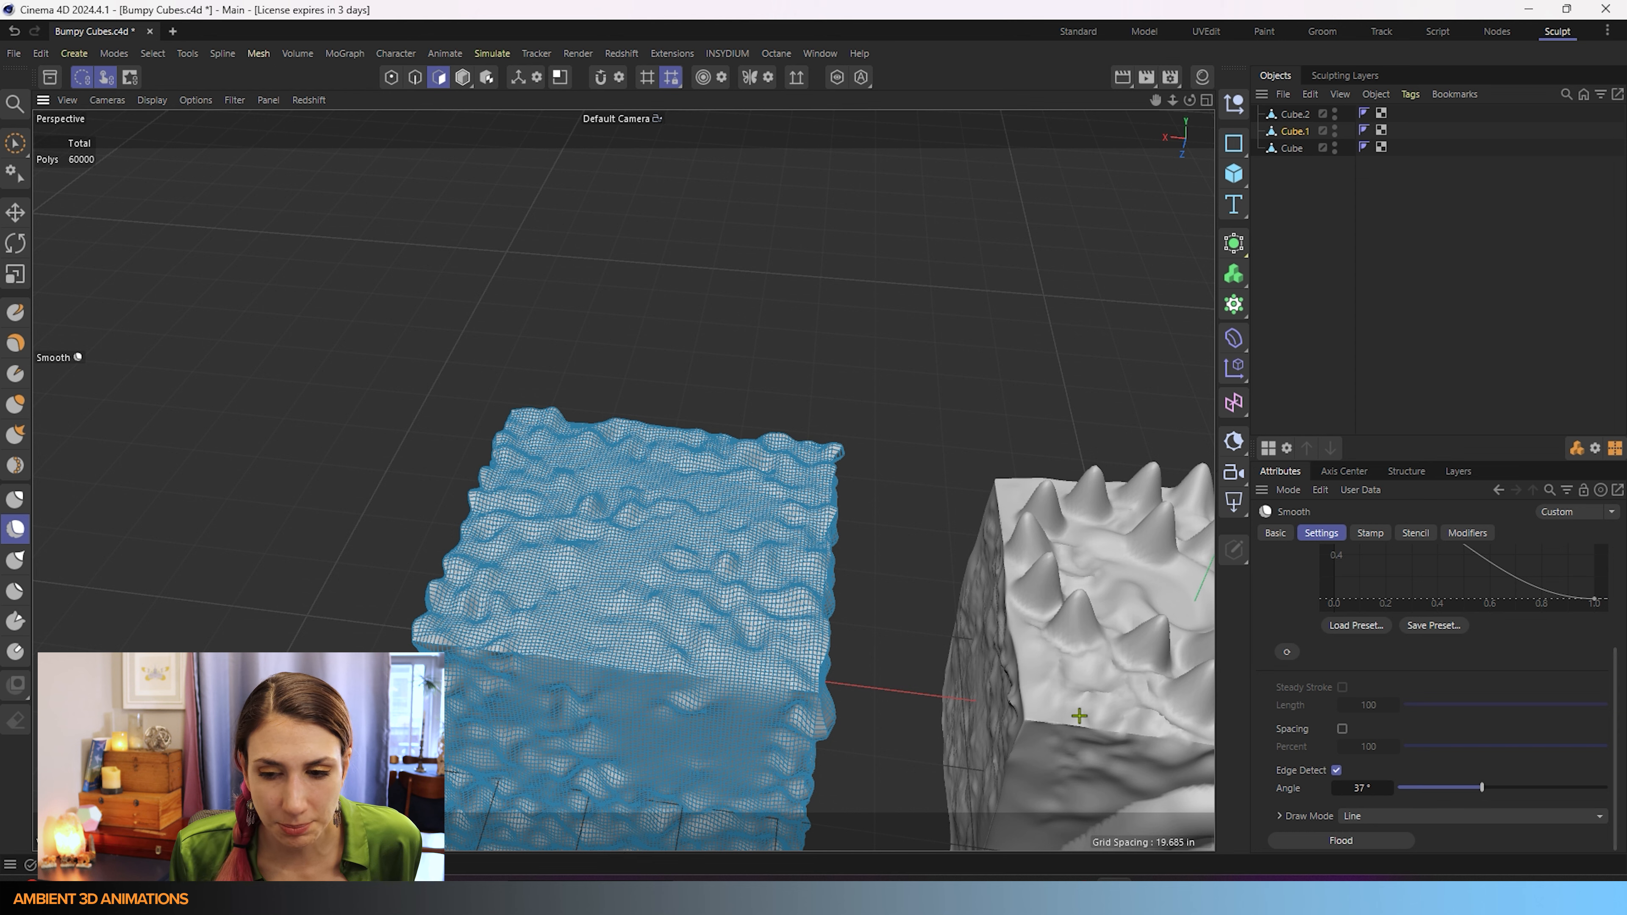
Step: Set the draw mode to Lasso Fill and smooth a freehand-outlined area on a side face of Cube.1
left_click(1394, 818)
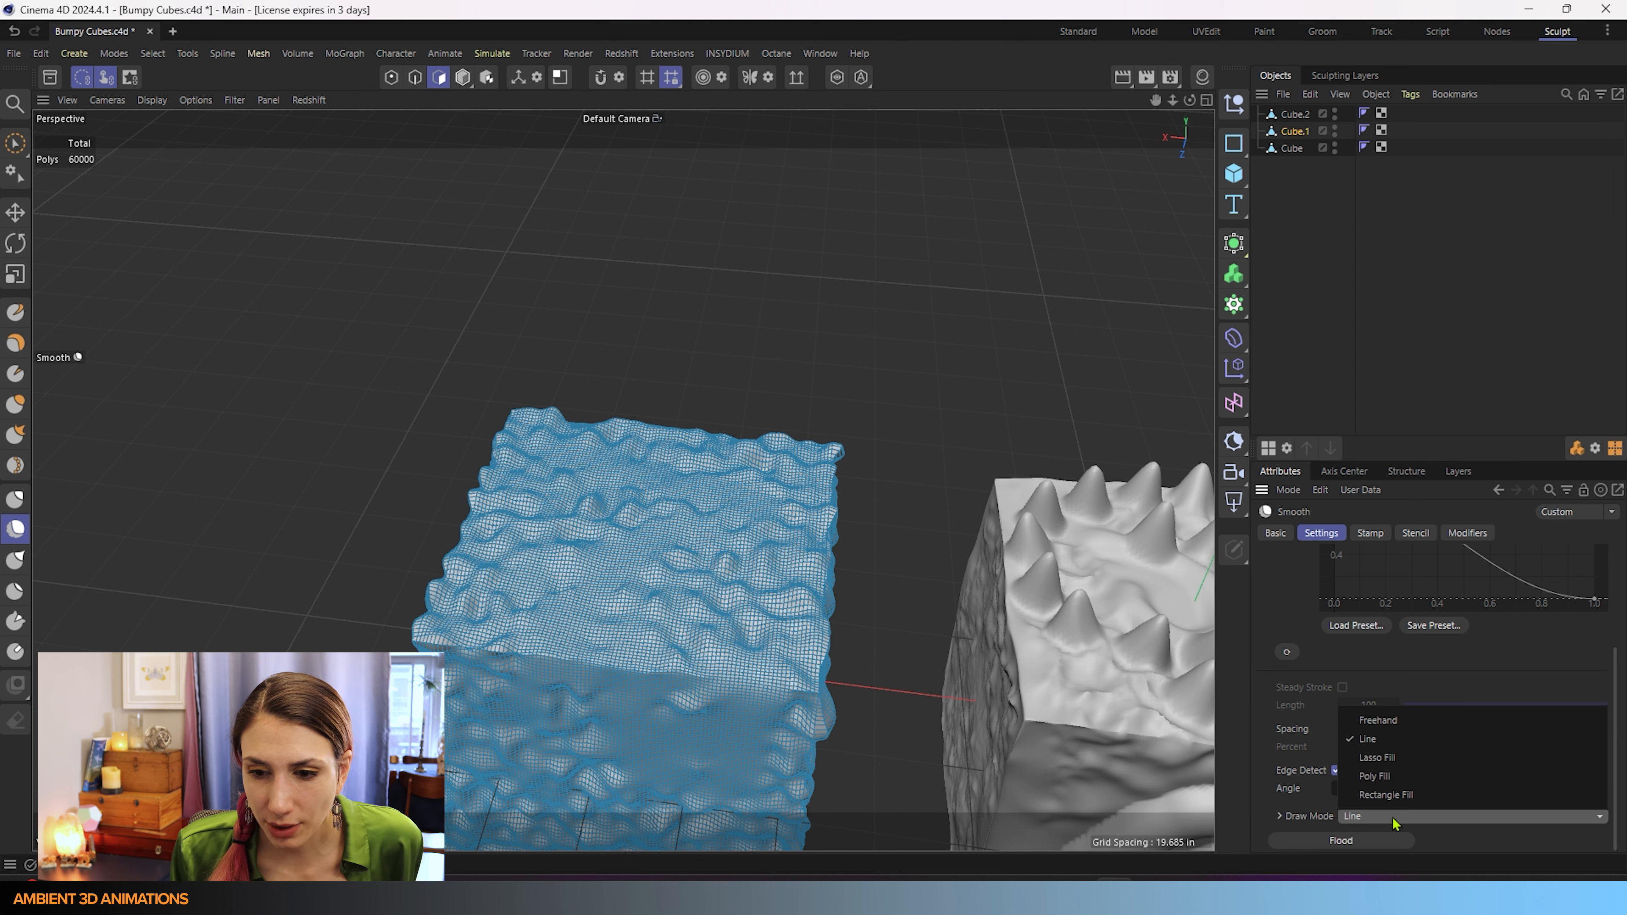
left_click(1377, 757)
scroll(603, 513, "down", 3)
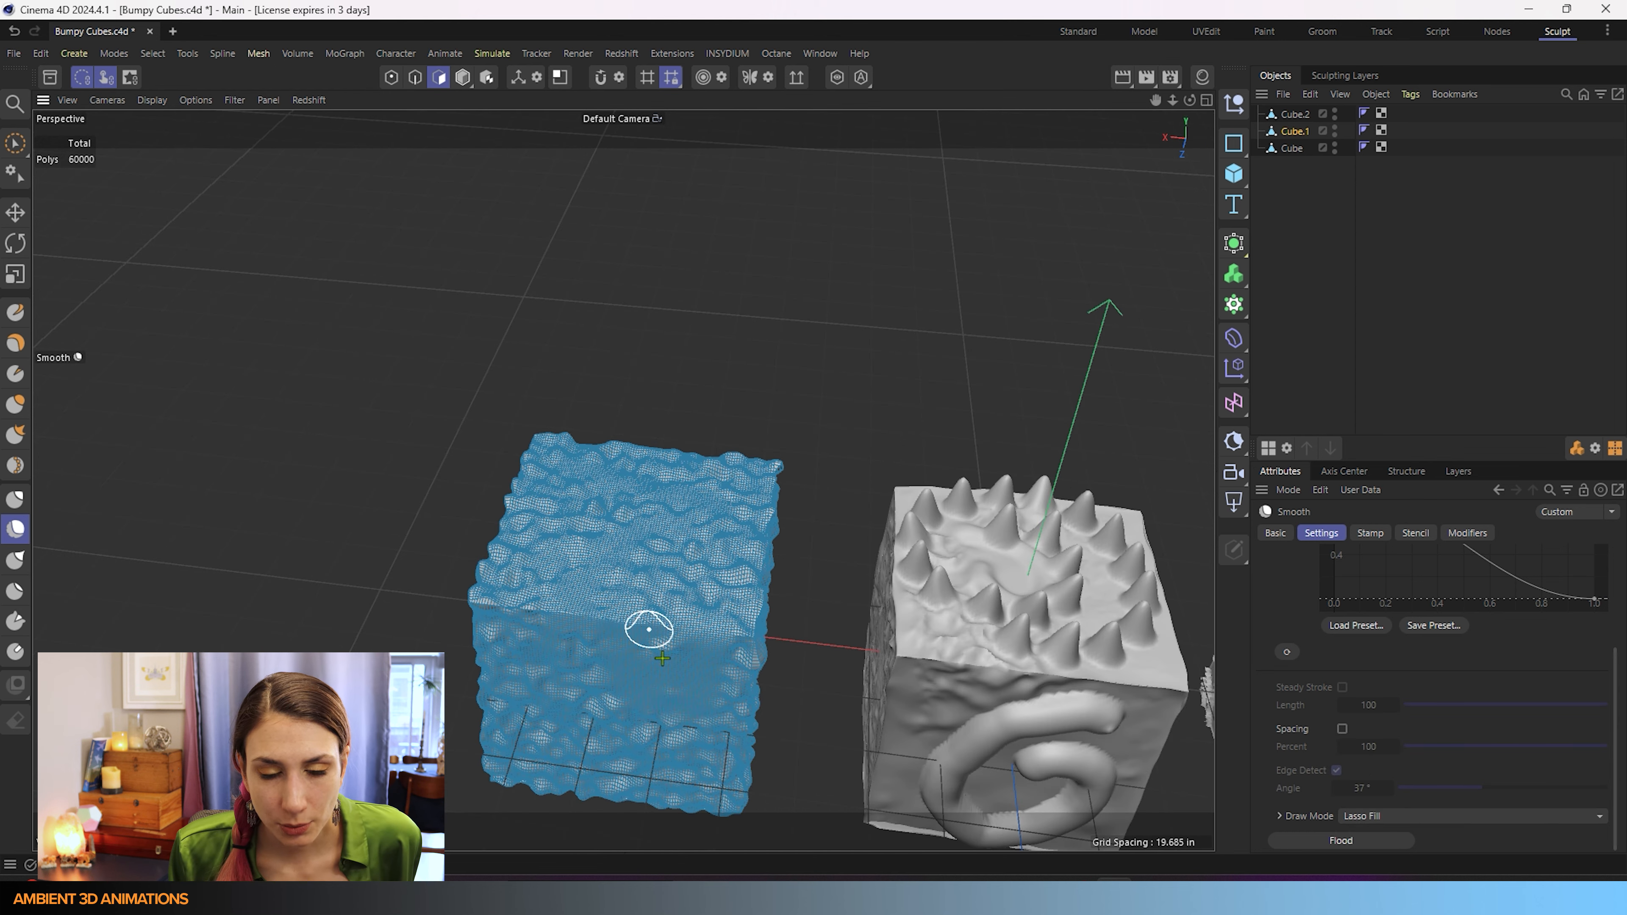
left_click_drag(669, 705, 693, 668, "alt")
middle_click_drag(490, 724, 692, 634, "alt")
left_click_drag(692, 634, 773, 623, "alt")
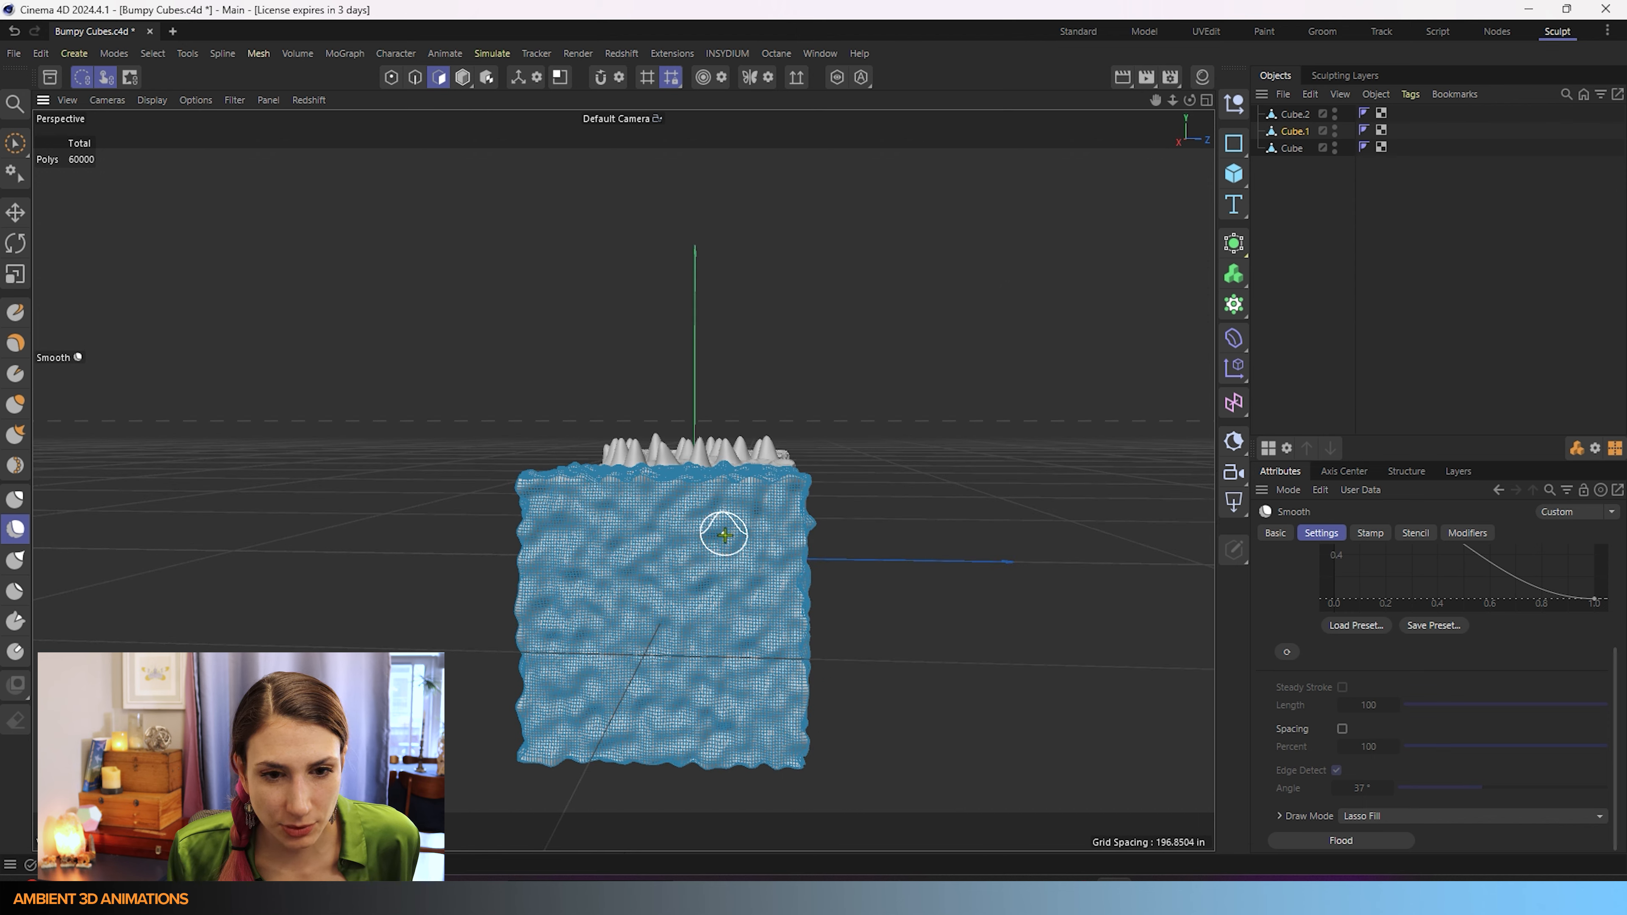
mouse_move(743, 544)
left_mouse_down()
mouse_move(575, 564)
mouse_move(560, 680)
mouse_move(672, 731)
mouse_move(655, 632)
mouse_move(765, 595)
mouse_move(737, 548)
left_mouse_up()
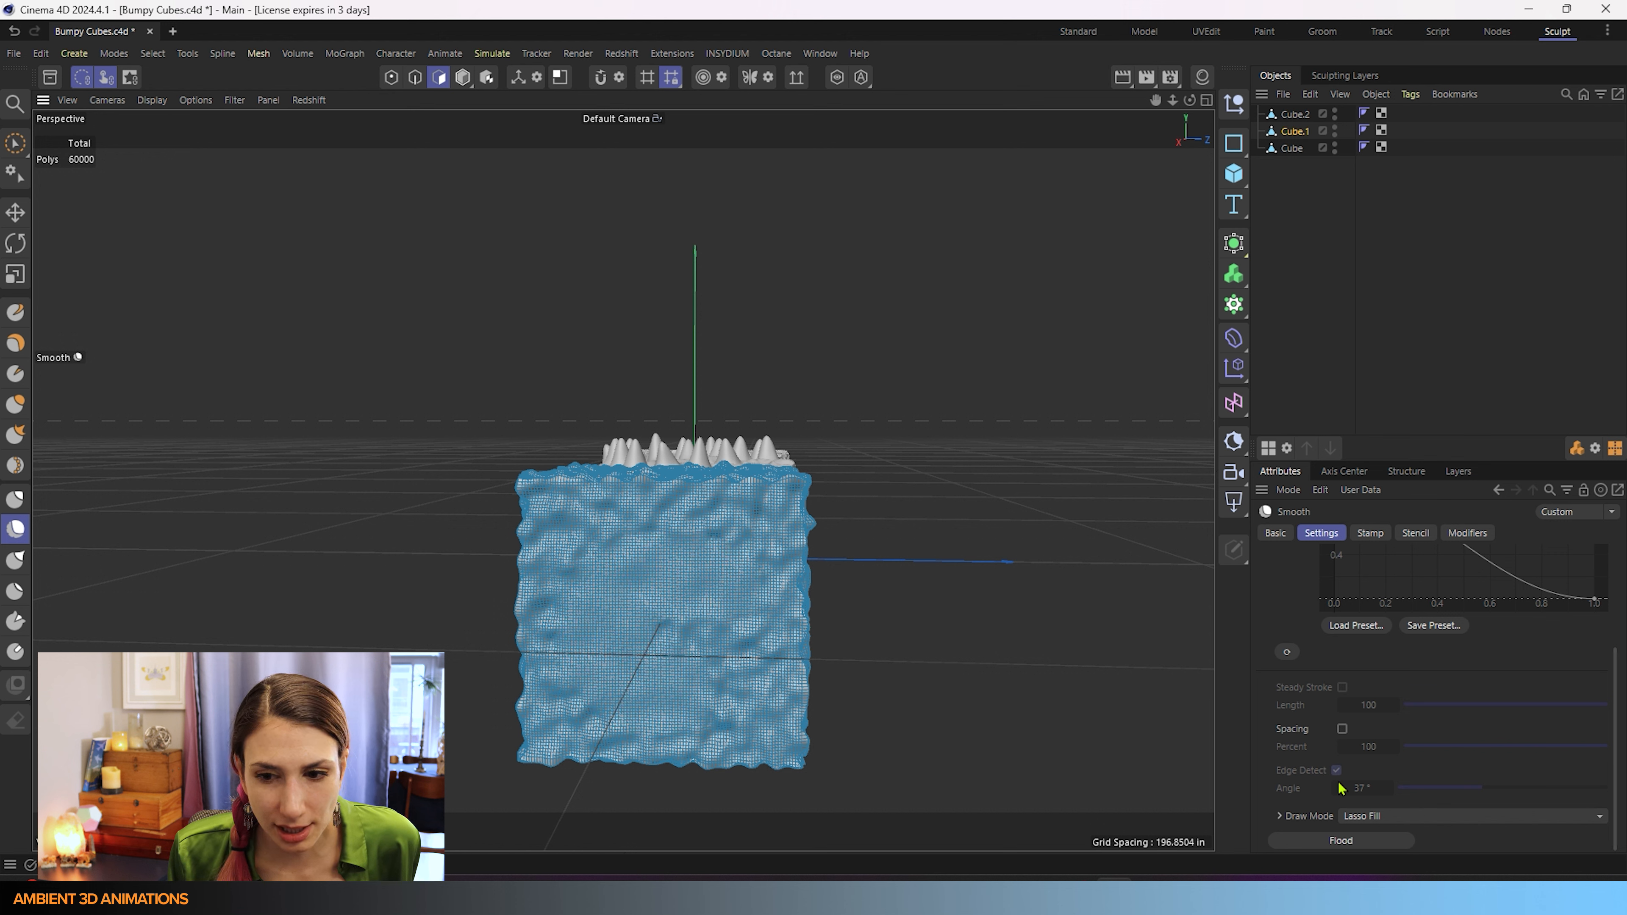
Step: Set the draw mode to Poly Fill and smooth a triangular area in the lower part of Cube.1's front face
left_click(1460, 819)
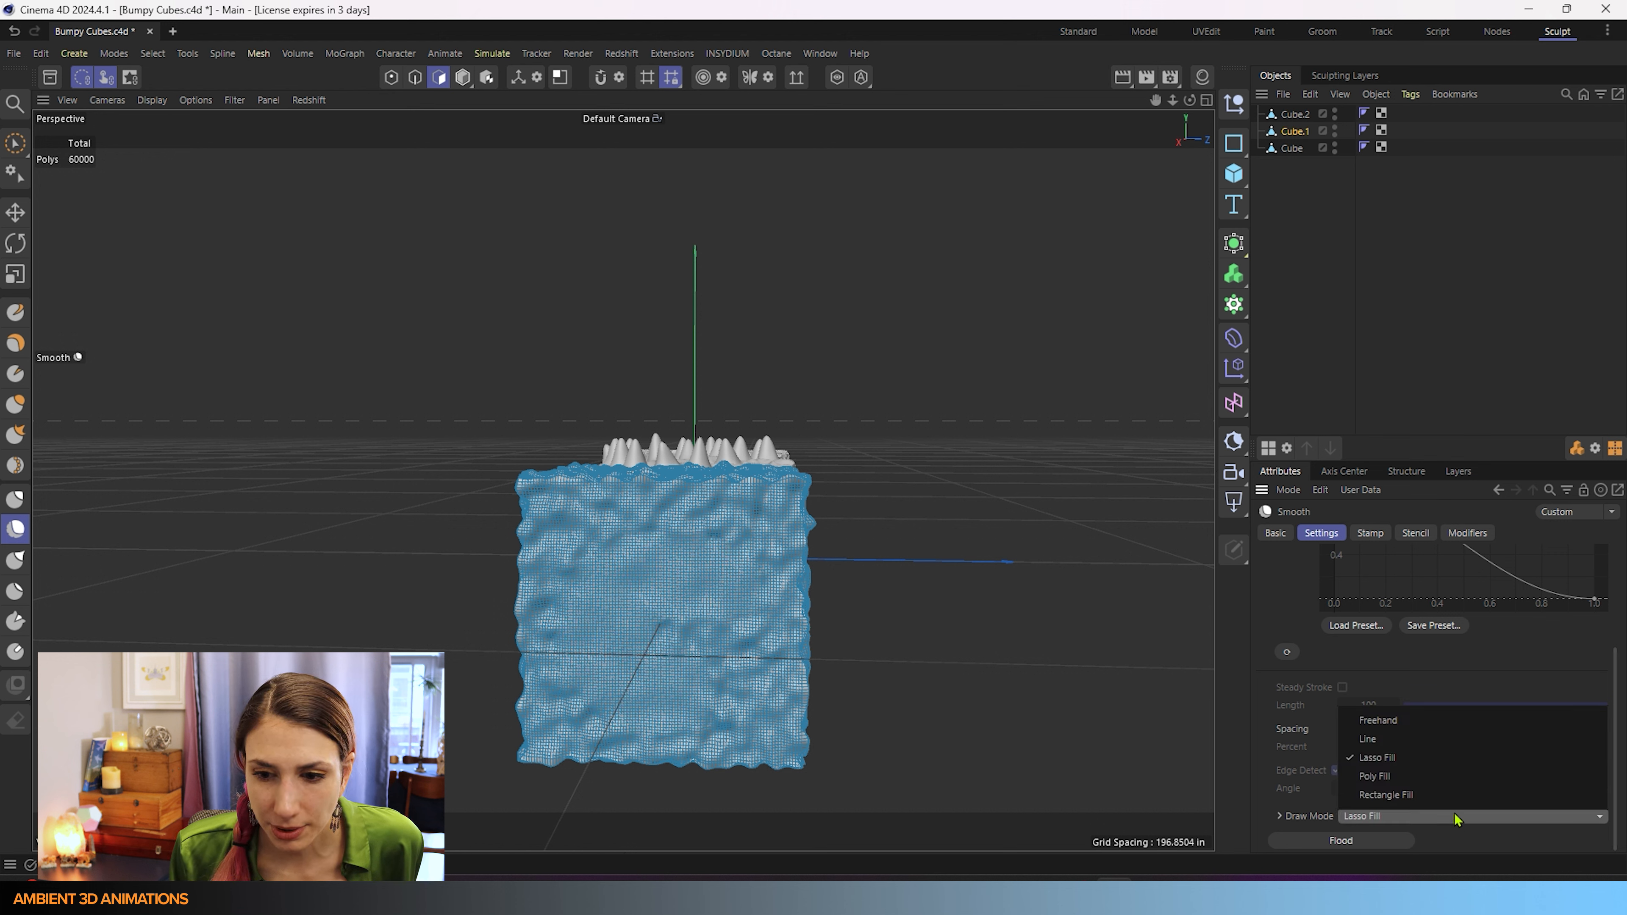
left_click(1430, 781)
mouse_move(683, 581)
left_mouse_down("alt")
mouse_move(833, 557)
mouse_move(788, 639)
left_mouse_up("alt")
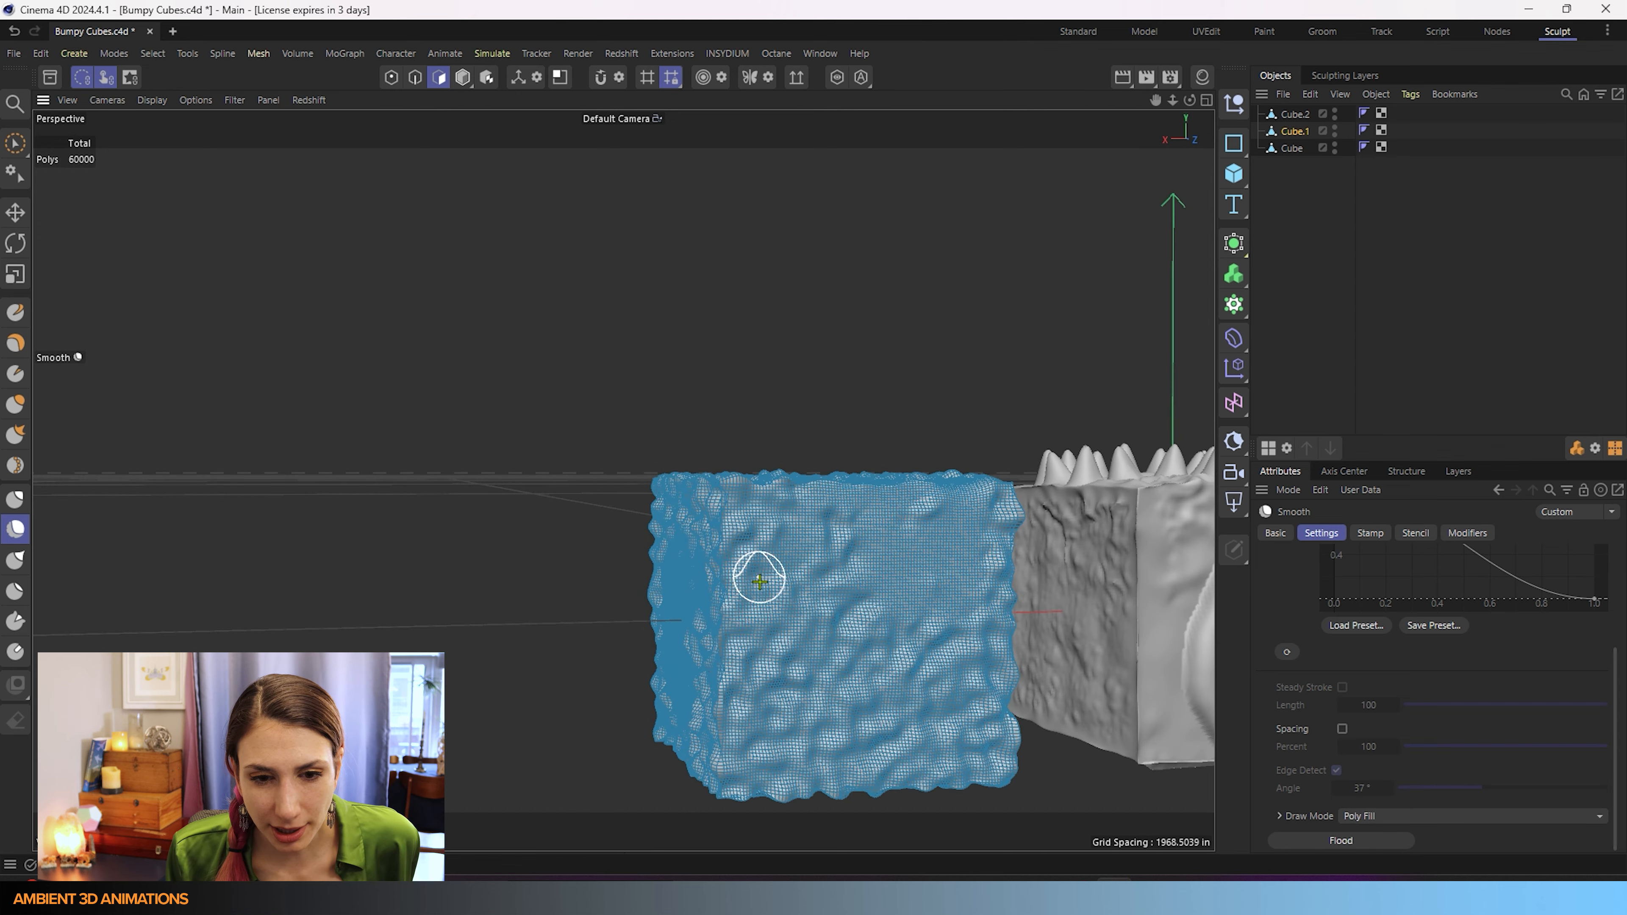
left_click(762, 597)
left_click(897, 658)
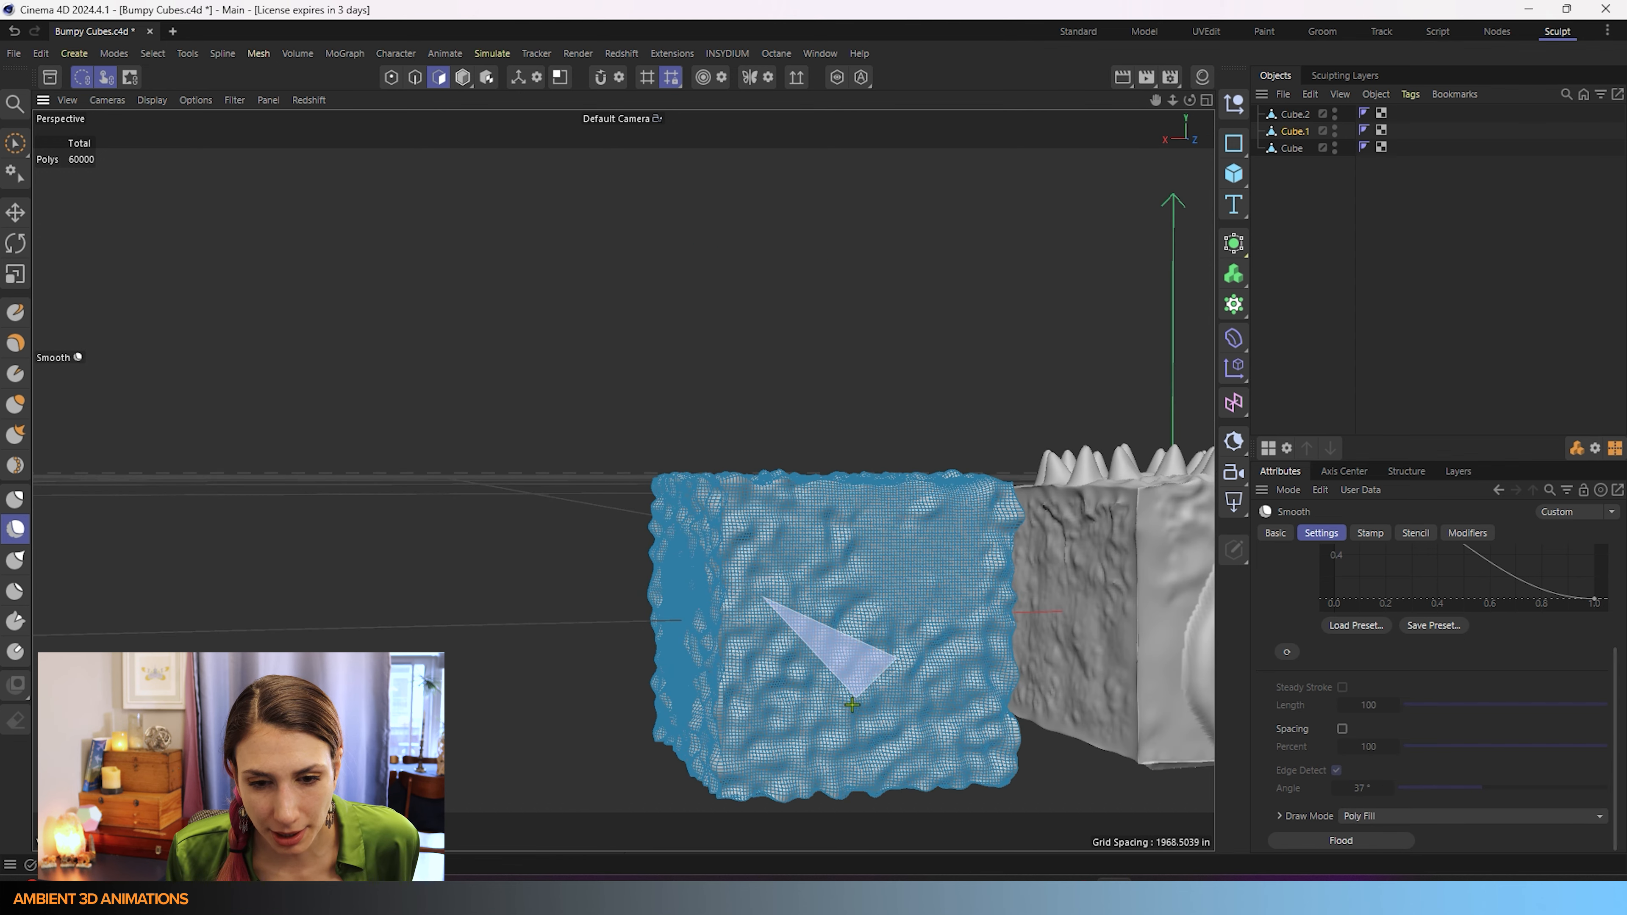
left_click(762, 769)
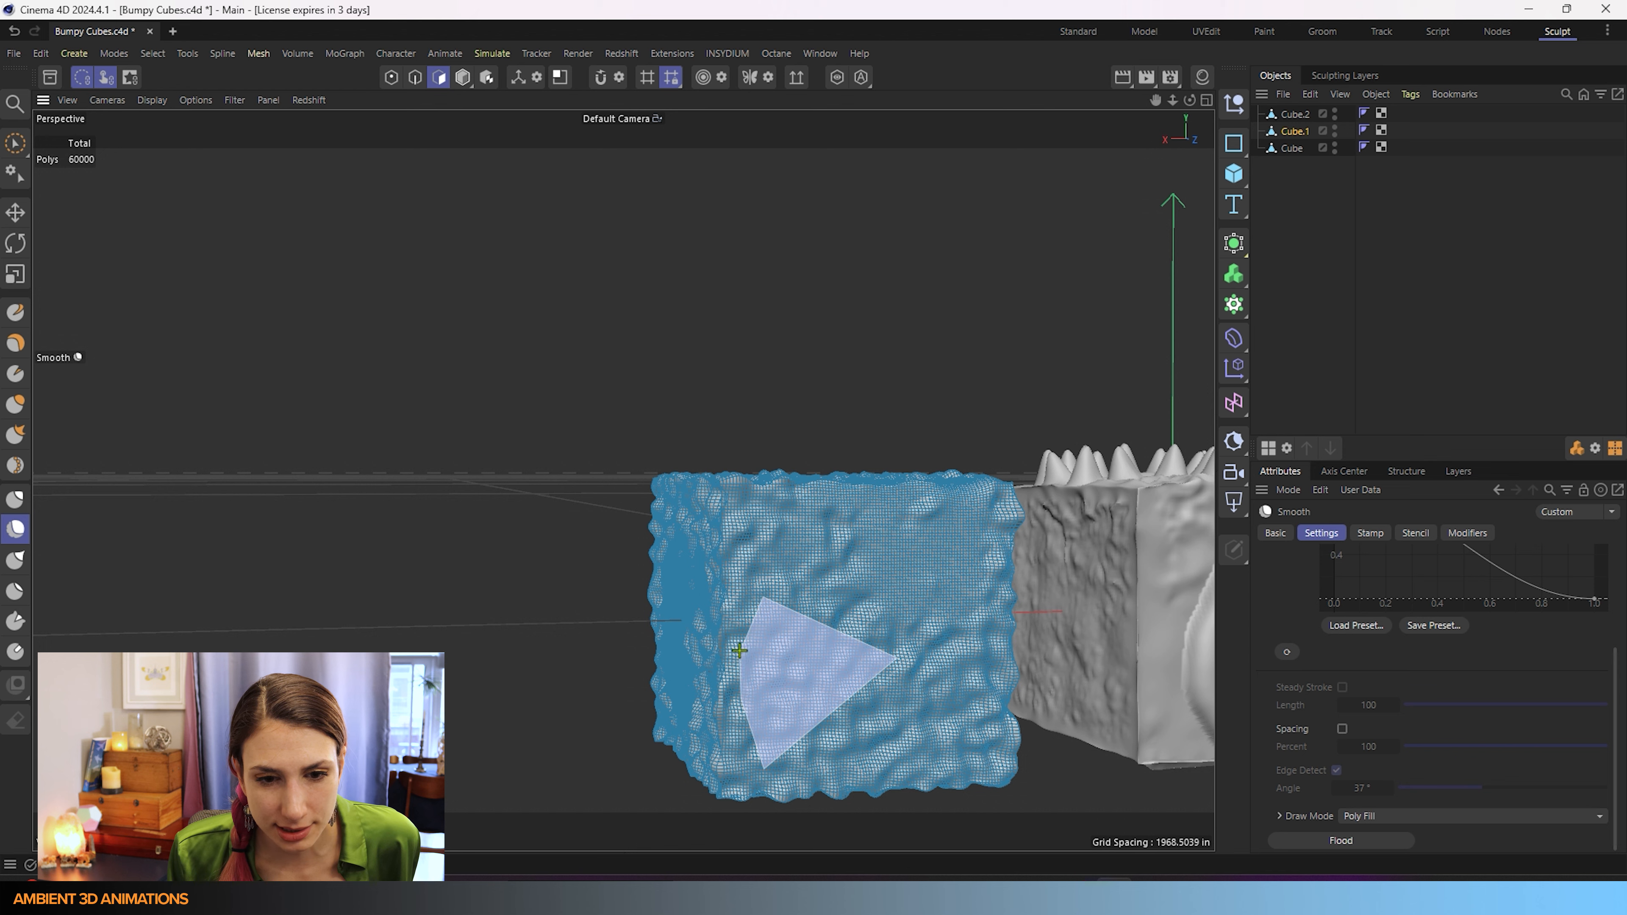
left_click(762, 596)
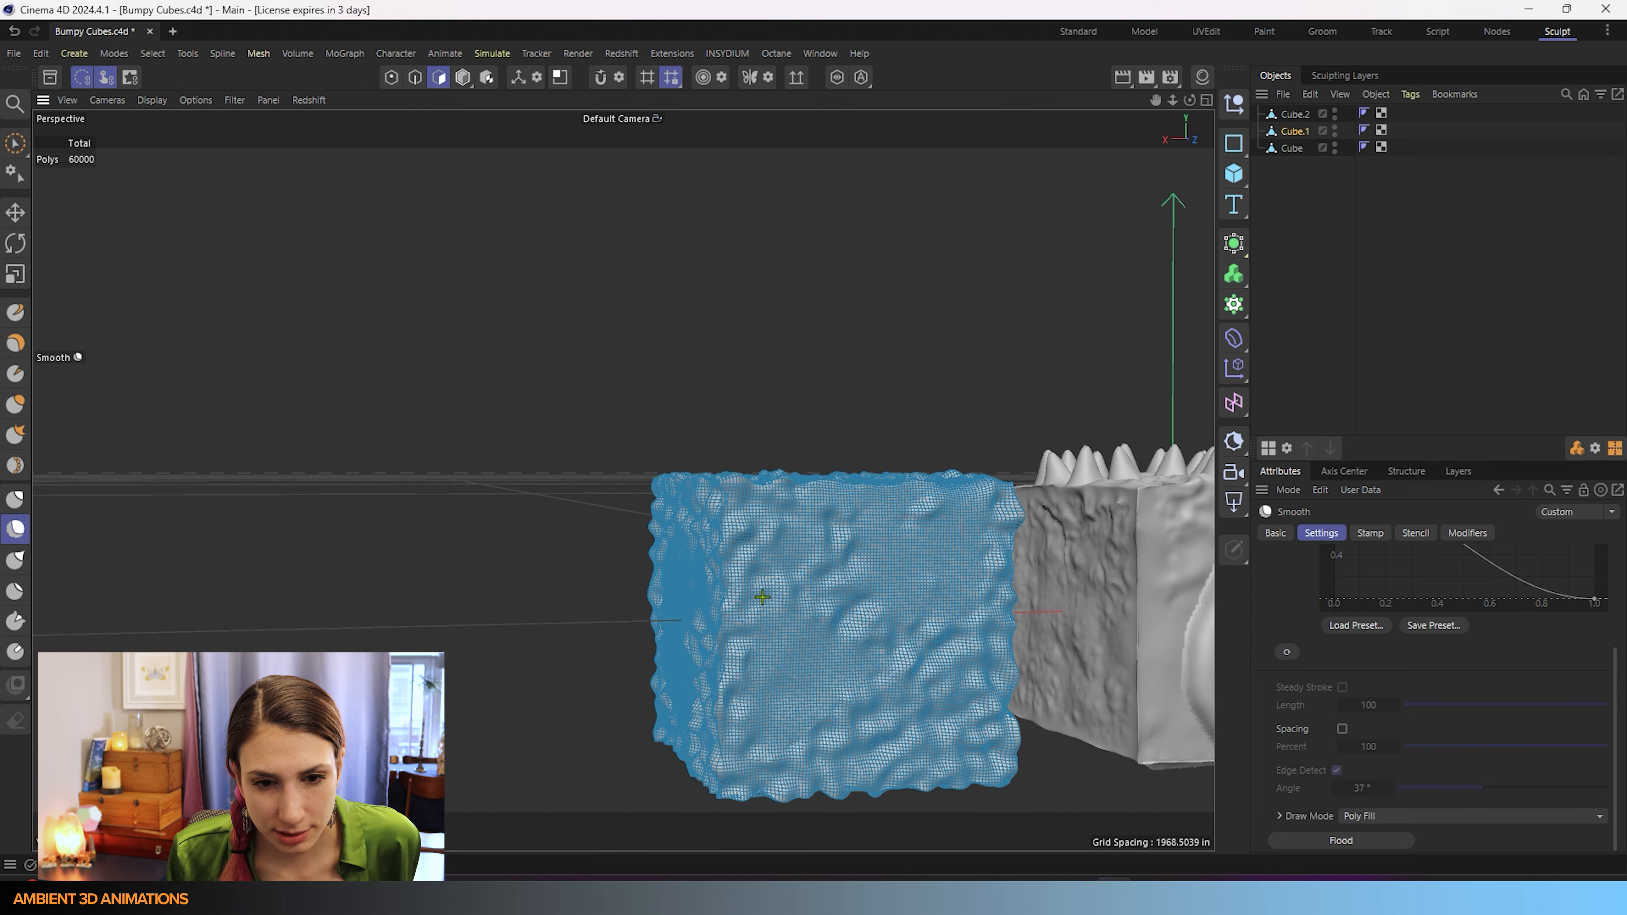
left_click(761, 593)
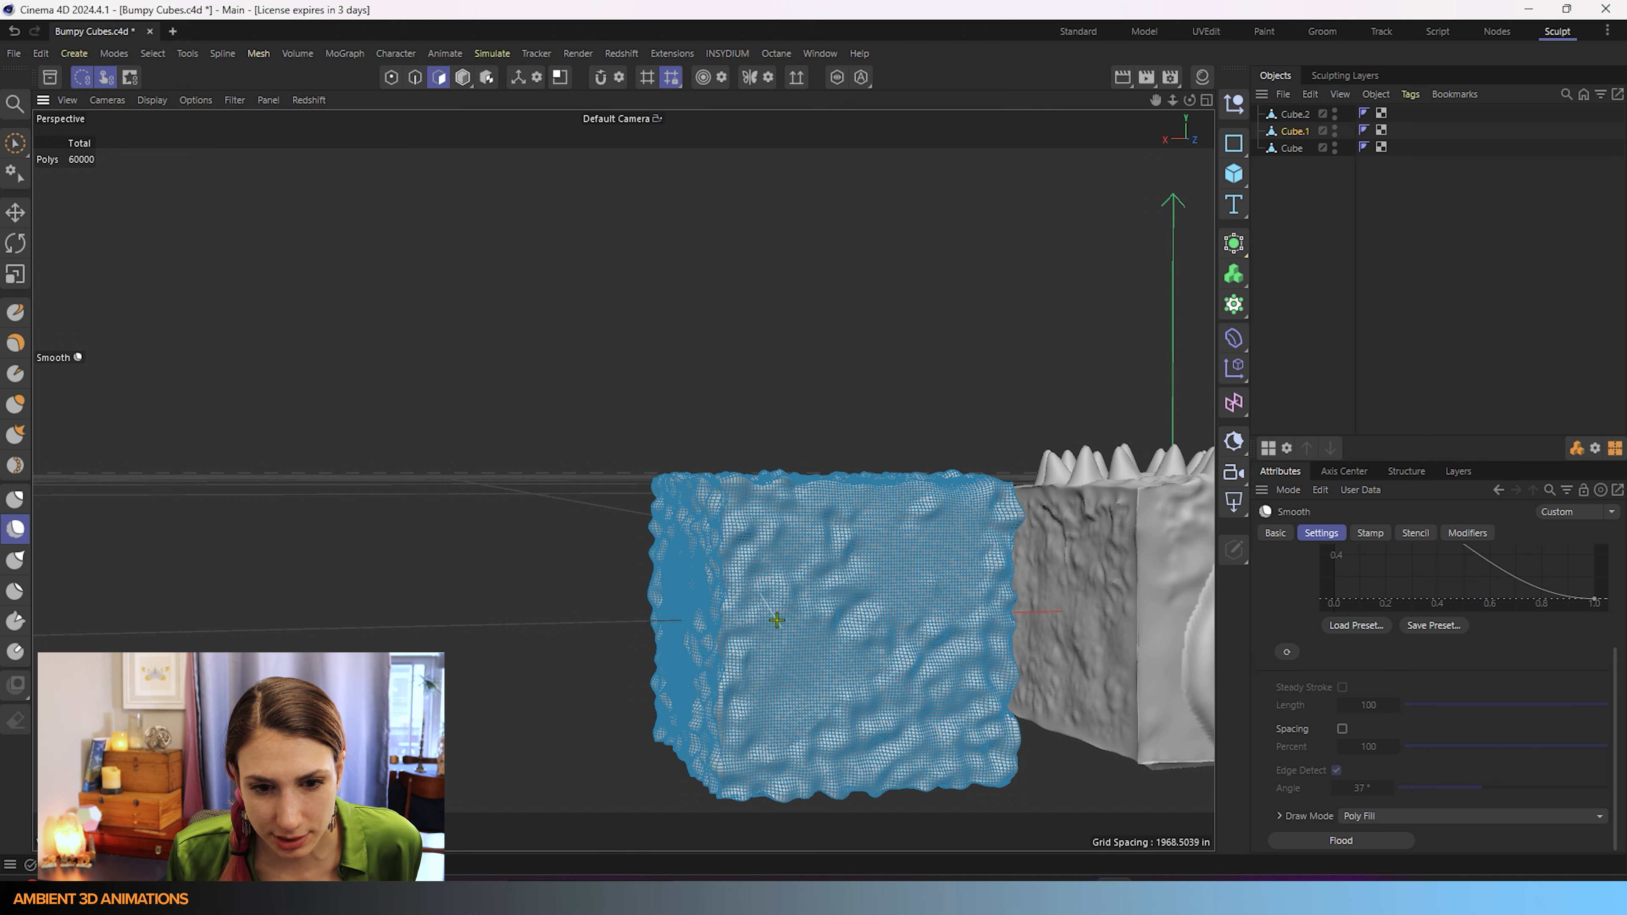
scroll(792, 654, "up", 5)
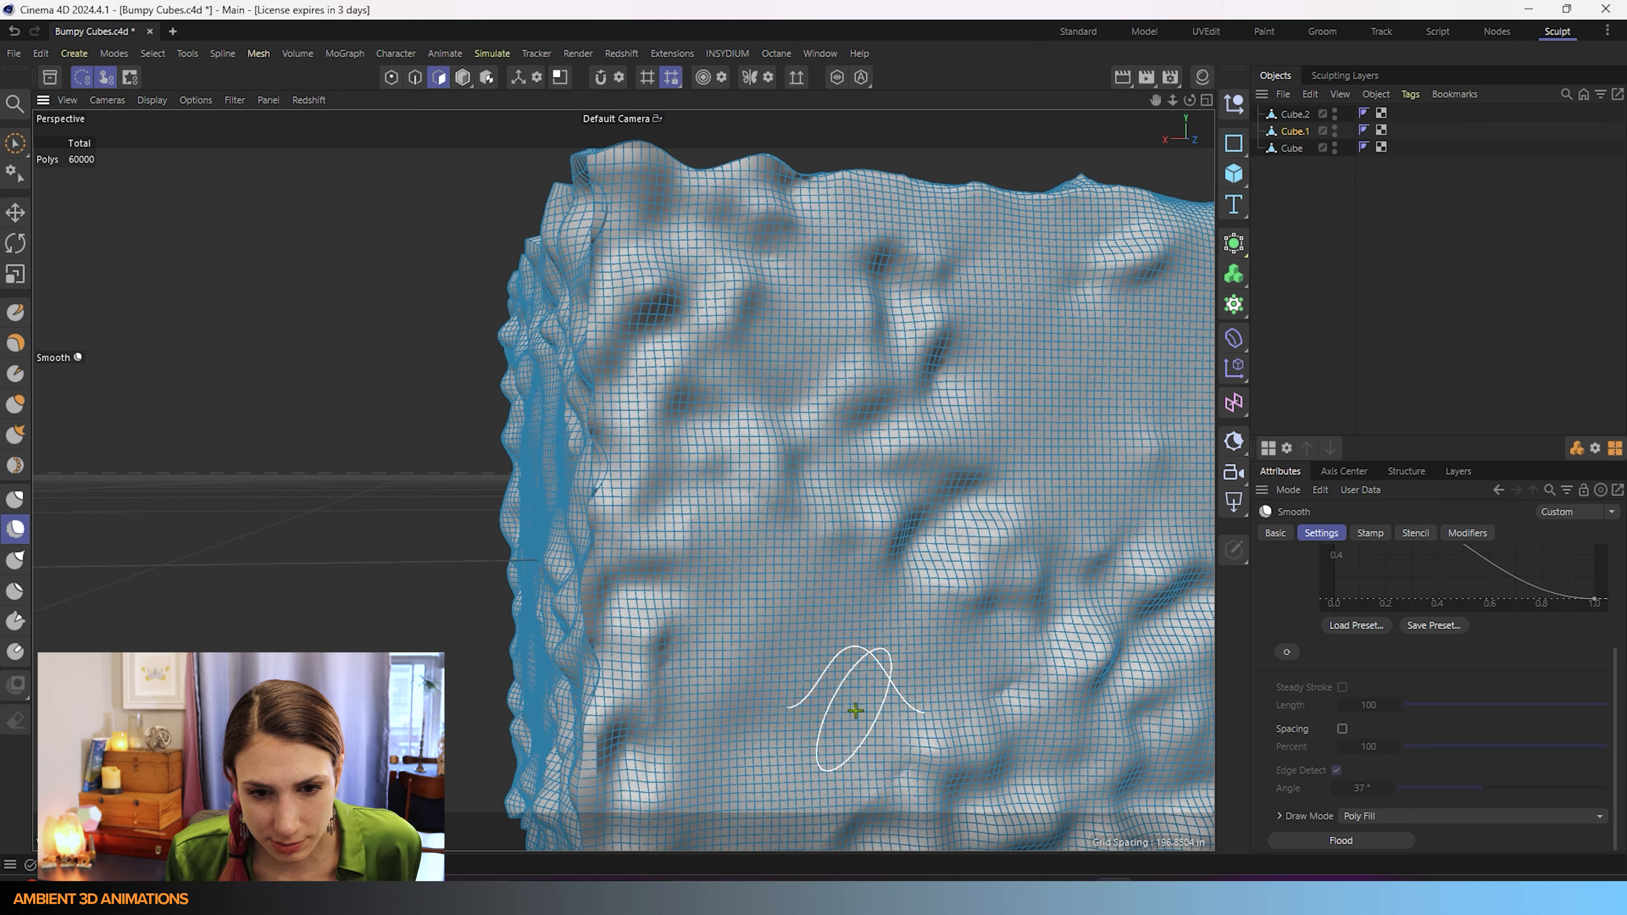
scroll(855, 710, "down", 5)
Step: Set the draw mode to Rectangle Fill and smooth a rectangular area in the middle of Cube.1's back face
left_click(1387, 816)
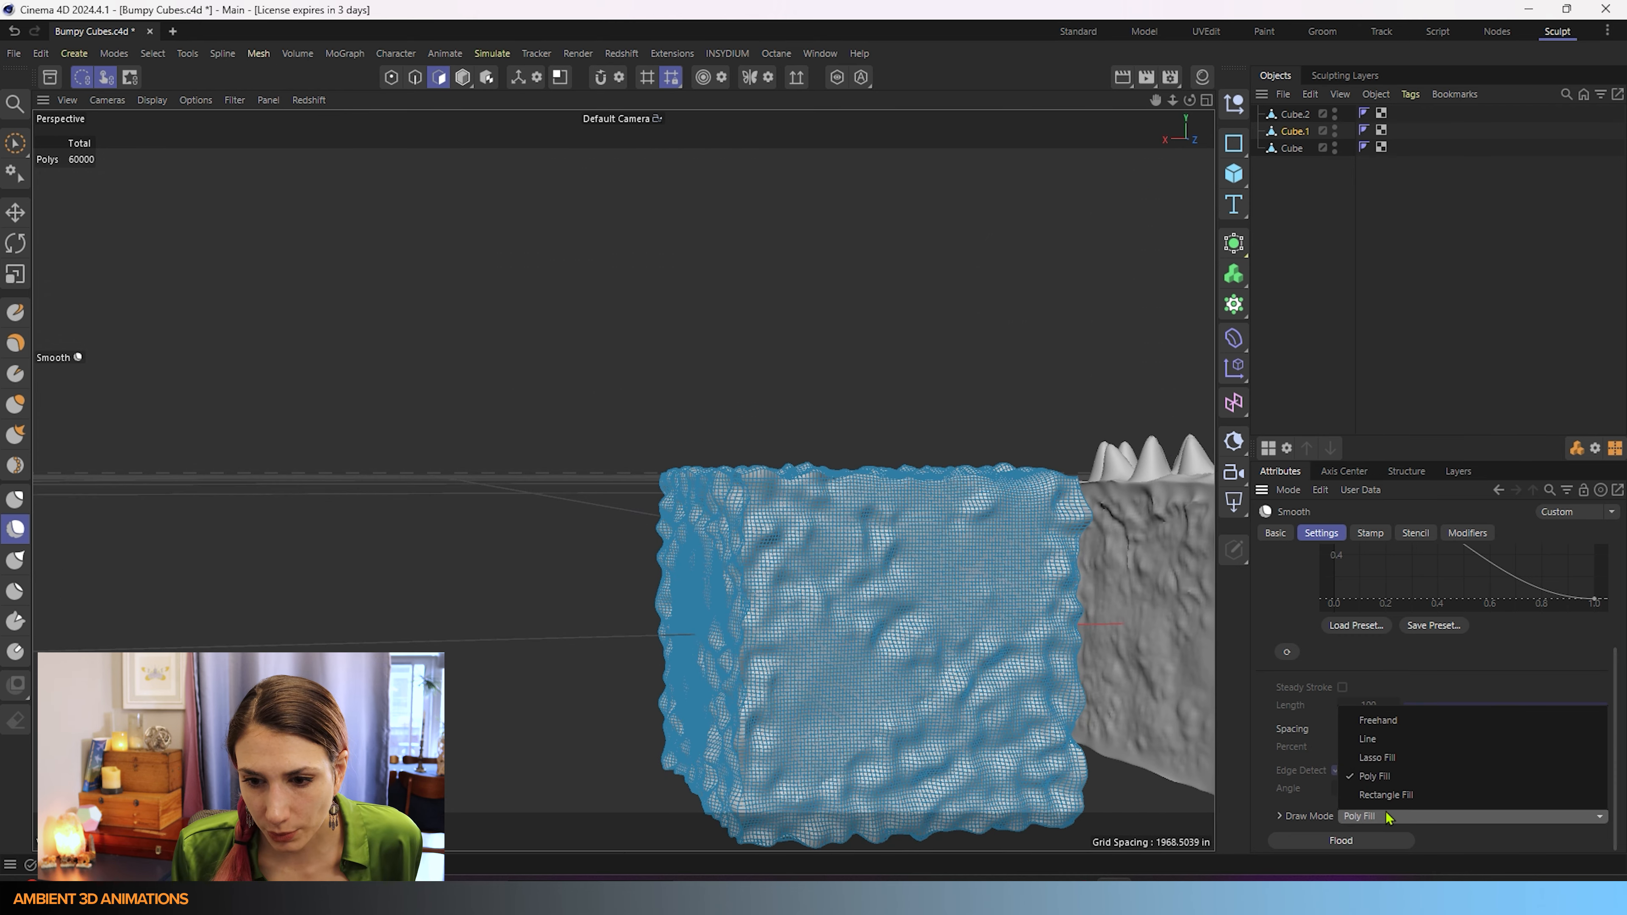
left_click(1382, 800)
scroll(813, 669, "down", 2)
mouse_move(706, 643)
left_mouse_down("alt")
mouse_move(786, 636)
mouse_move(705, 644)
left_mouse_up("alt")
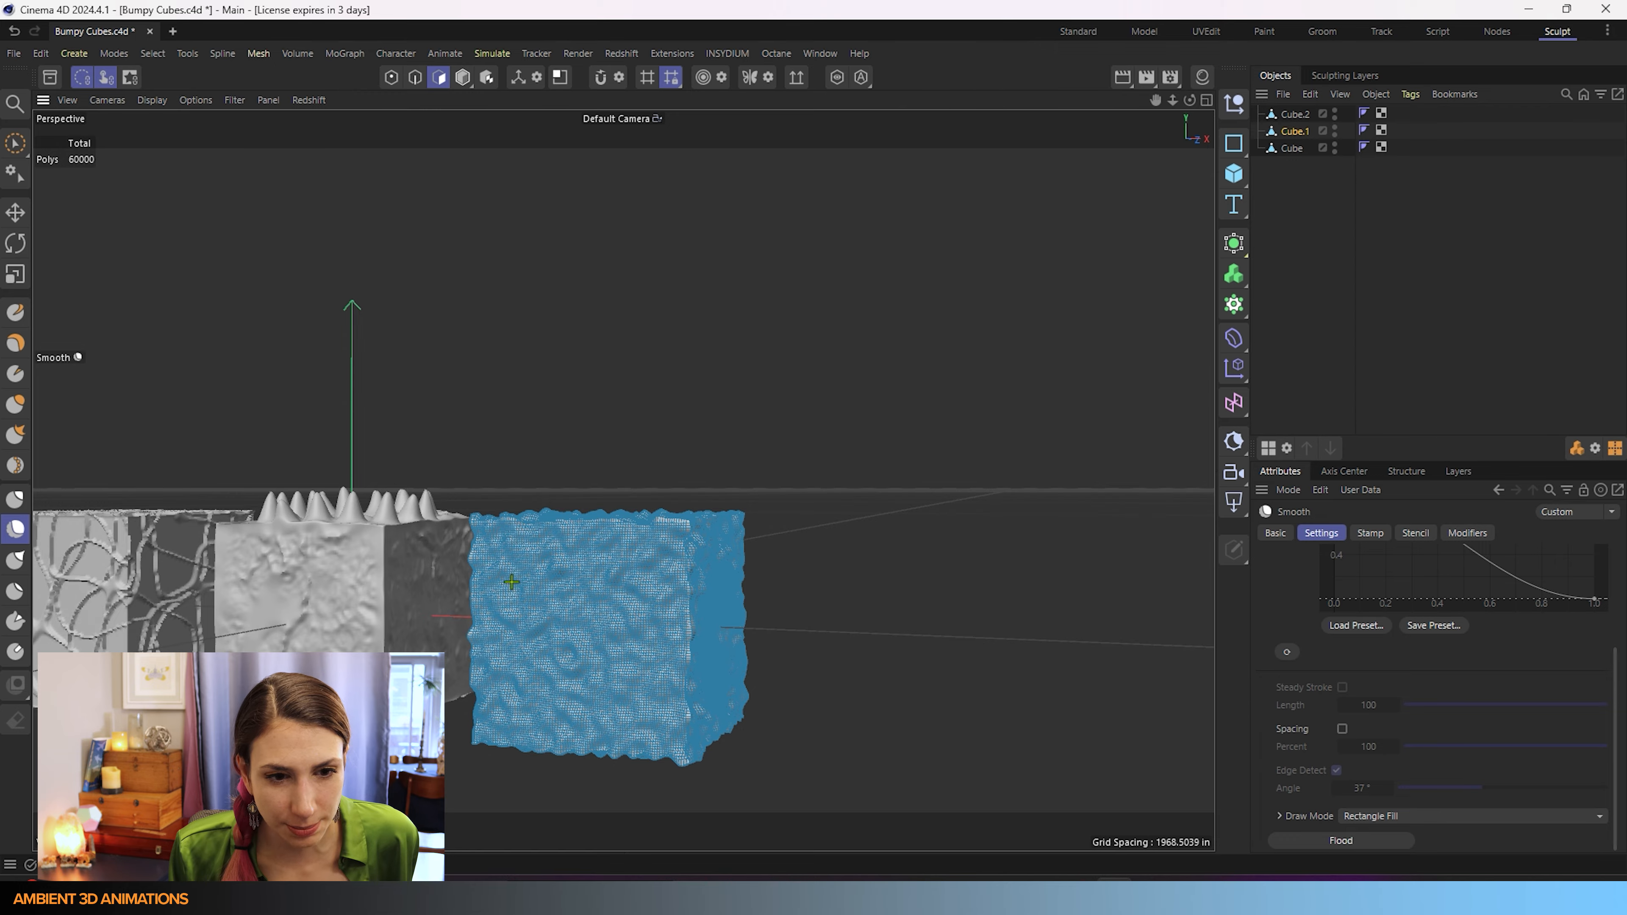
left_click_drag(511, 582, 661, 697)
scroll(551, 625, "up", 3)
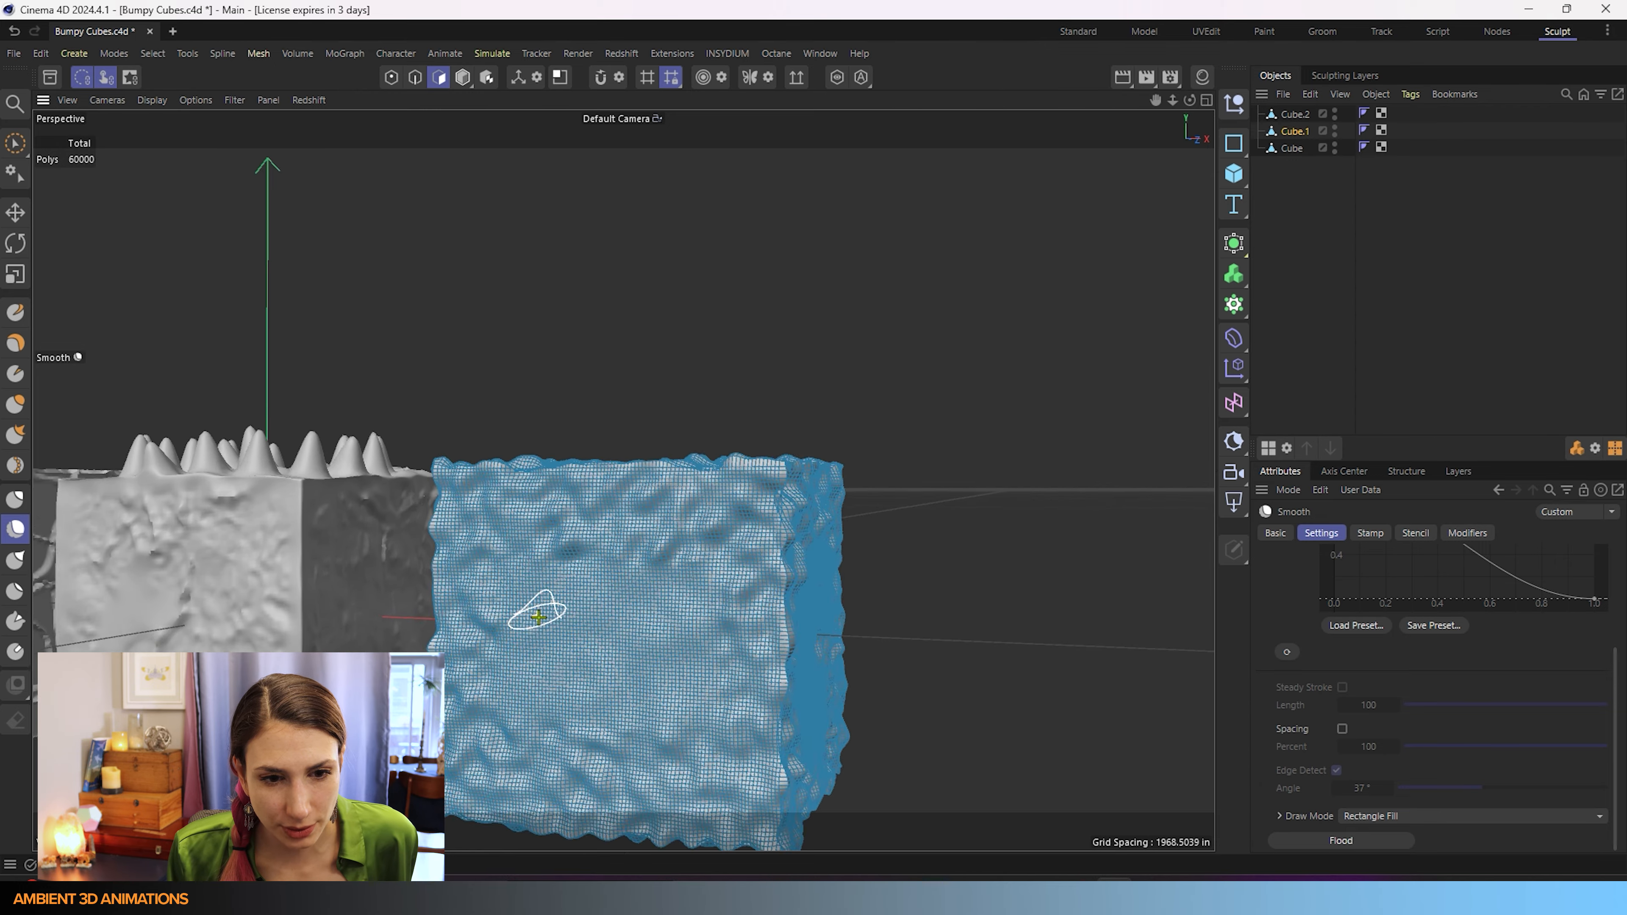
scroll(551, 628, "up", 4)
scroll(646, 625, "down", 2)
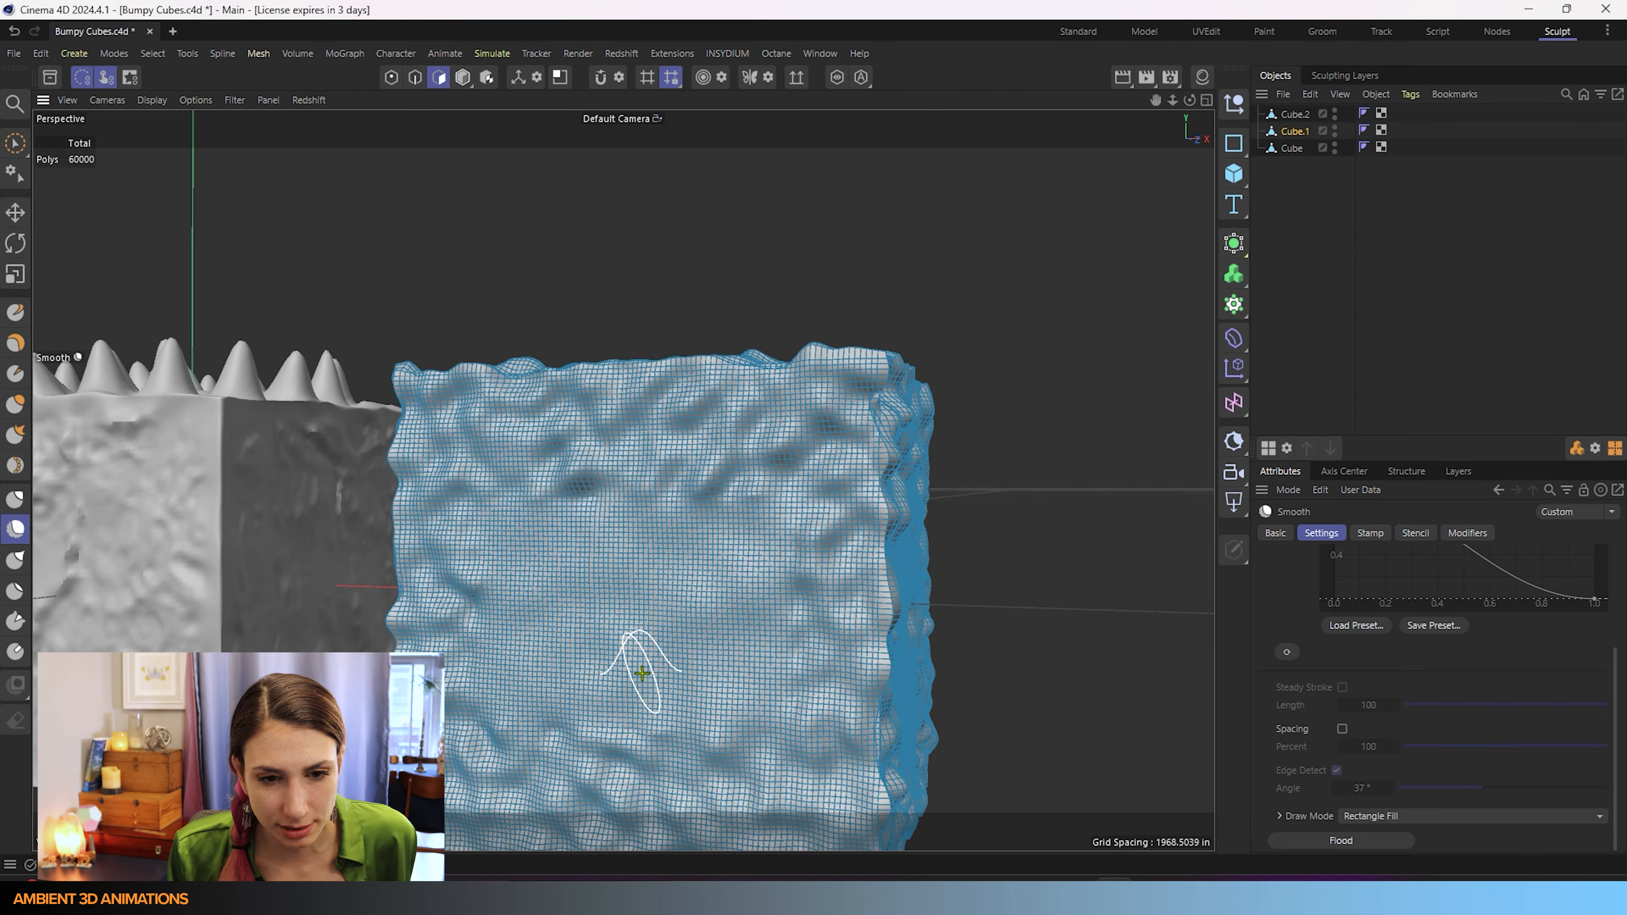
mouse_move(642, 674)
left_mouse_down("alt")
mouse_move(745, 673)
mouse_move(608, 674)
mouse_move(675, 694)
left_mouse_up("alt")
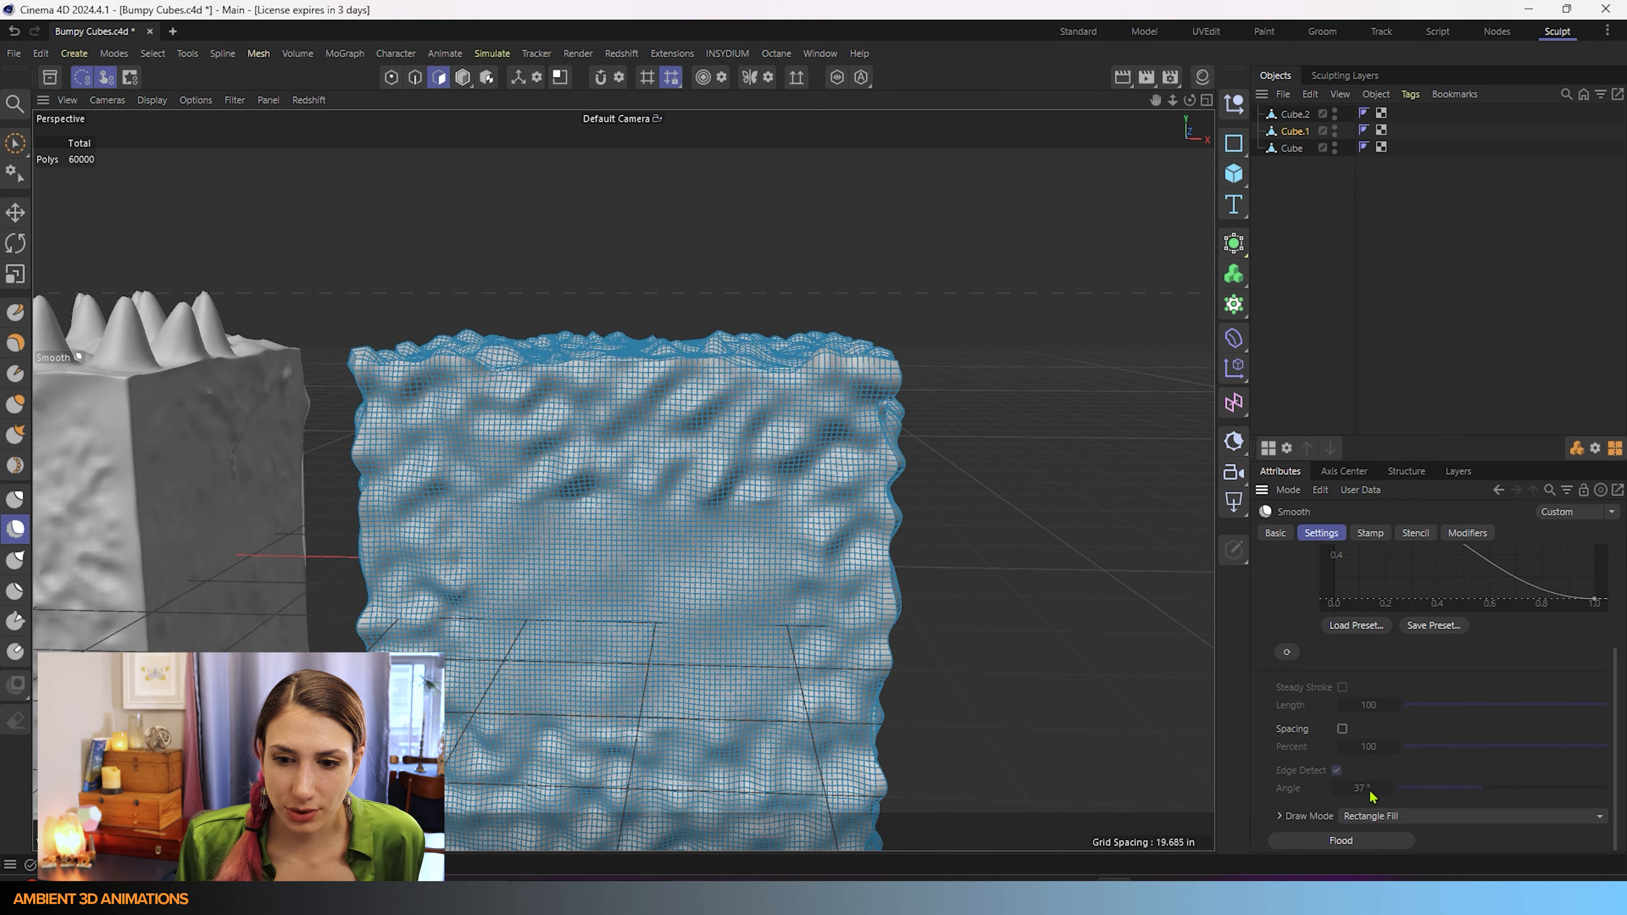
Step: Enable the Stamp option for the Smooth brush
scroll(1370, 797, "up", 3)
left_click(1371, 533)
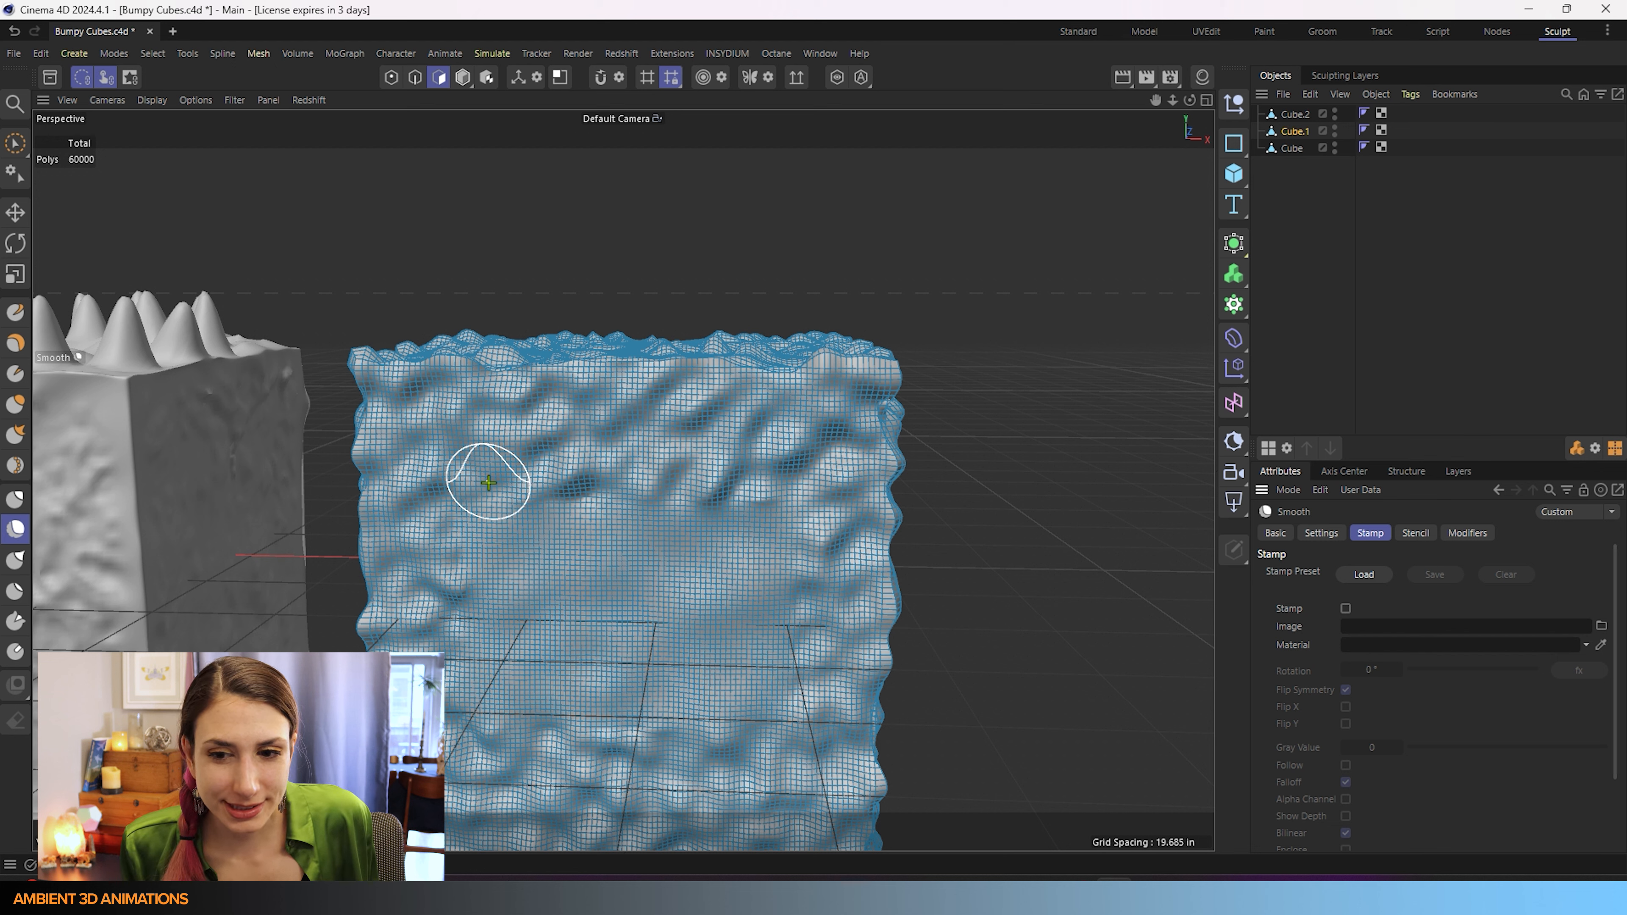
left_click(1345, 608)
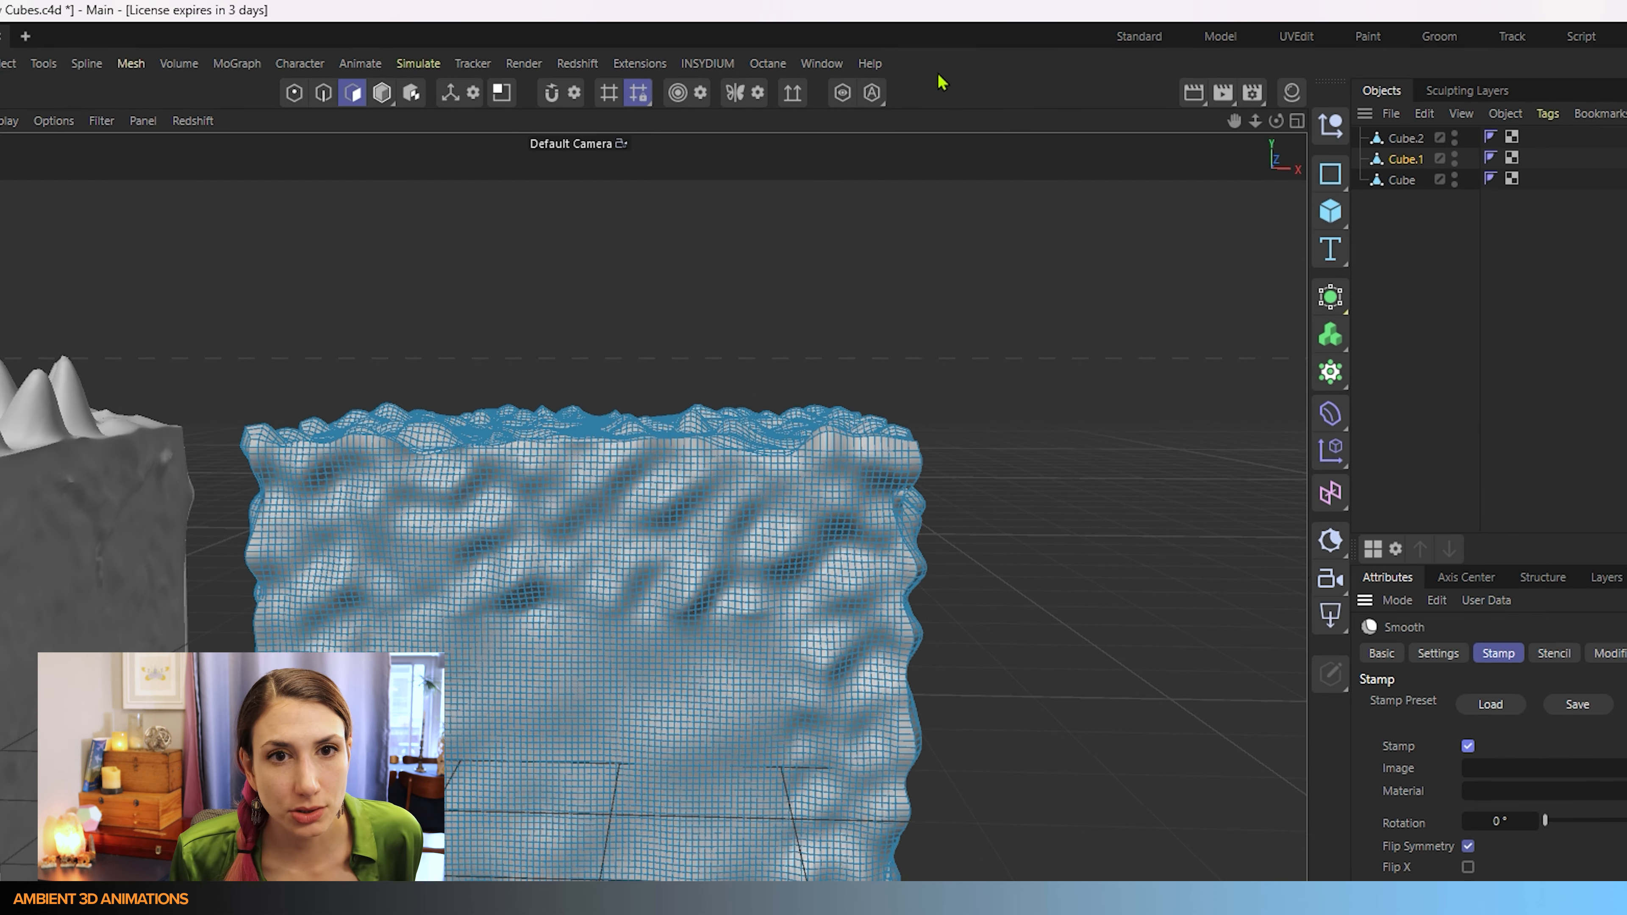
Step: Open the Asset Browser and expand the tex folder inside Presets > Sculpt Brush Presets
left_click(821, 64)
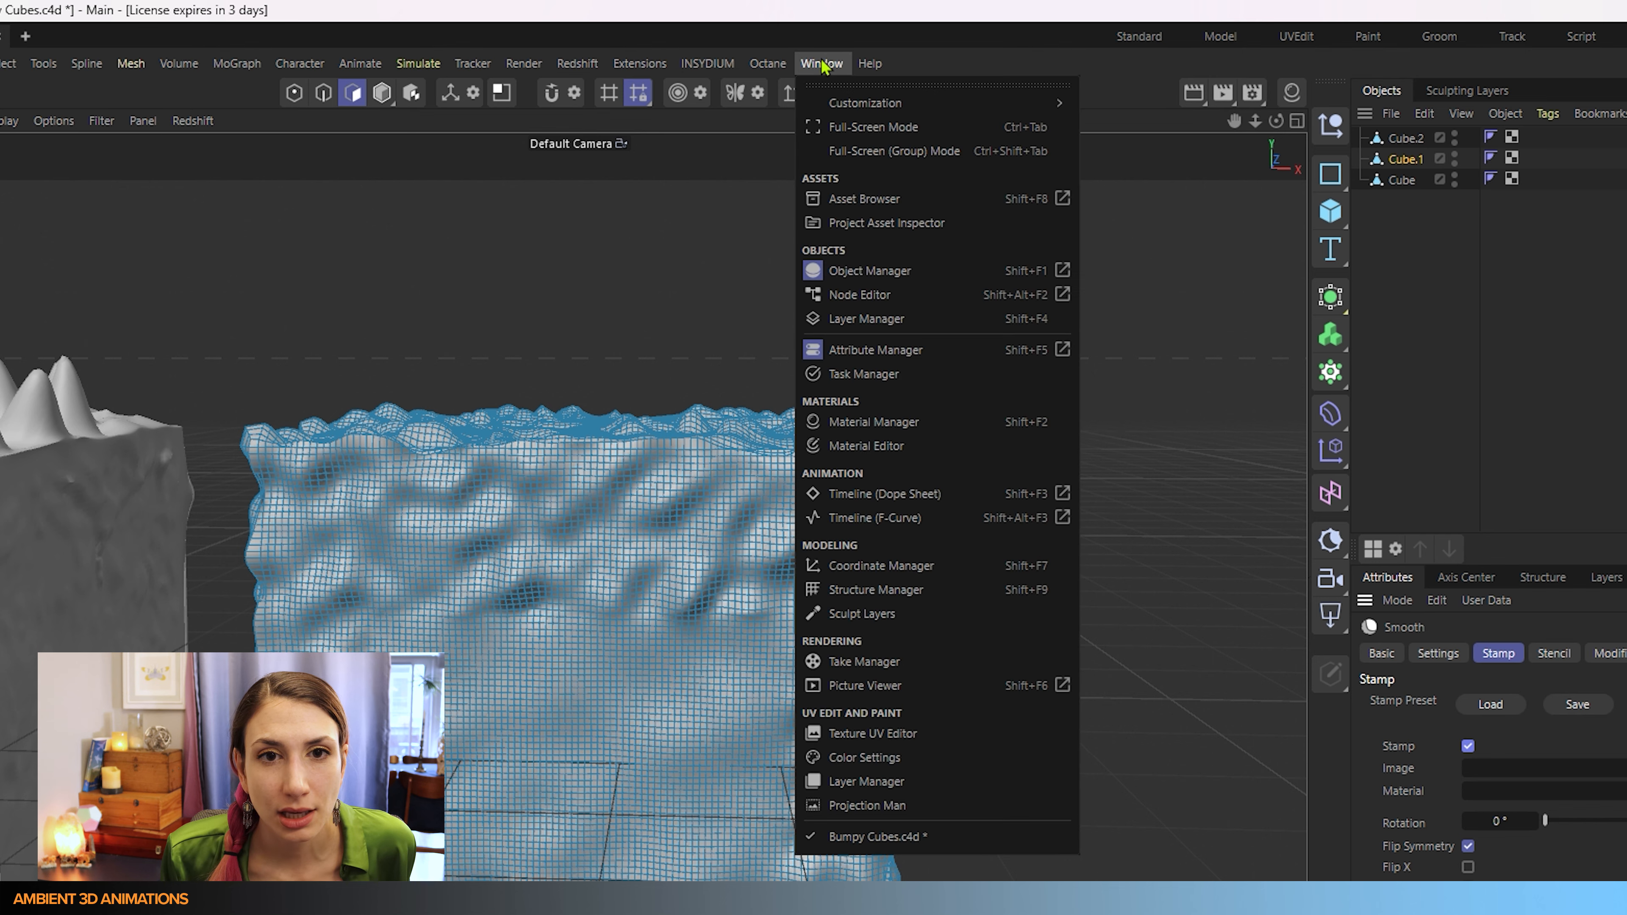
left_click(858, 200)
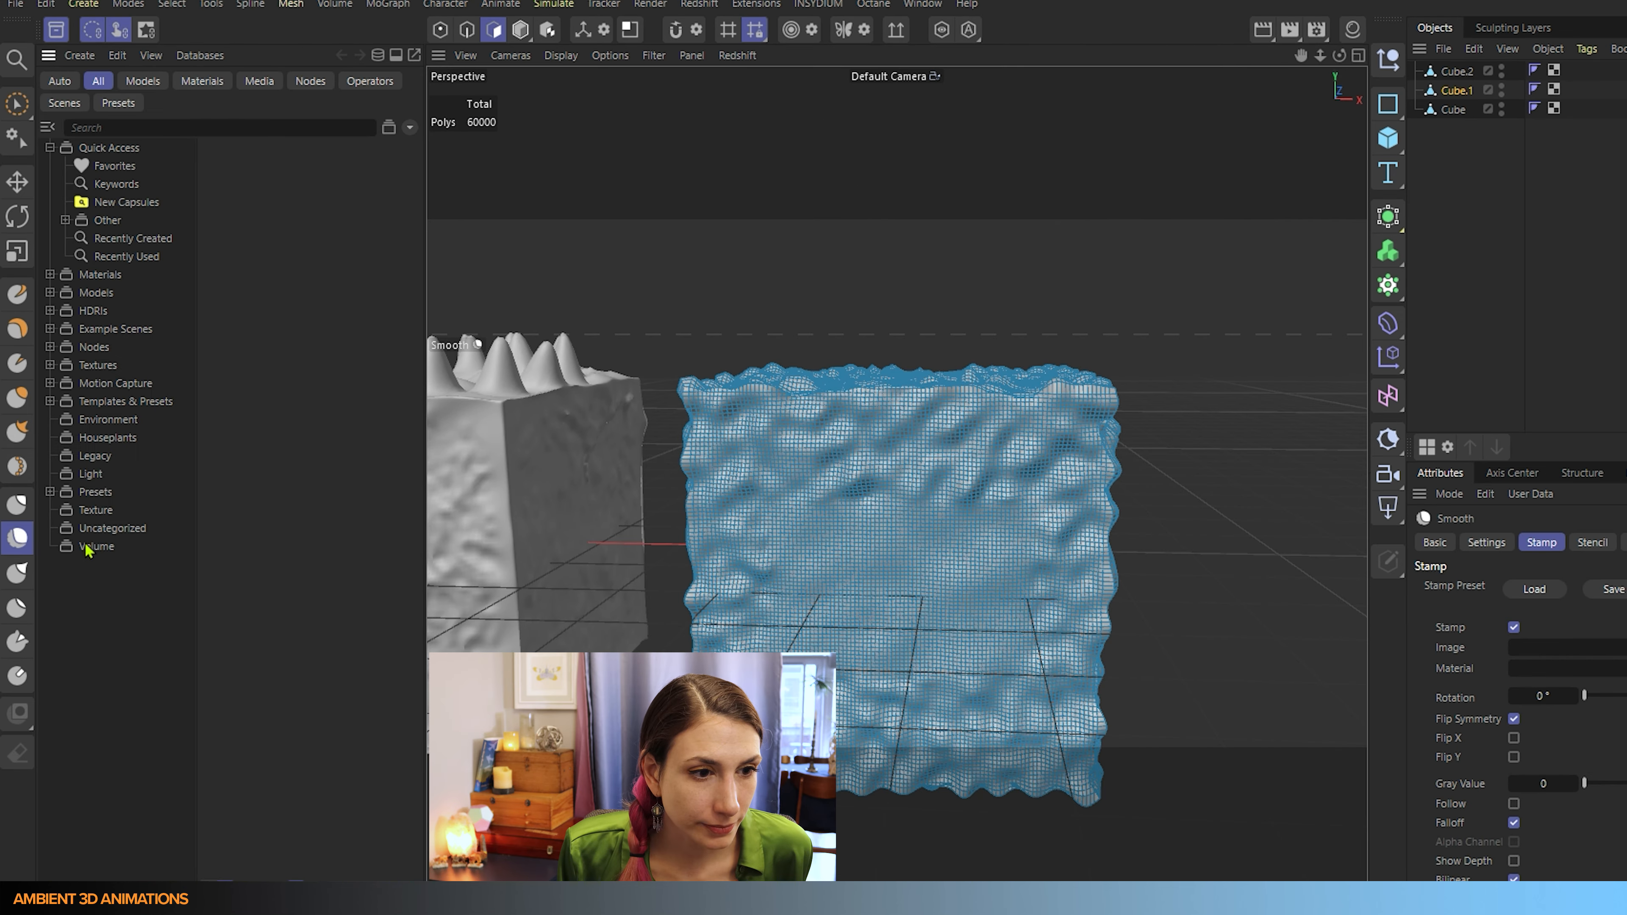
left_click(50, 491)
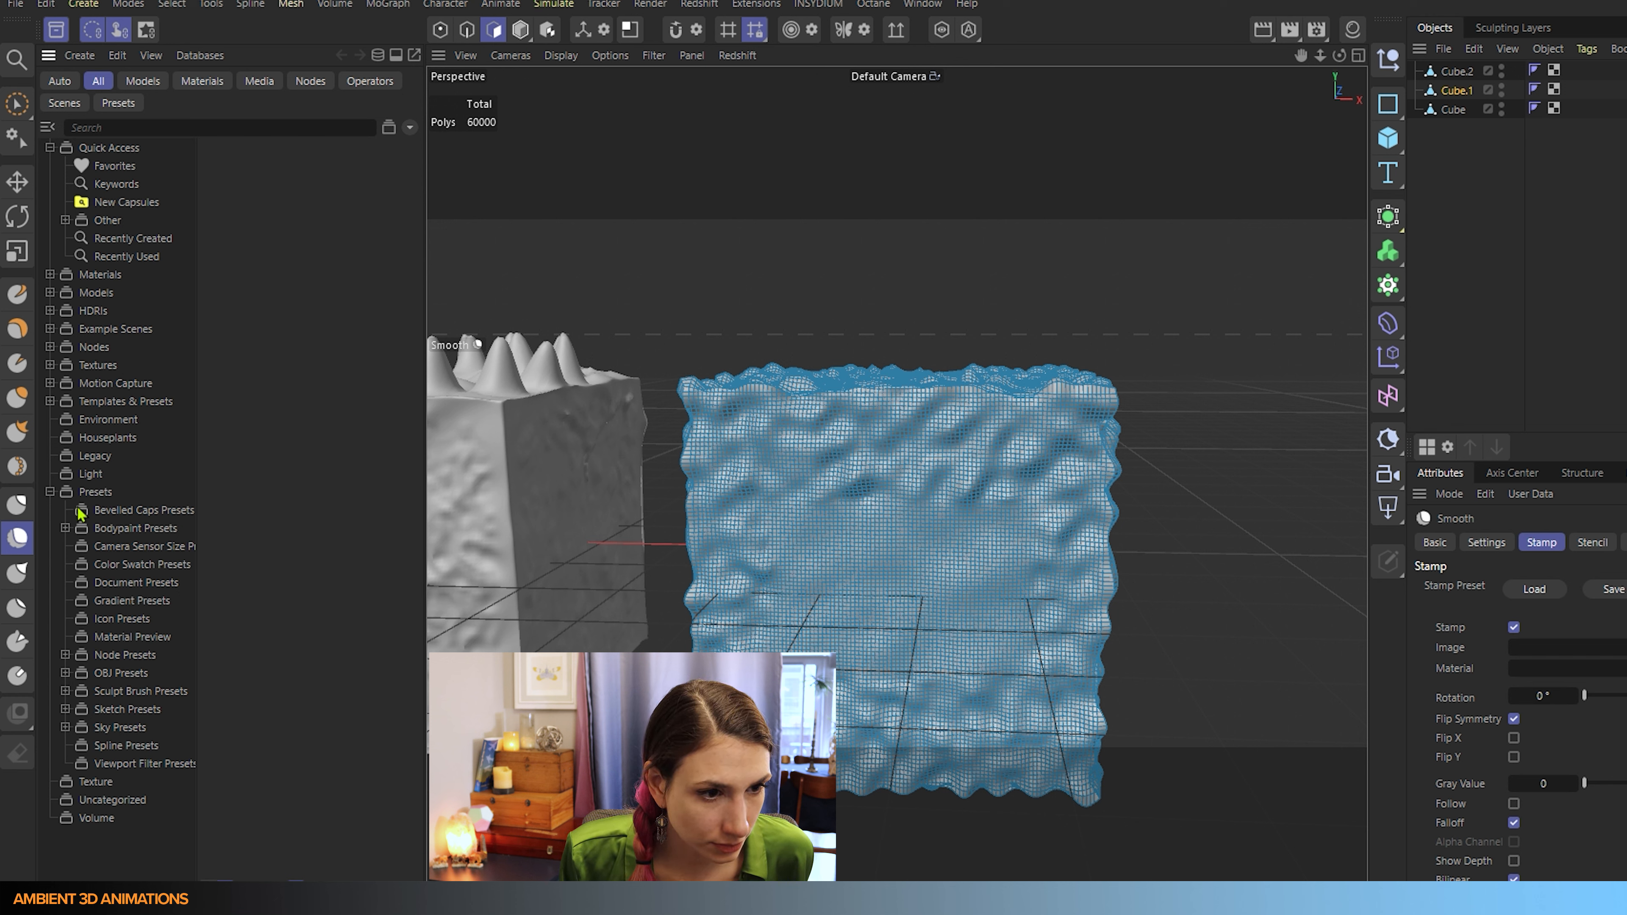
left_click(65, 691)
scroll(103, 718, "down", 5)
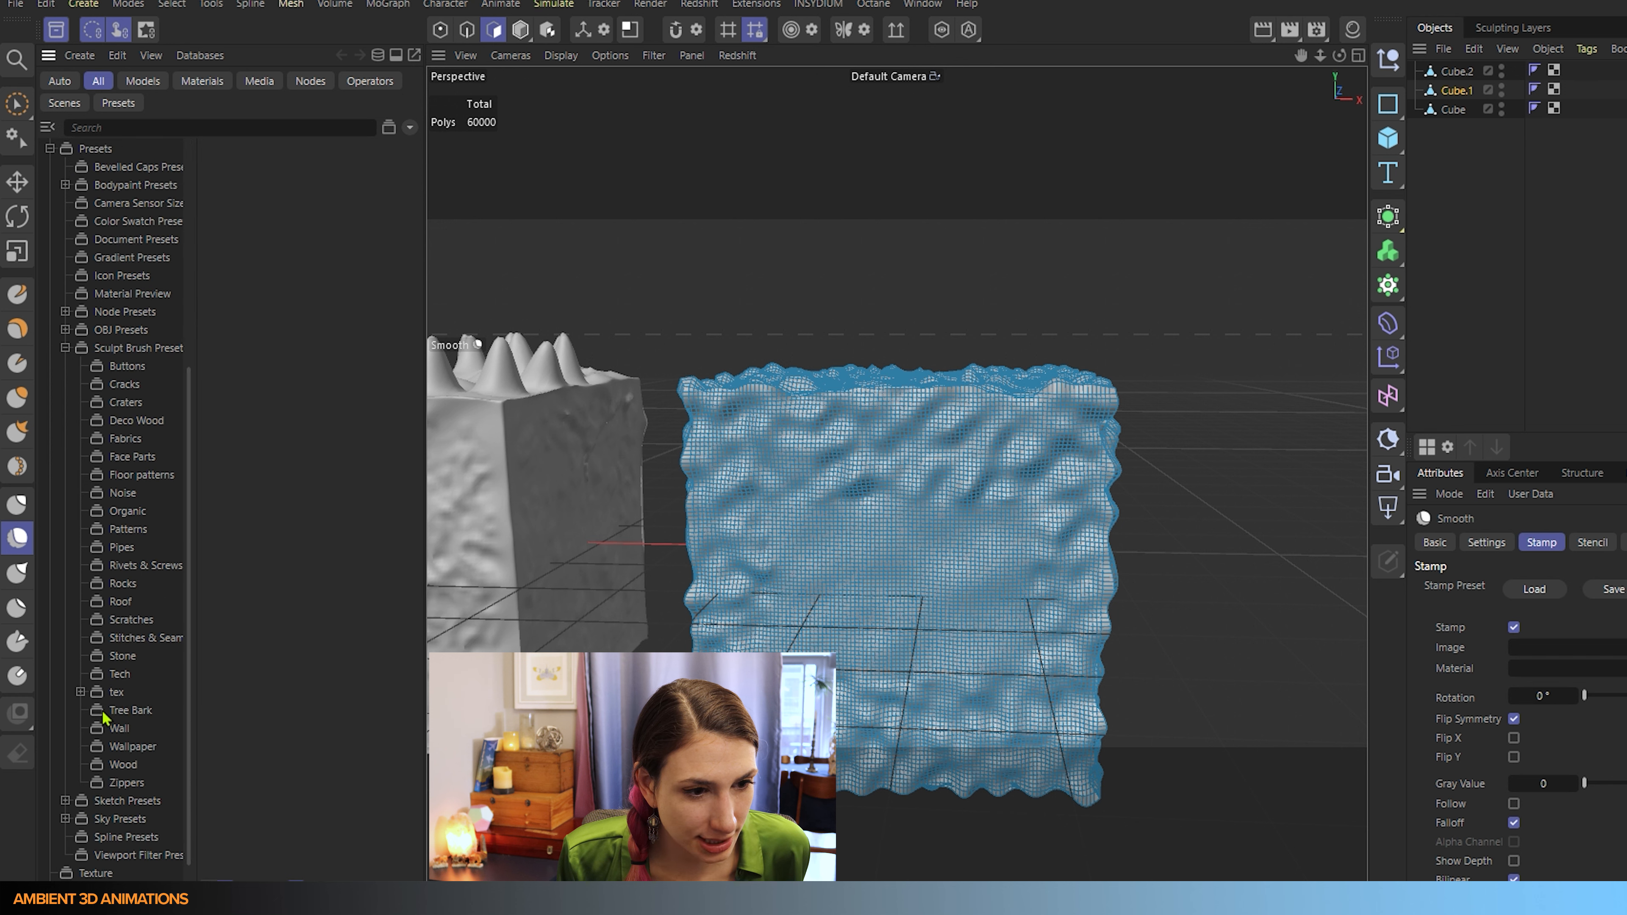
left_click(81, 692)
scroll(153, 680, "down", 3)
Step: Examine the sculpting stamp images in the tex categories from Buttons through Pipes
left_click(142, 481)
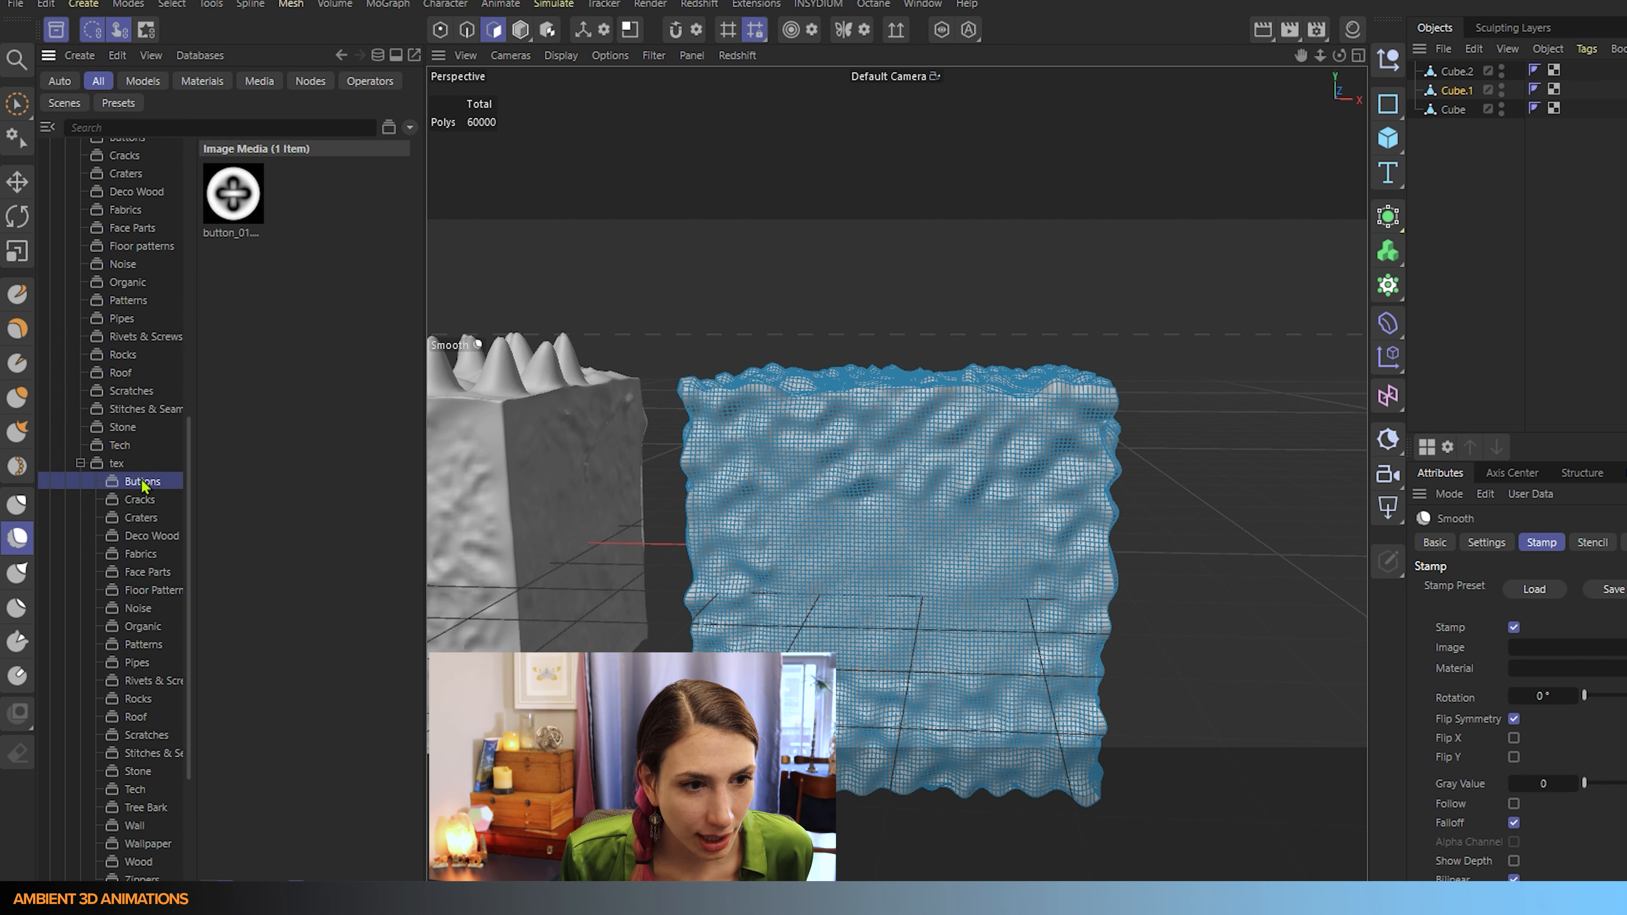
left_click(141, 500)
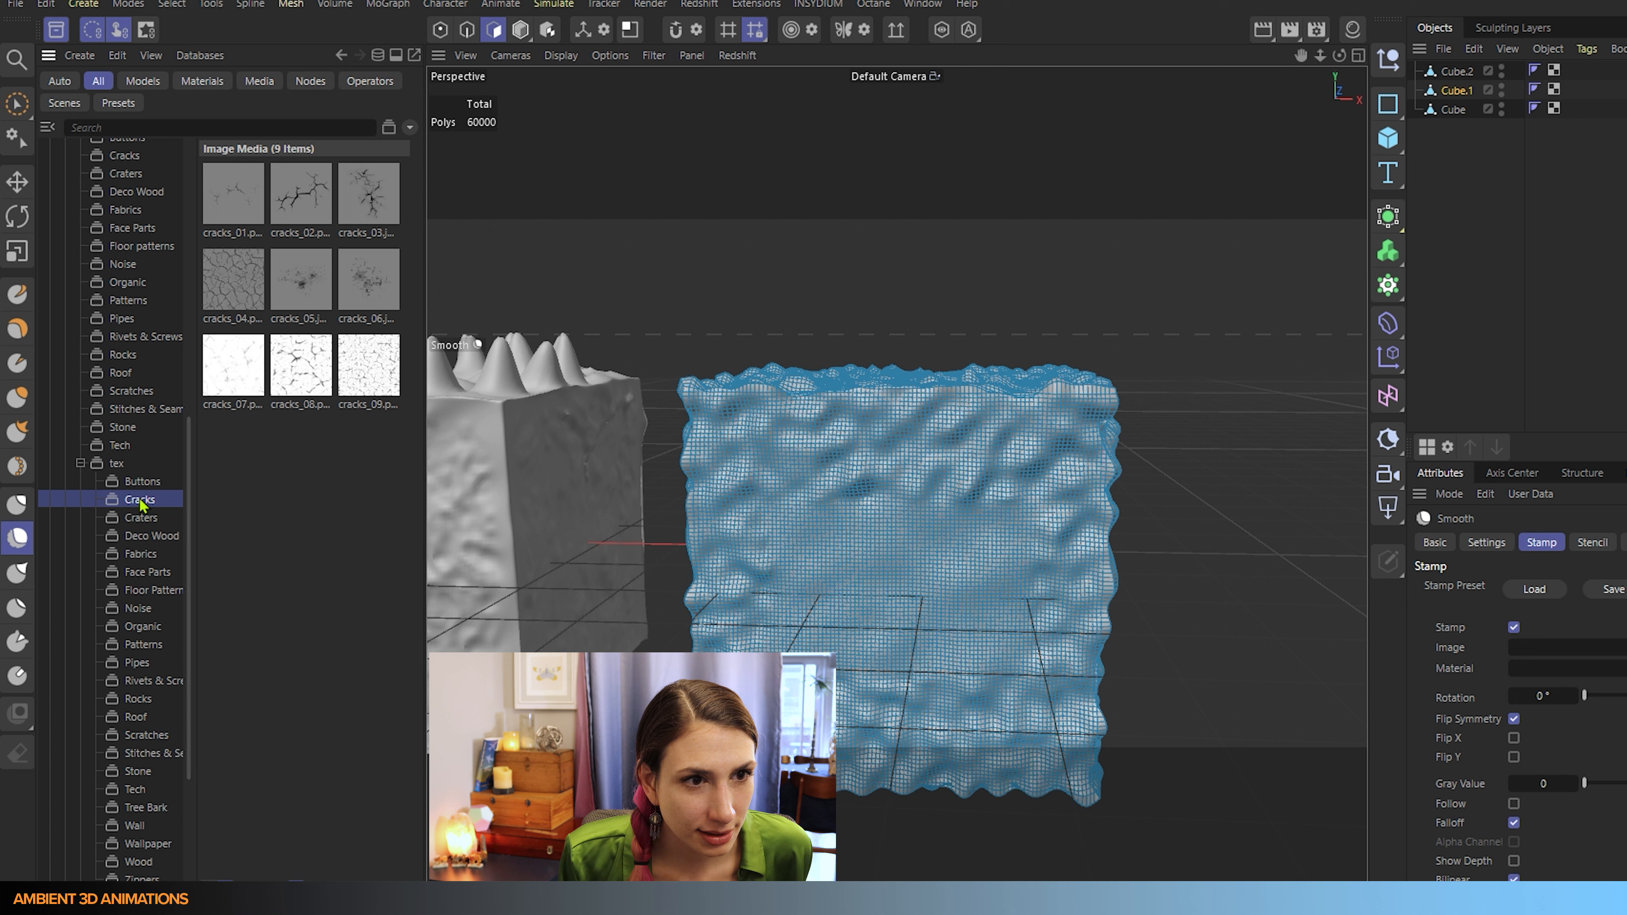
left_click(143, 522)
left_click(144, 539)
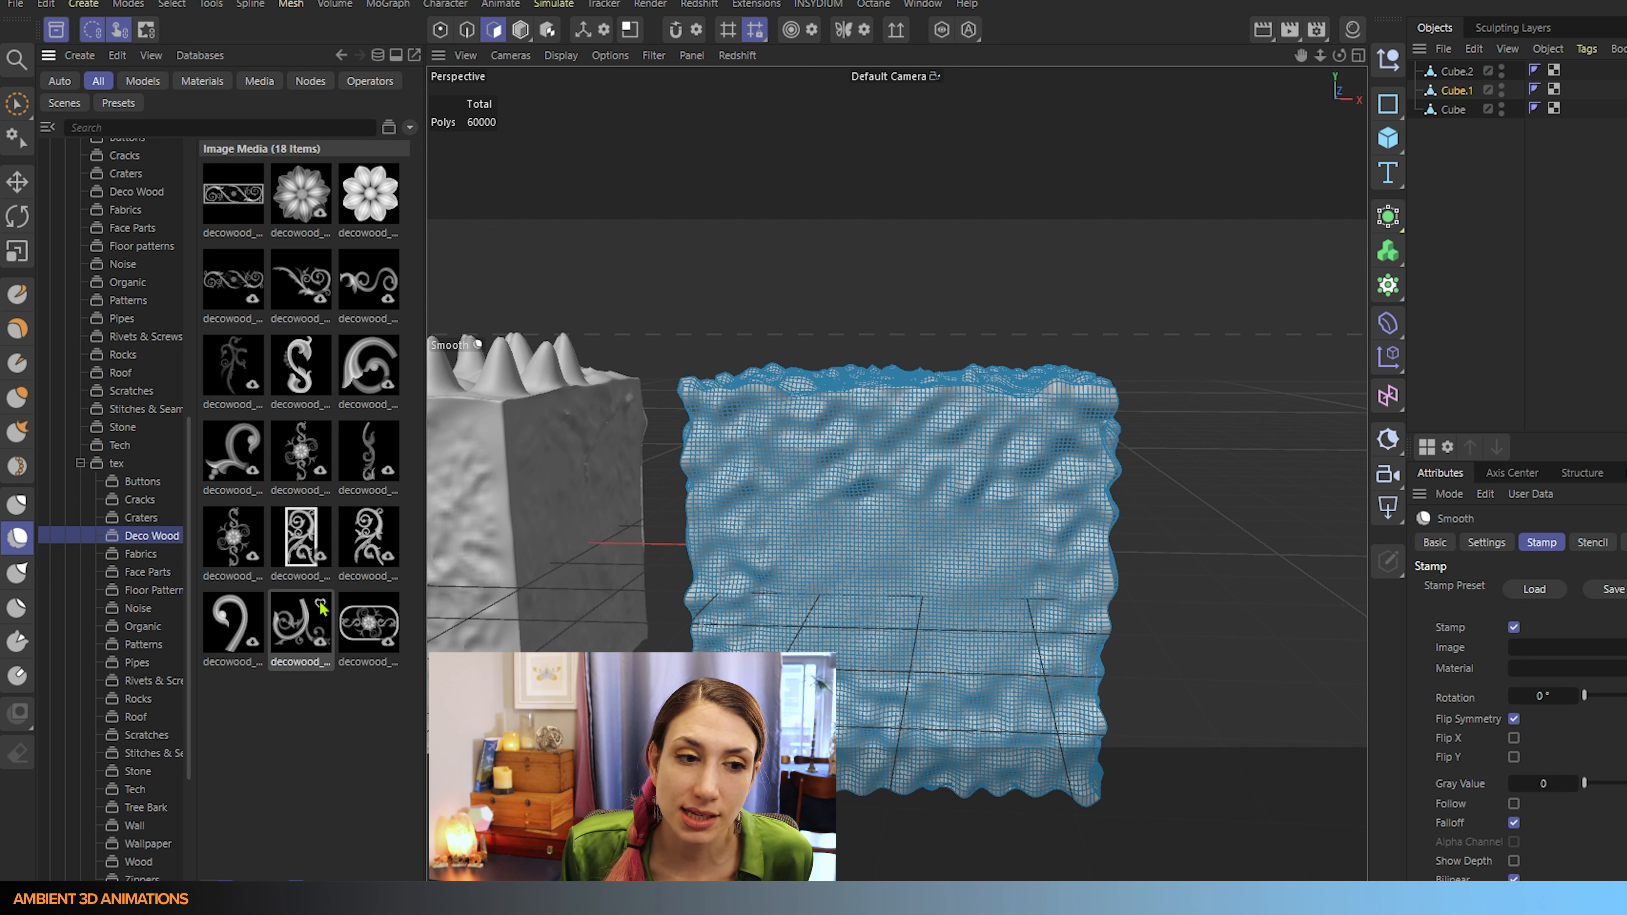
left_click(143, 555)
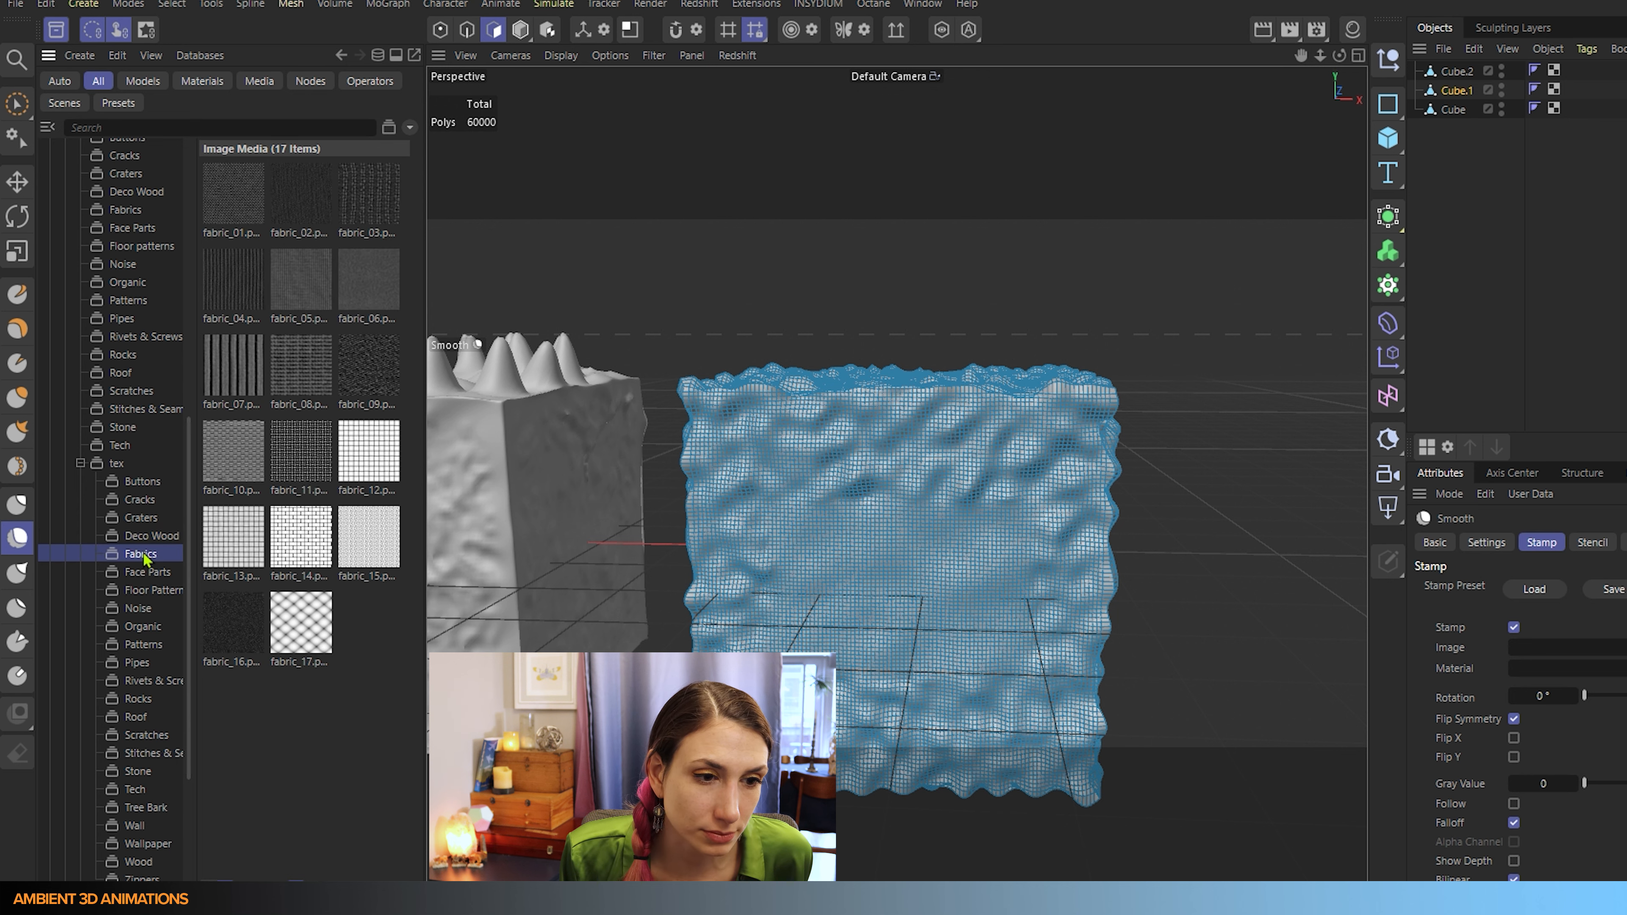
left_click(154, 577)
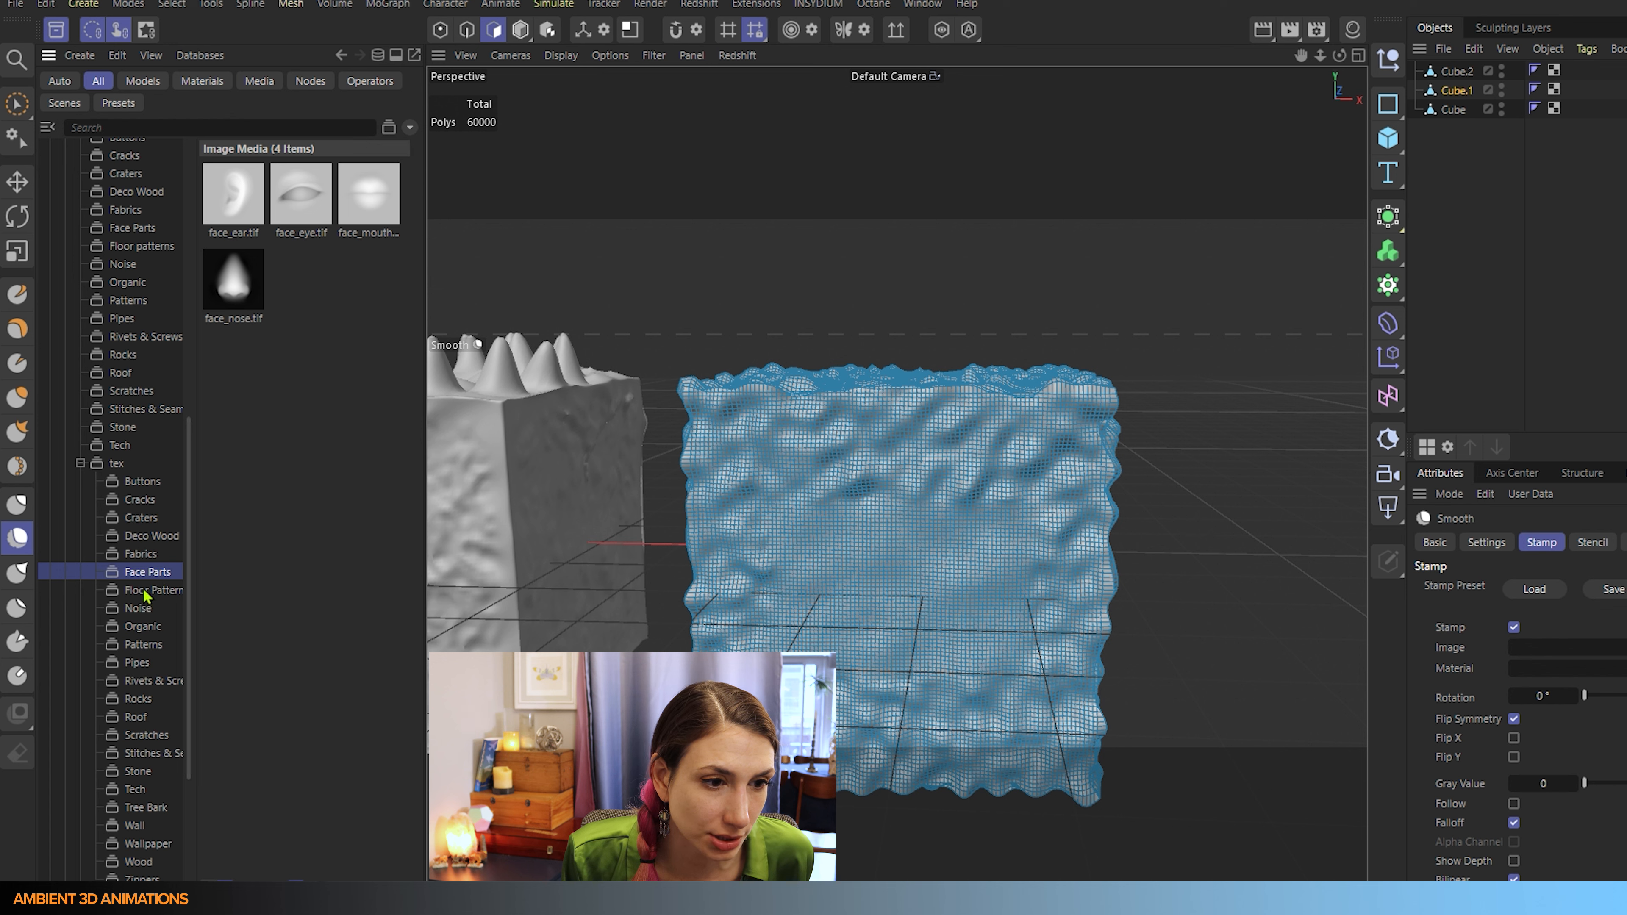
left_click(146, 591)
left_click(144, 610)
left_click(143, 628)
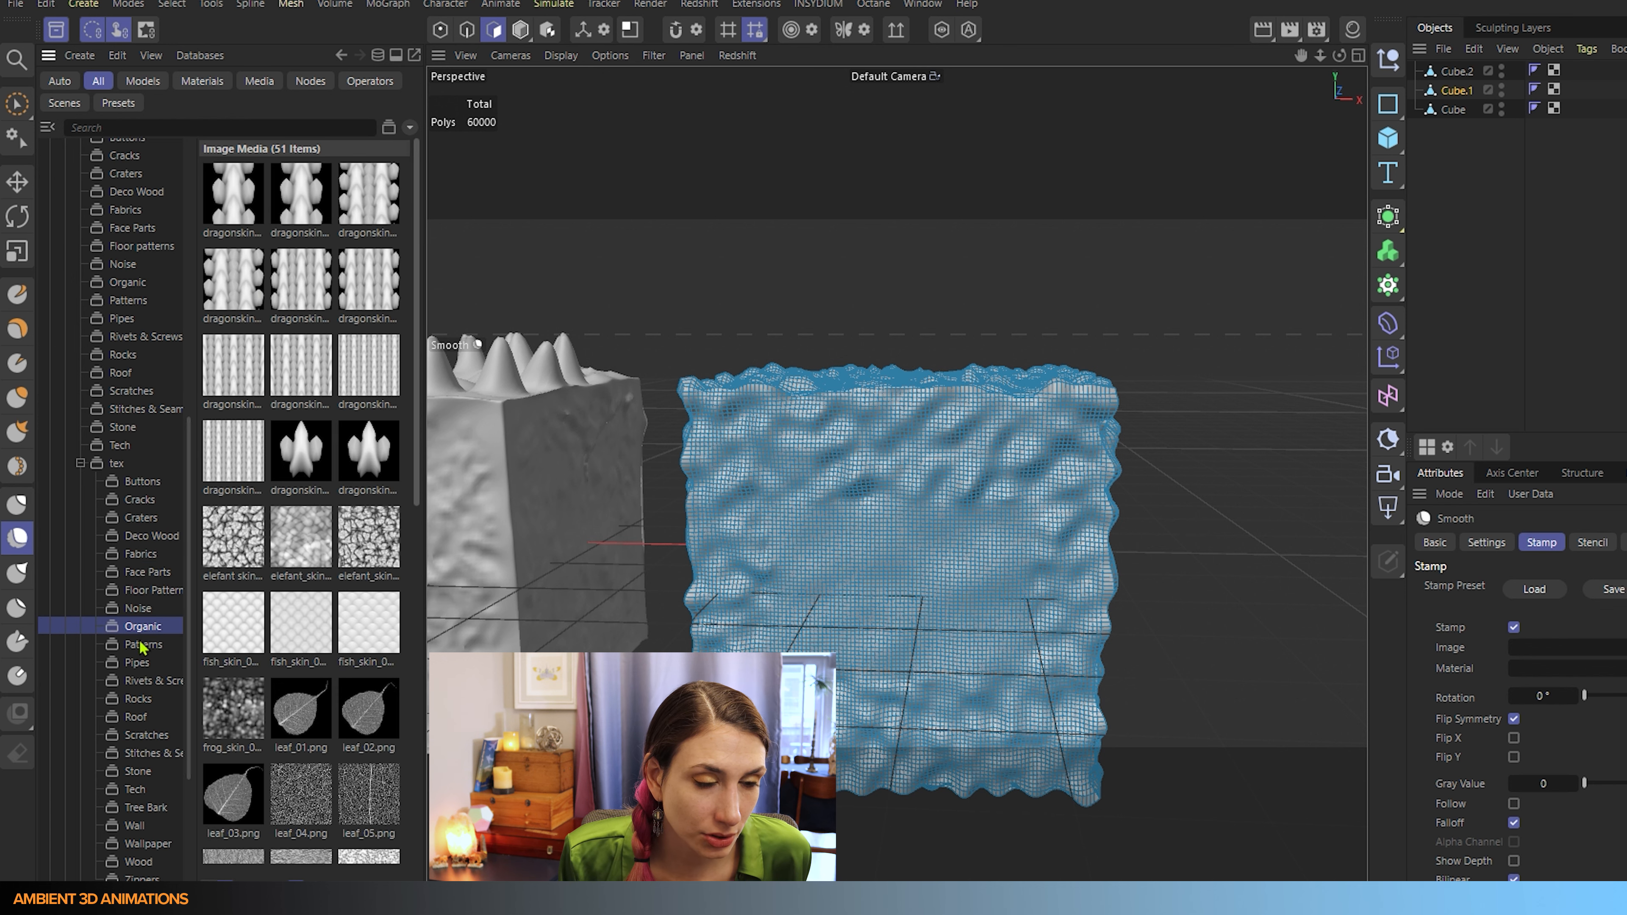
left_click(142, 646)
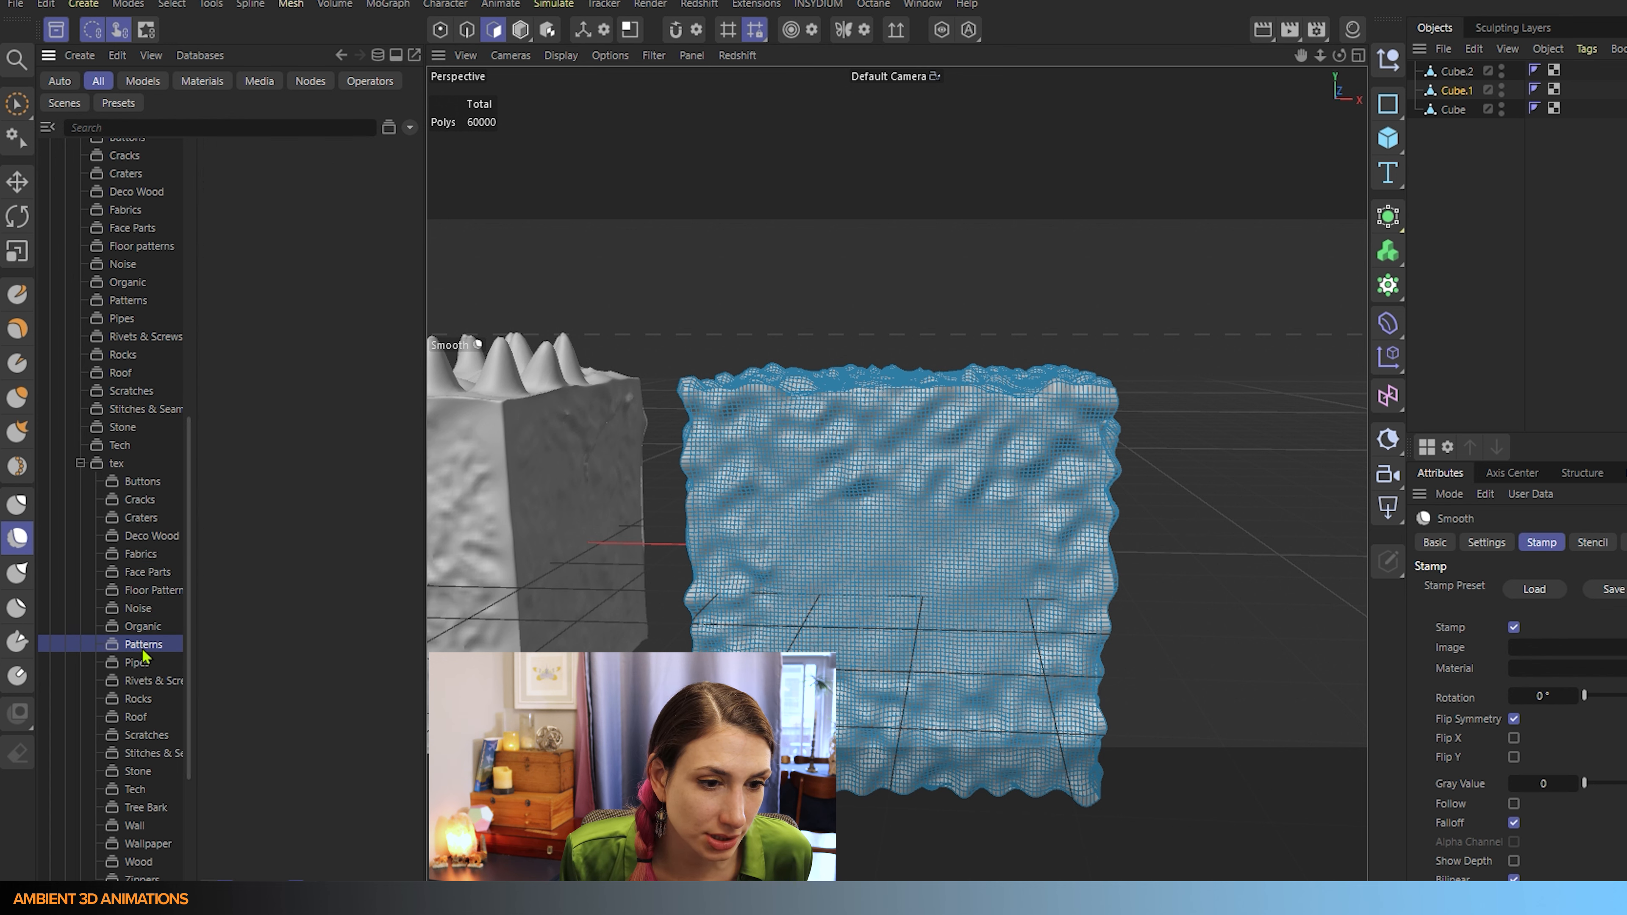
left_click(135, 668)
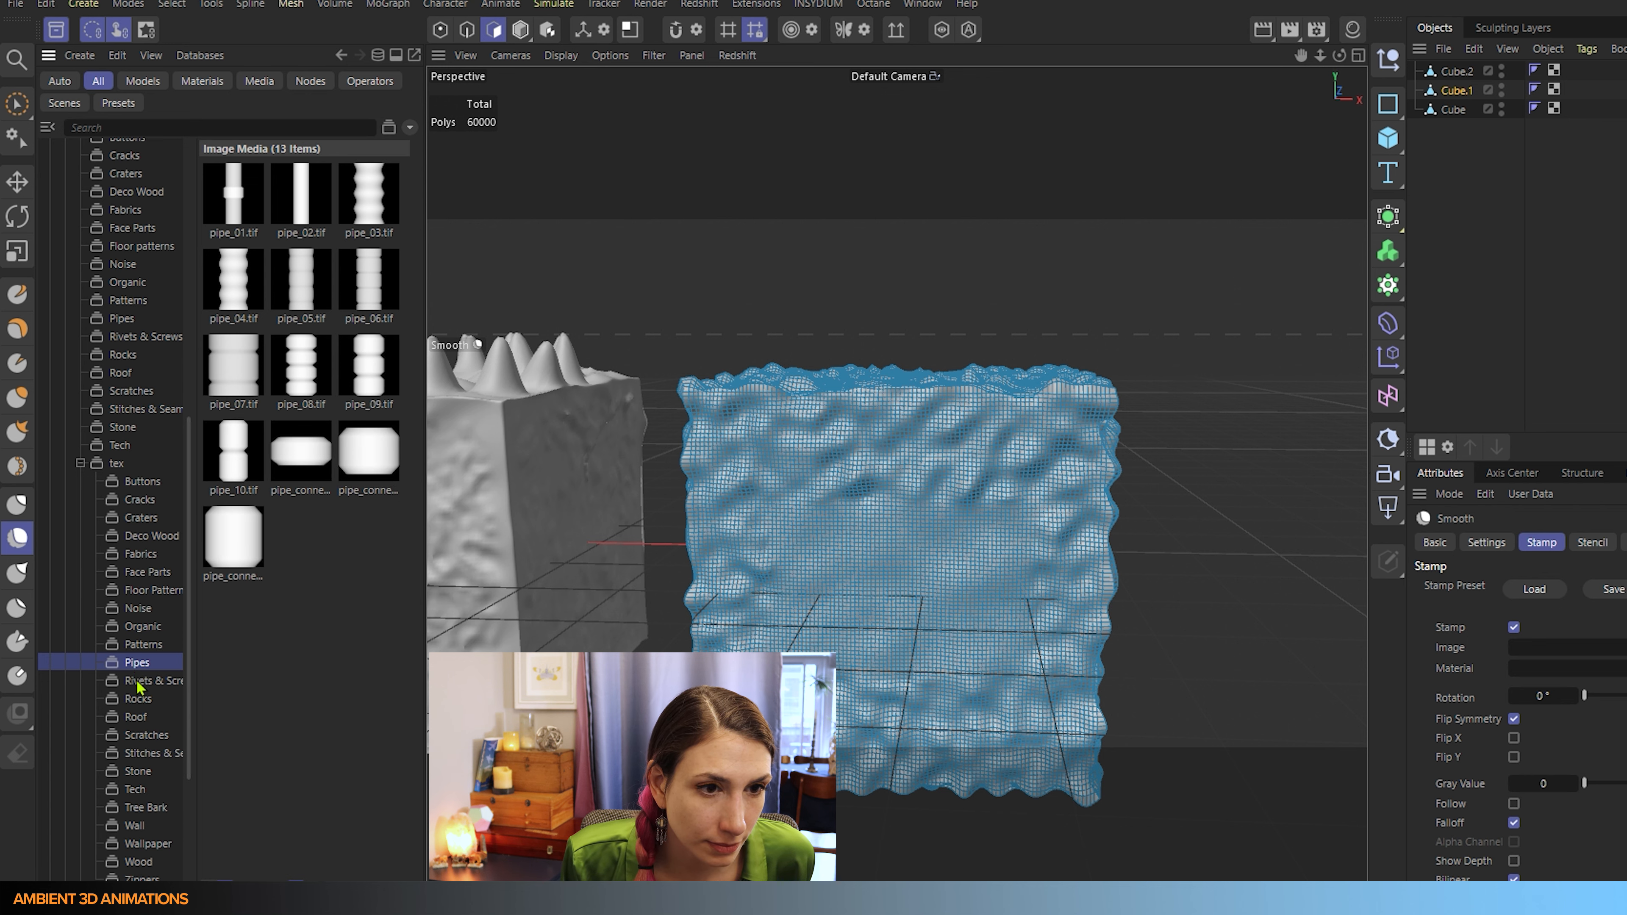
Step: Assign screw_02.tif from the Rivets & Screws textures as the Smooth brush's stamp image
left_click(138, 683)
scroll(344, 751, "down", 6)
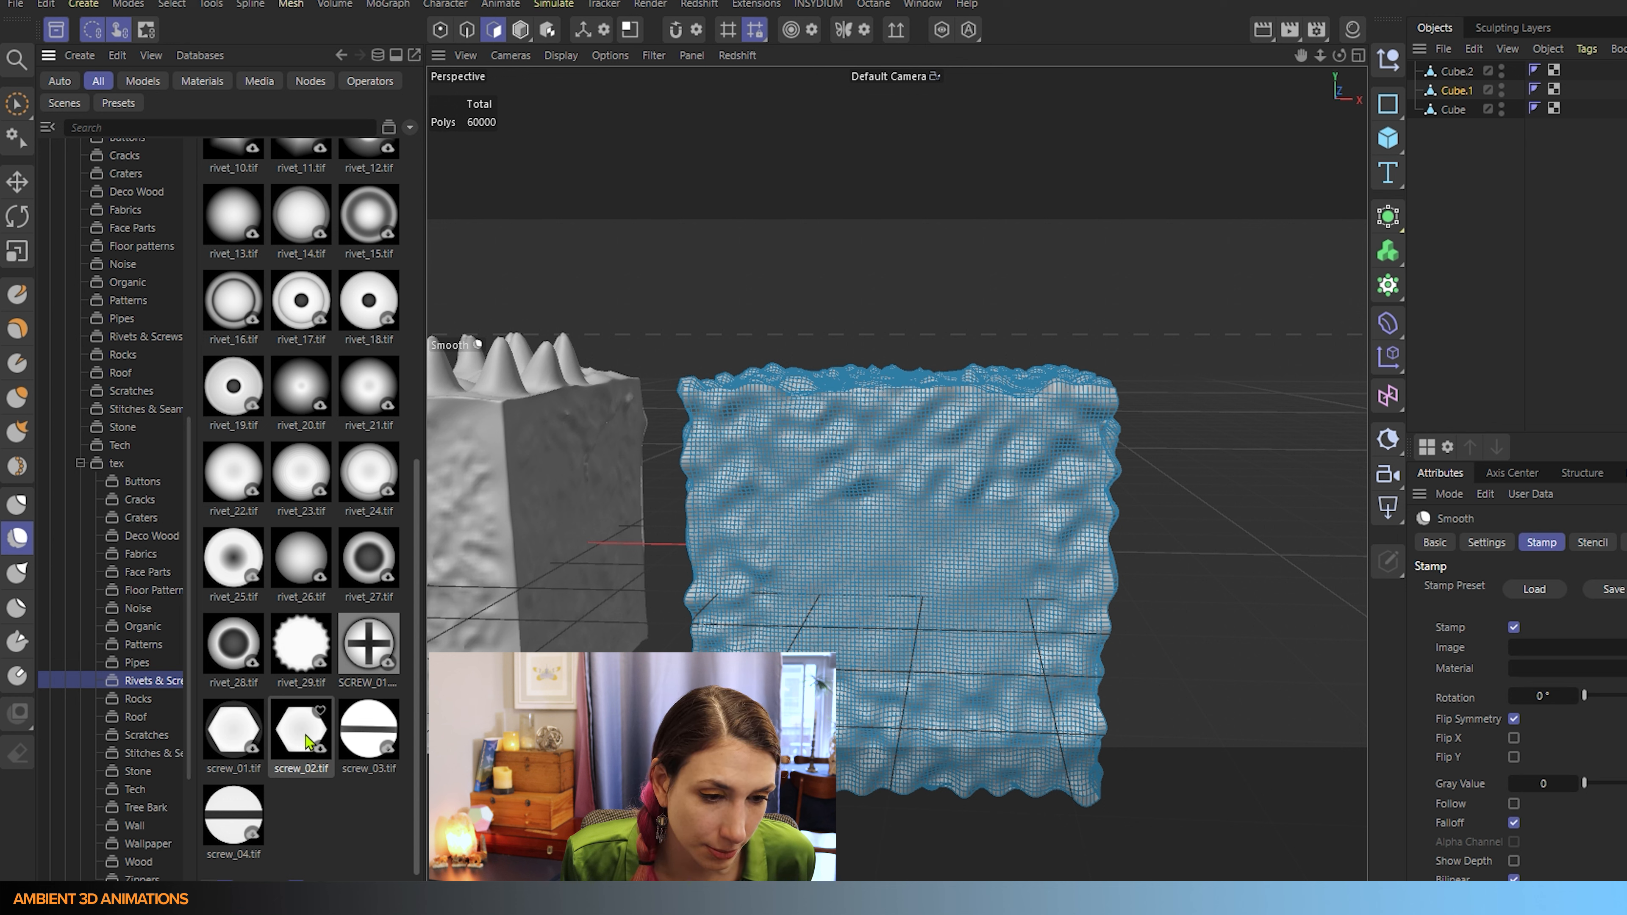
left_click_drag(308, 744, 1553, 651)
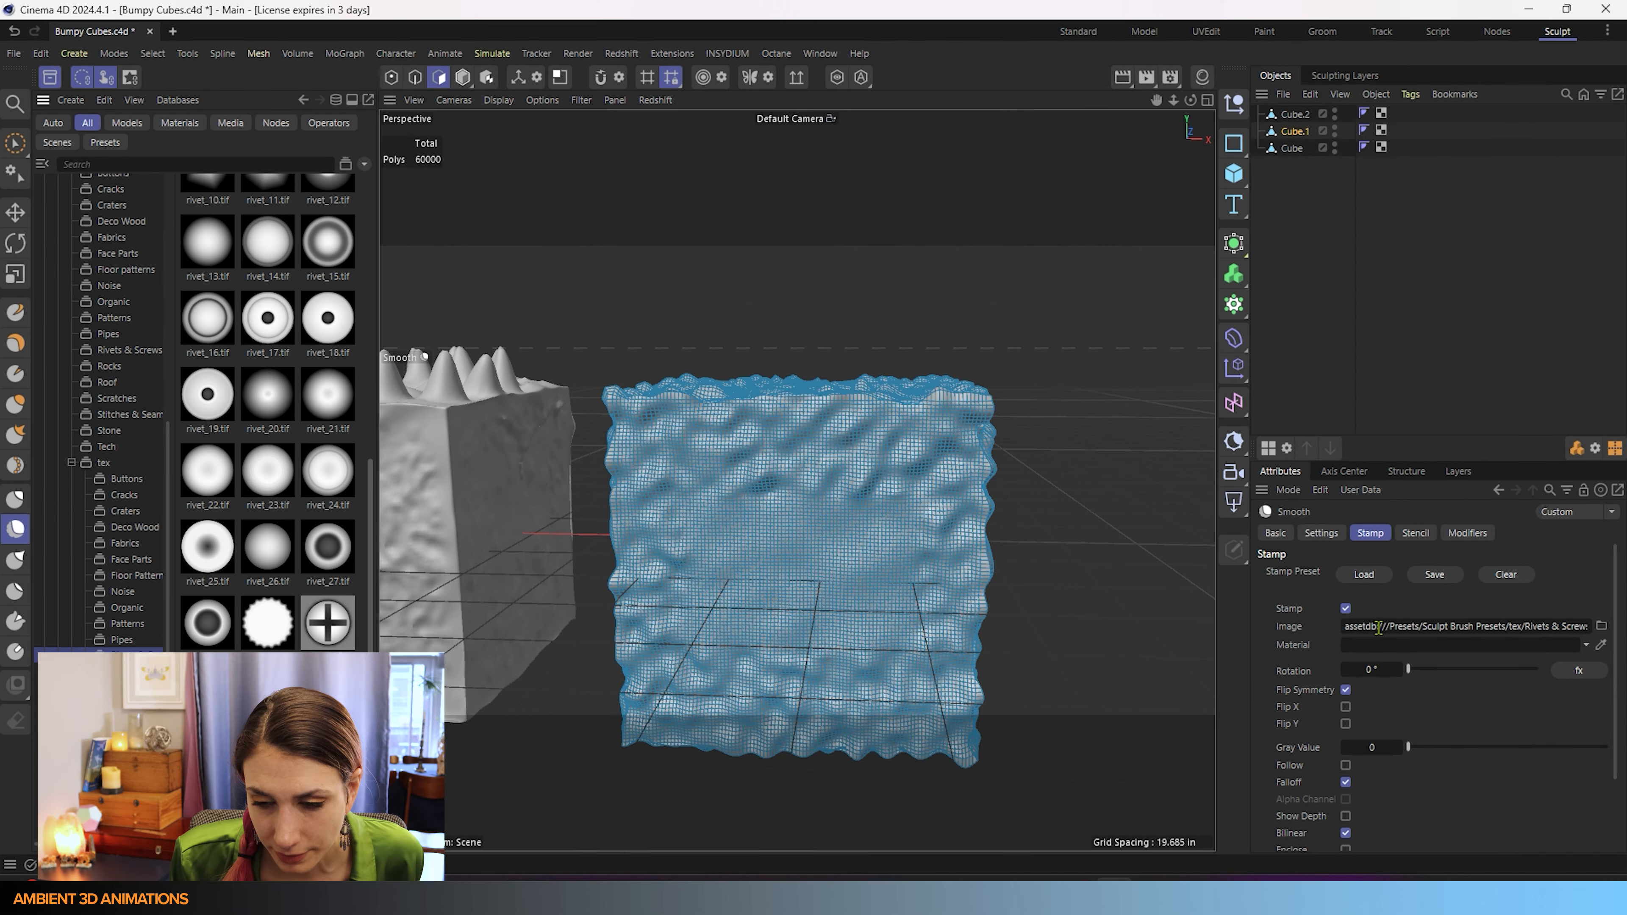
Step: Enlarge the Smooth brush to a size of about 104 and disable the stamp's Falloff option
scroll(875, 655, "down", 4)
mouse_move(875, 656)
middle_mouse_down("alt")
mouse_move(1007, 594)
mouse_move(1075, 588)
mouse_move(700, 563)
middle_mouse_up("alt")
left_click_drag(1008, 568, 1084, 568, "alt")
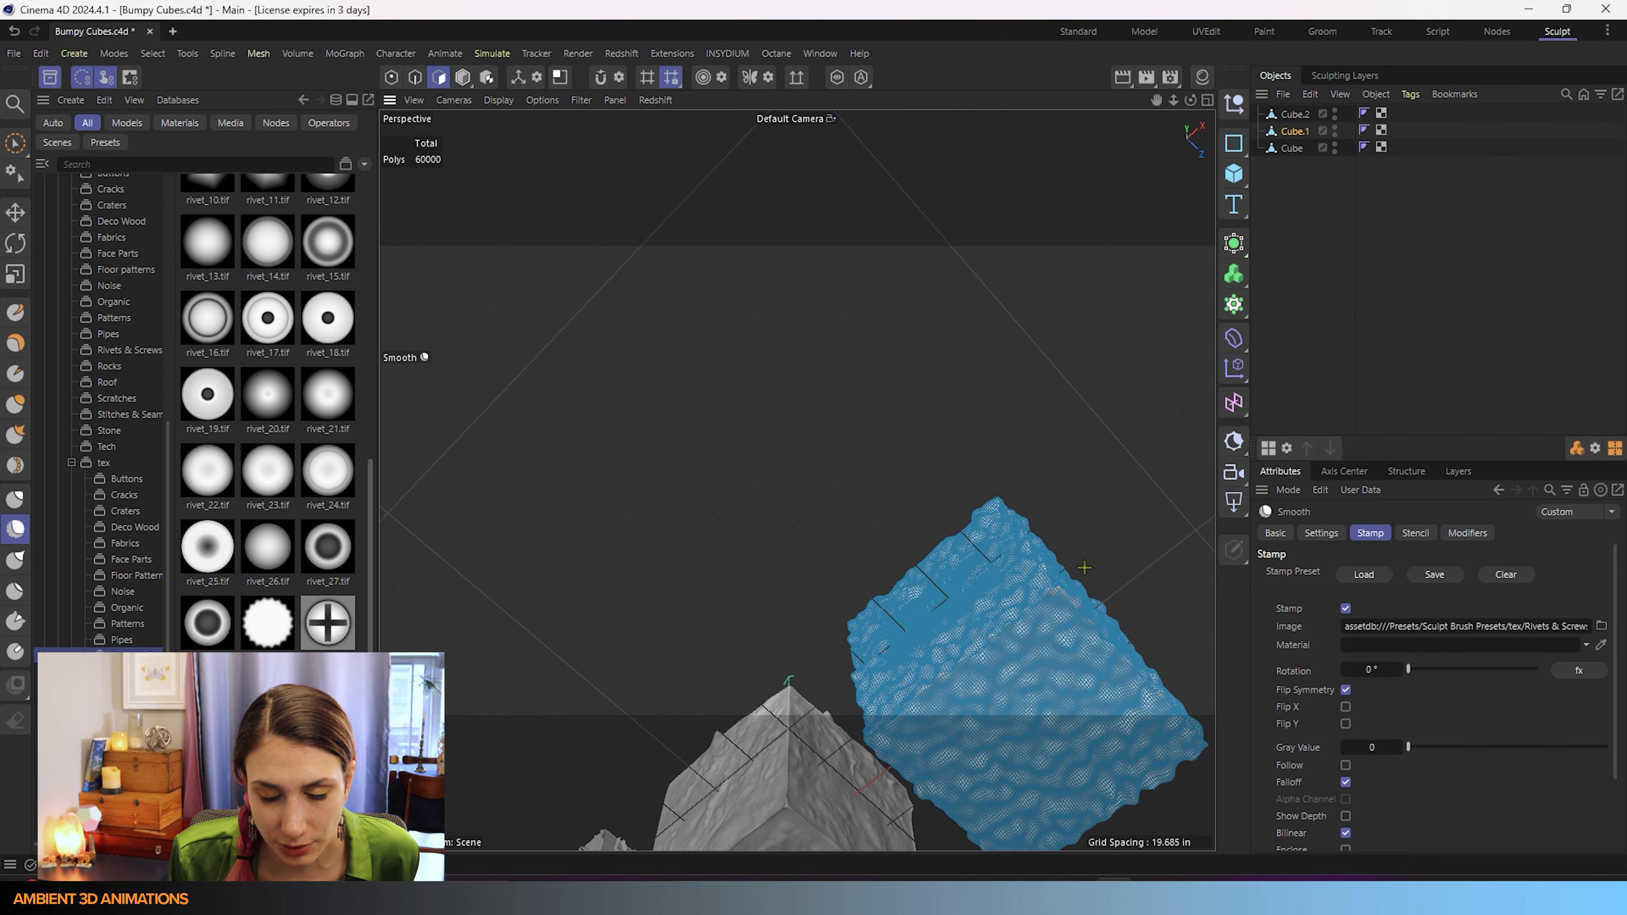
middle_click_drag(1084, 568, 905, 350, "alt")
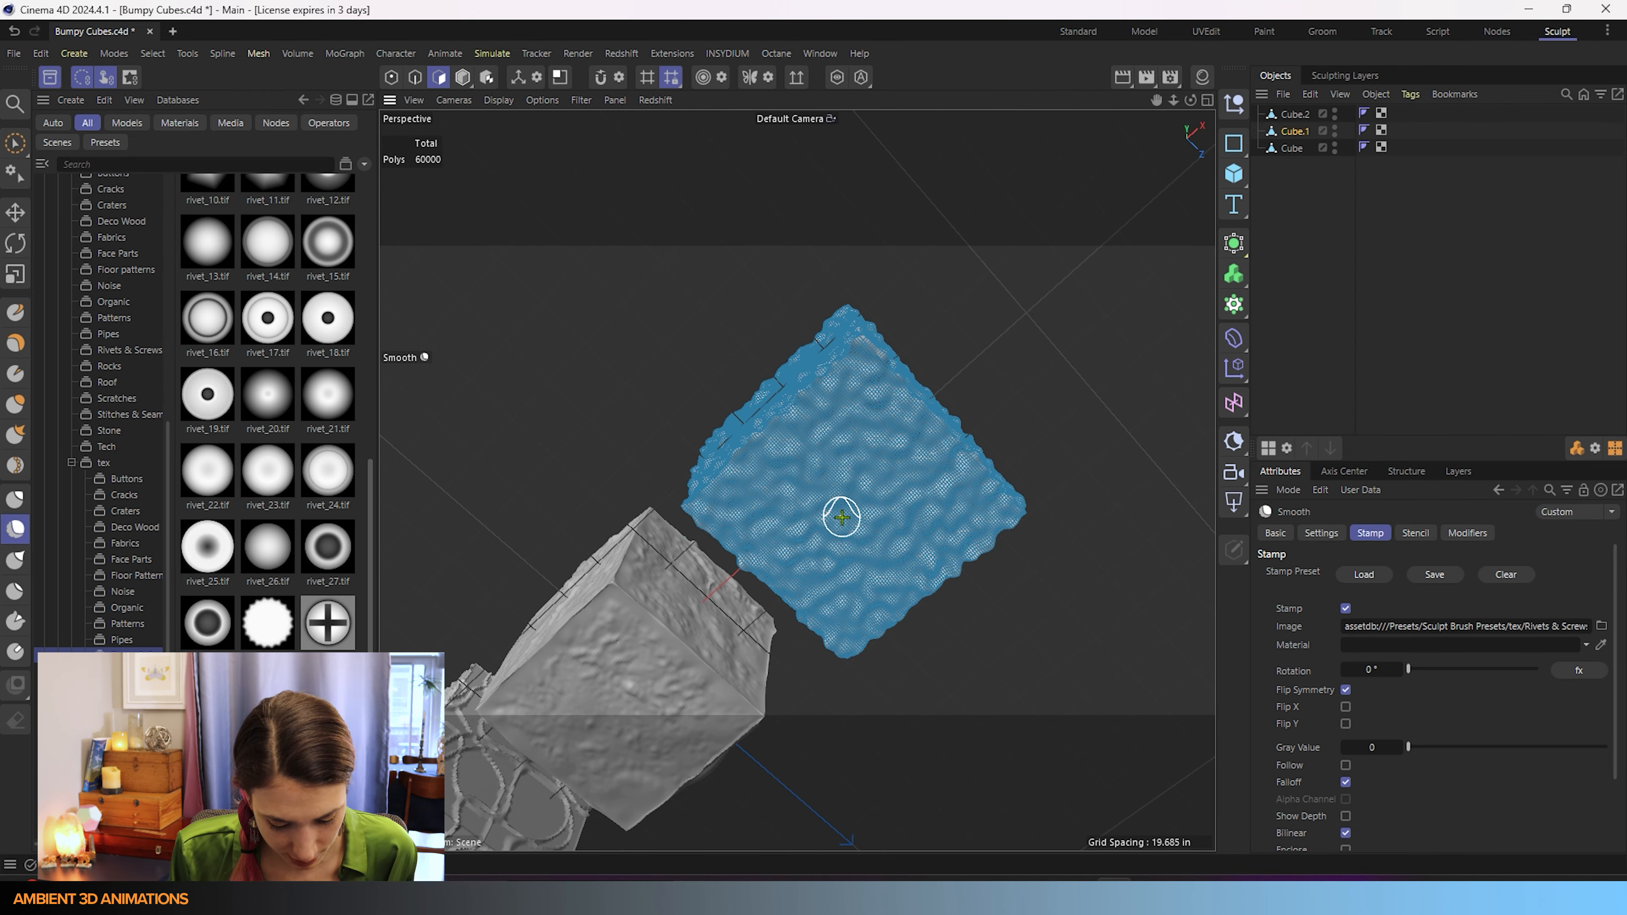
middle_click_drag(842, 516, 838, 514)
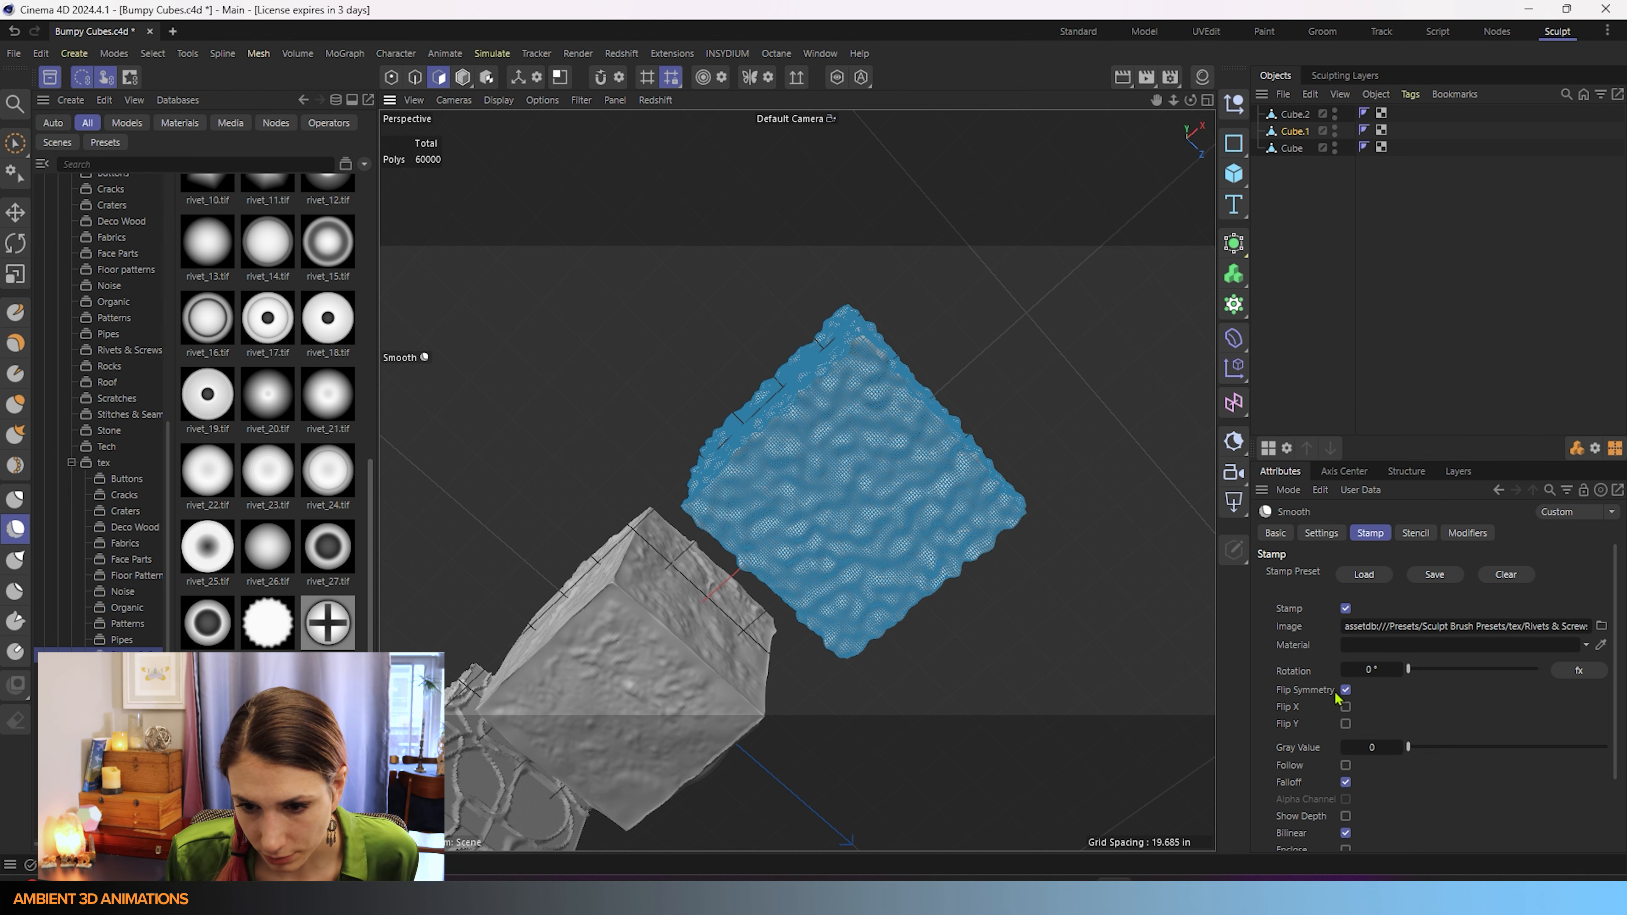
left_click(1347, 784)
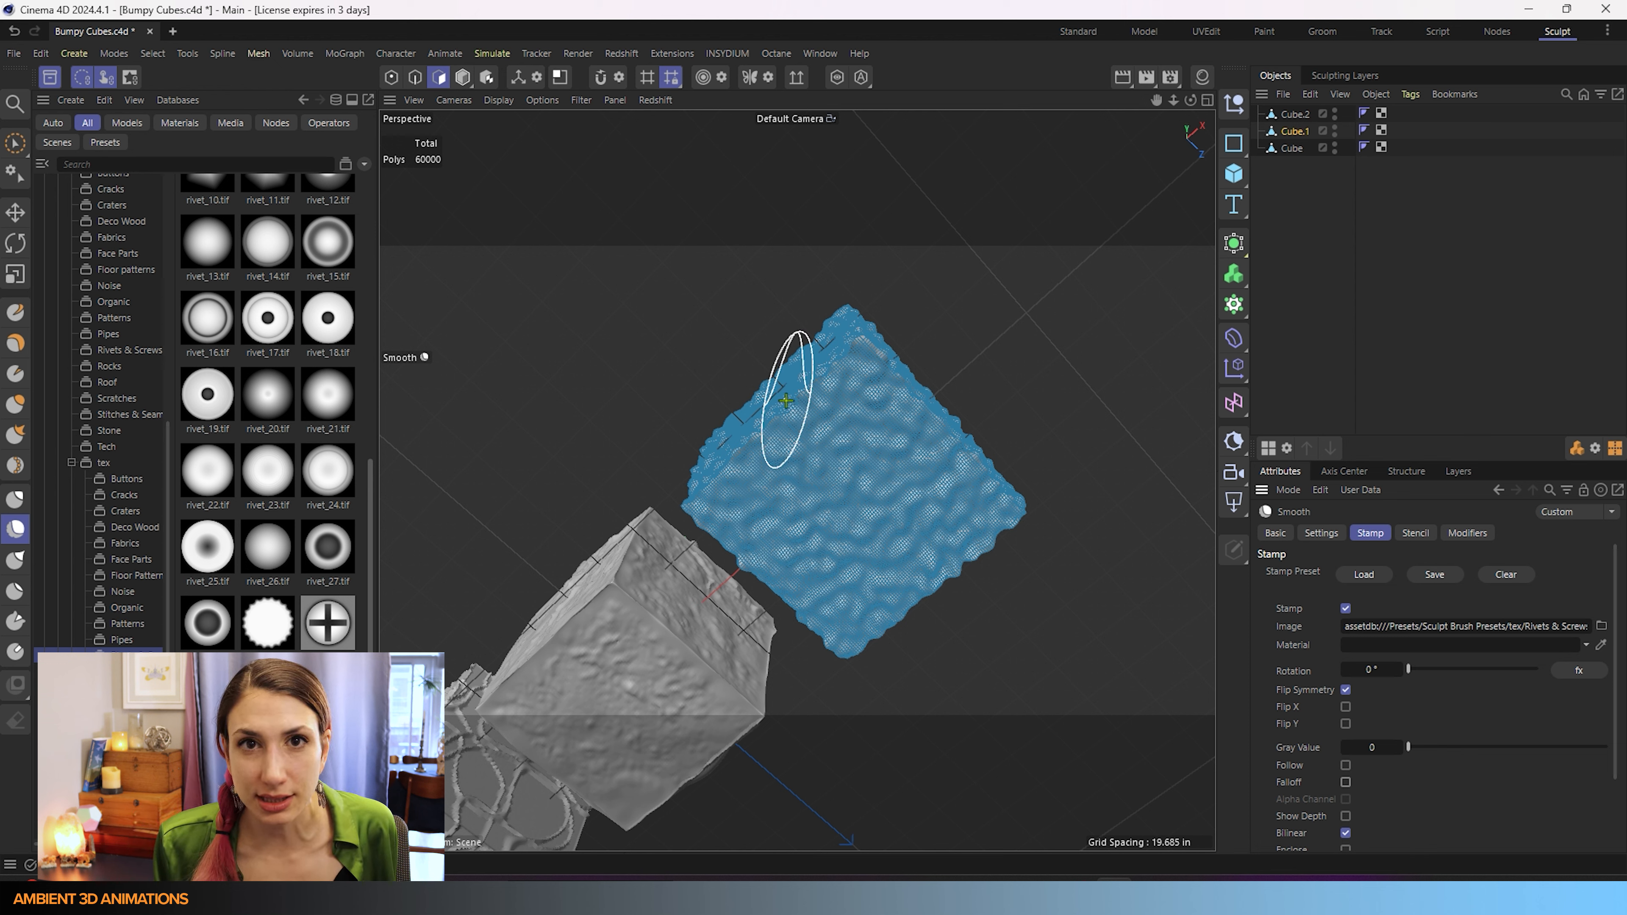
Step: Try to smooth the middle of Cube.1's unsmoothed face with the stamp while Rectangle Fill is the draw mode
scroll(857, 520, "up", 3)
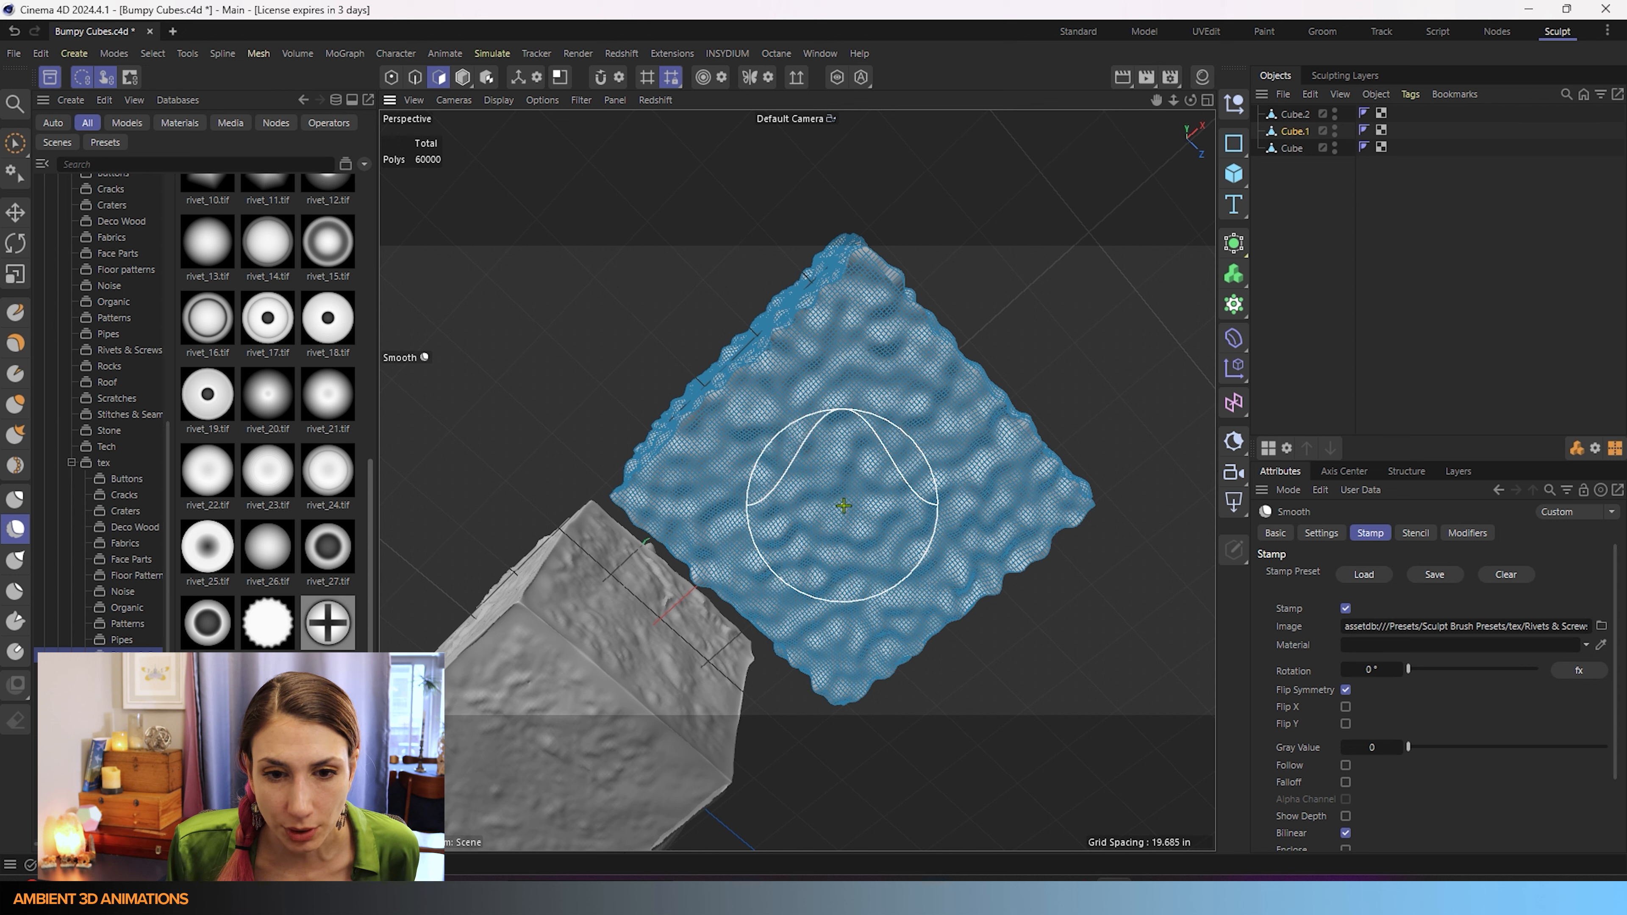
left_click(1322, 532)
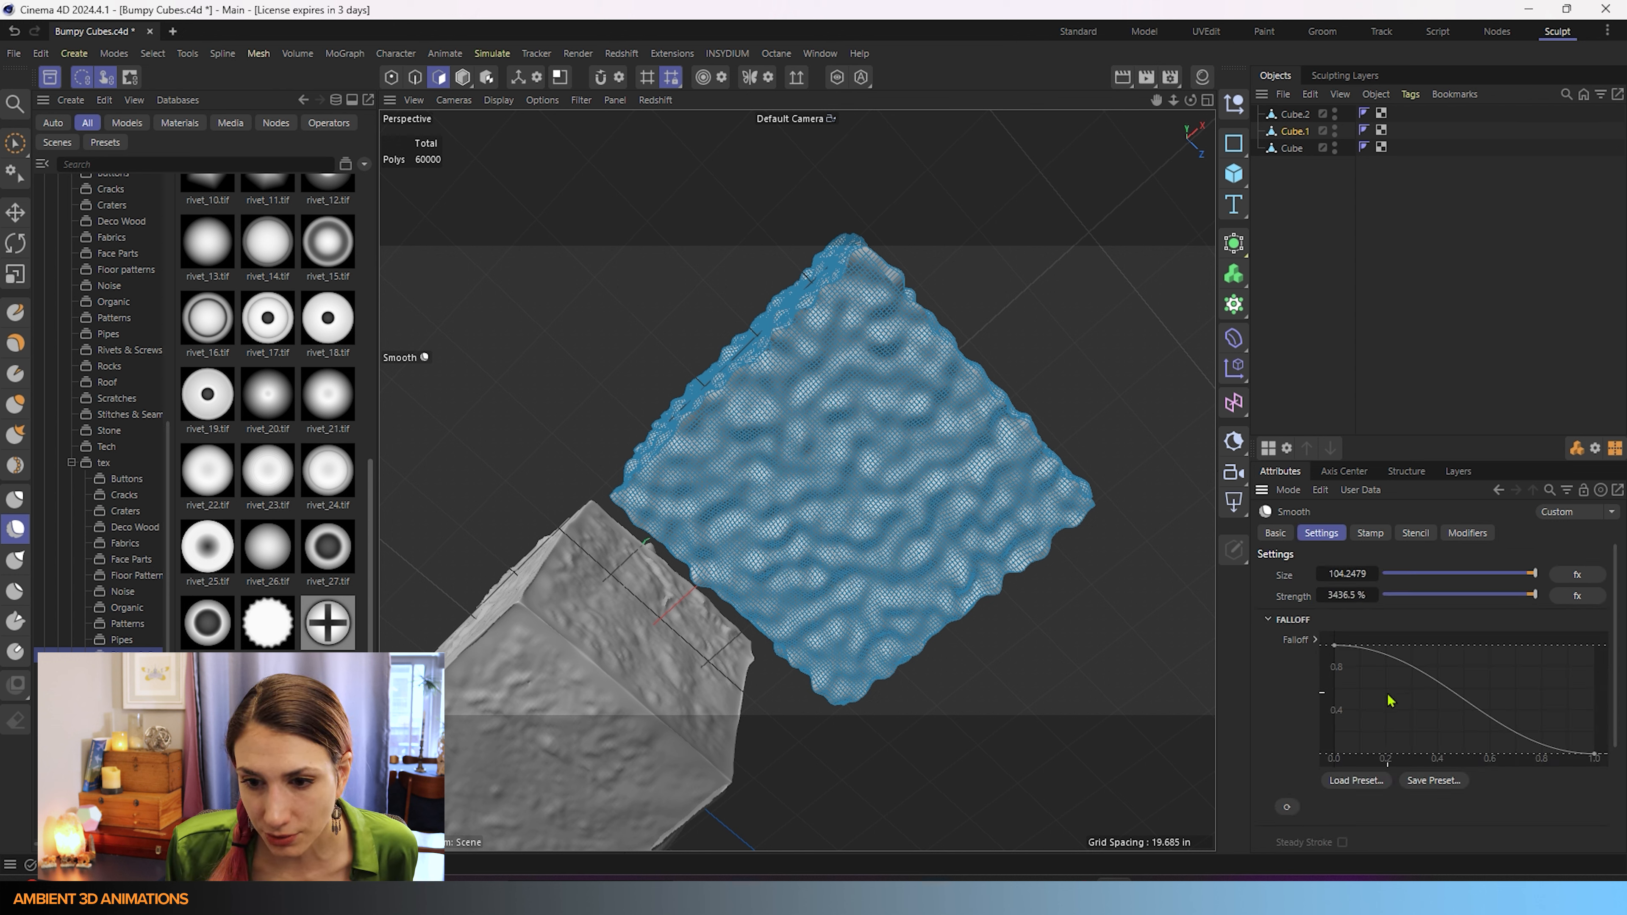
left_click(1370, 532)
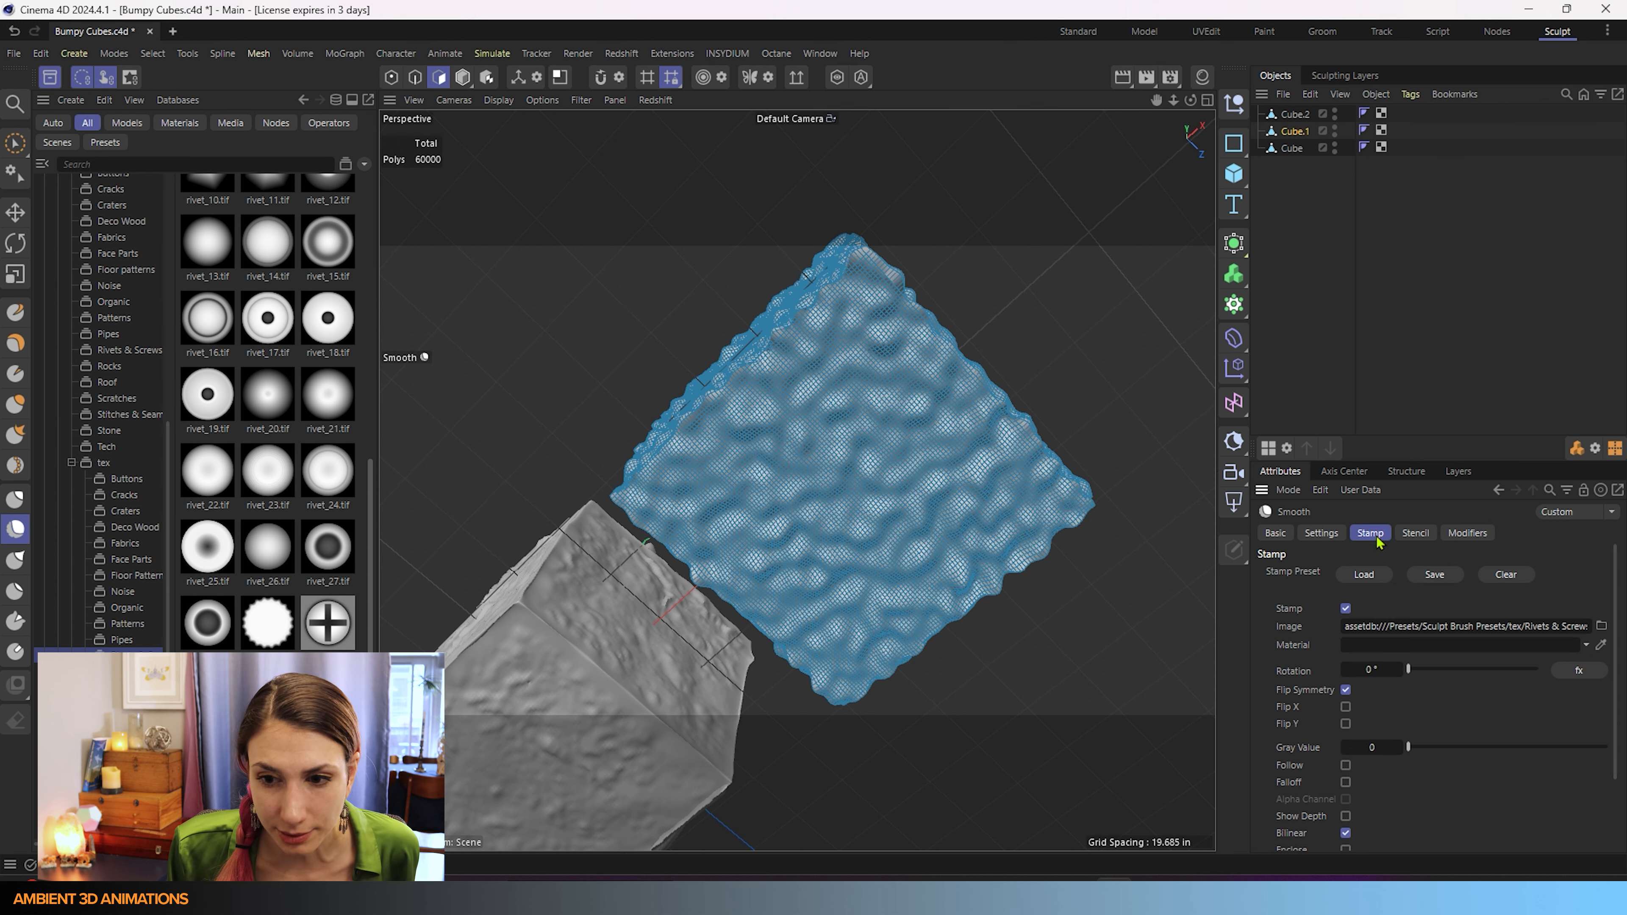
left_click_drag(855, 496, 850, 497)
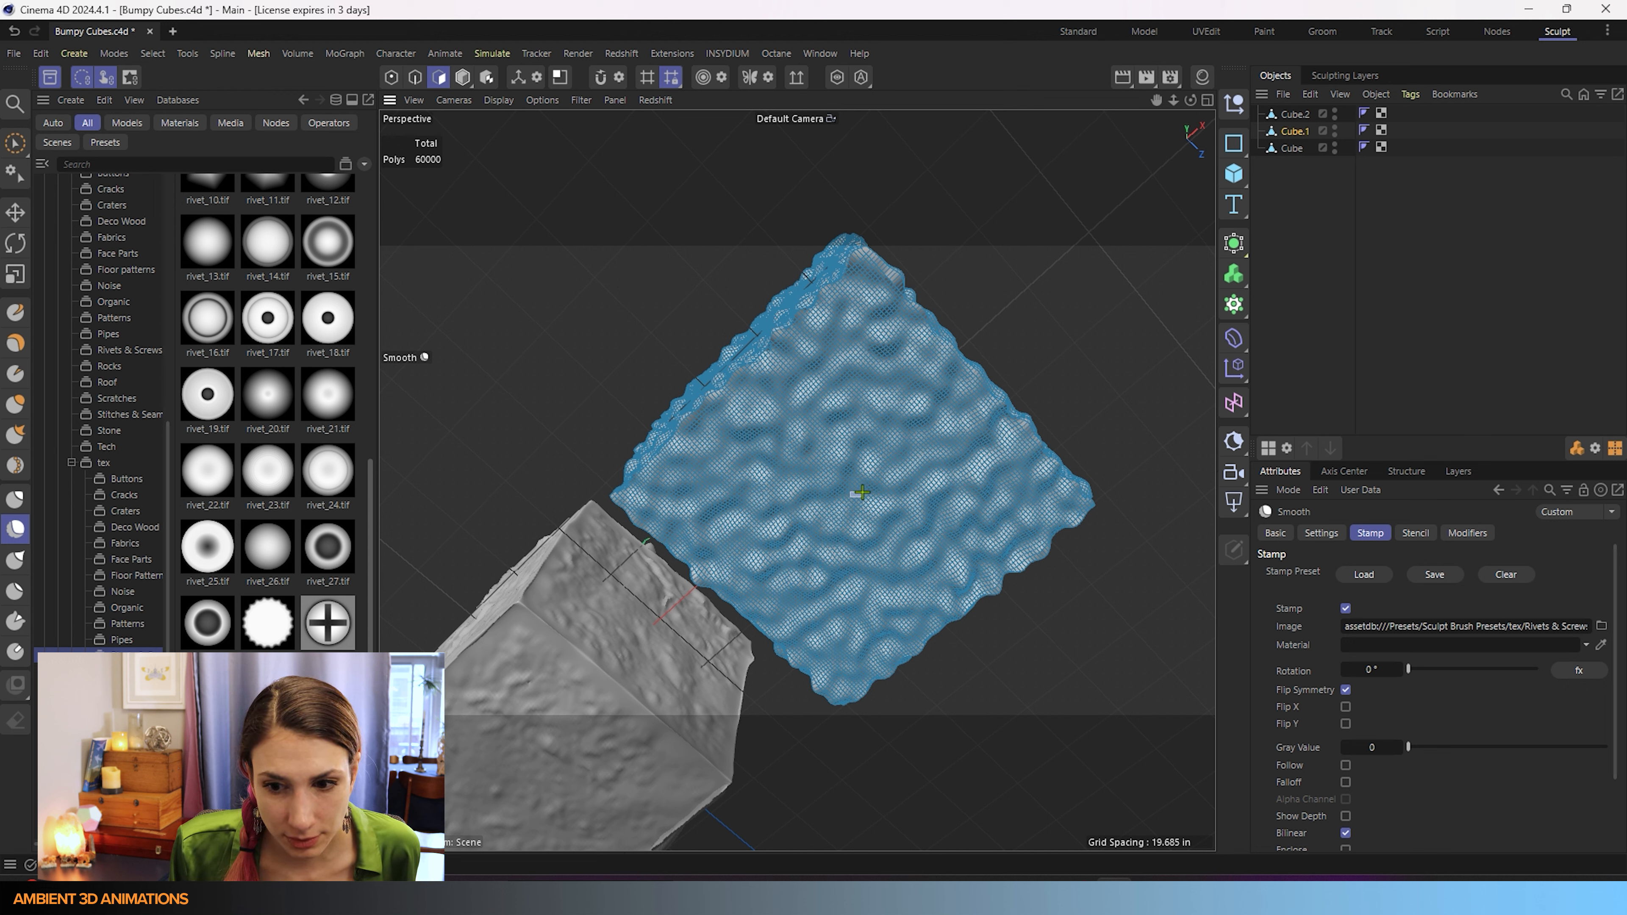
left_click_drag(862, 492, 985, 396)
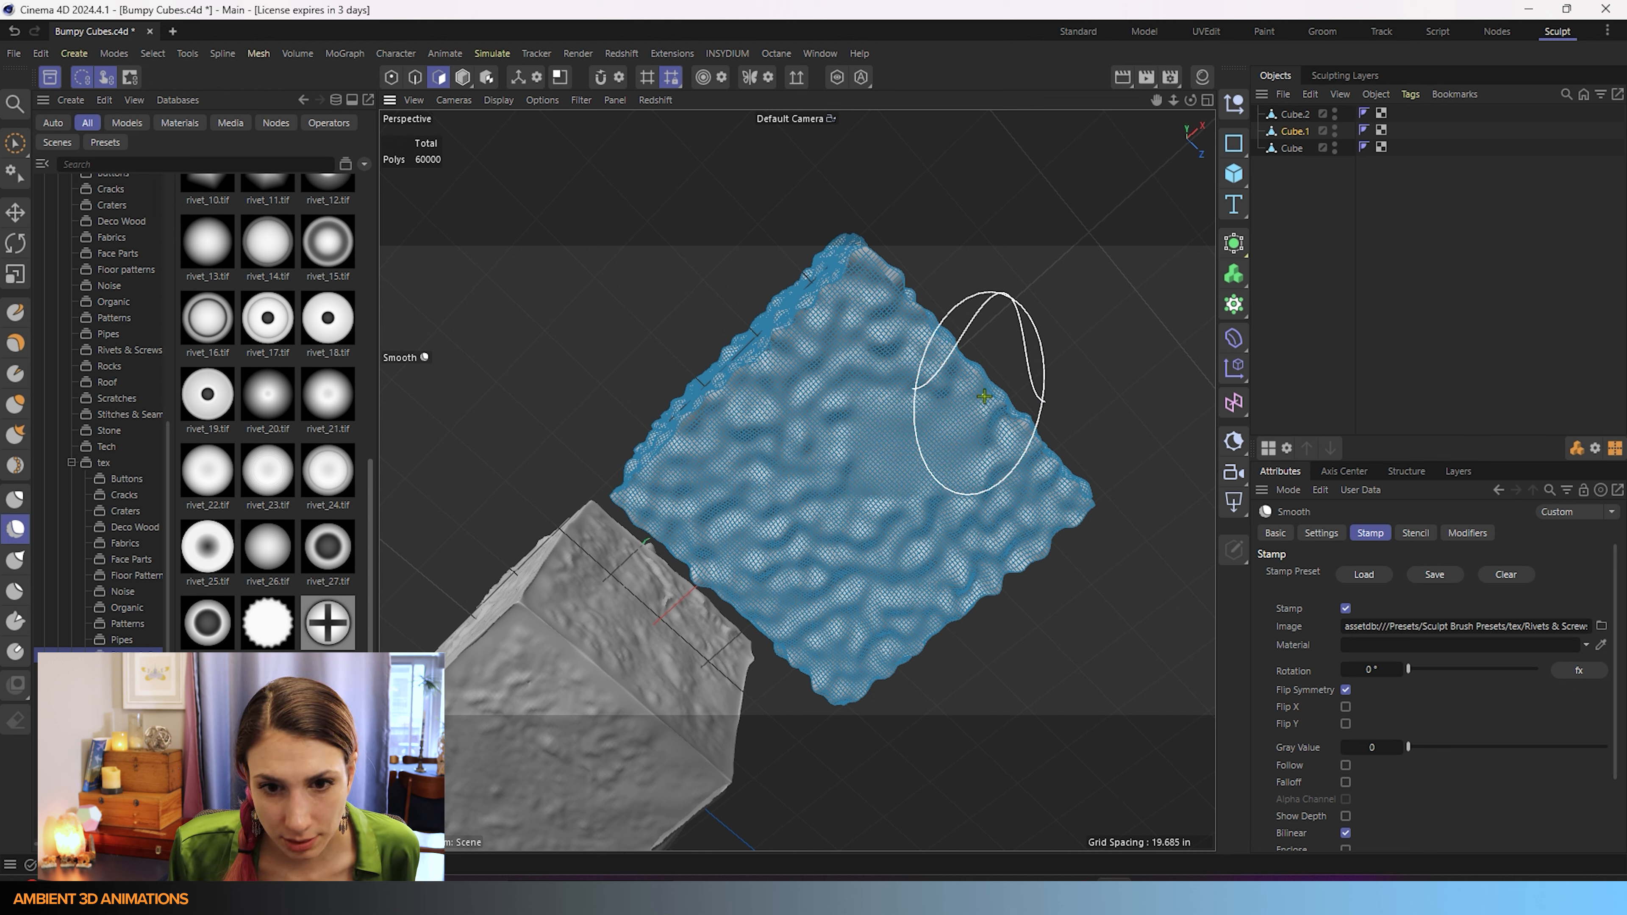
Step: Set the draw mode to Freehand and try short stamp strokes in the middle of Cube.1's unsmoothed face
left_click(1327, 534)
scroll(1294, 767, "down", 2)
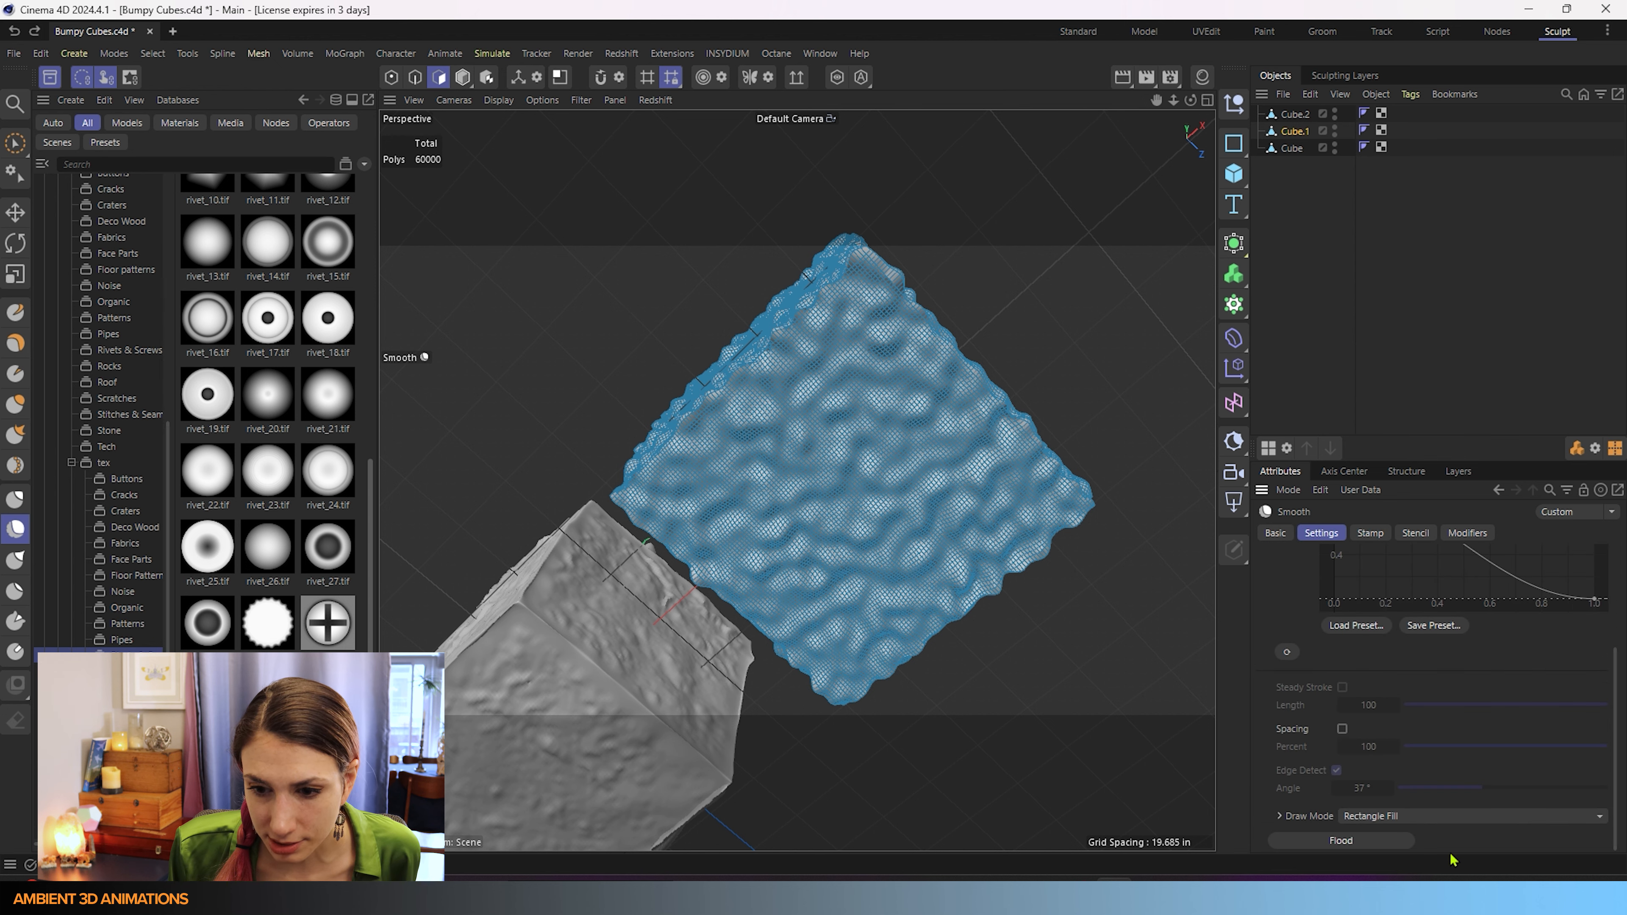
left_click(1449, 820)
left_click(1391, 728)
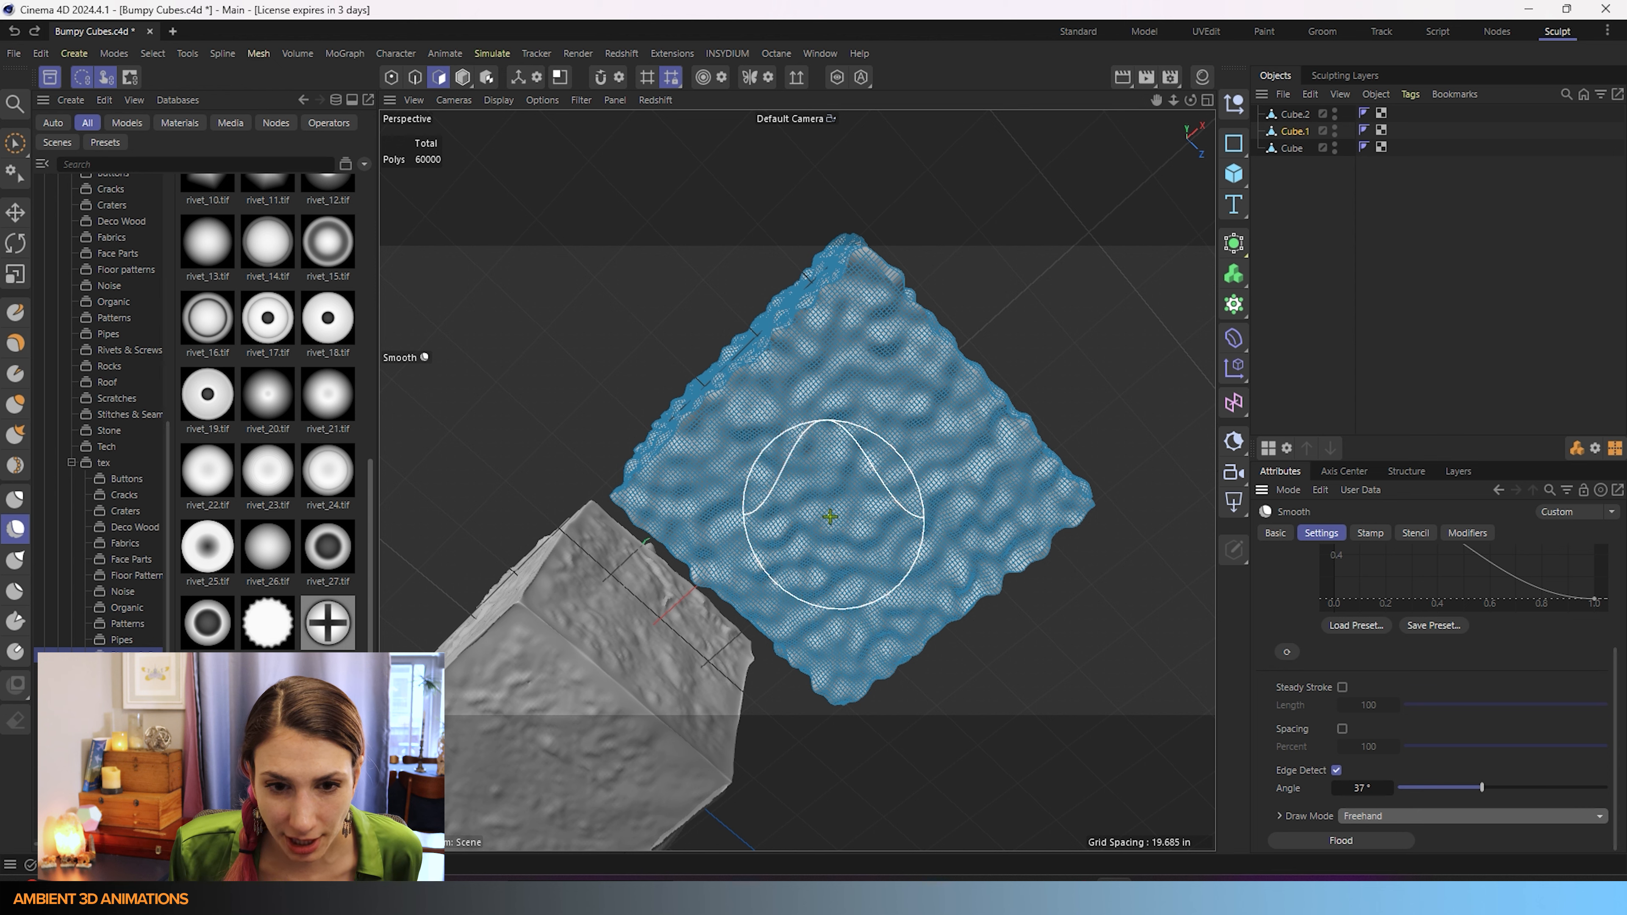
left_click_drag(832, 515, 848, 503)
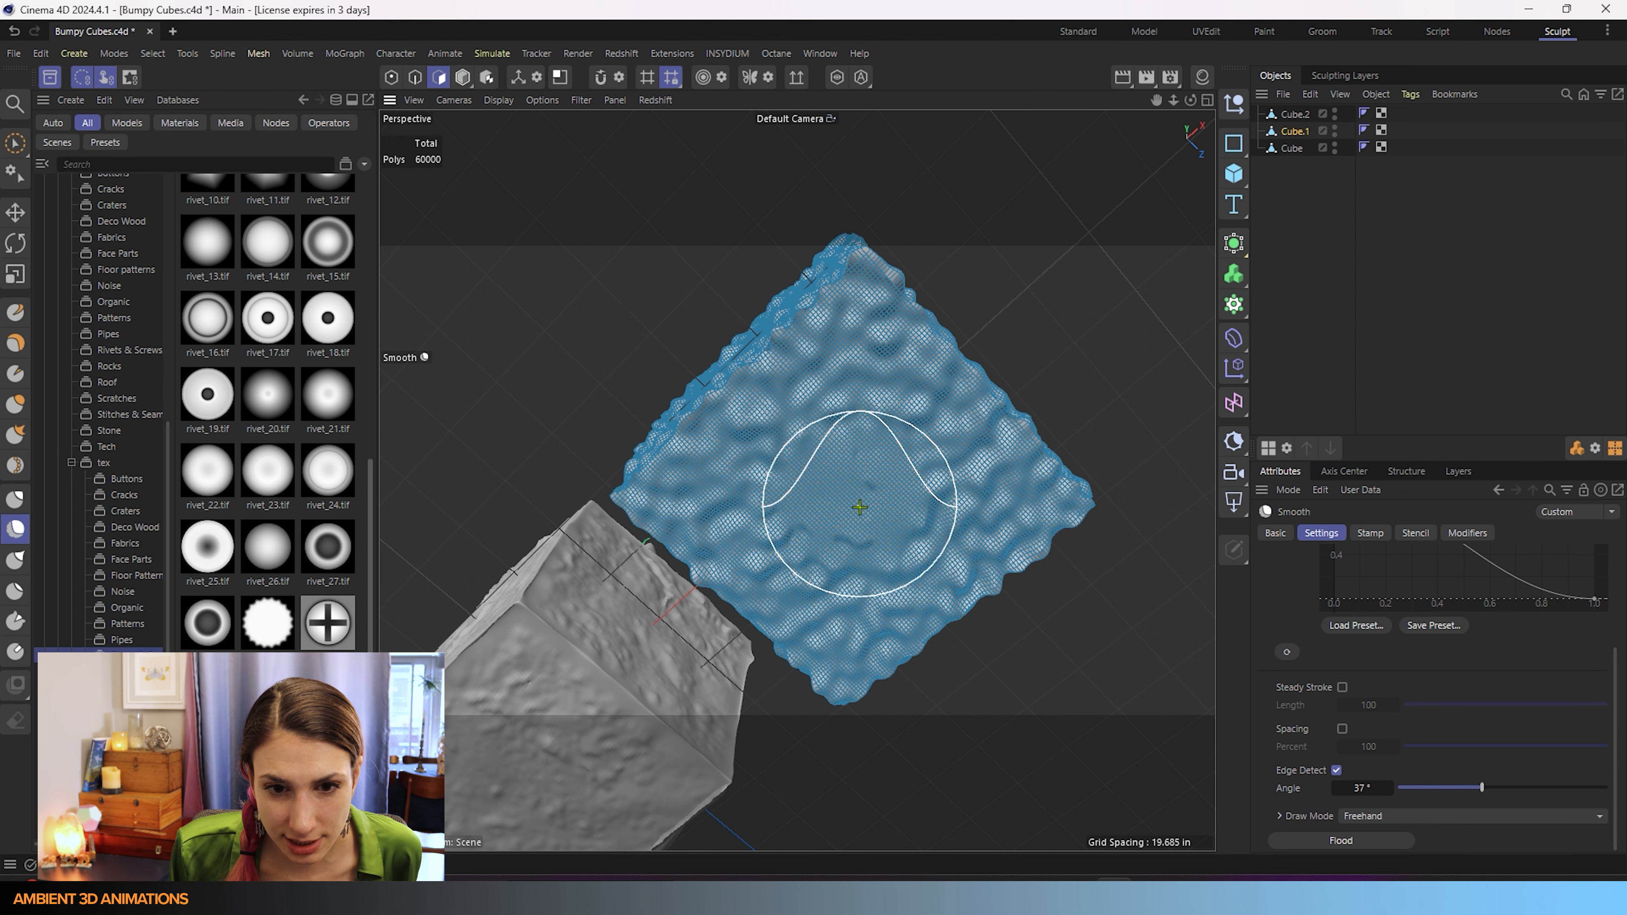
scroll(840, 512, "up", 5)
left_click_drag(839, 515, 849, 451, "alt")
mouse_move(952, 520)
left_mouse_down()
mouse_move(1025, 558)
mouse_move(814, 425)
mouse_move(1108, 551)
mouse_move(909, 514)
left_mouse_up()
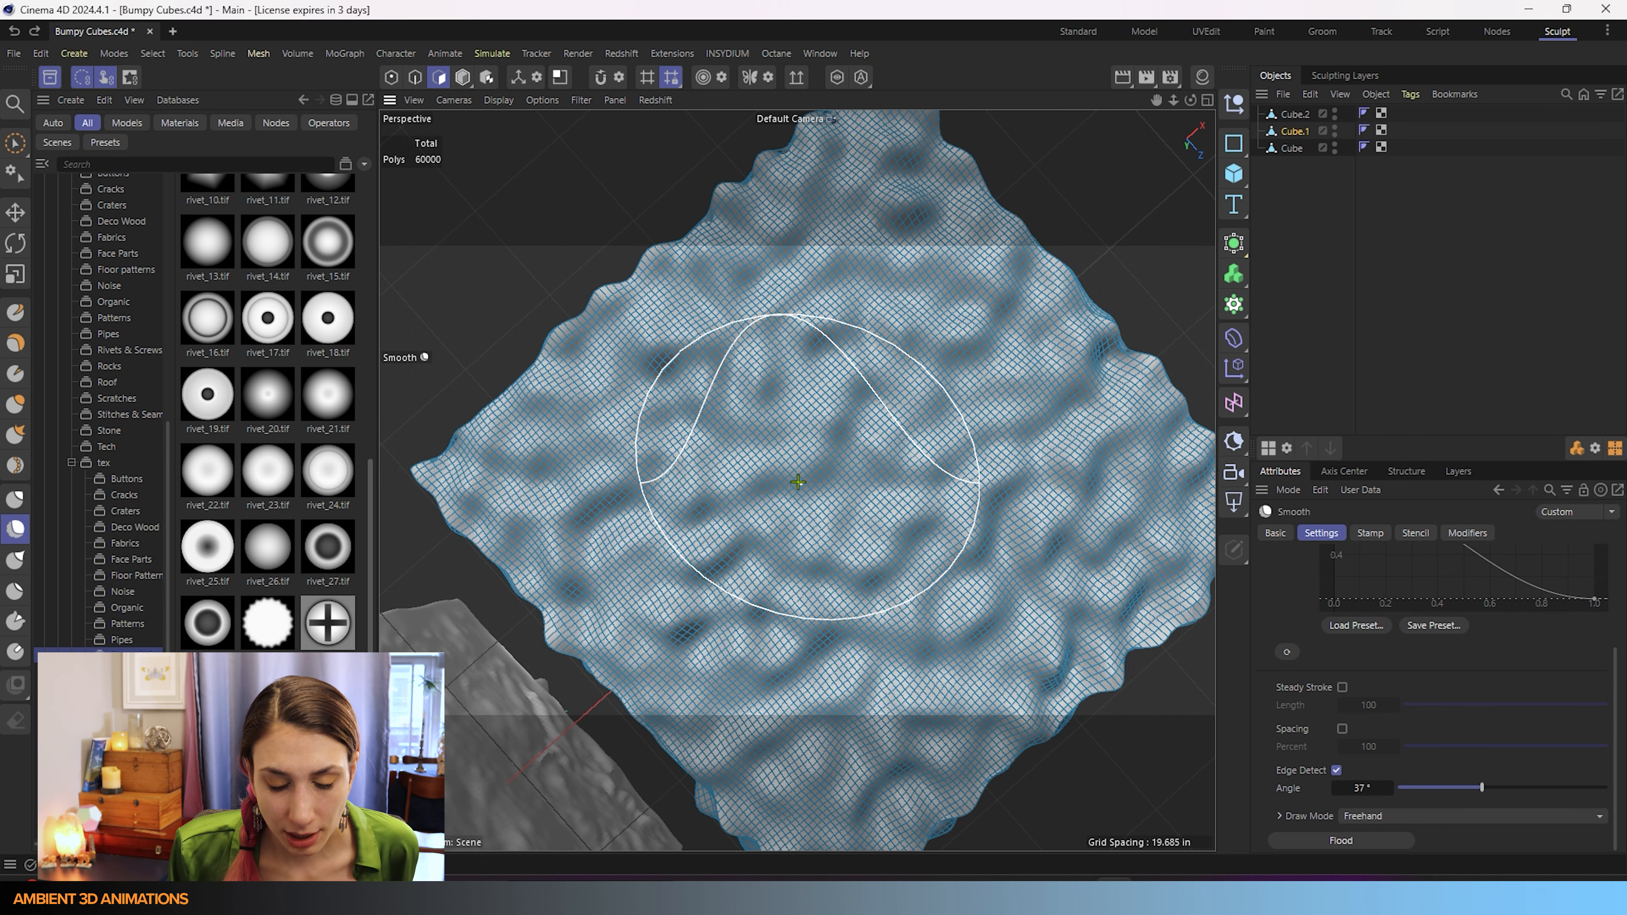
Step: Enlarge the Smooth brush until it covers most of Cube.1's face, and smooth the middle with one short stamp stroke
key("bracketright")
key("bracketright")
key("bracketright")
key("bracketright")
key("bracketright")
key("bracketright")
key("bracketright")
key("bracketright")
key("bracketright")
key("bracketright")
key("bracketright")
key("bracketright")
key("bracketright")
key("bracketright")
key("bracketright")
key("bracketright")
key("bracketright")
key("bracketright")
key("bracketright")
key("bracketright")
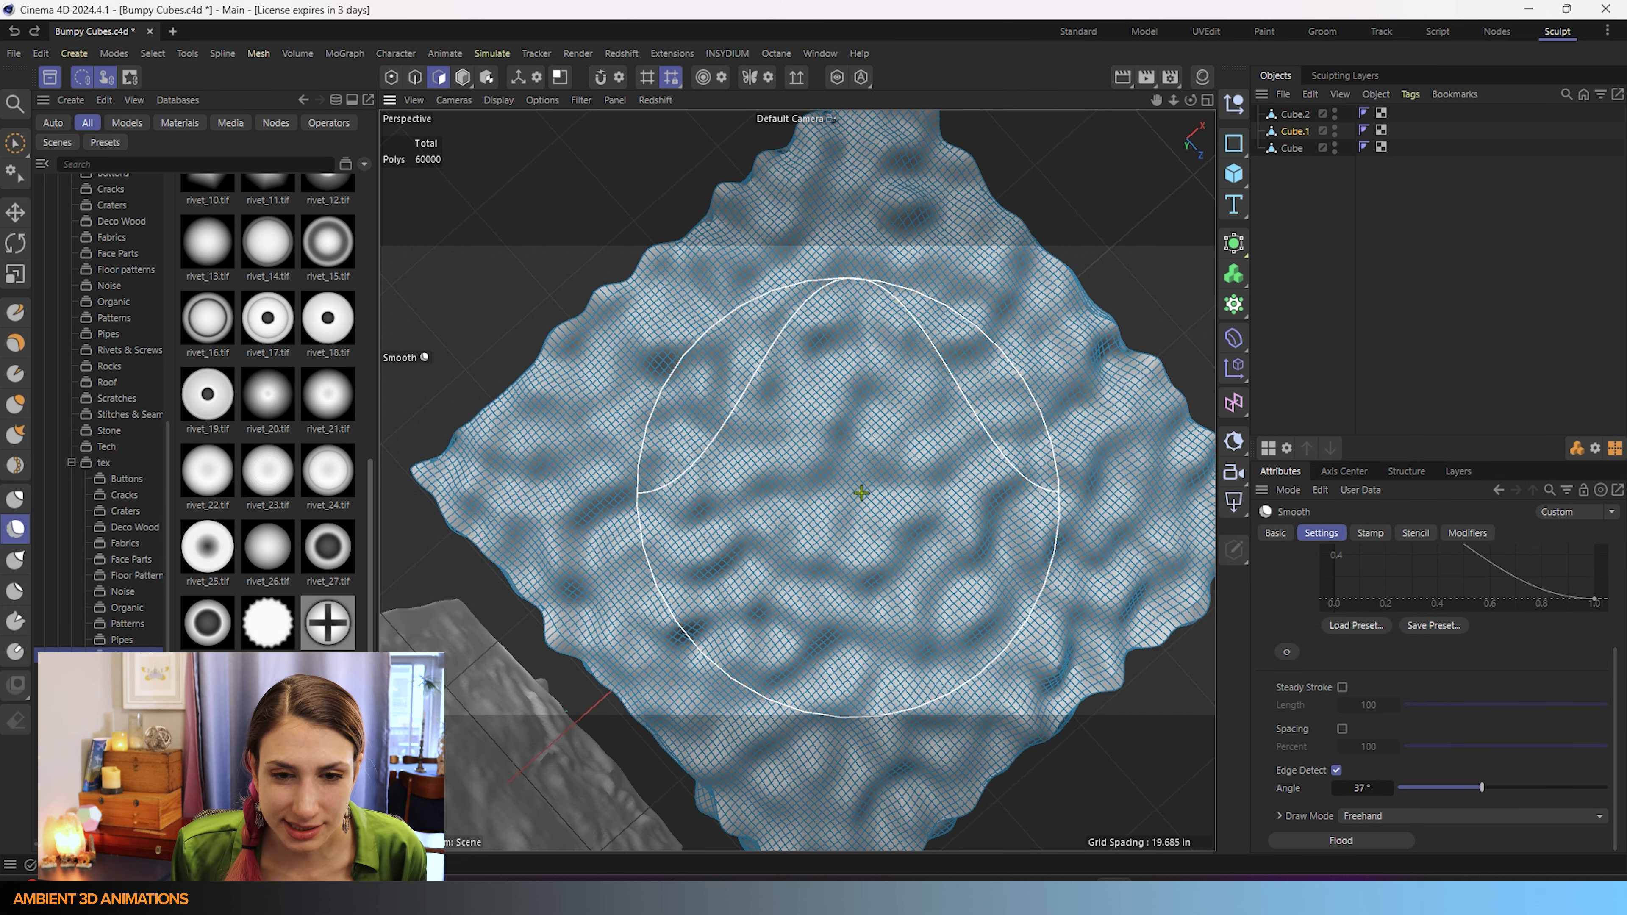
key("bracketright")
key("bracketright")
key("bracketright")
key("bracketright")
key("bracketright")
key("bracketright")
key("bracketright")
key("bracketright")
key("bracketright")
key("bracketright")
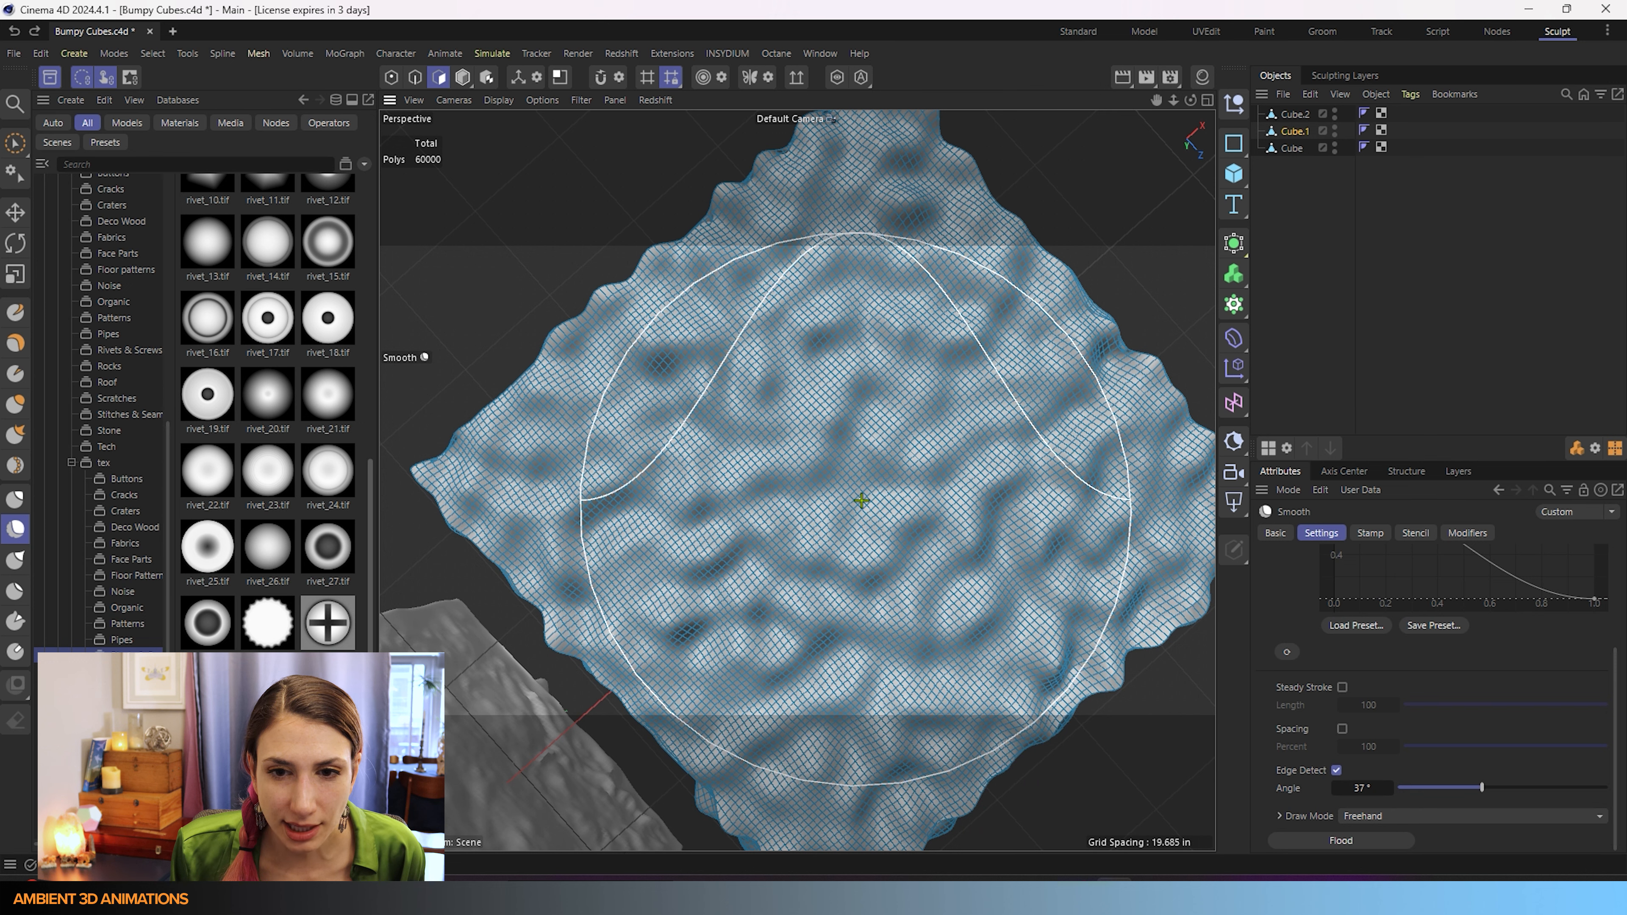
key("bracketright")
key("bracketright")
key("bracketright")
key("bracketright")
key("bracketright")
key("bracketright")
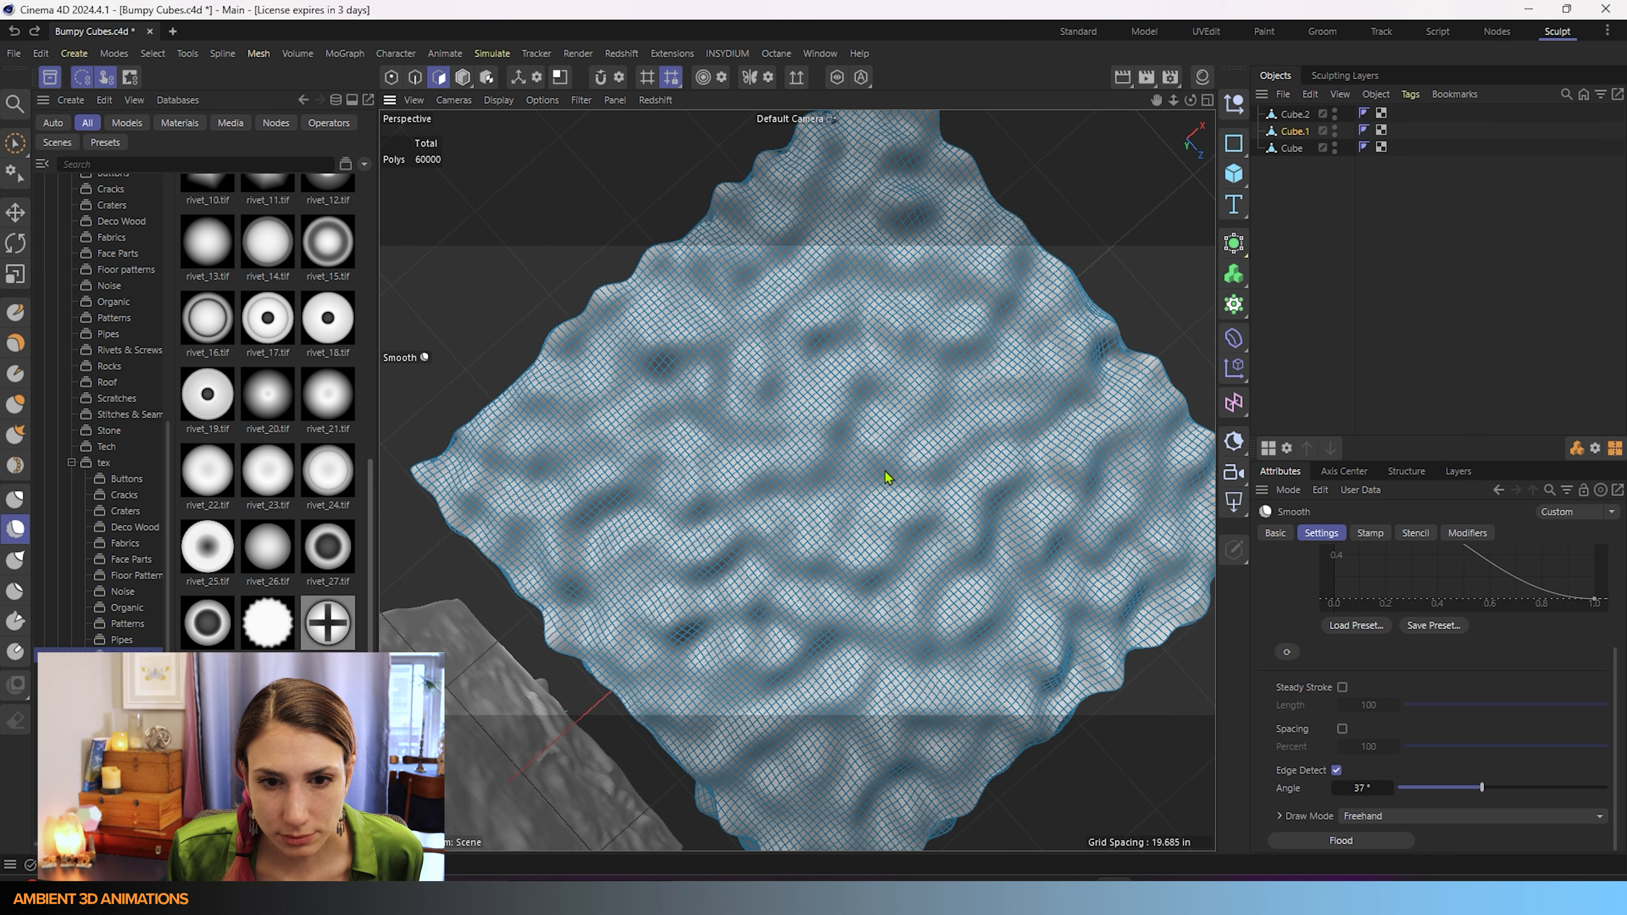
left_click_drag(885, 471, 897, 464)
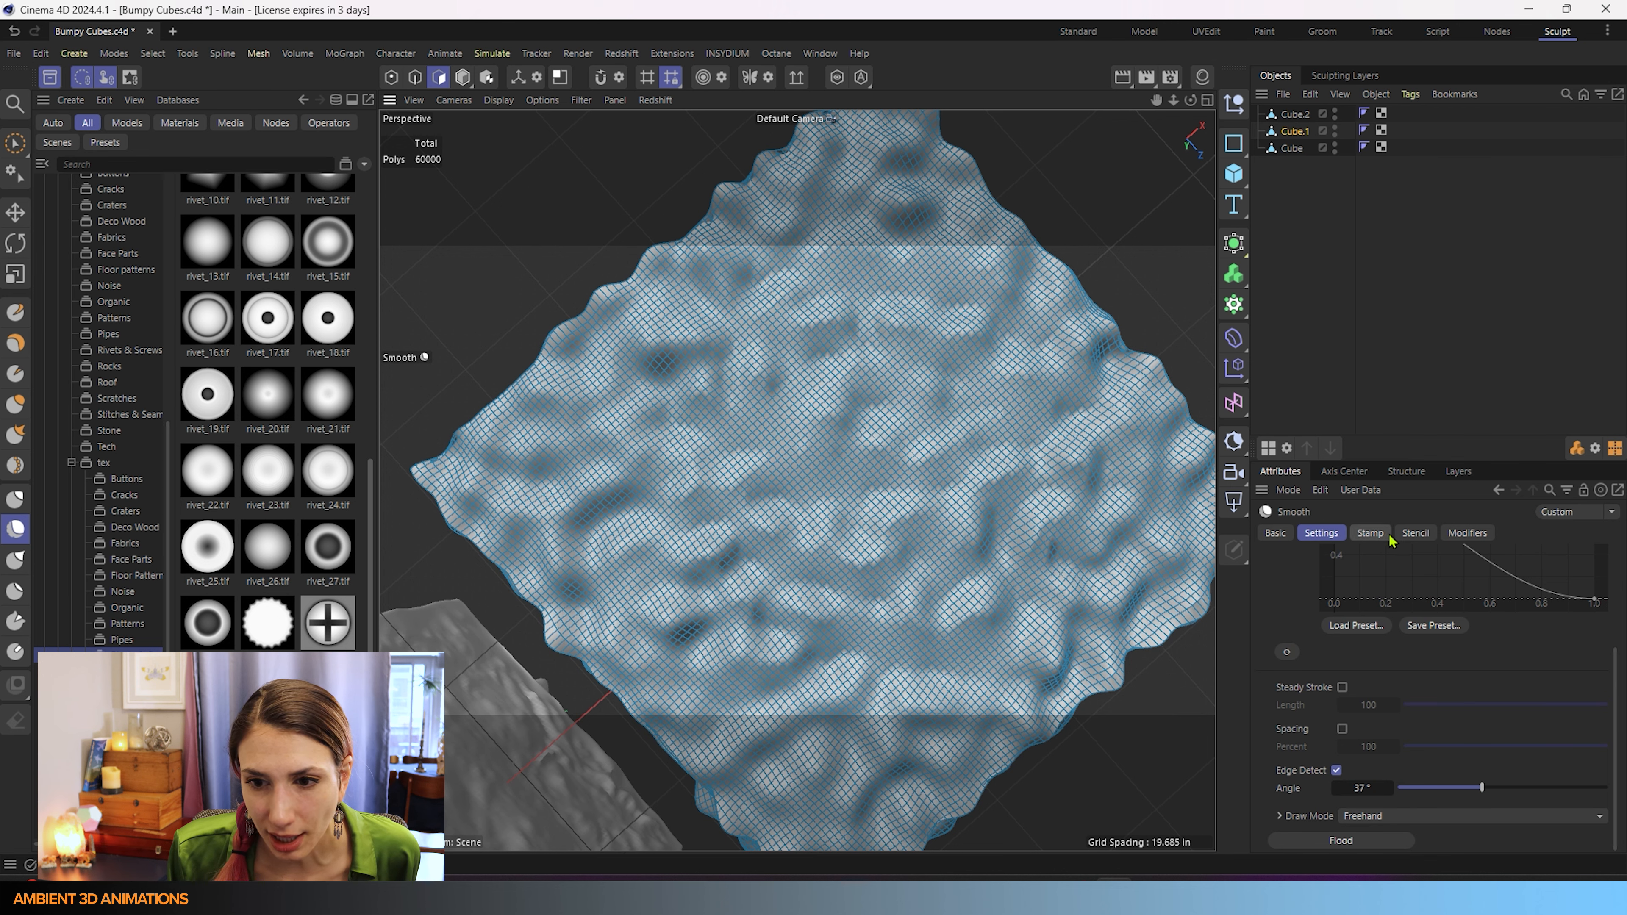
Step: Review the Smooth brush's stamp options and the preview of the hexagonal stamp image
left_click(1370, 533)
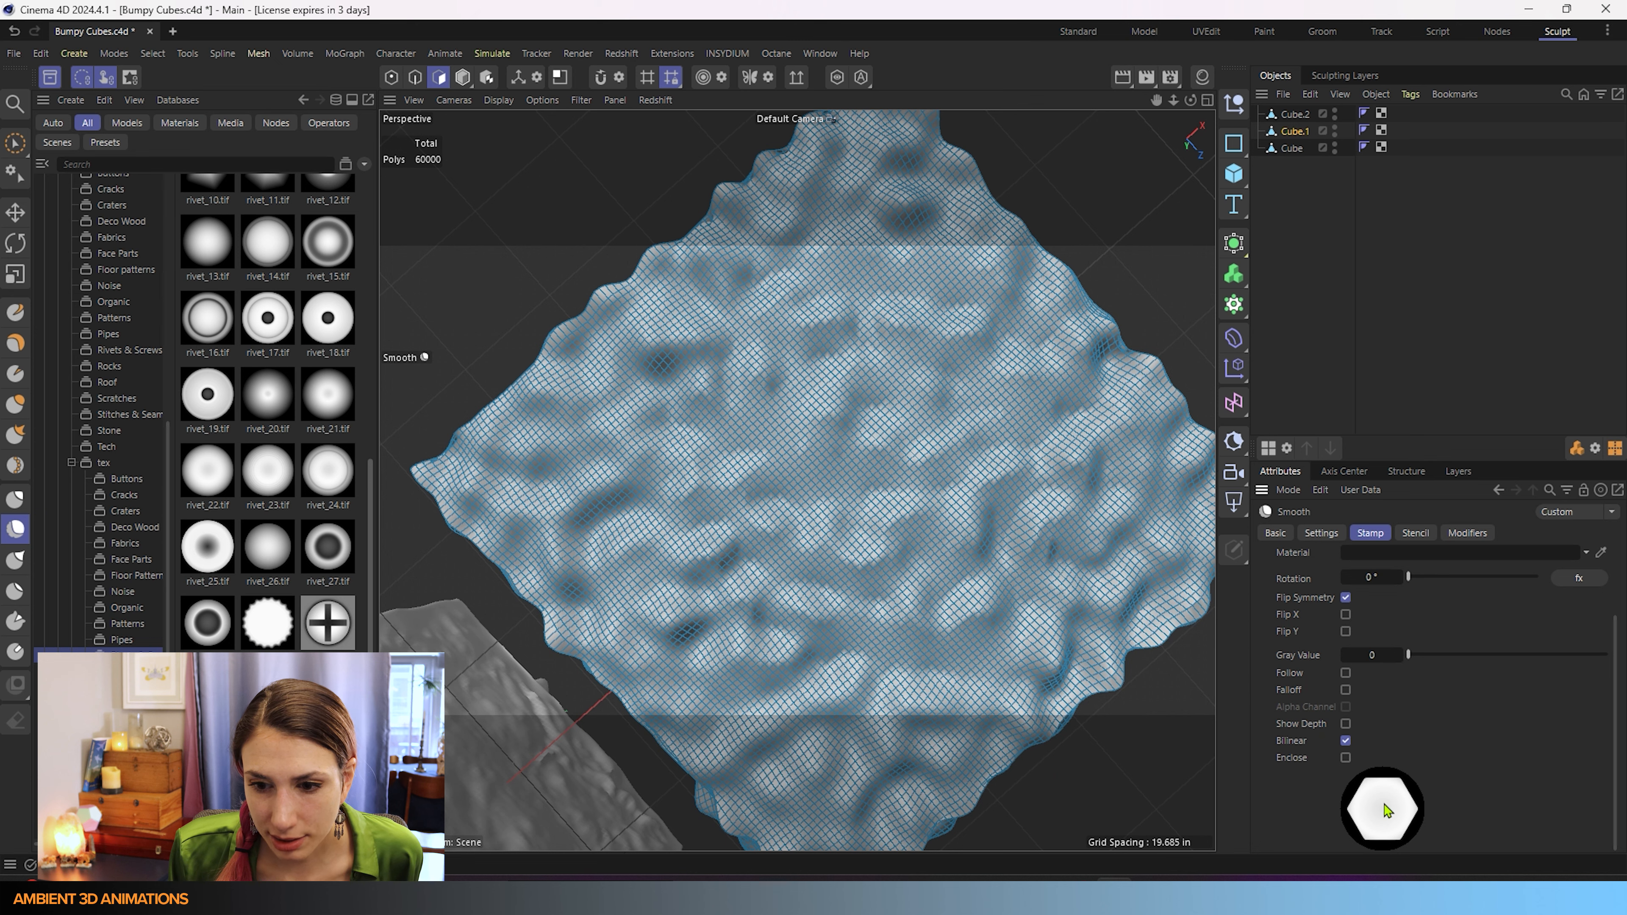
scroll(1340, 684, "up", 3)
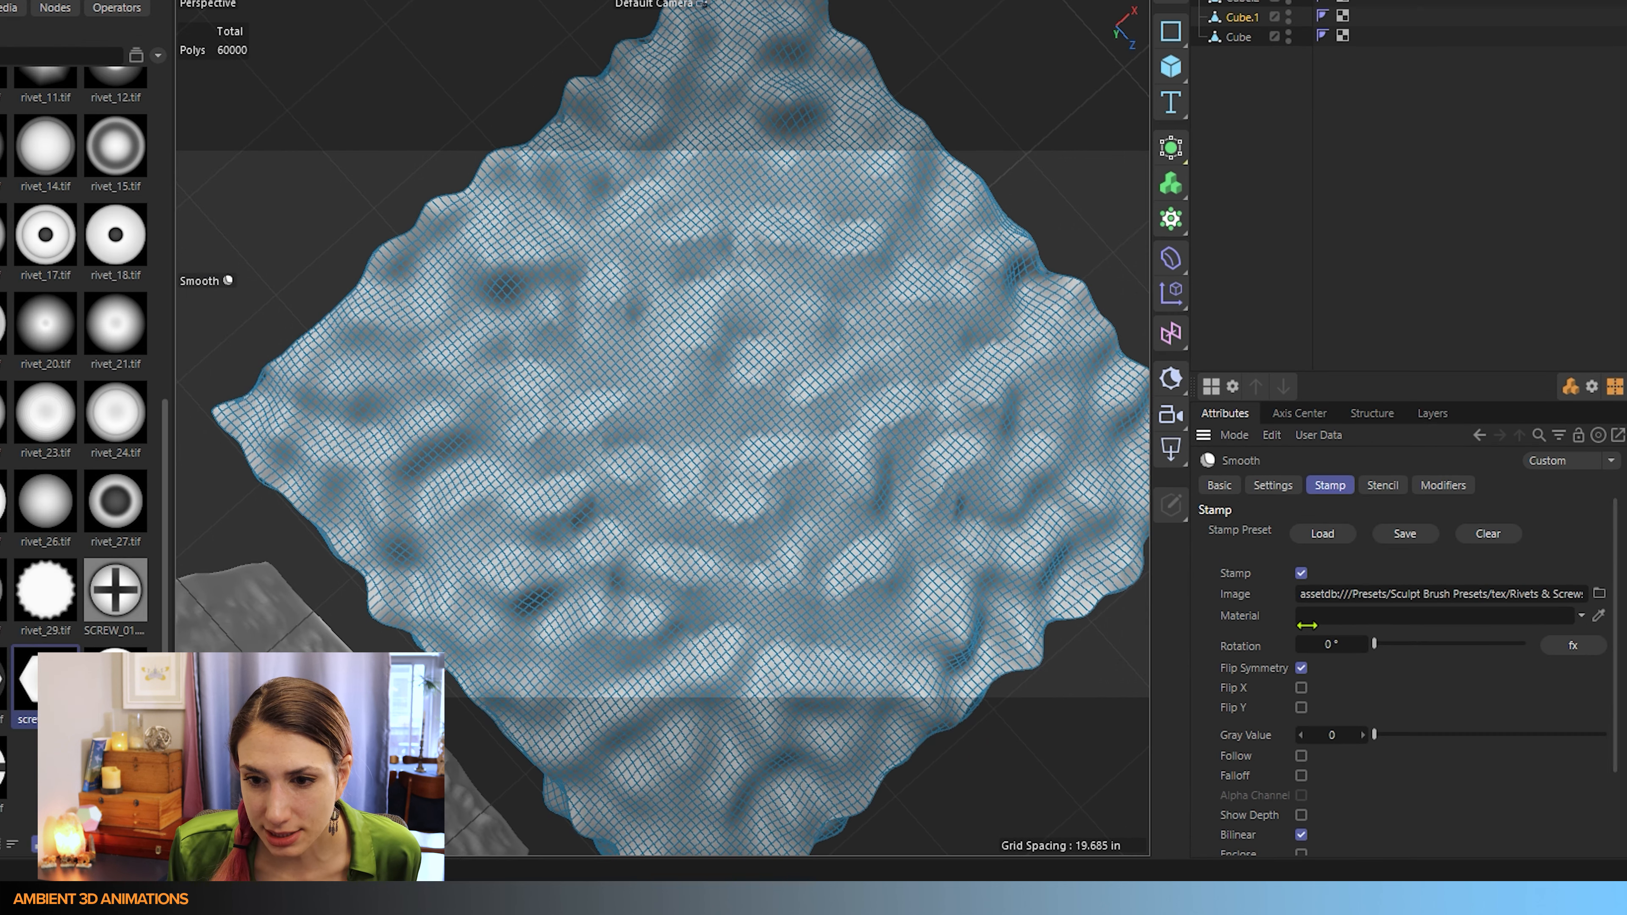
scroll(1350, 708, "down", 3)
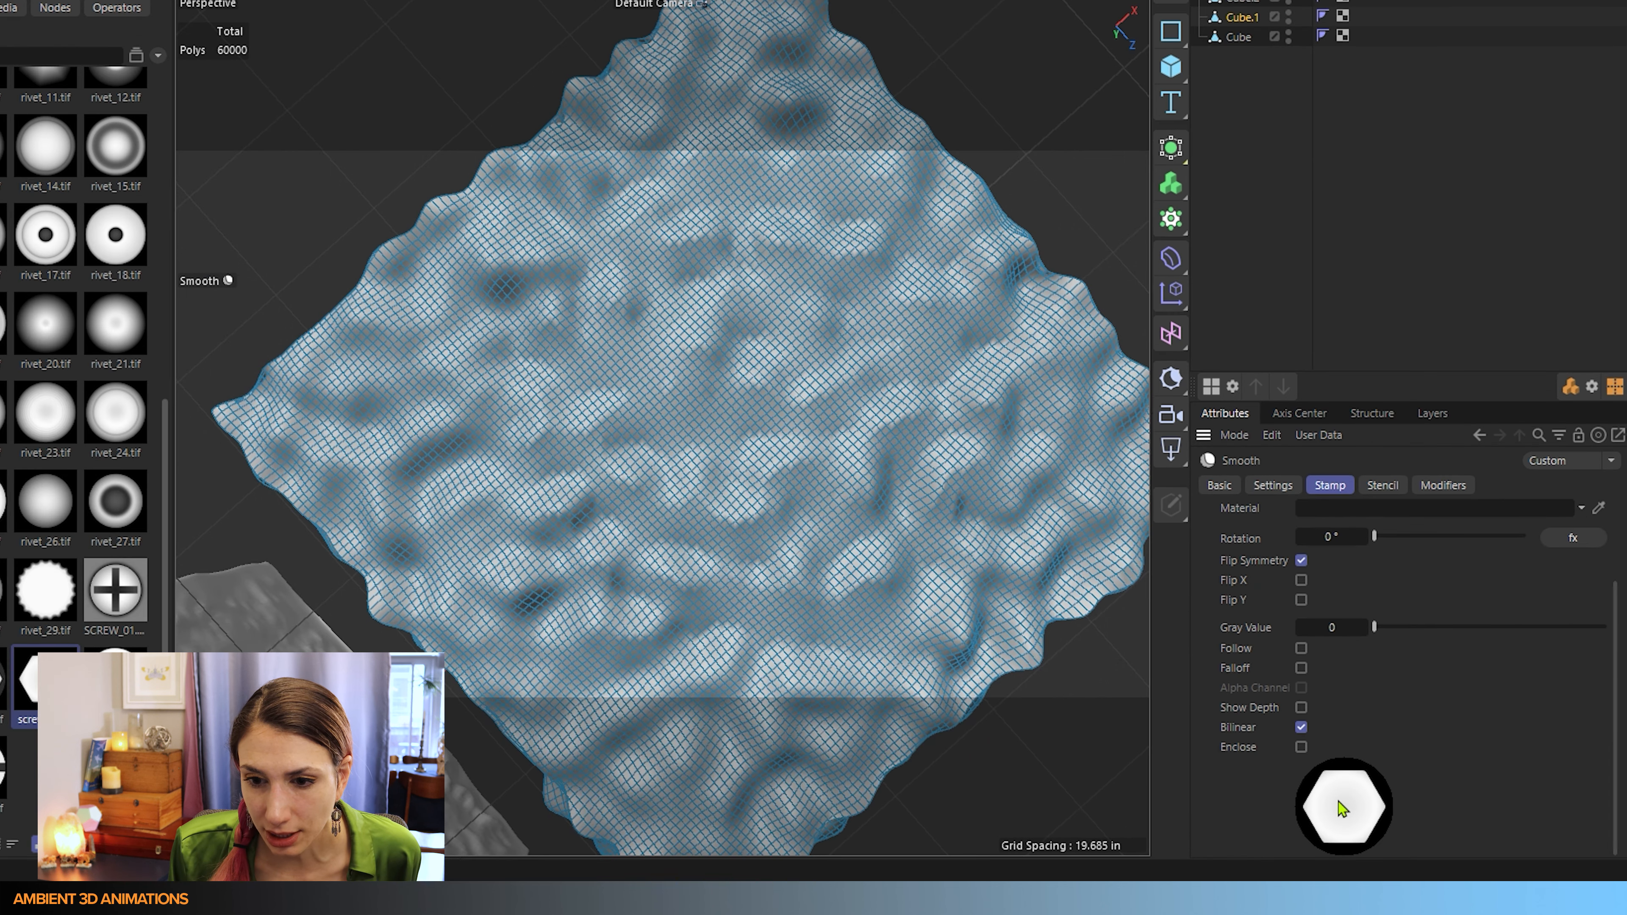
scroll(1344, 809, "up", 3)
scroll(1415, 680, "down", 3)
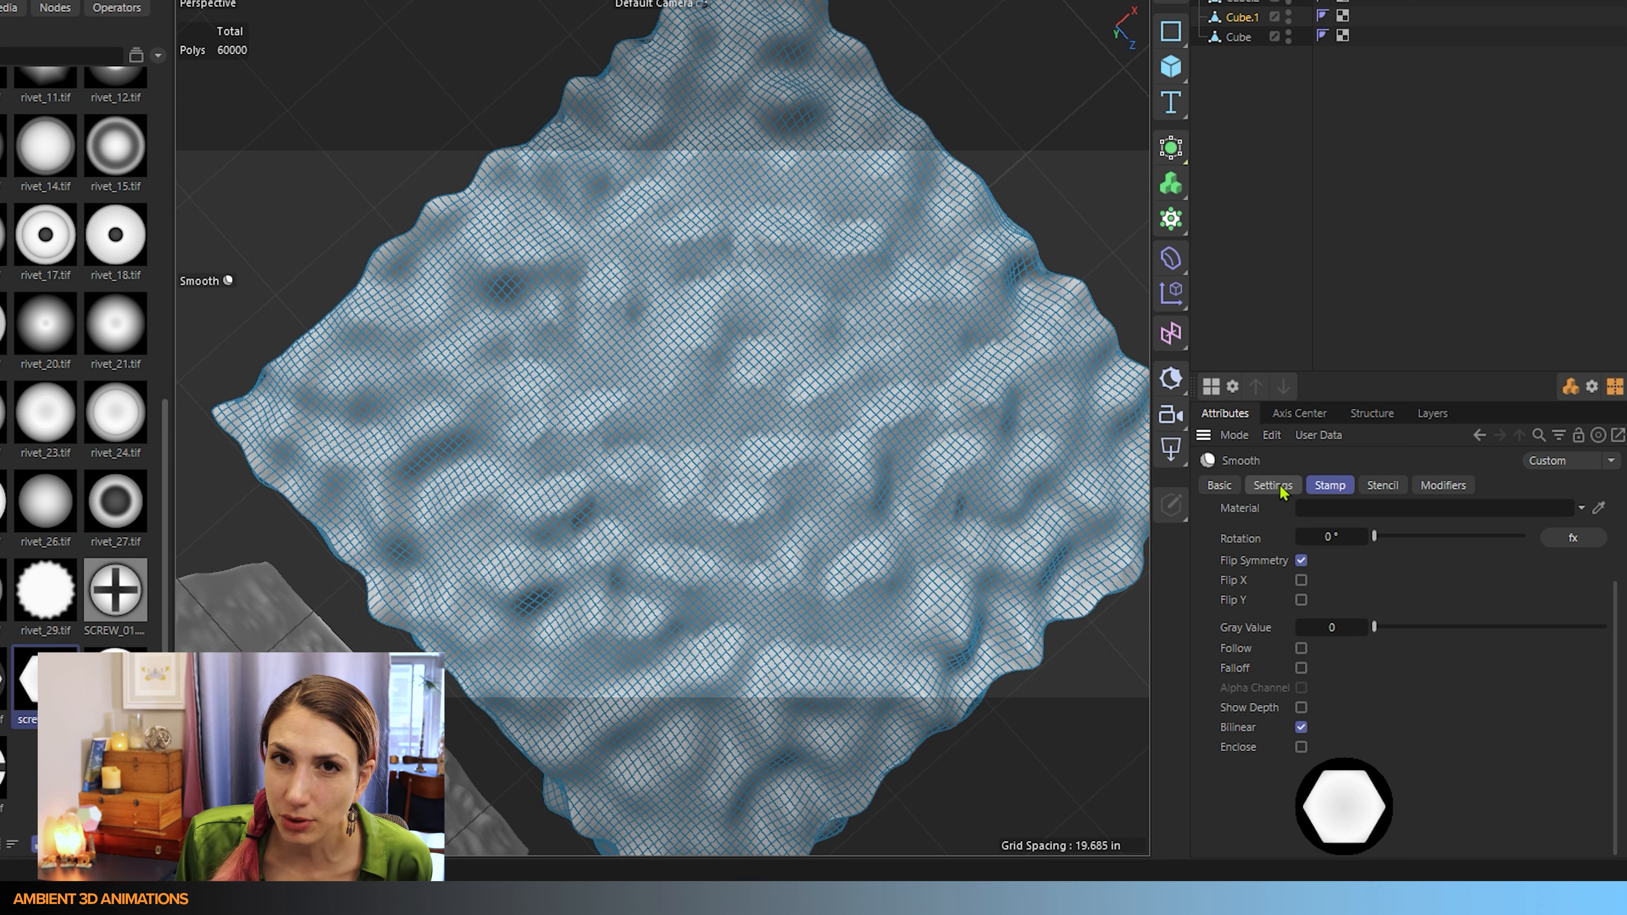
Step: Turn on Falloff for the Smooth brush's hexagonal stamp and compare it with the falloff curve in the brush settings
left_click(1269, 490)
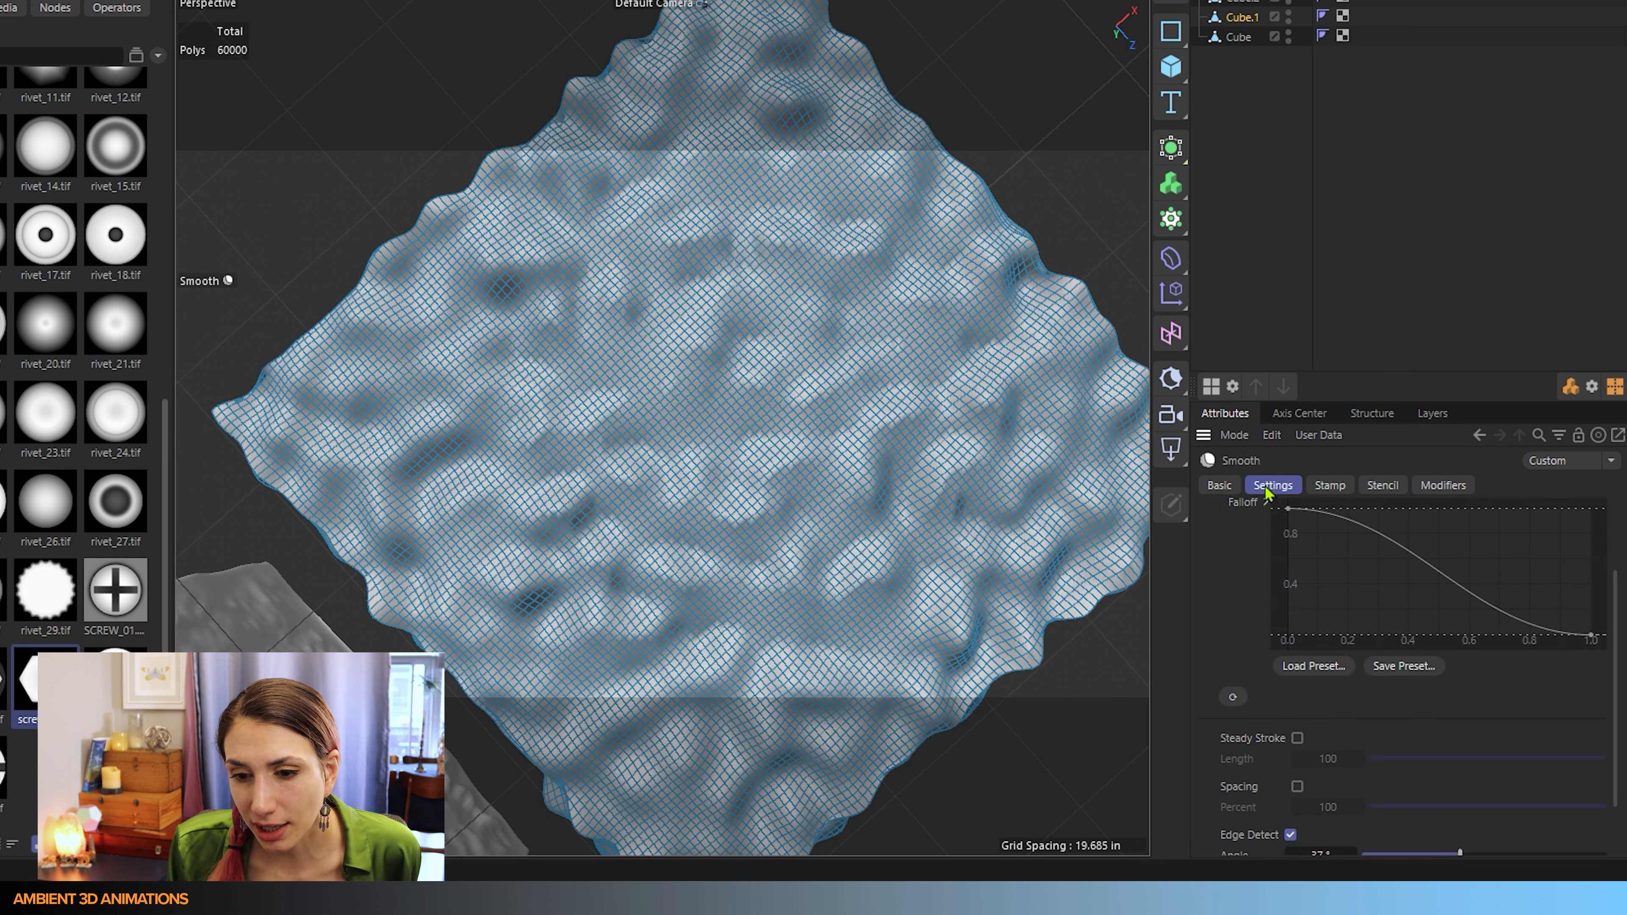
left_click(1330, 485)
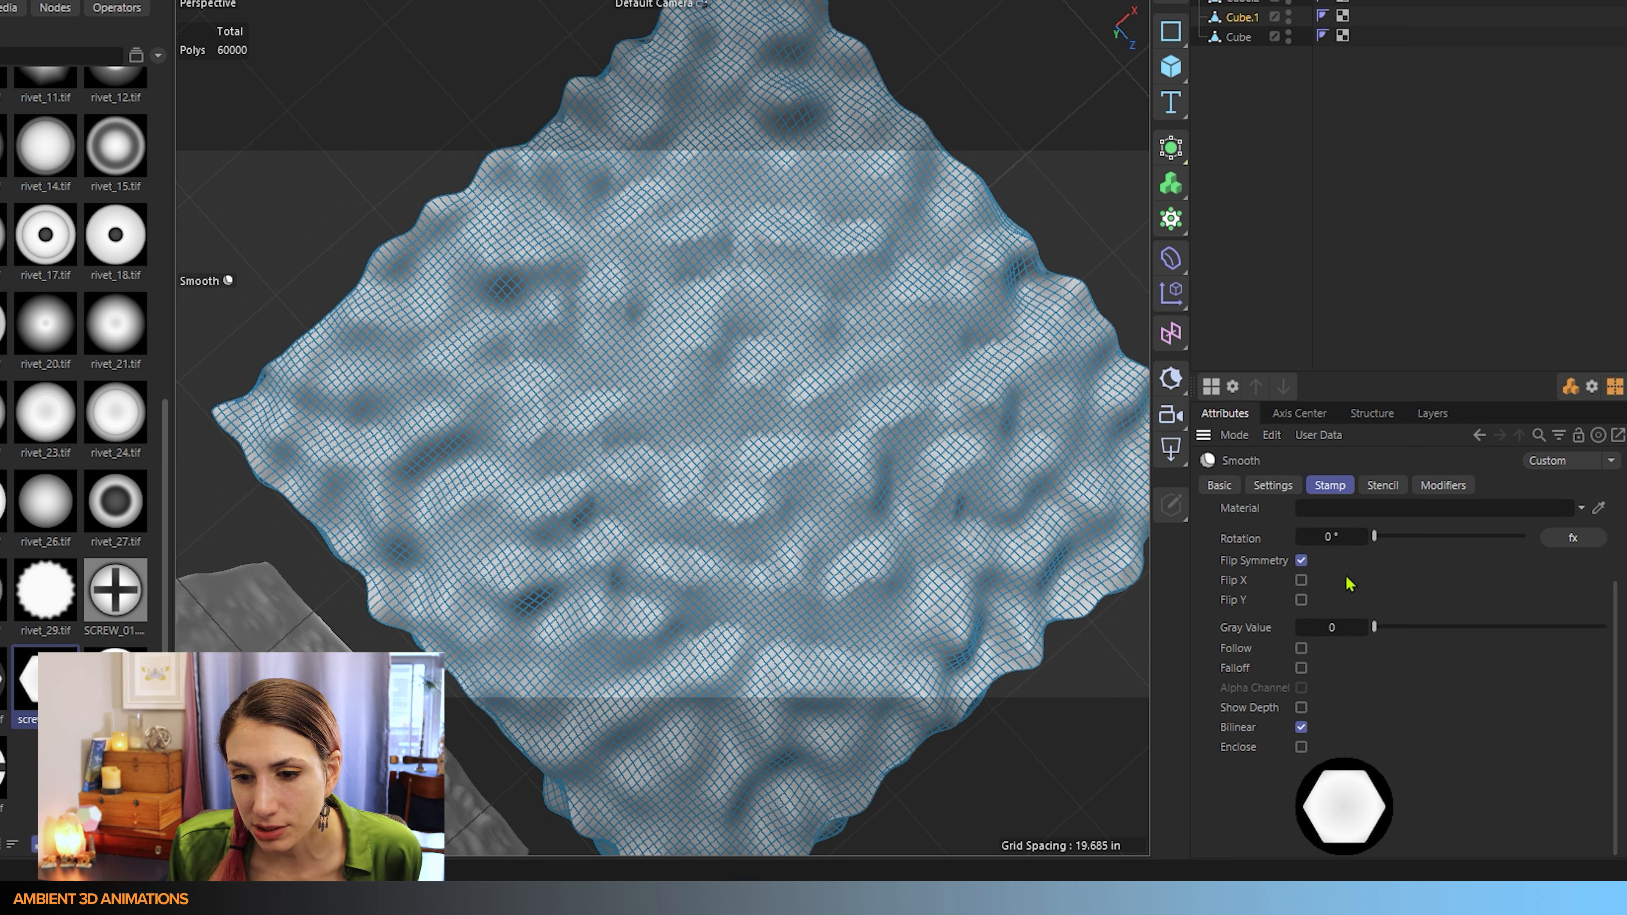
left_click(1301, 669)
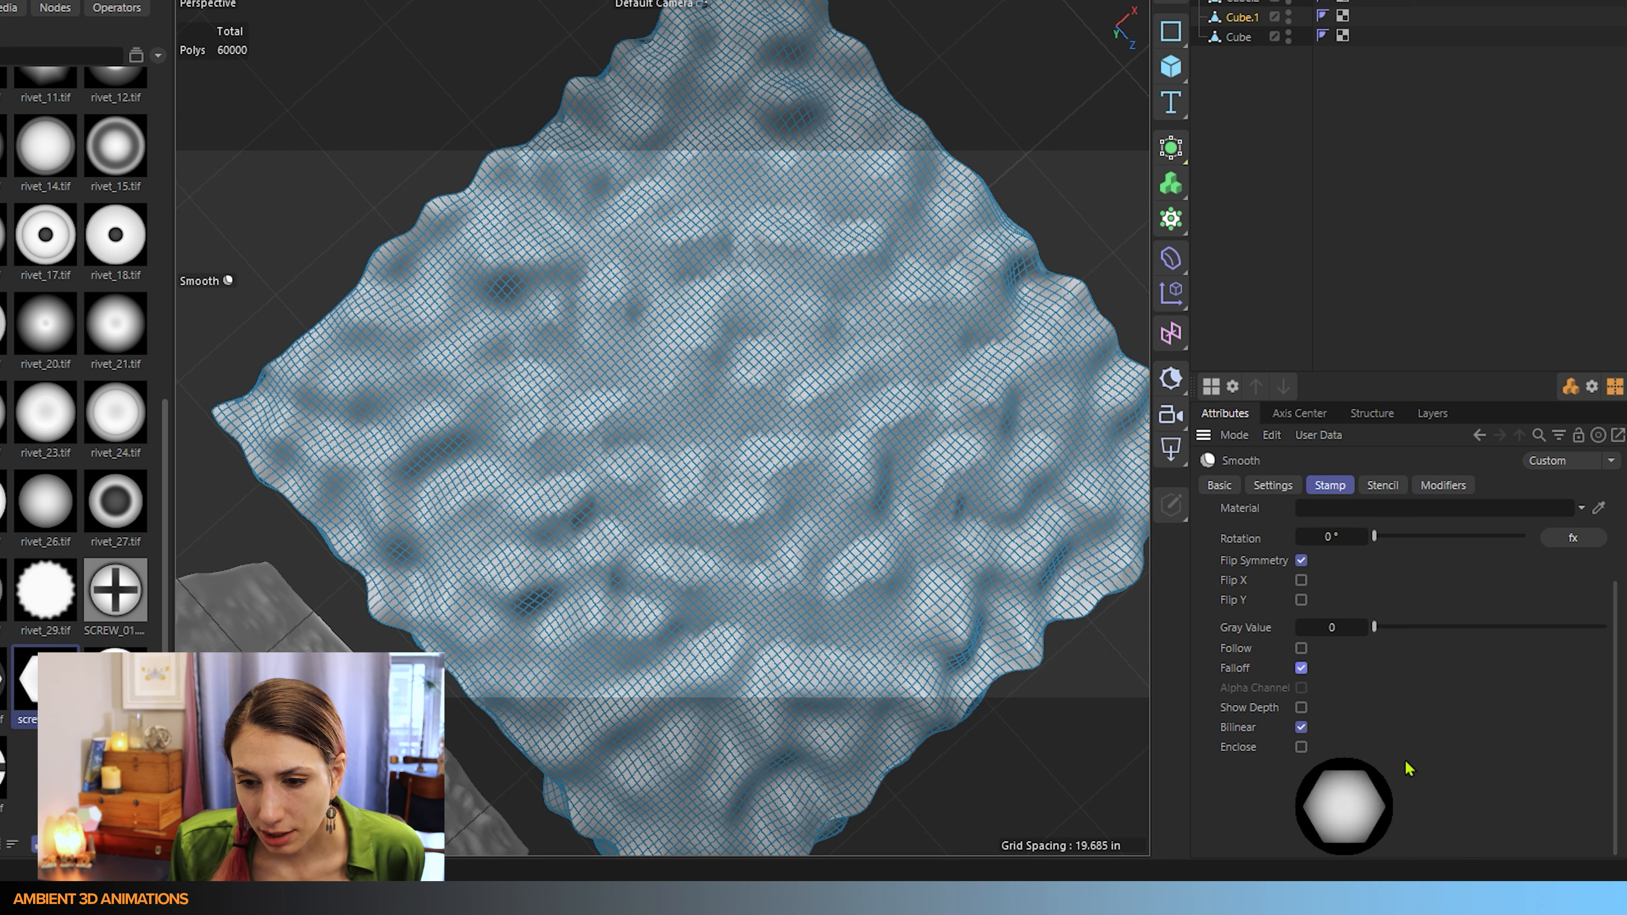
left_click(1219, 485)
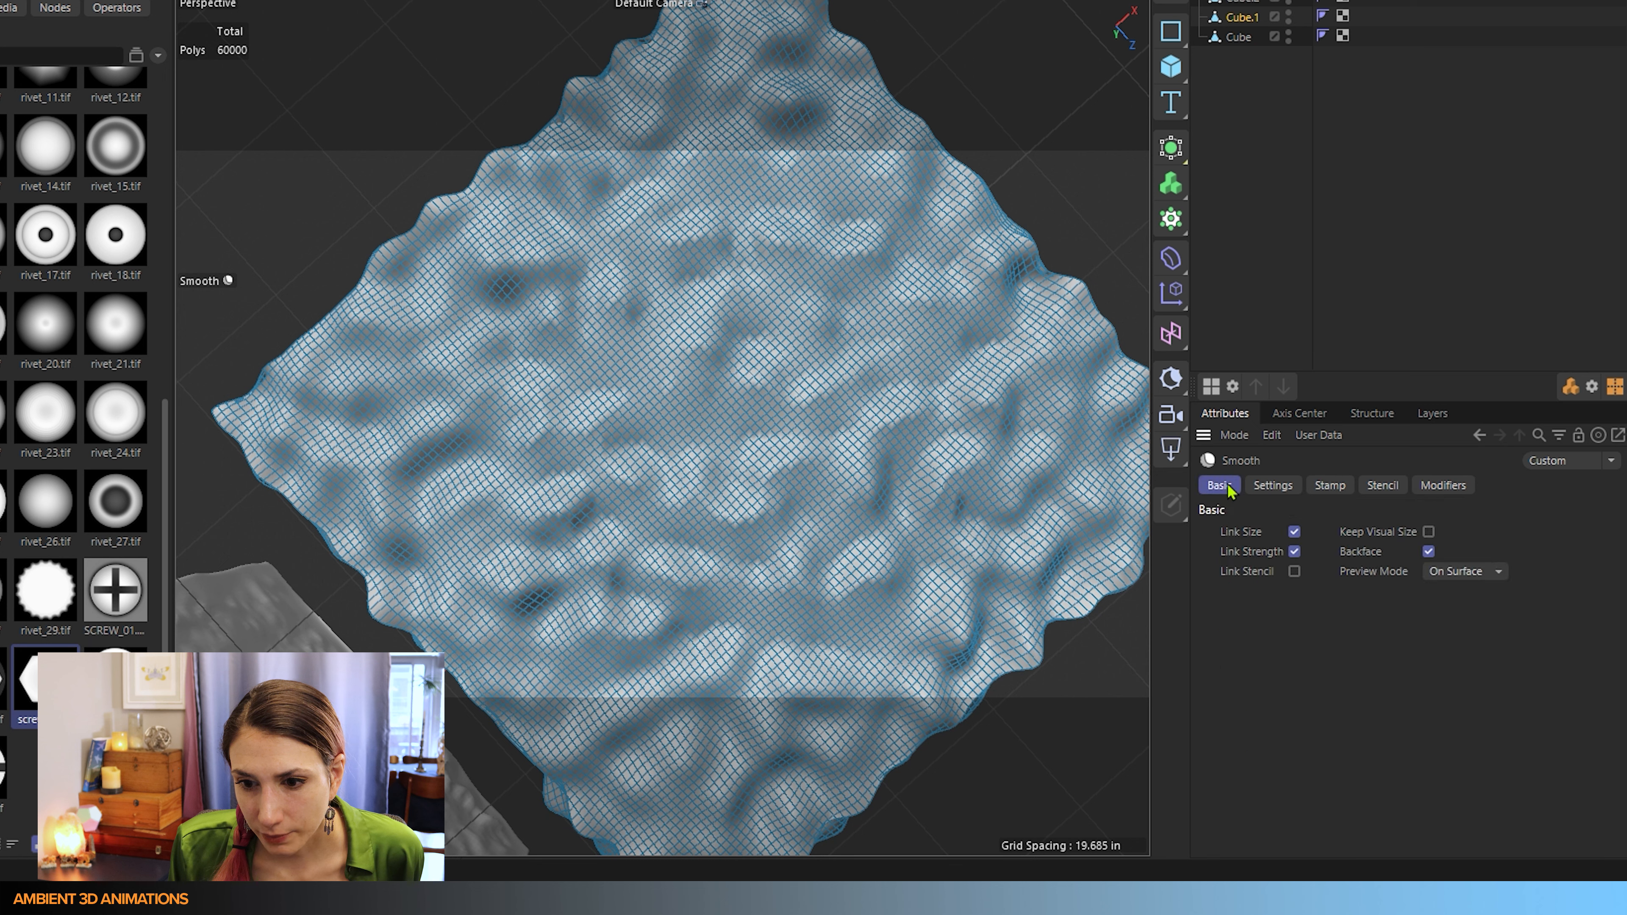
left_click(1275, 488)
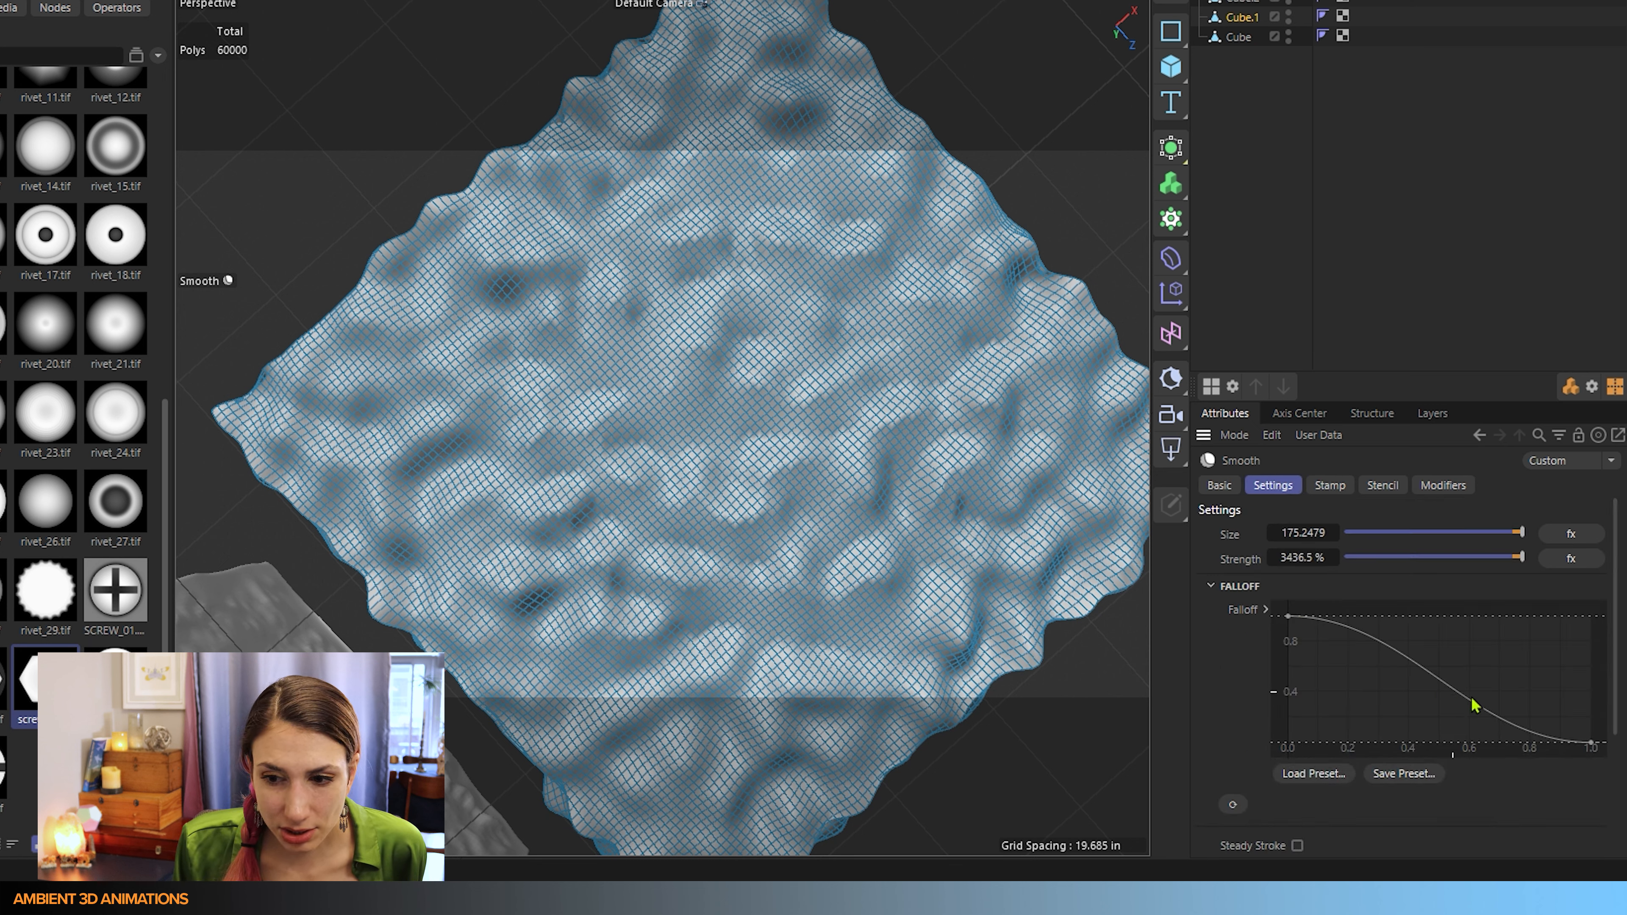
left_click(1331, 490)
scroll(1347, 810, "down", 3)
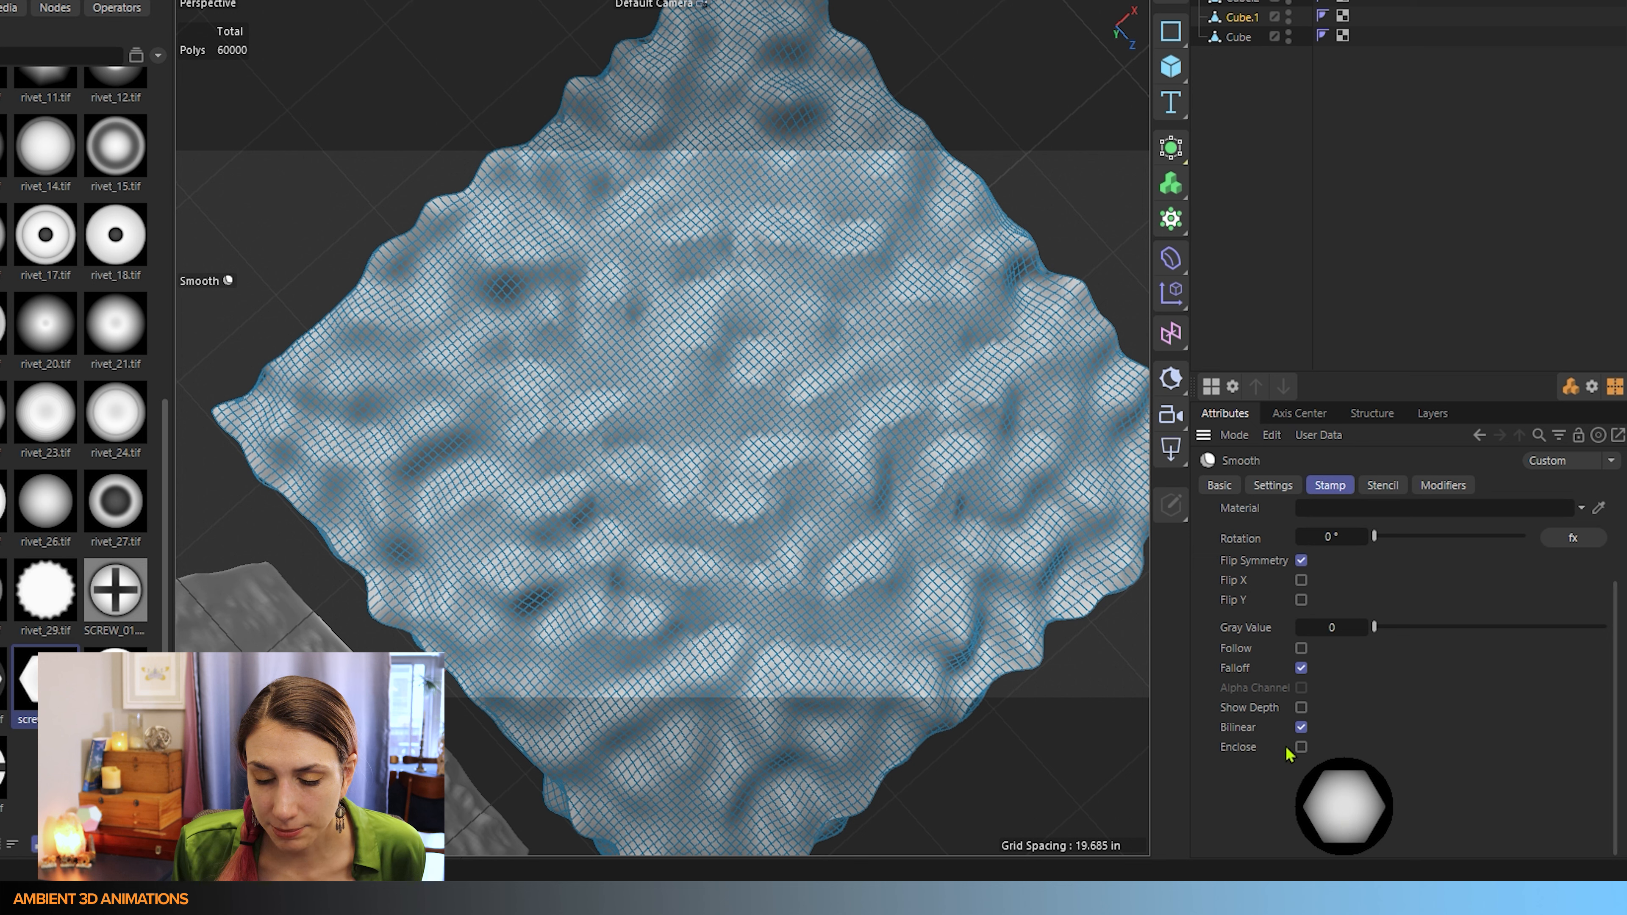
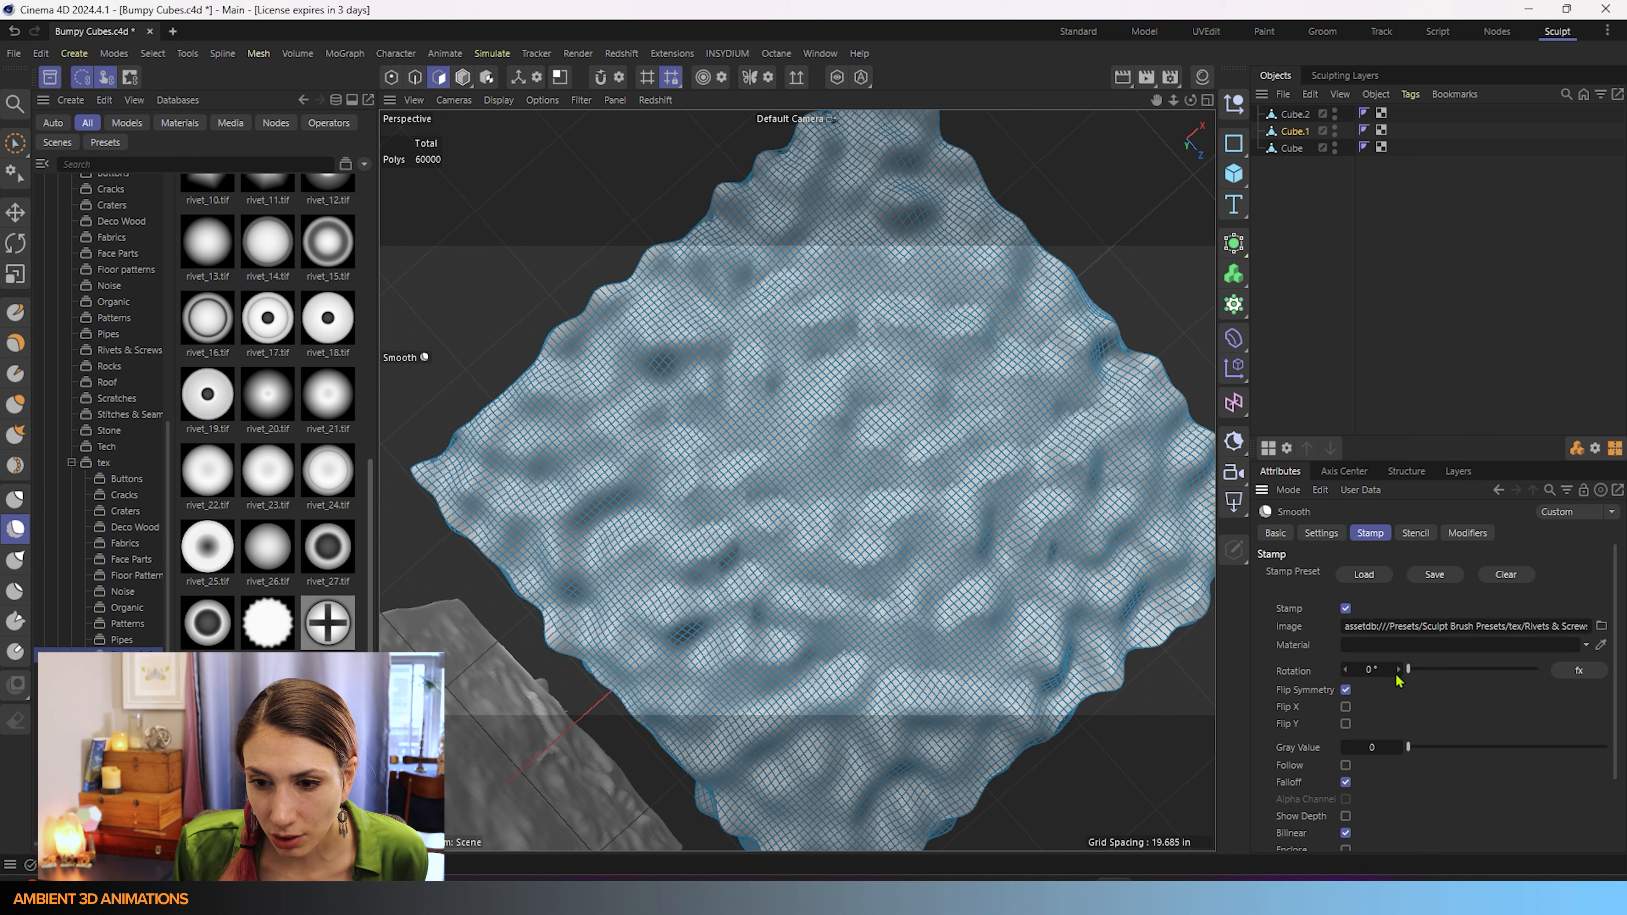
Step: Rotate the hexagonal stamp image to 182°, then reduce the rotation to 99° and fine-tune it to 101°
scroll(1412, 705, "down", 2)
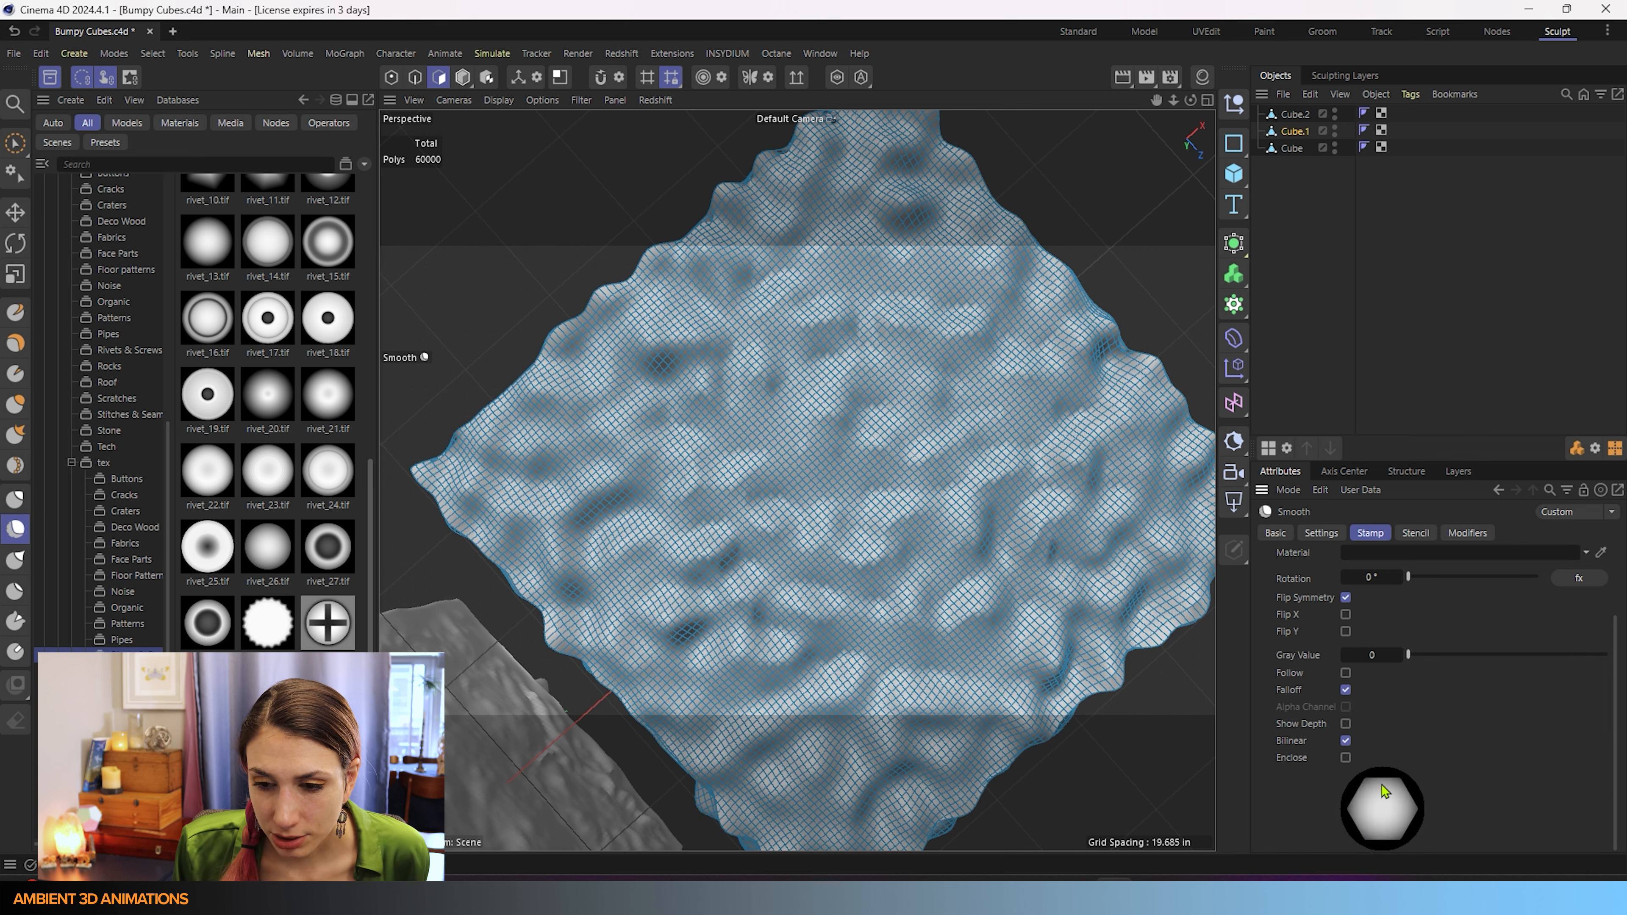
scroll(1466, 777, "up", 2)
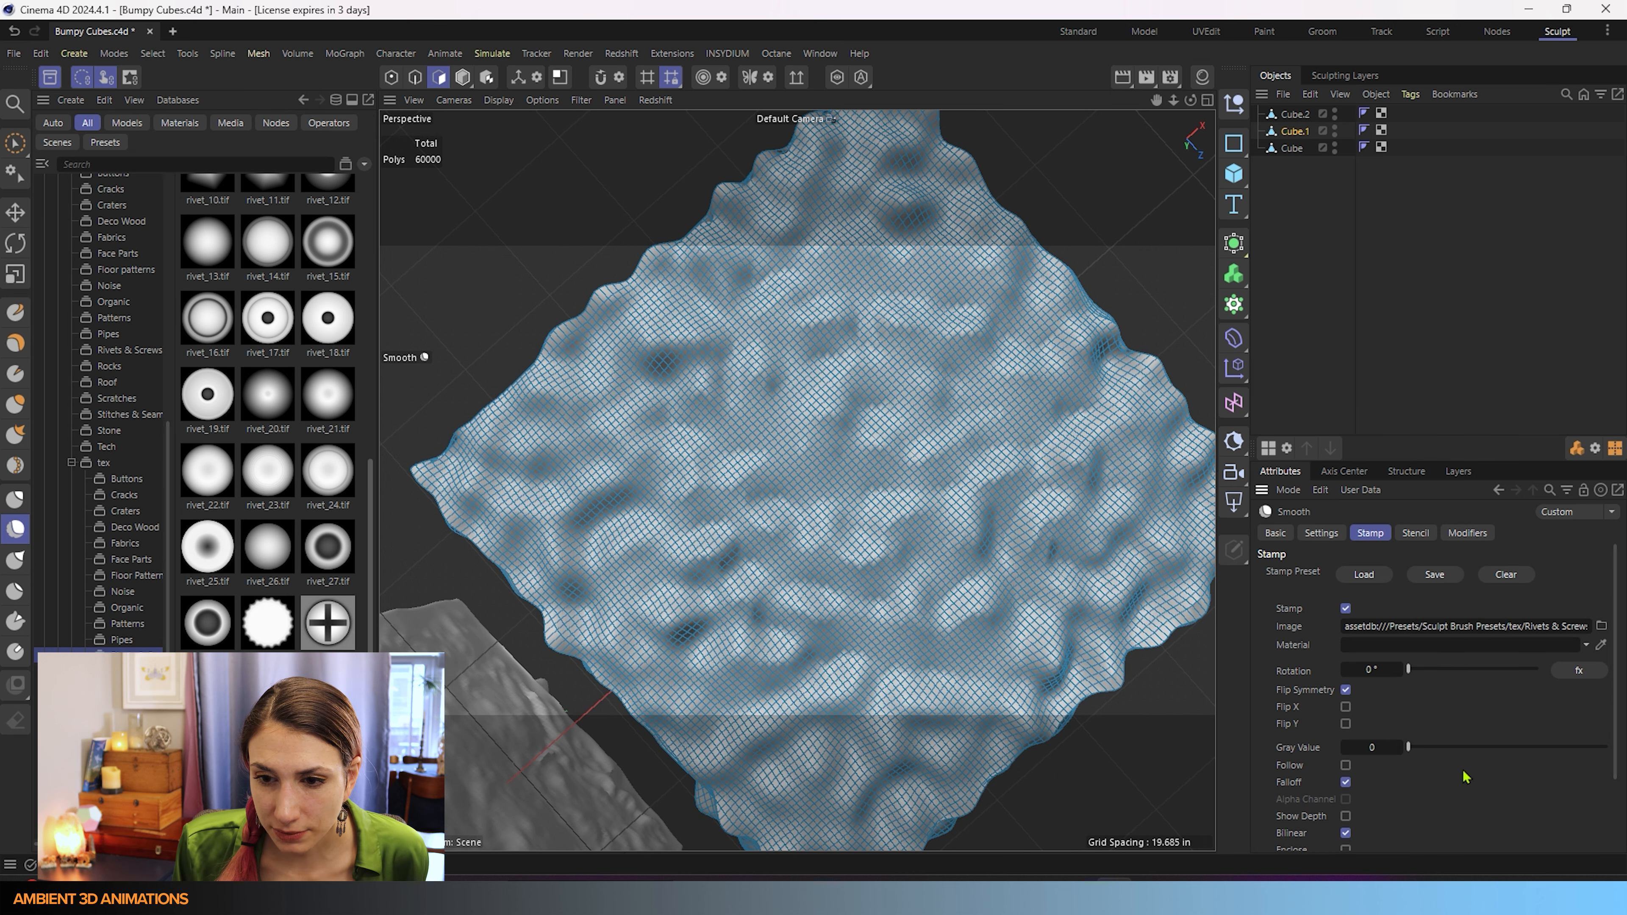
left_click_drag(1422, 673, 1479, 678)
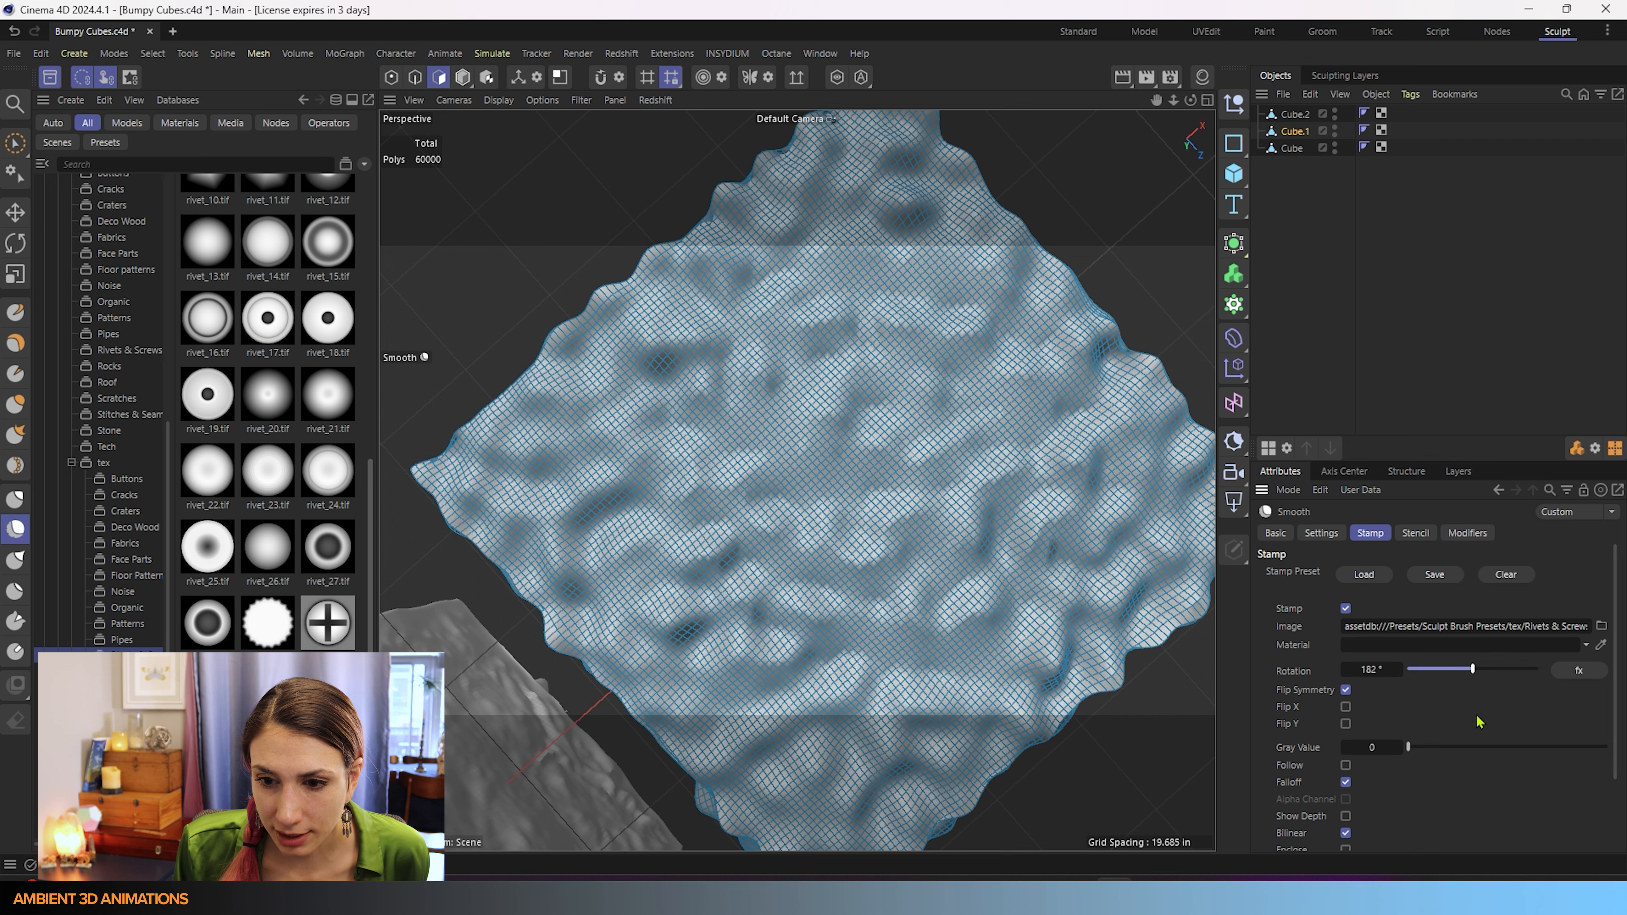
scroll(1477, 723, "down", 2)
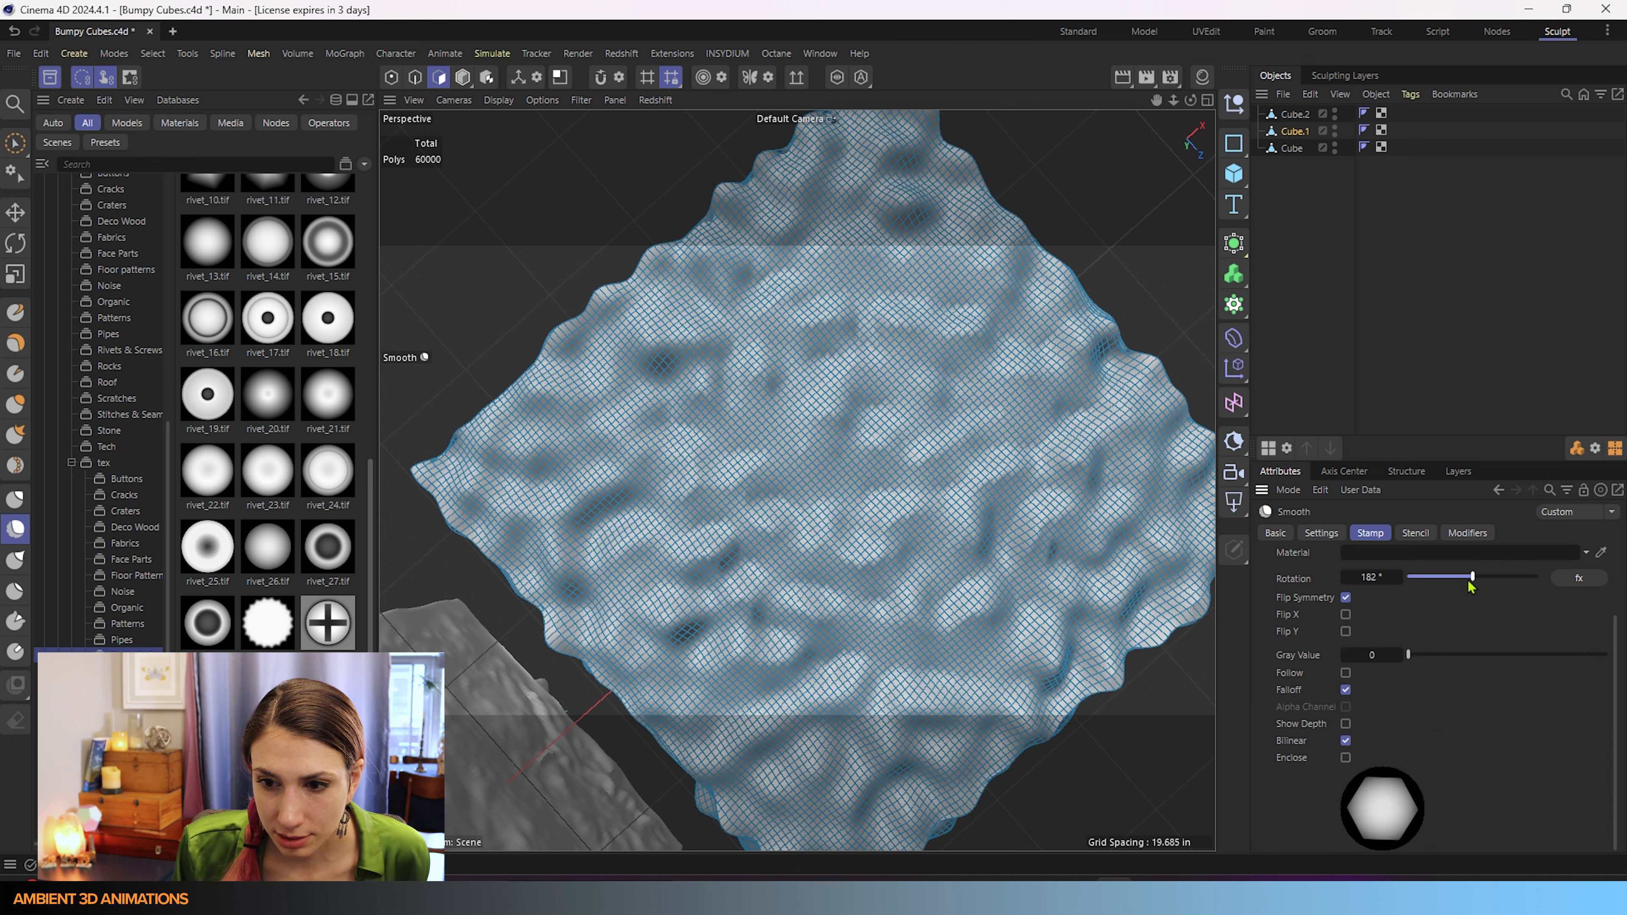
left_click_drag(1470, 582, 1444, 581)
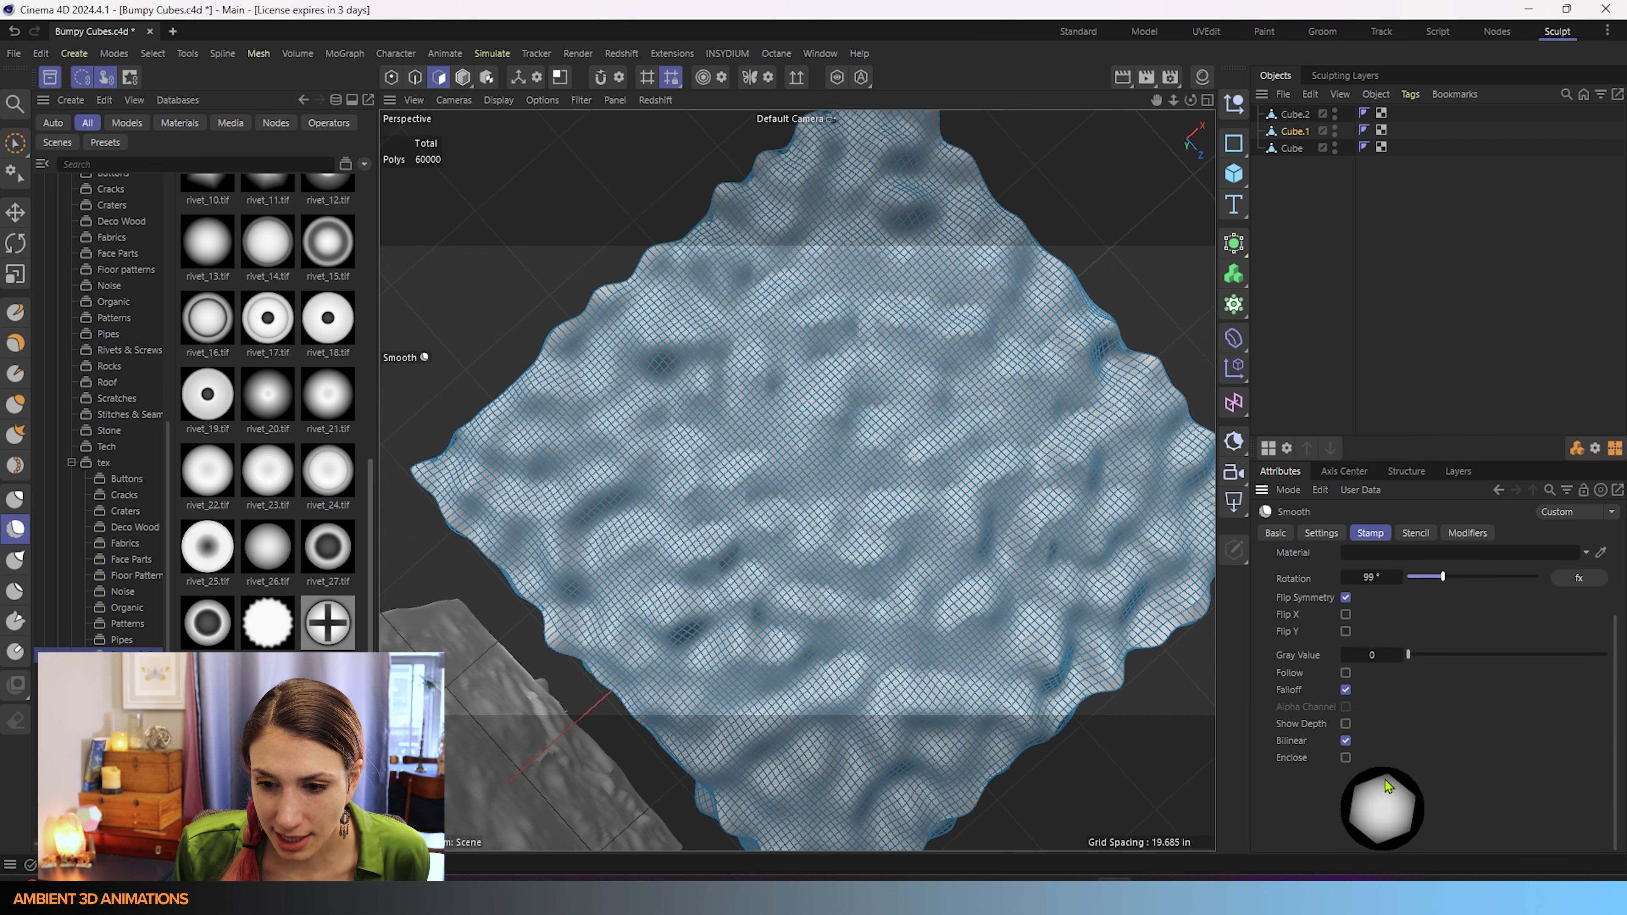
mouse_move(1442, 580)
left_mouse_down()
mouse_move(1424, 585)
mouse_move(1521, 580)
mouse_move(1435, 590)
left_mouse_up()
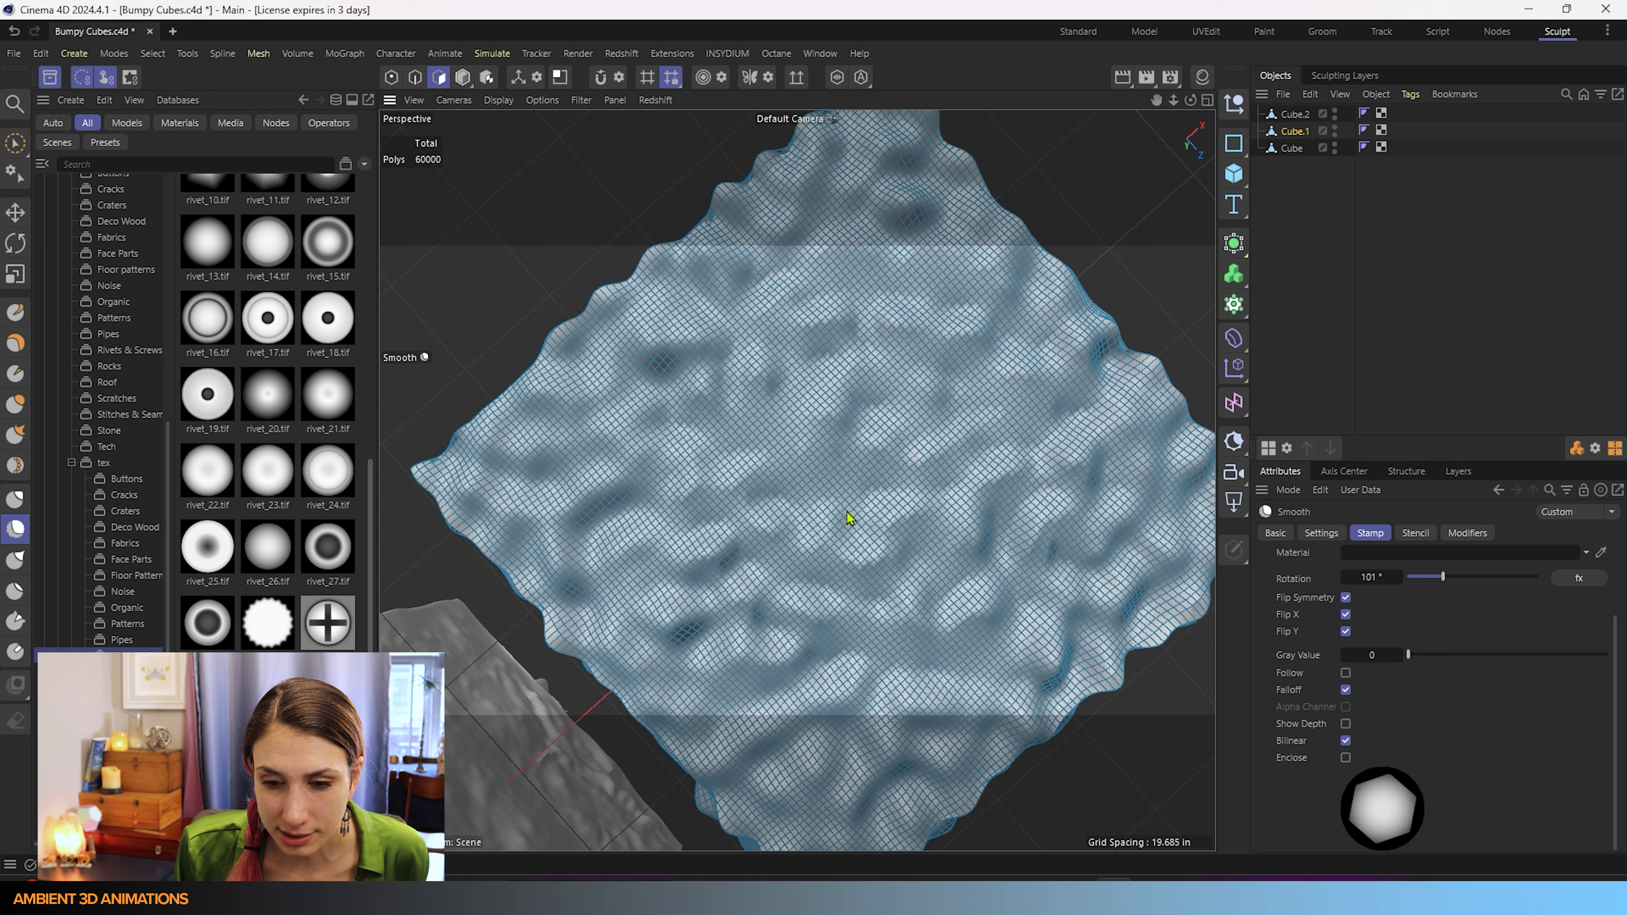
Step: Turn Flip X and Flip Y off and on again with the stamp rotation at 0°, then set the rotation to 157°
left_click(1345, 614)
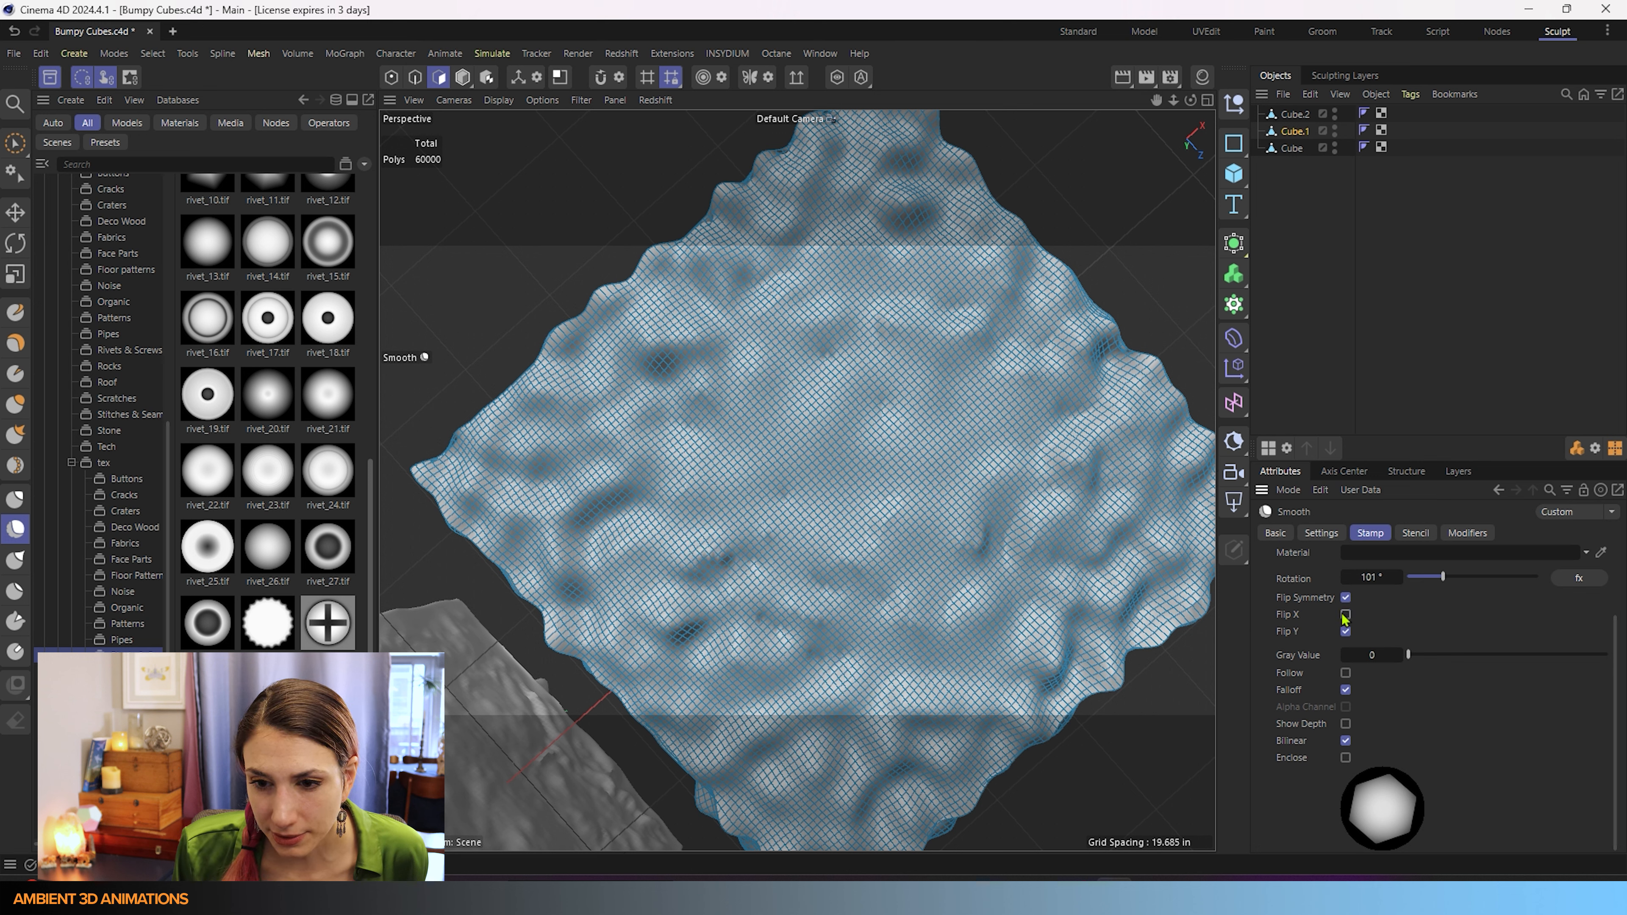
left_click(1345, 632)
left_click_drag(1443, 577, 1407, 577)
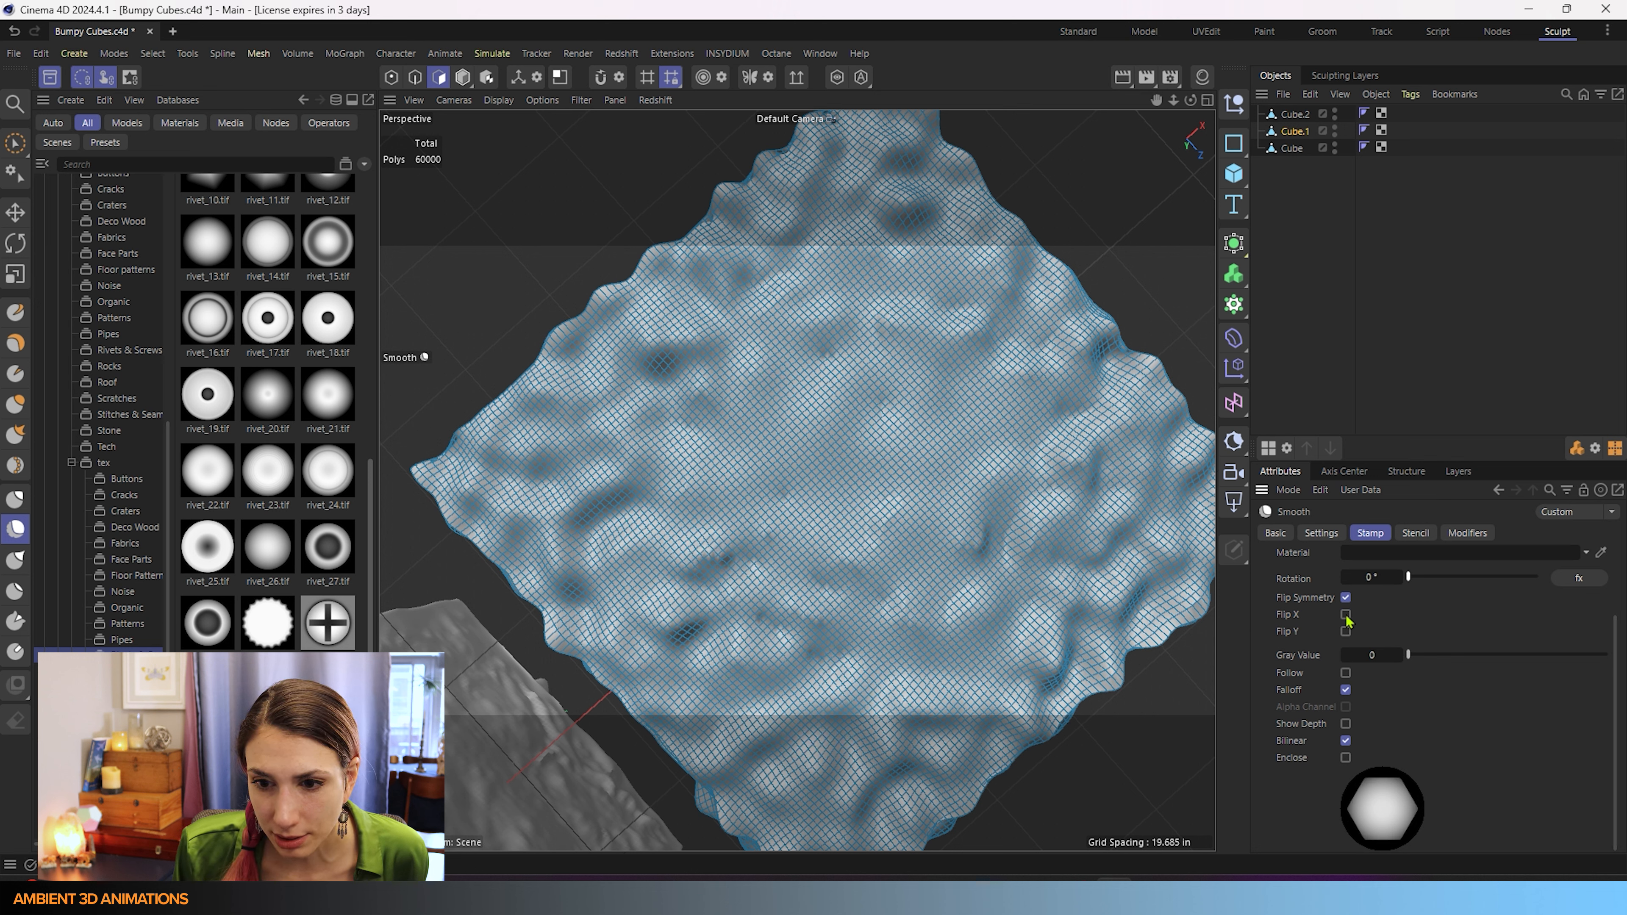
left_click(1346, 632)
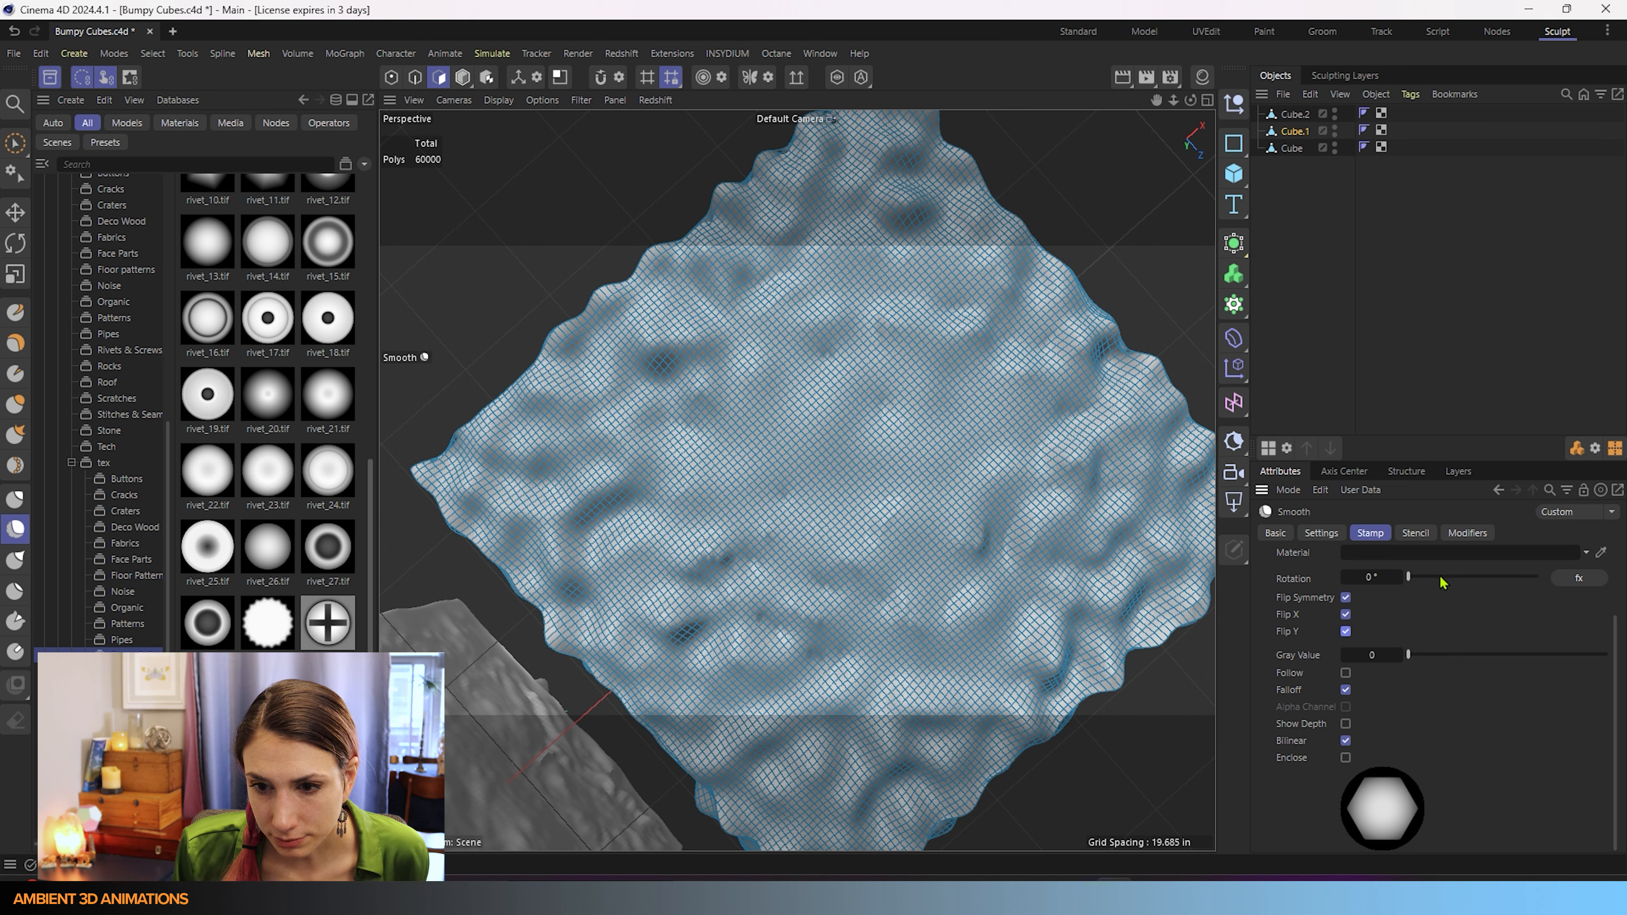
left_click_drag(1443, 577, 1463, 576)
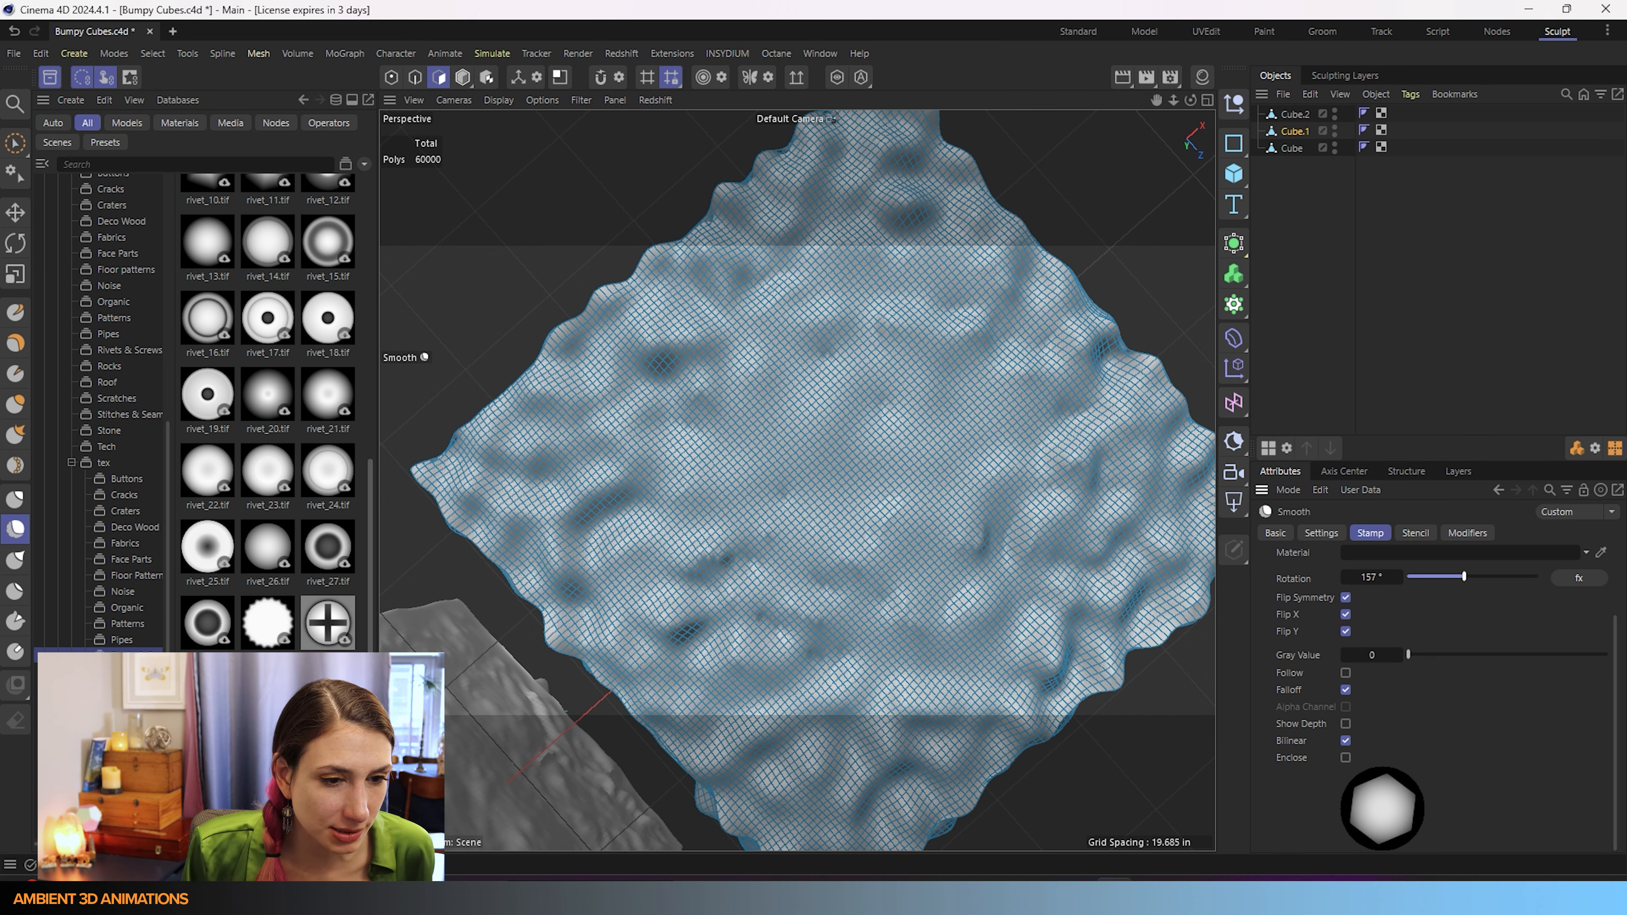
Step: Browse the Pipes, Patterns and Organic texture folders in the asset library and load leaf_01.png as the Smooth brush's stamp image
scroll(271, 513, "up", 7)
left_click(113, 639)
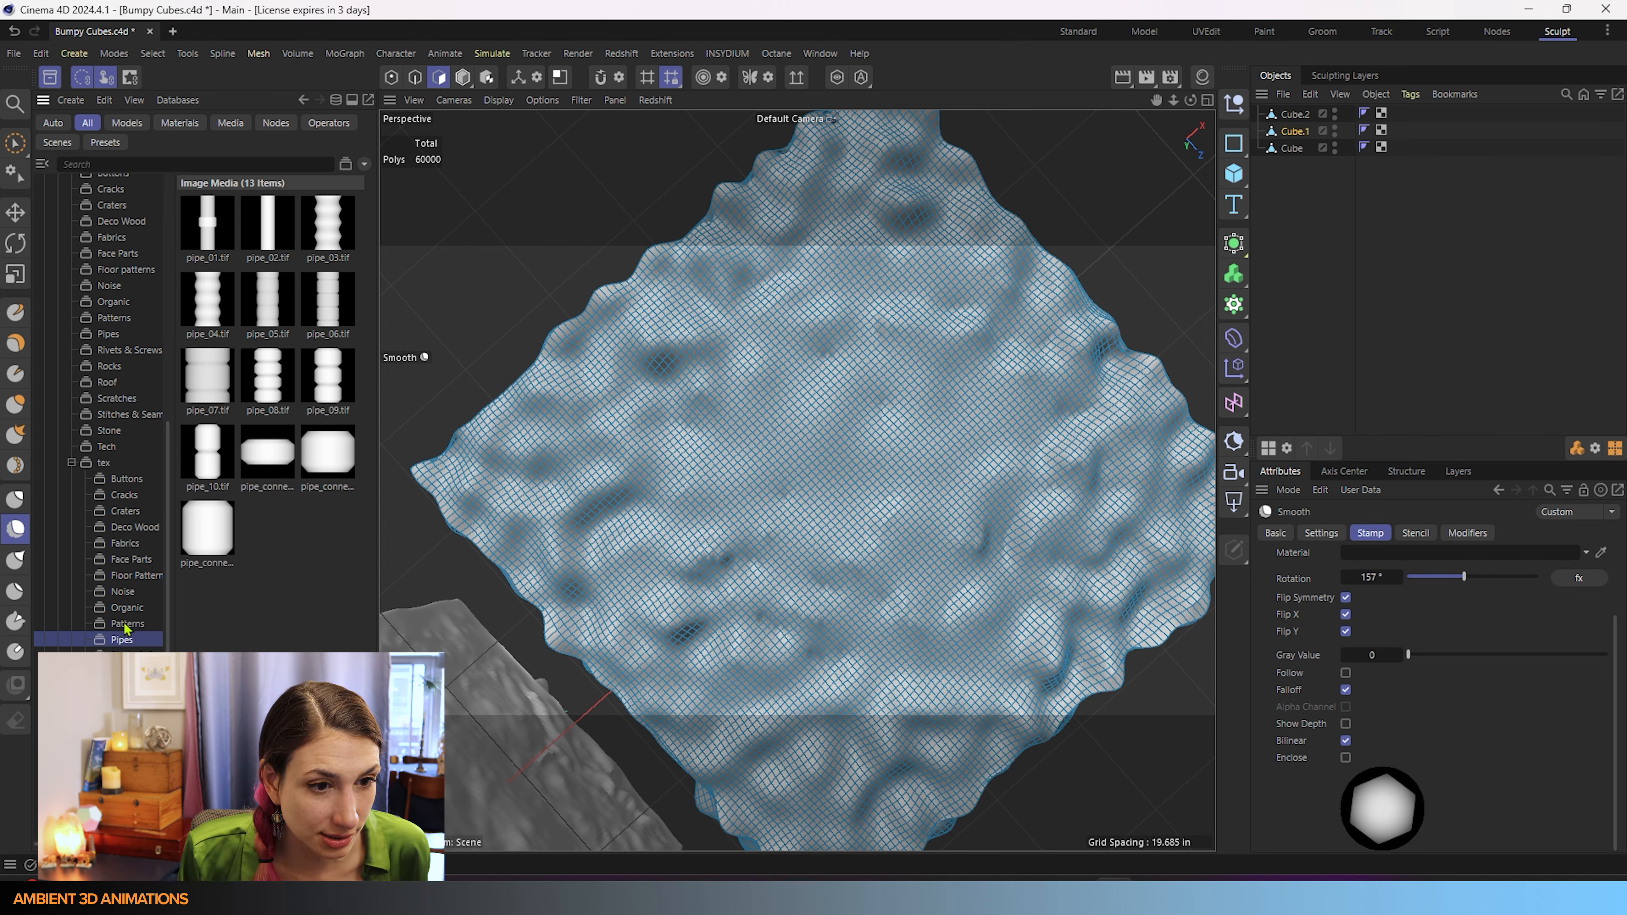
left_click(127, 625)
left_click(127, 608)
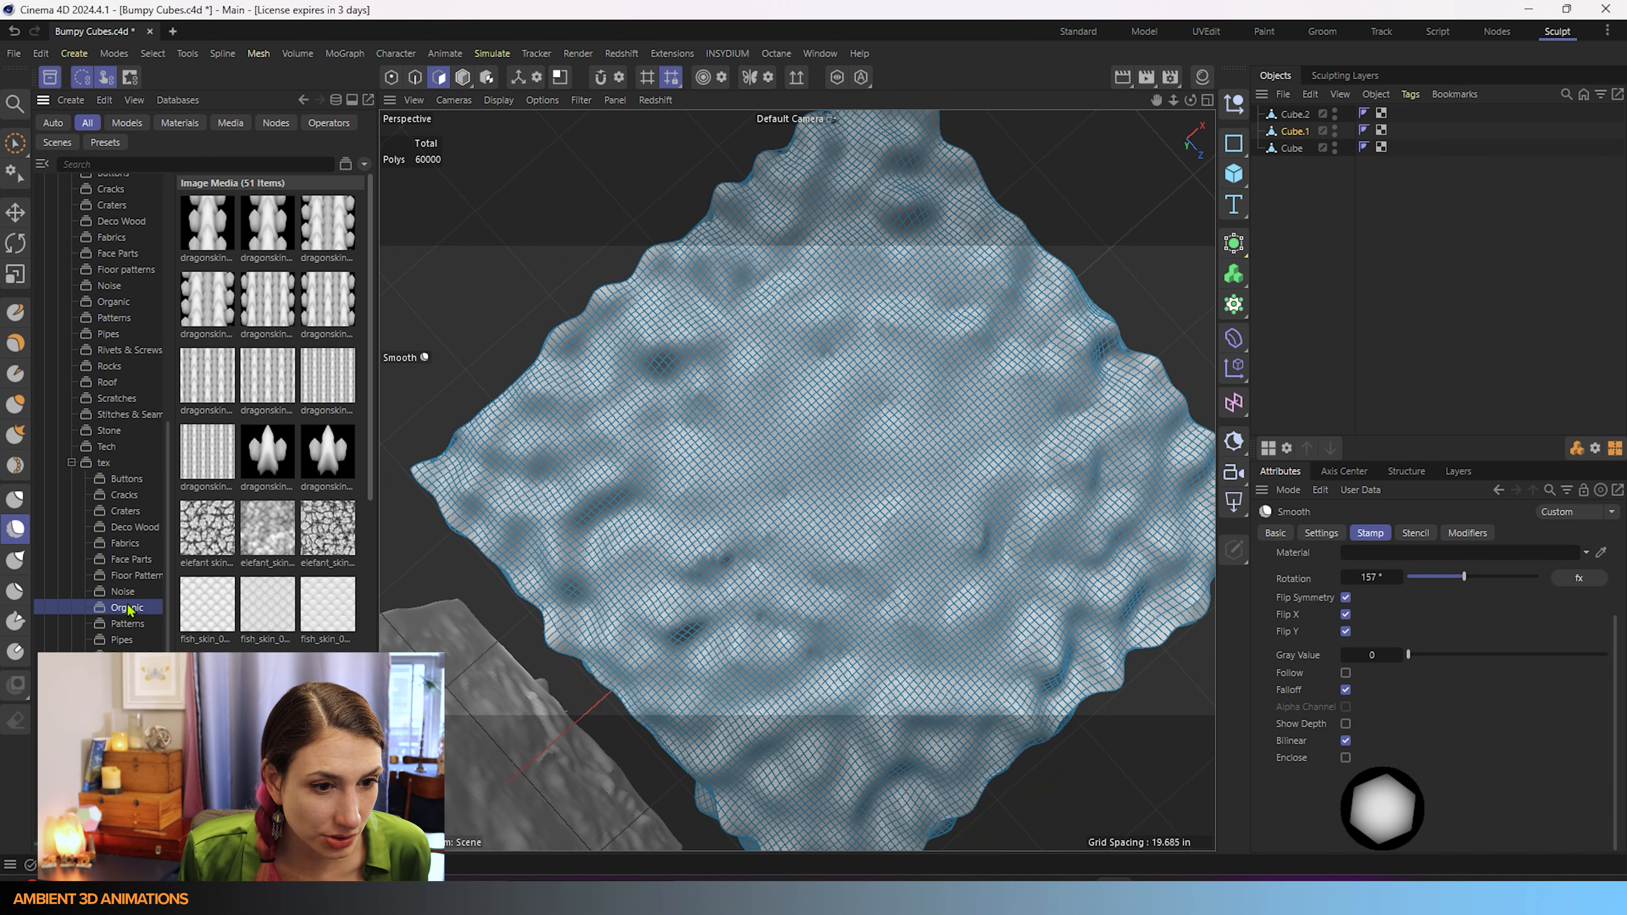
scroll(271, 566, "down", 5)
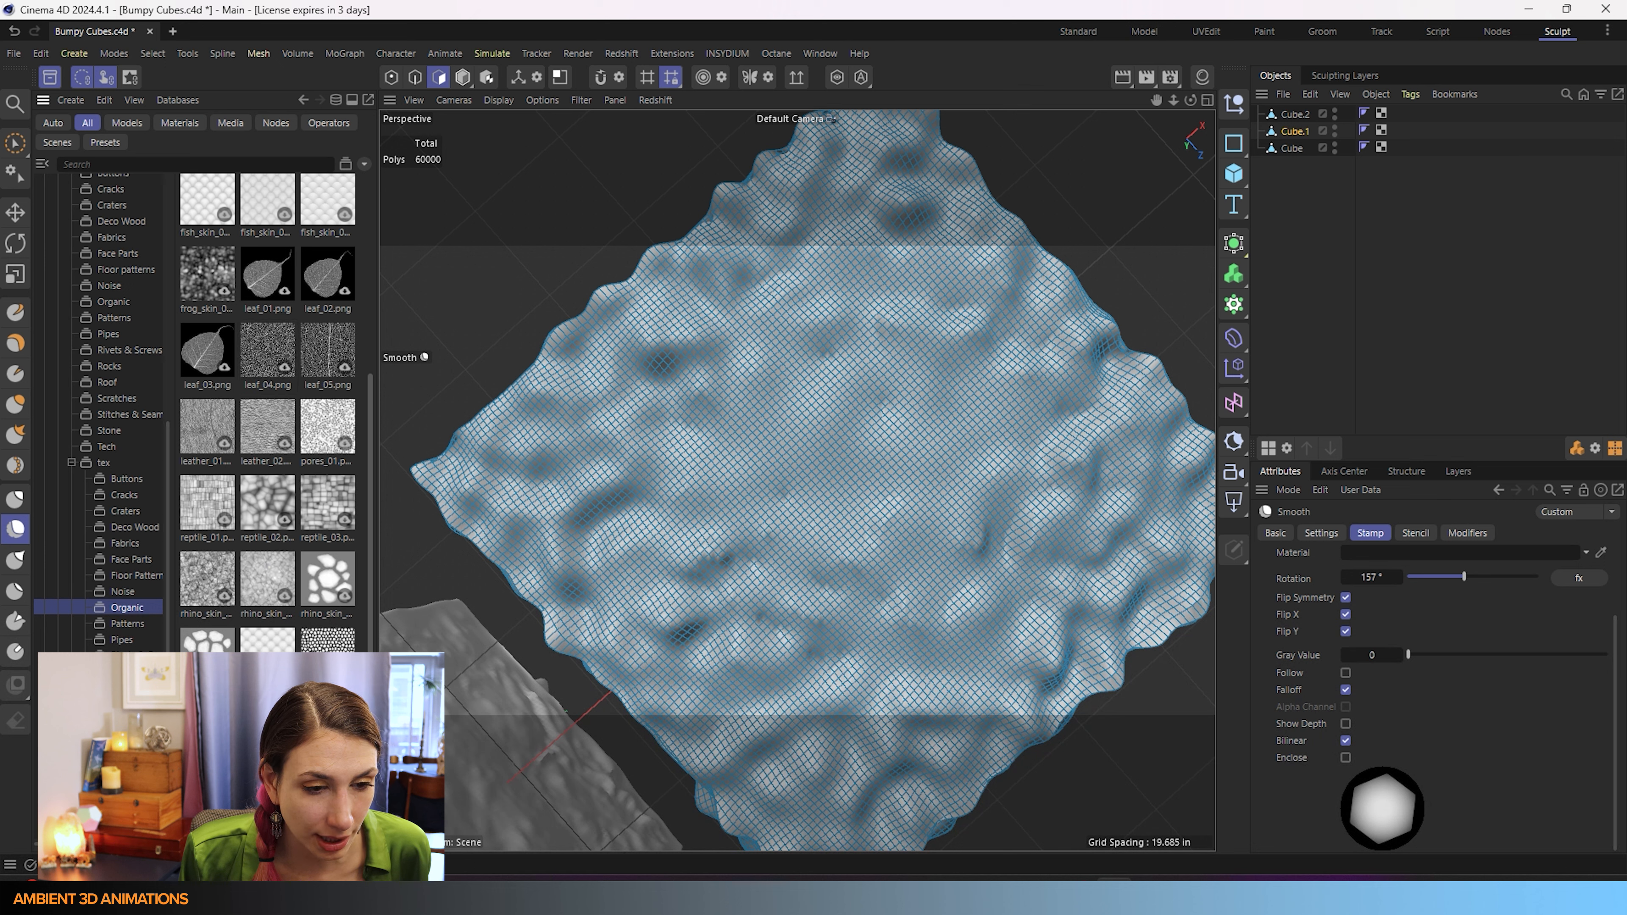
scroll(255, 617, "up", 3)
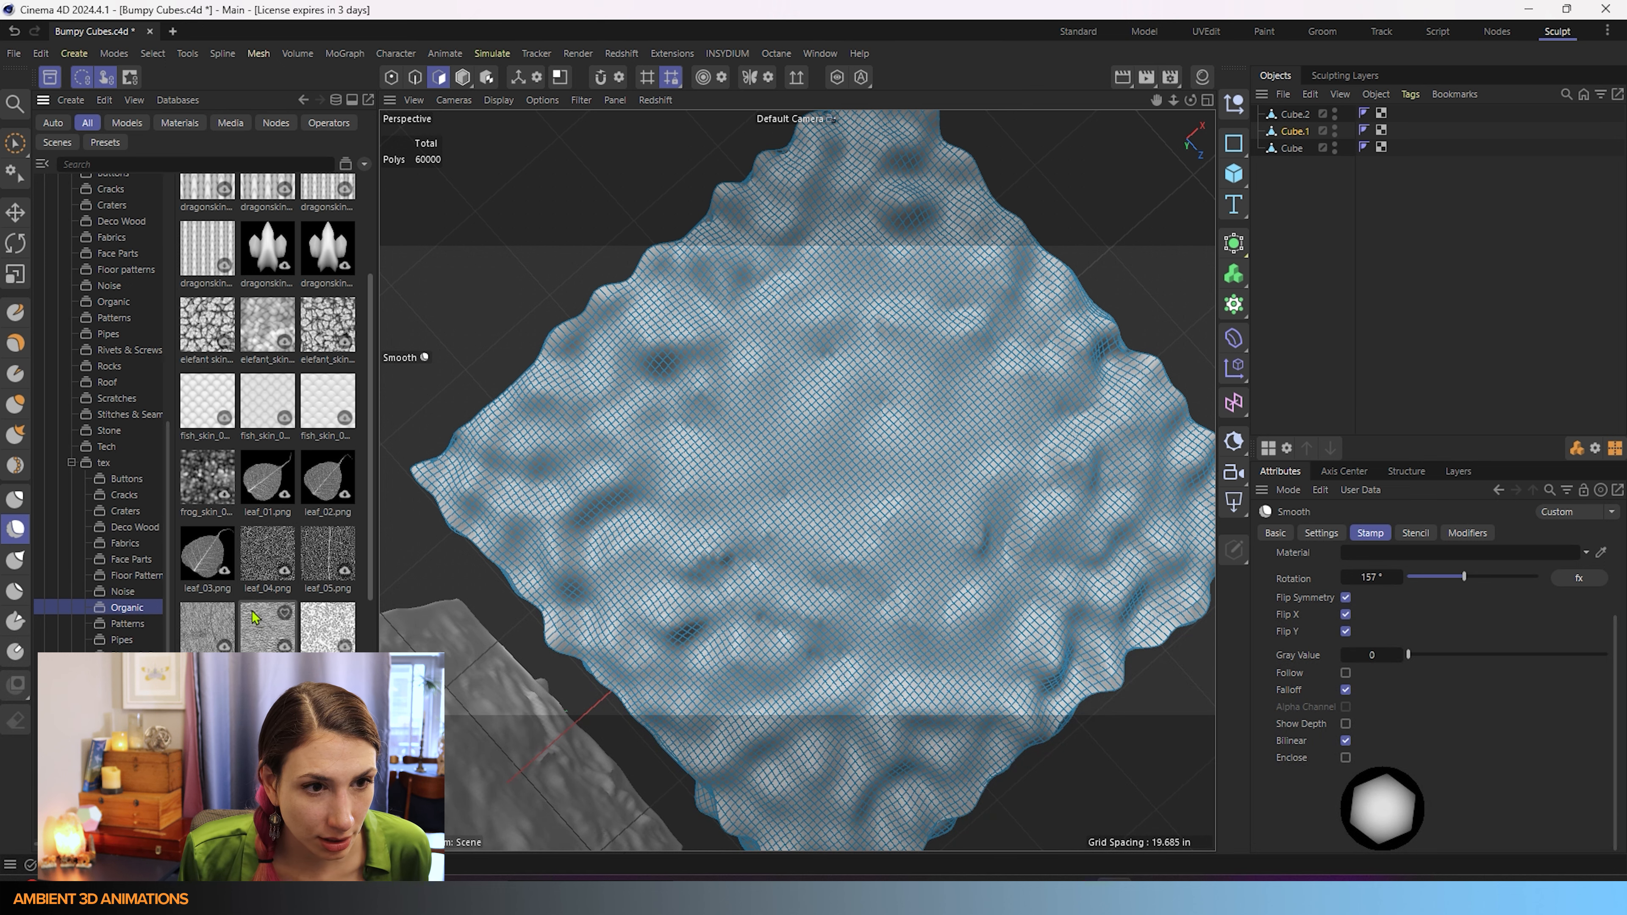
scroll(254, 616, "up", 3)
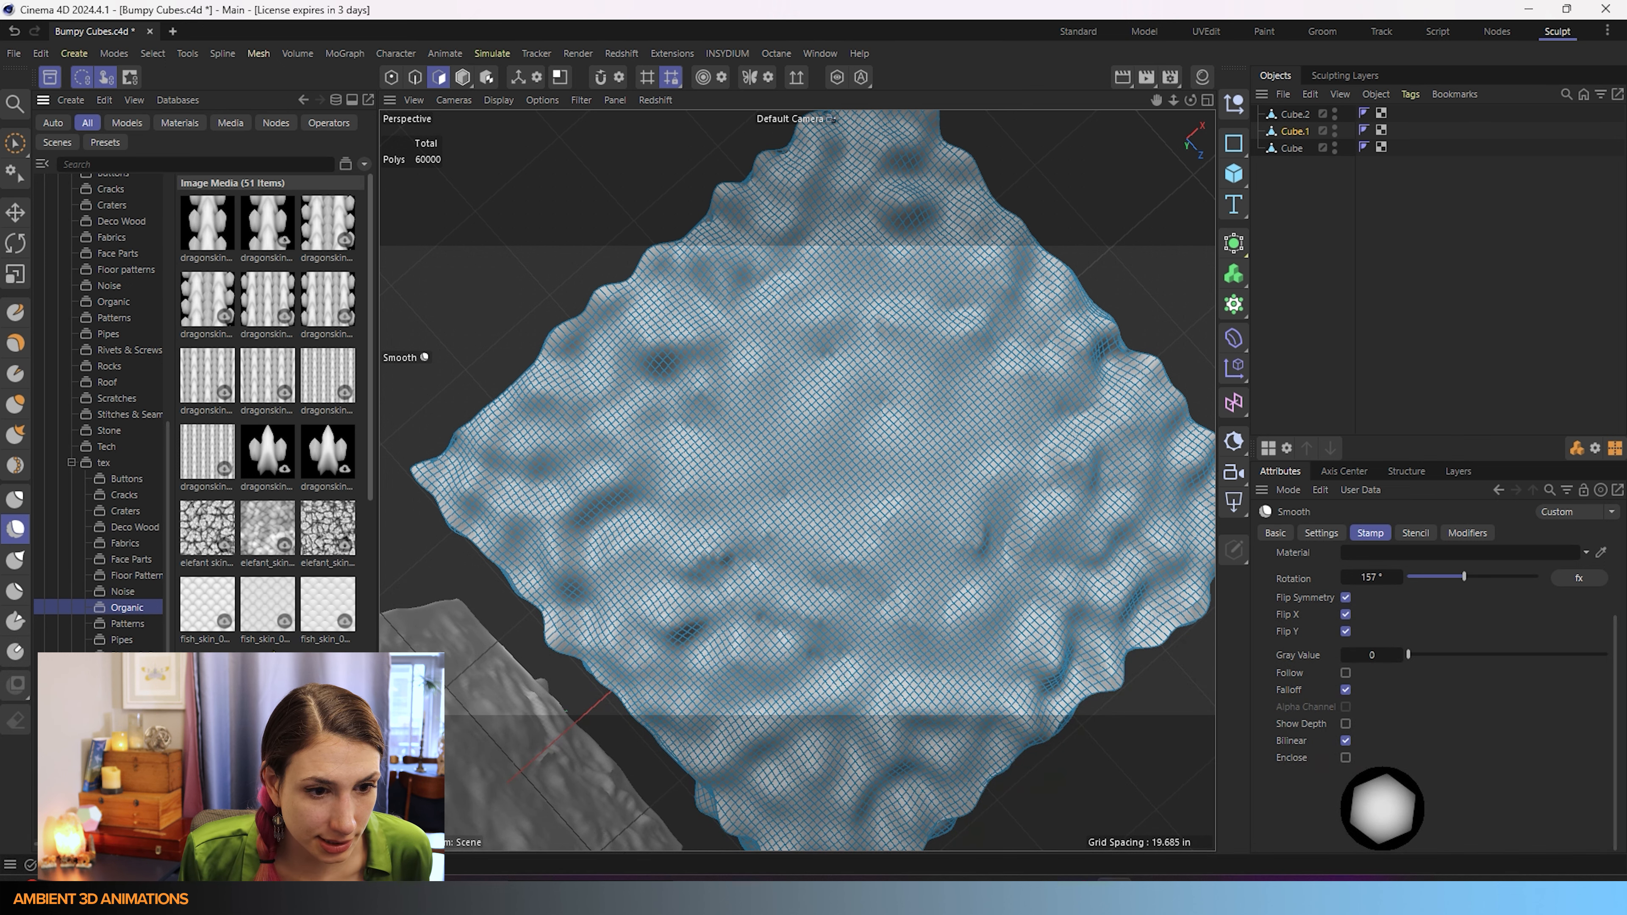
scroll(285, 512, "down", 3)
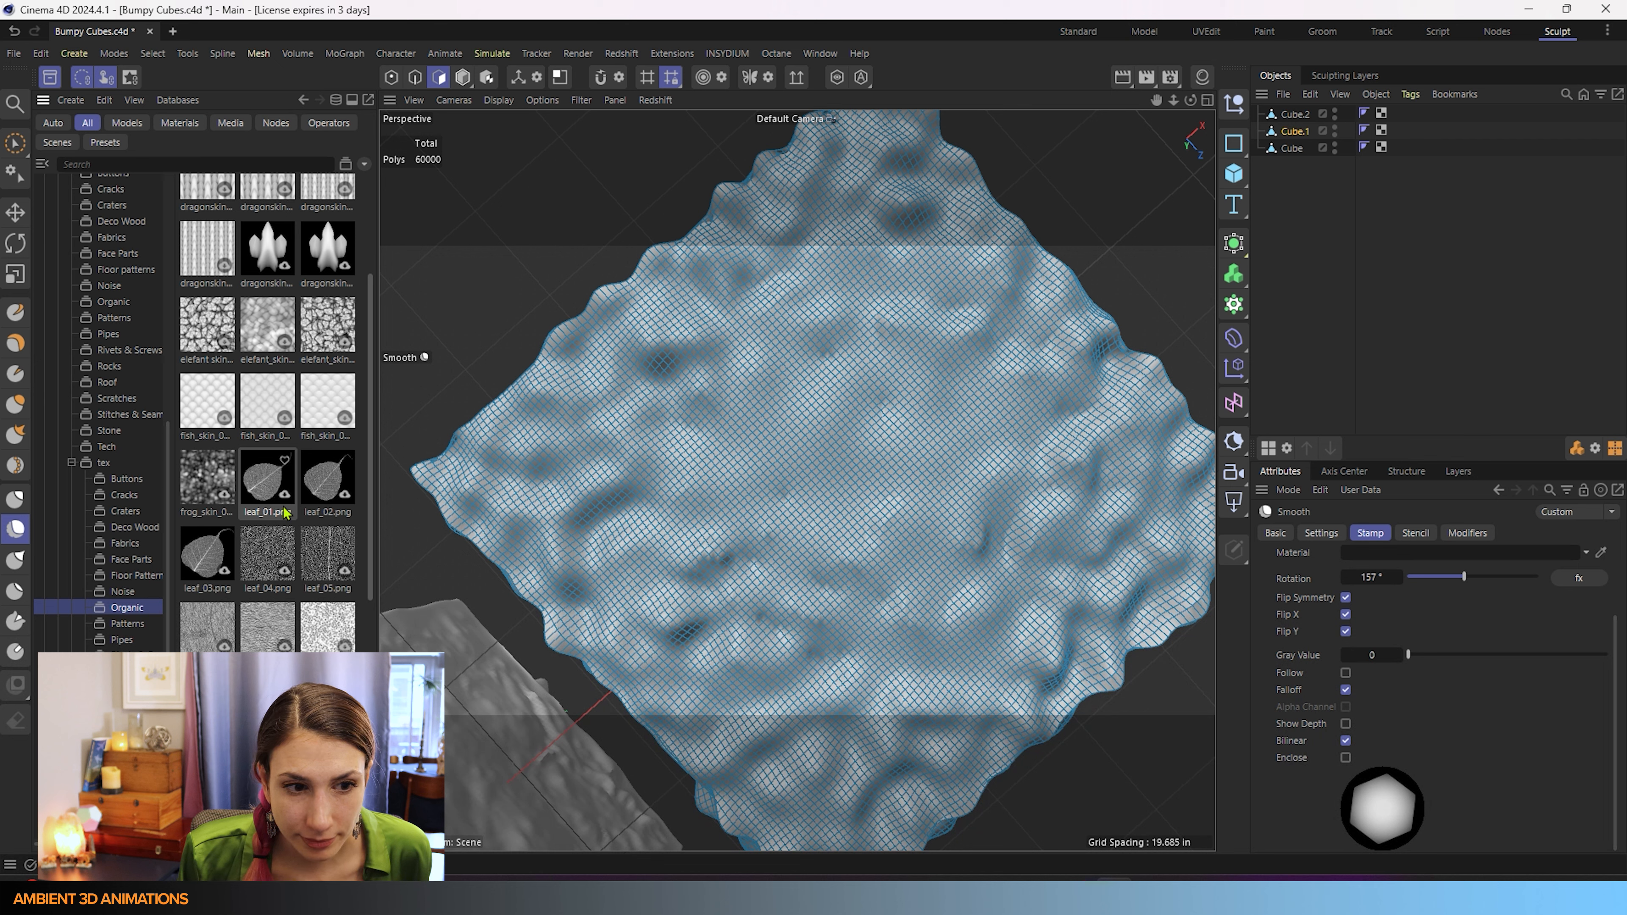
left_click_drag(283, 502, 1385, 628)
scroll(1333, 743, "up", 2)
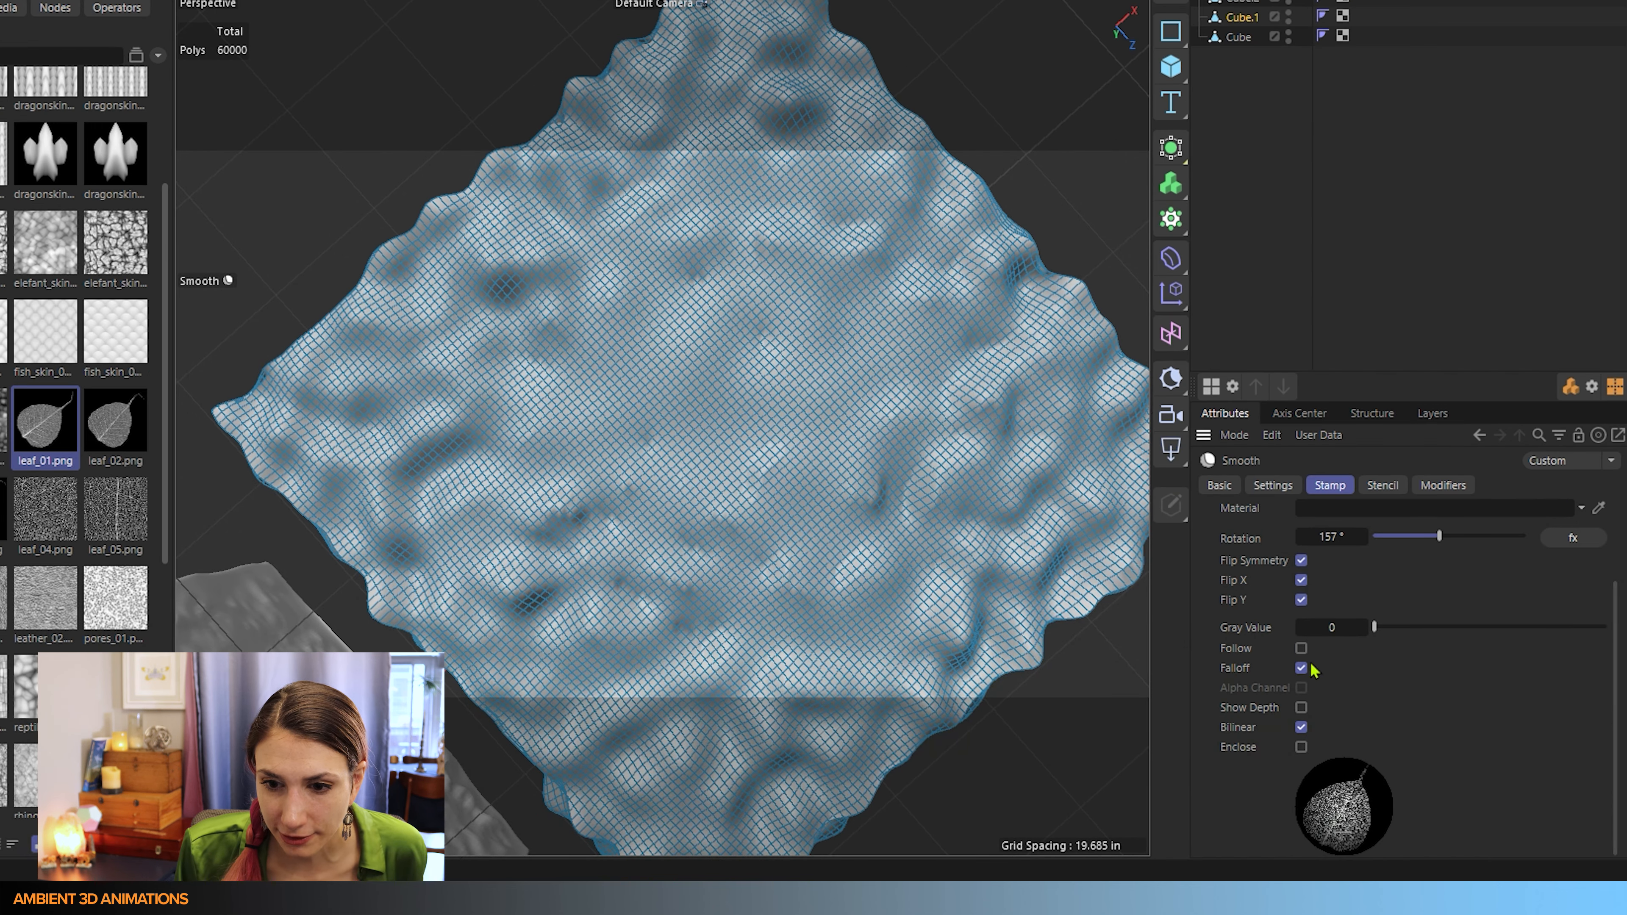
Step: Try Flip X and Flip Y on the leaf stamp, finish with only Flip Y enabled, and reset the stamp rotation to 0°
left_click(1301, 600)
left_click(1301, 601)
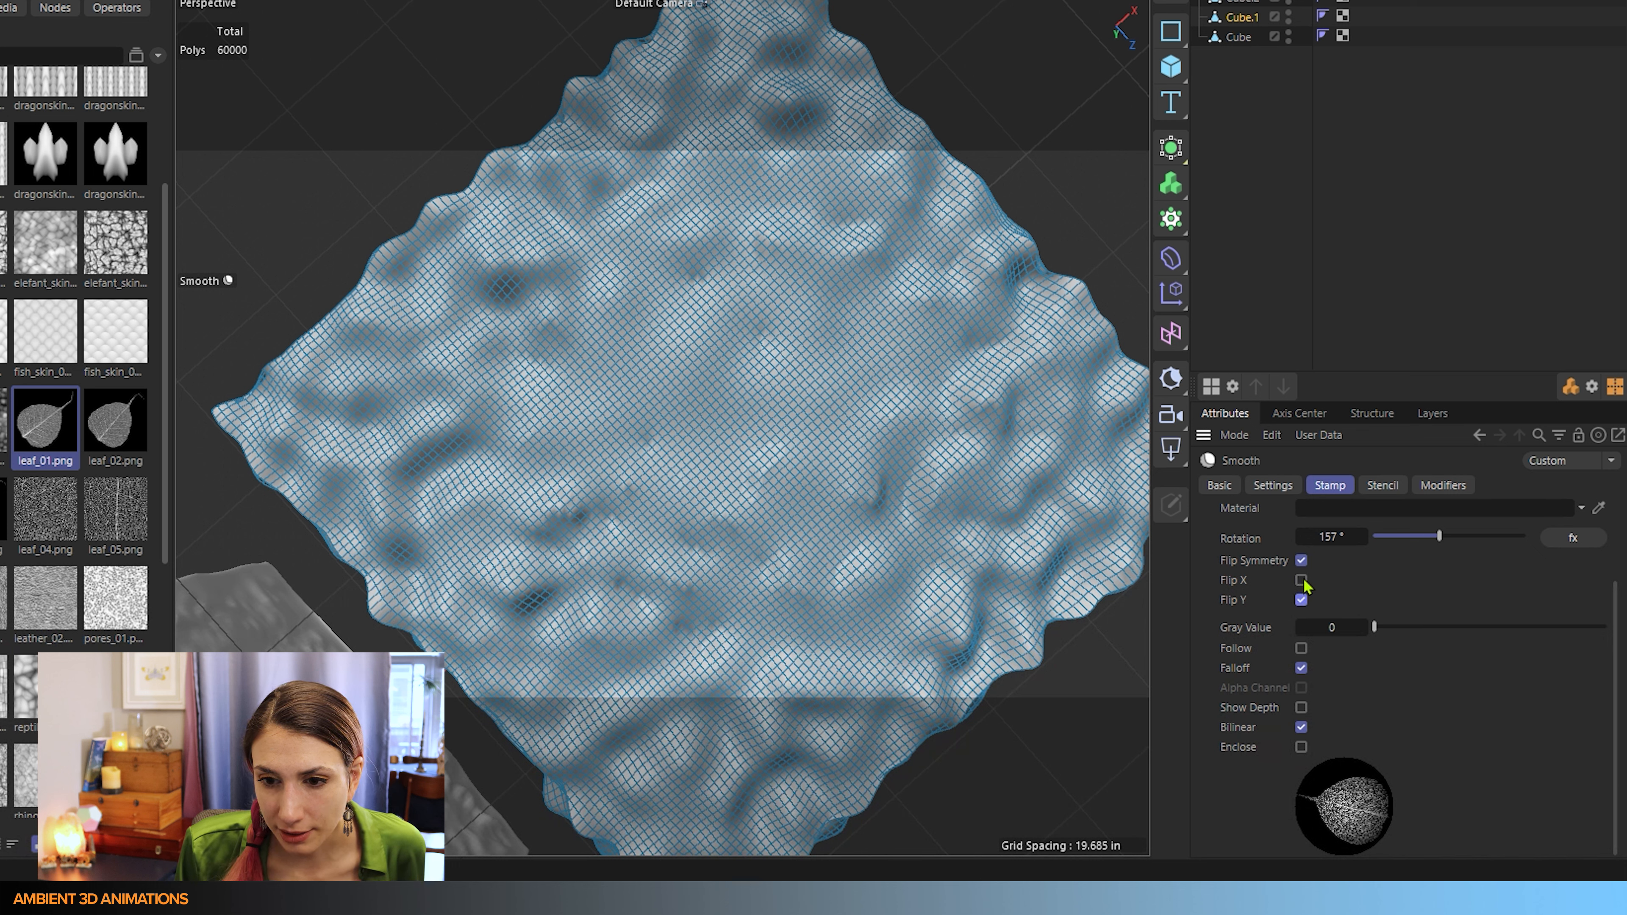
left_click(1300, 600)
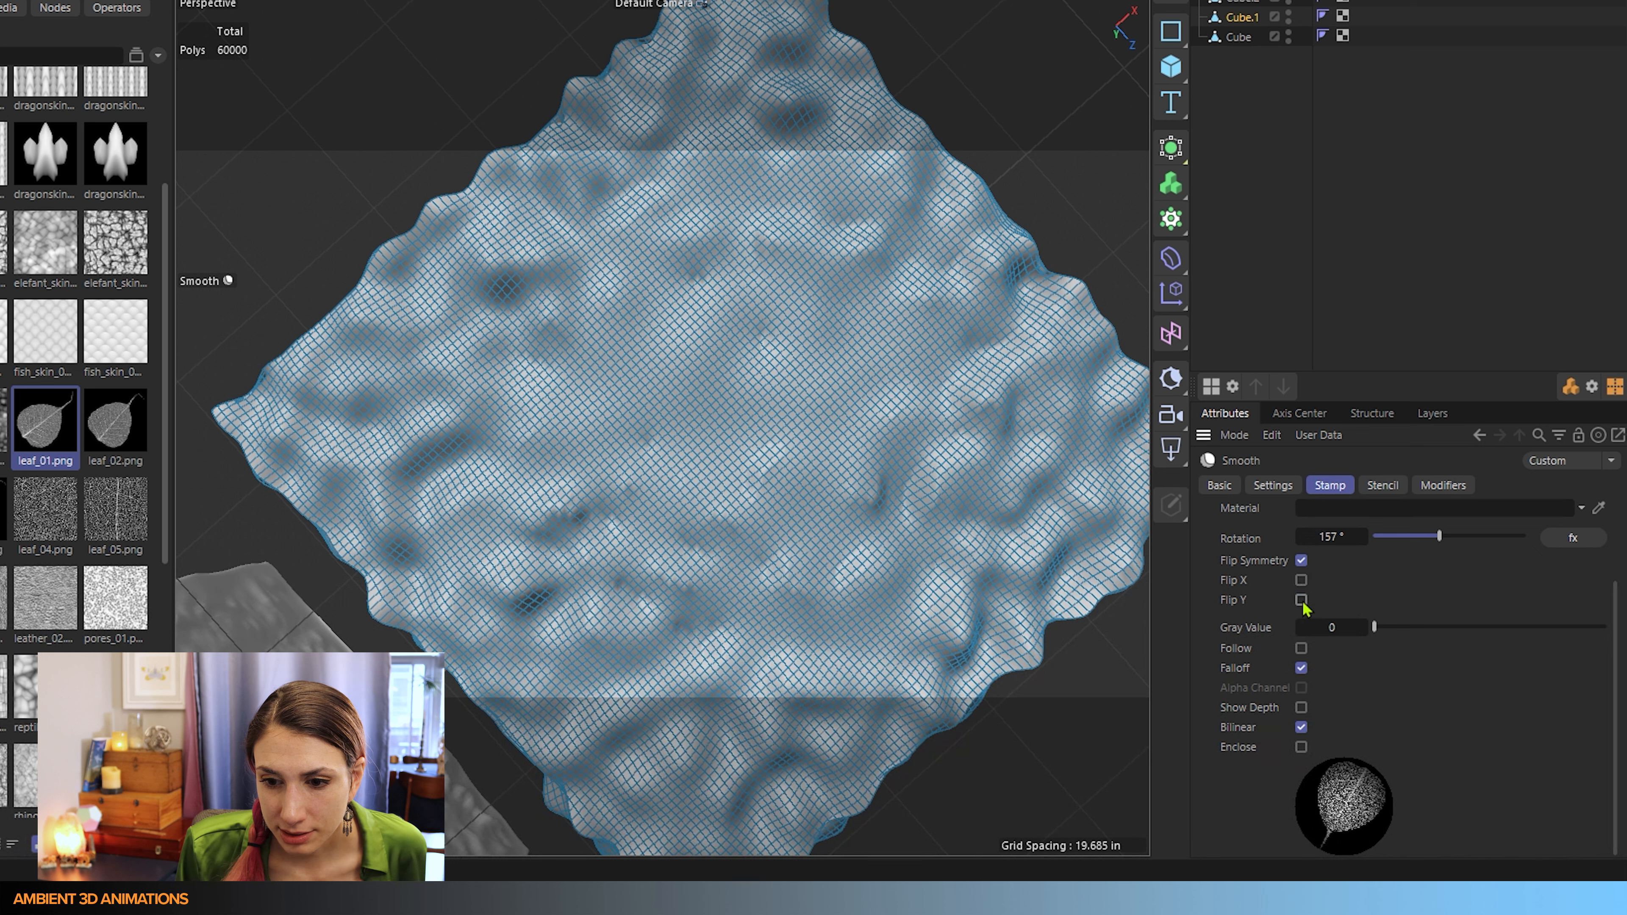
left_click(1301, 578)
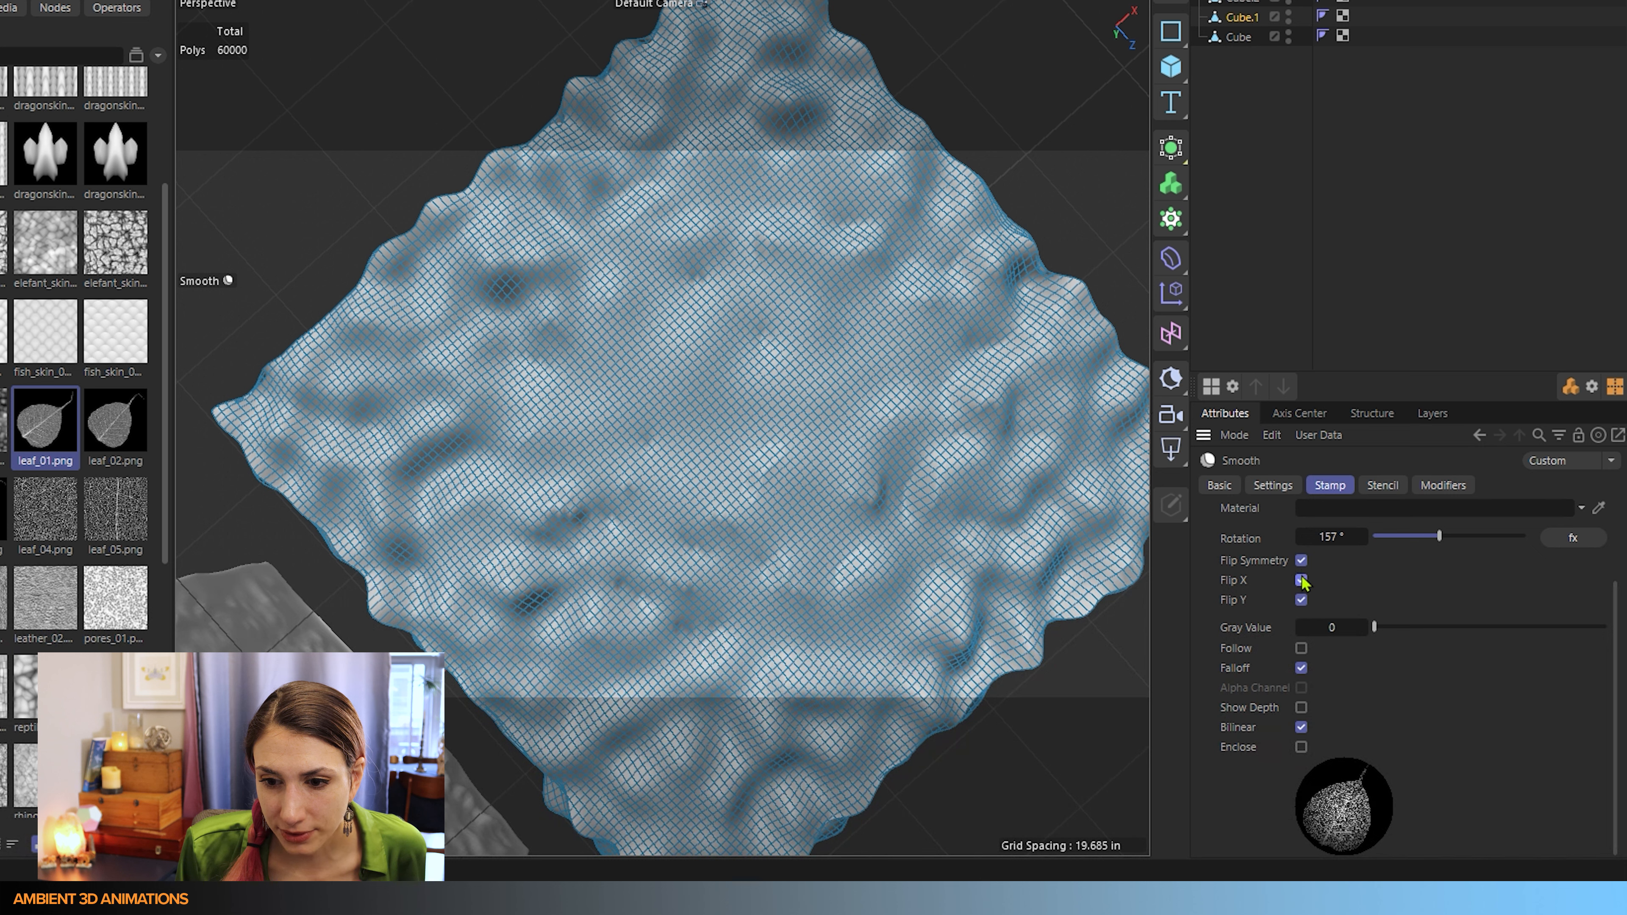
left_click(1302, 578)
left_click(1301, 600)
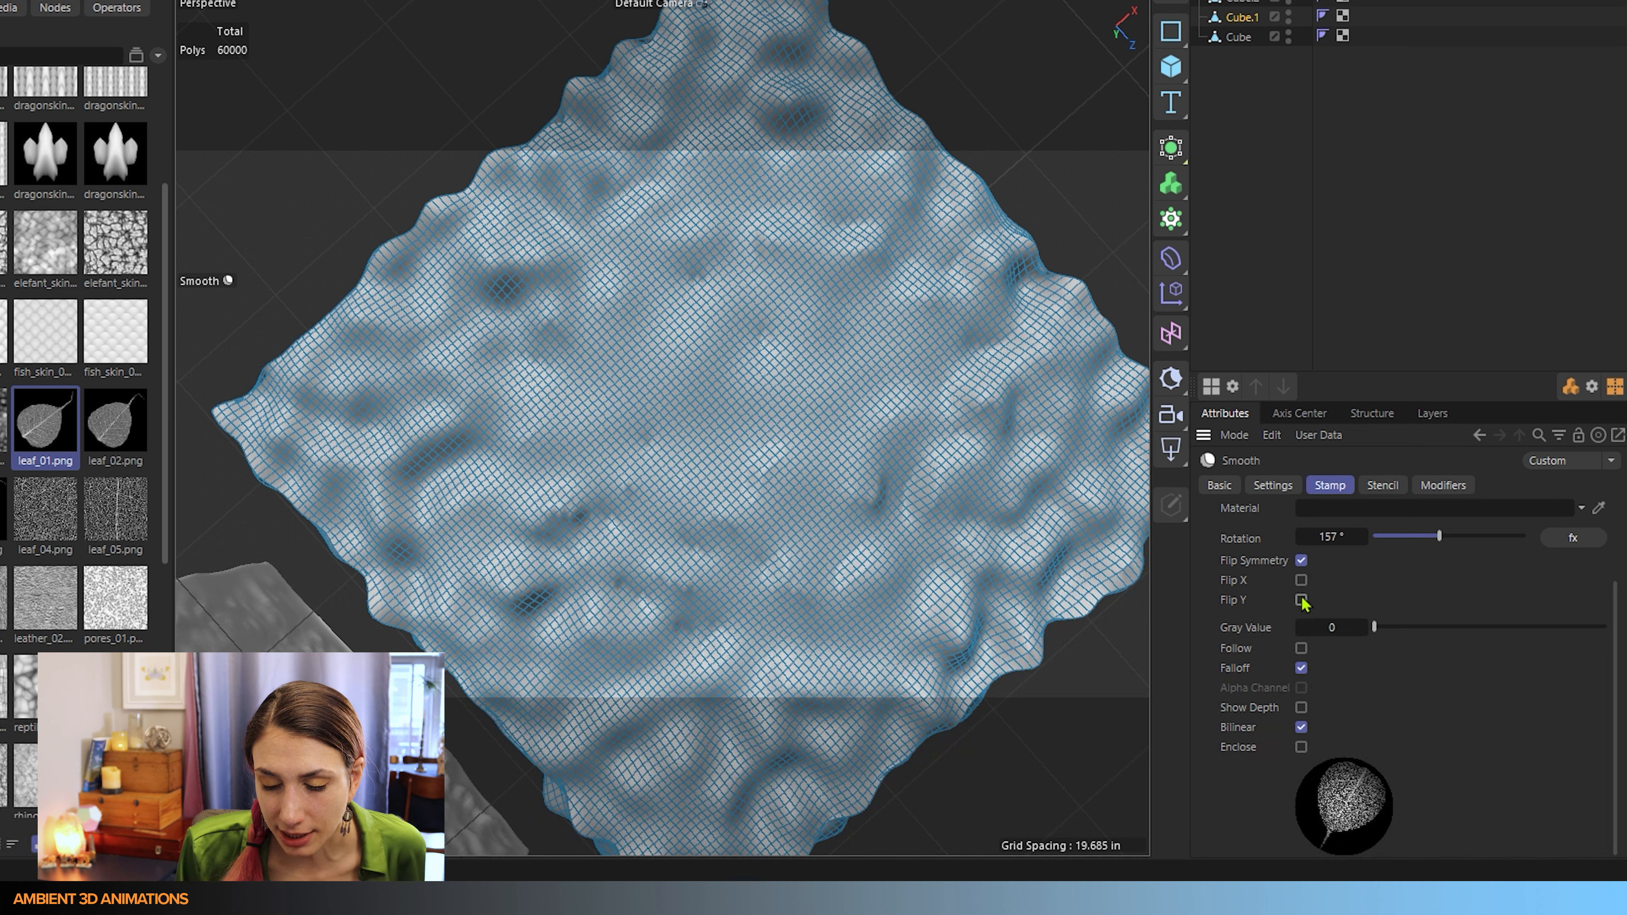
left_click(1301, 600)
left_click_drag(1437, 537, 1371, 538)
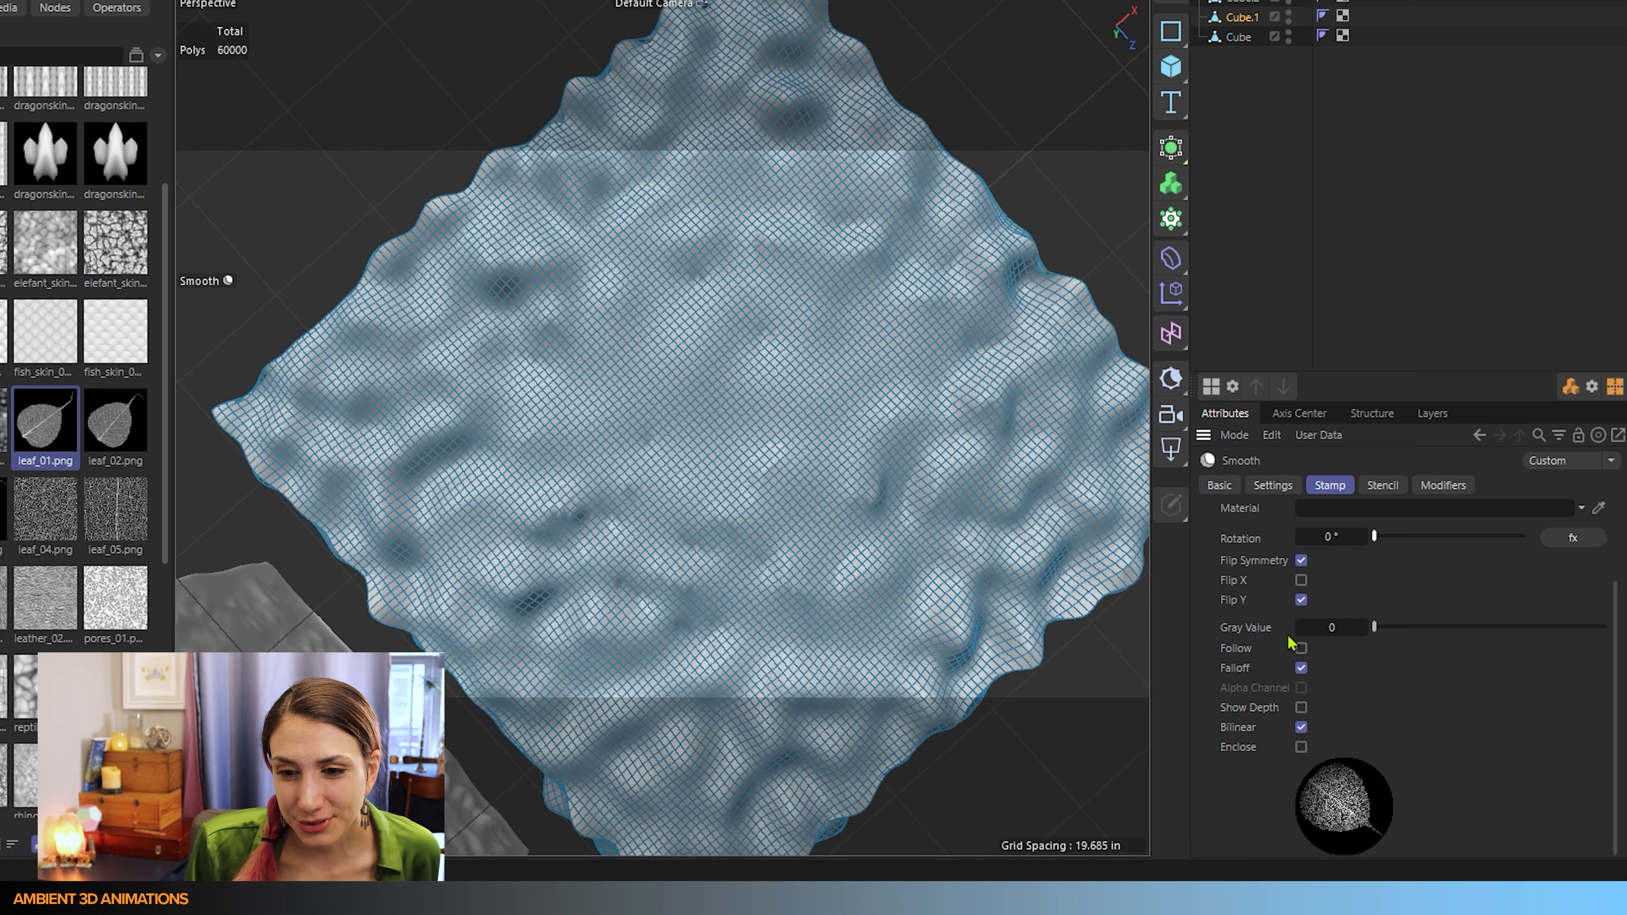
Step: Try the leaf stamp's Gray Value and Show Depth options, leave Show Depth off, and smooth the middle of Cube.1's face with one short stroke
left_click_drag(1382, 632, 1569, 629)
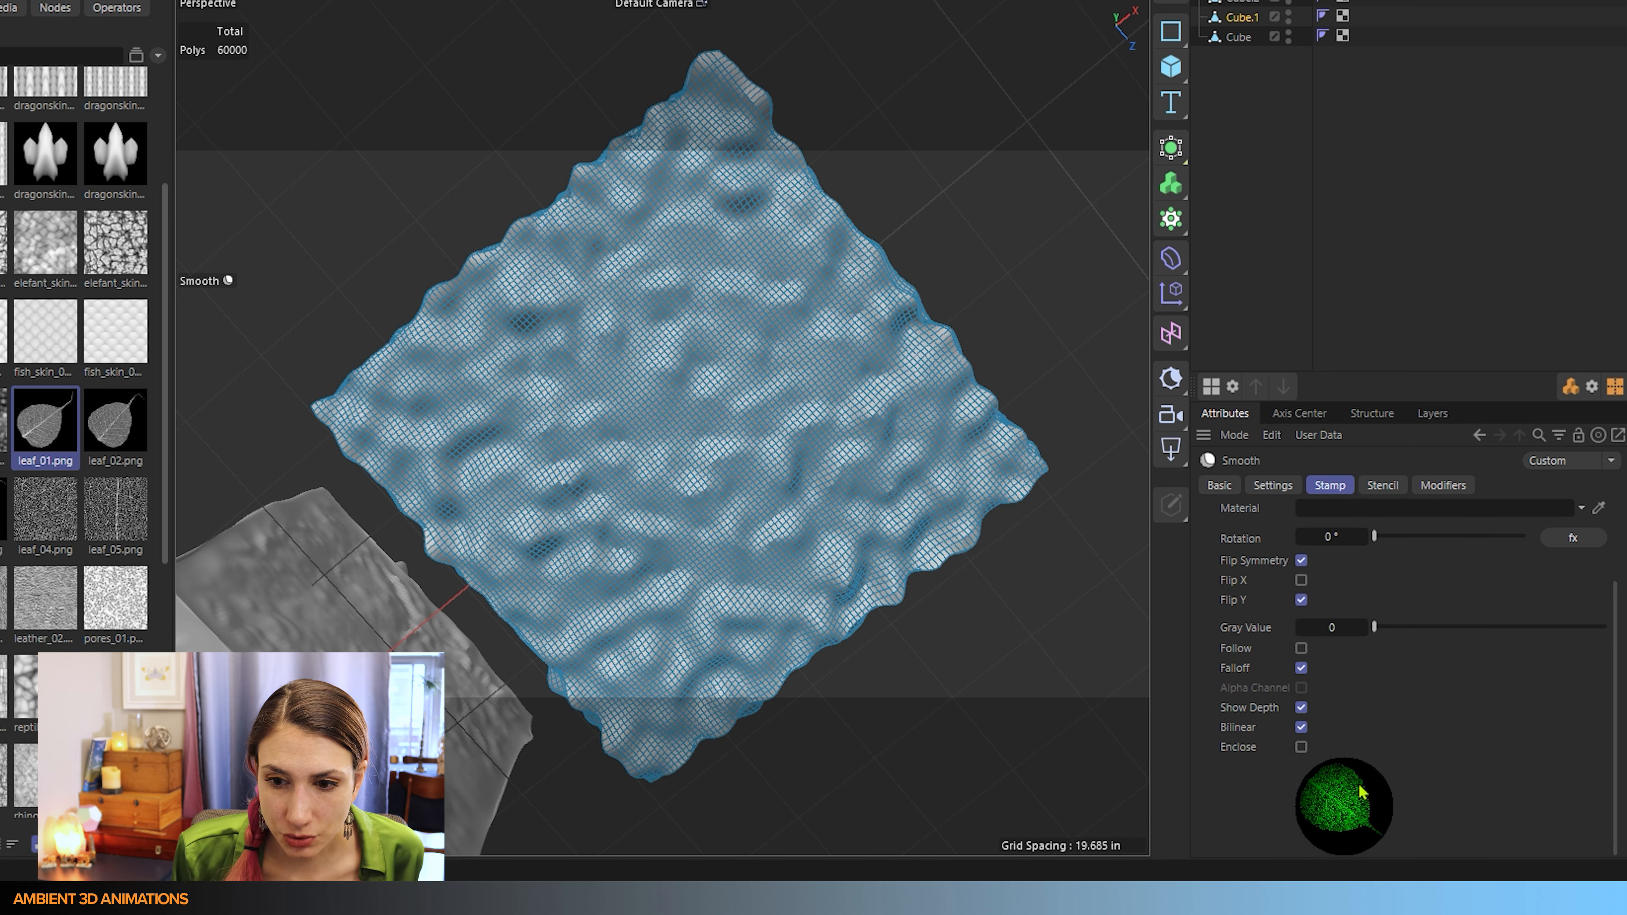
left_click(1301, 707)
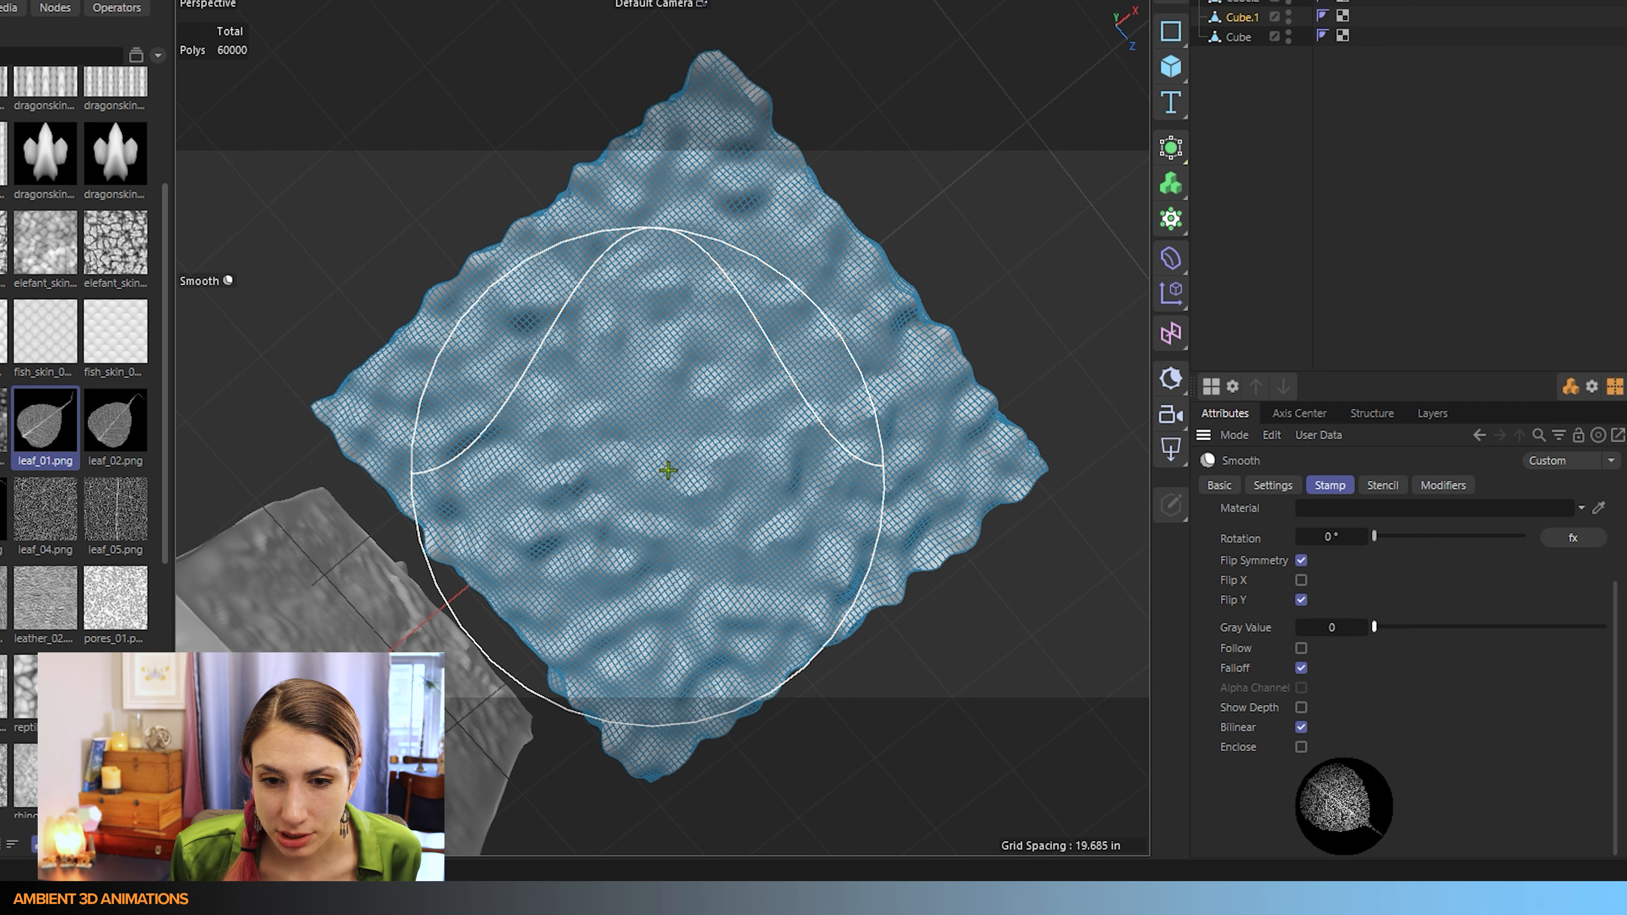
mouse_move(689, 465)
left_mouse_down()
mouse_move(690, 407)
mouse_move(695, 518)
left_mouse_up()
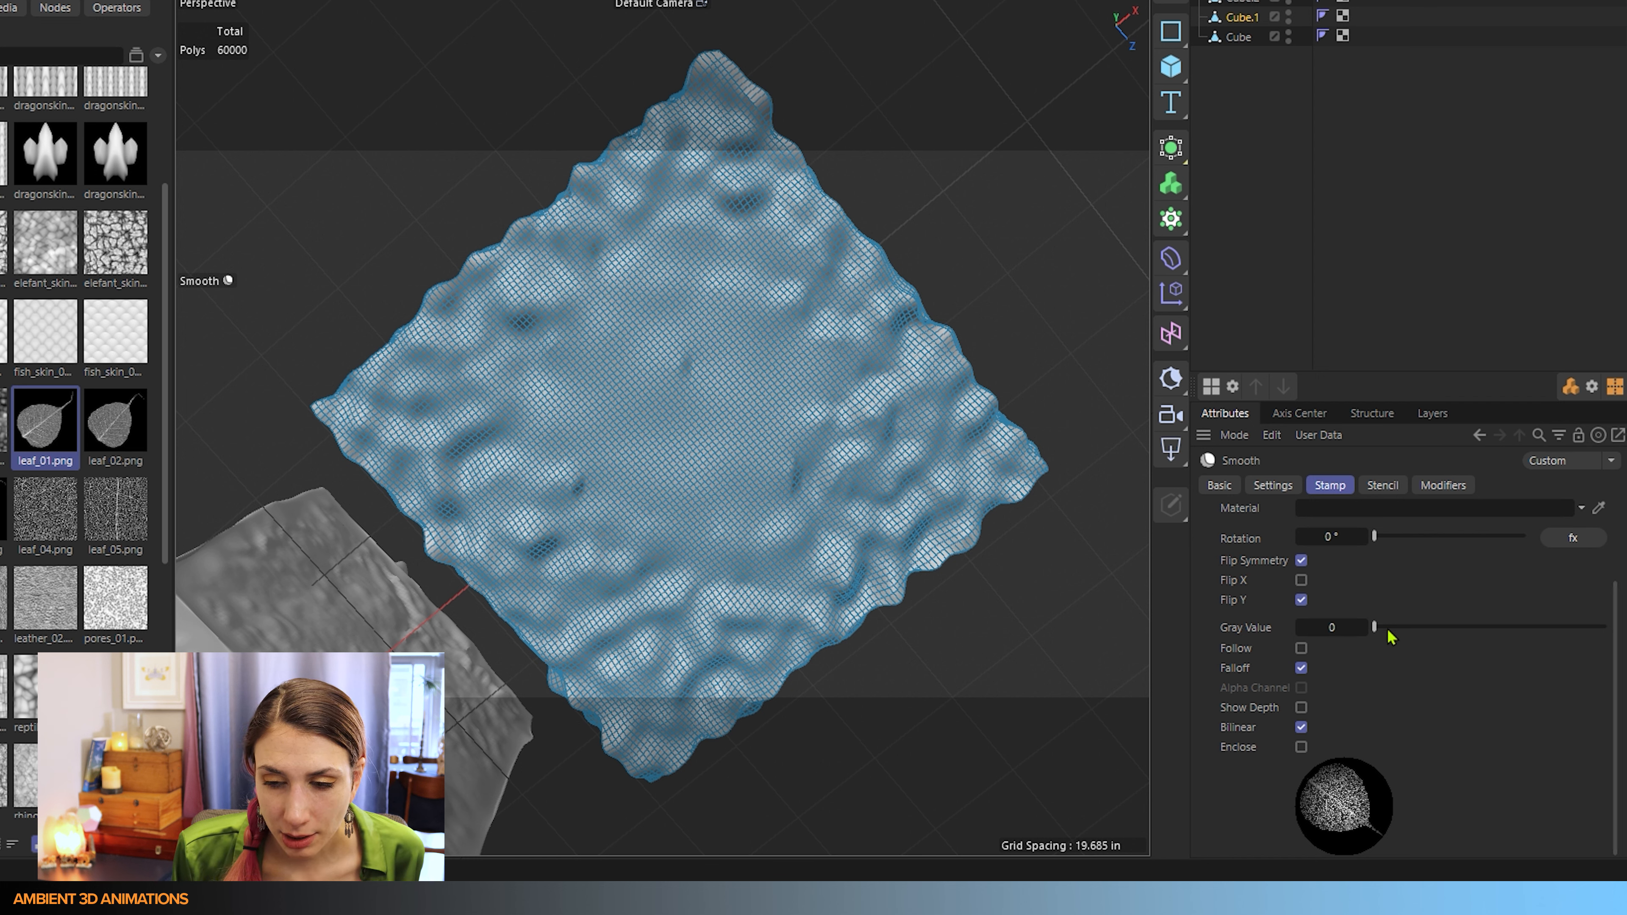
Step: Undo the last smoothing stroke on Cube.1 and set the leaf stamp's Gray Value to 1
scroll(1344, 585, "up", 3)
scroll(1344, 641, "down", 3)
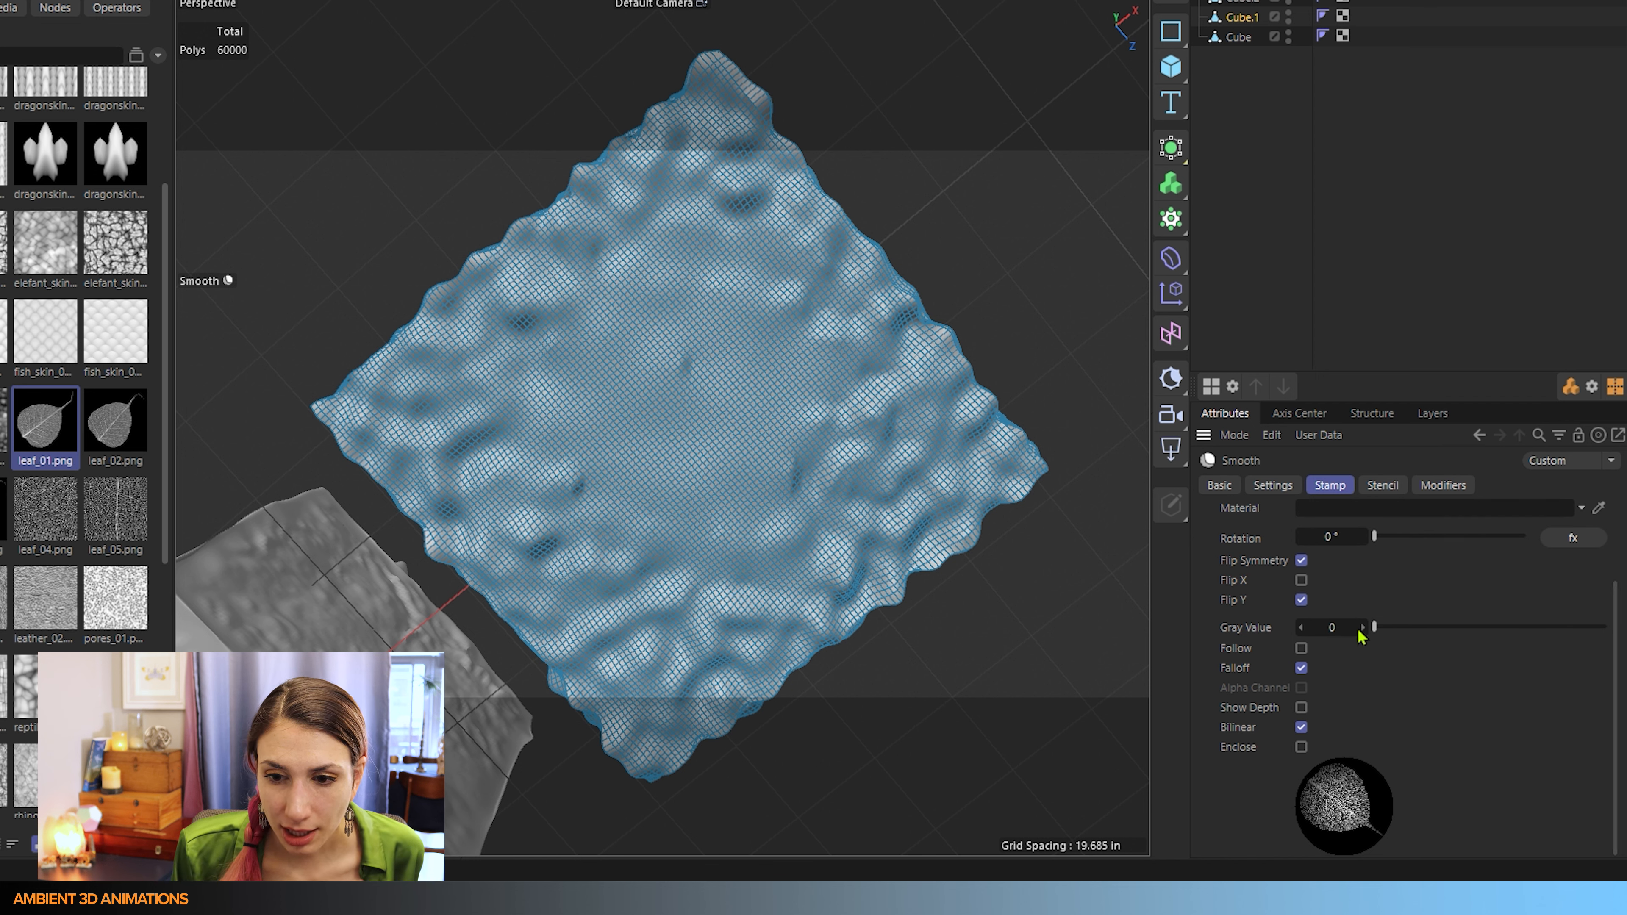
key("ctrl+z")
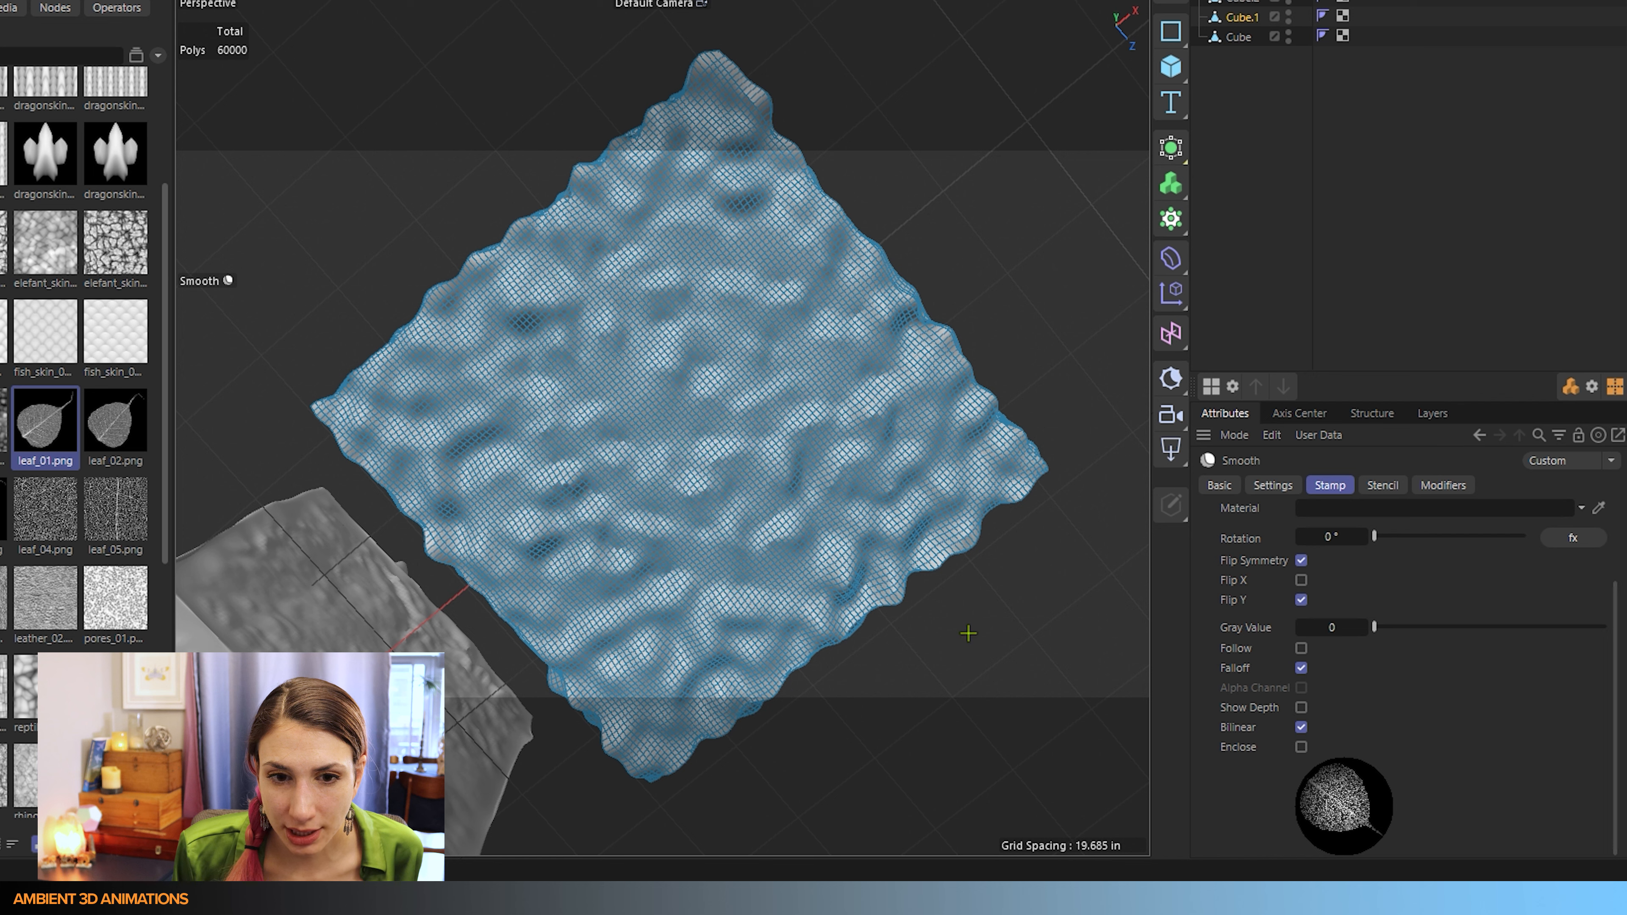
left_click_drag(1386, 633, 1605, 628)
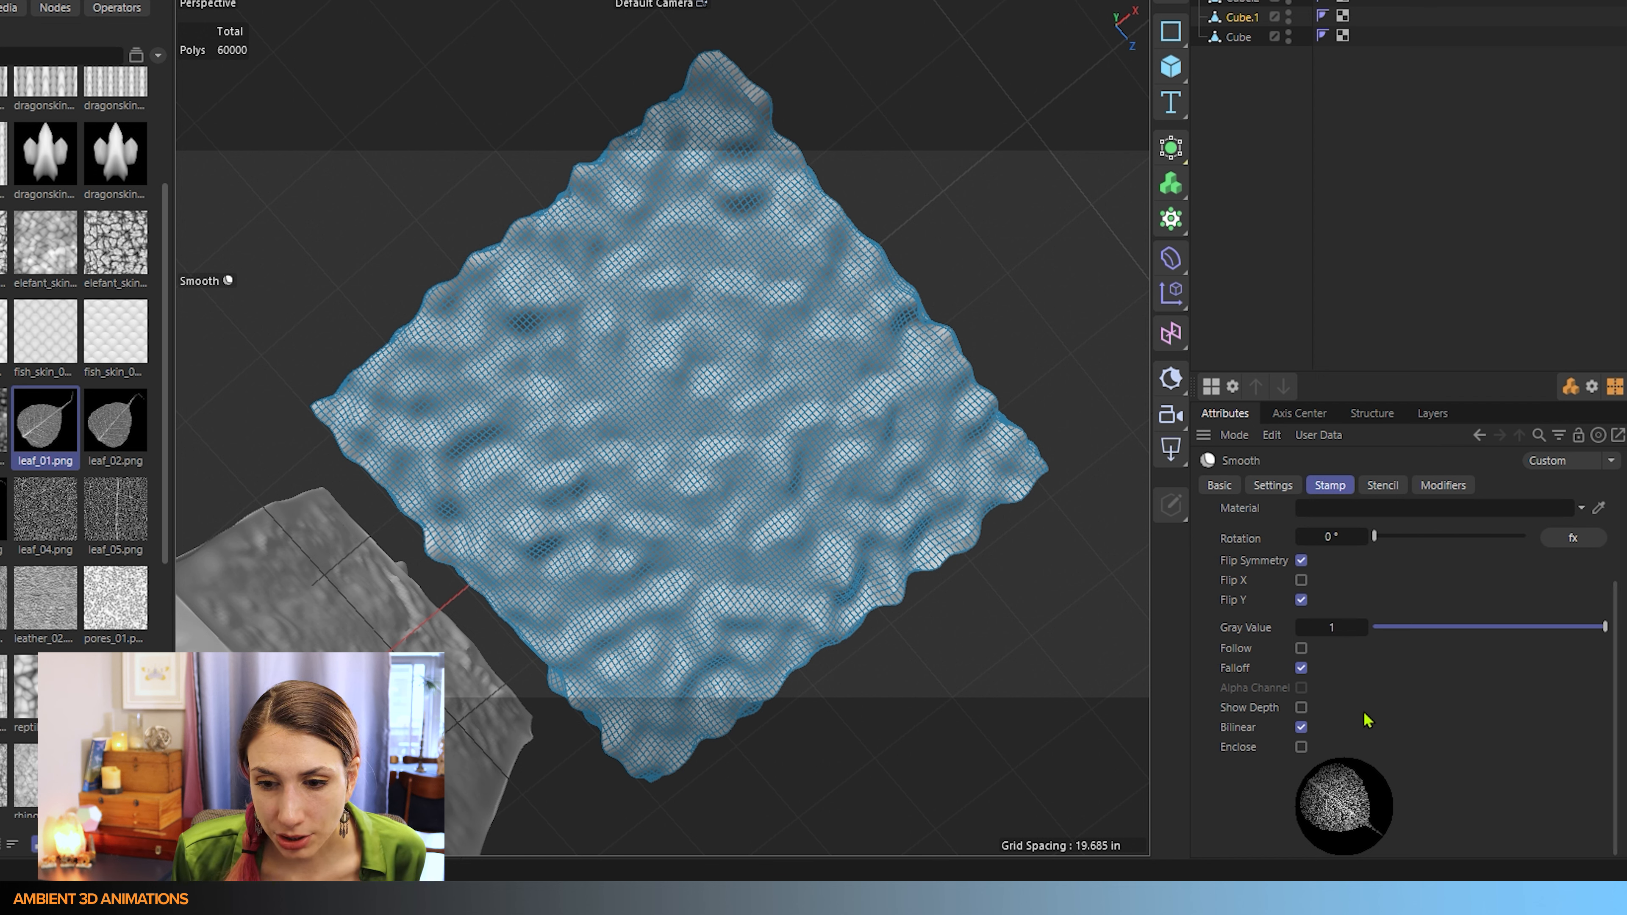
Step: Turn on Show Depth for the leaf stamp and lower its Gray Value to 0
left_click(1301, 708)
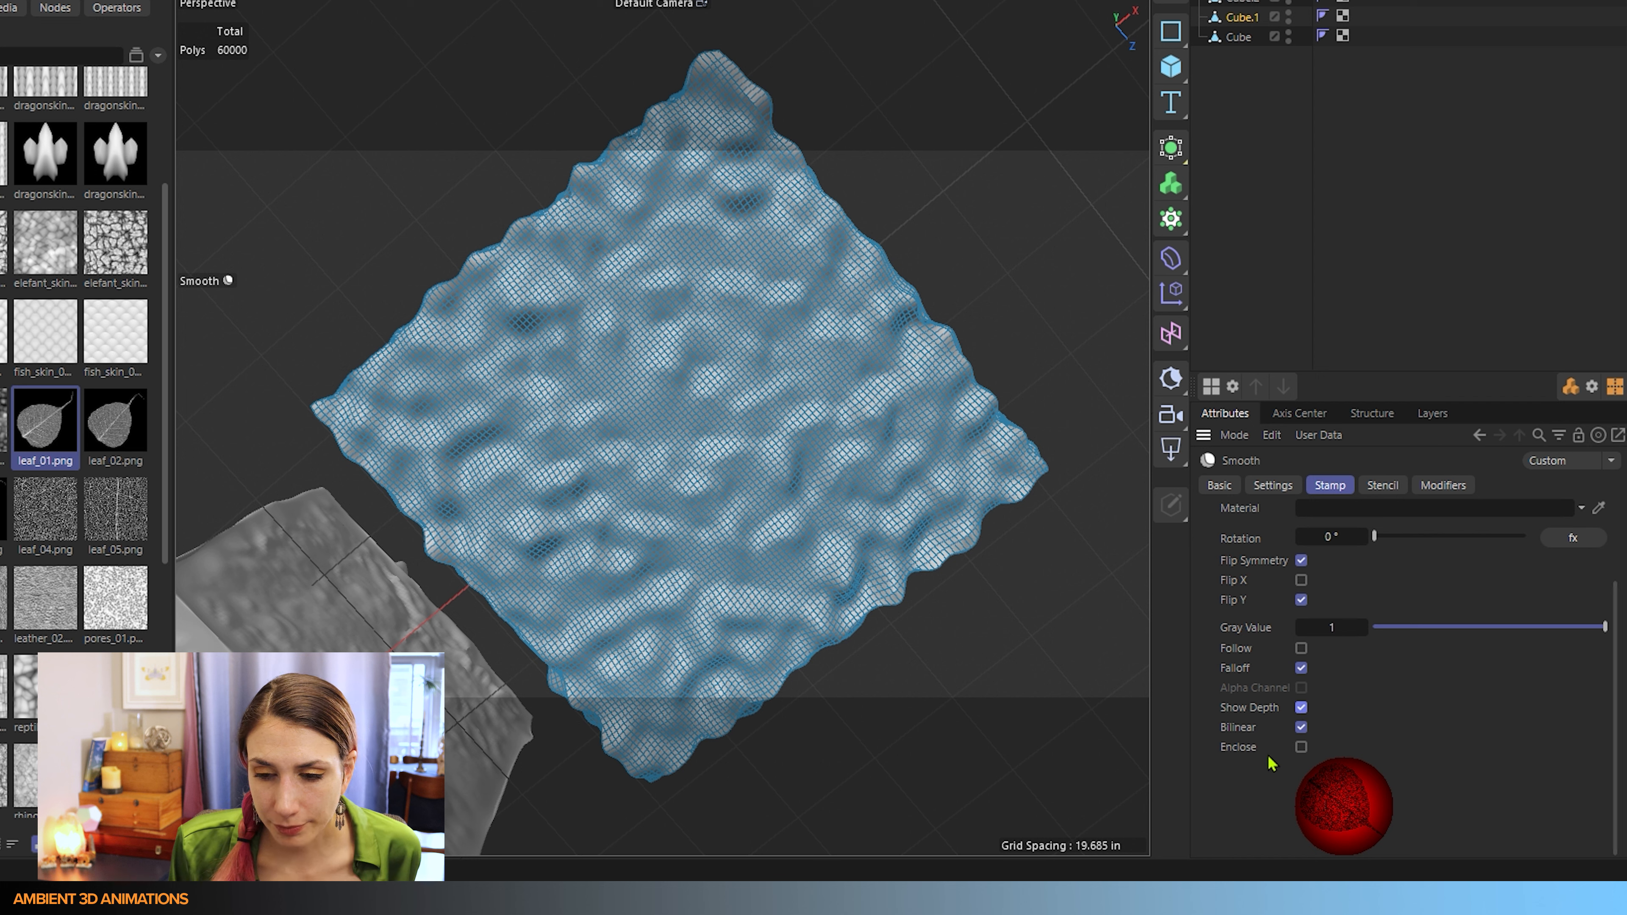
mouse_move(1583, 630)
left_mouse_down()
mouse_move(1374, 628)
mouse_move(1606, 631)
left_mouse_up()
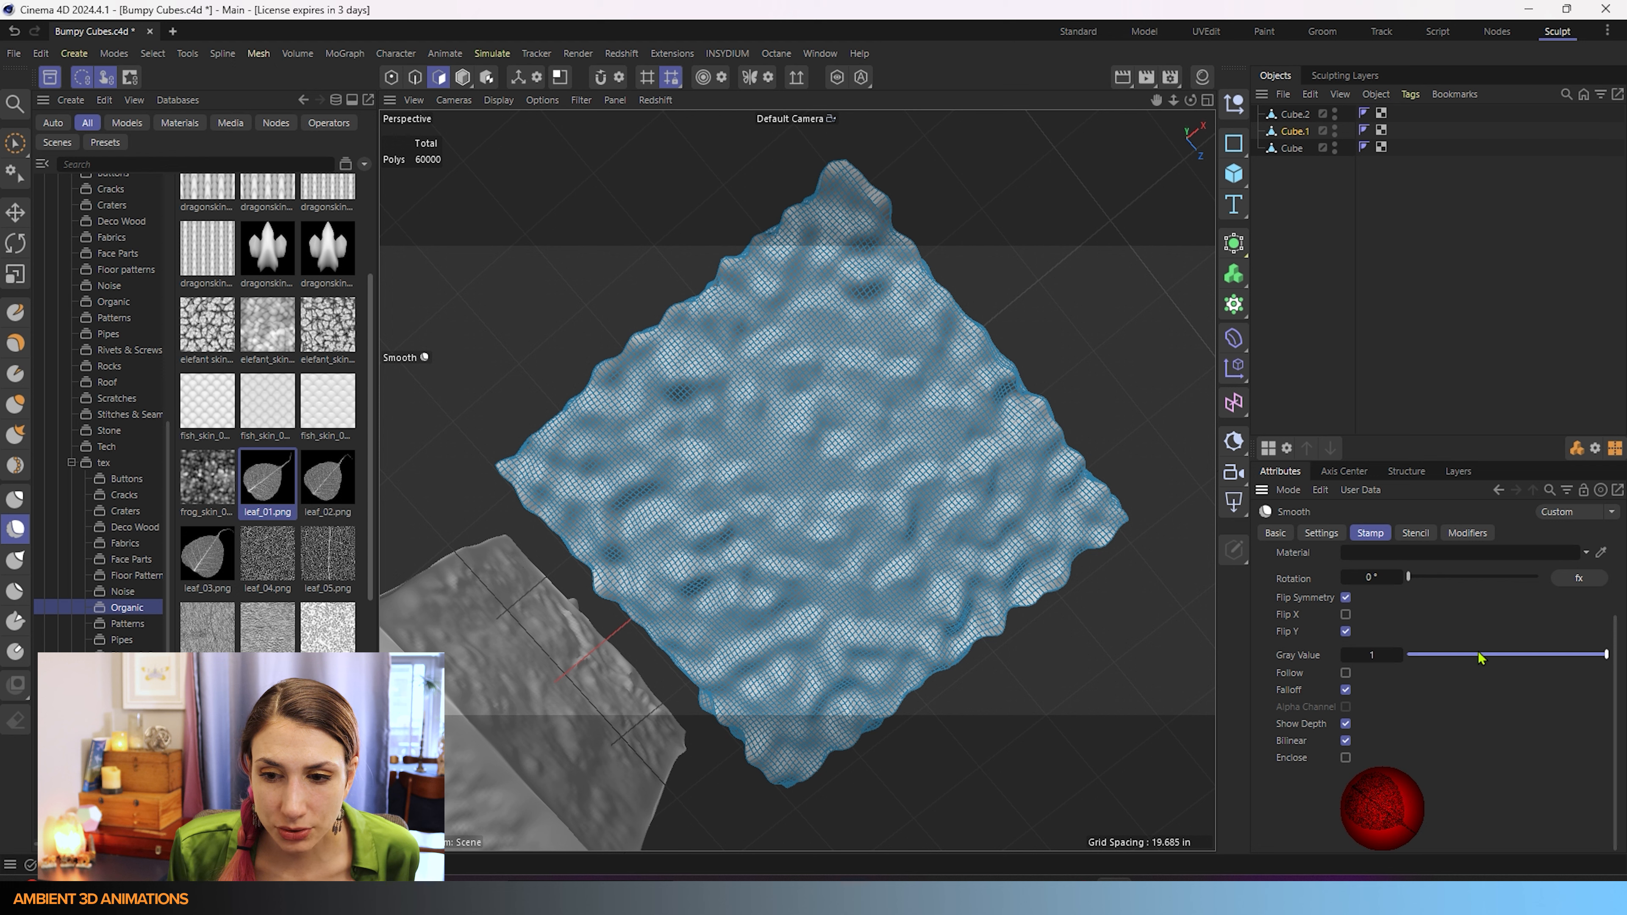
left_click_drag(1480, 657, 1406, 655)
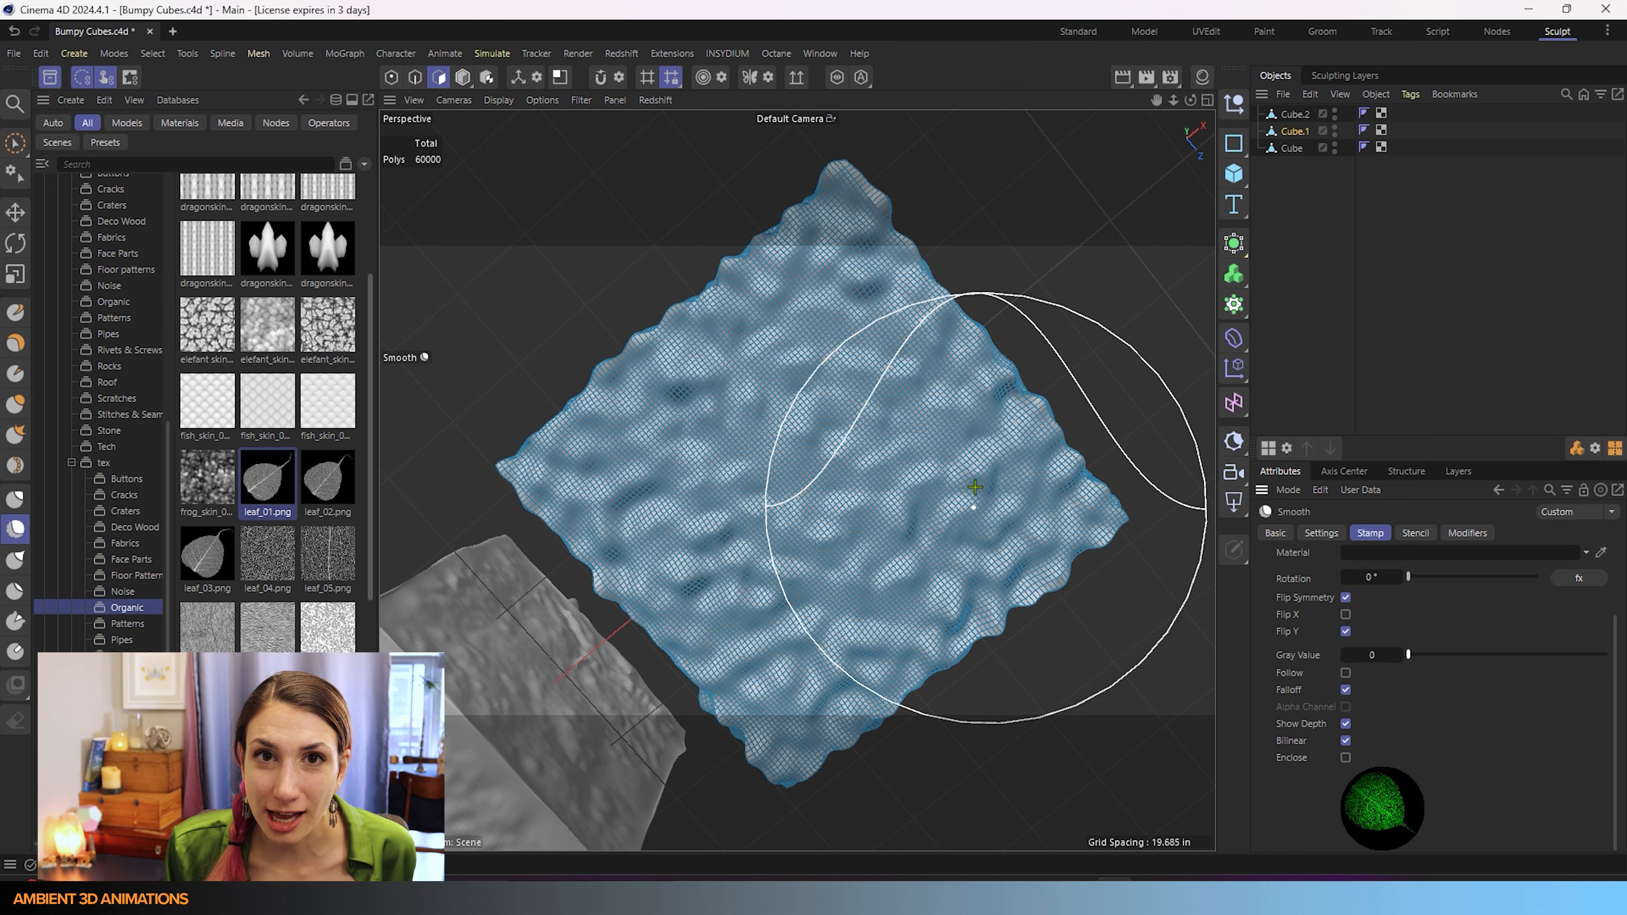
Step: Try a Draw brush stroke across the middle of Cube.1's face, undo it, and return to the Smooth brush
left_click(16, 312)
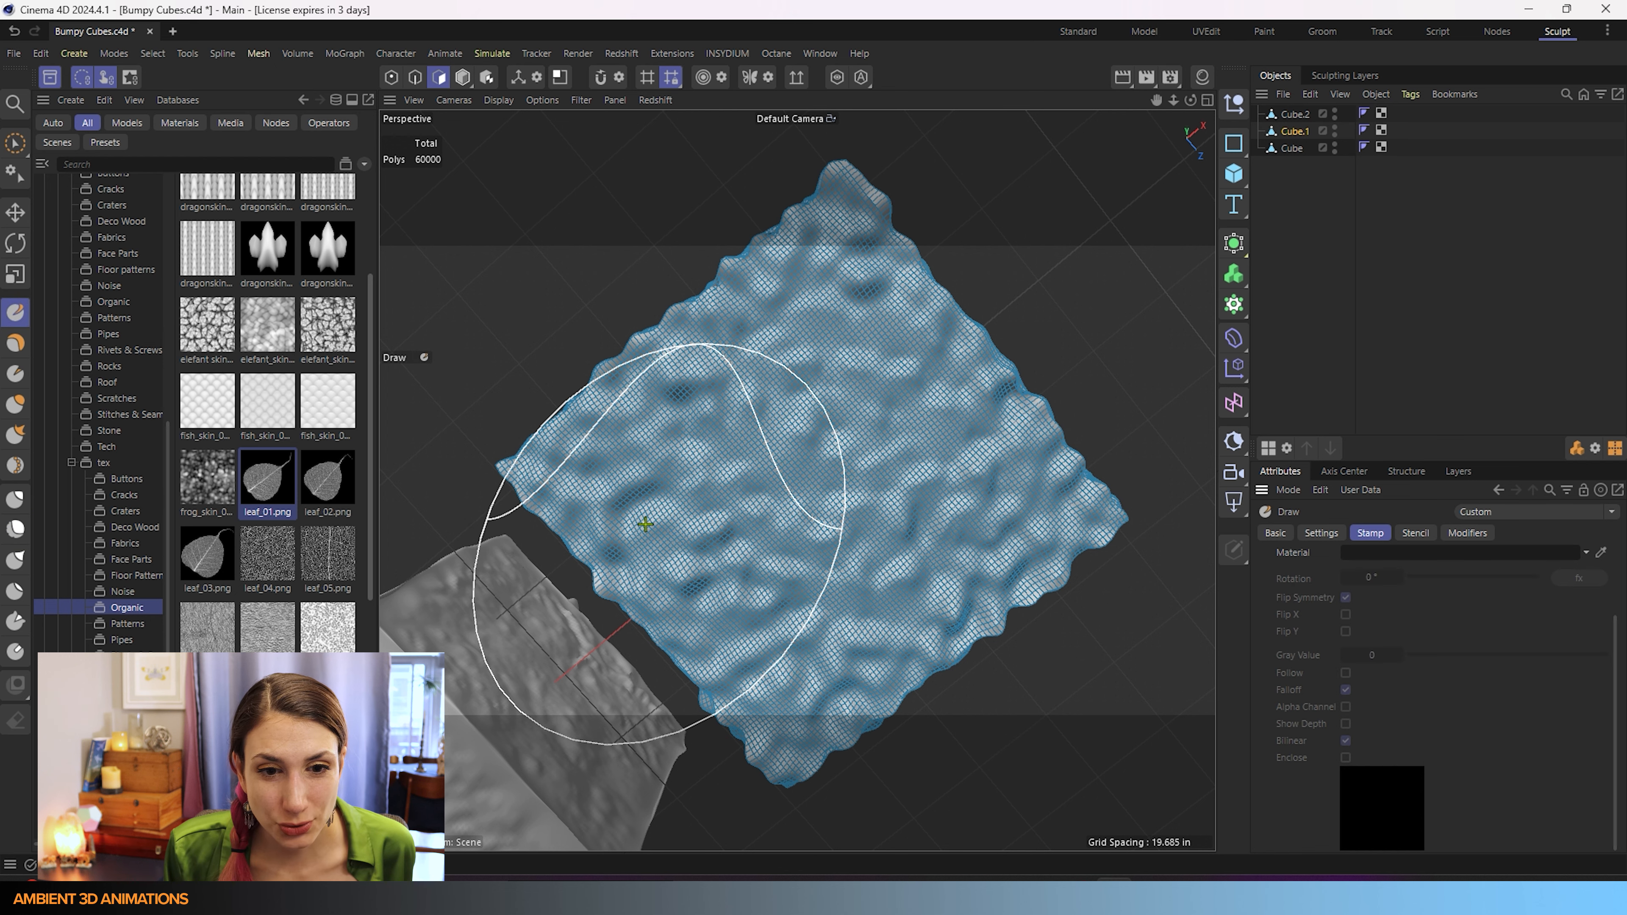
left_click_drag(722, 541, 999, 532)
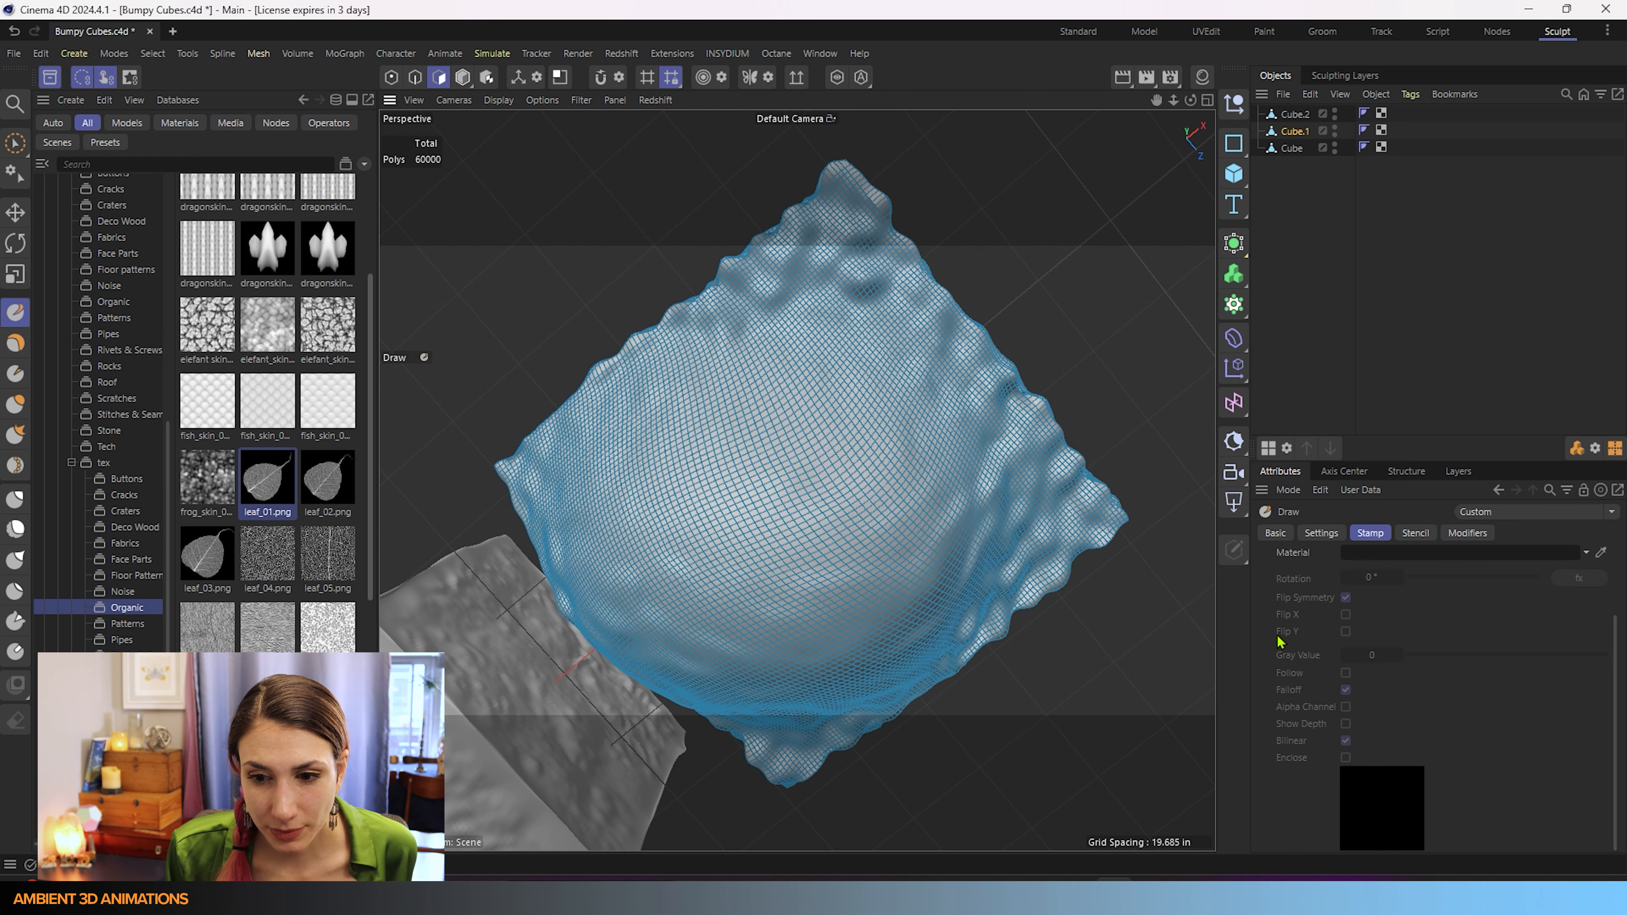
key("ctrl+z")
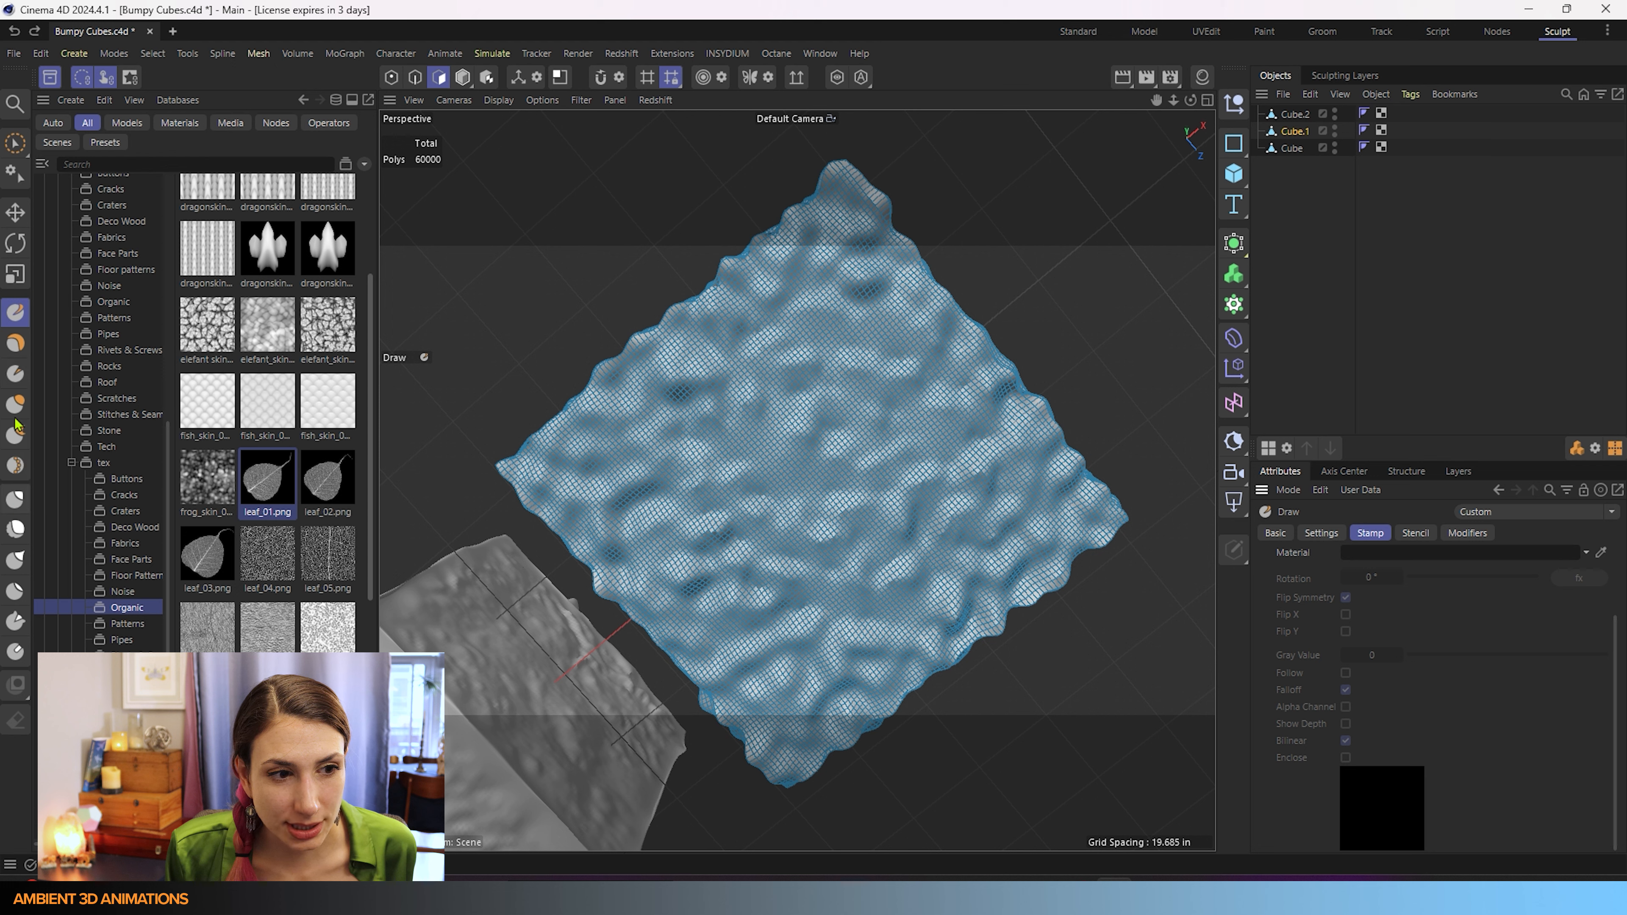
left_click(16, 528)
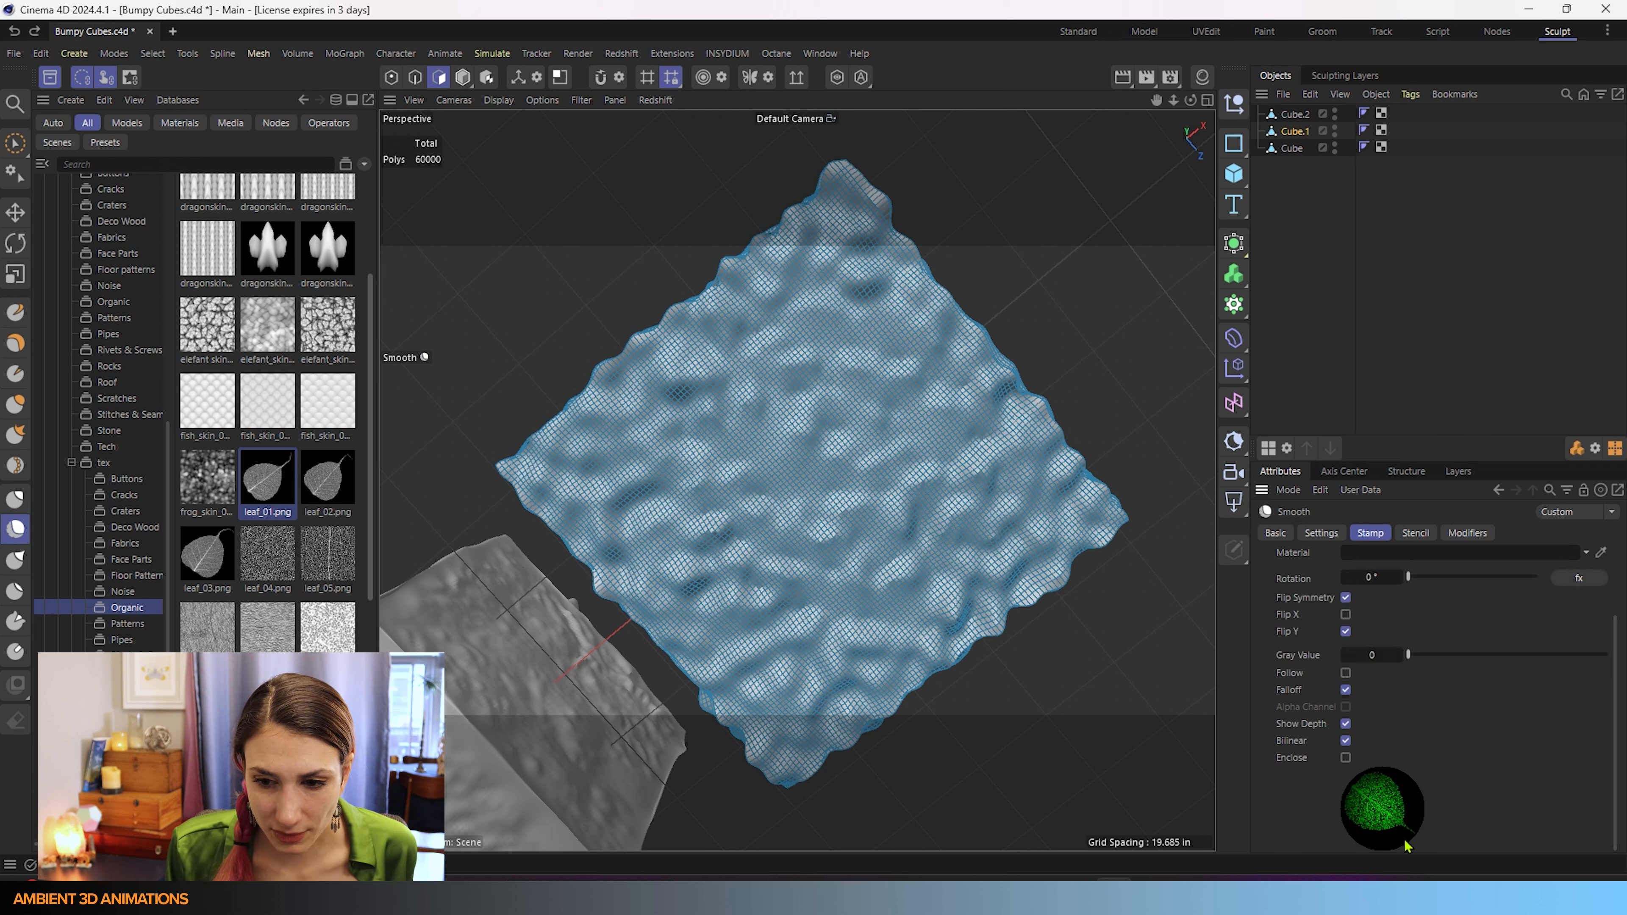
Step: Toggle the leaf stamp's Show Depth, leave Show Depth and Bilinear on, and enable Enclose
left_click(1346, 726)
left_click(1345, 727)
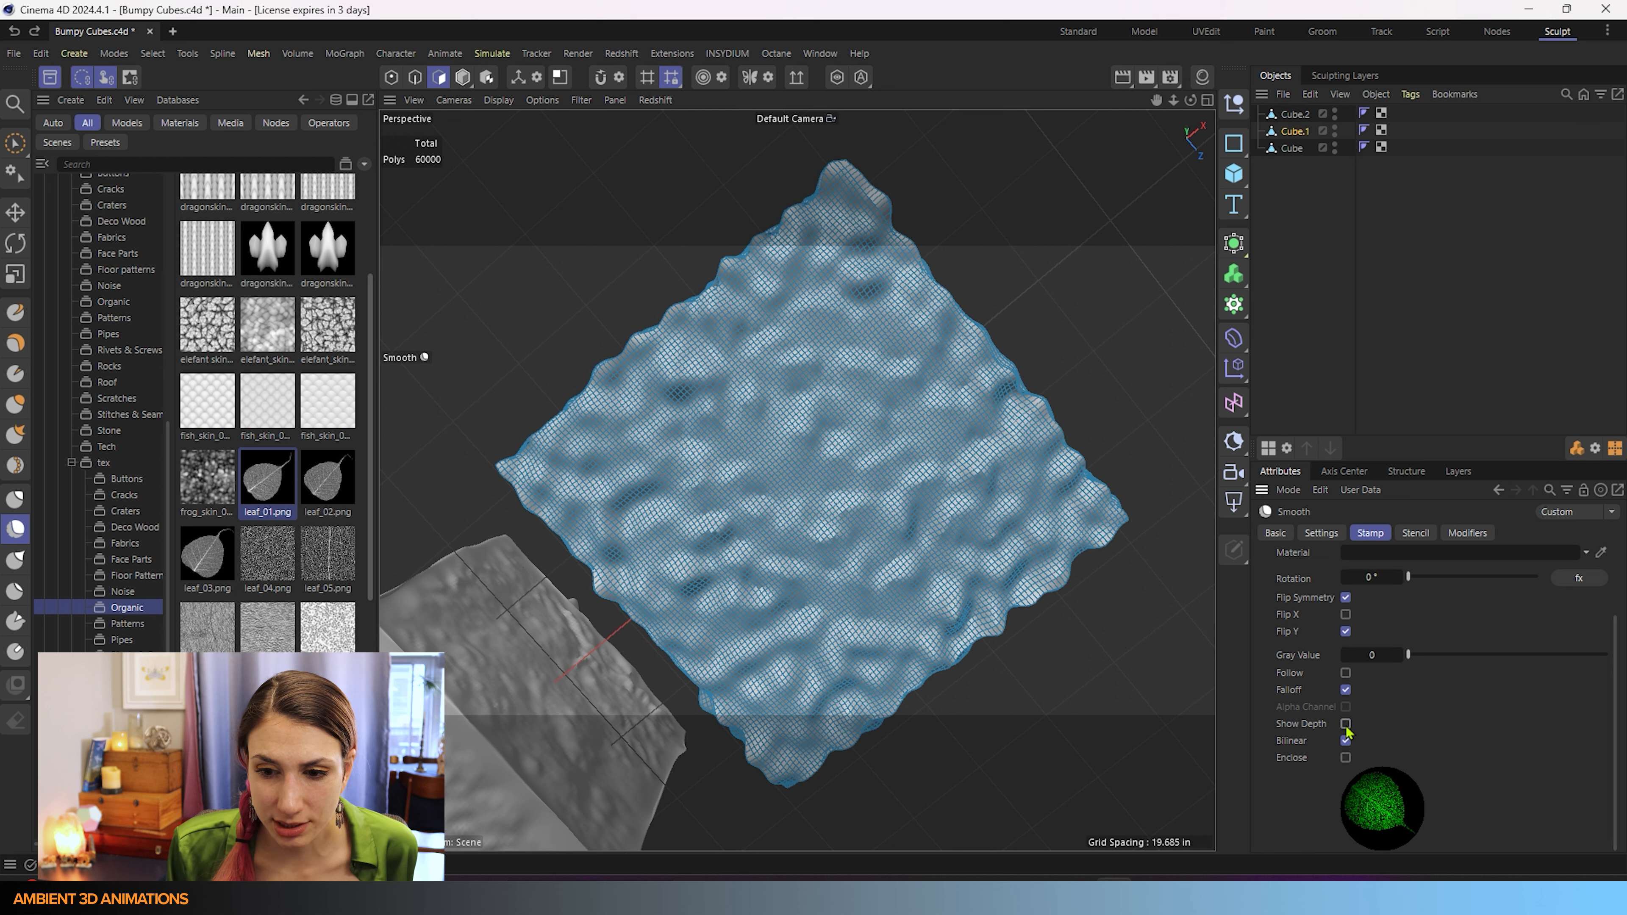
left_click(1346, 725)
left_click(1345, 725)
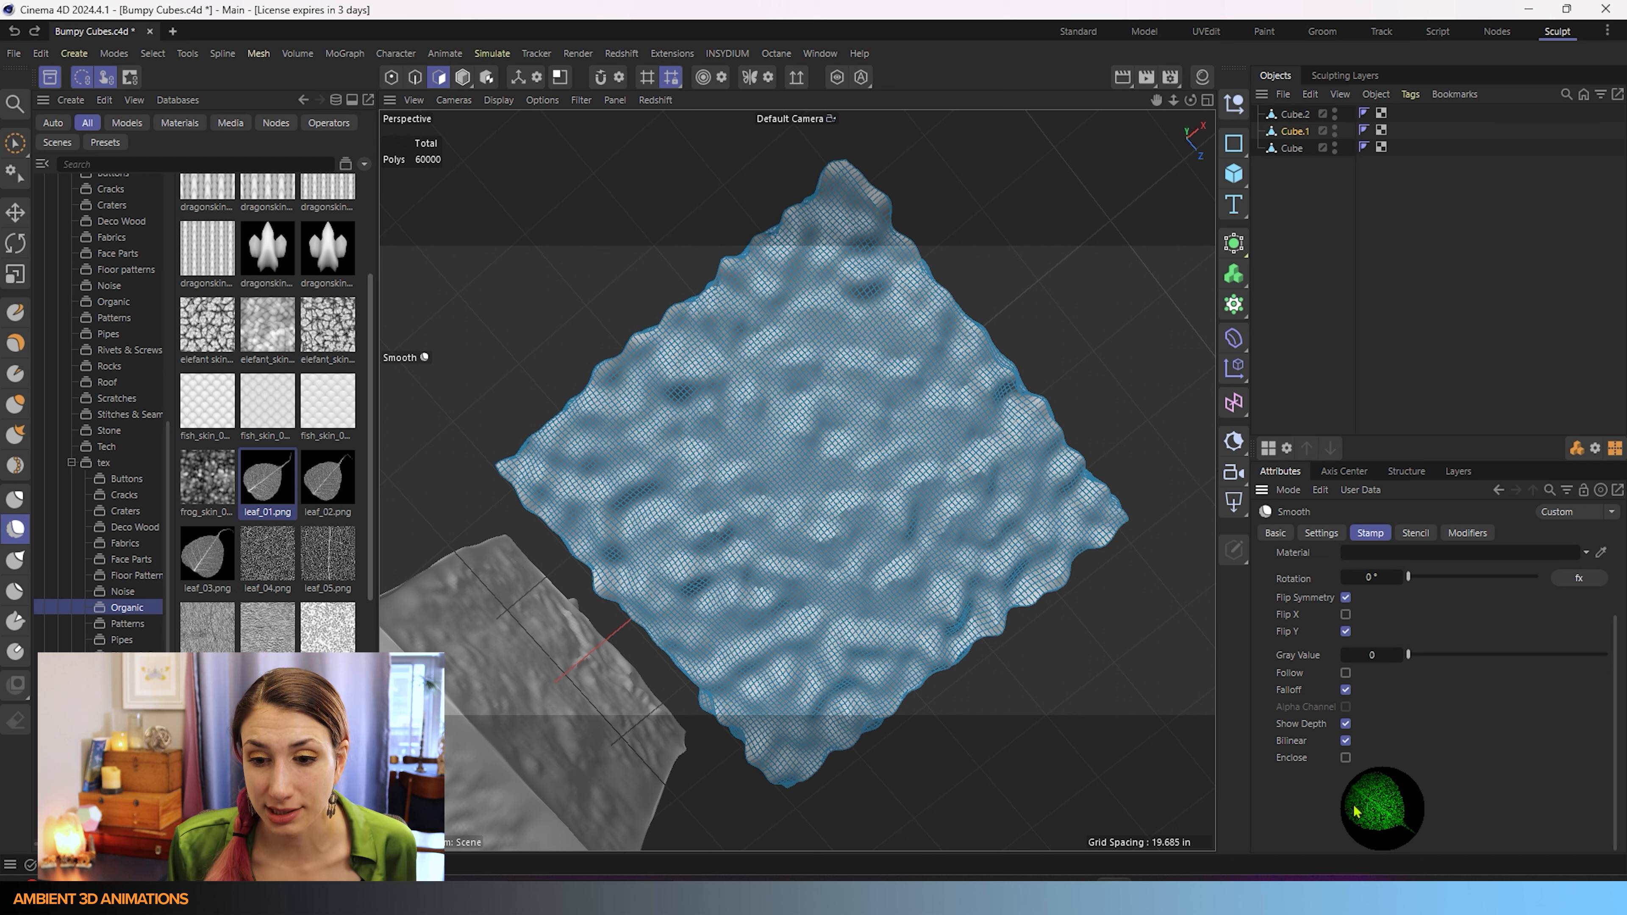
left_click(1344, 740)
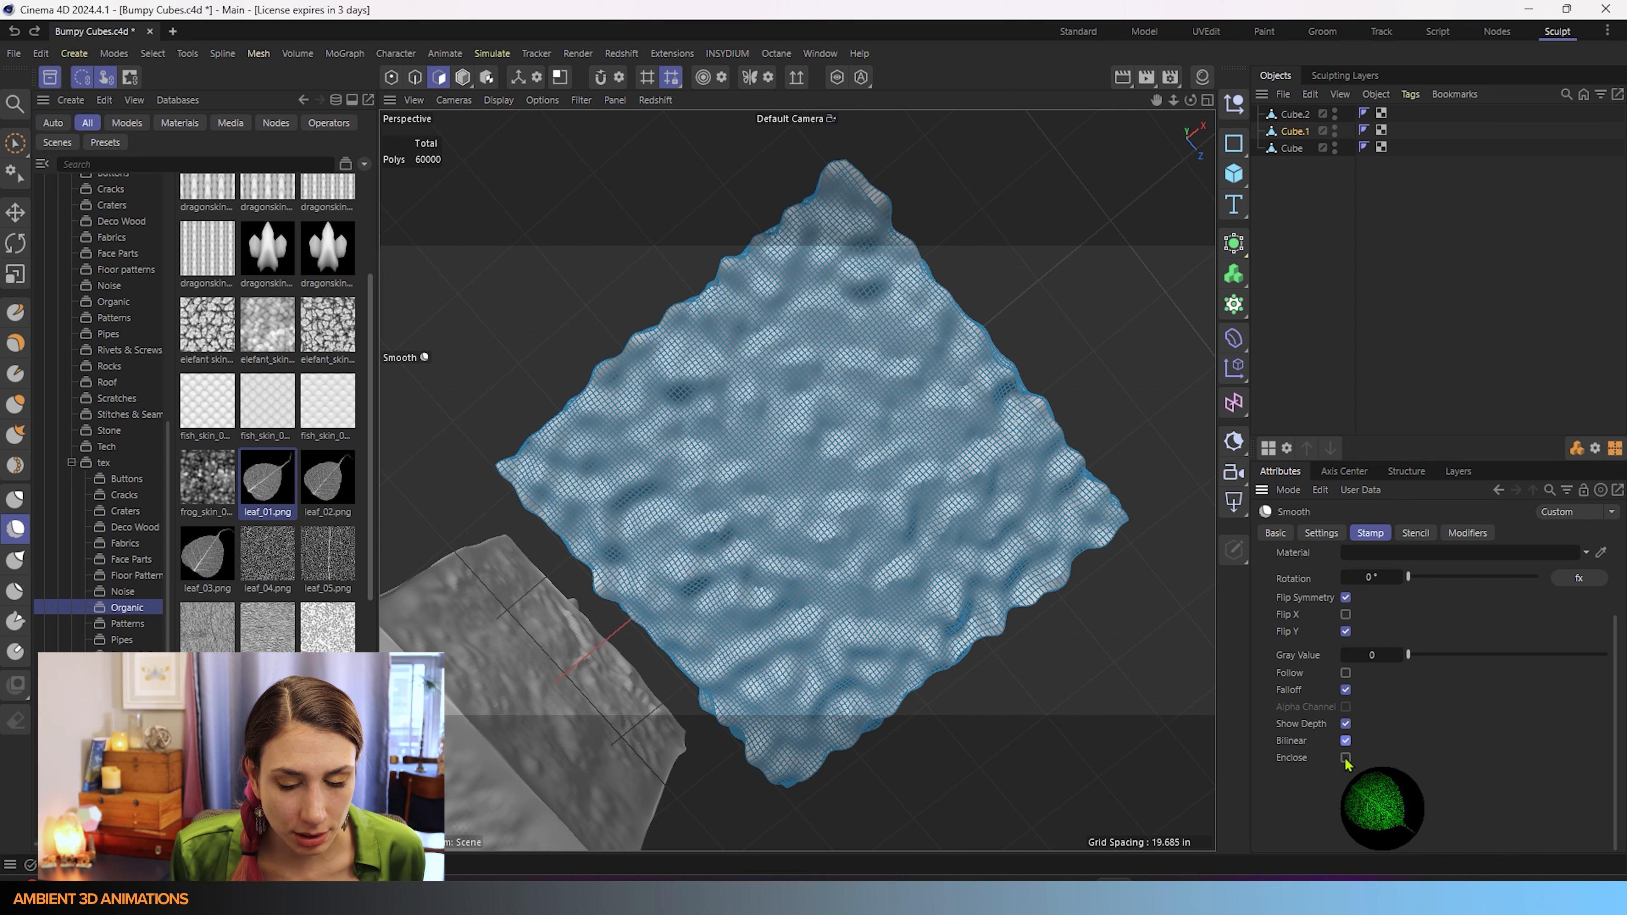
left_click(1345, 758)
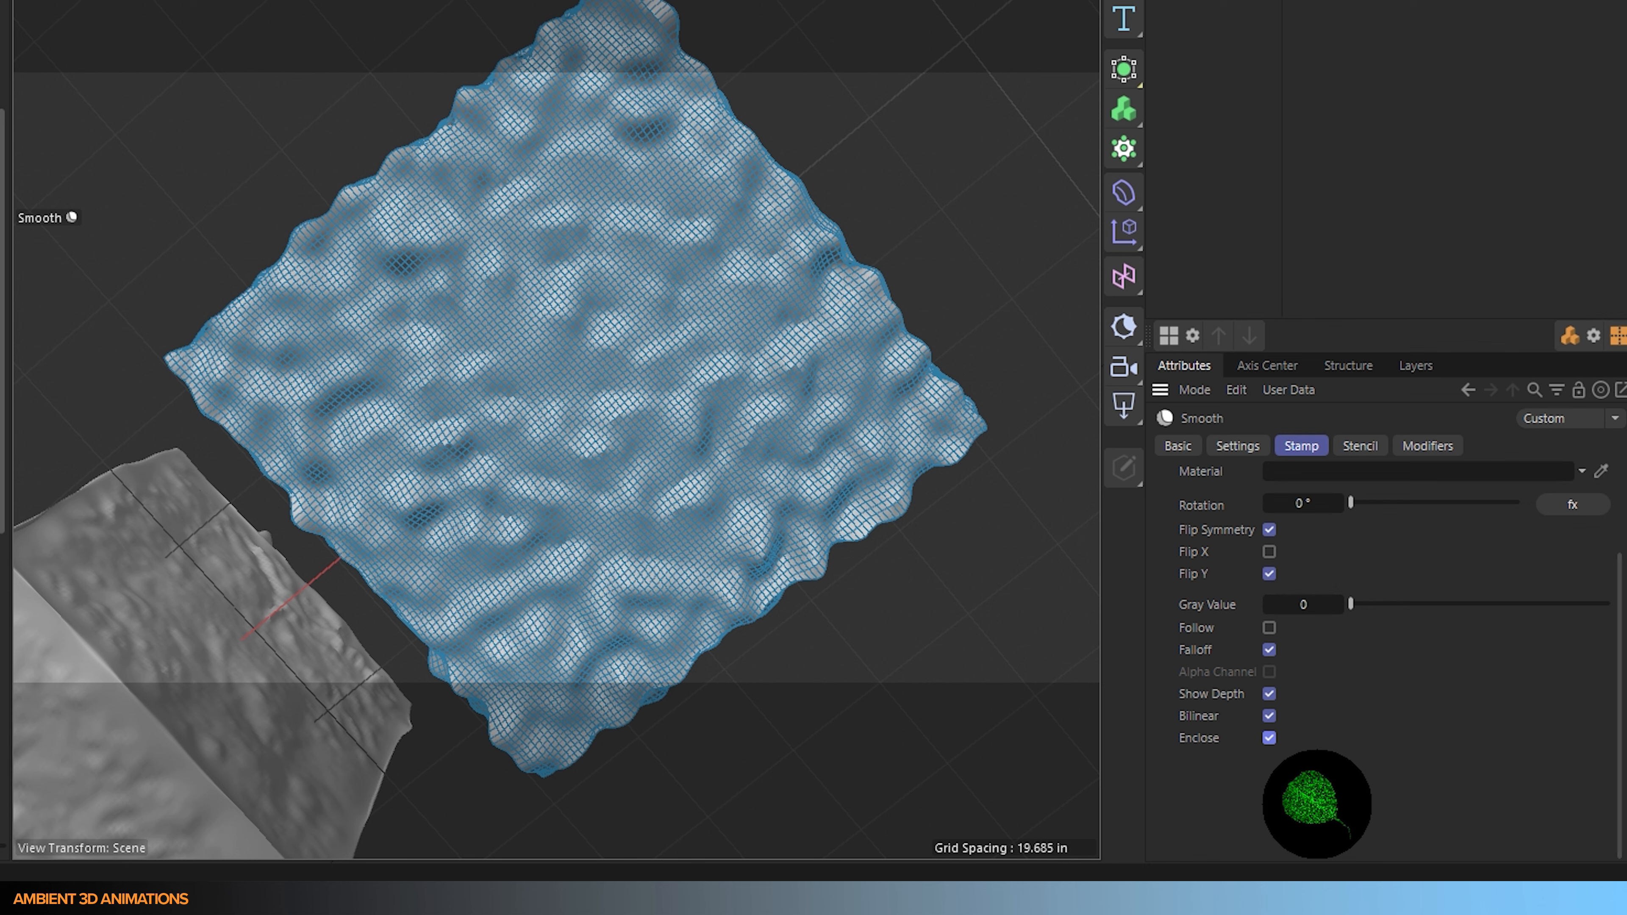
Step: Load the scales_02_7 image from the Organic textures as the Smooth brush's stamp and turn off Show Depth
scroll(1438, 681, "up", 3)
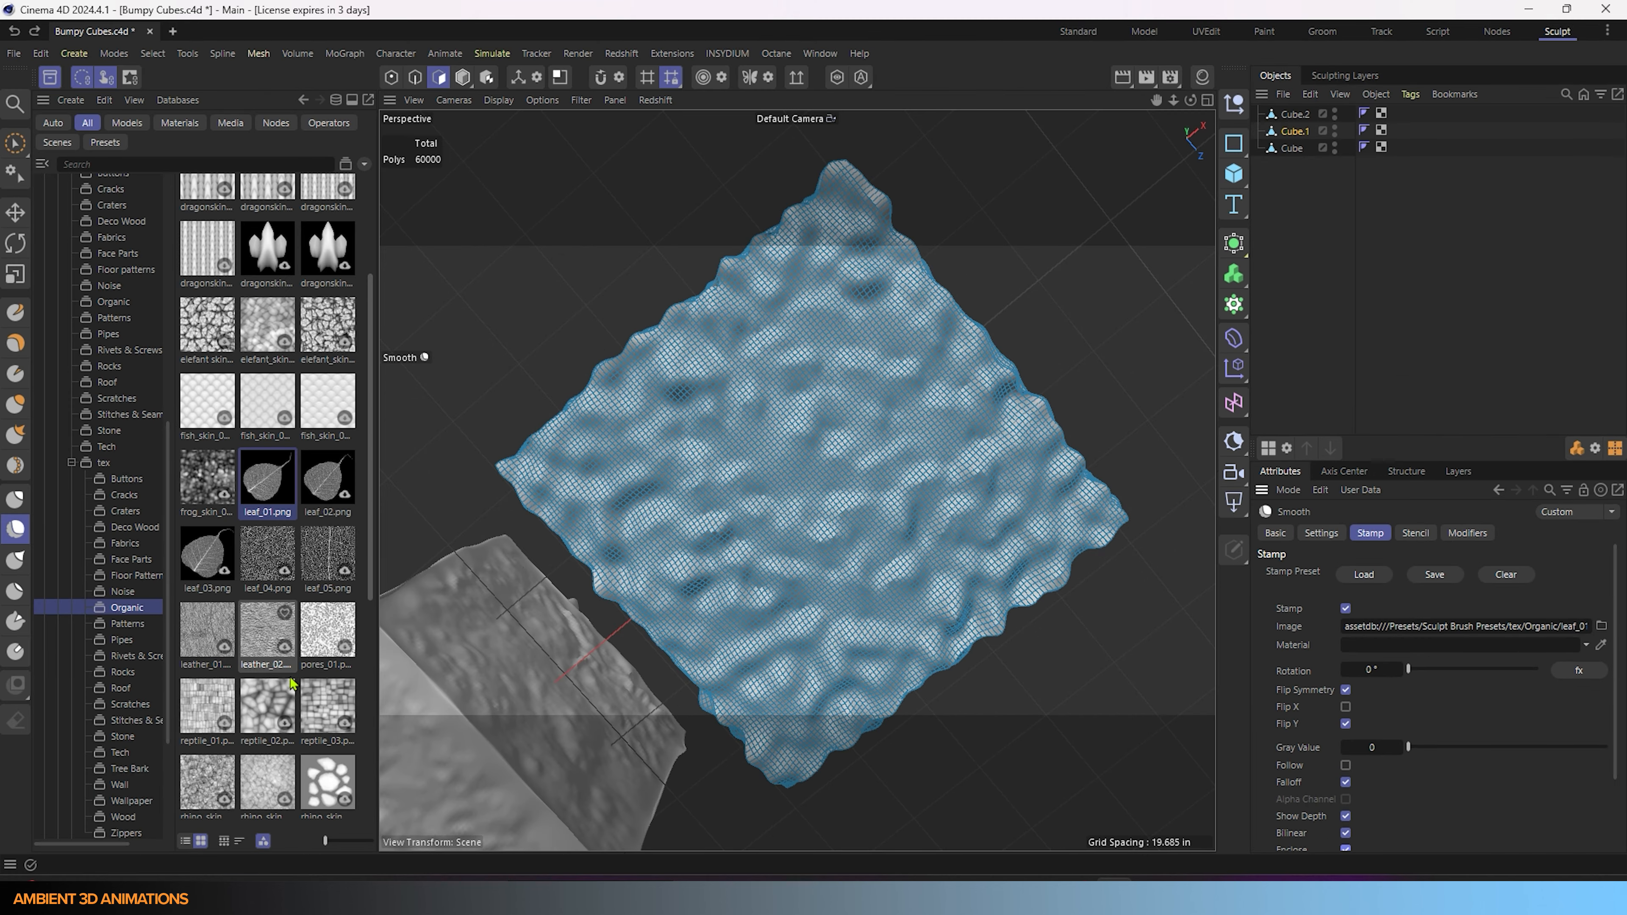
scroll(257, 695, "down", 3)
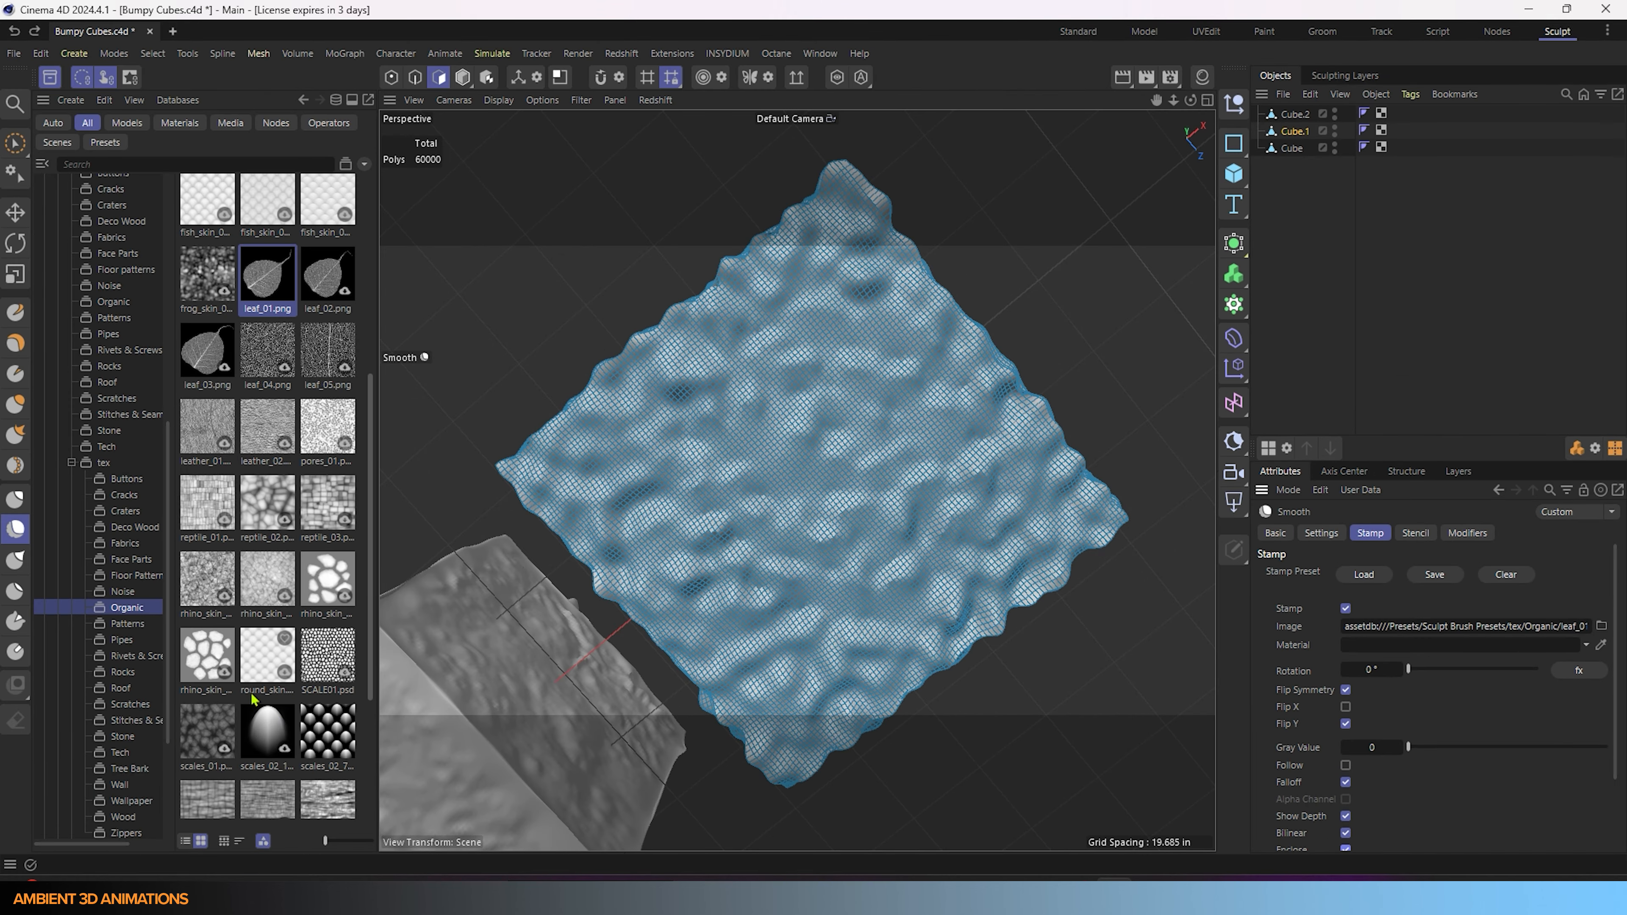
left_click_drag(330, 739, 1402, 626)
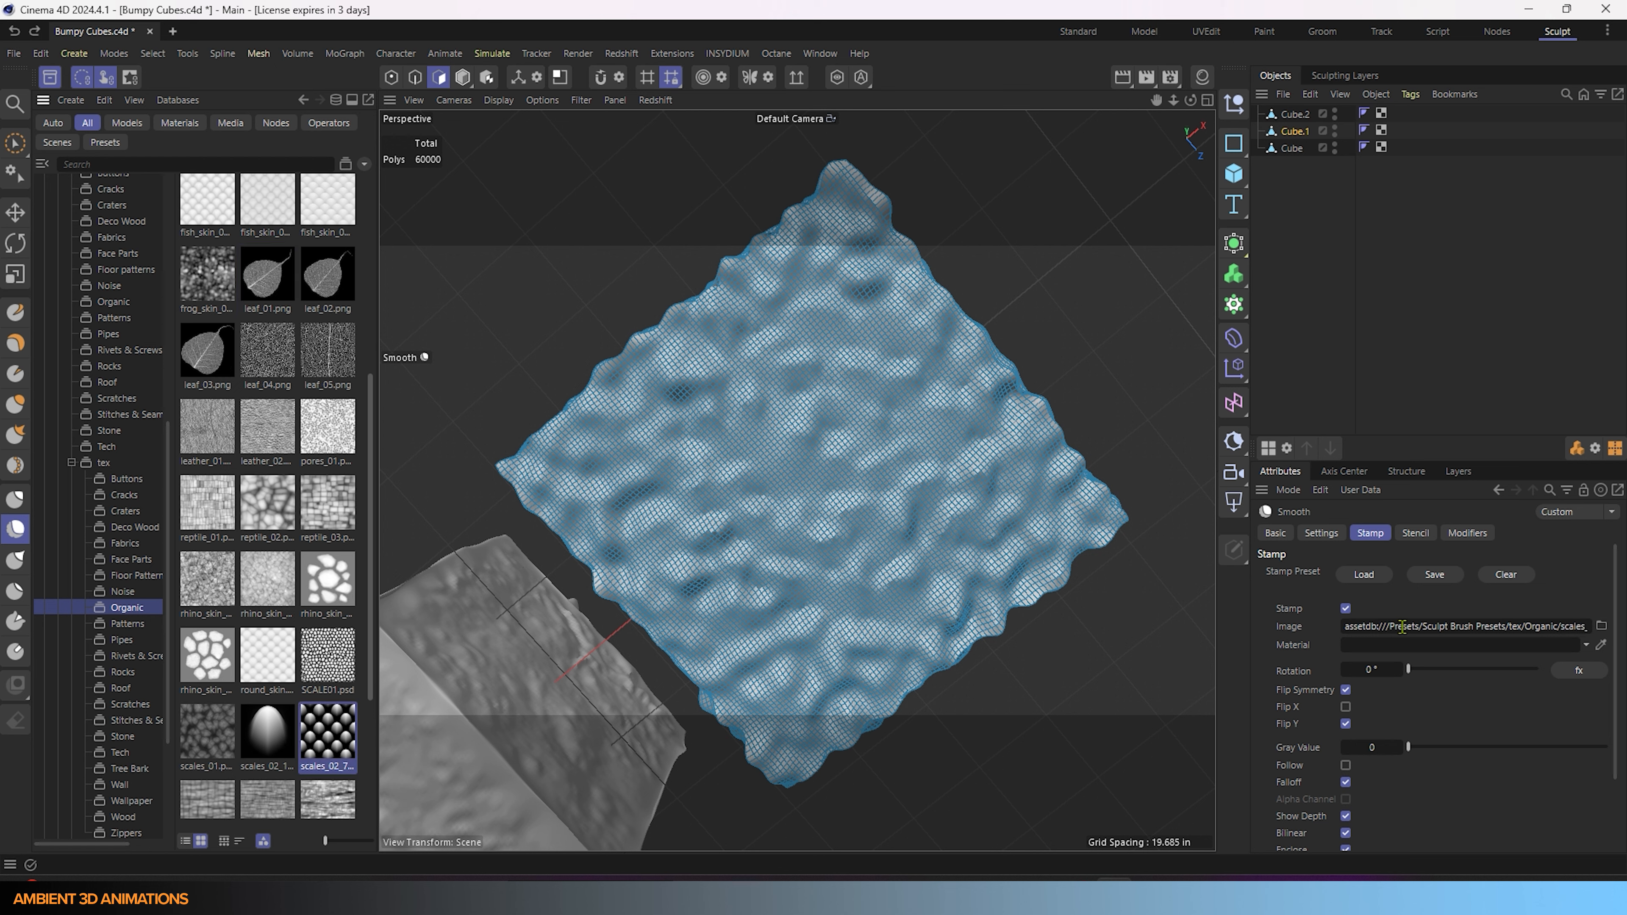
scroll(1337, 798, "down", 3)
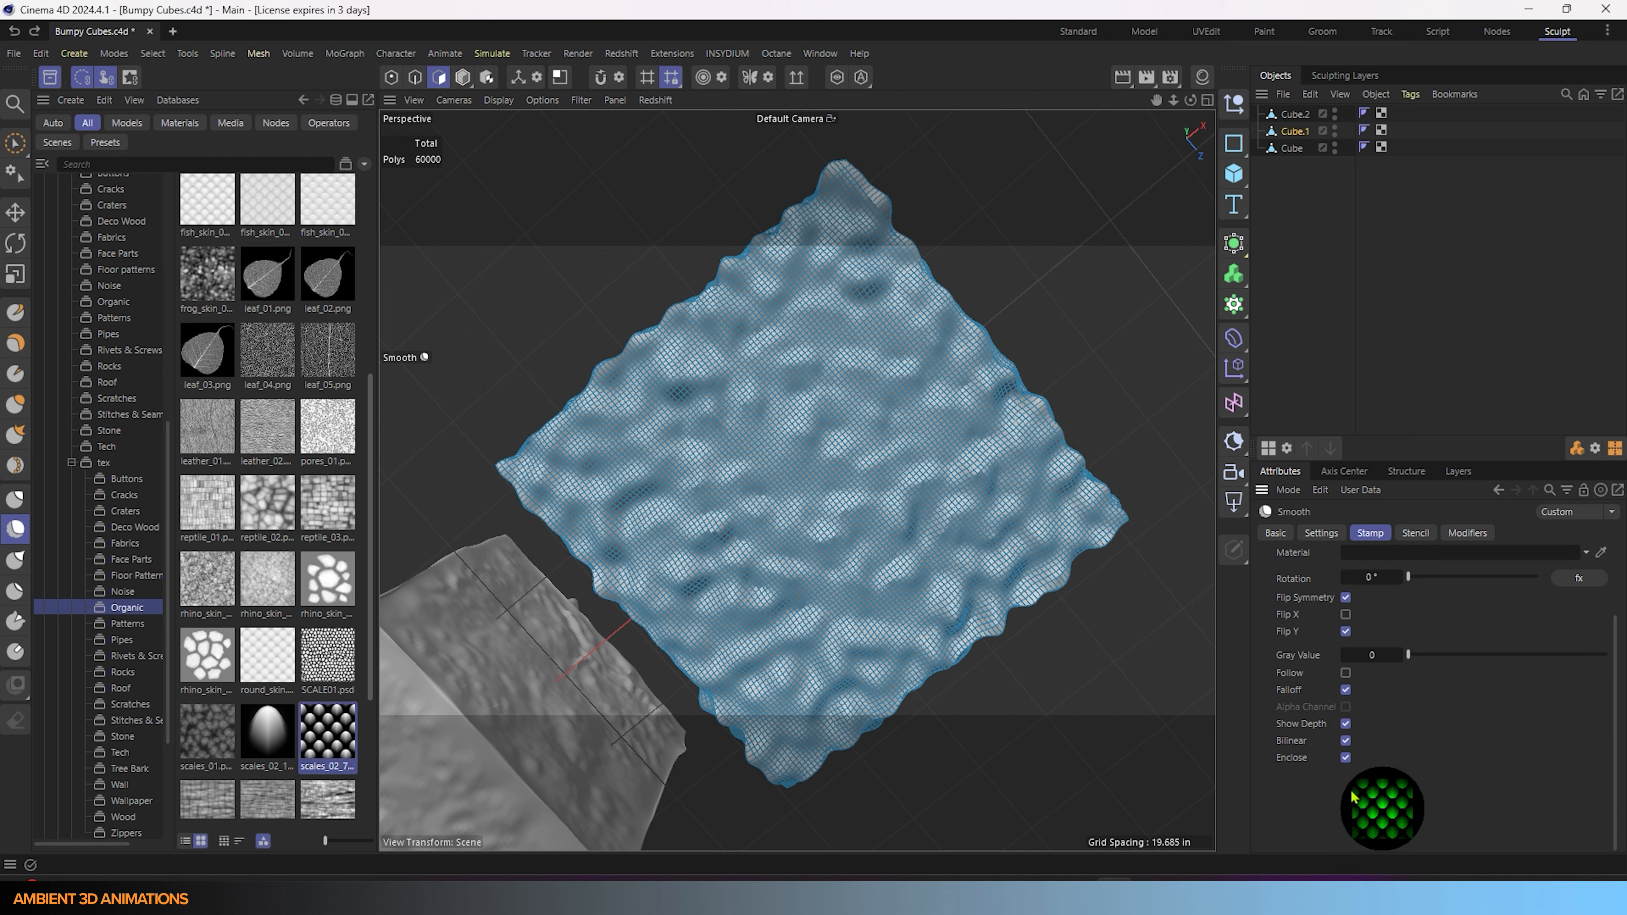
left_click(1345, 723)
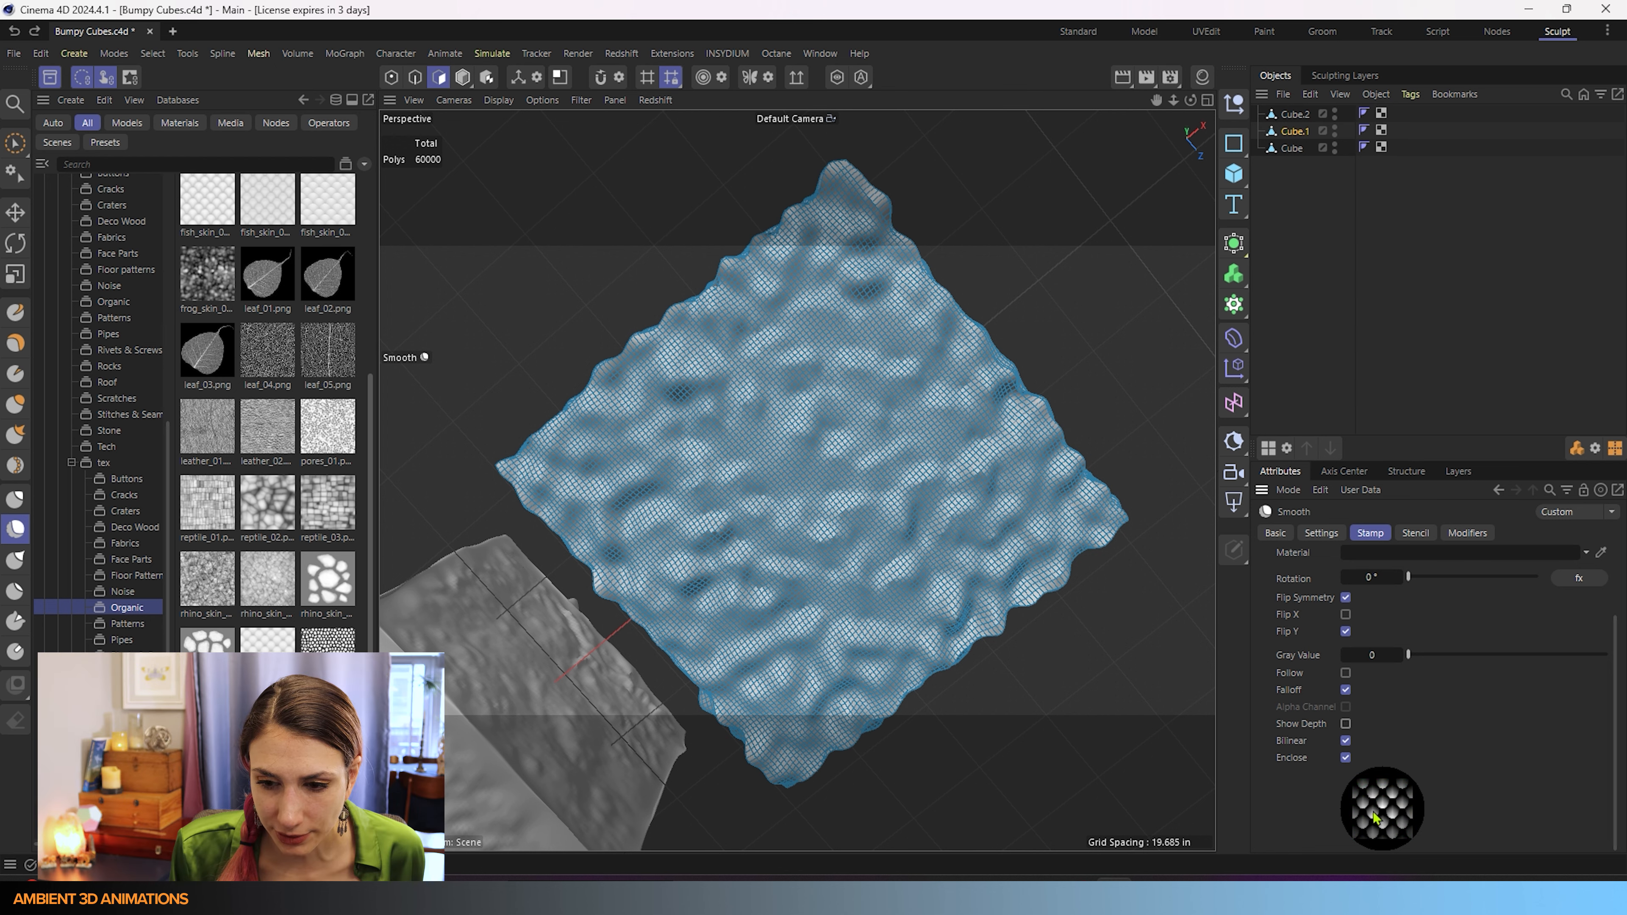
Step: Smooth the middle of Cube.1's face with the scales stamp, trying Enclose off and on, and leave Enclose off
left_click(1345, 758)
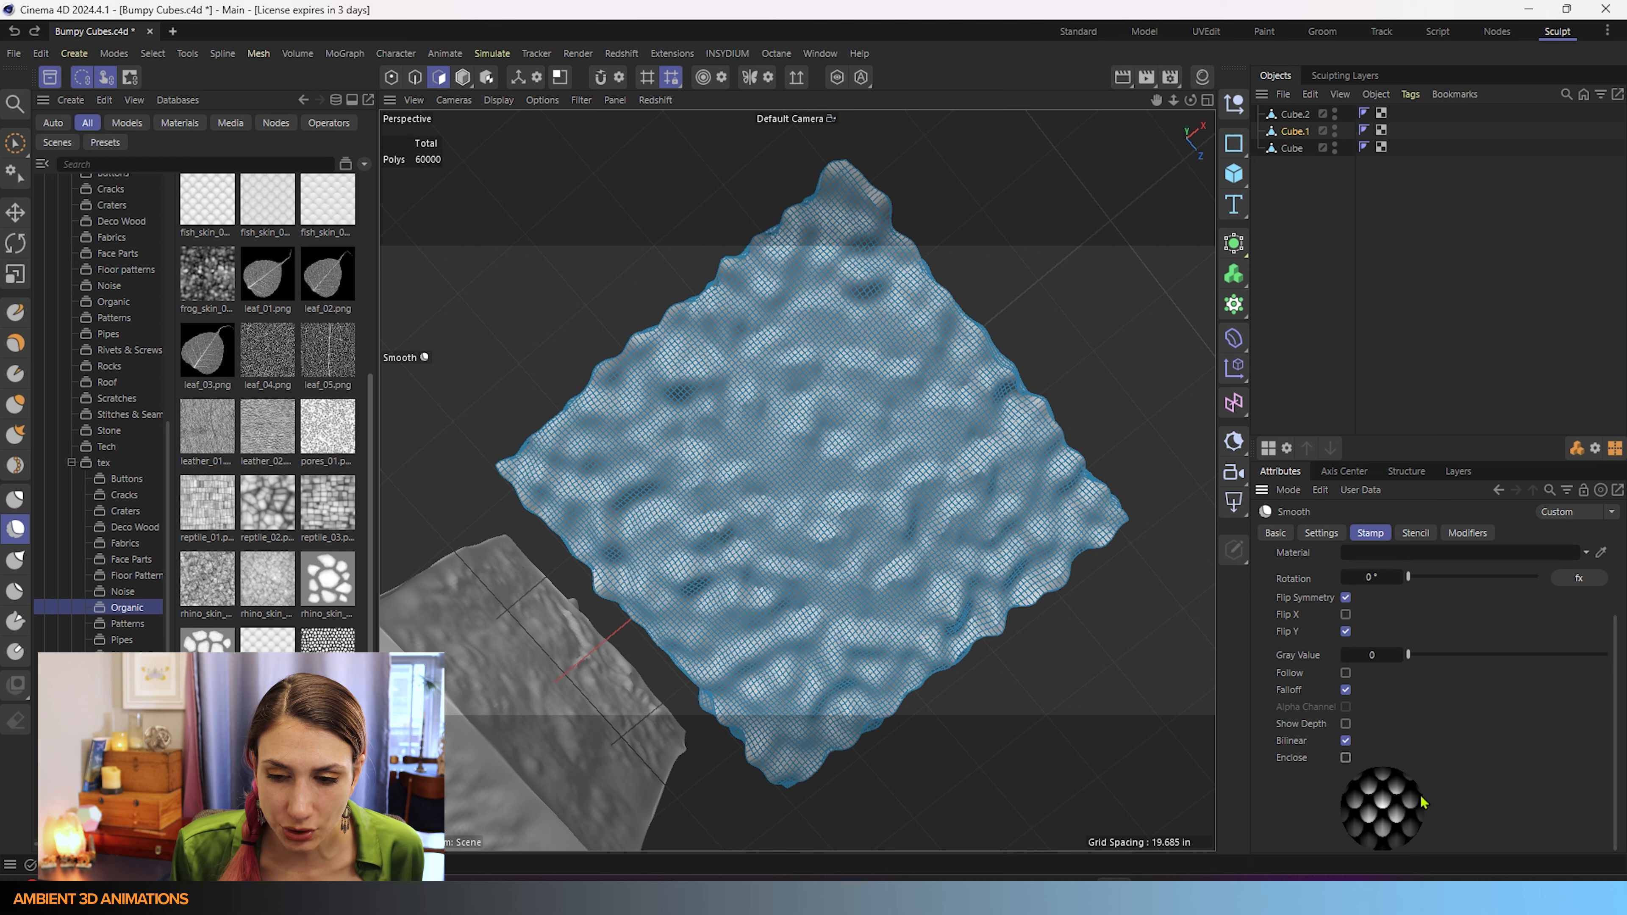
left_click_drag(810, 479, 842, 533)
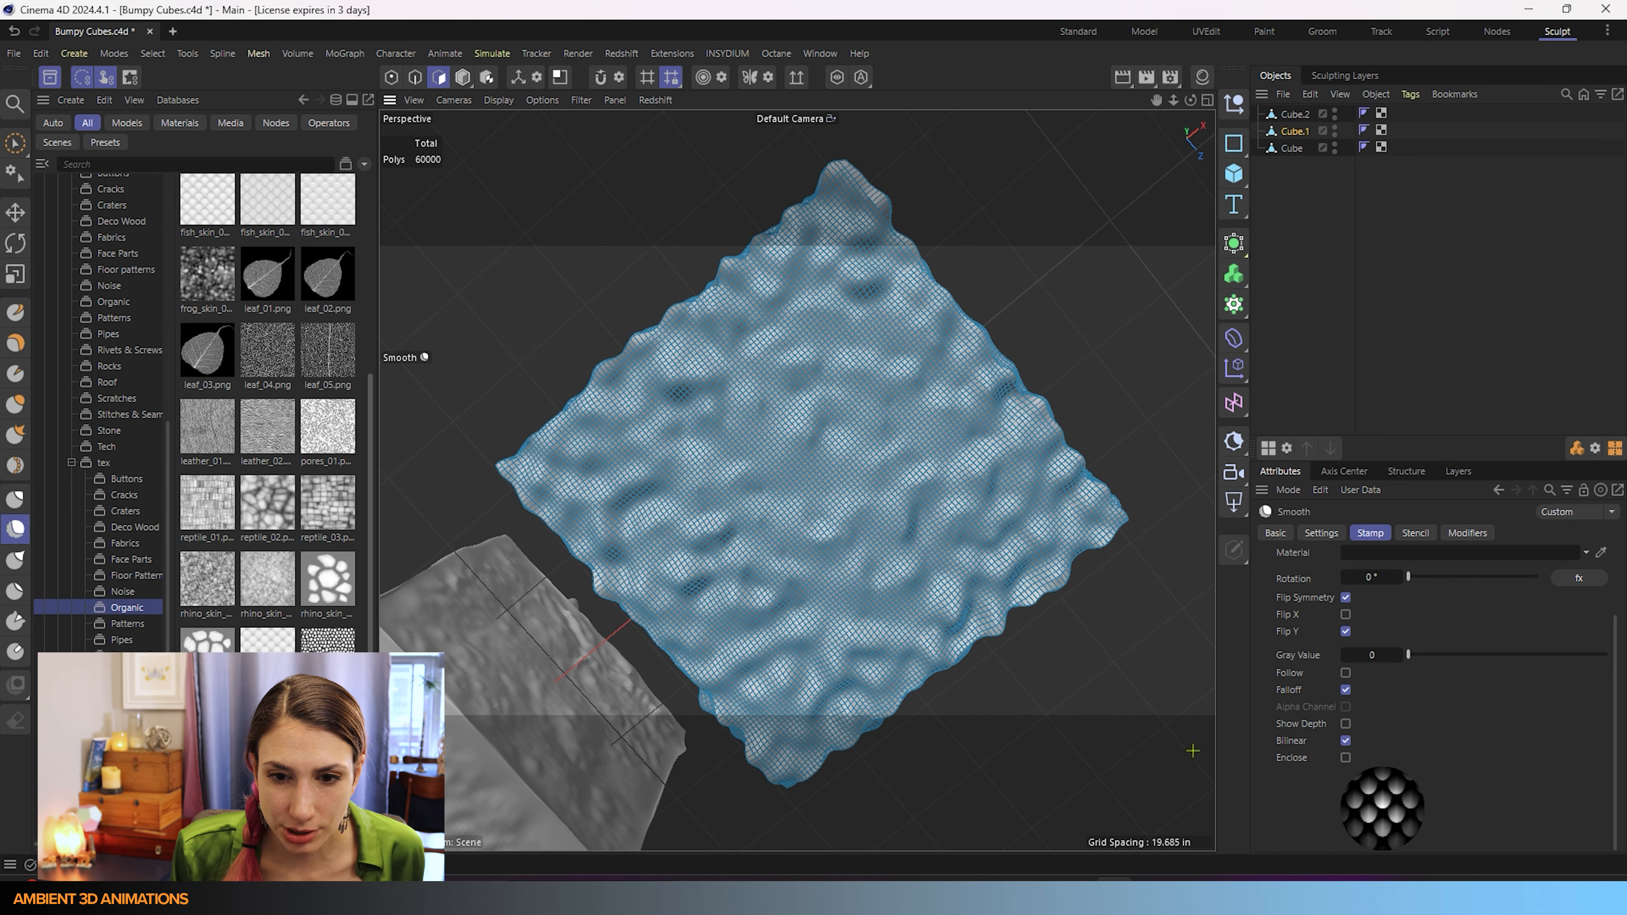
left_click(1346, 757)
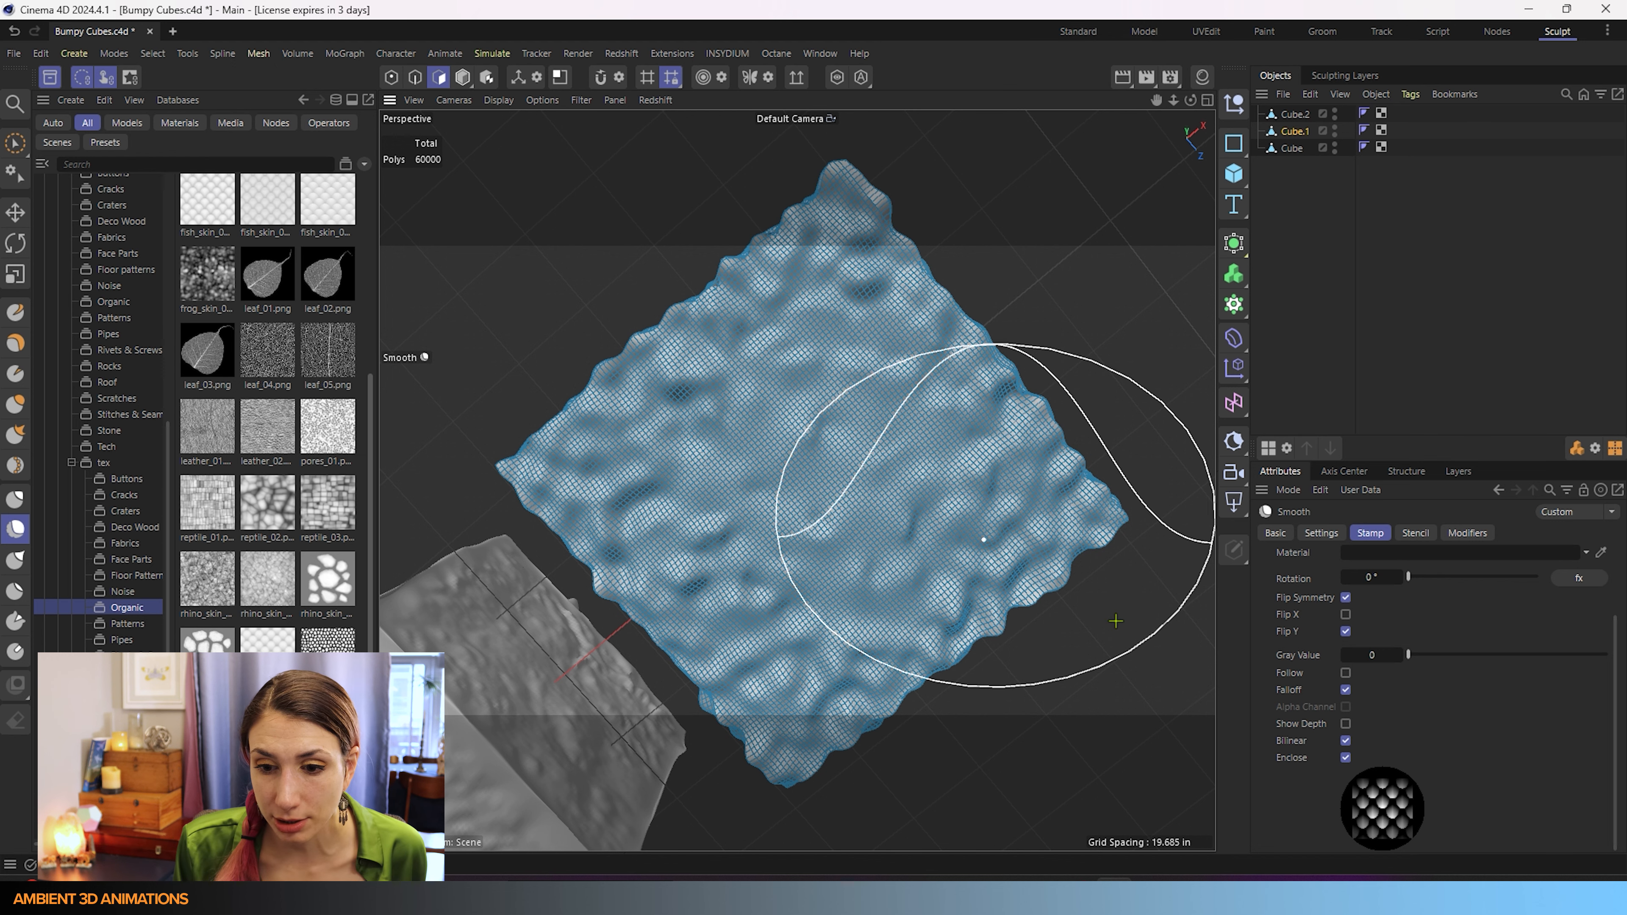
left_click(1346, 757)
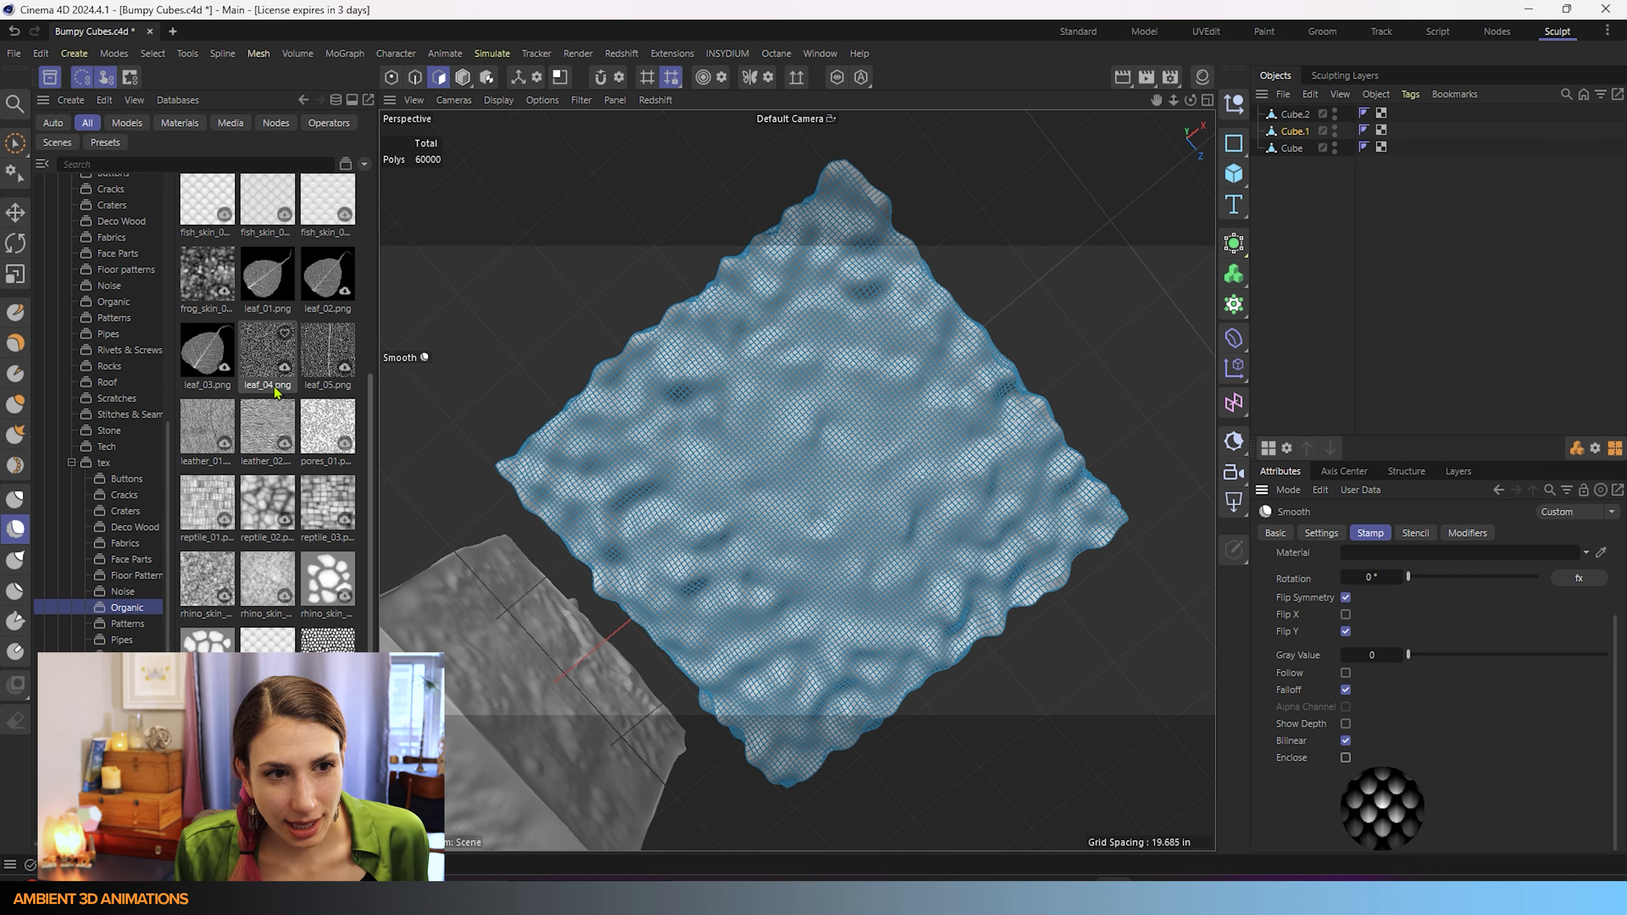
Step: Review the Smooth brush's Stencil settings and disable its scales stamp
scroll(282, 564, "down", 3)
left_click(308, 492)
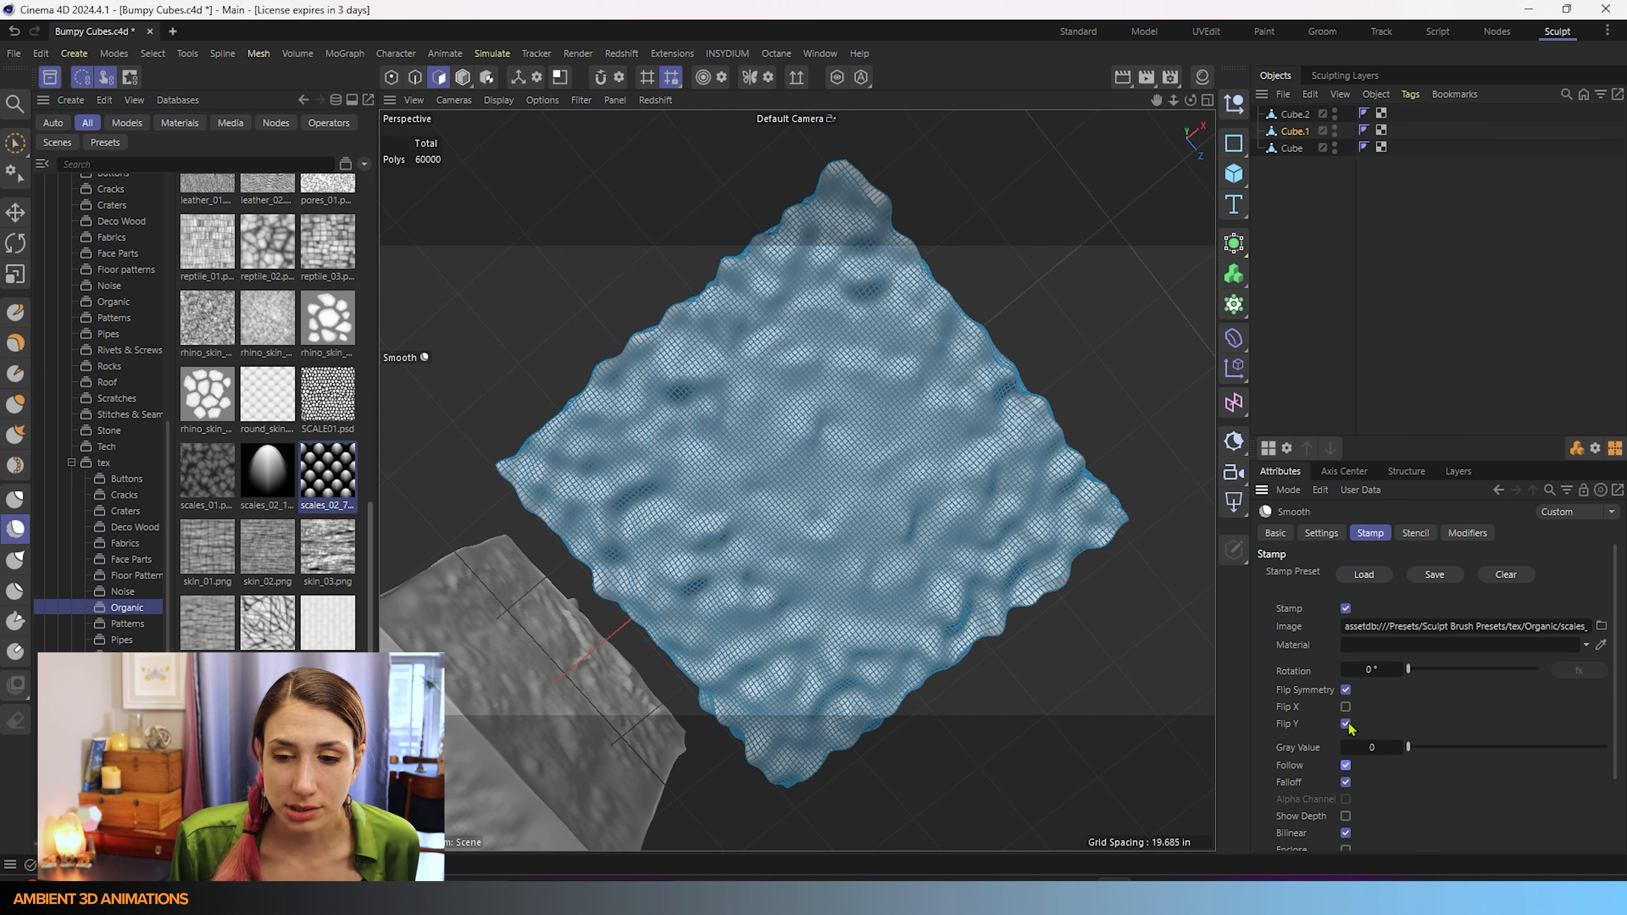
scroll(1349, 727, "down", 2)
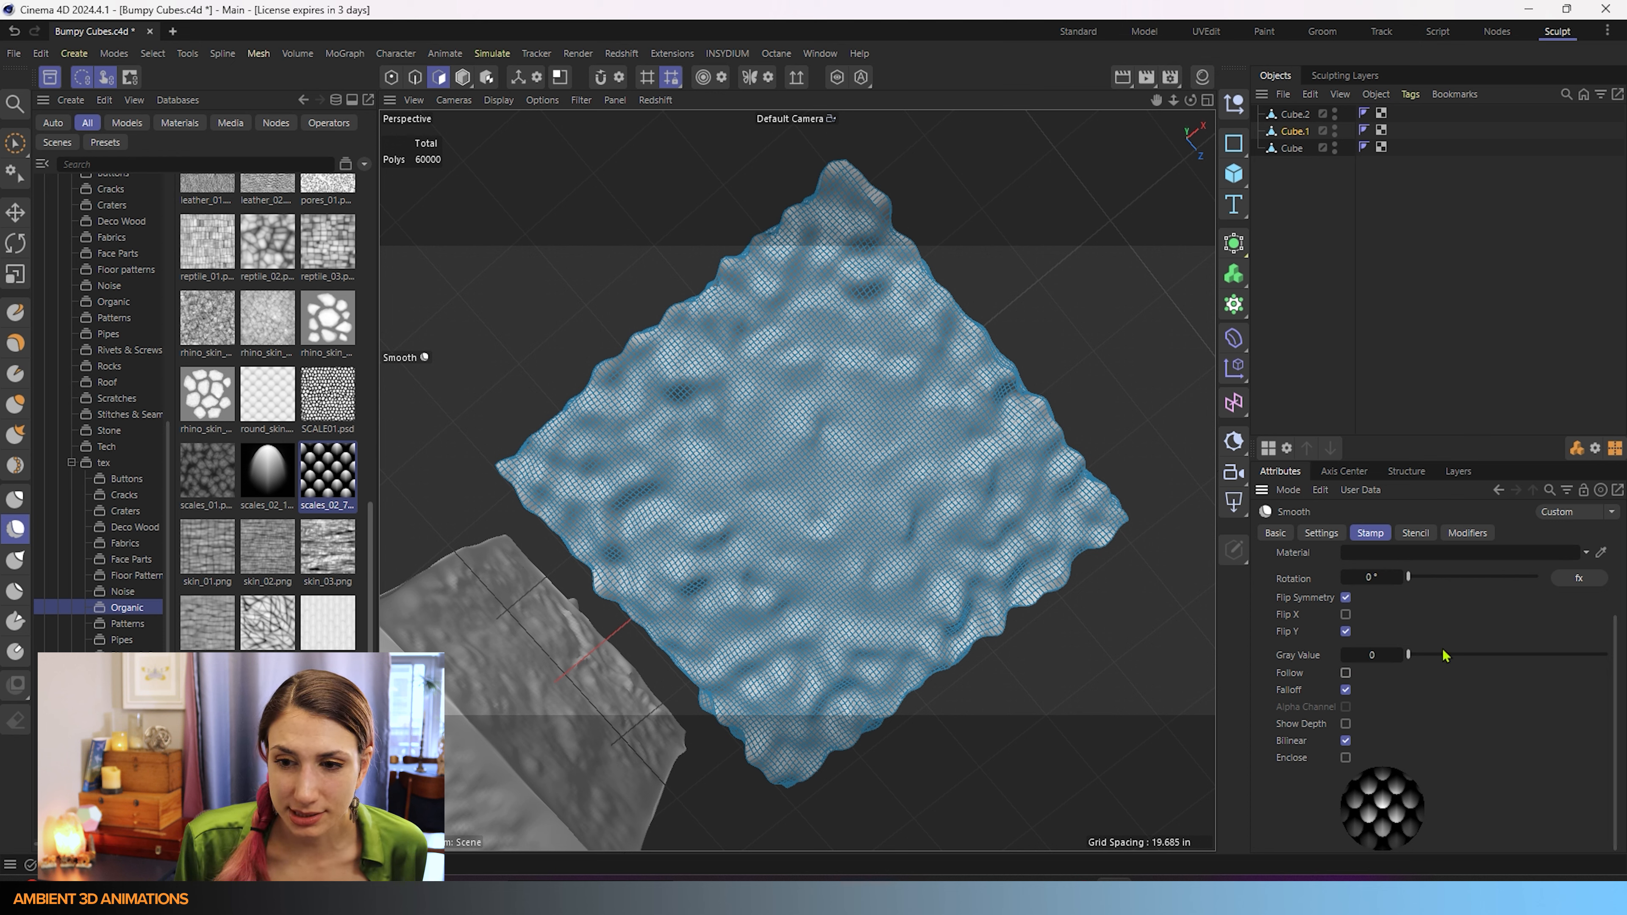
left_click(1421, 537)
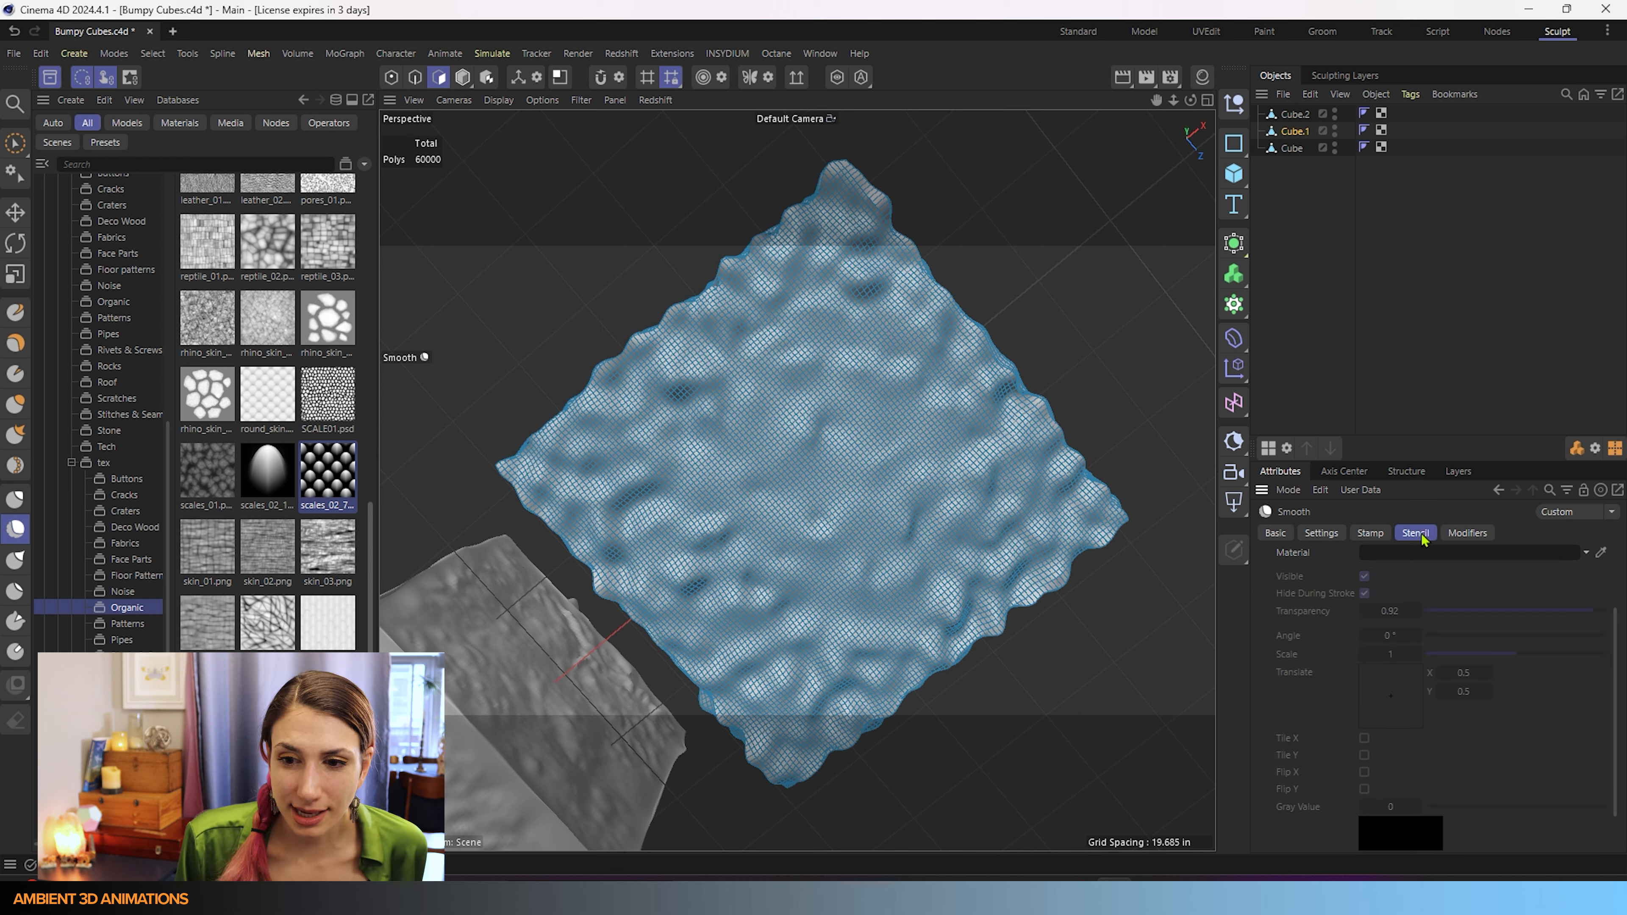
scroll(1440, 737, "up", 3)
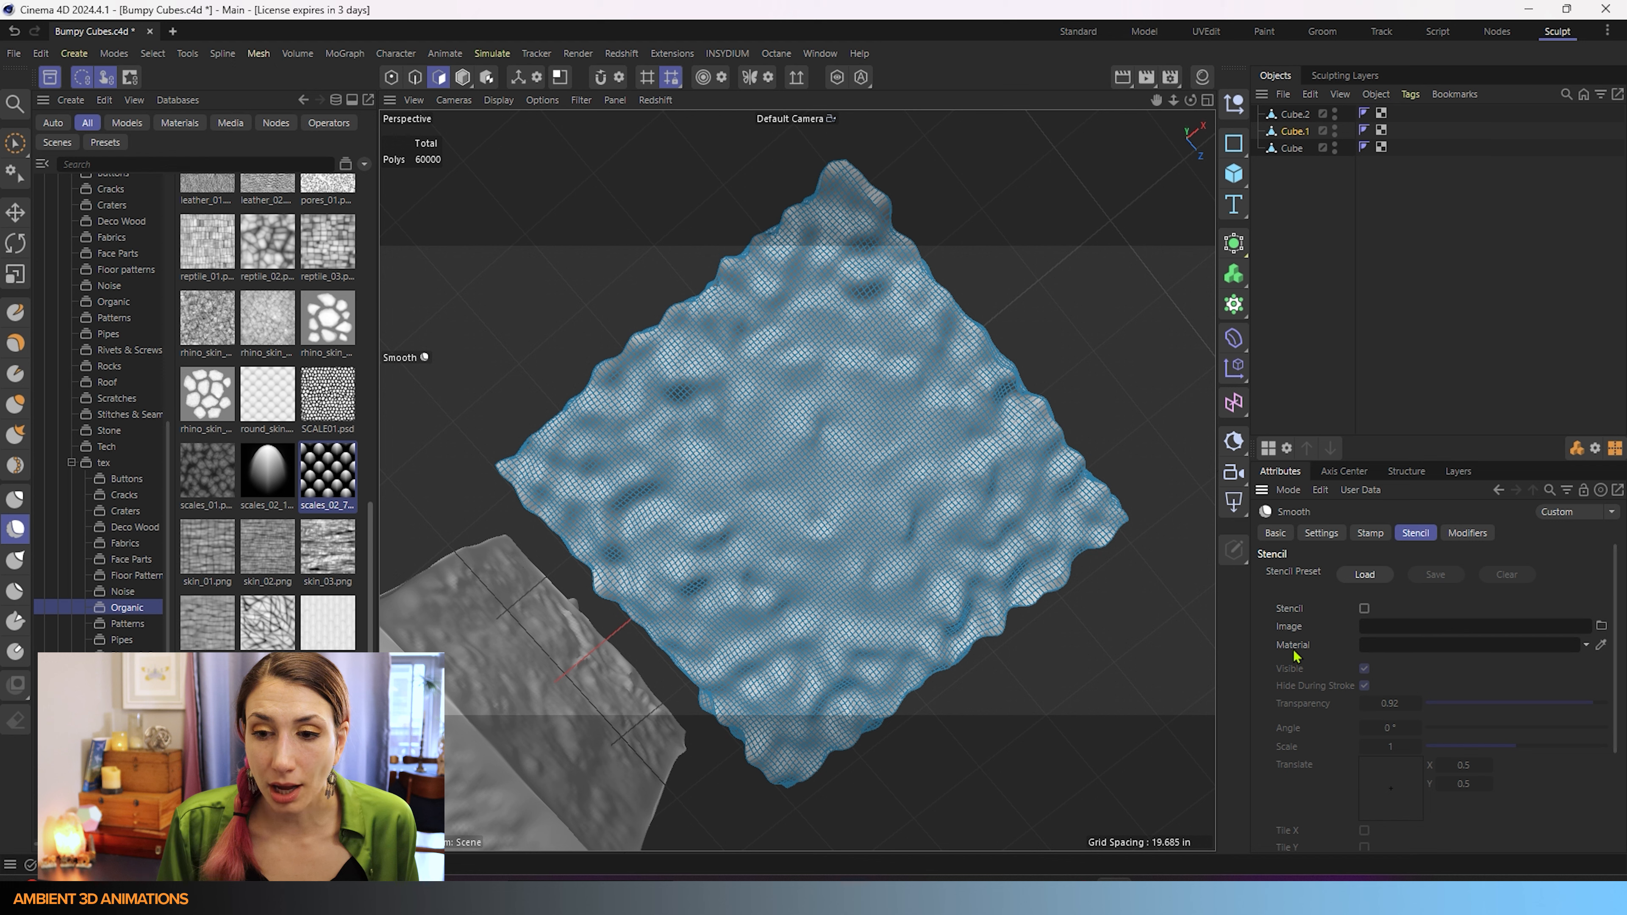
left_click(1370, 533)
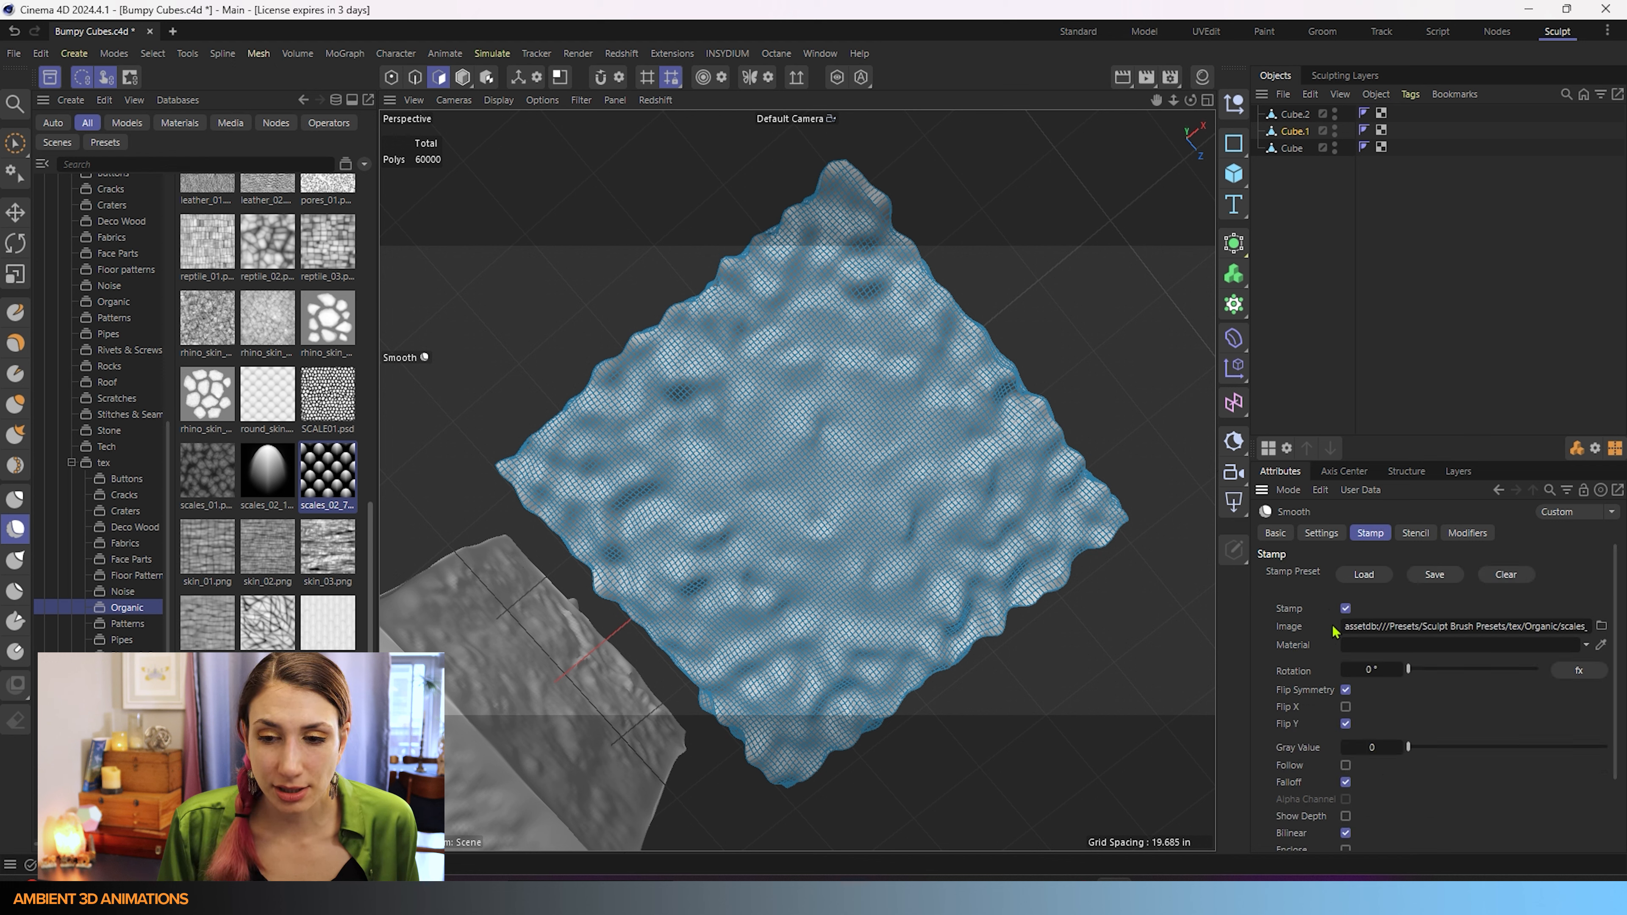
left_click(1346, 609)
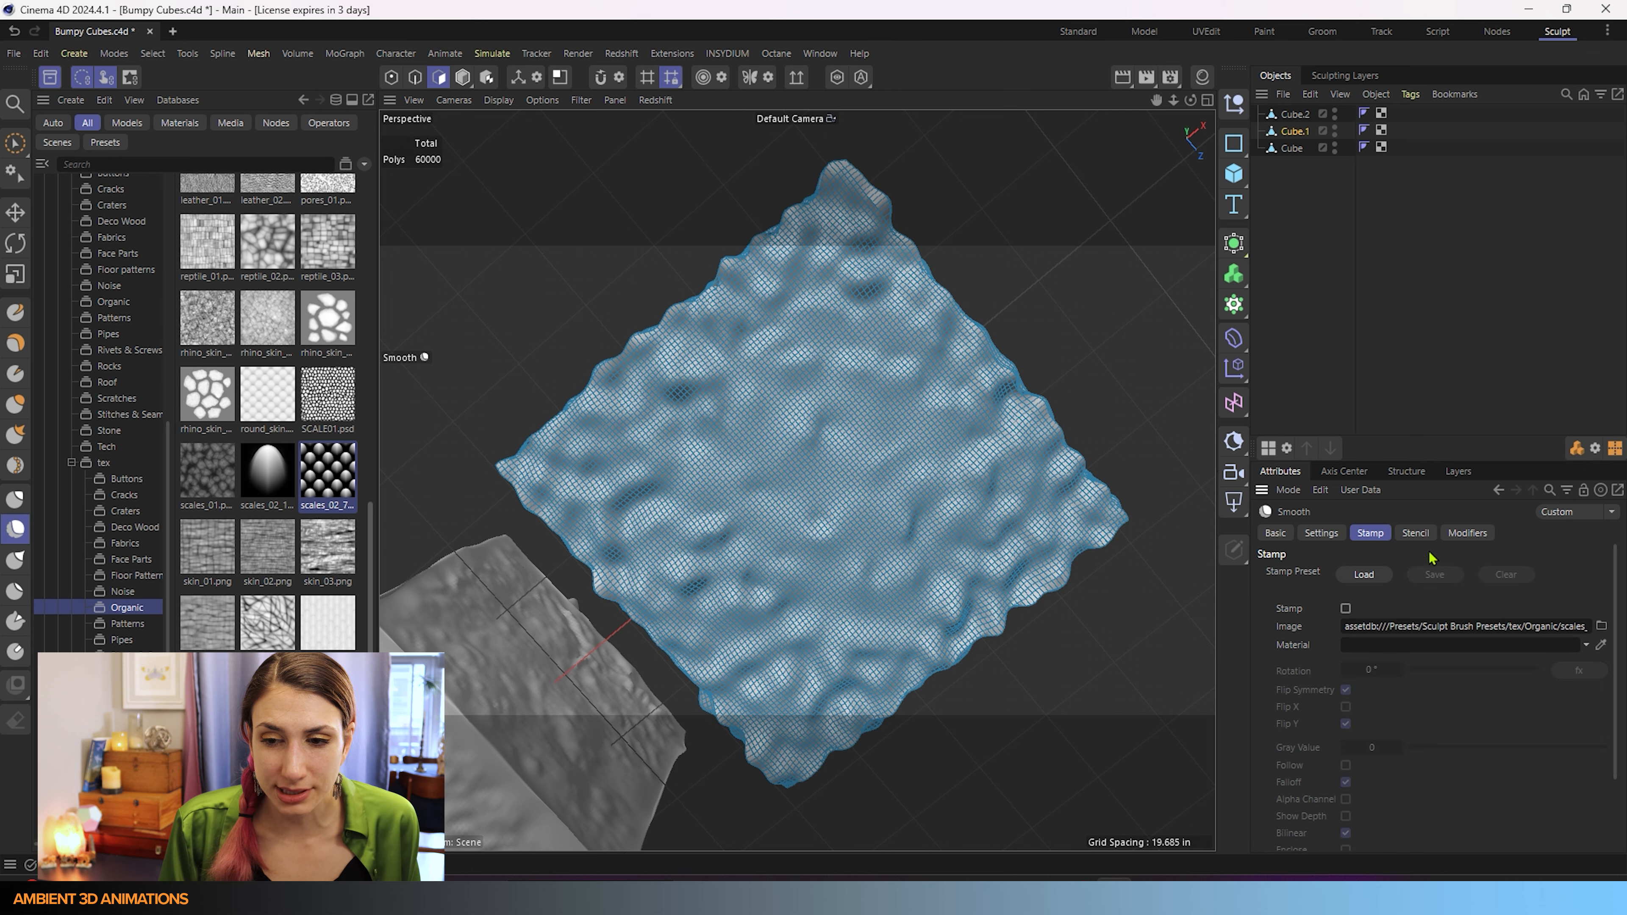
Step: Enable the Smooth brush's stencil with the gray middle cube's face seen from the front
left_click(1415, 533)
mouse_move(552, 716)
left_mouse_down("alt")
mouse_move(792, 499)
mouse_move(798, 298)
mouse_move(858, 329)
mouse_move(821, 202)
mouse_move(801, 388)
mouse_move(884, 492)
mouse_move(765, 380)
mouse_move(726, 454)
mouse_move(709, 411)
mouse_move(763, 400)
mouse_move(766, 421)
left_mouse_up("alt")
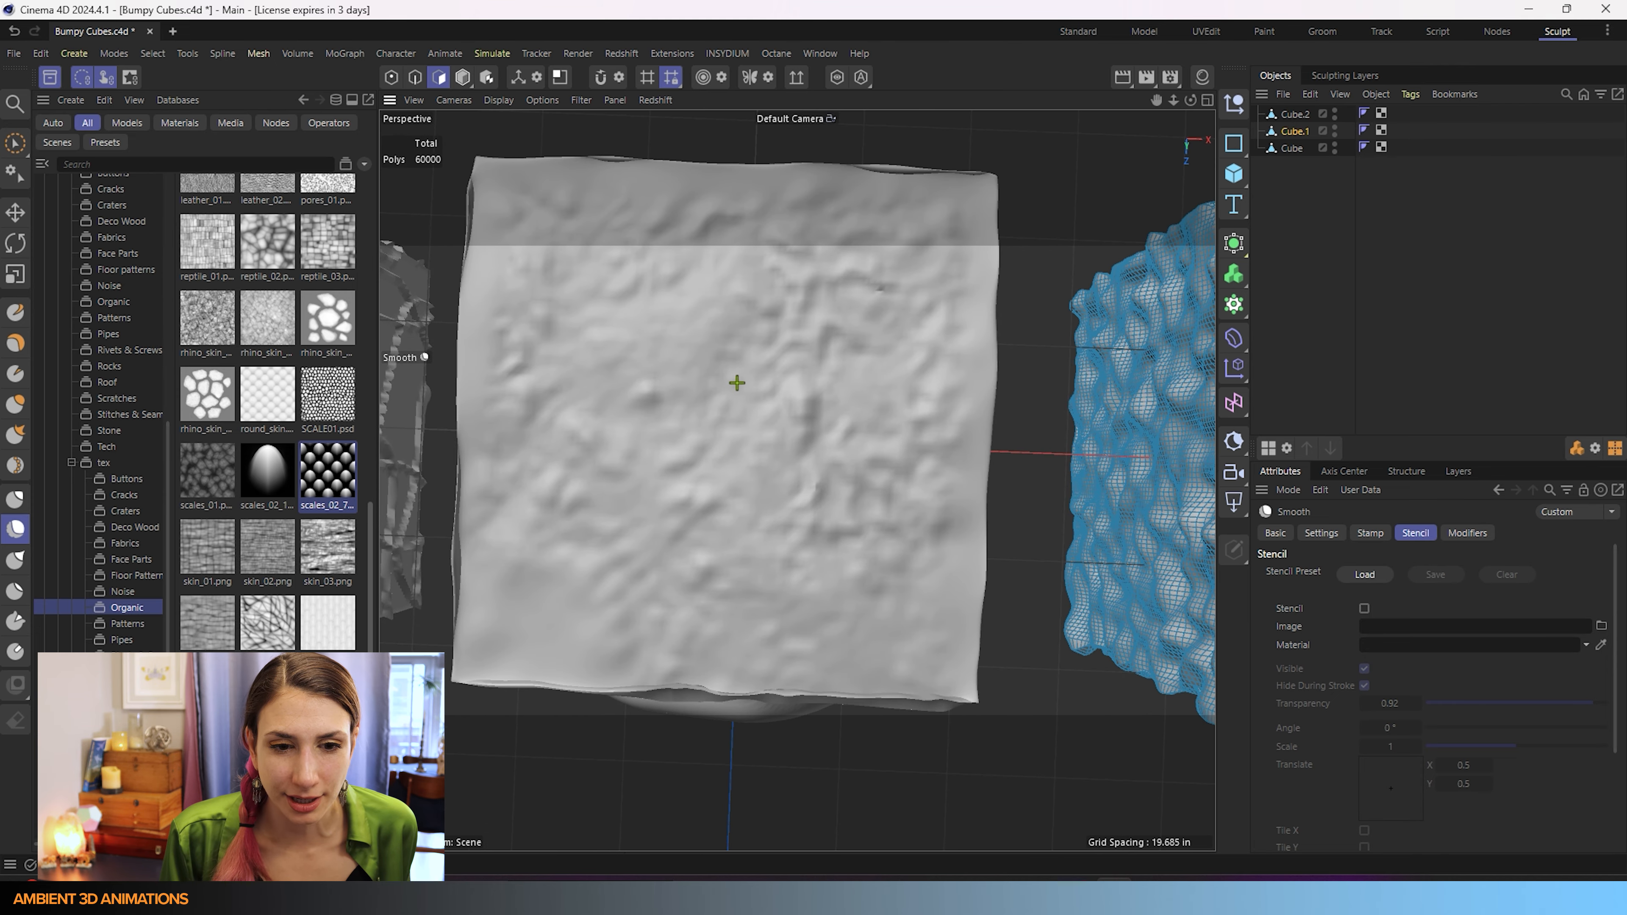
middle_click_drag(737, 383, 787, 470, "alt")
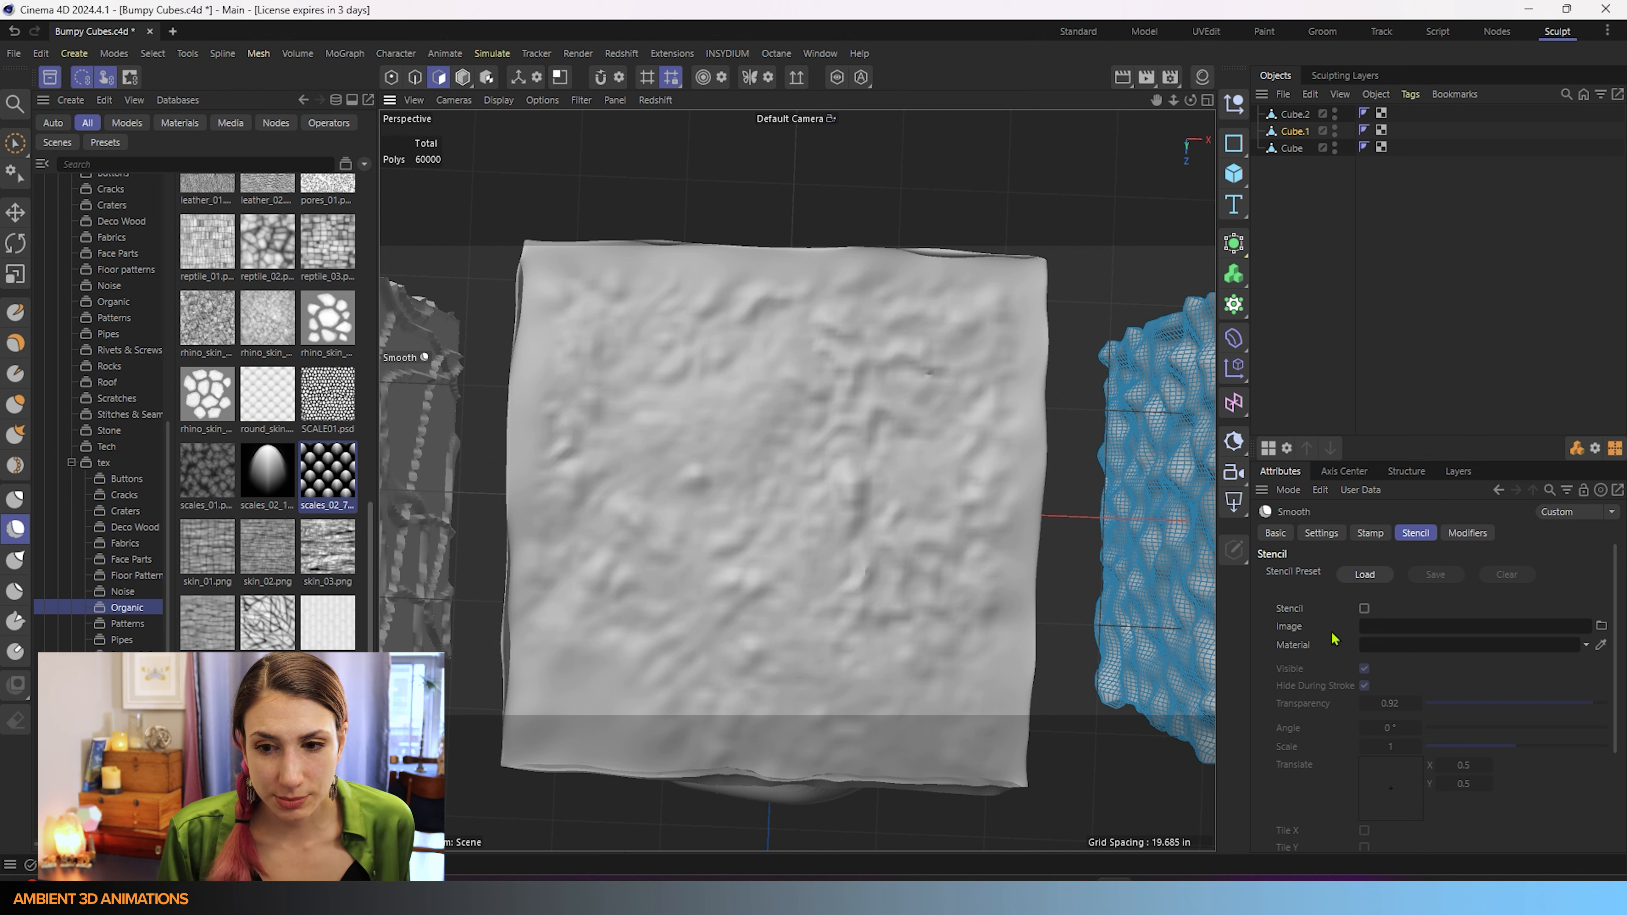
left_click(1364, 609)
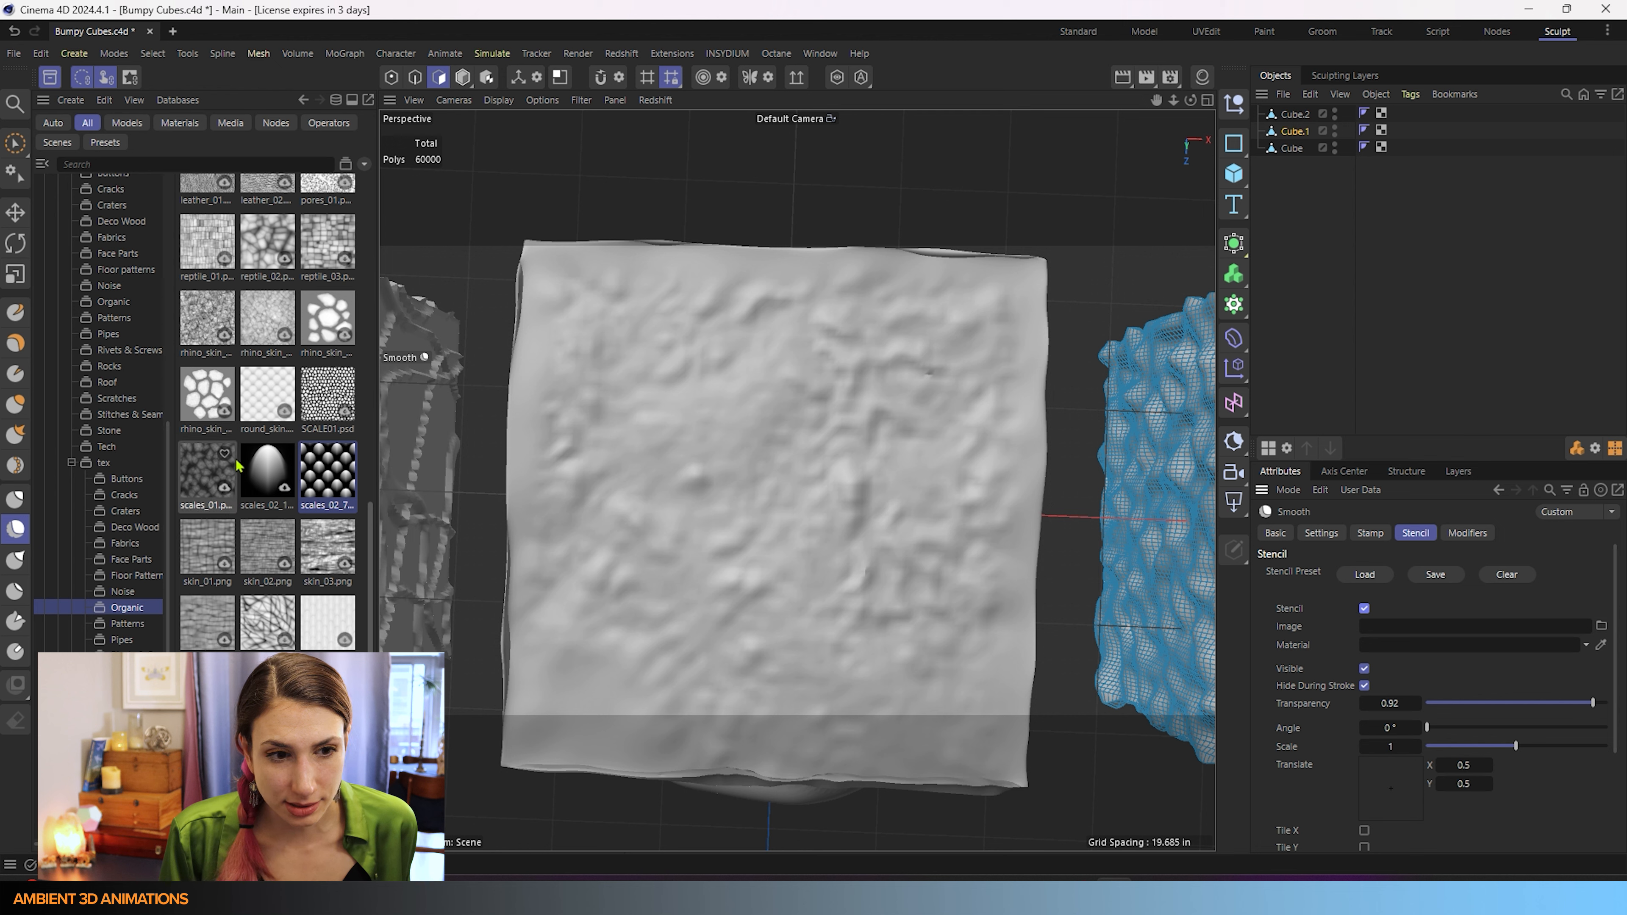
Step: Examine the sculpt texture folders, including Noise, Face Parts, Cracks, Patterns and Pipes, for a suitable stencil image
scroll(310, 619, "up", 10)
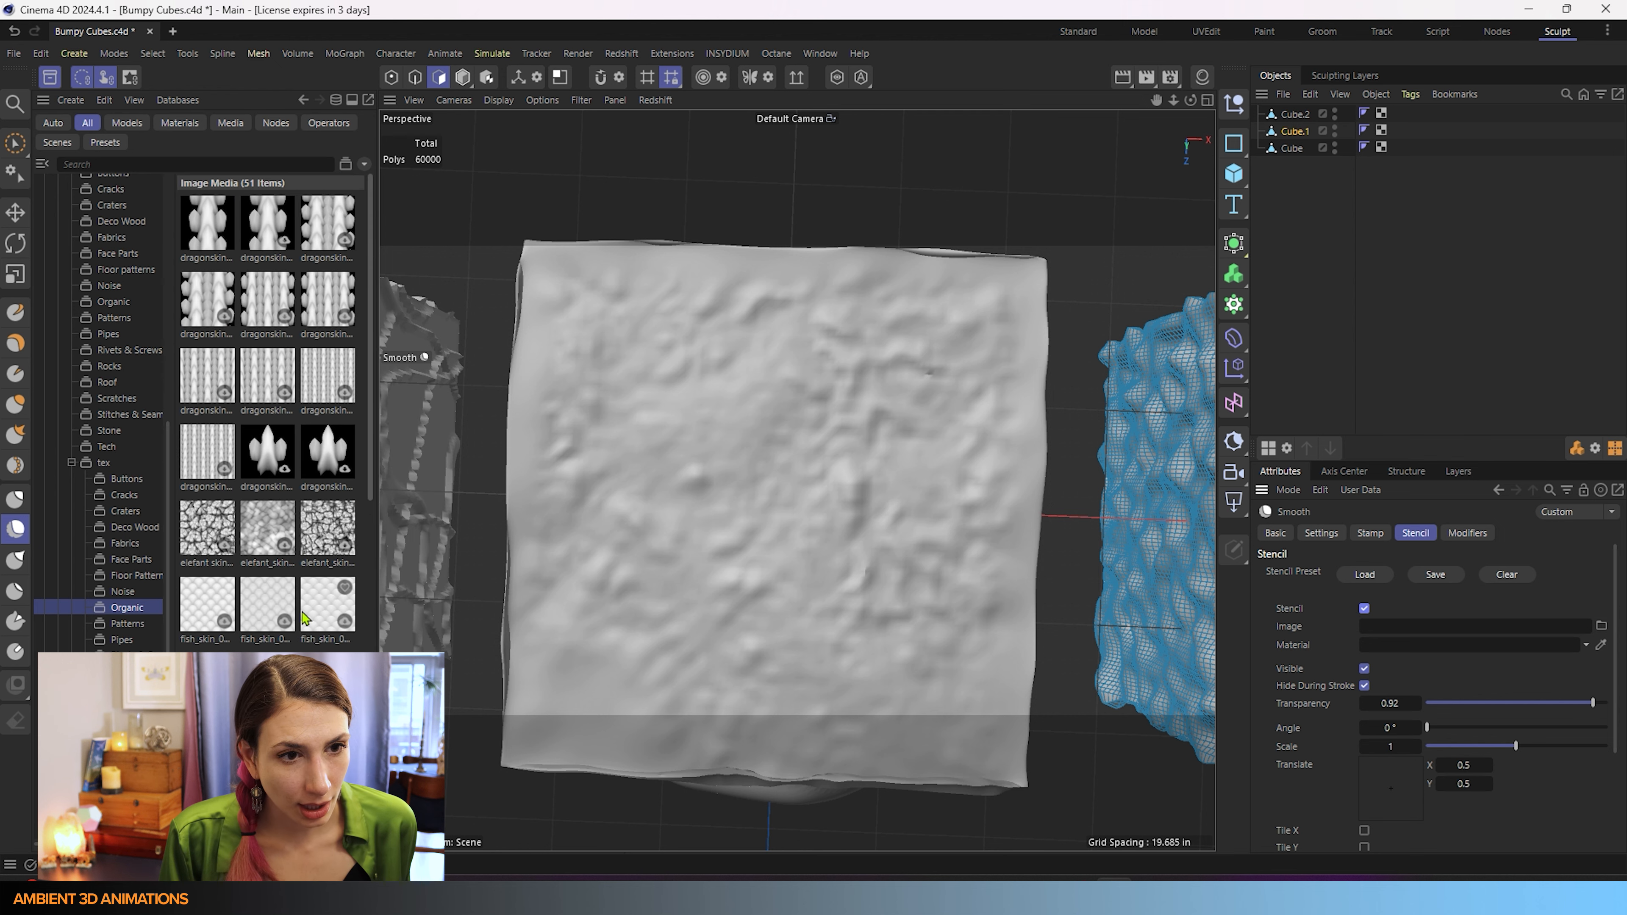
left_click(122, 592)
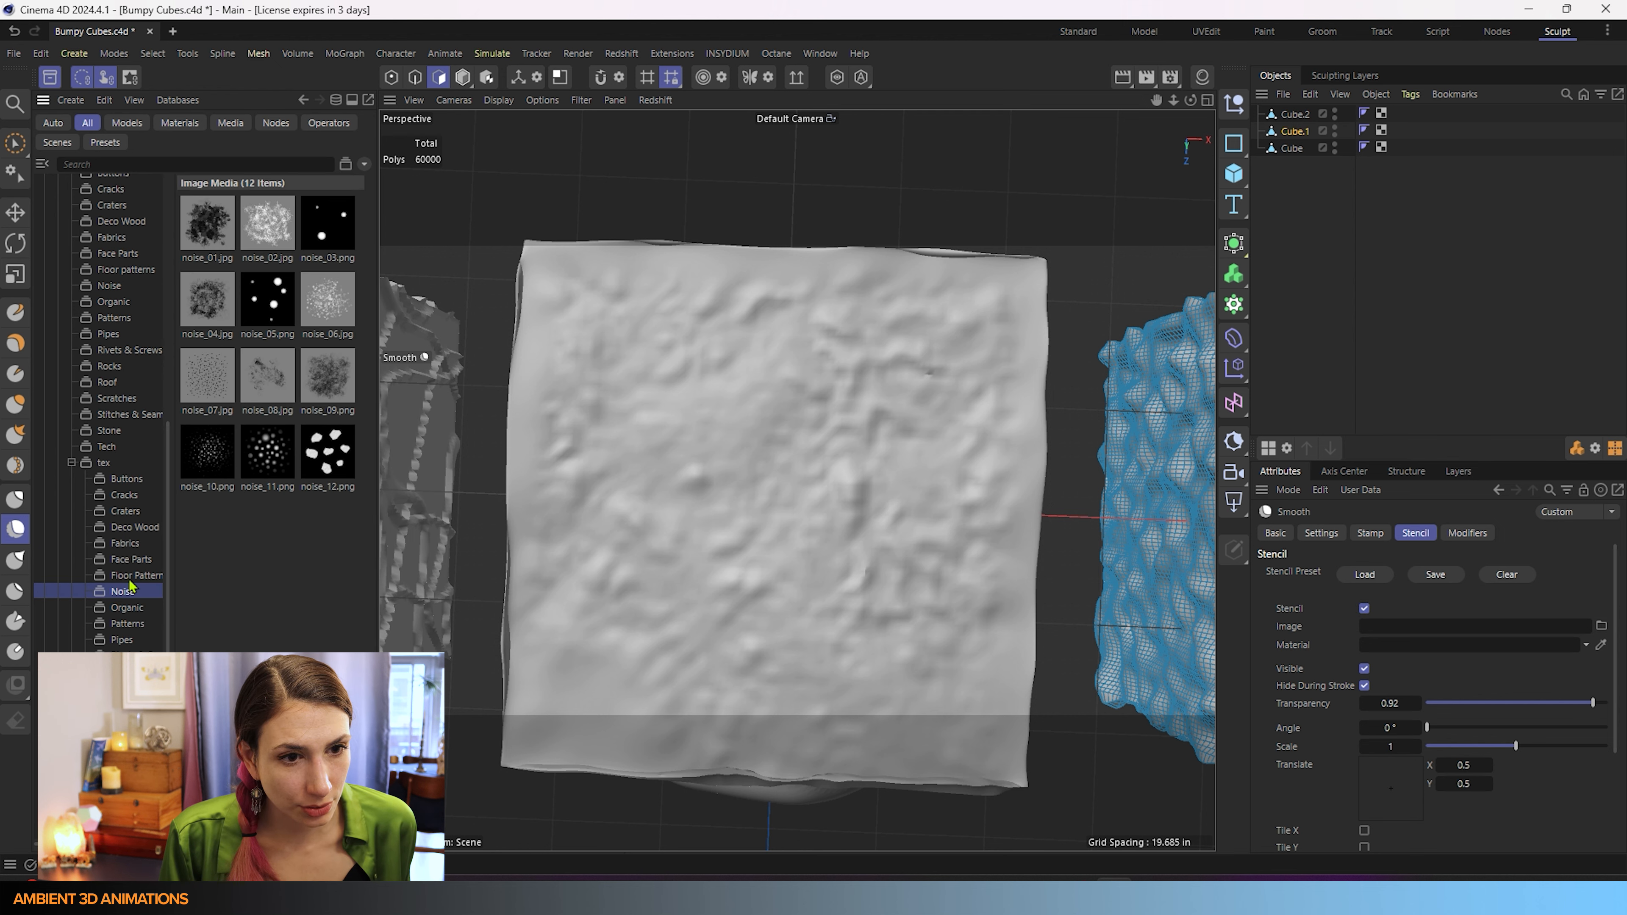
left_click(131, 575)
left_click(130, 561)
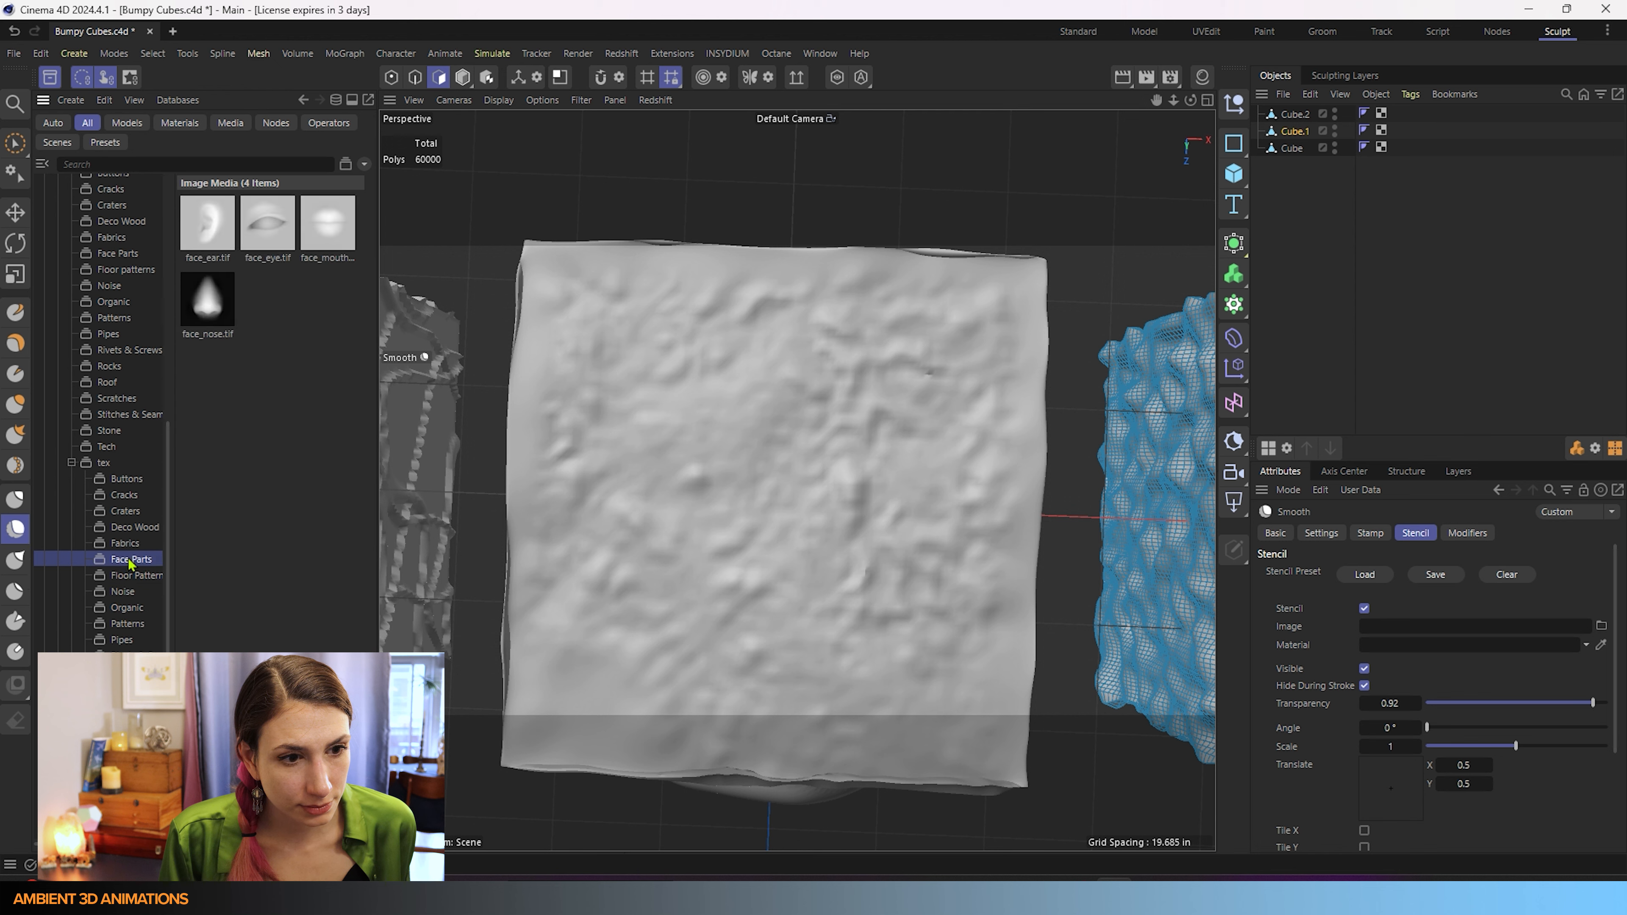
left_click(126, 544)
left_click(126, 527)
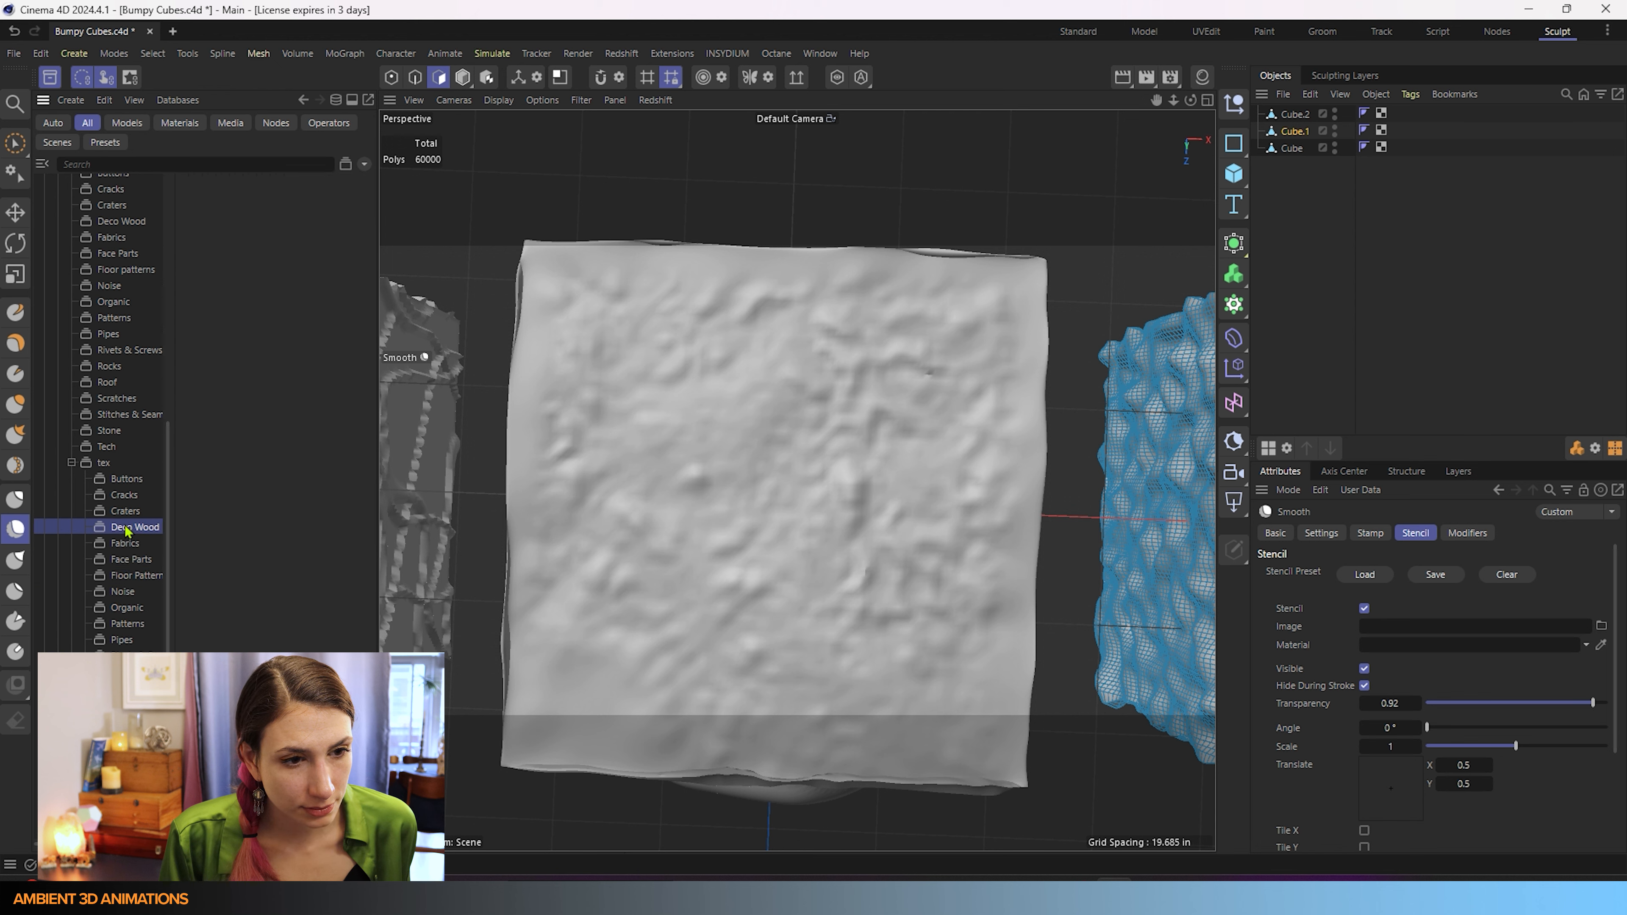
left_click(123, 512)
left_click(123, 496)
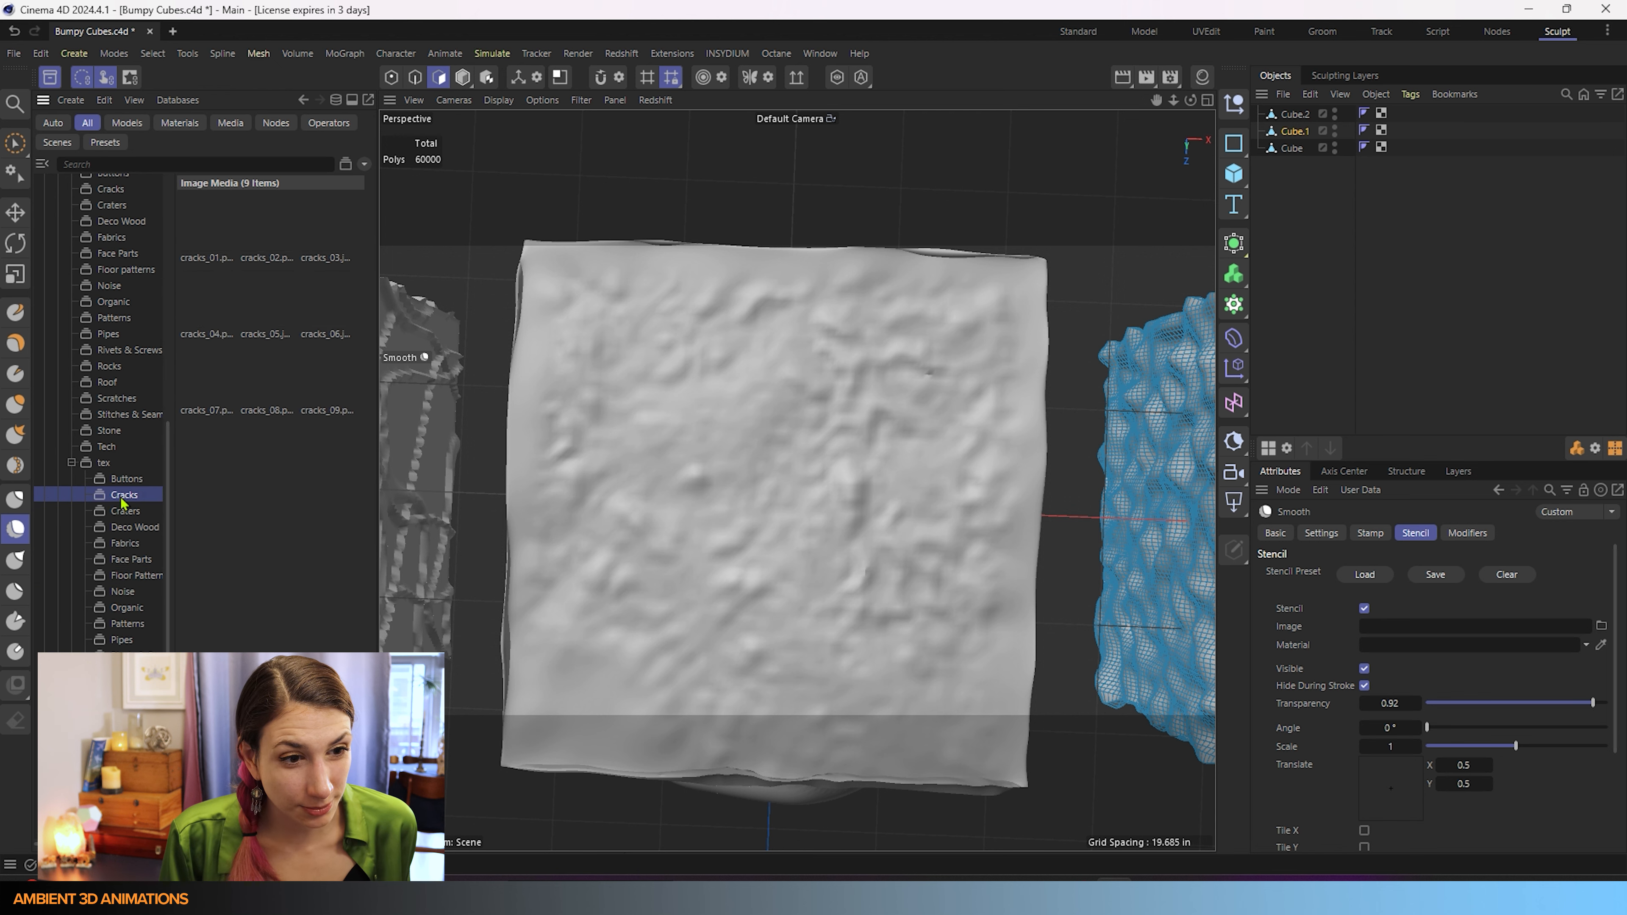
left_click(125, 480)
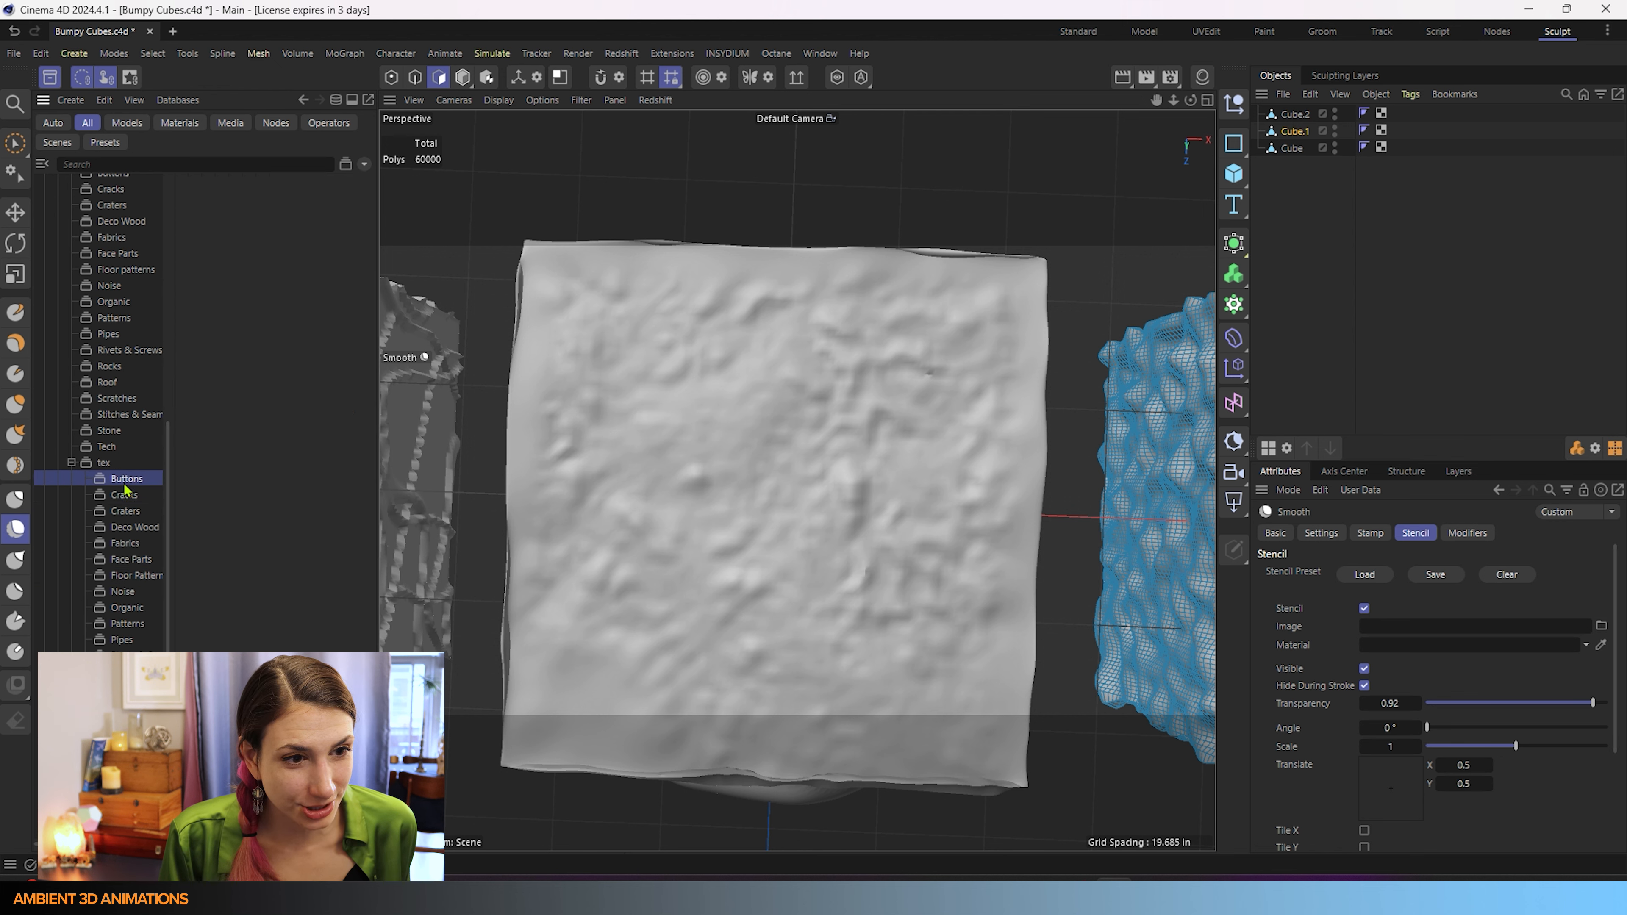
left_click(131, 594)
left_click(132, 609)
left_click(132, 625)
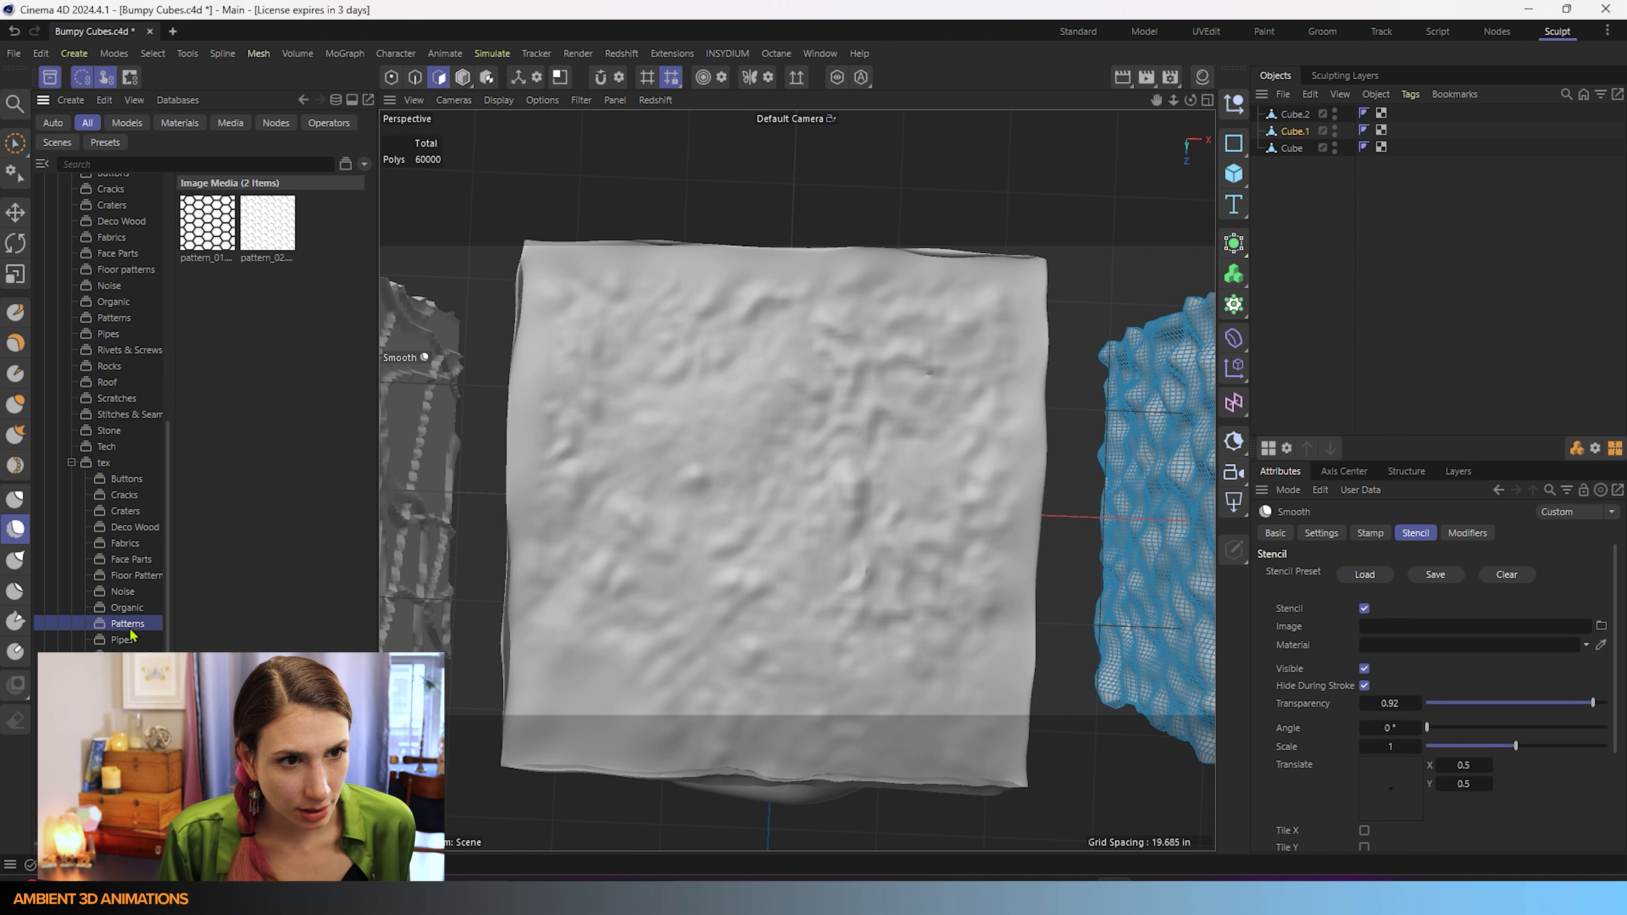
left_click(128, 639)
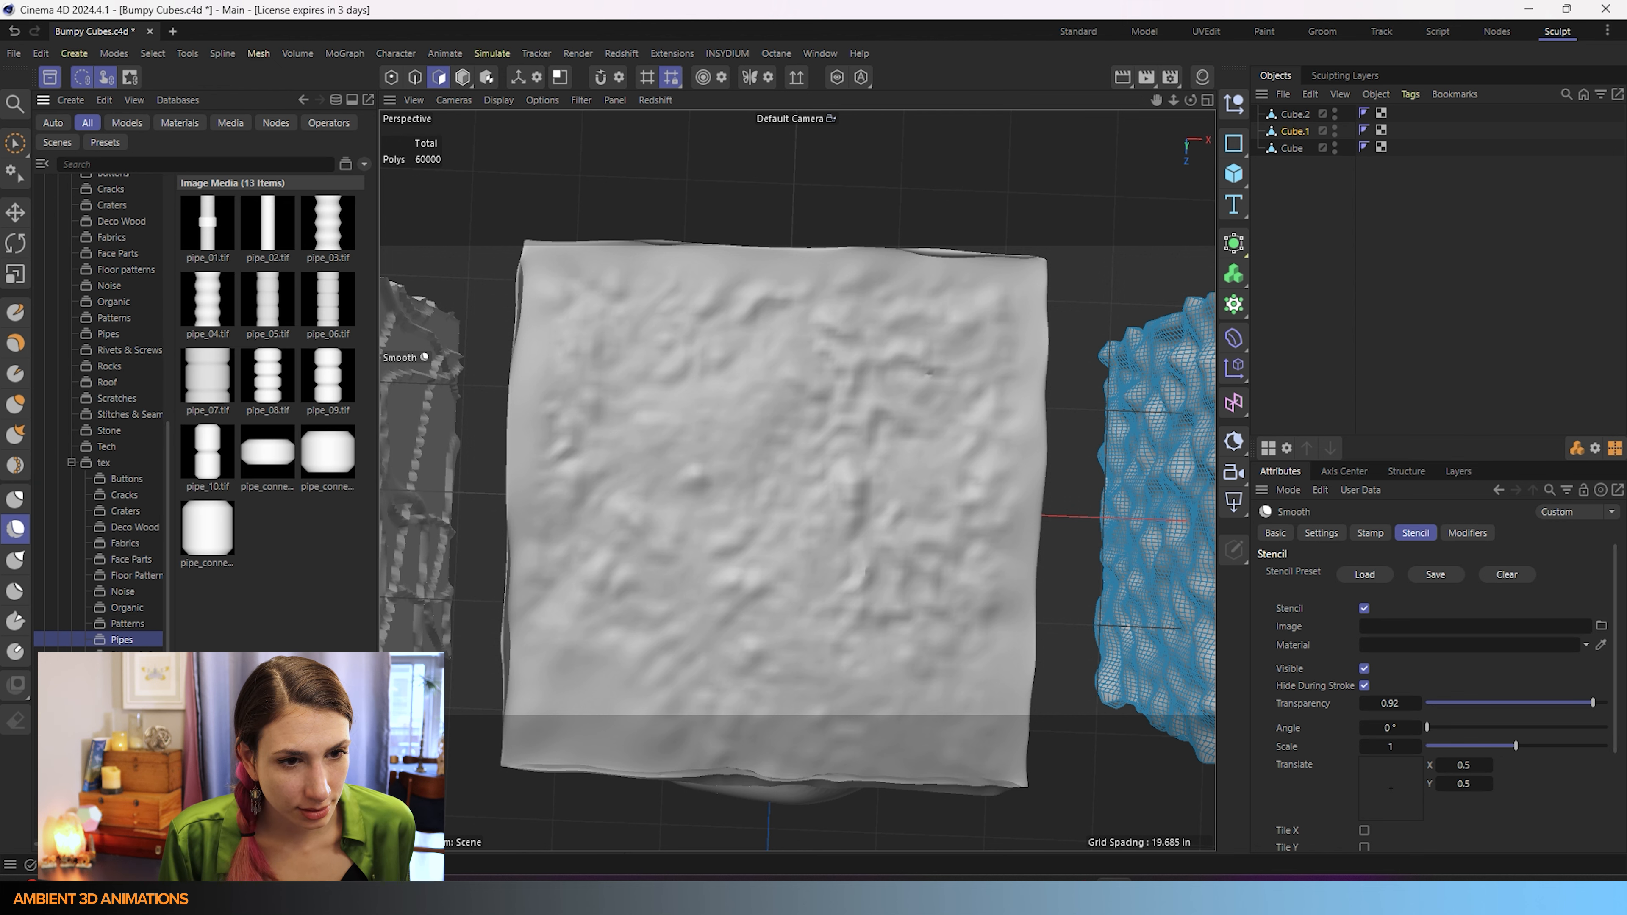
Step: Load screw_02.tif from the Rivets & Screws textures as the Smooth brush's stencil image, over the front of Cube.1
left_click(128, 655)
scroll(268, 471, "down", 4)
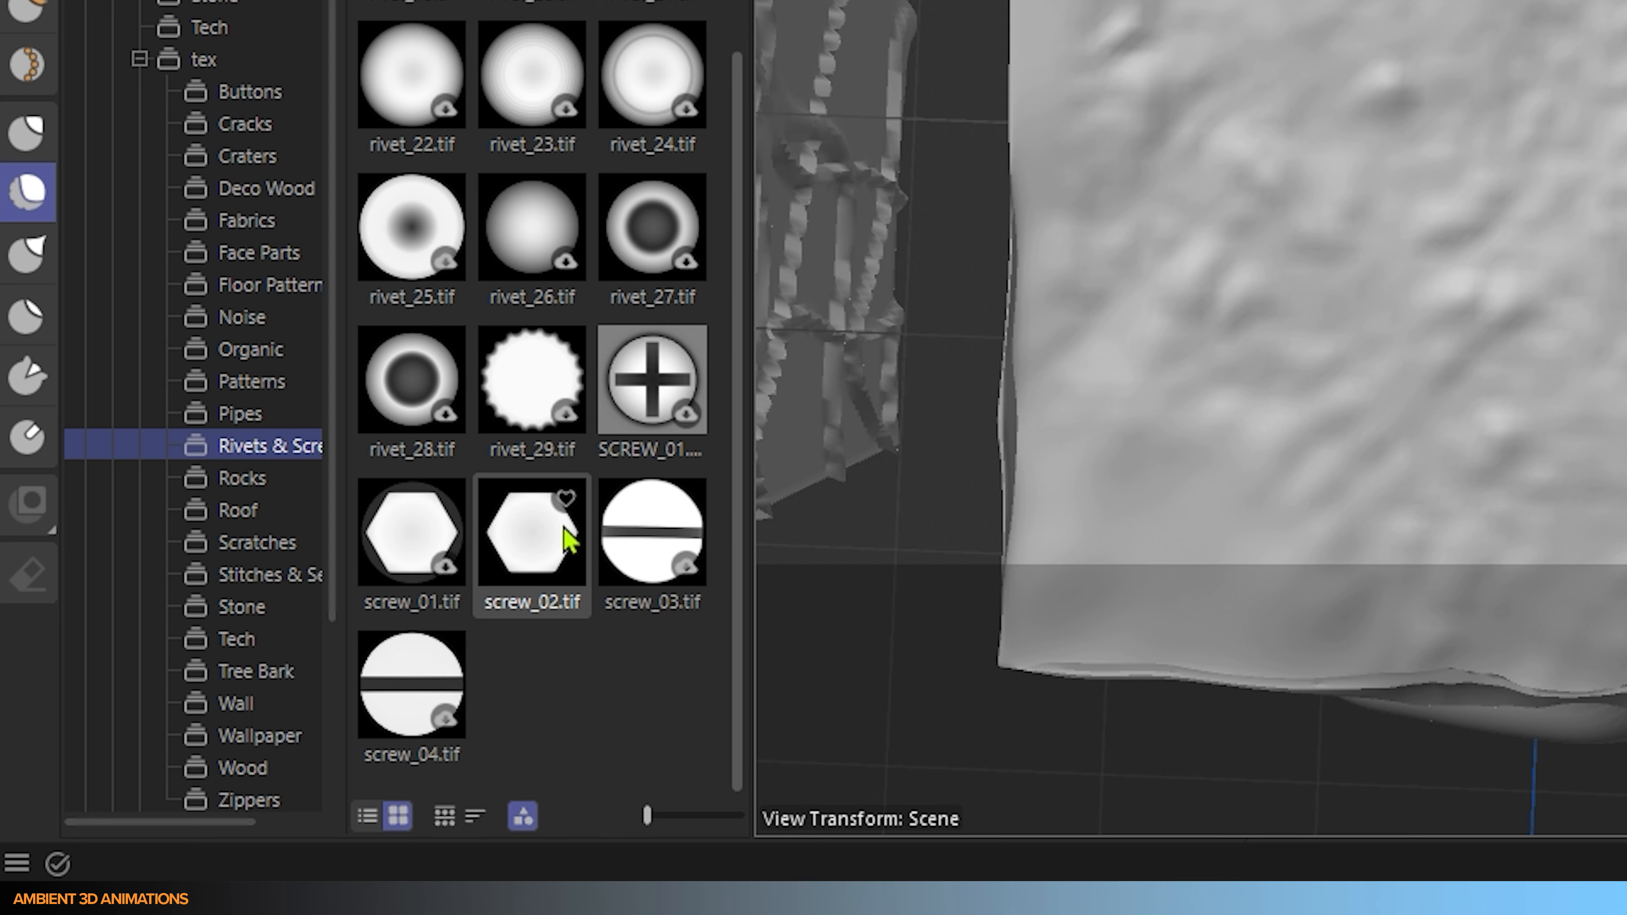
left_click_drag(543, 529, 1397, 632)
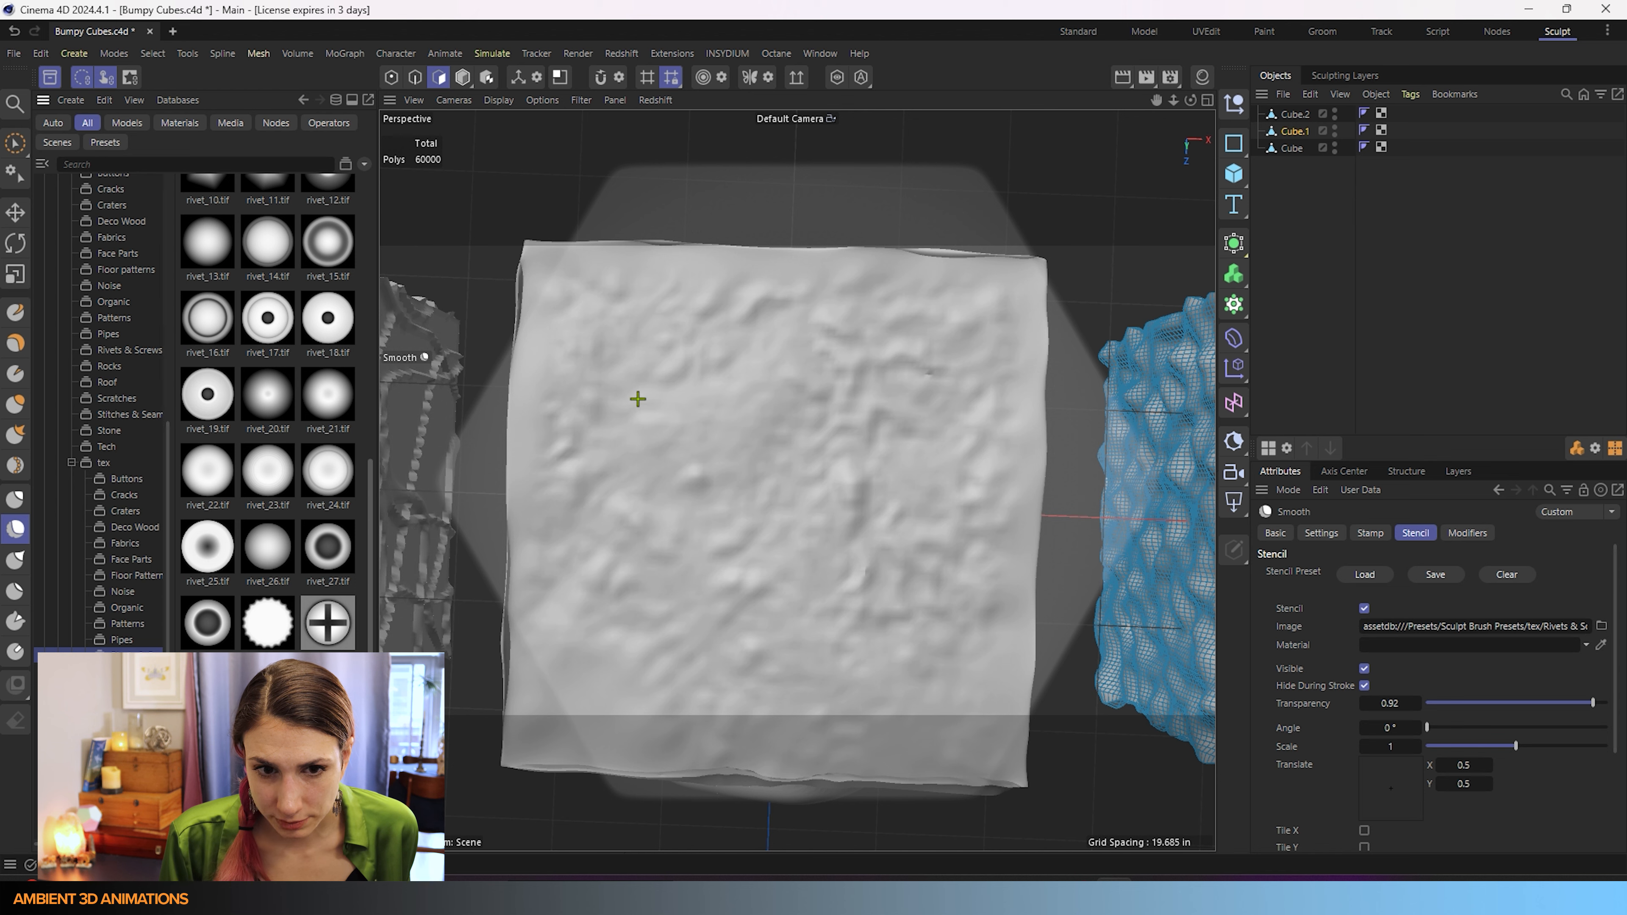
middle_click_drag(850, 654, 934, 639, "alt")
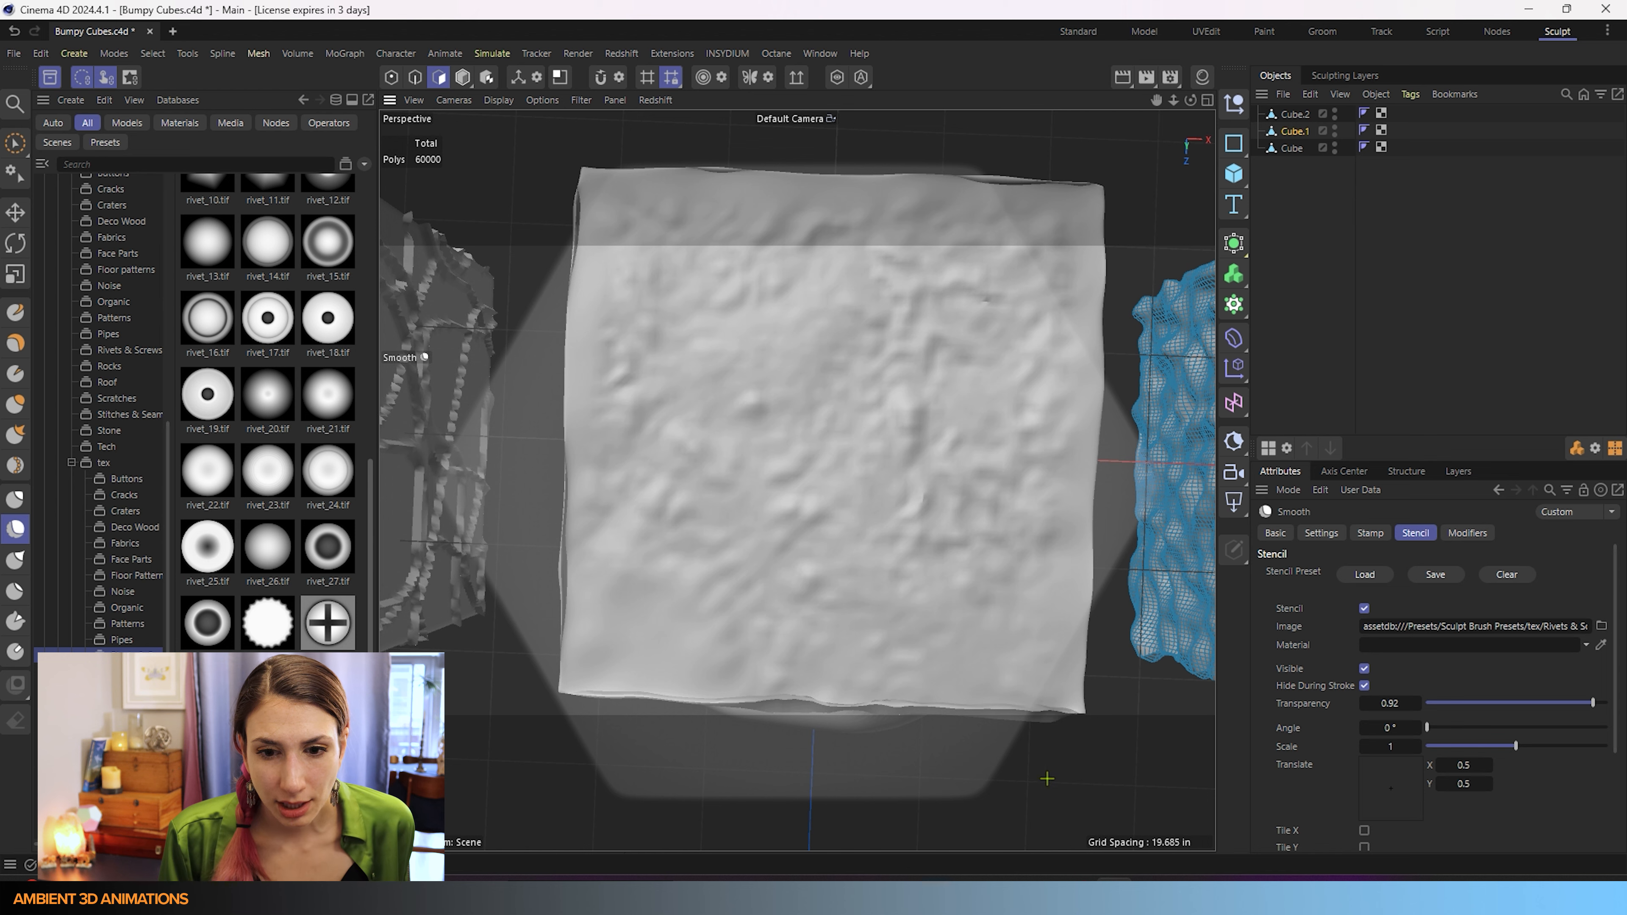
left_click_drag(1049, 781, 860, 625, "alt")
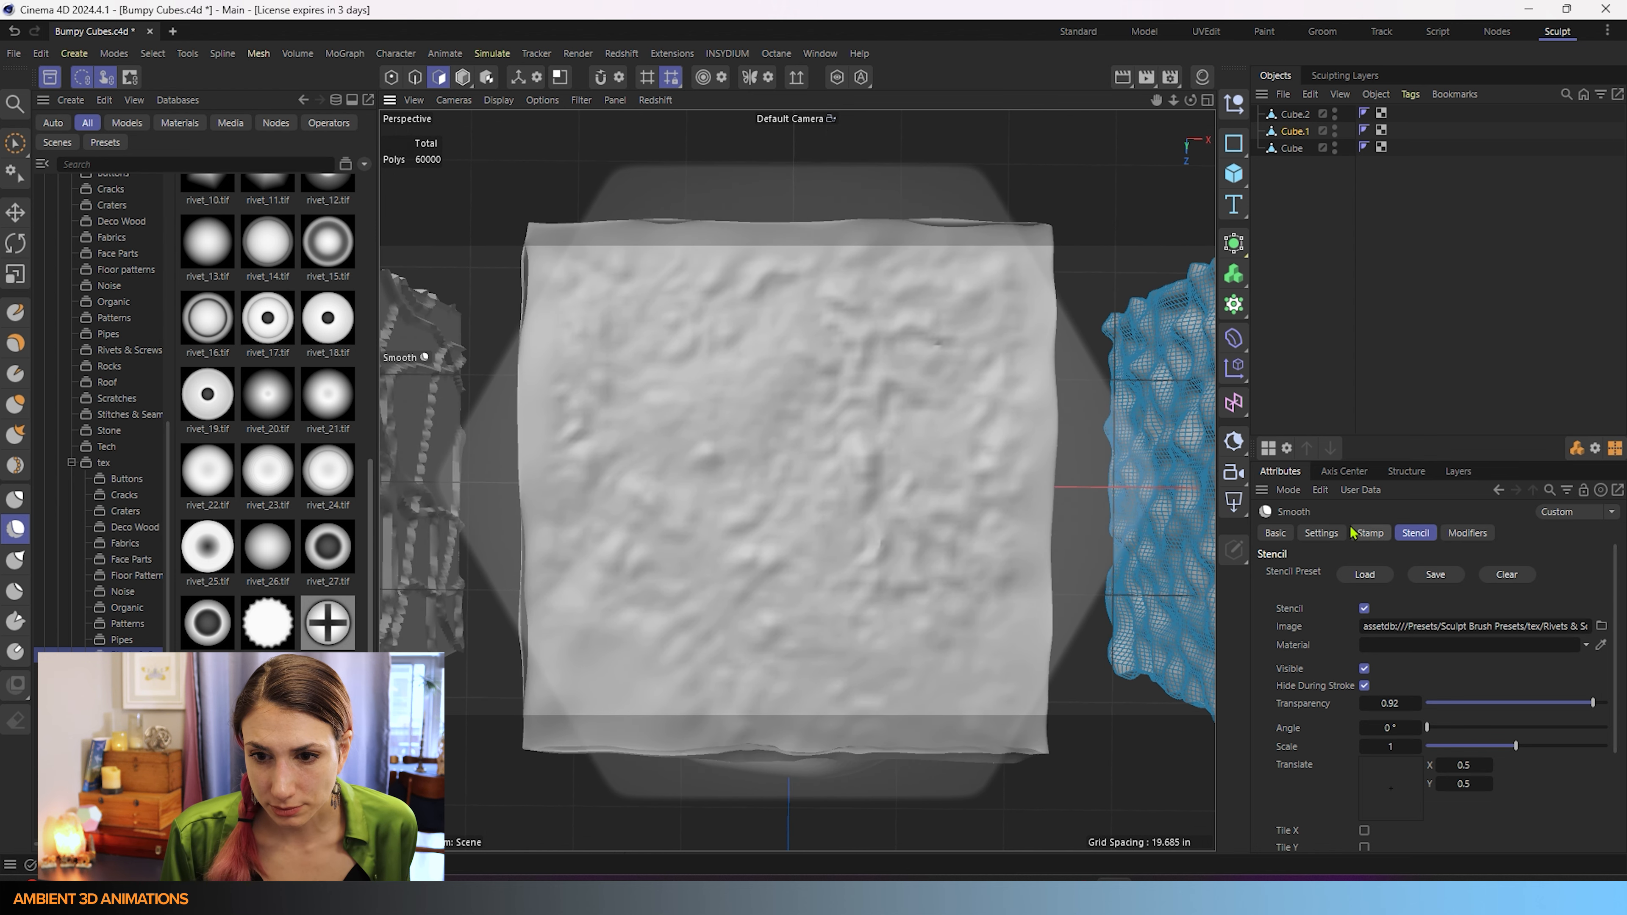
left_click(1320, 533)
scroll(1289, 792, "down", 2)
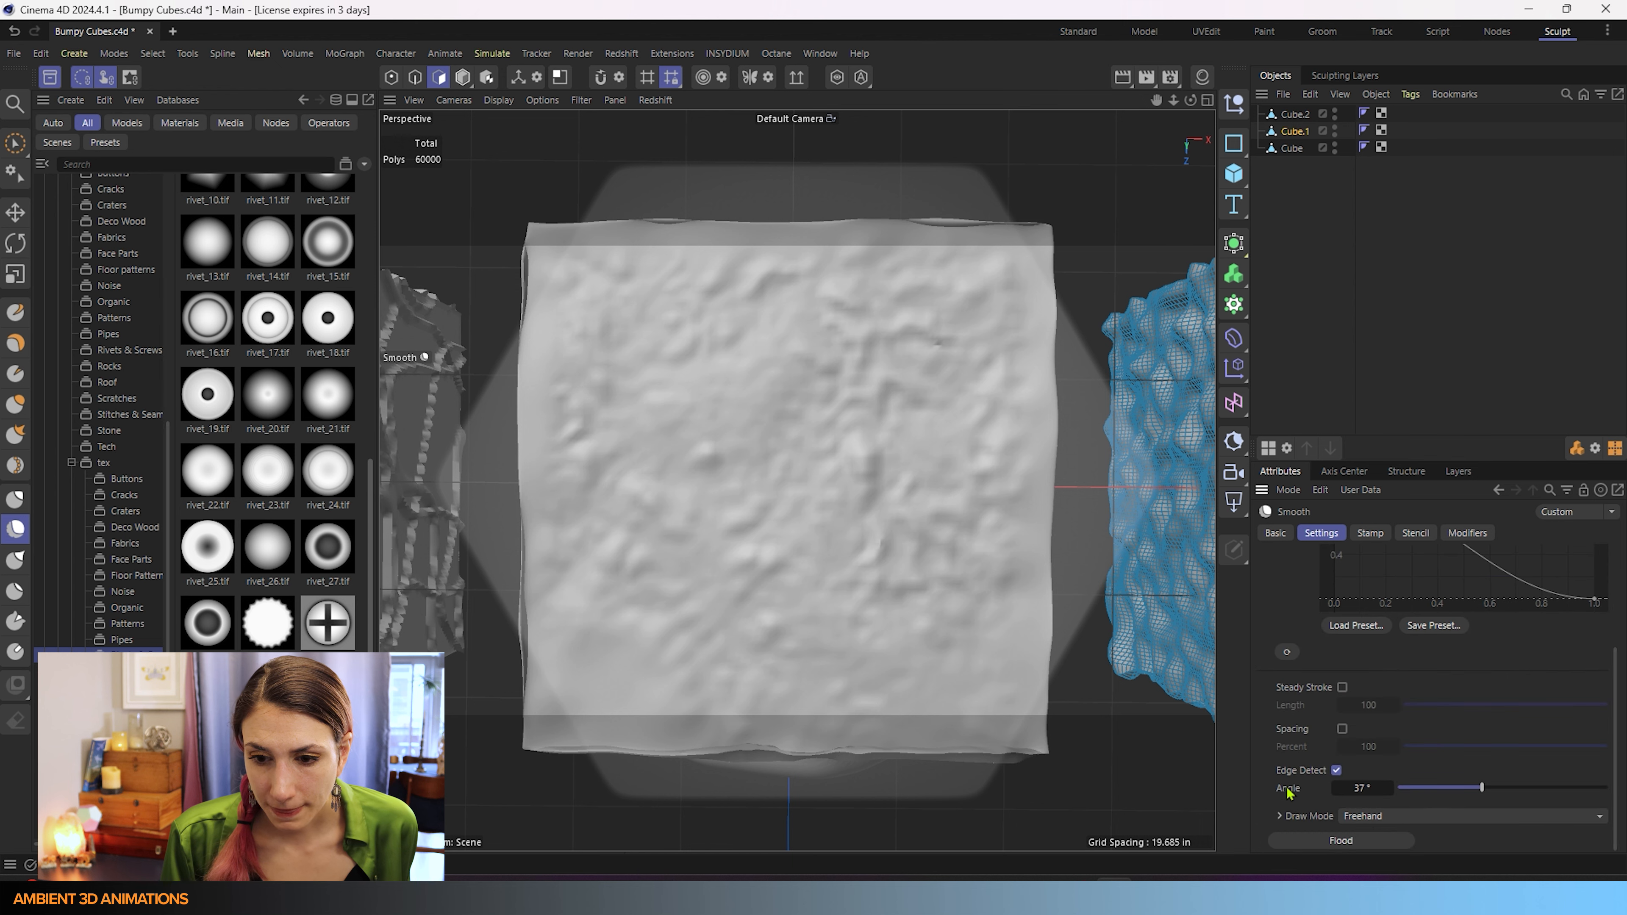
scroll(1305, 749, "up", 2)
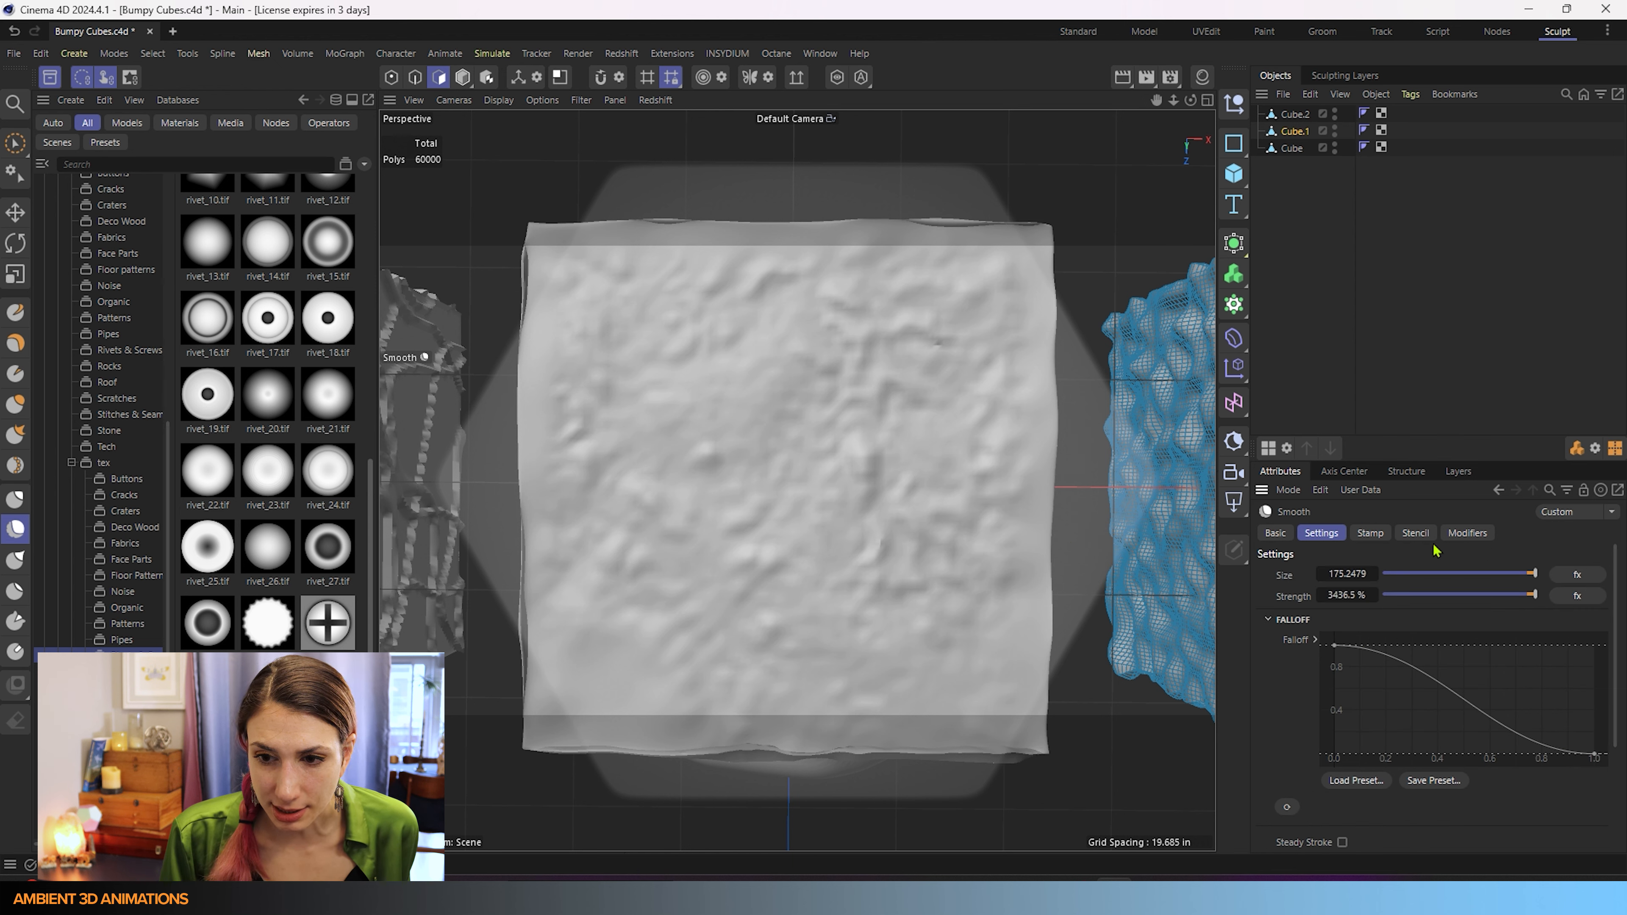
left_click(1416, 533)
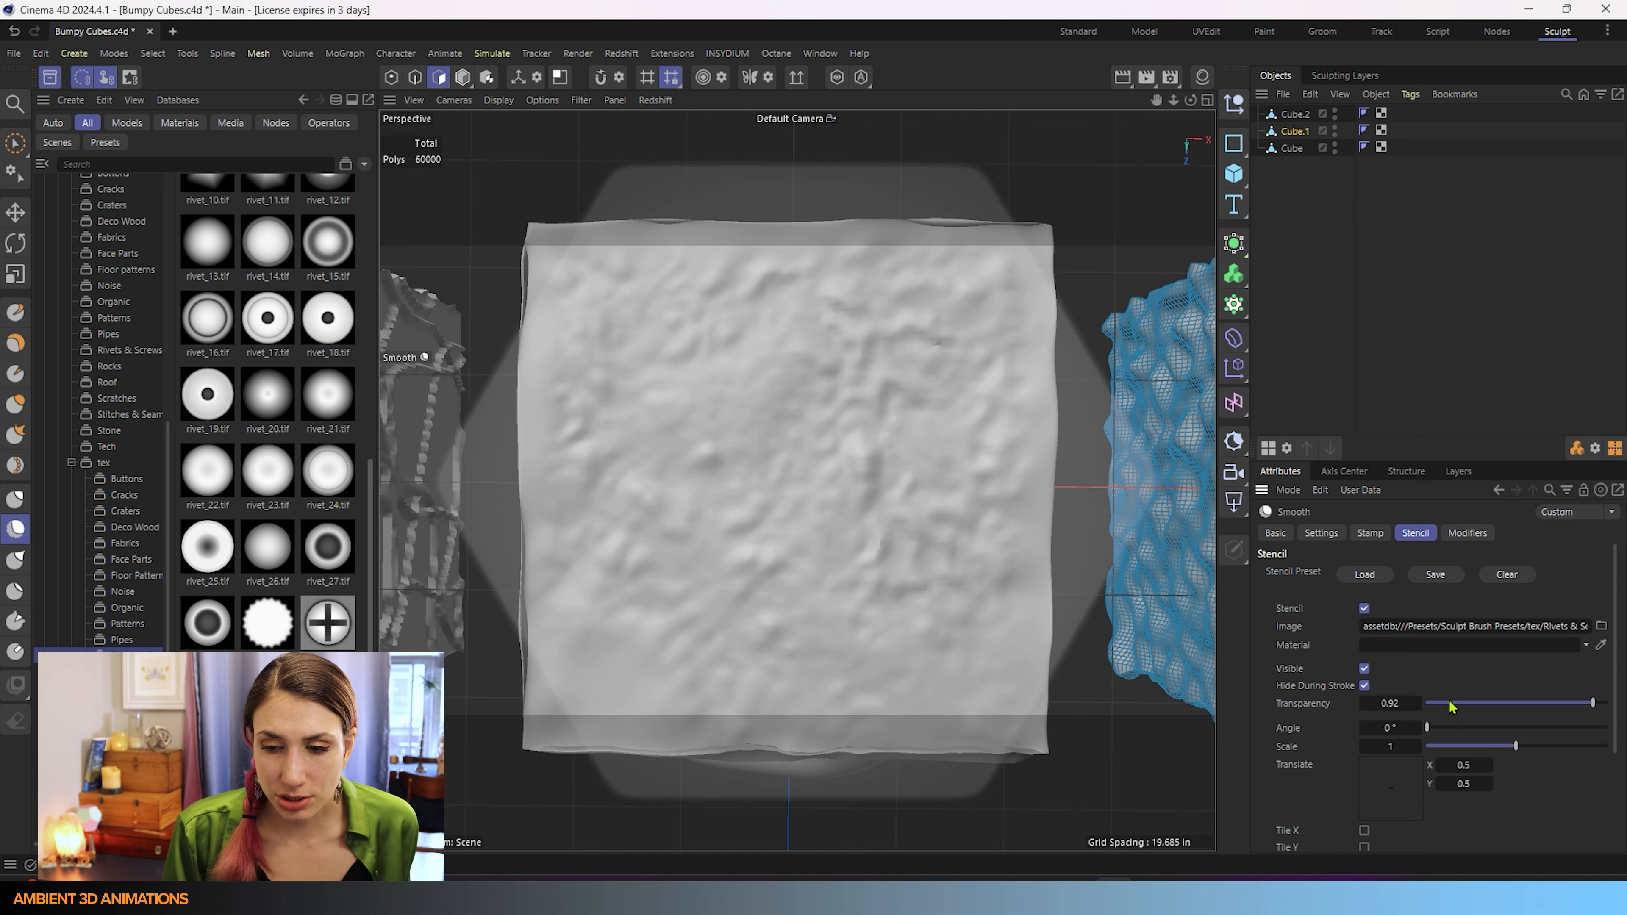
Step: Try the hexagonal screw stencil at 0.37 transparency and switch its visibility off and back on
mouse_move(1510, 704)
left_mouse_down()
mouse_move(1402, 703)
mouse_move(1606, 703)
mouse_move(1495, 721)
left_mouse_up()
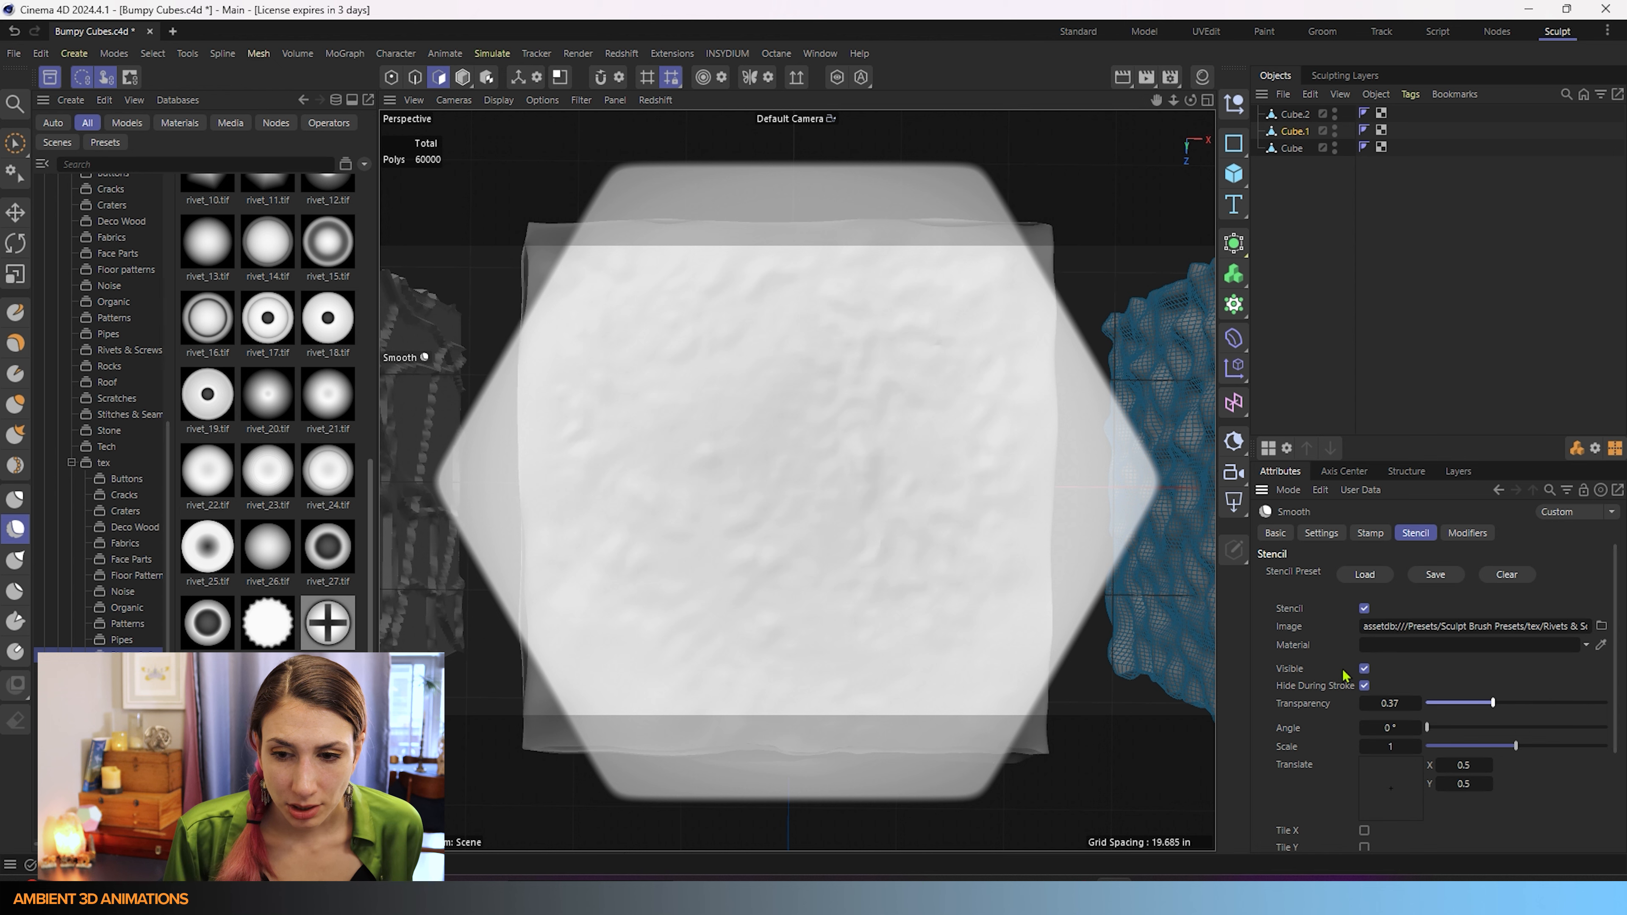
left_click(1365, 669)
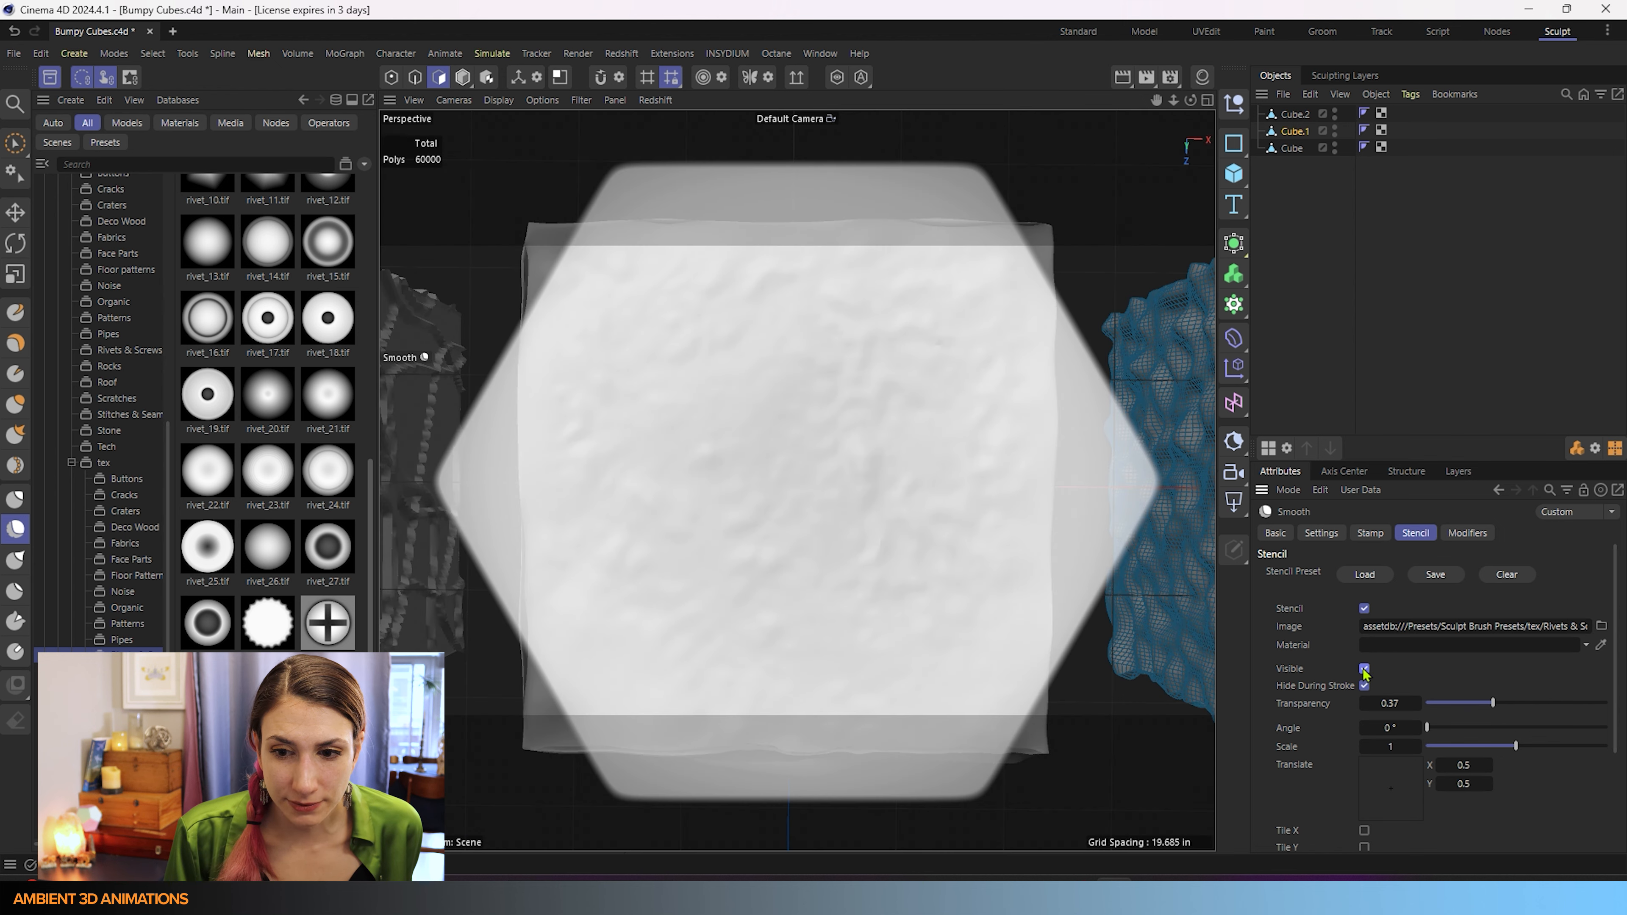
left_click(1364, 669)
left_click(1364, 669)
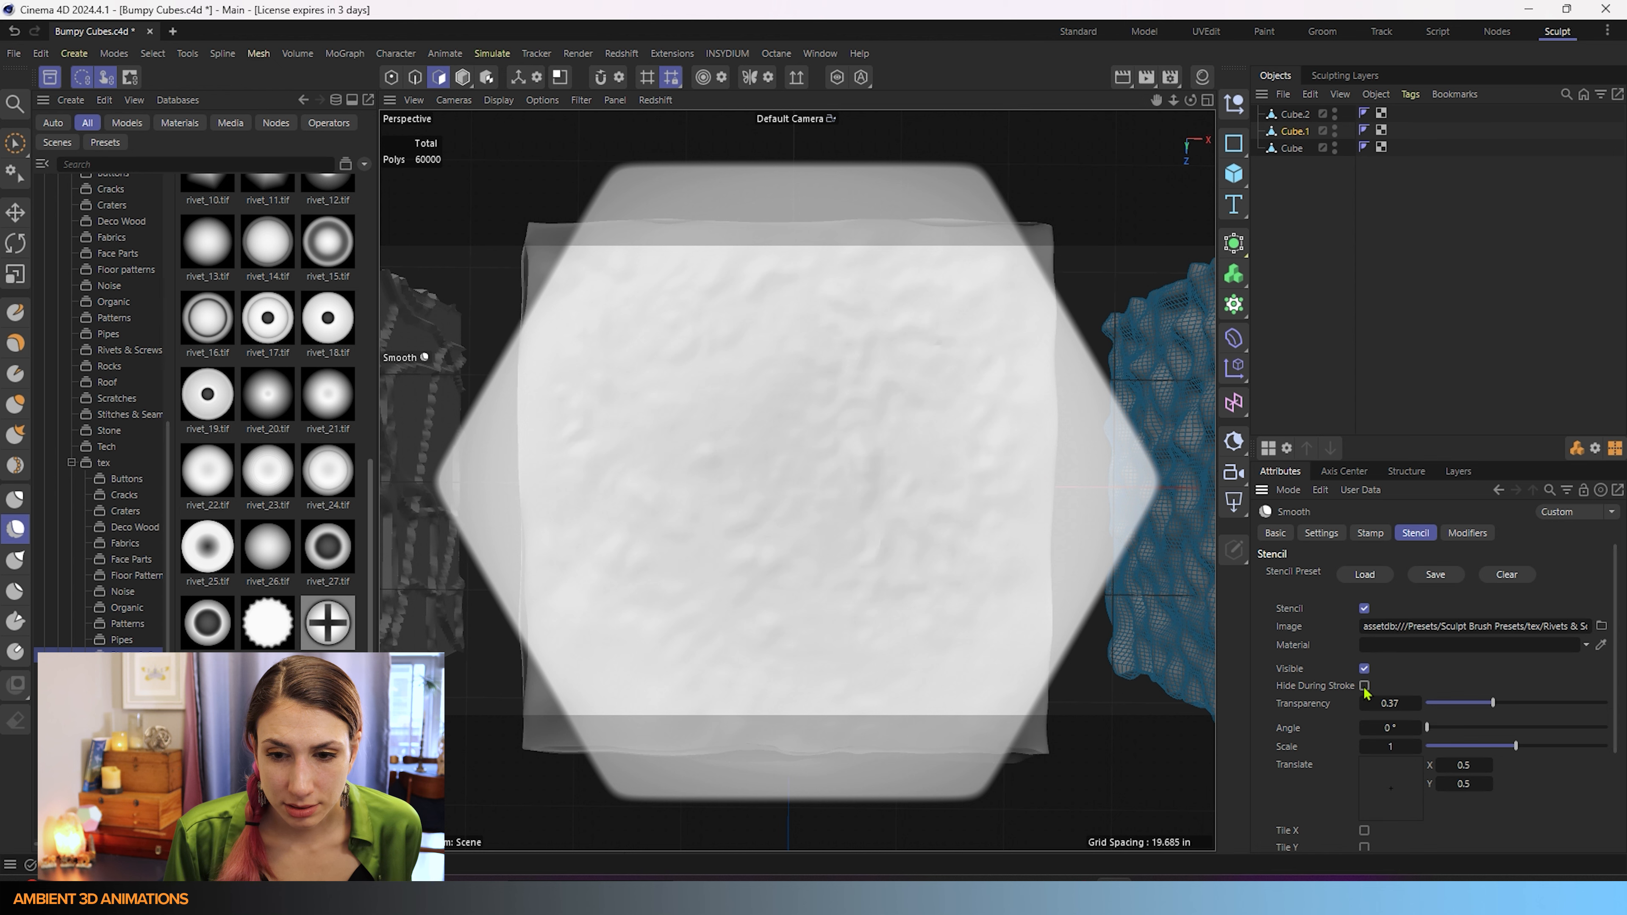
Step: Test the stencil's Hide During Stroke option on and off over Cube.1, leaving it off
left_click(1365, 685)
left_click_drag(593, 684, 942, 513)
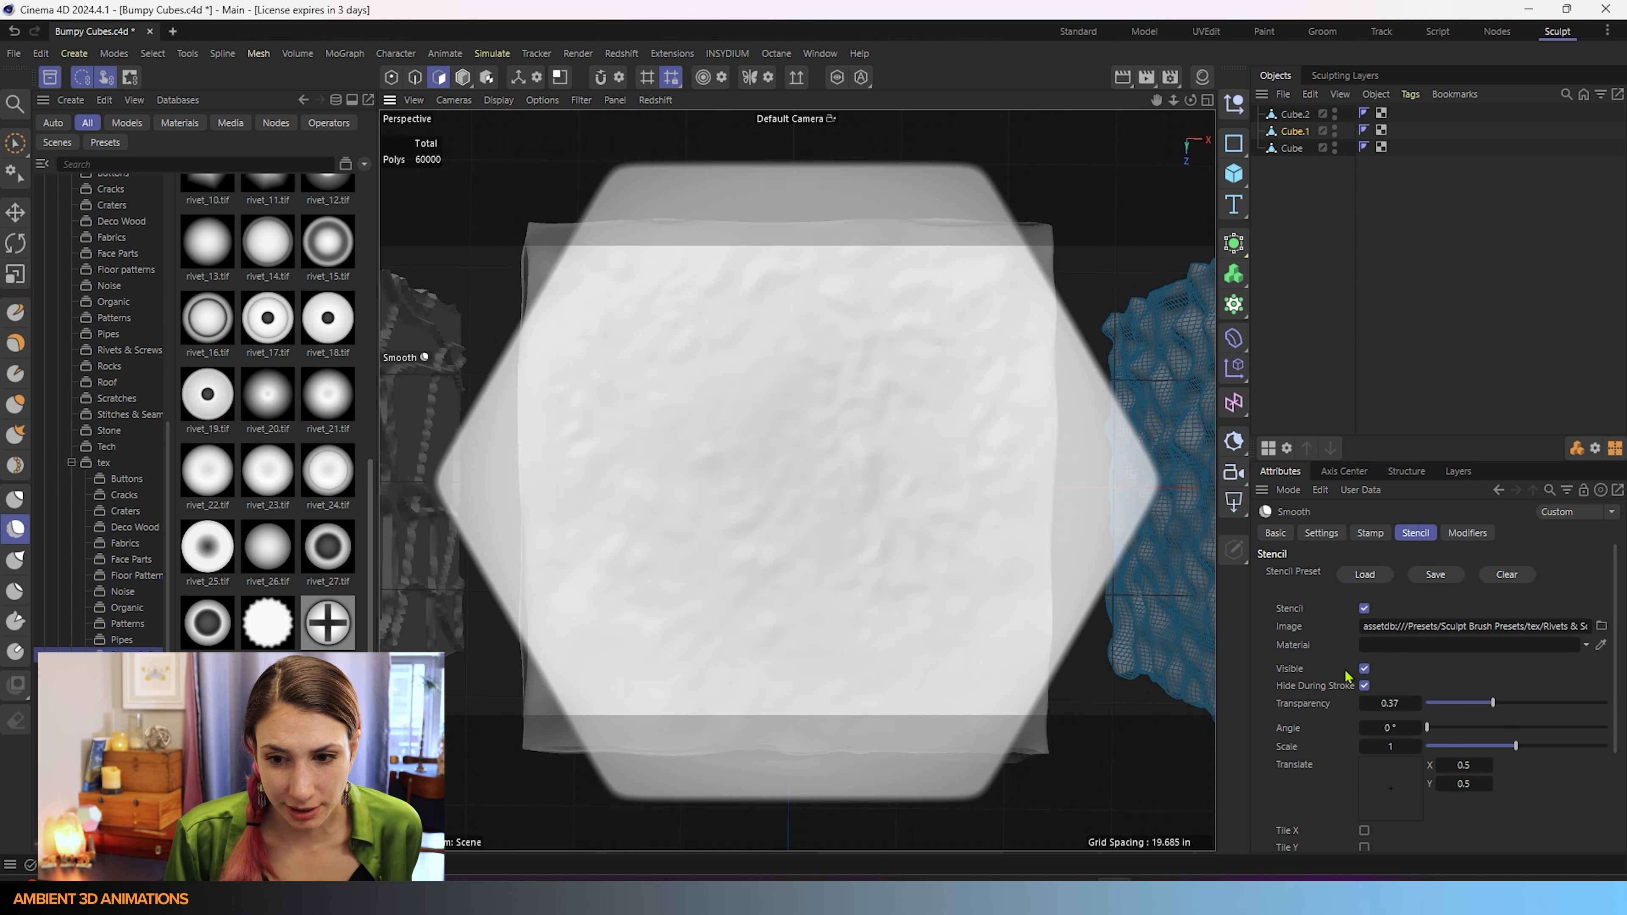
left_click(1365, 685)
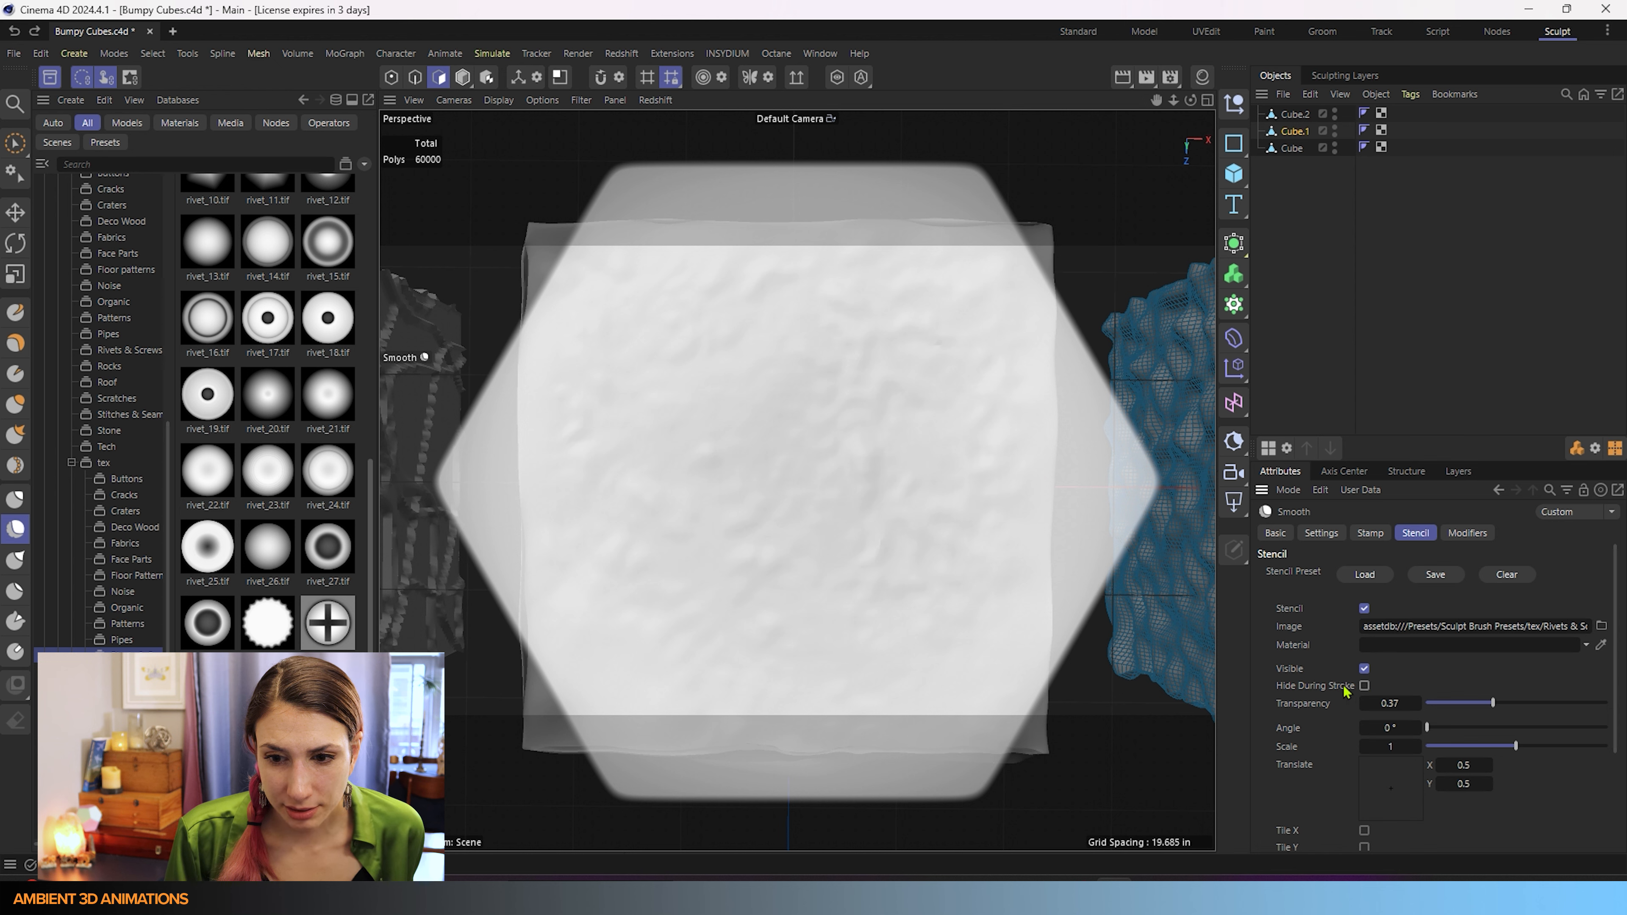
Step: Set the stencil's transparency to 0.9 and its scale to 0.52, keeping the angle at 0°
left_click_drag(1484, 705, 1594, 694)
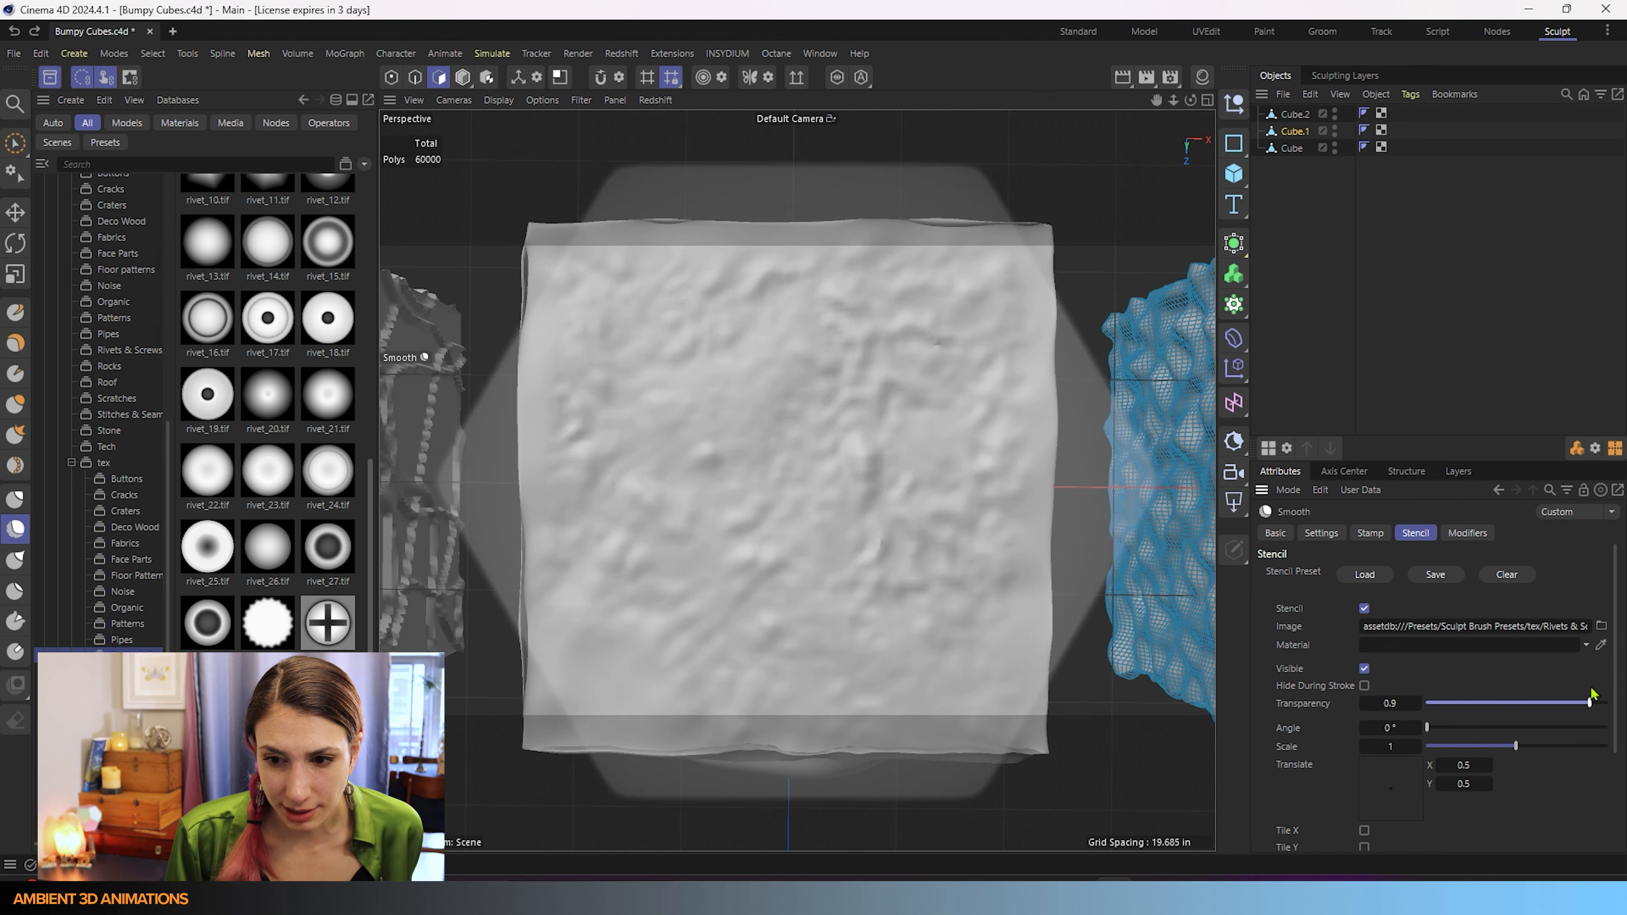
mouse_move(1427, 728)
left_mouse_down()
mouse_move(1519, 729)
mouse_move(1400, 724)
left_mouse_up()
left_click_drag(1516, 746, 1474, 748)
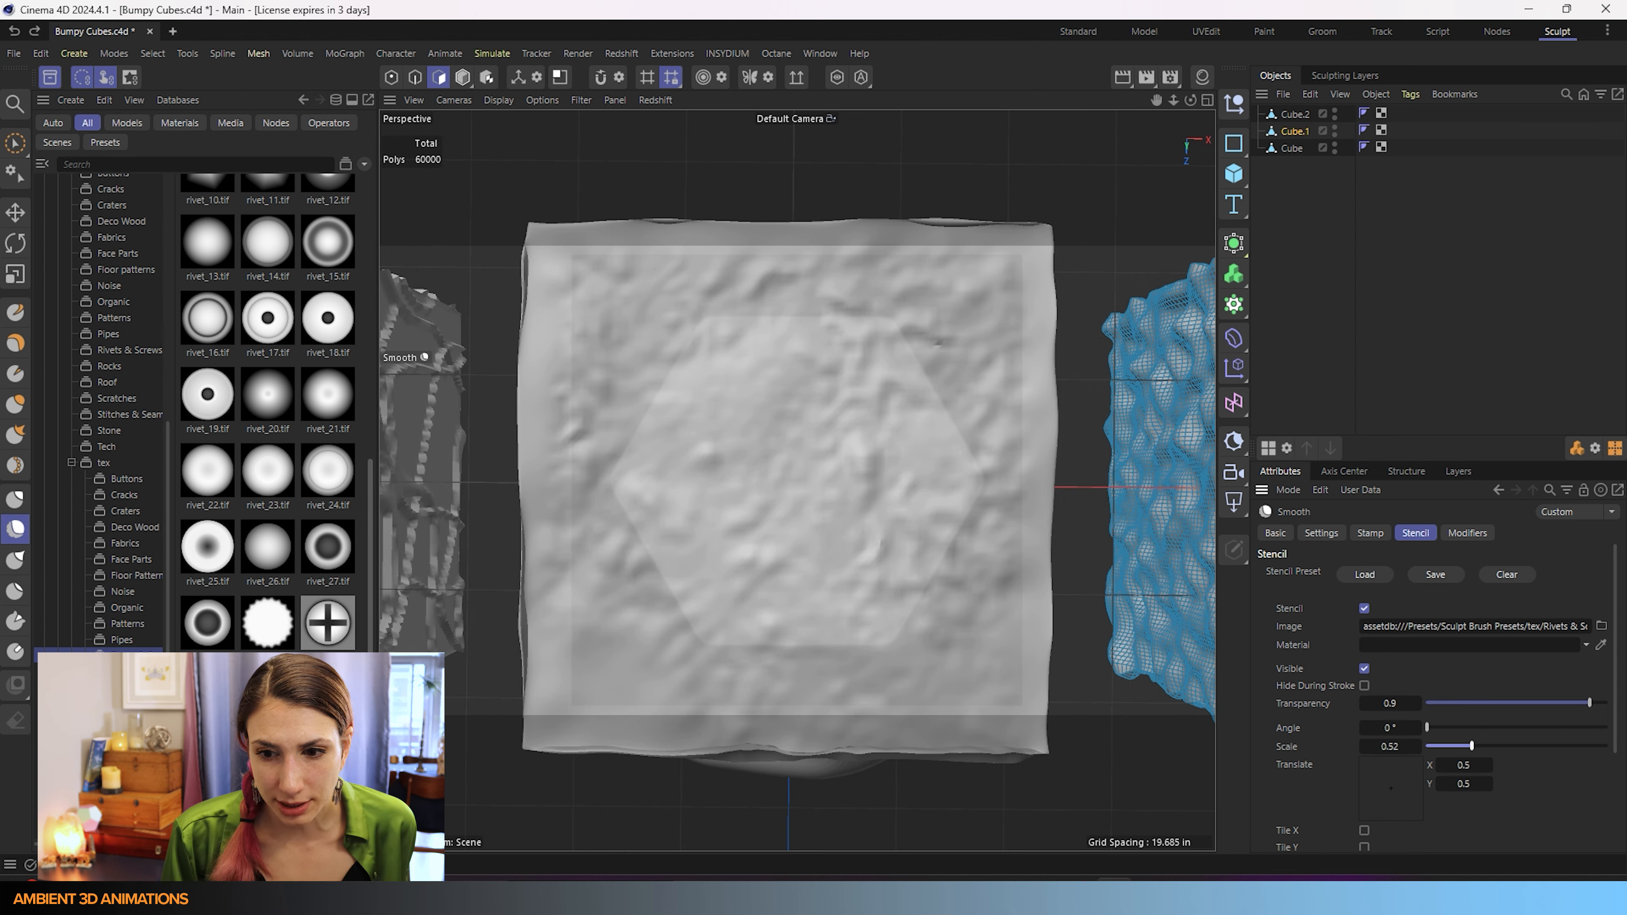
Step: Translate the stencil to X 0.51 and Y 0.58, and set its transparency to 0.49
scroll(1319, 817, "down", 2)
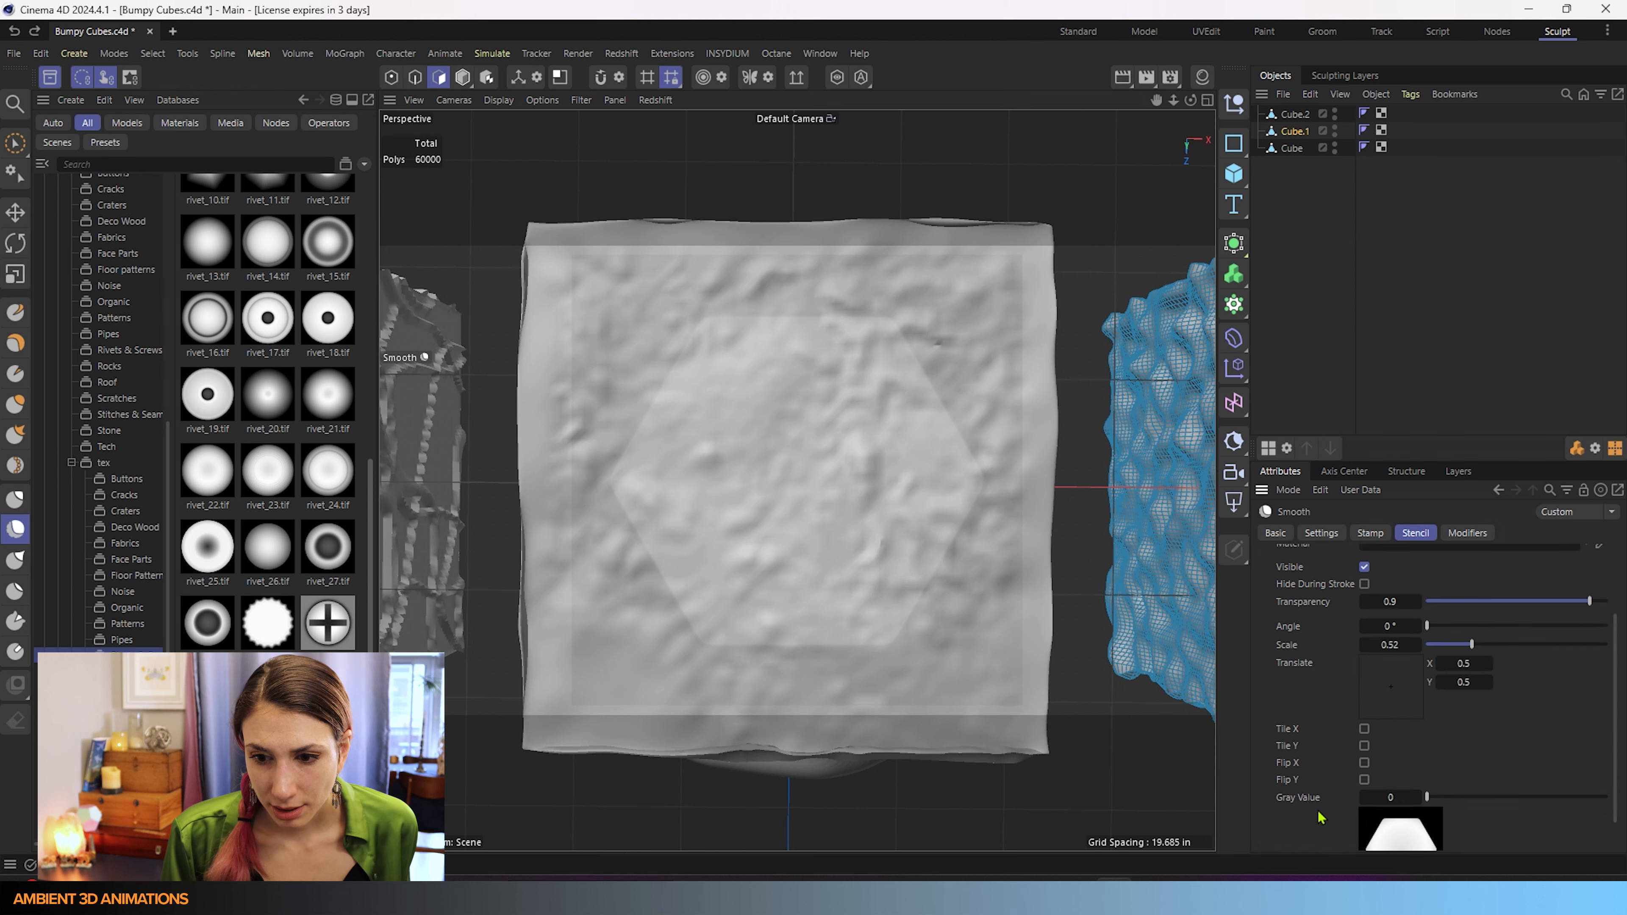
mouse_move(1464, 663)
left_mouse_down()
mouse_move(1483, 664)
mouse_move(1466, 663)
left_mouse_up()
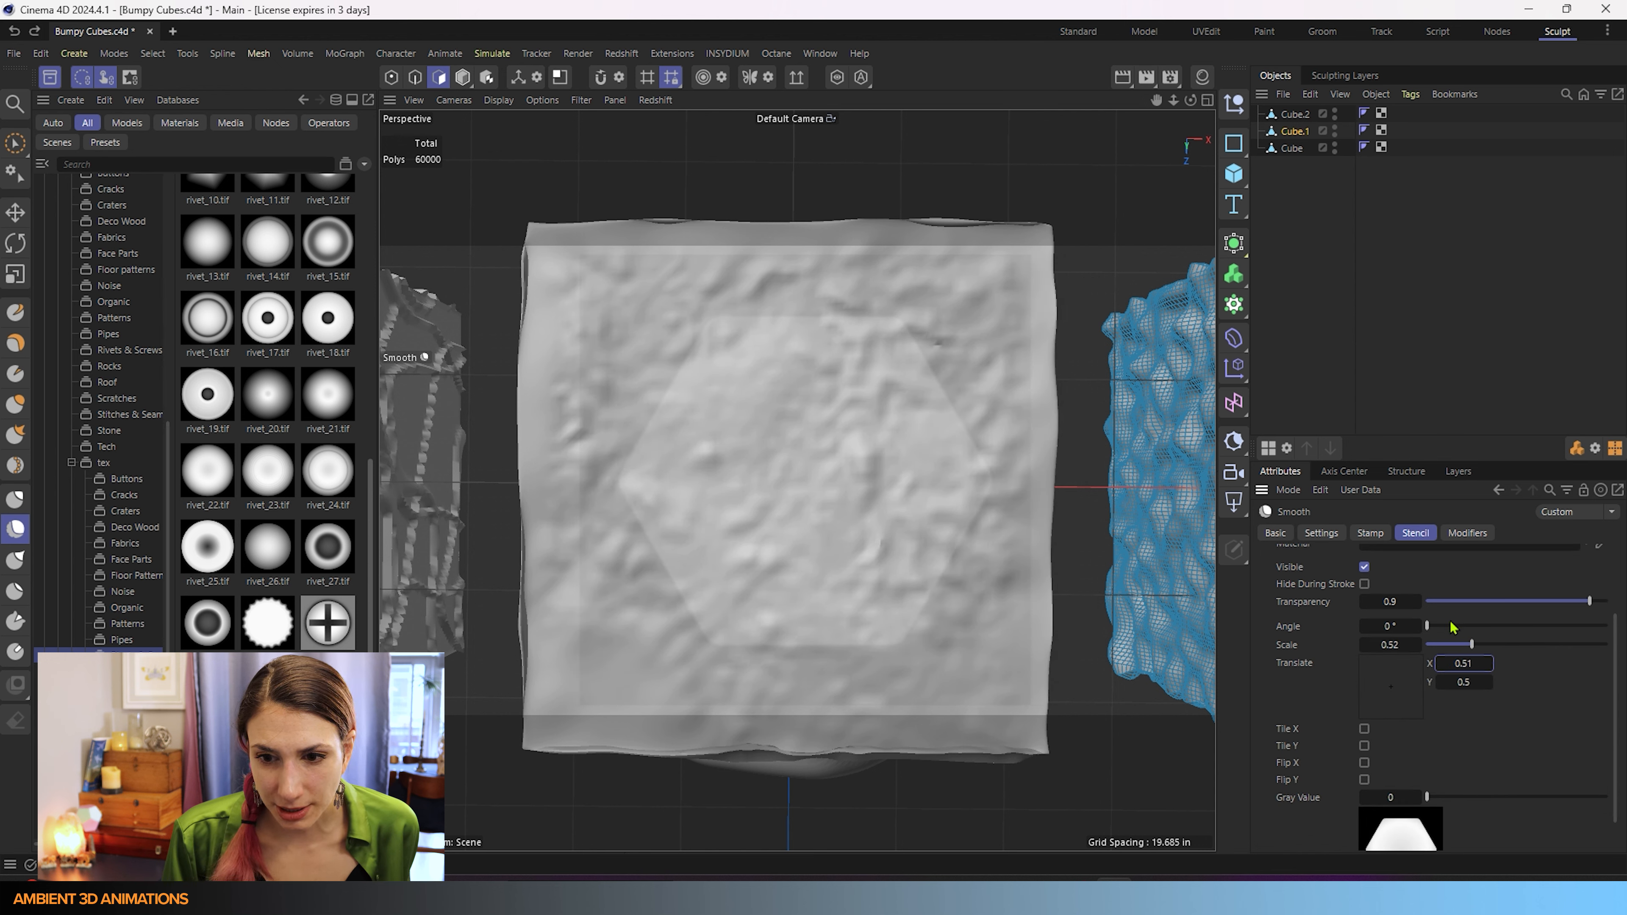
left_click_drag(1560, 610, 1517, 610)
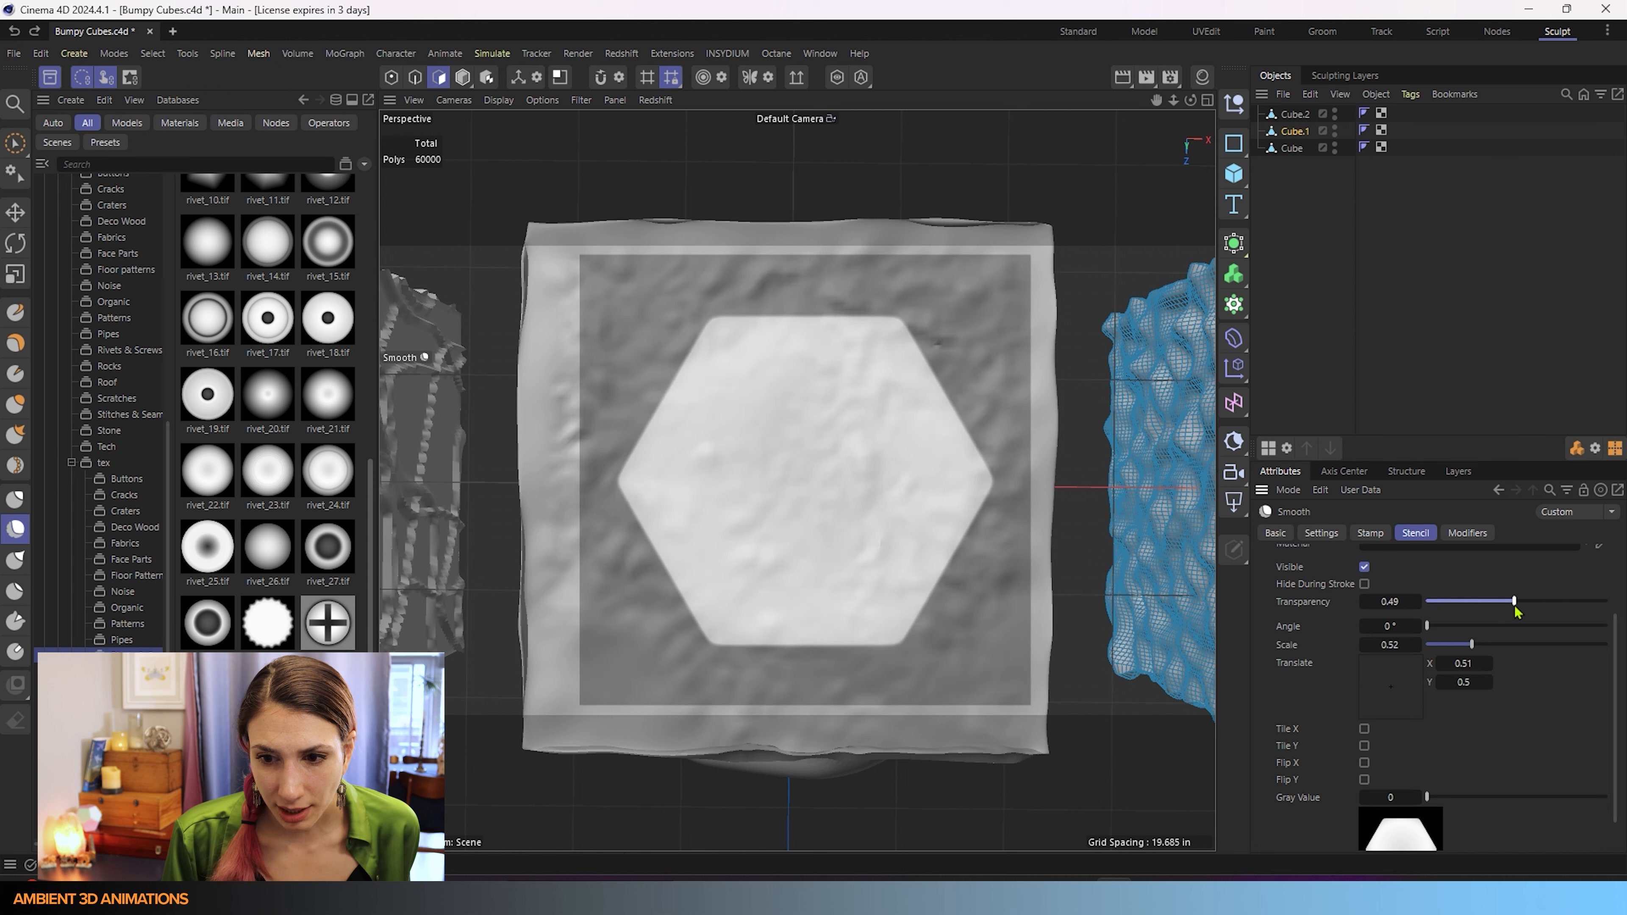
left_click_drag(1463, 664, 1384, 677)
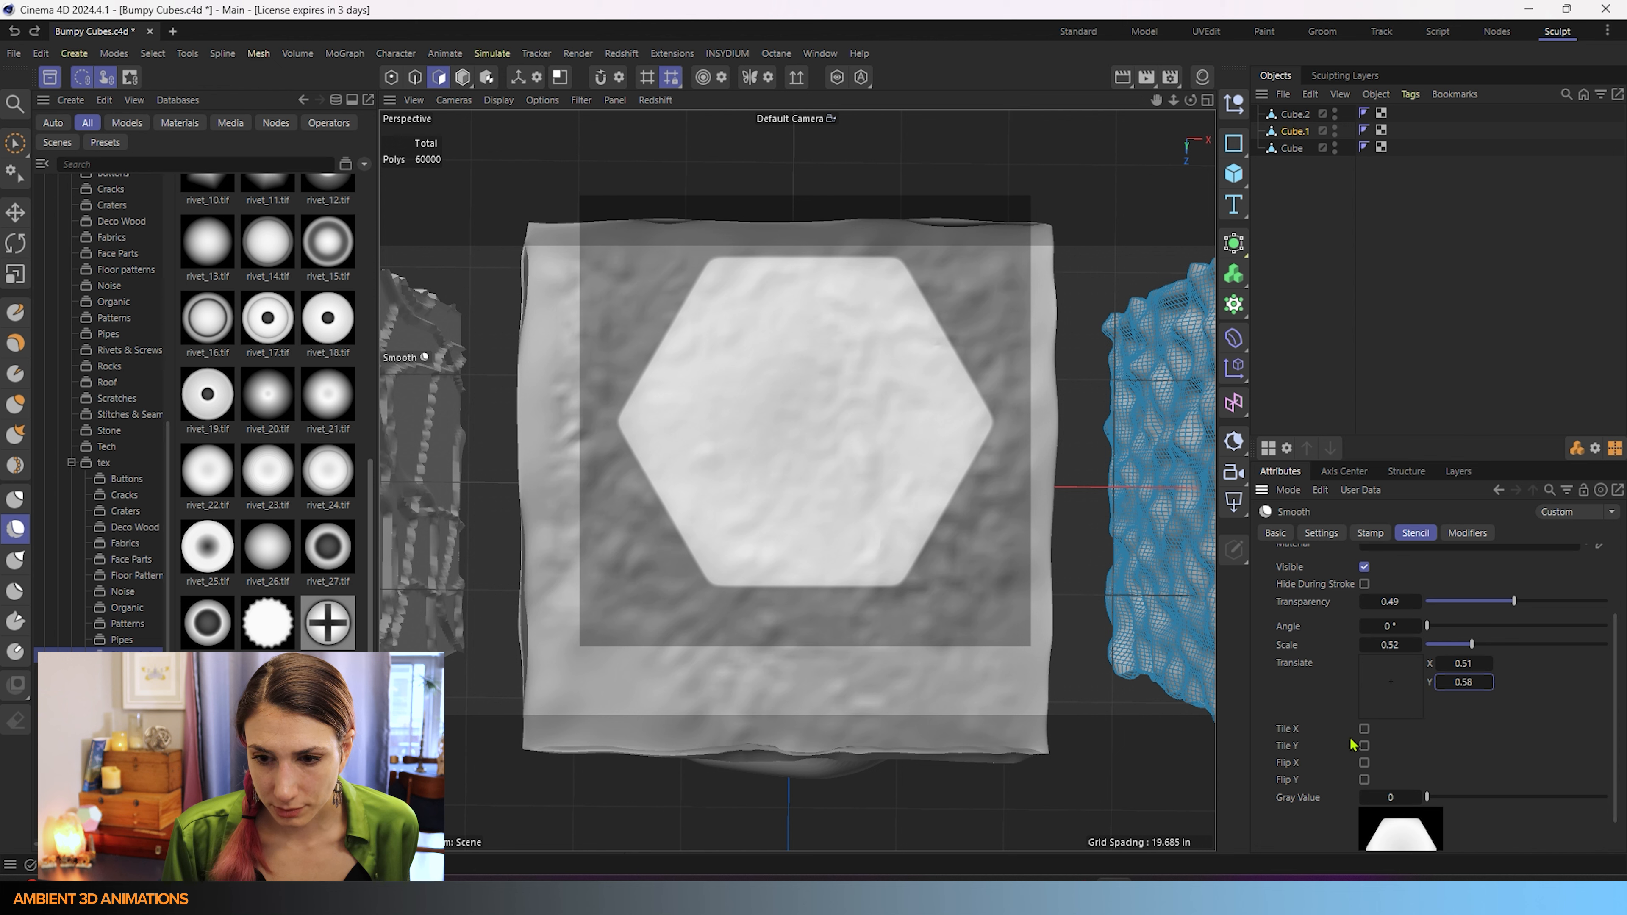
Step: Try the stencil's Tile X, Tile Y and Flip X options one at a time, turning each off again
left_click(1363, 730)
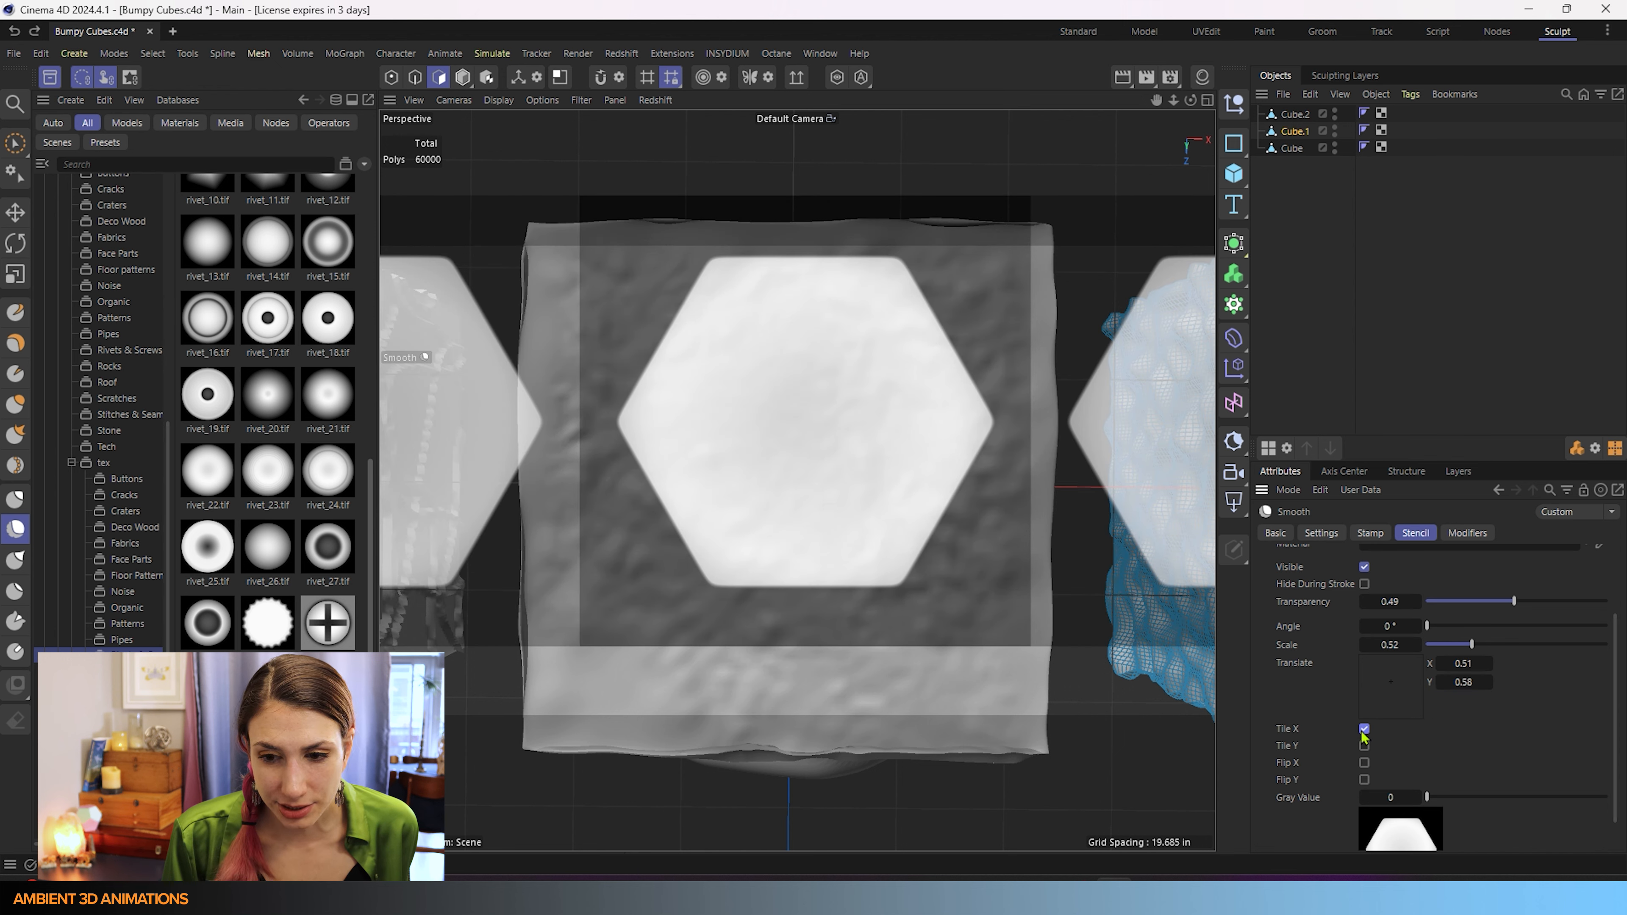
left_click(1364, 729)
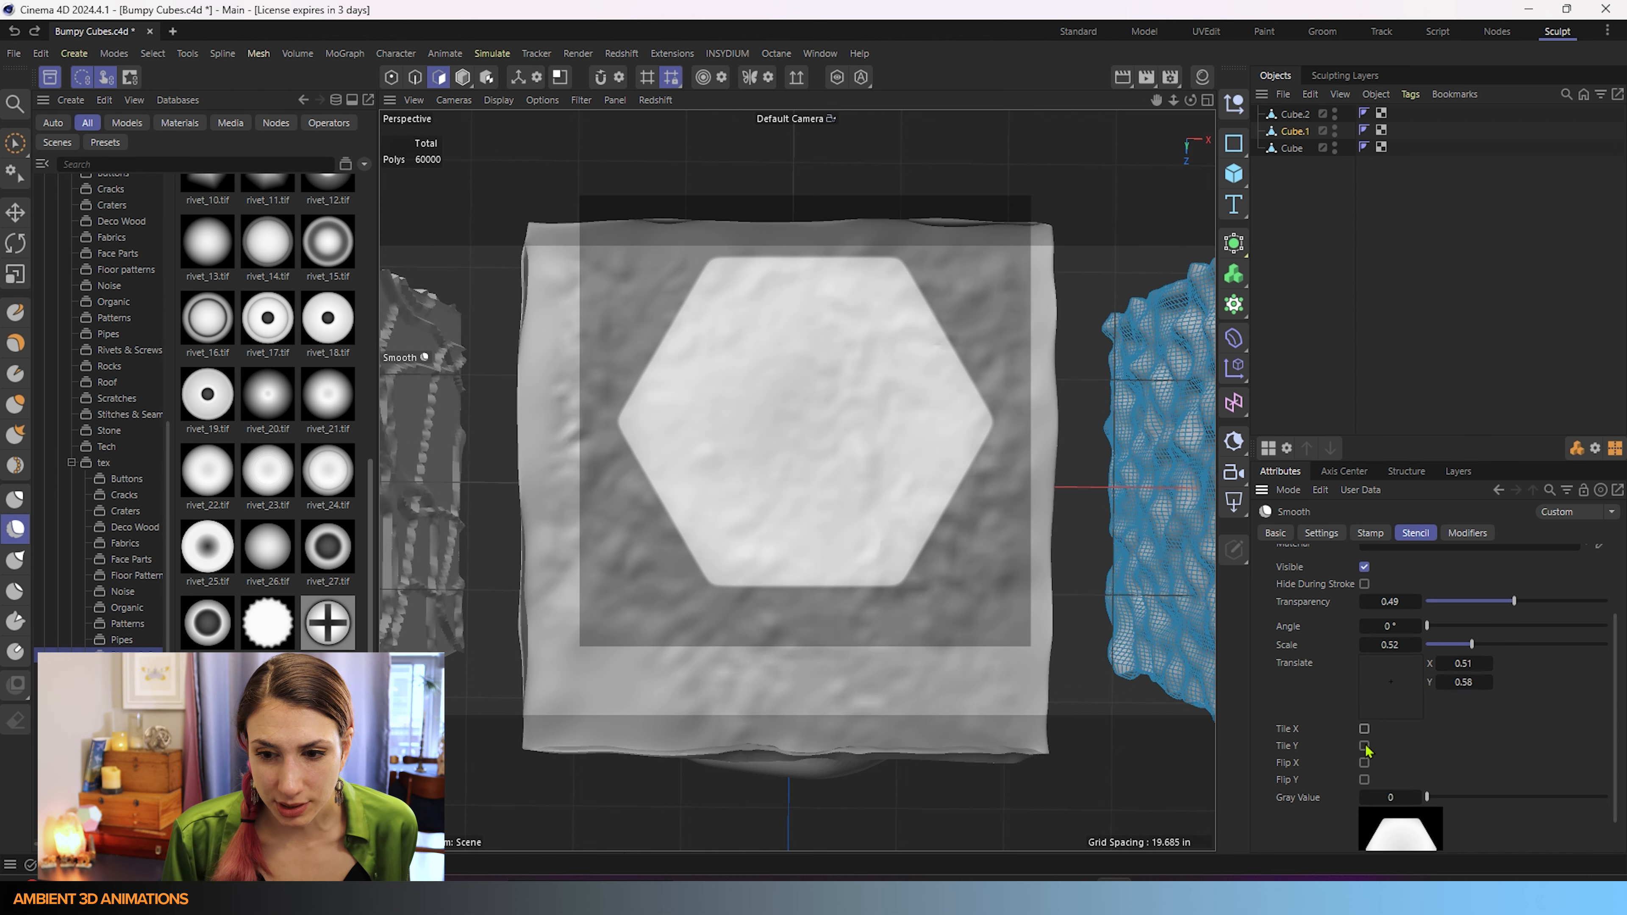
left_click(1365, 747)
left_click(1364, 746)
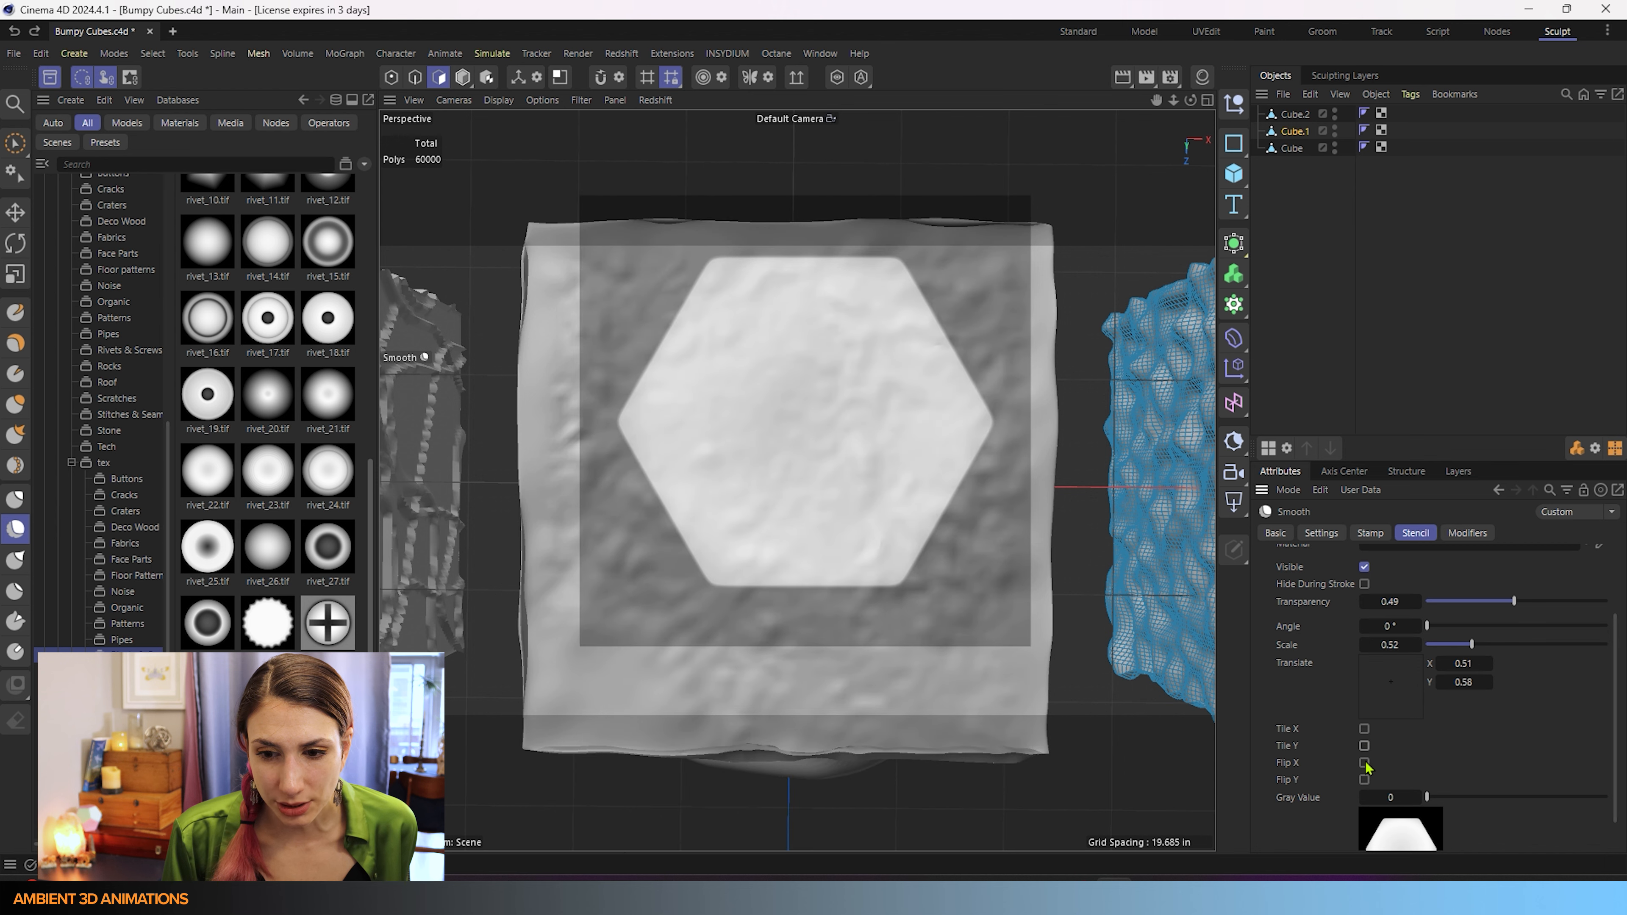
left_click(1366, 763)
left_click(1366, 763)
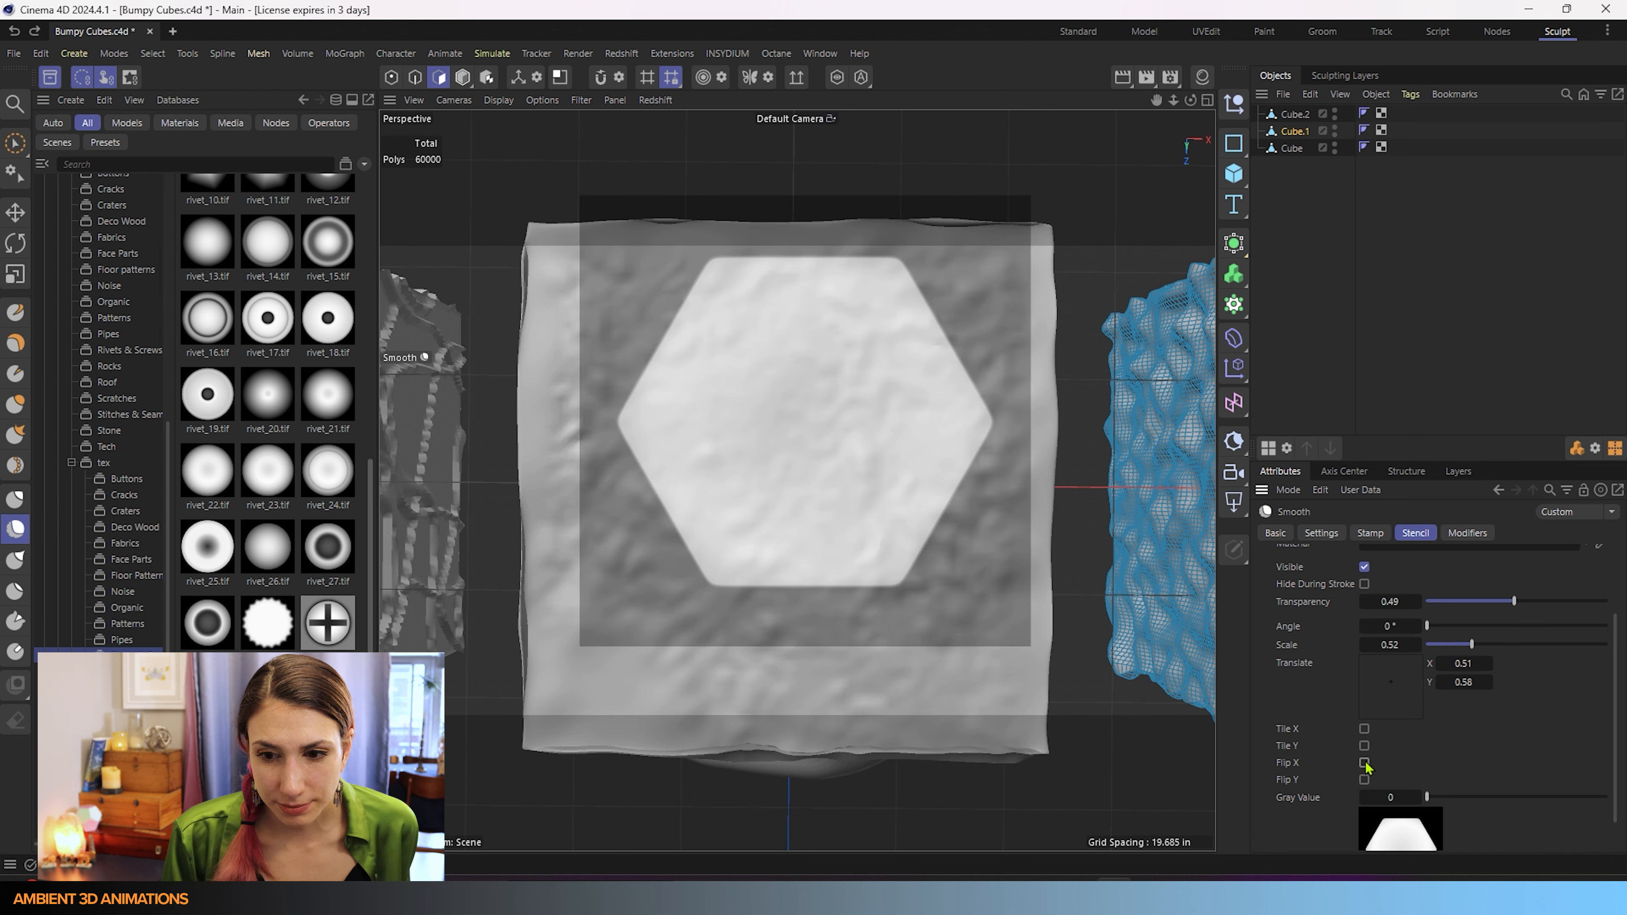
left_click(1366, 762)
left_click(1366, 763)
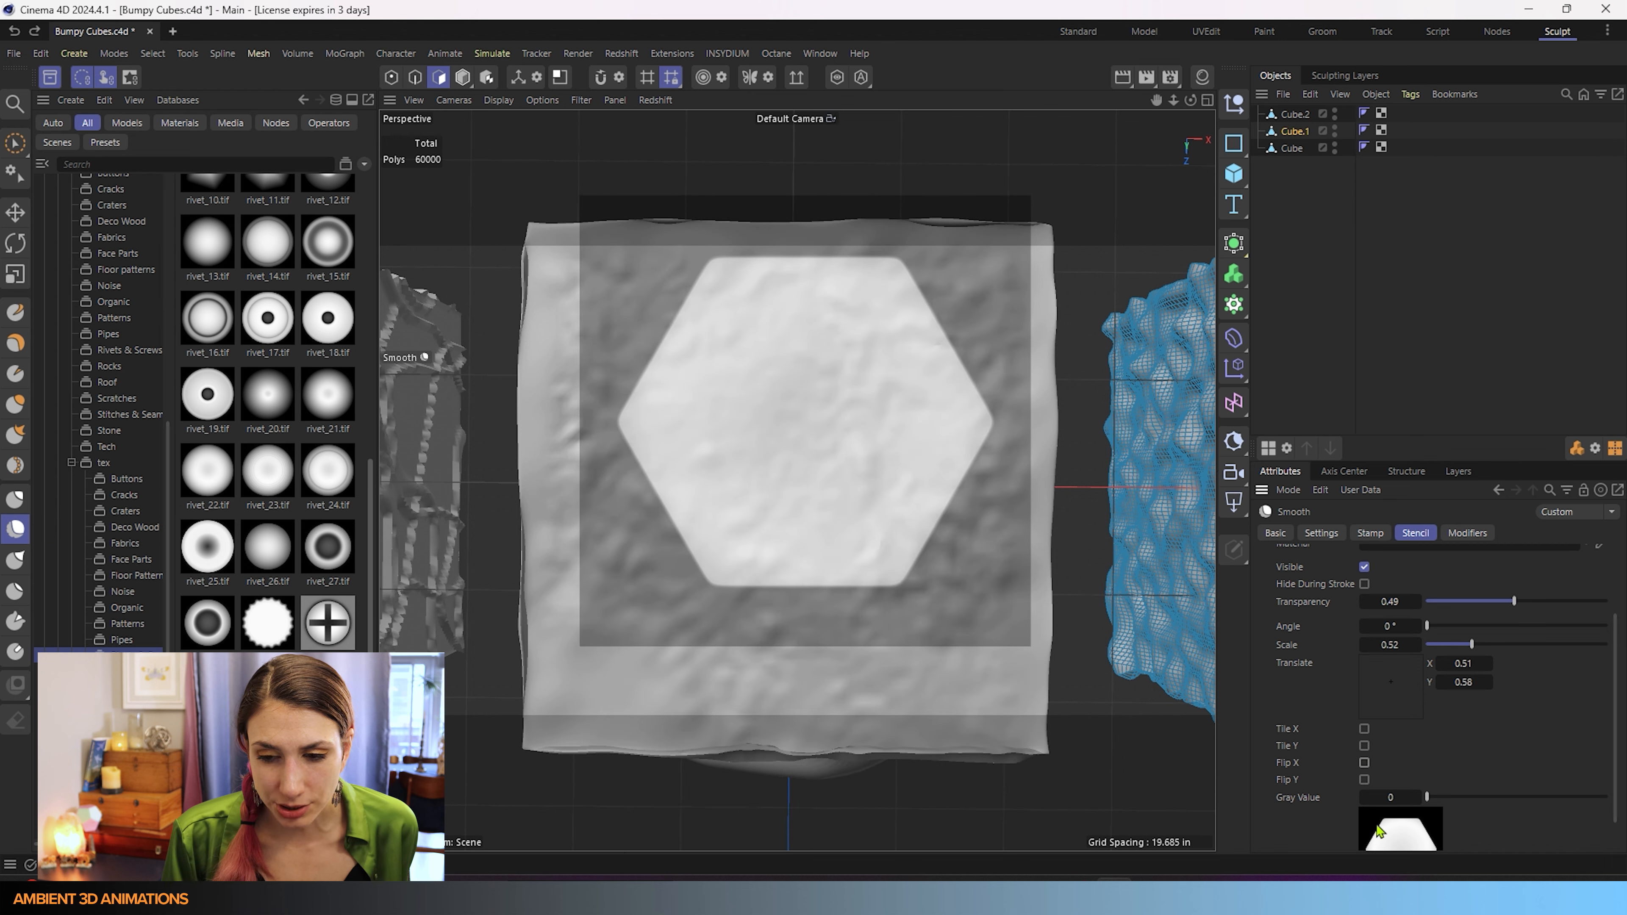
scroll(1435, 760, "down", 1)
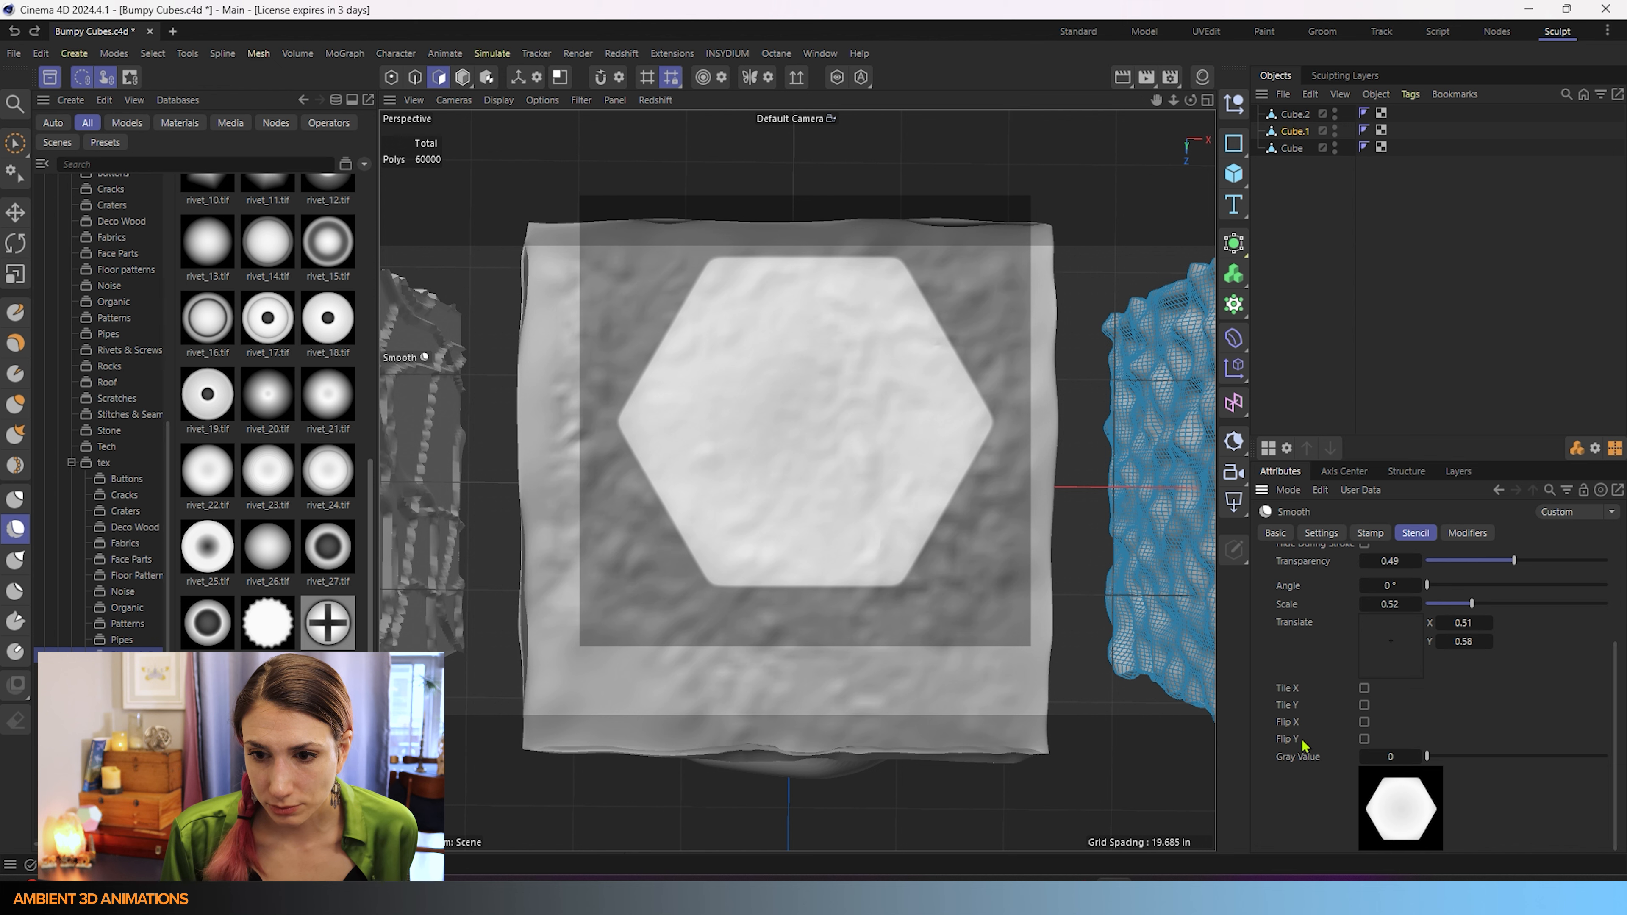
Step: Set the Smooth brush's strength to 100% and its size to 69
middle_click_drag(934, 403, 961, 353, "alt")
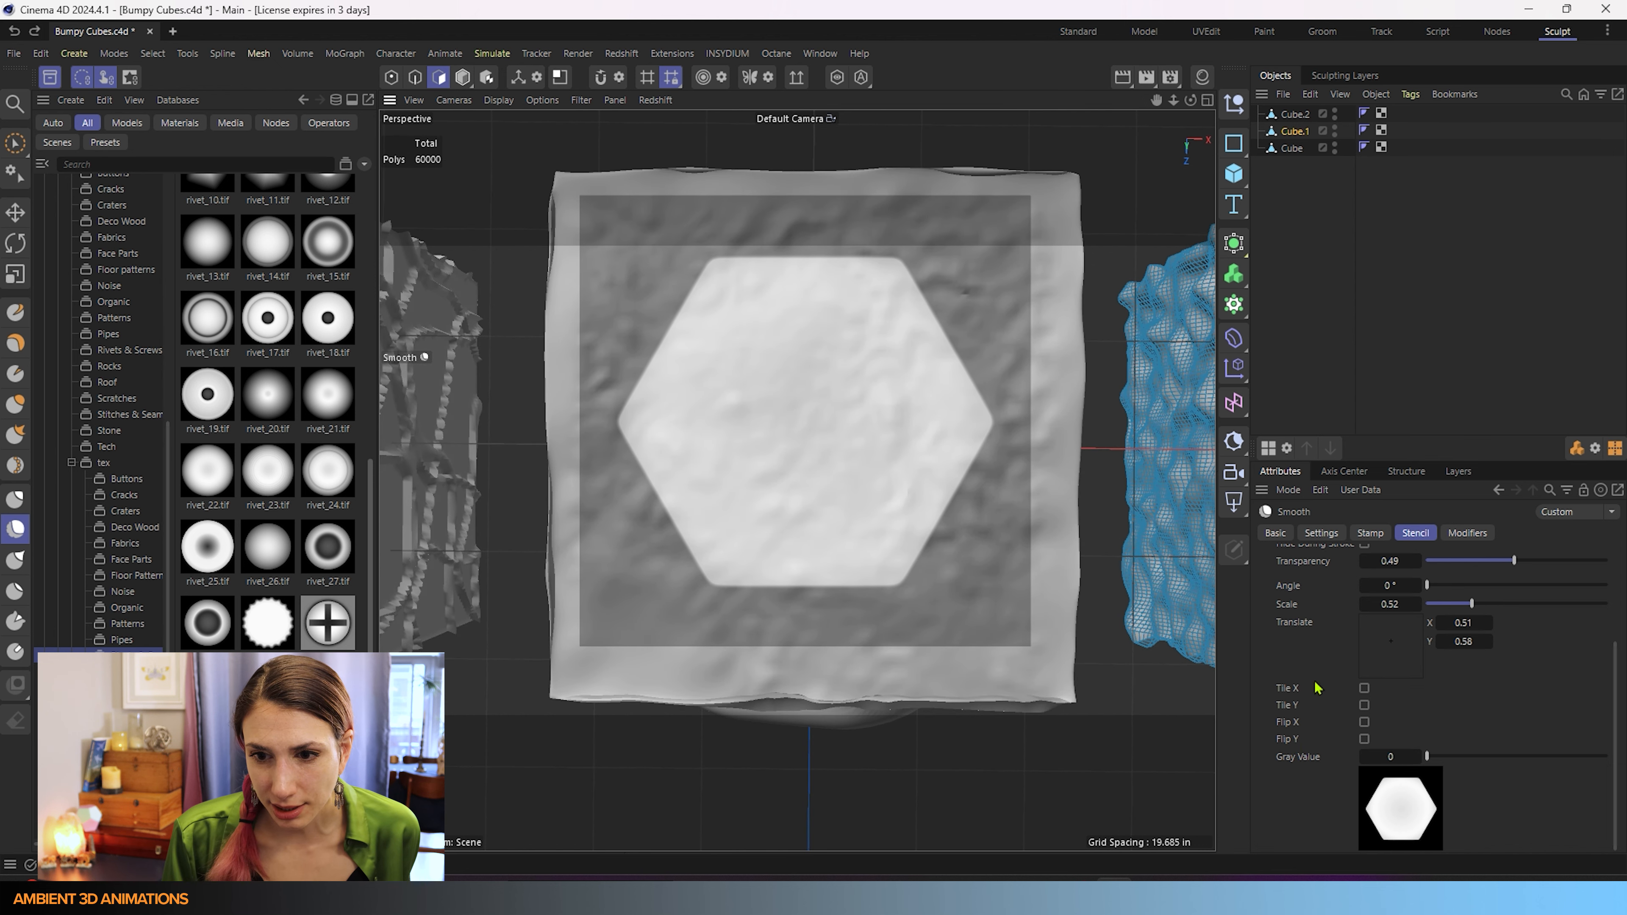
scroll(1316, 687, "up", 2)
left_click(1333, 536)
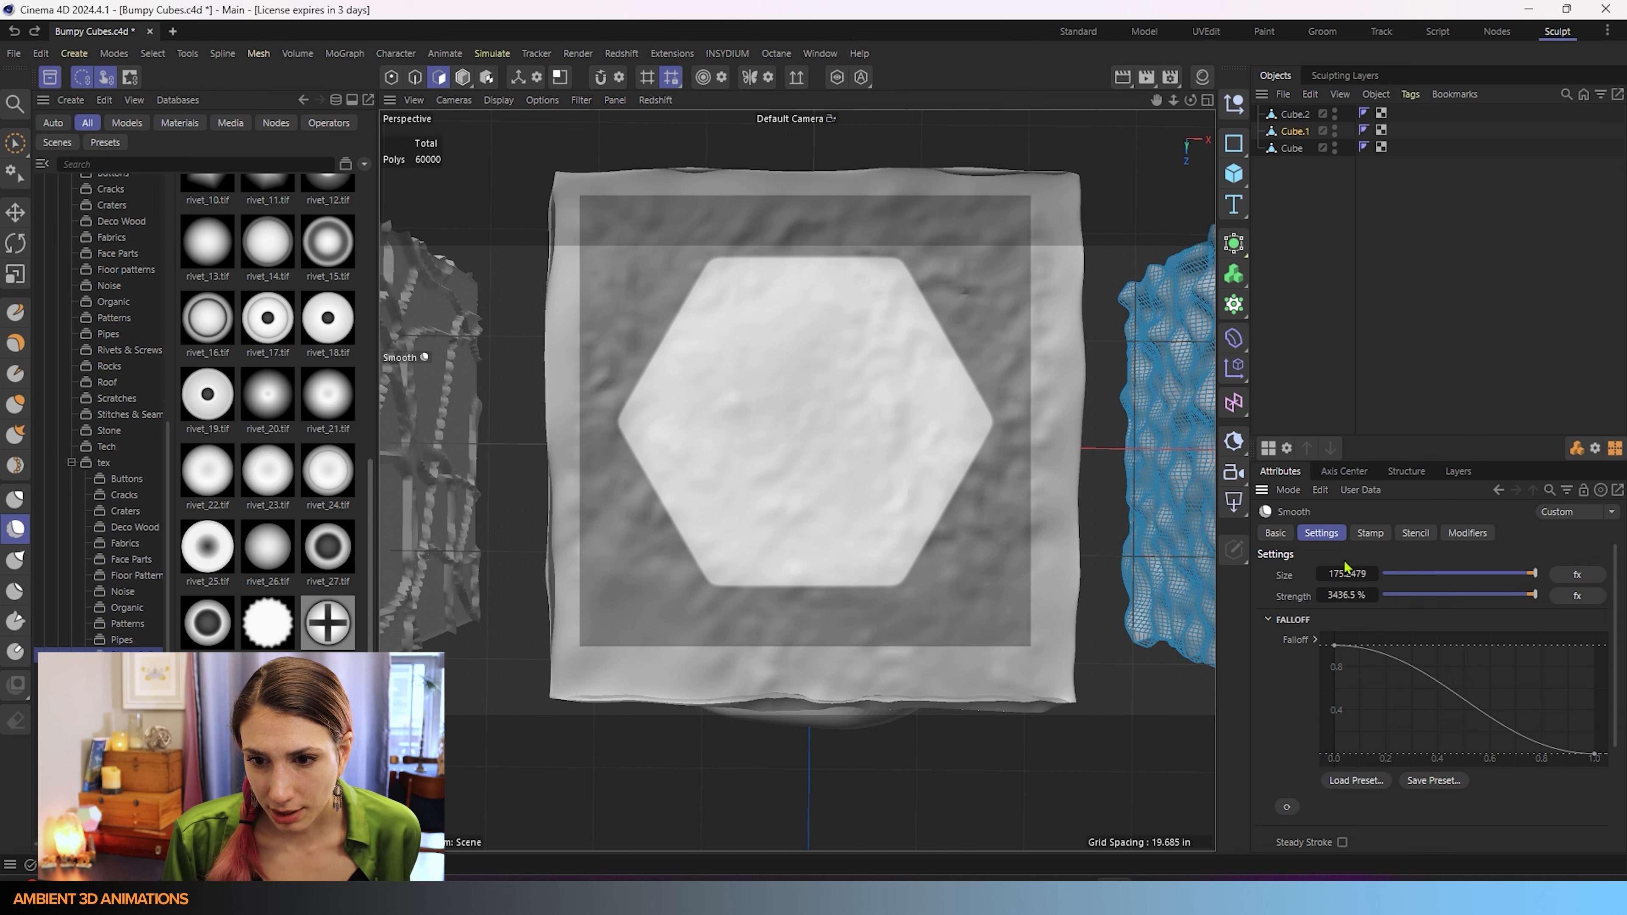
left_click(1358, 595)
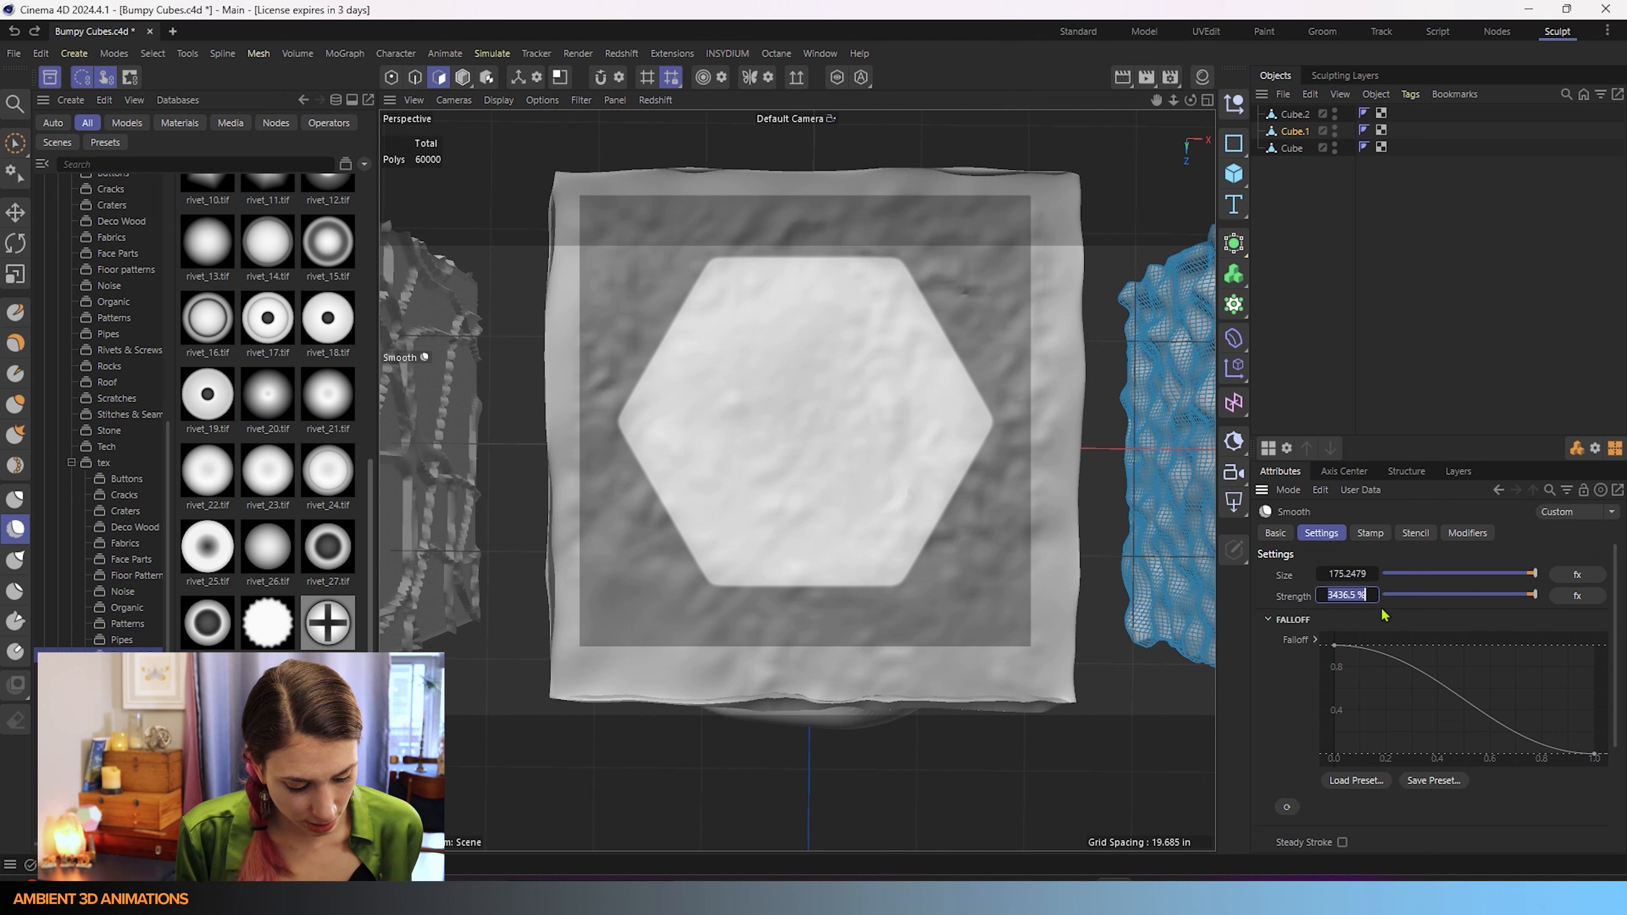
type("100")
key("Return")
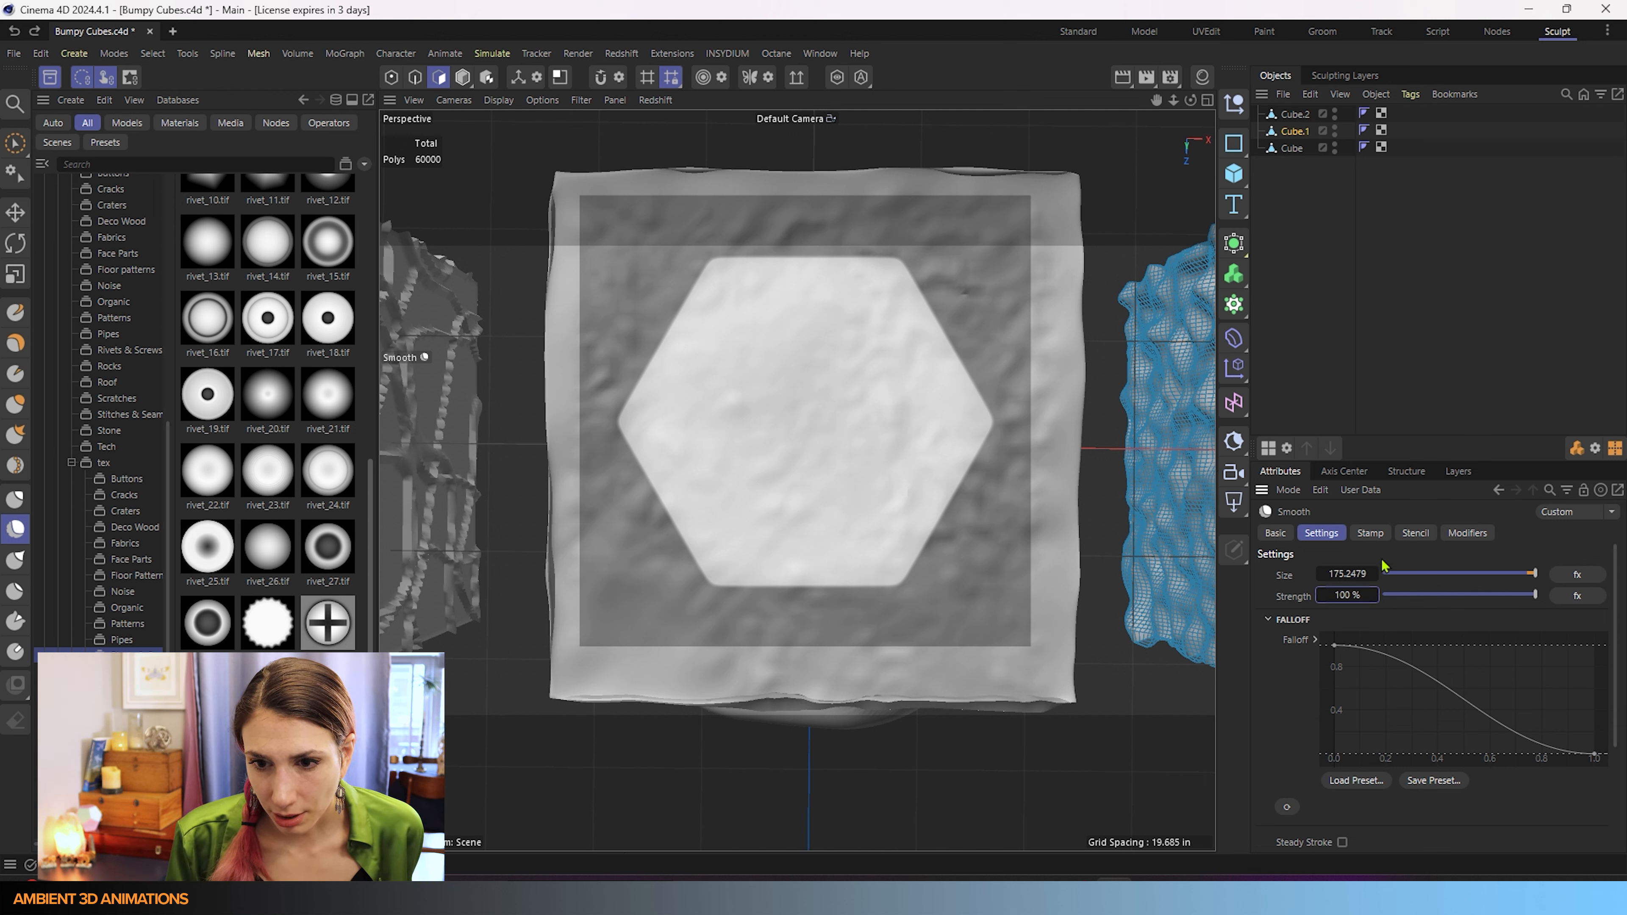
mouse_move(1492, 574)
left_mouse_down()
mouse_move(1456, 580)
mouse_move(1491, 580)
left_mouse_up()
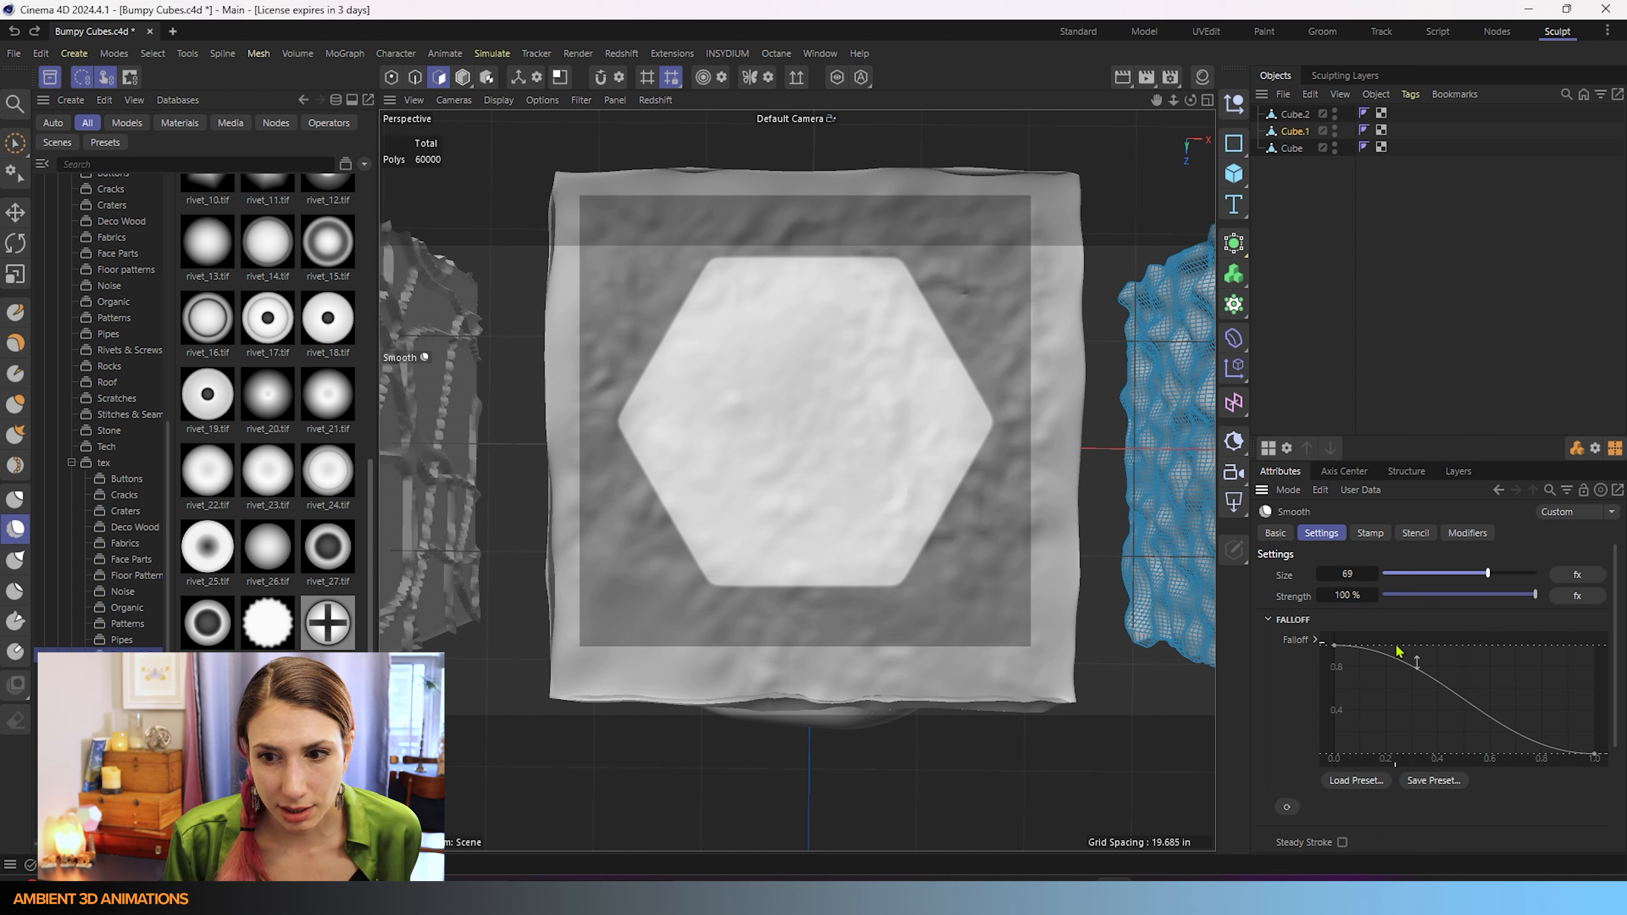
Step: Select Cube for the Smooth brush and turn off the stencil's Visible option
left_click(1275, 533)
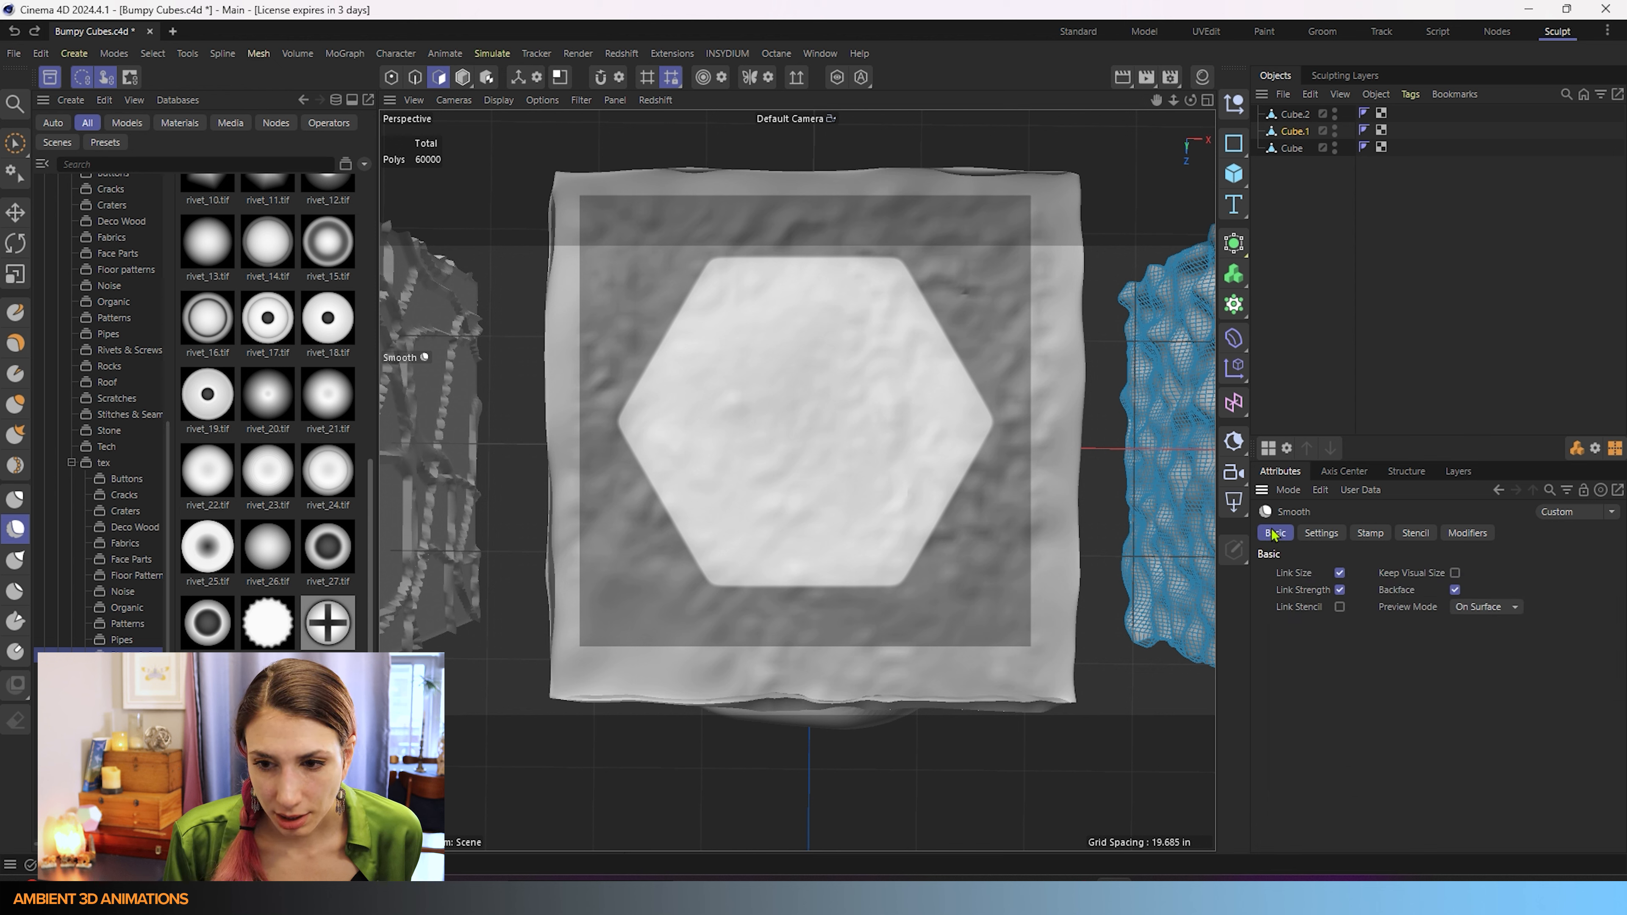
left_click(1323, 534)
left_click(1372, 535)
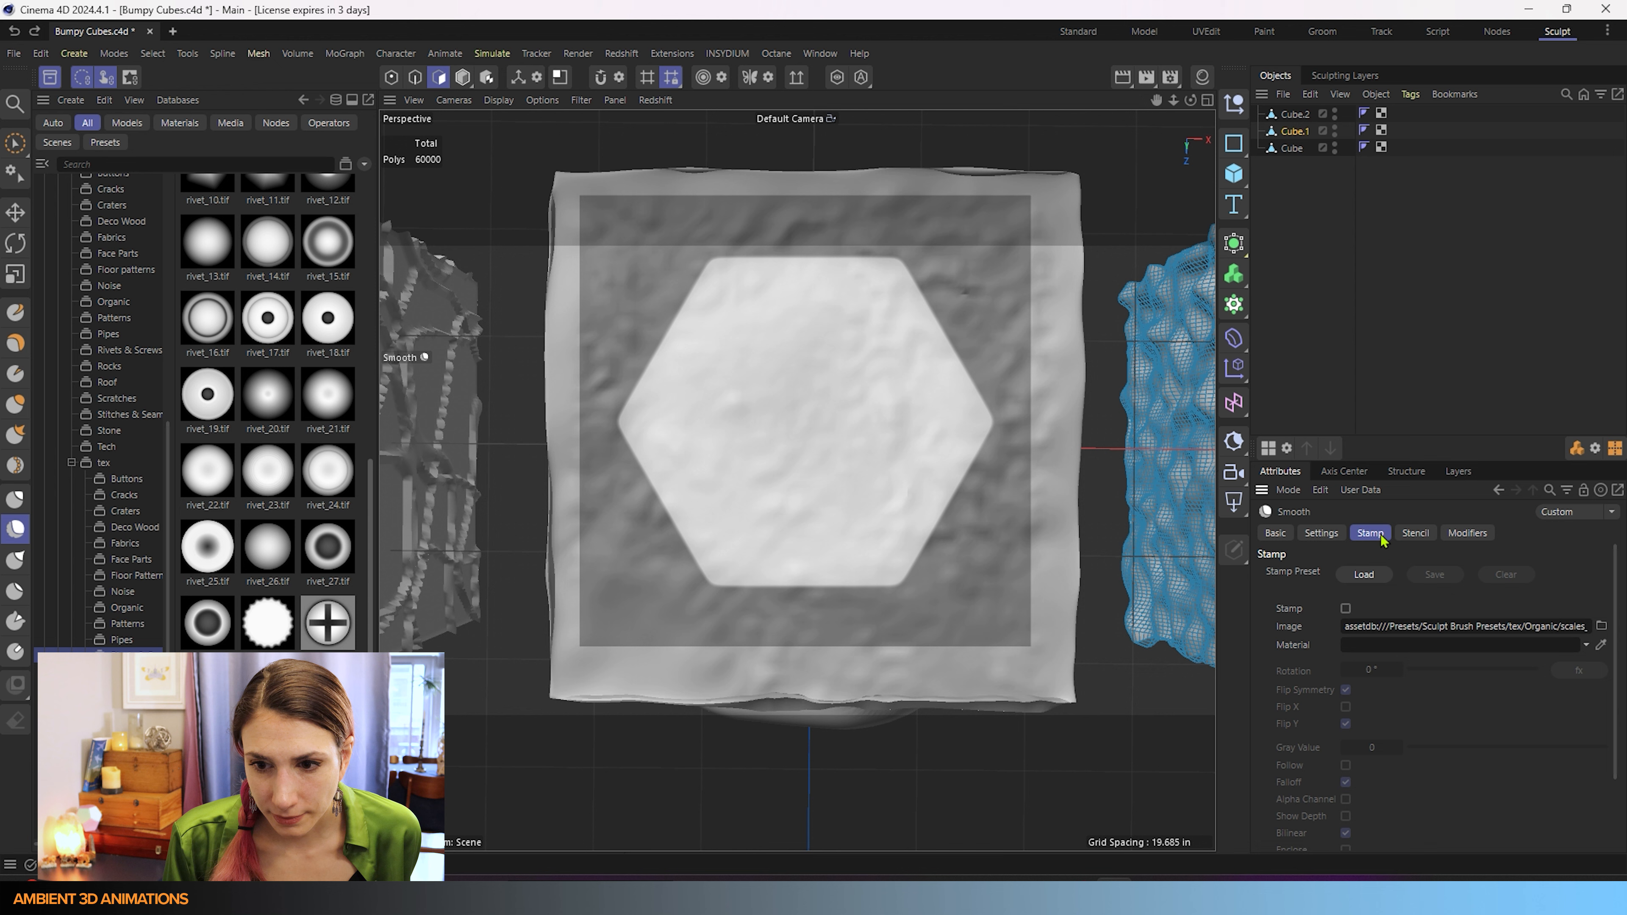
left_click(1414, 535)
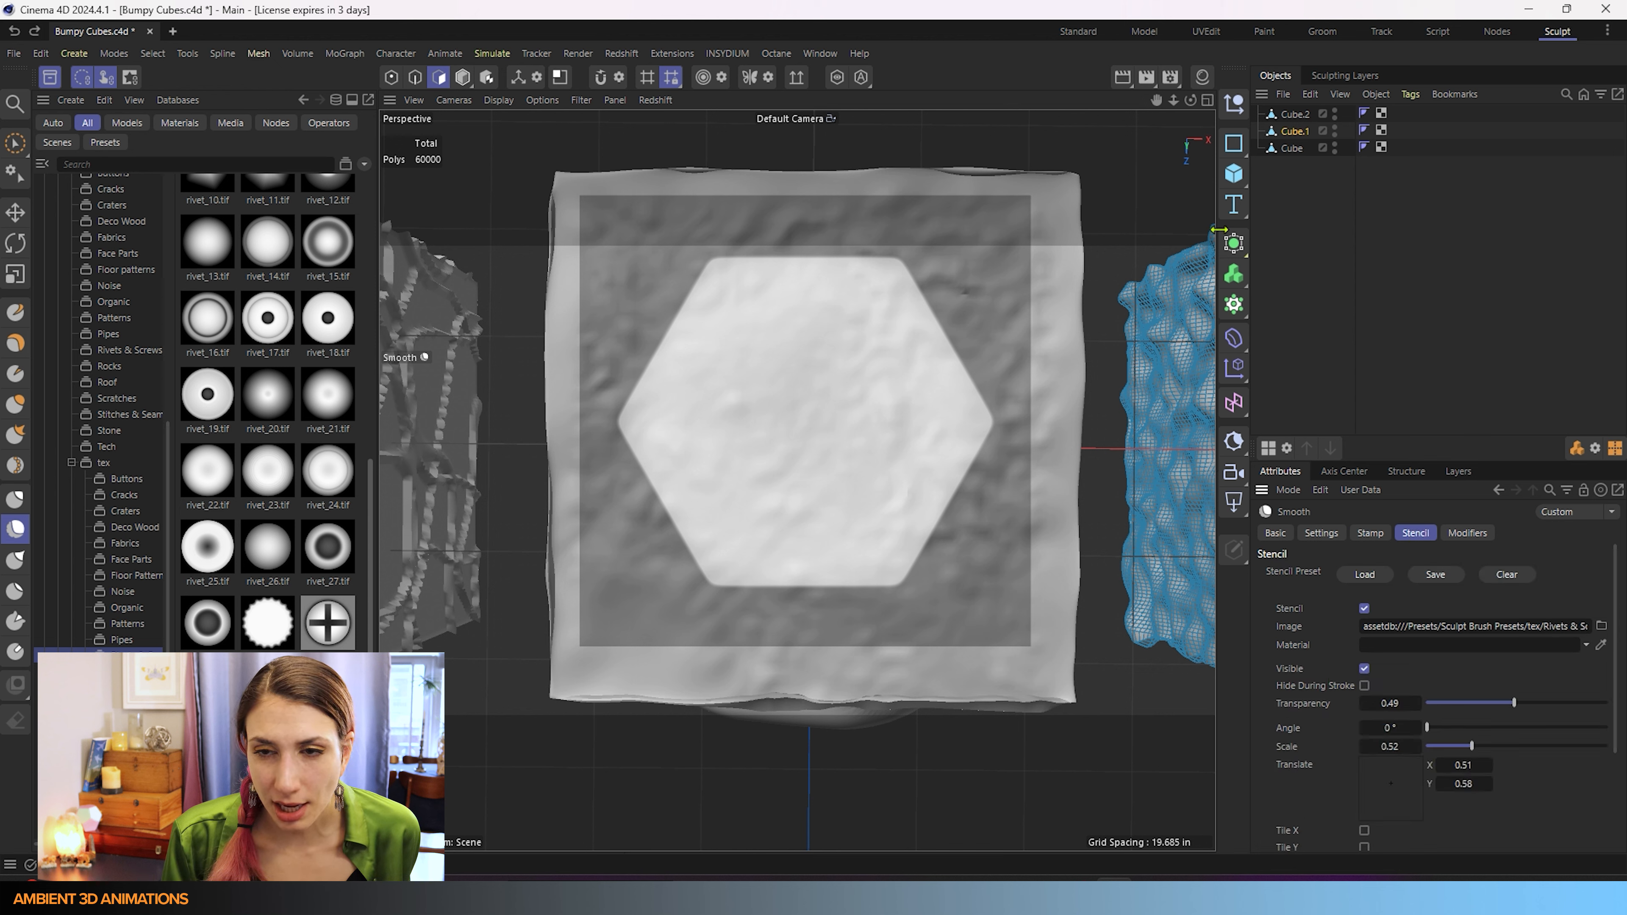
left_click(1290, 149)
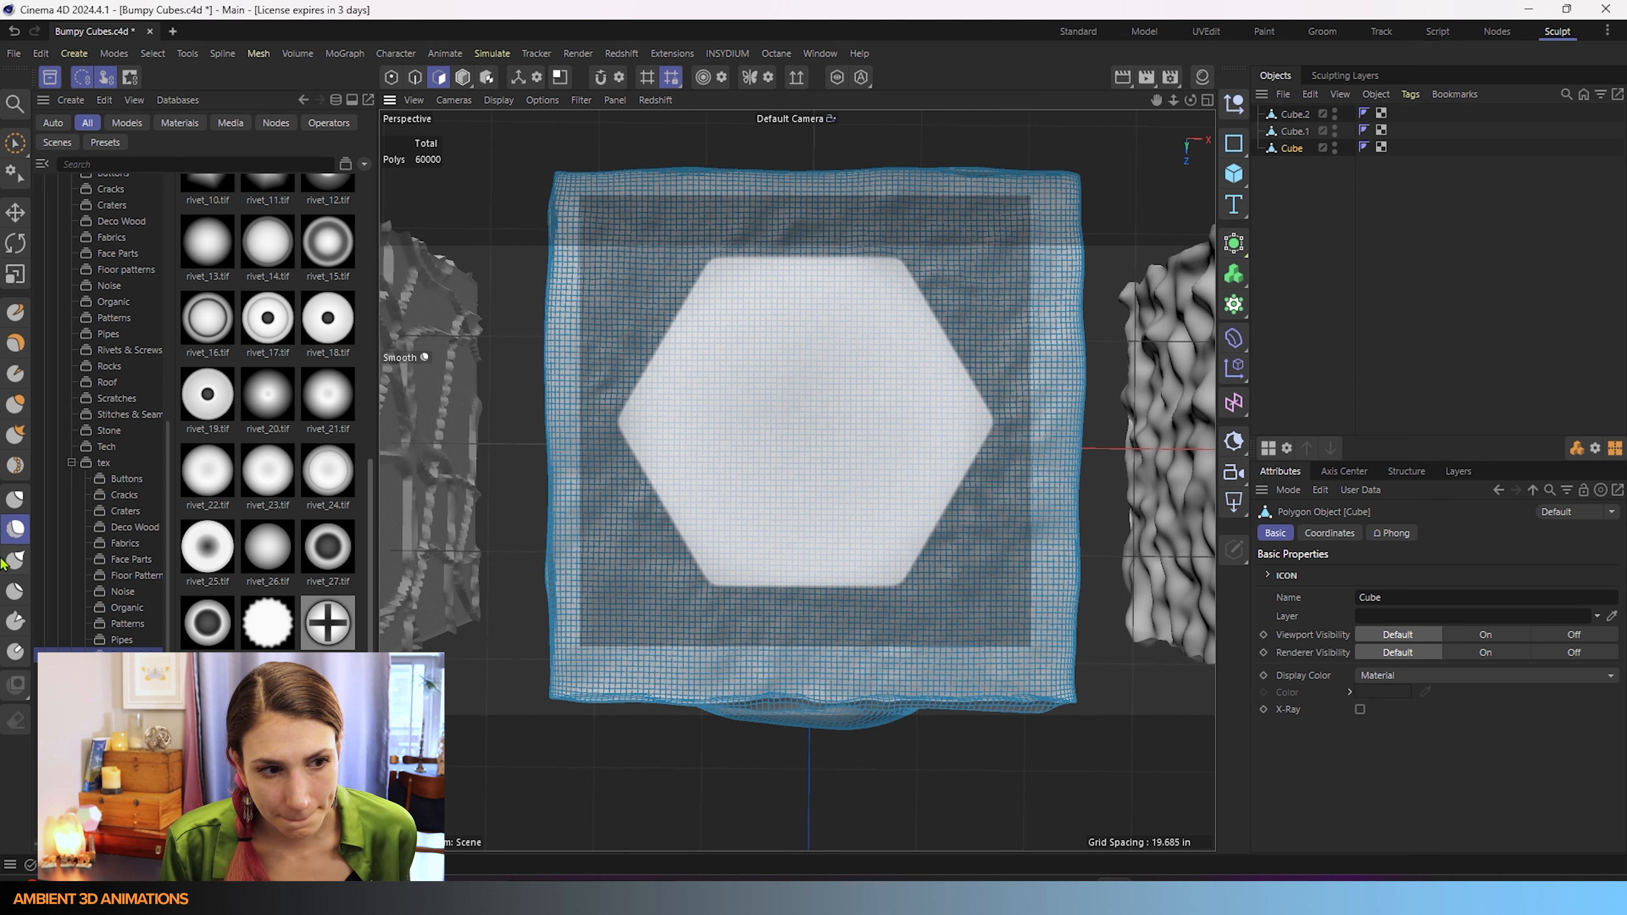
left_click(15, 528)
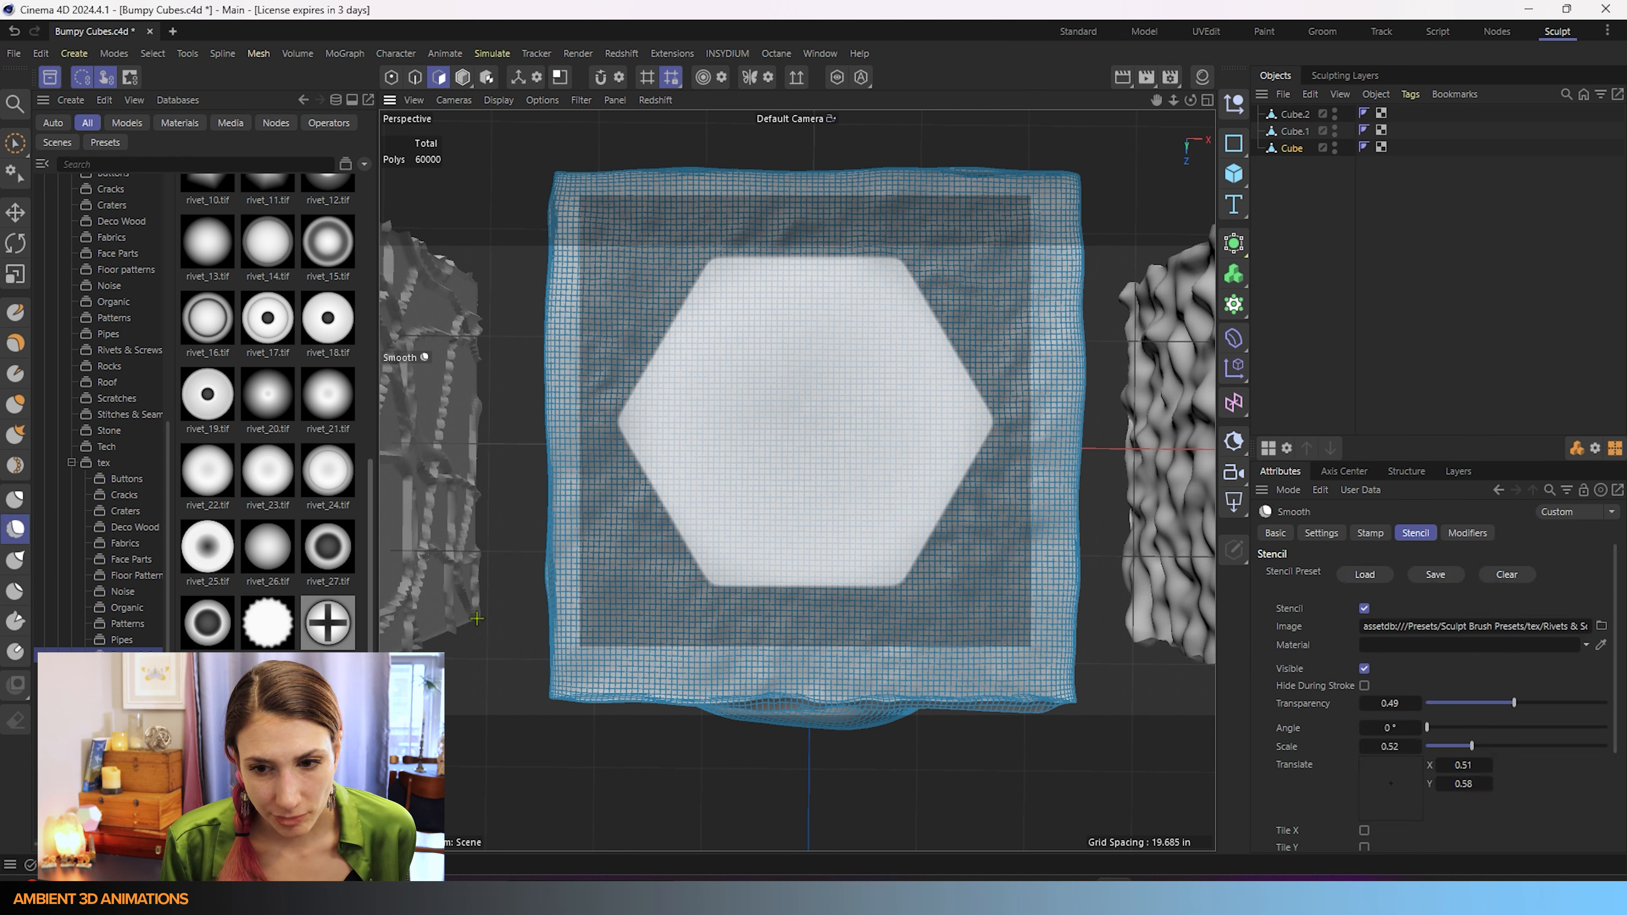
left_click(1364, 669)
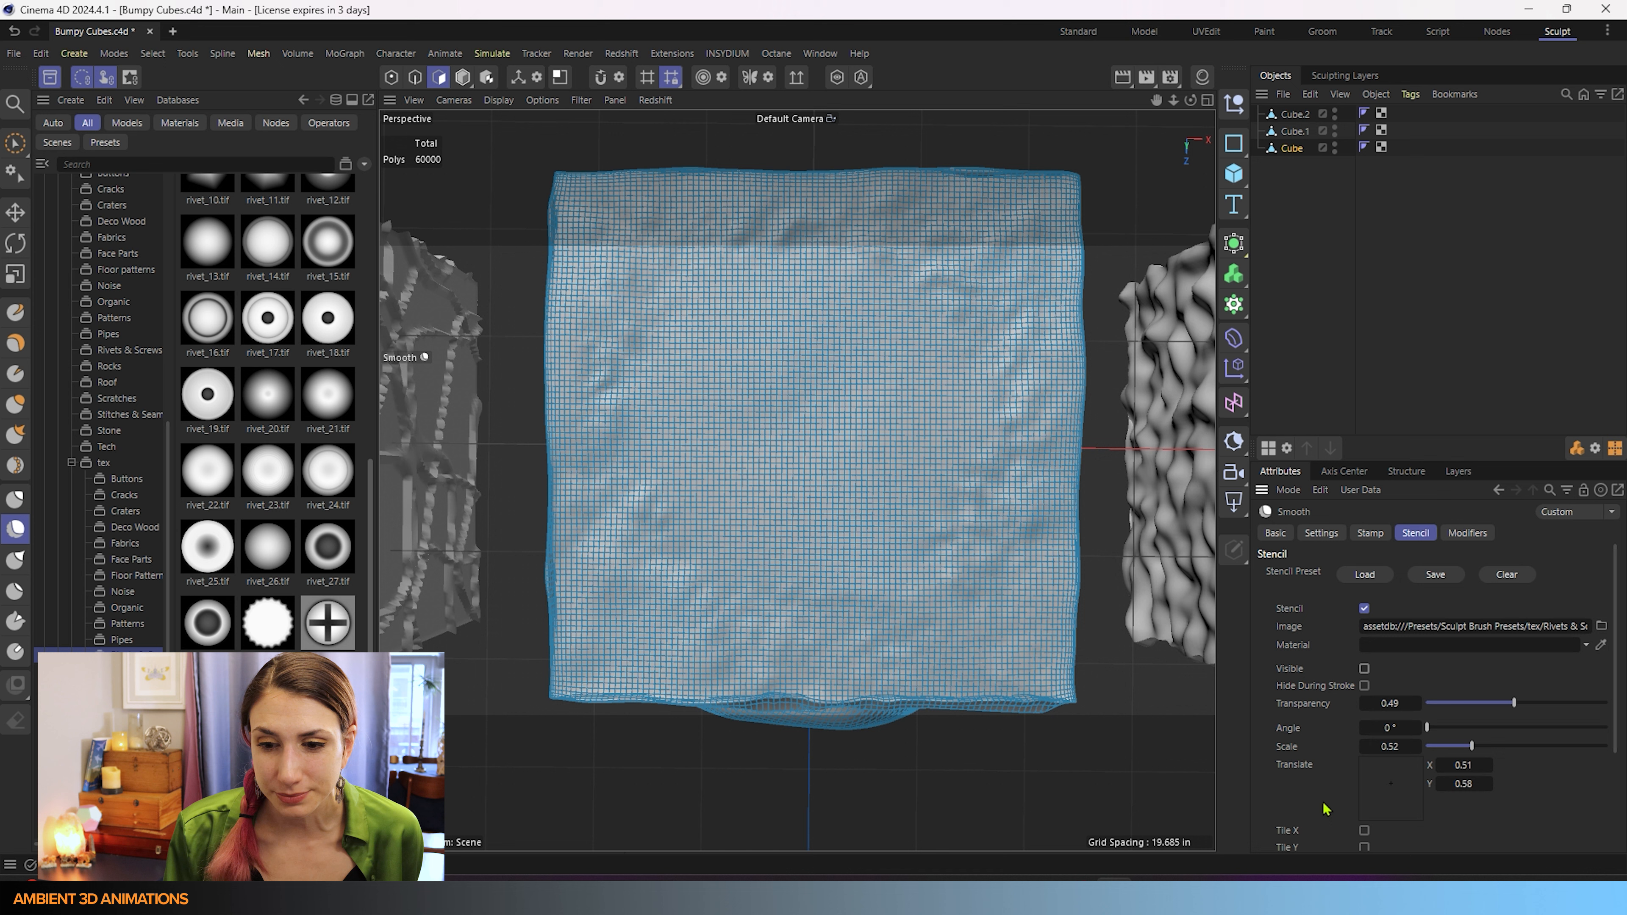
Step: Clear the screw_02.tif image from the Smooth brush's stencil
scroll(1325, 810, "down", 3)
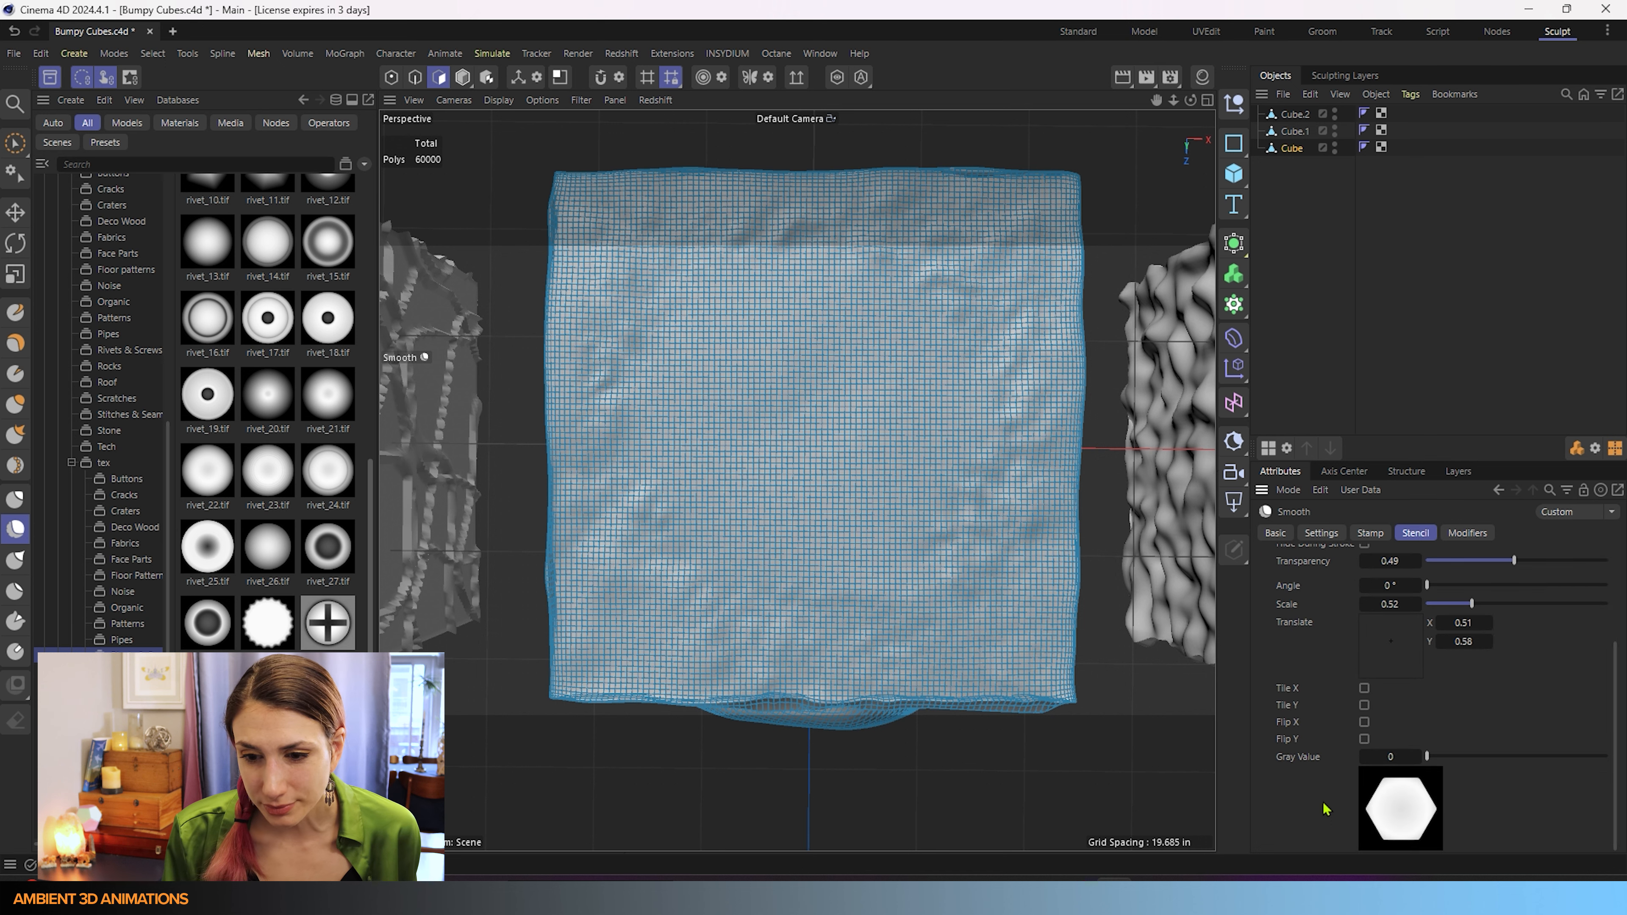
scroll(1326, 809, "up", 3)
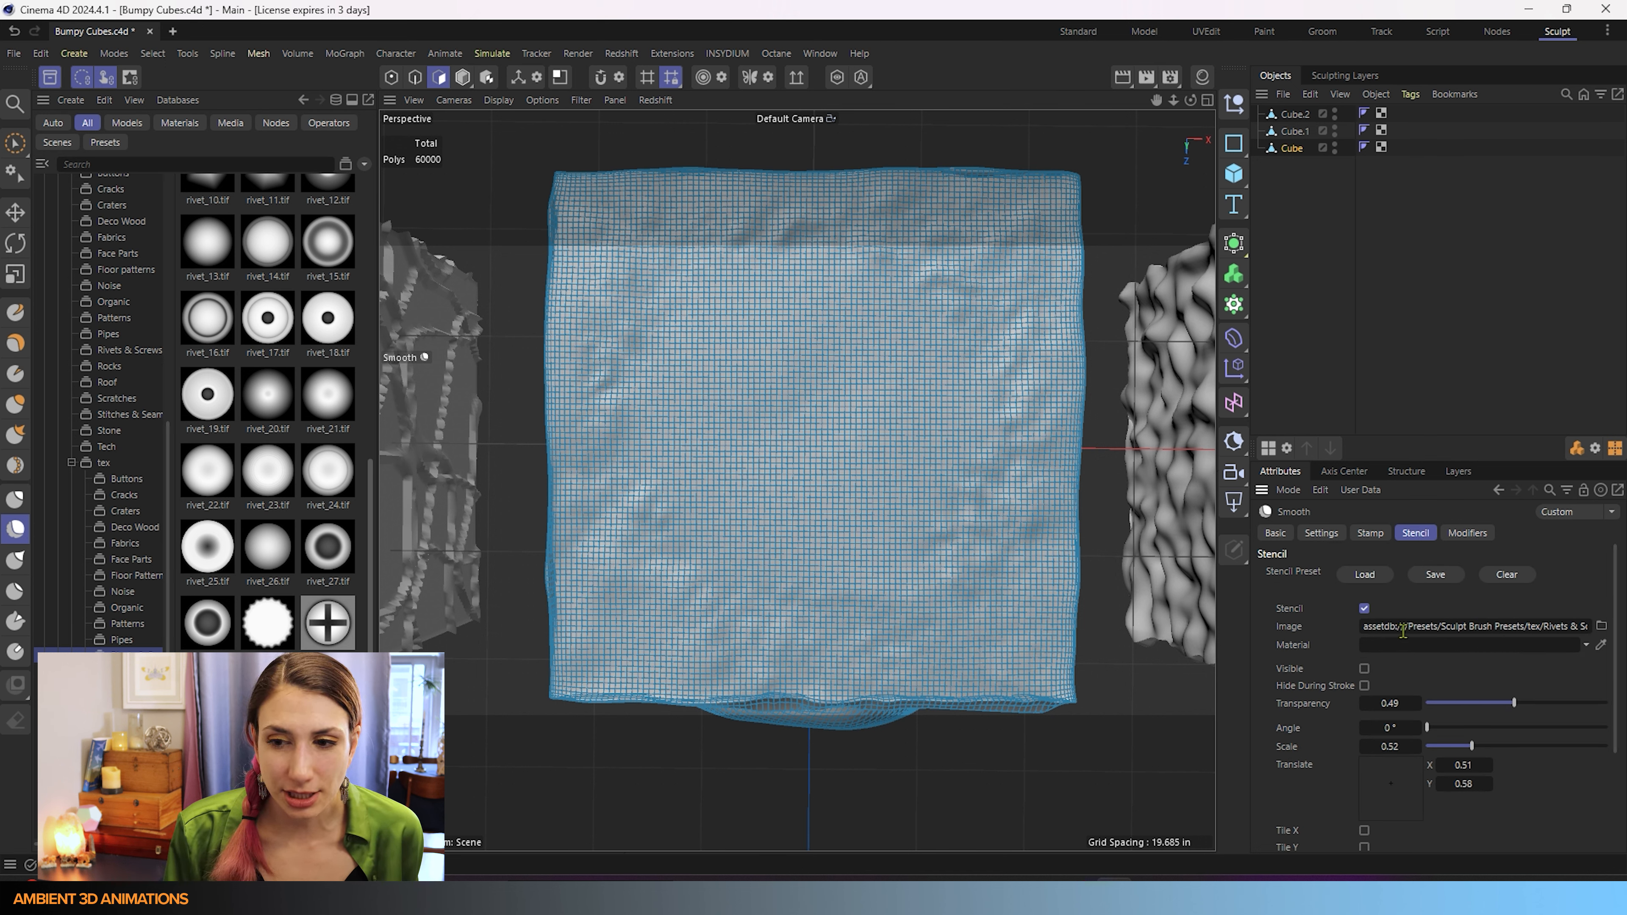
right_click(1551, 621)
left_click(1369, 624)
left_click_drag(1364, 626, 1587, 626)
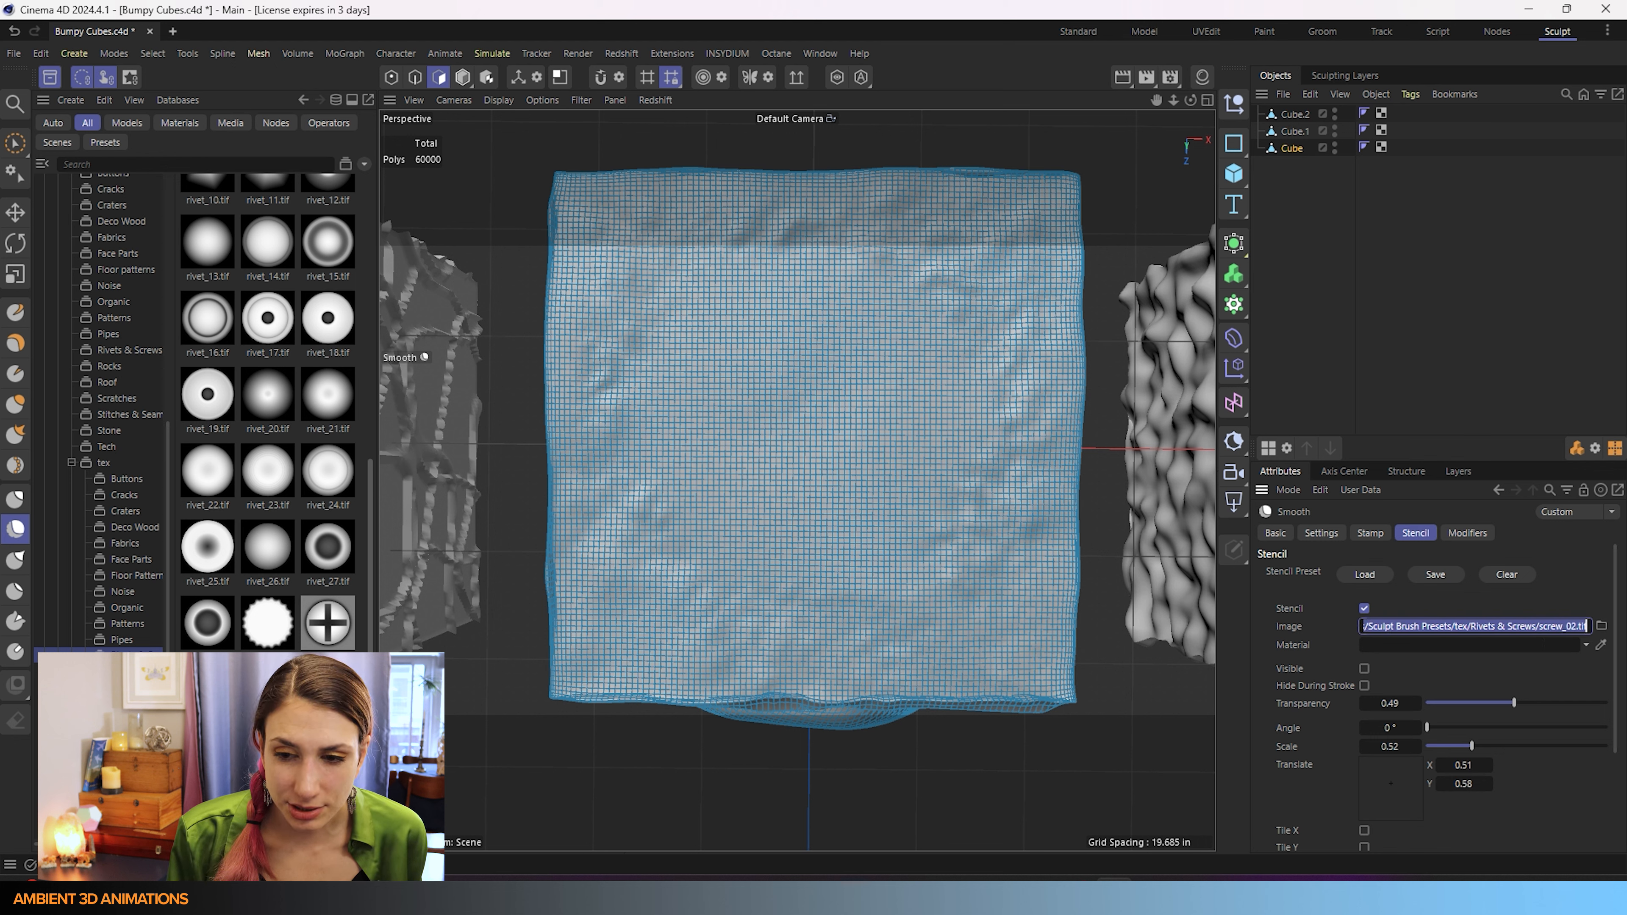
key("BackSpace")
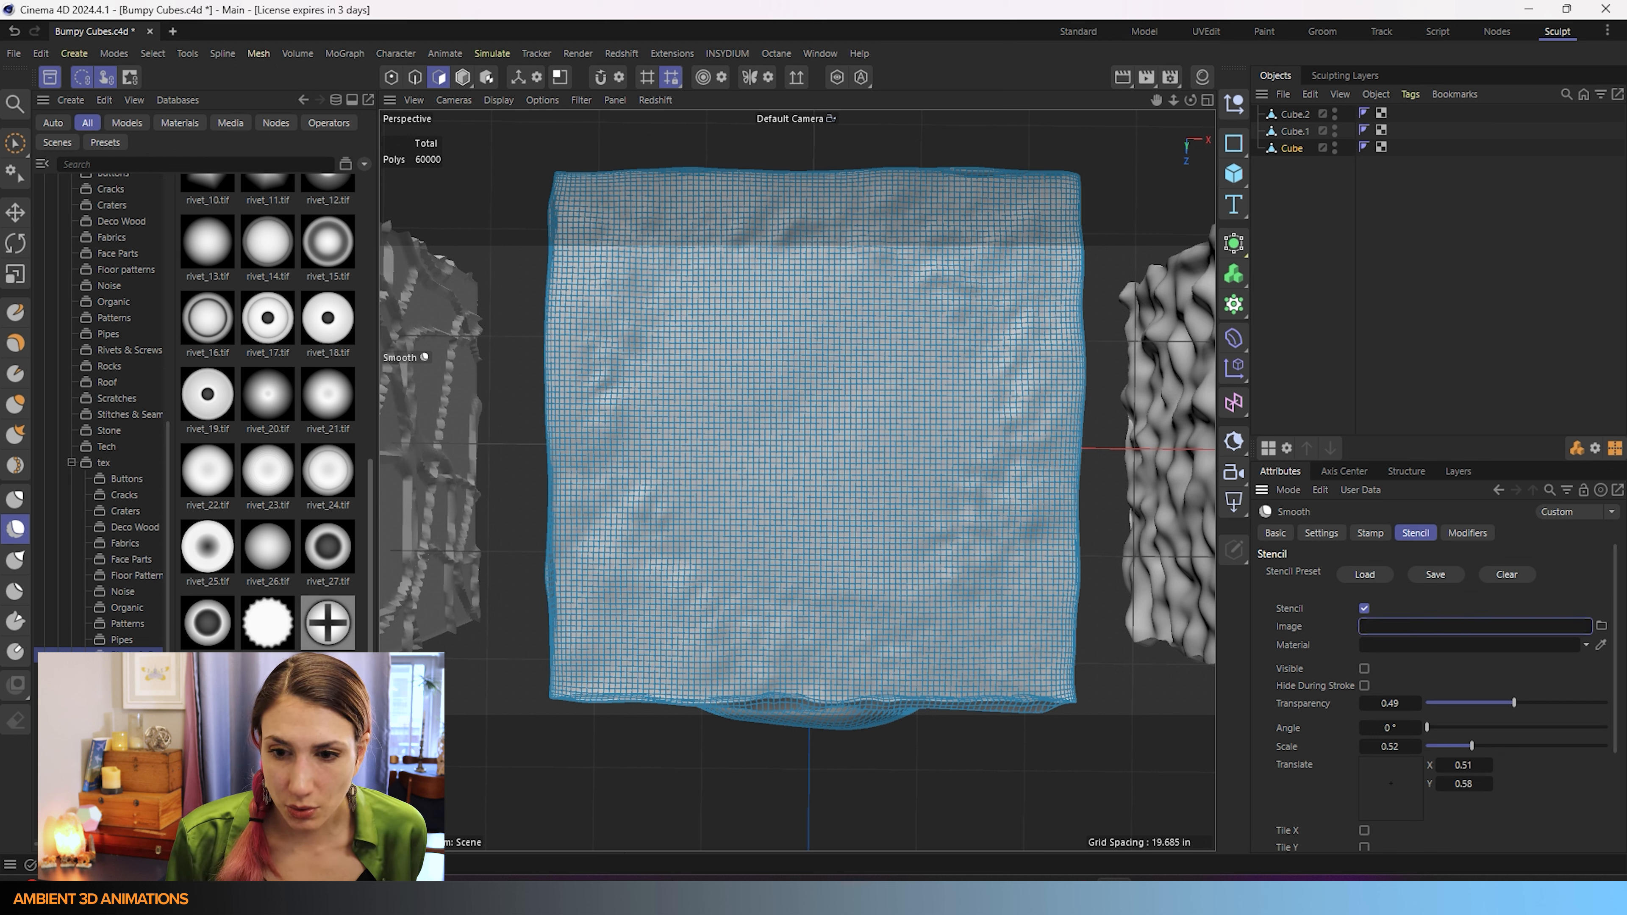
left_click(1323, 623)
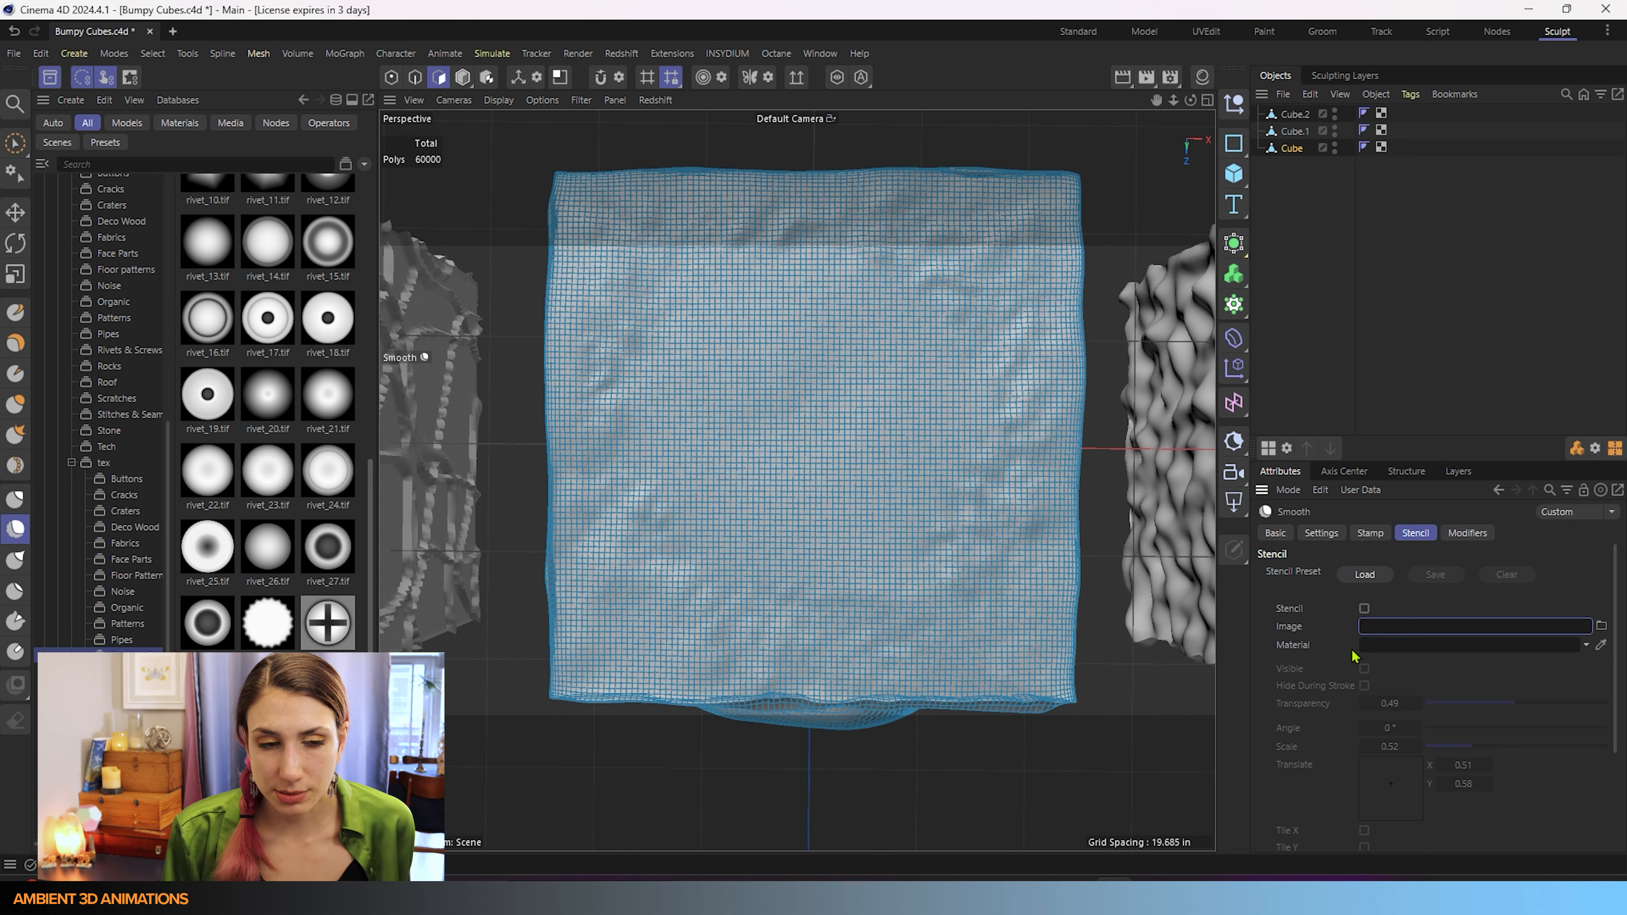
Step: Open the Material Manager and create a new classic standard material
left_click(1202, 77)
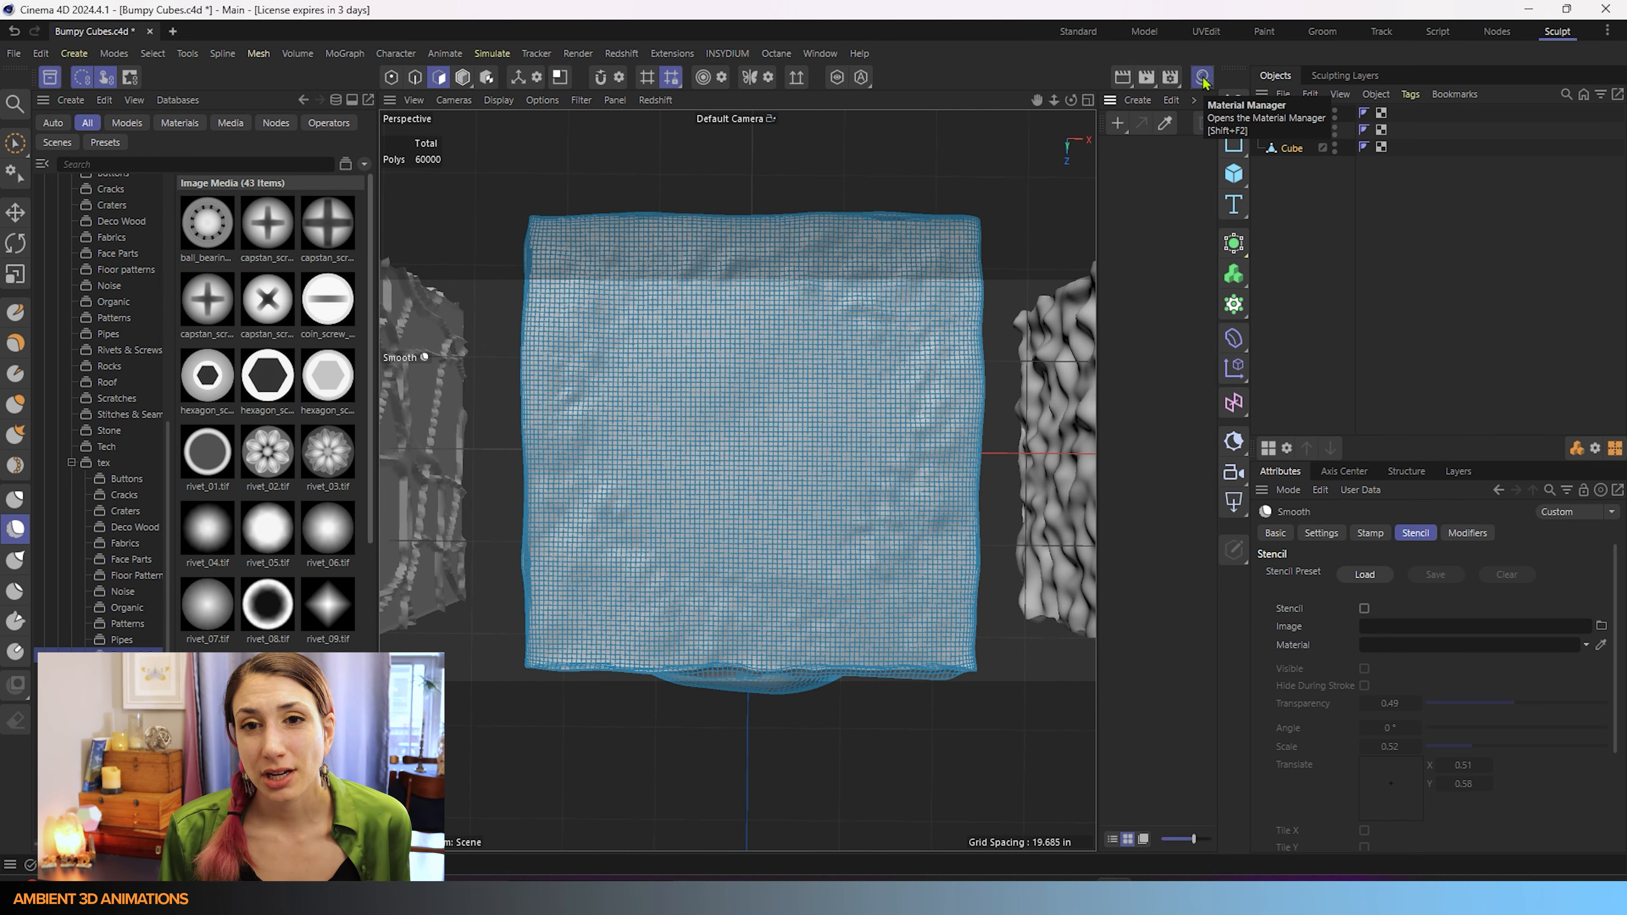
left_click(1138, 100)
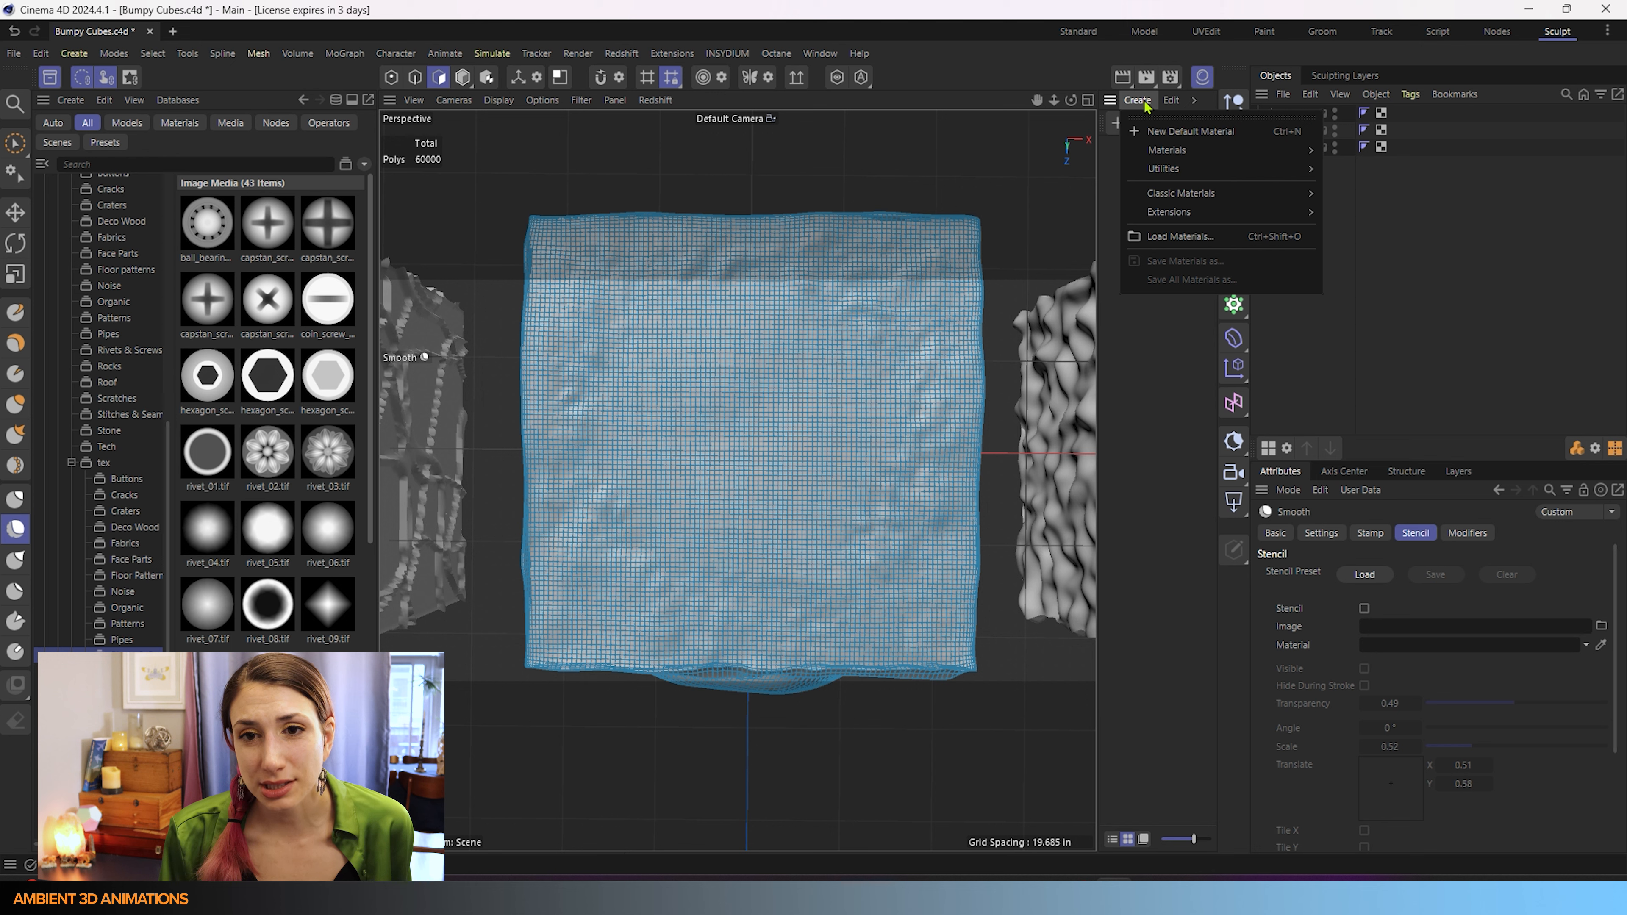
mouse_move(1161, 196)
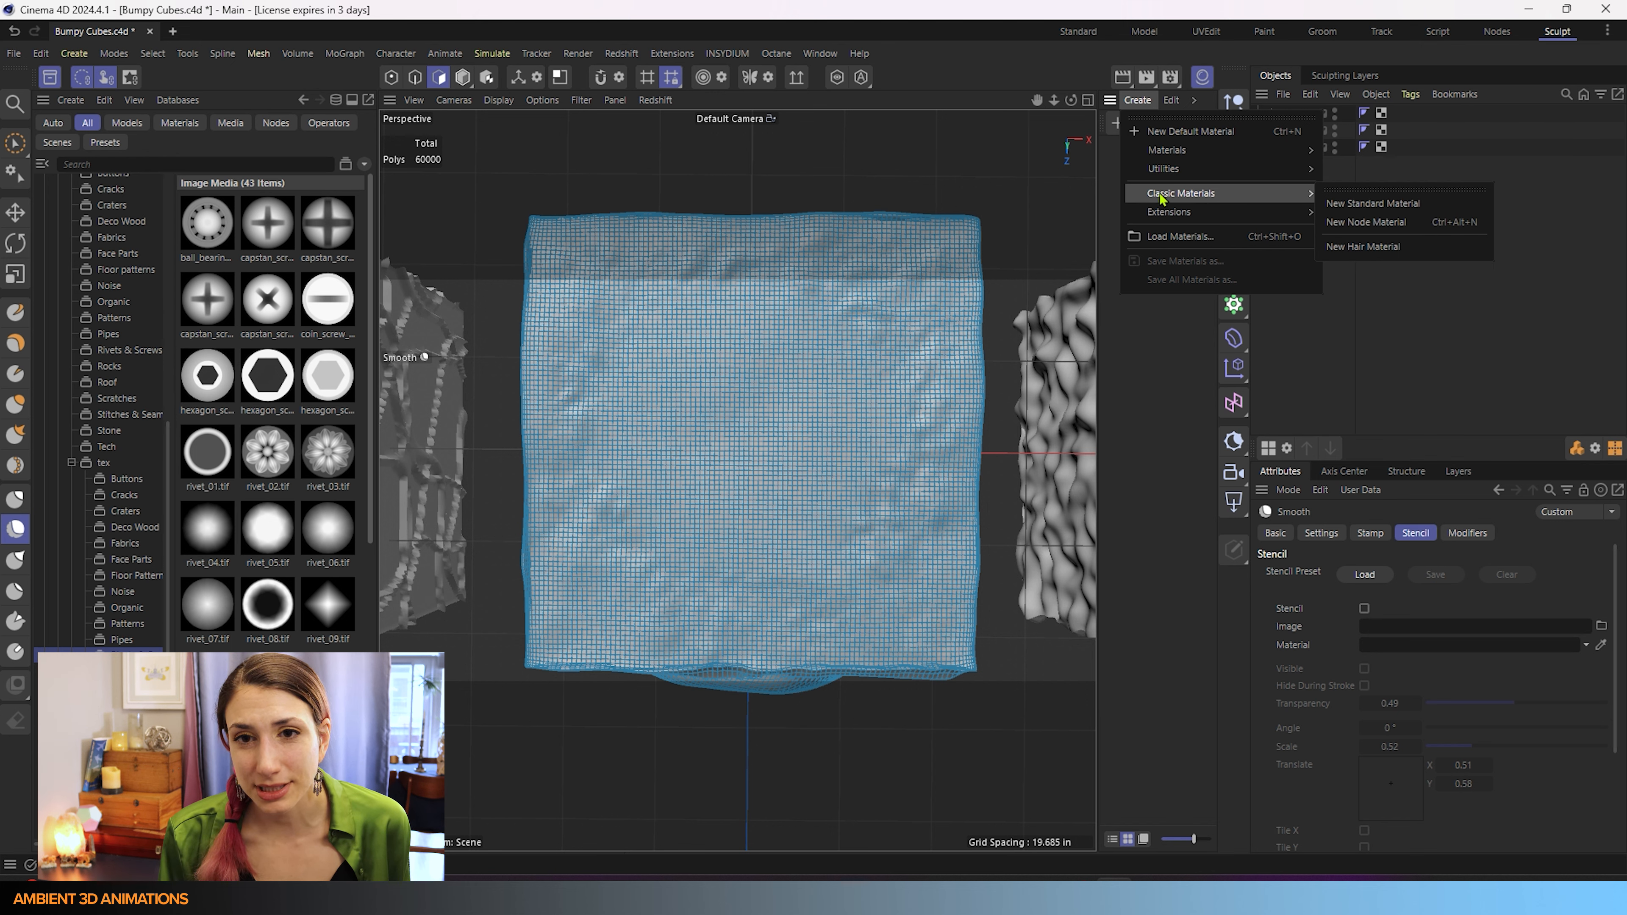
left_click(1377, 212)
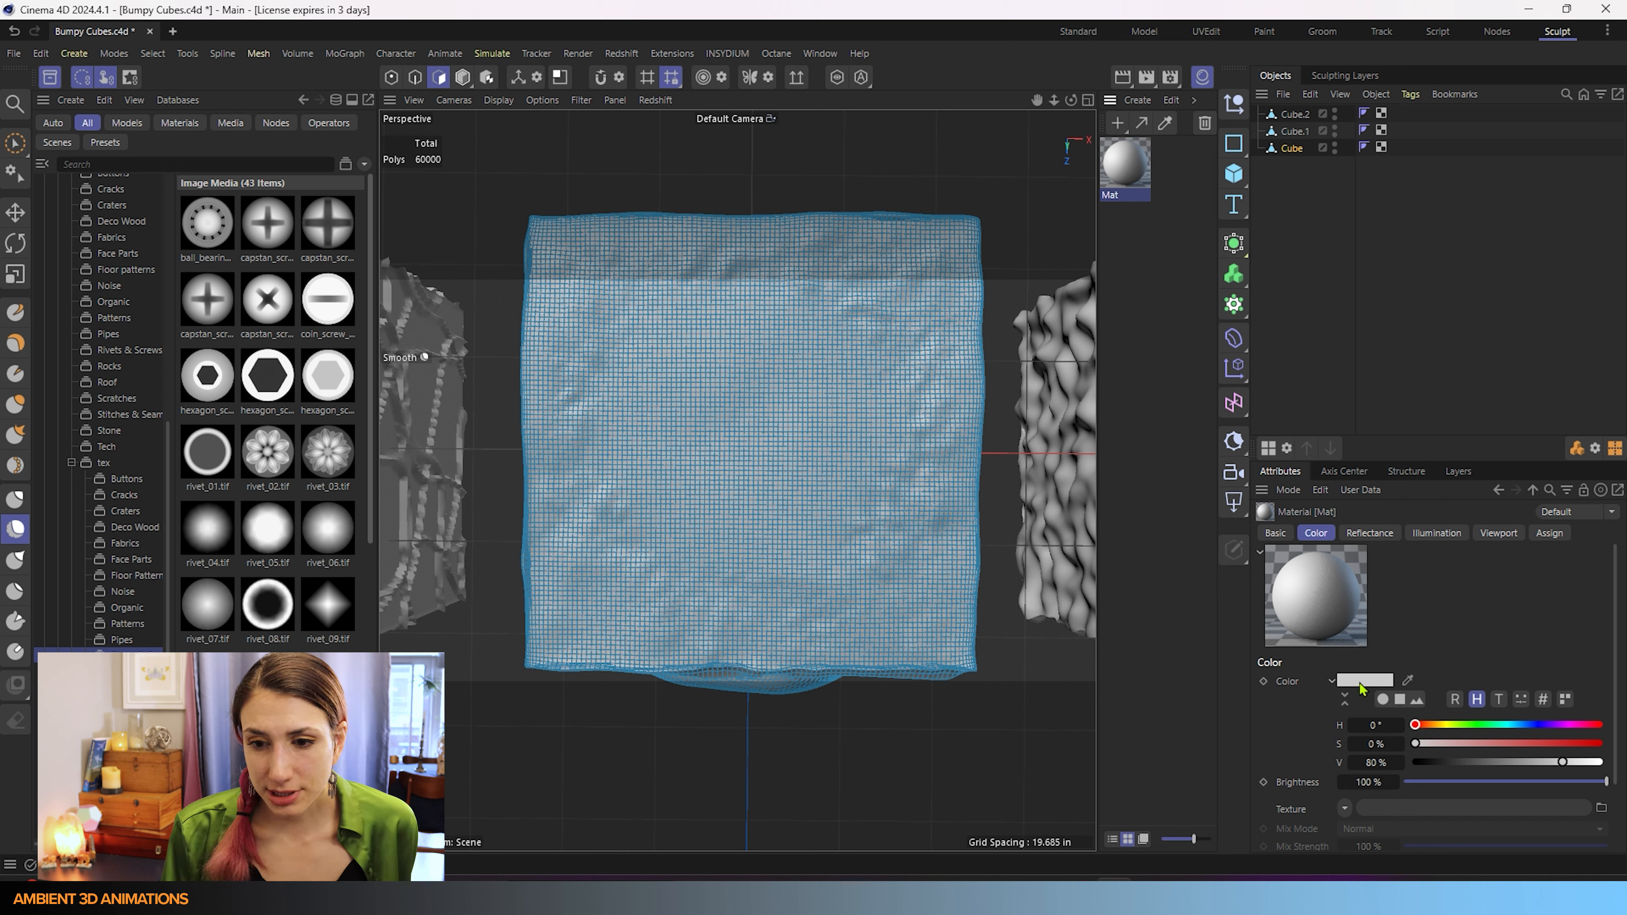
Step: Load a Noise shader as the texture of the new material's color channel
mouse_move(1362, 688)
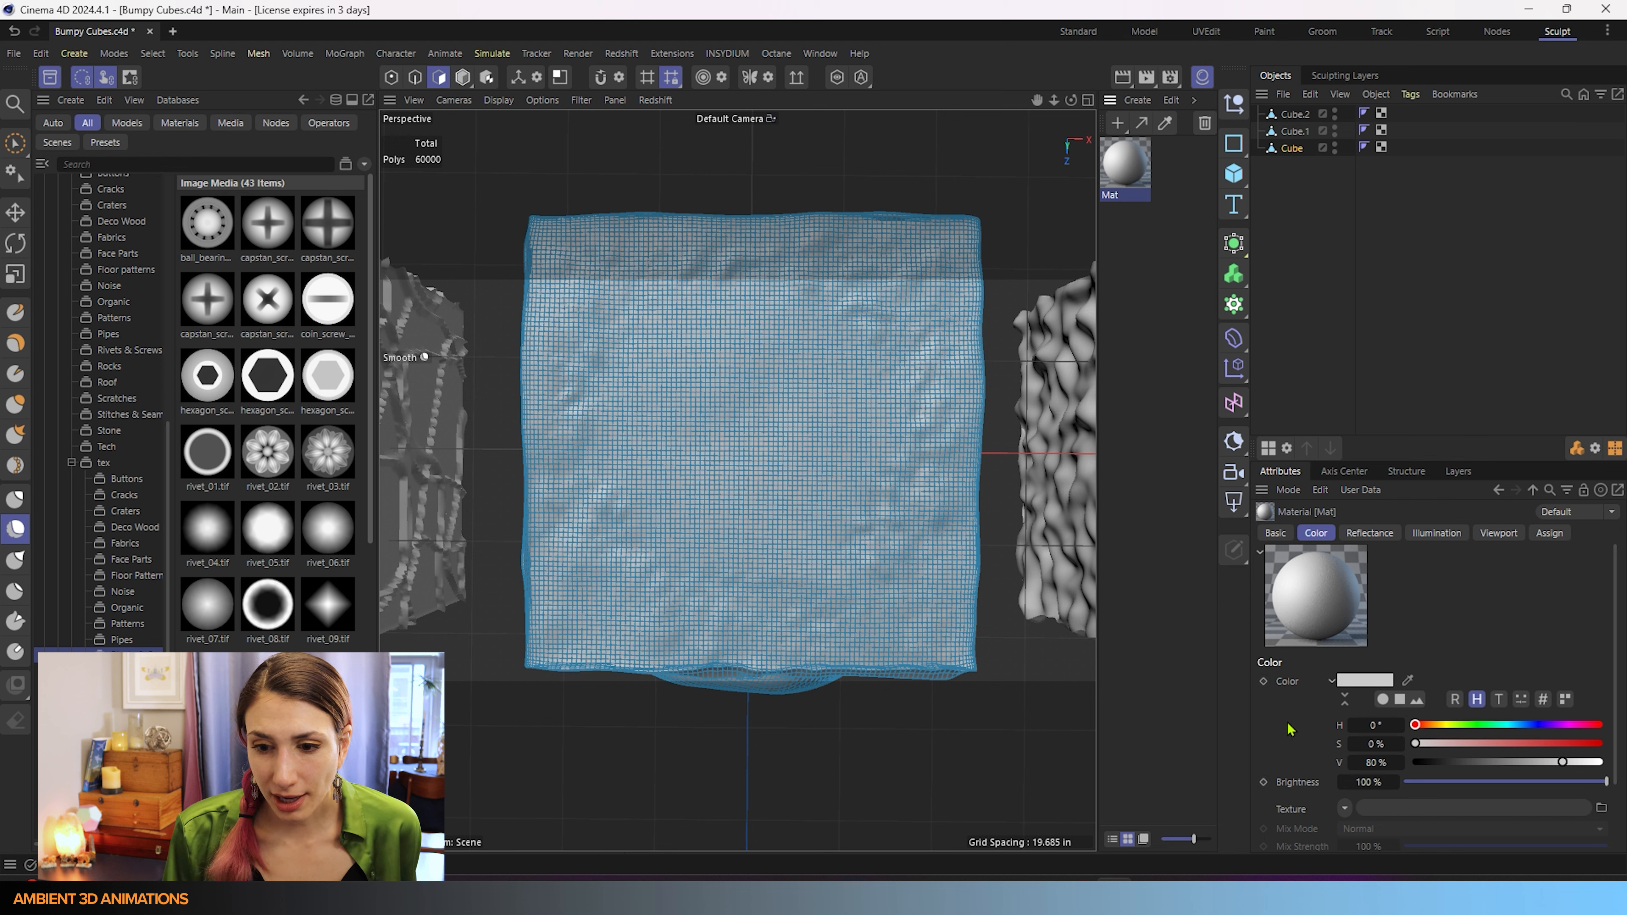
scroll(1290, 729, "down", 2)
left_click(1345, 726)
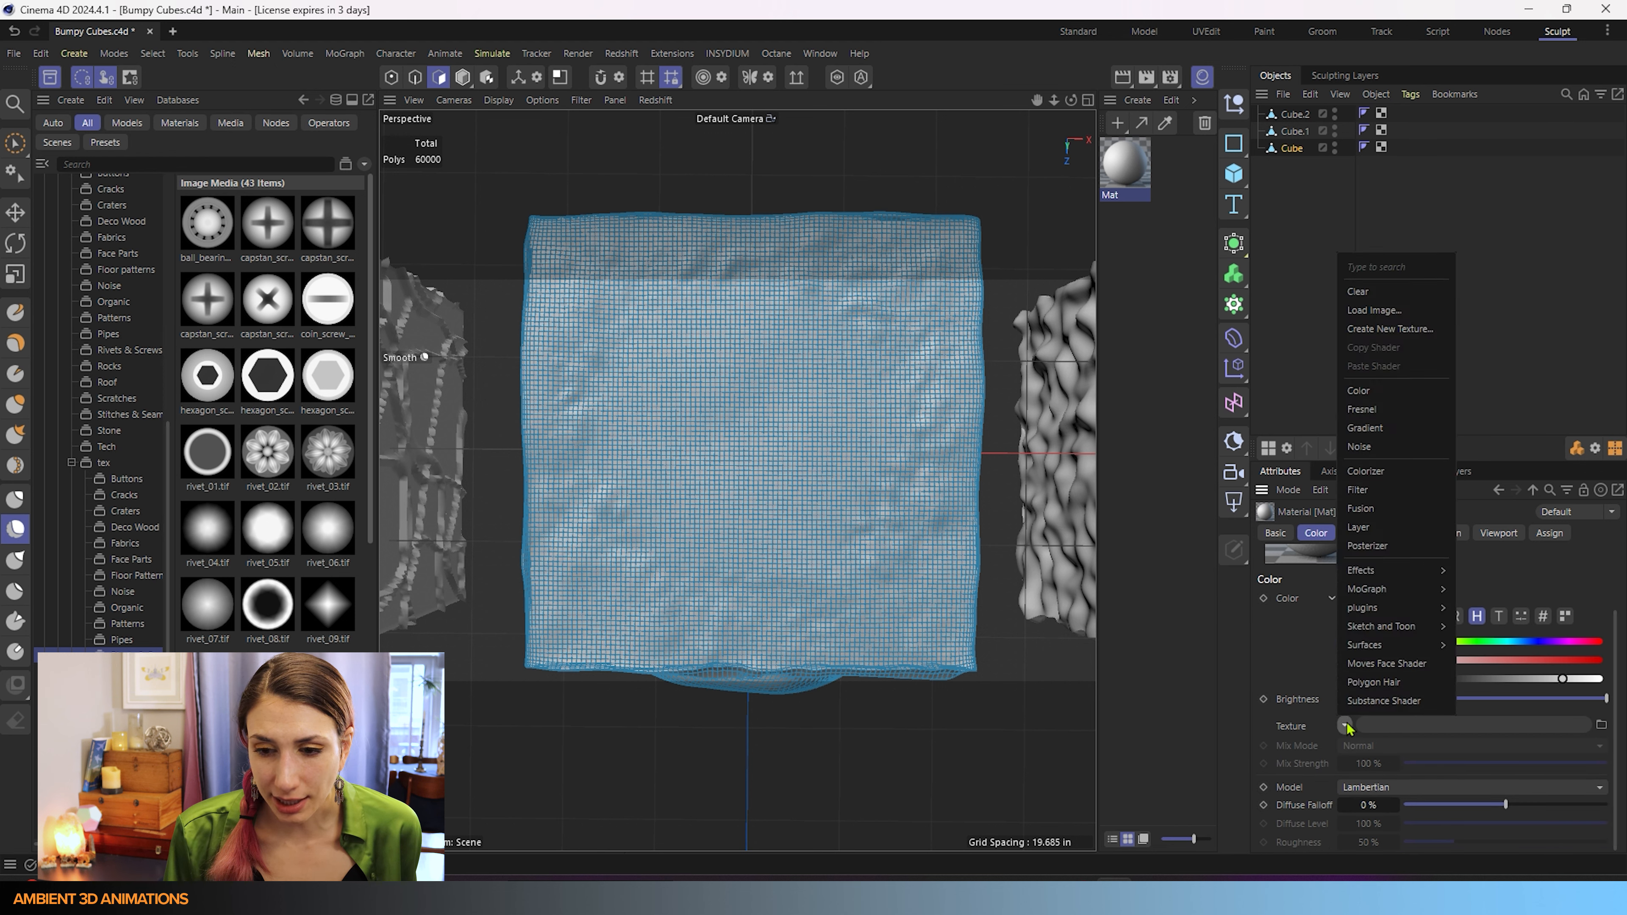
mouse_move(1353, 568)
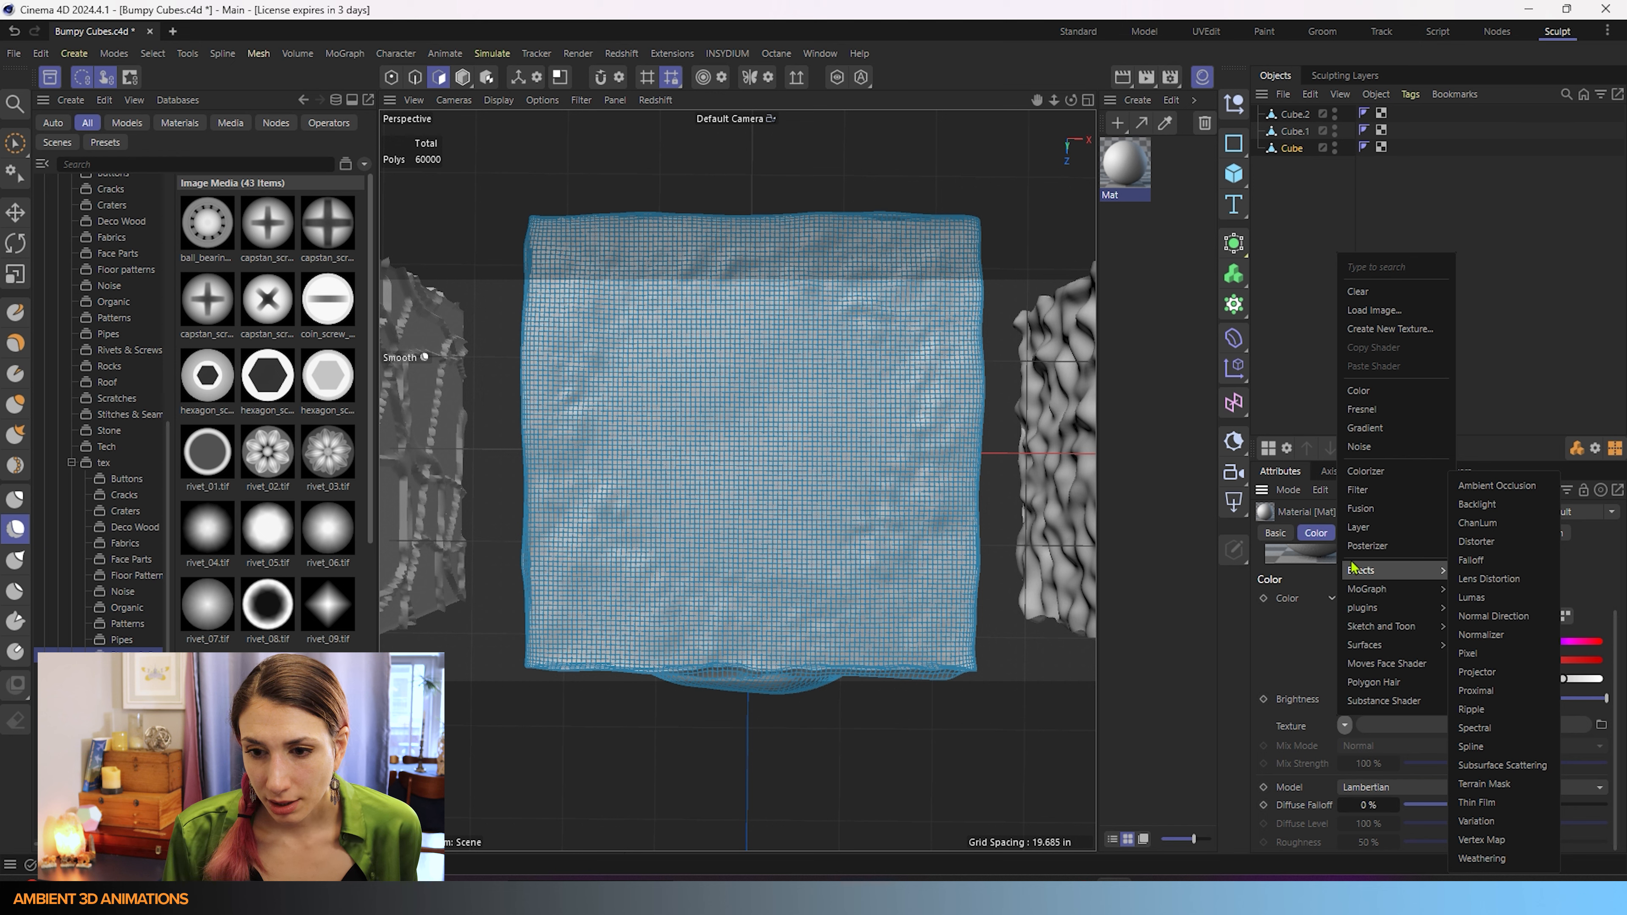
mouse_move(1382, 648)
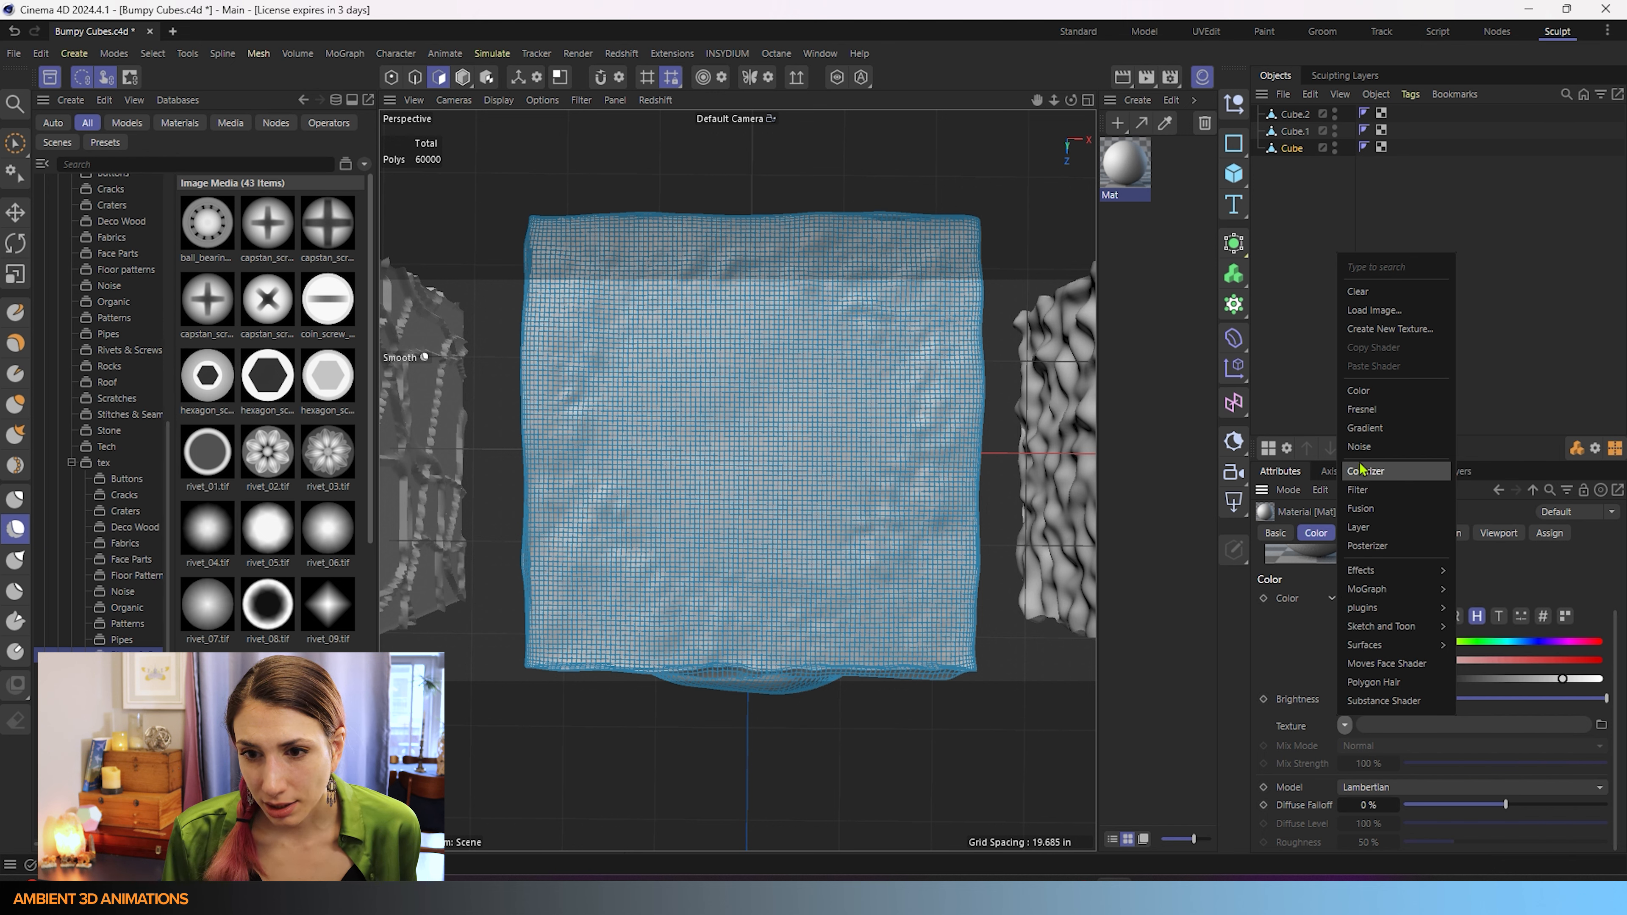
left_click(1363, 447)
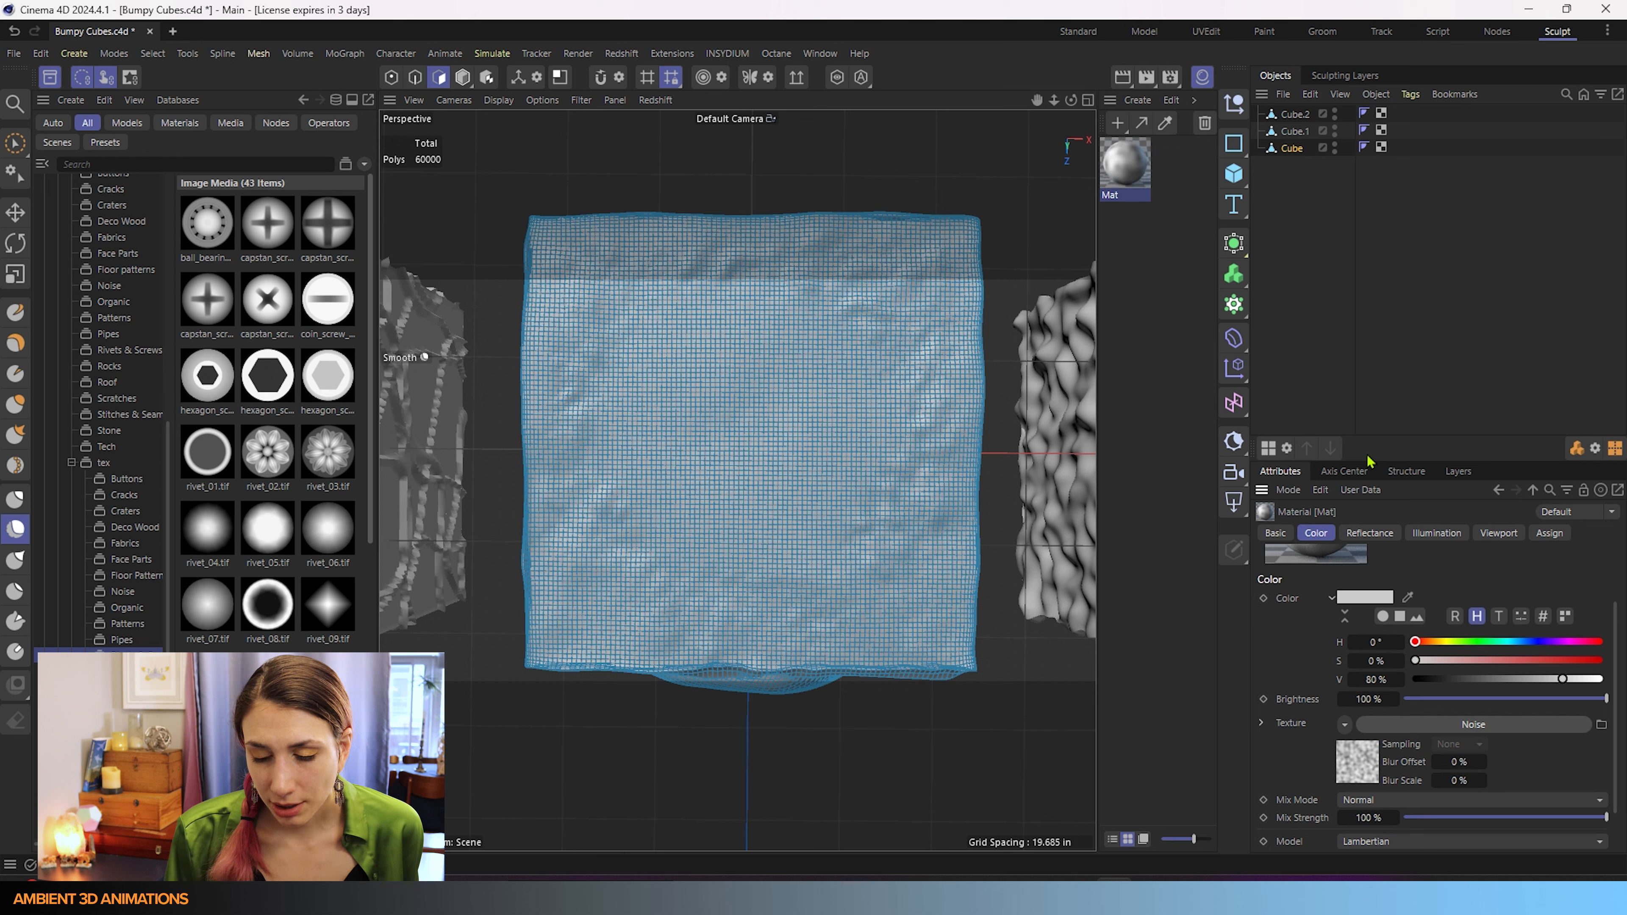
Step: Set the Noise shader's noise type to Naki
left_click(1363, 762)
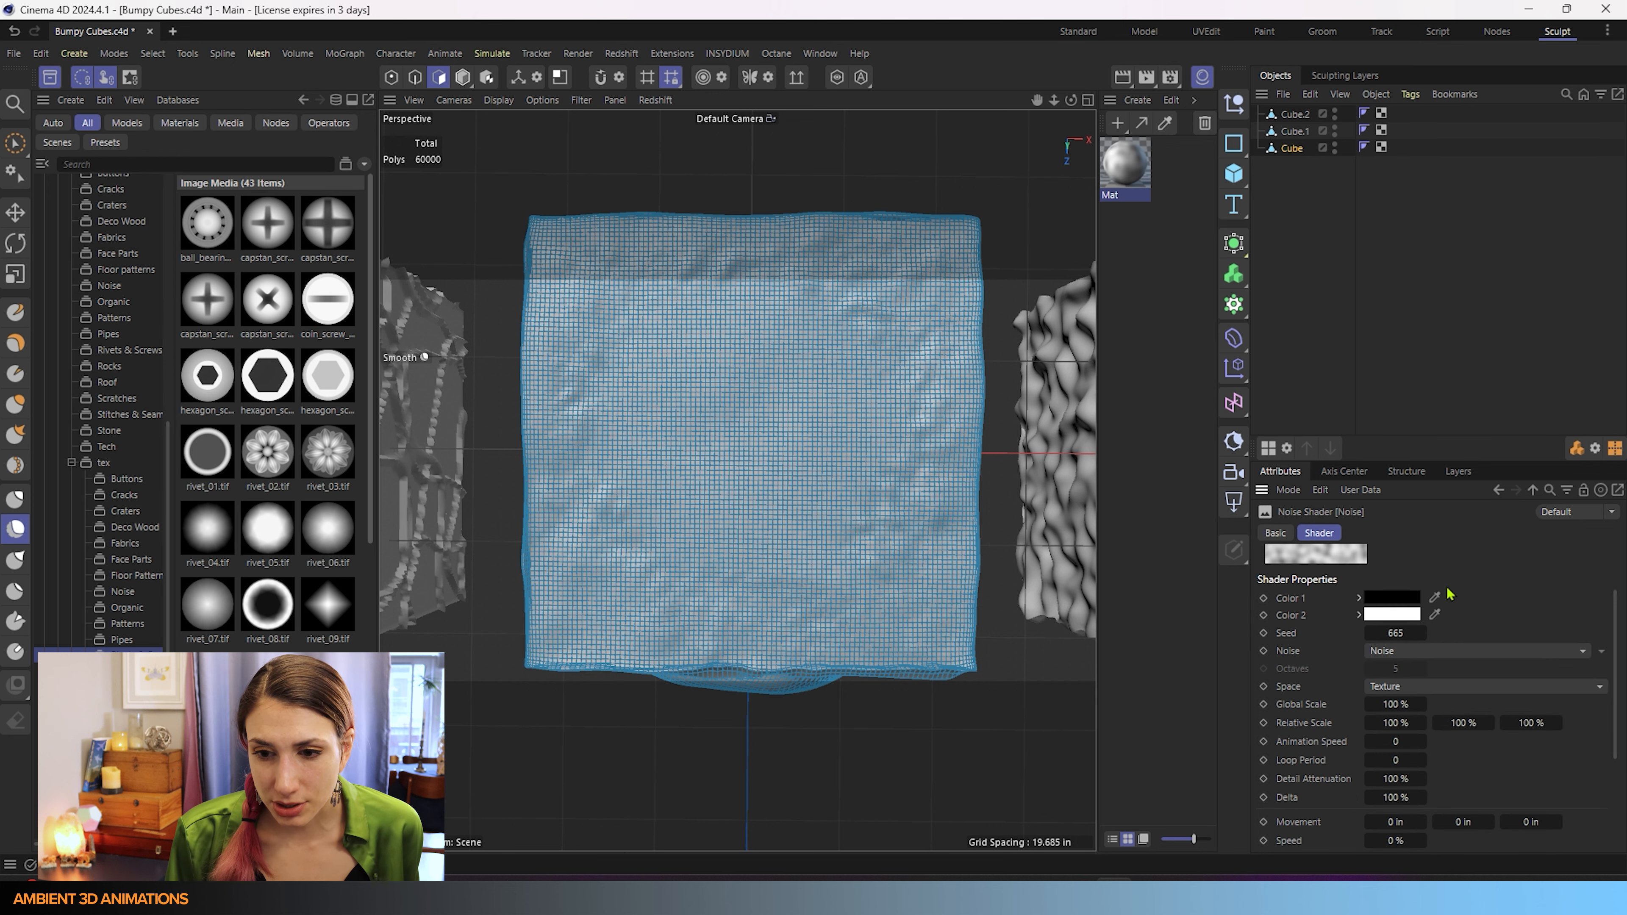
left_click(1432, 652)
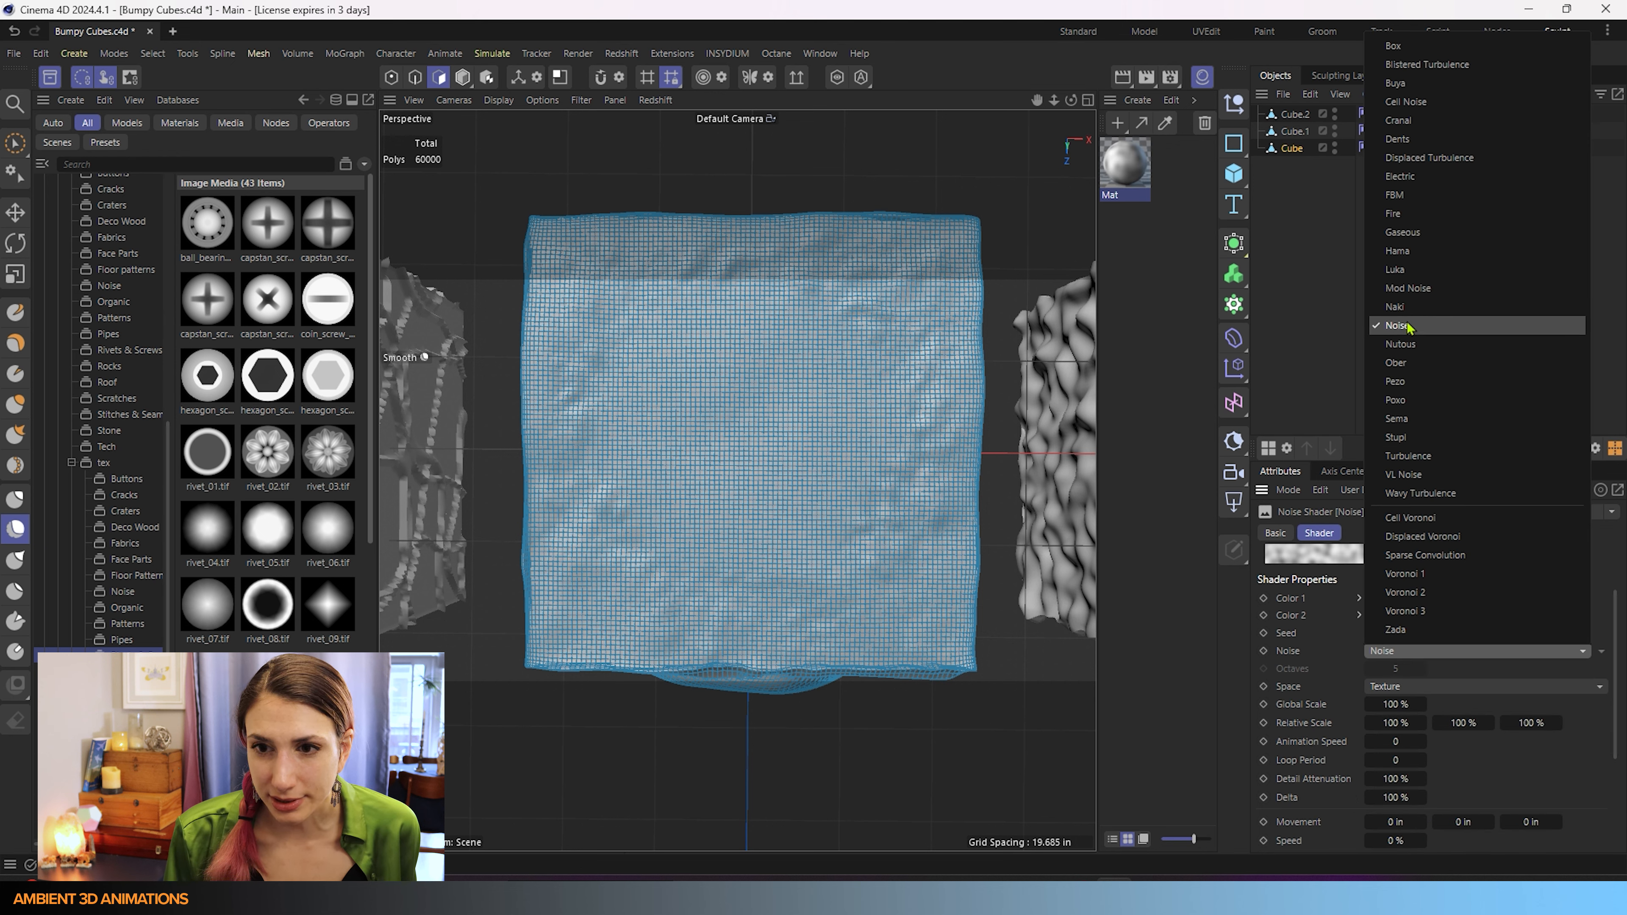
left_click(1400, 308)
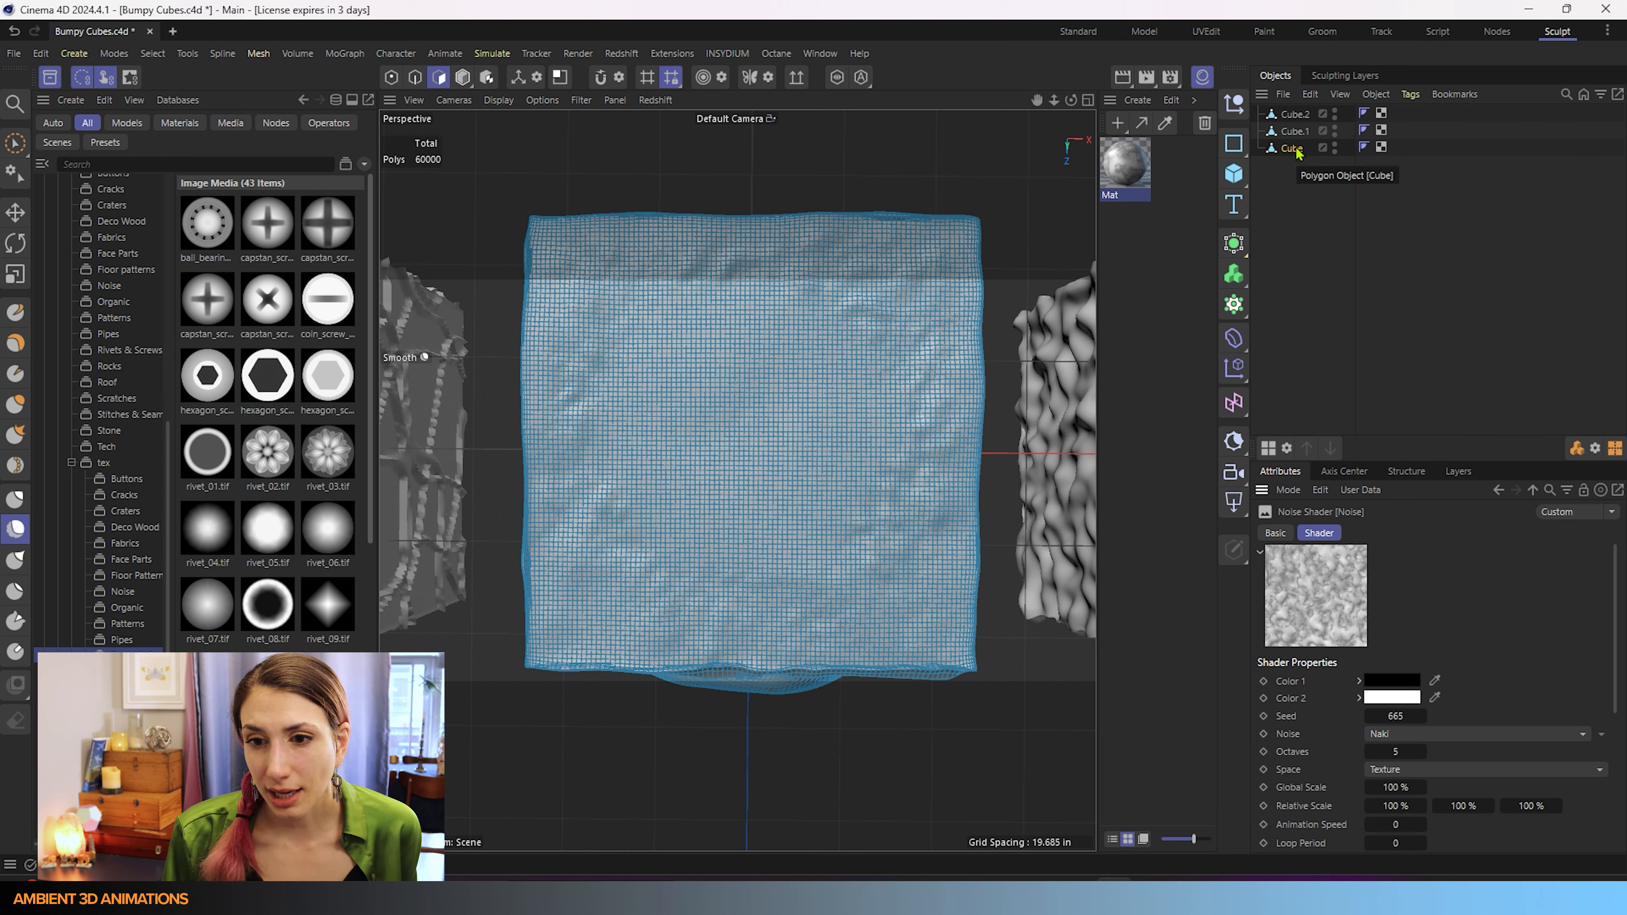
Step: Enable the Smooth brush's stencil and assign Mat as the material of both the stencil and the stamp
left_click(13, 539)
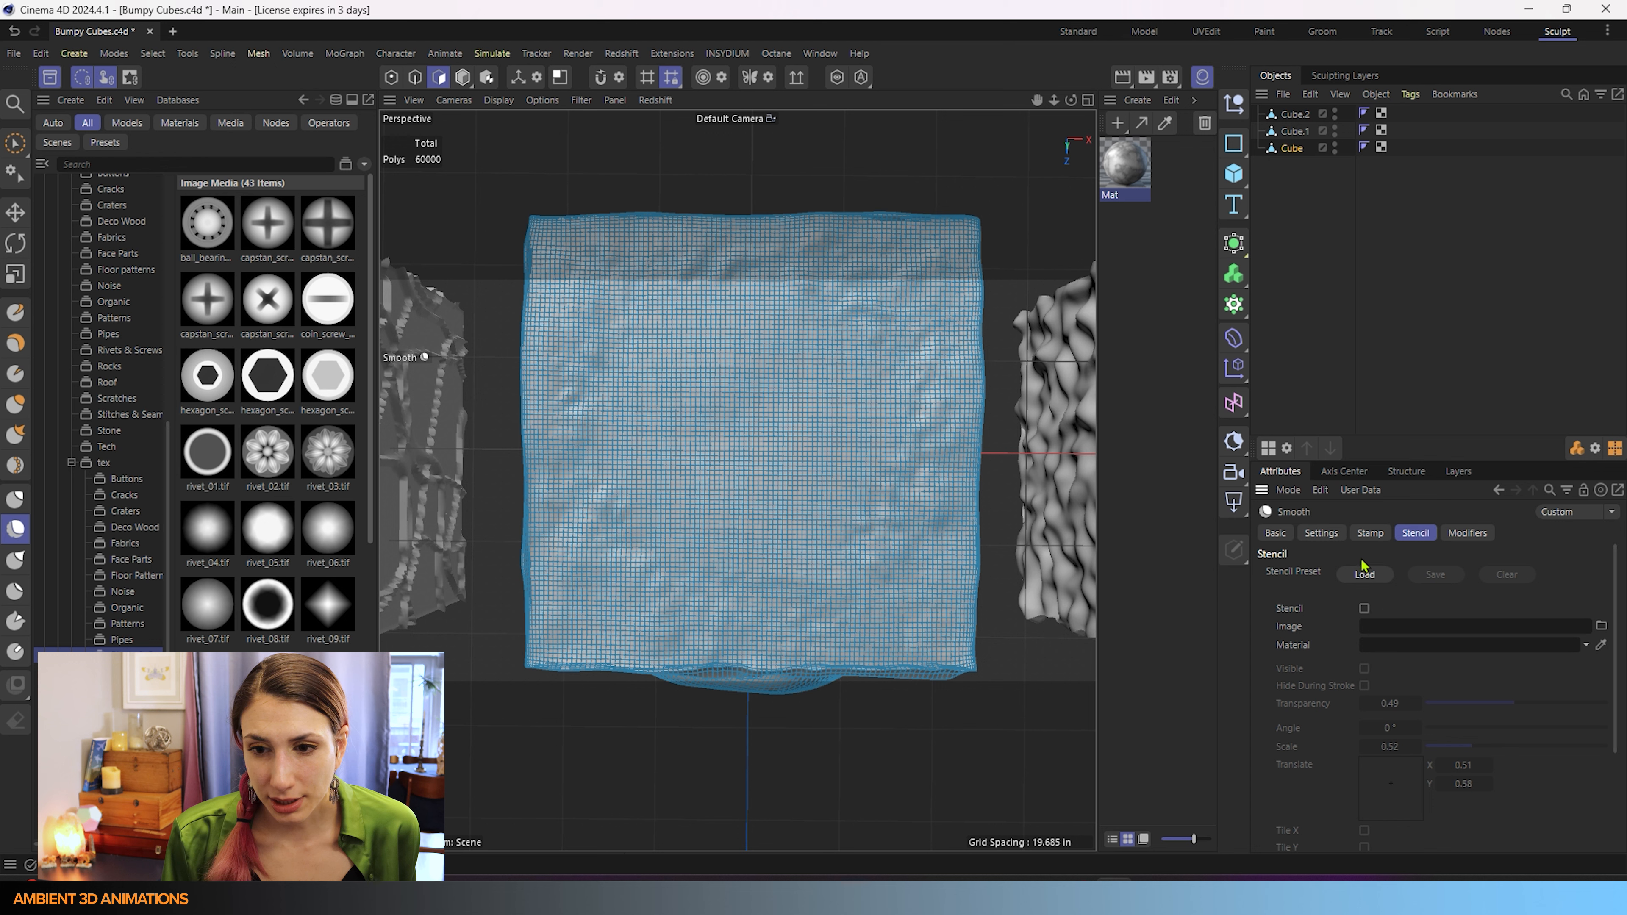
left_click(1364, 609)
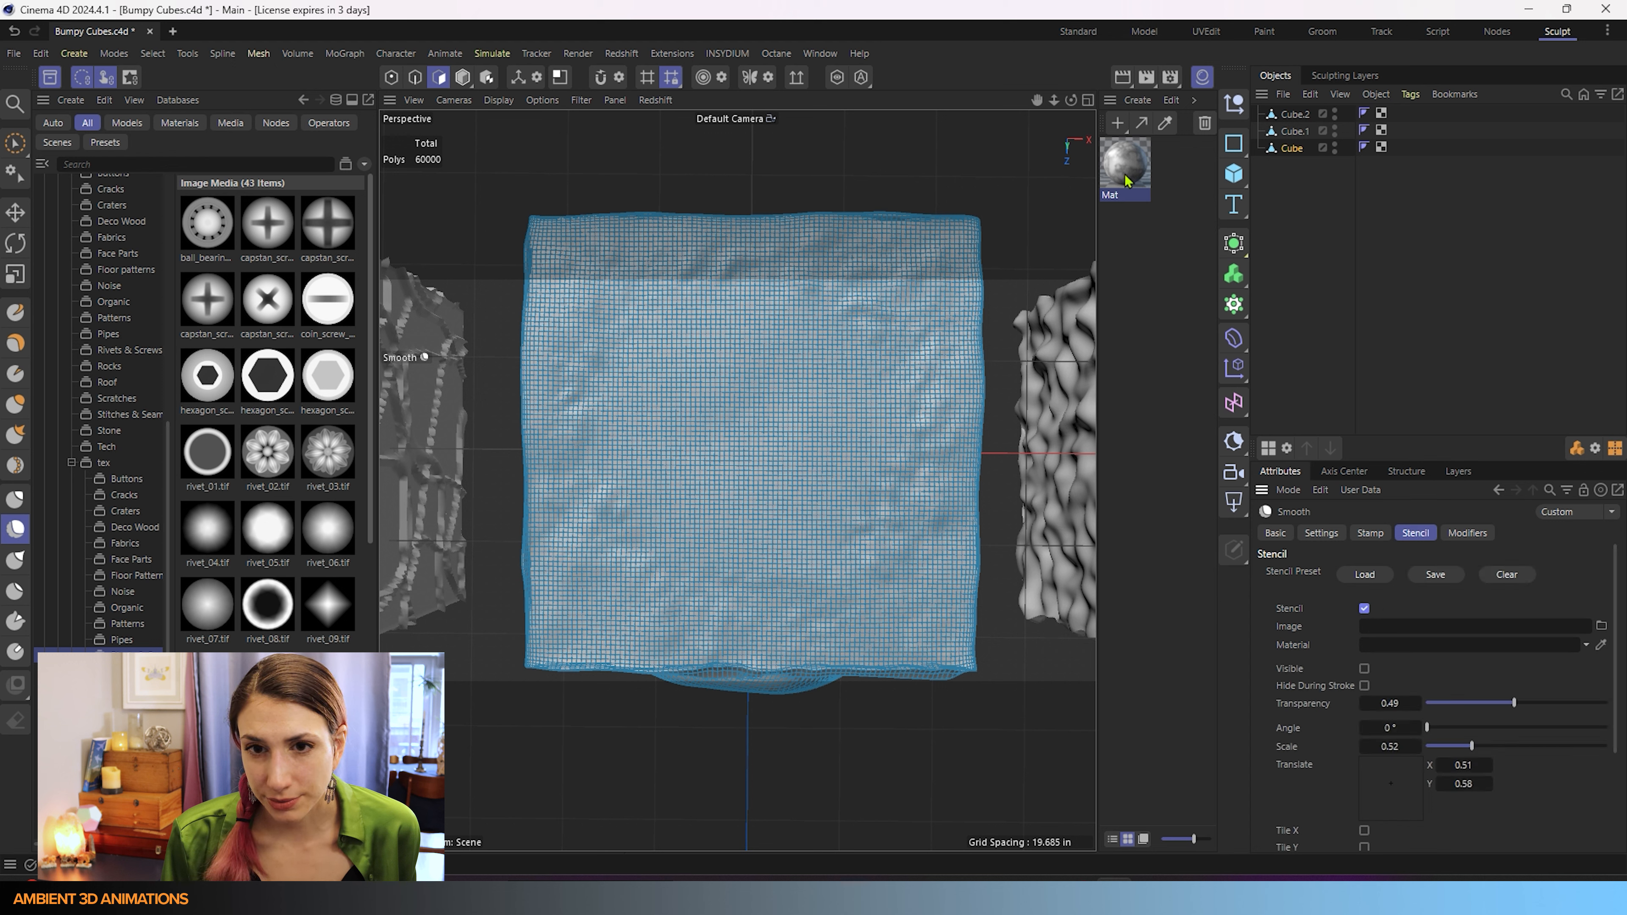
left_click_drag(1127, 181, 1384, 649)
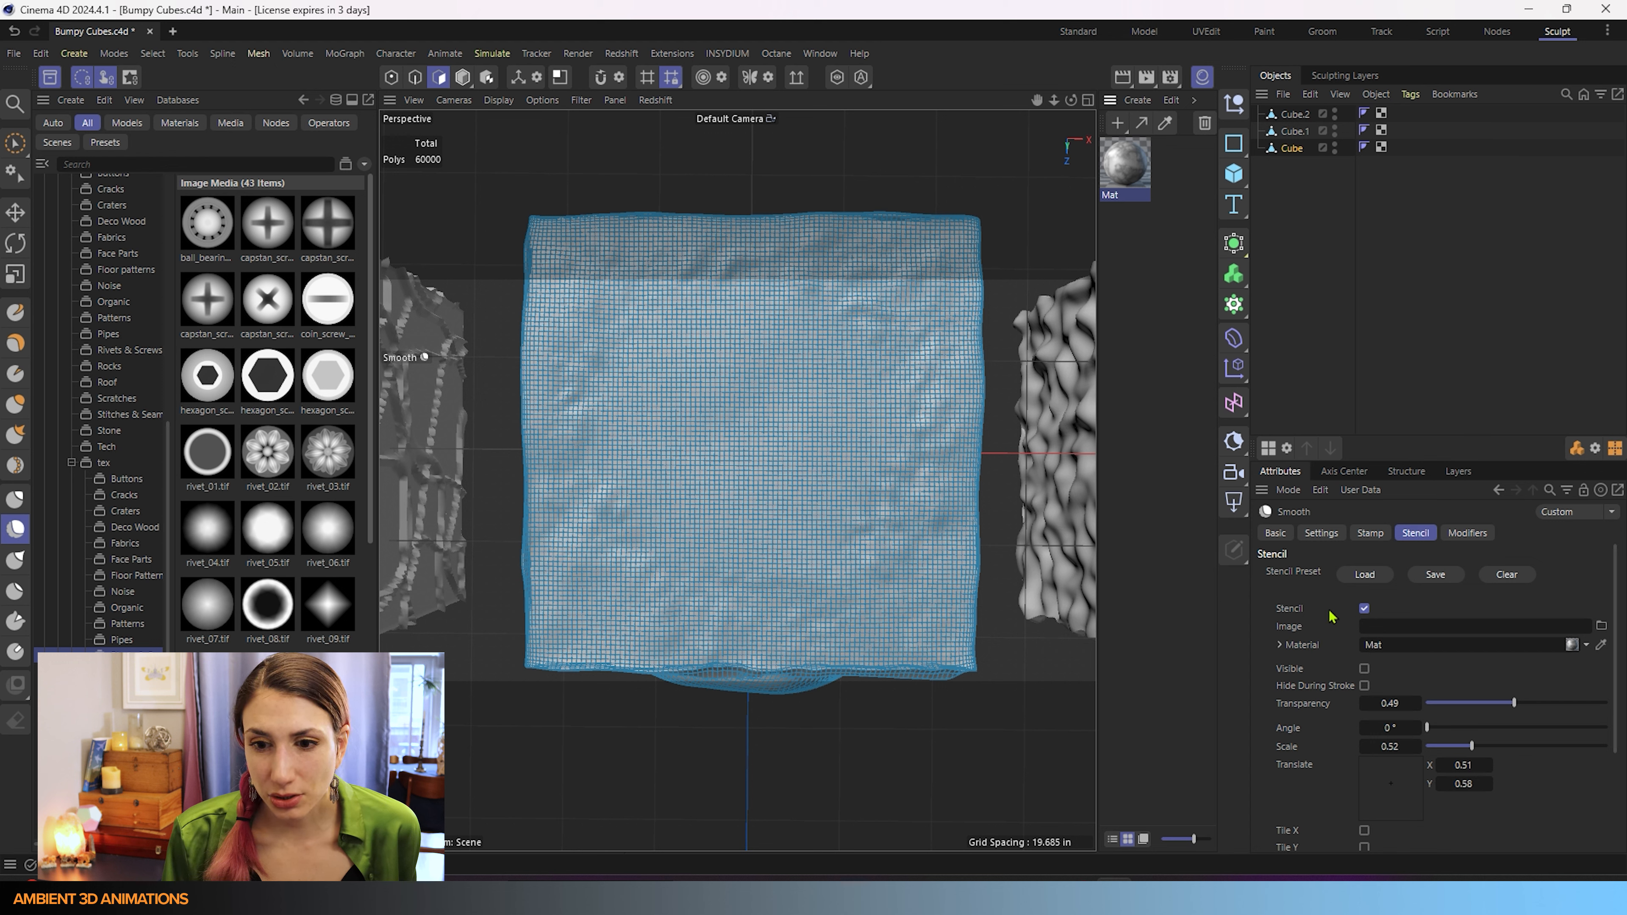
left_click(1370, 533)
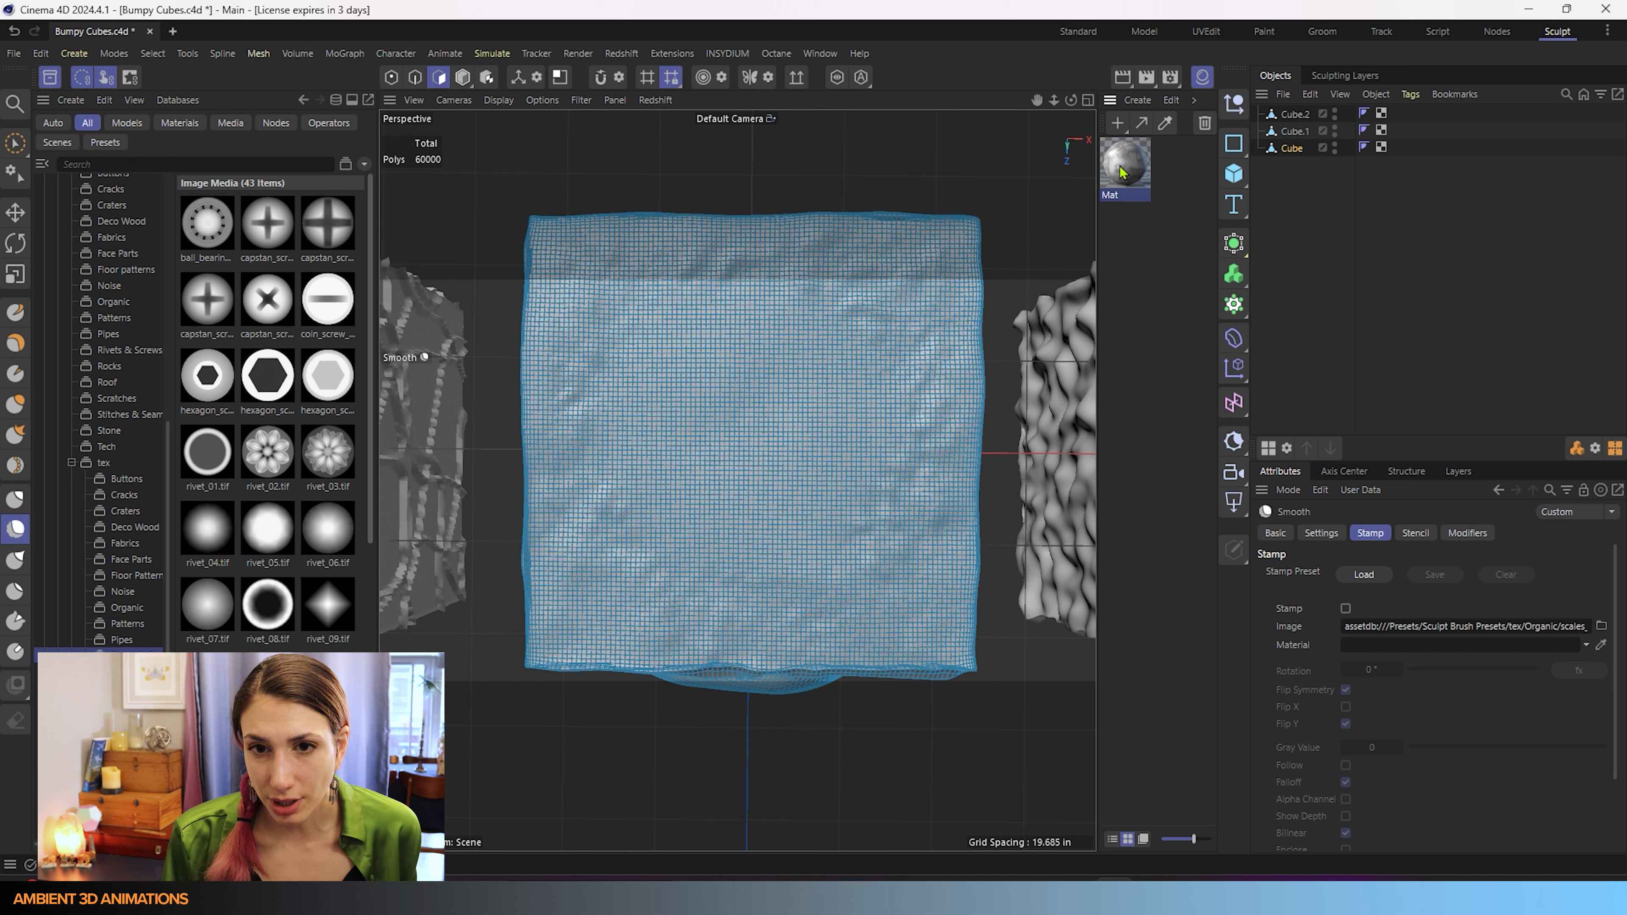
left_click_drag(1121, 172, 1398, 647)
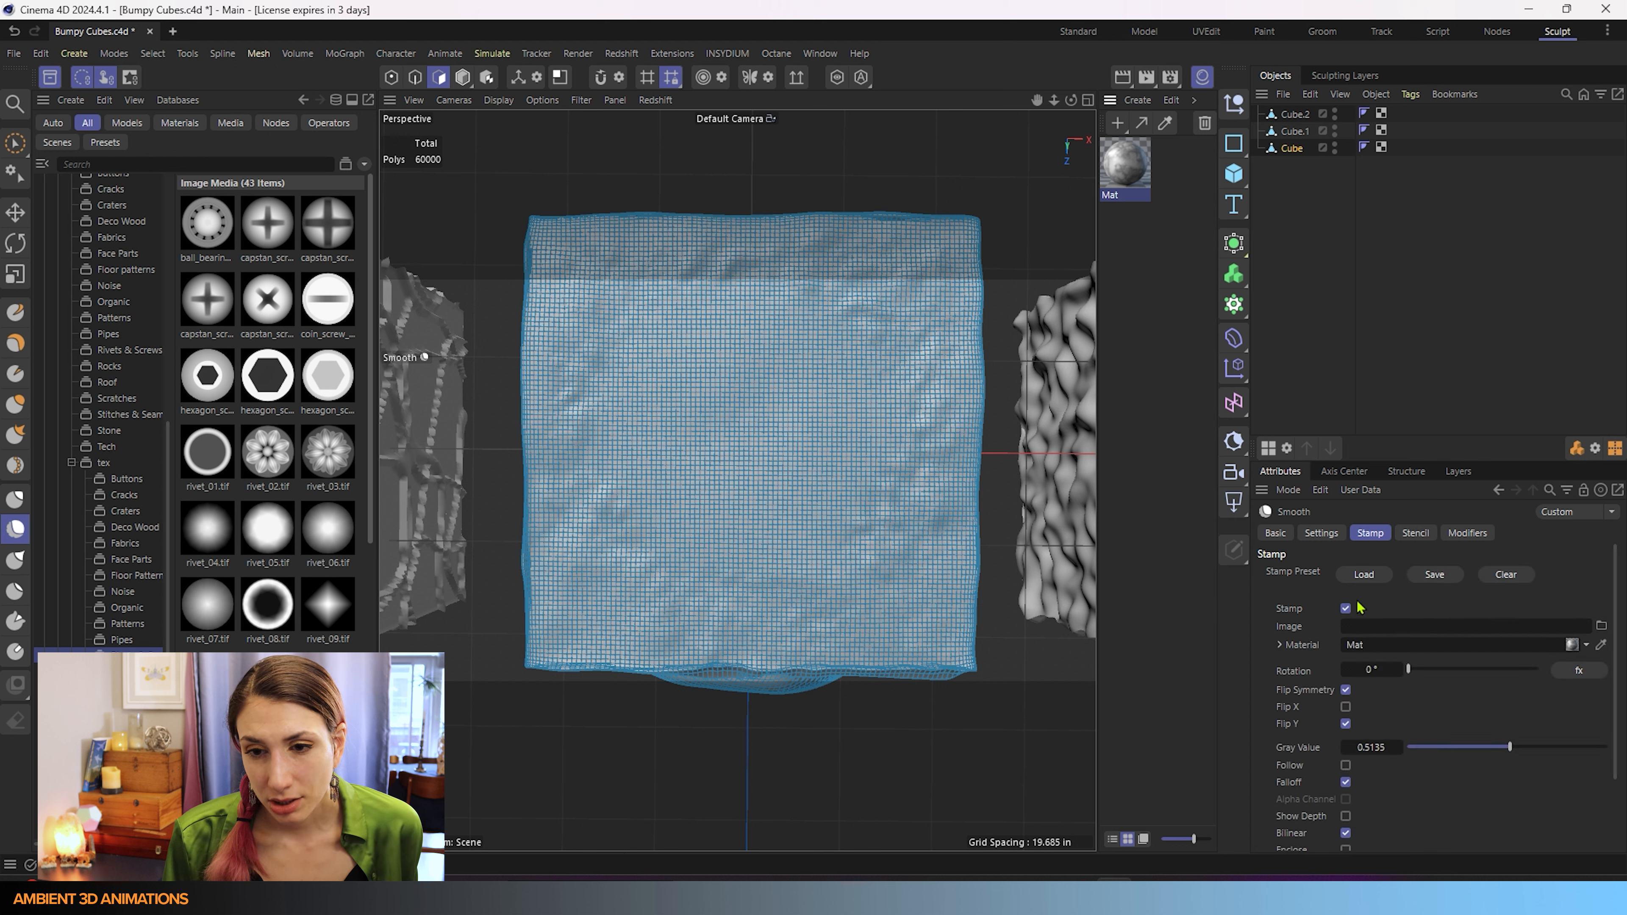
Step: Make the Smooth brush's noise stencil visible over the cubes and hide it again
left_click(1416, 533)
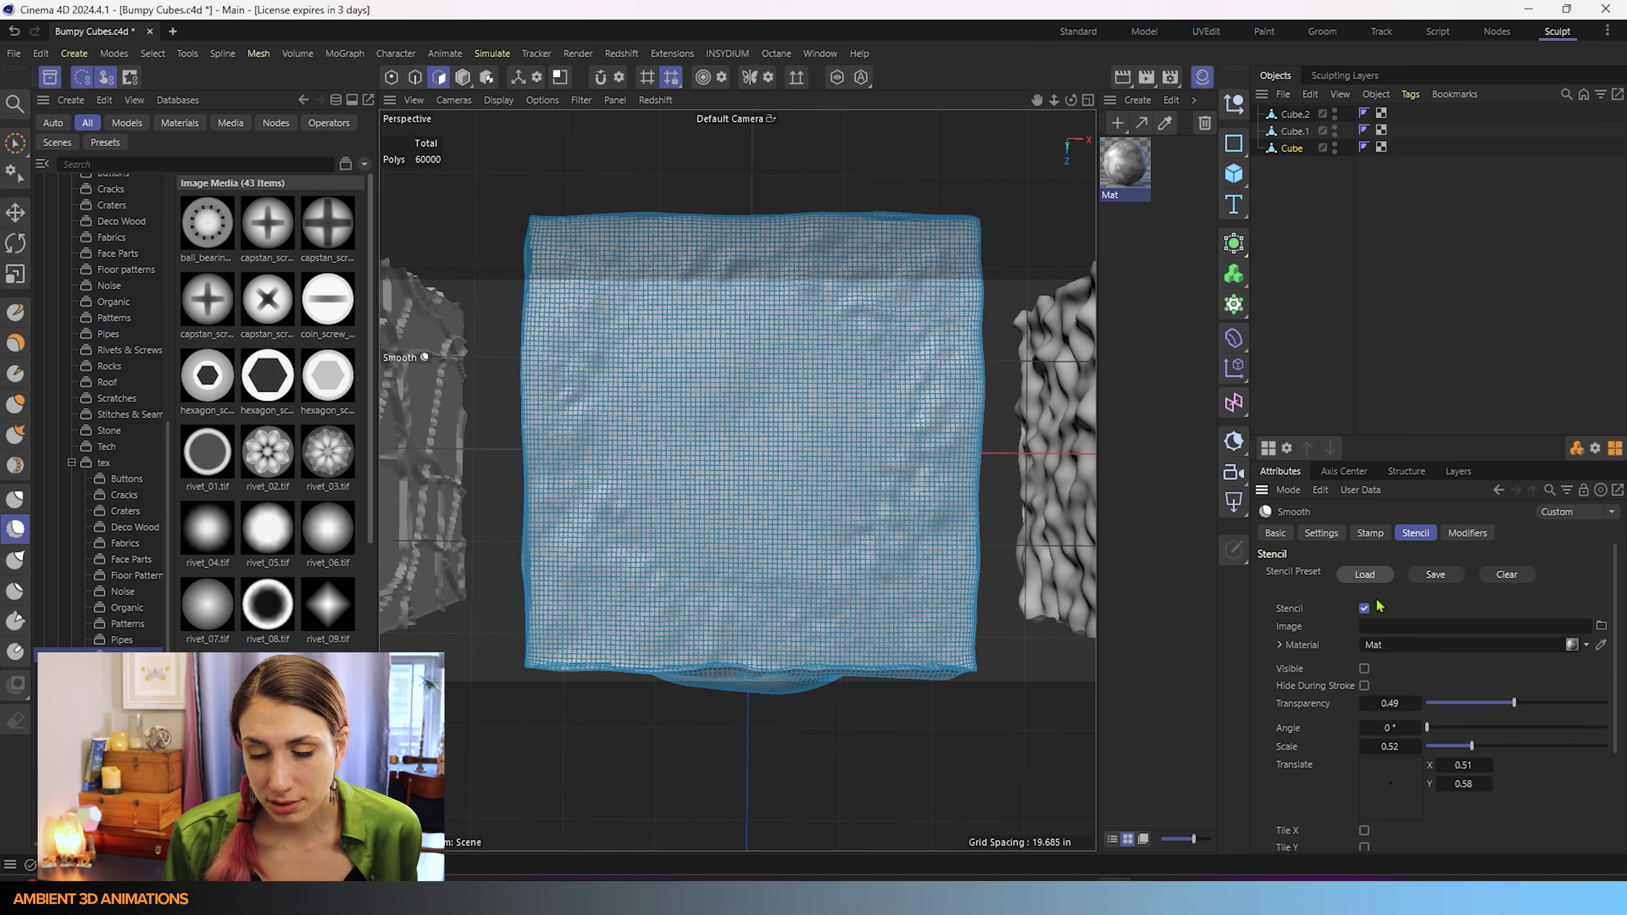
scroll(644, 516, "down", 4)
middle_click_drag(660, 524, 1156, 516, "alt")
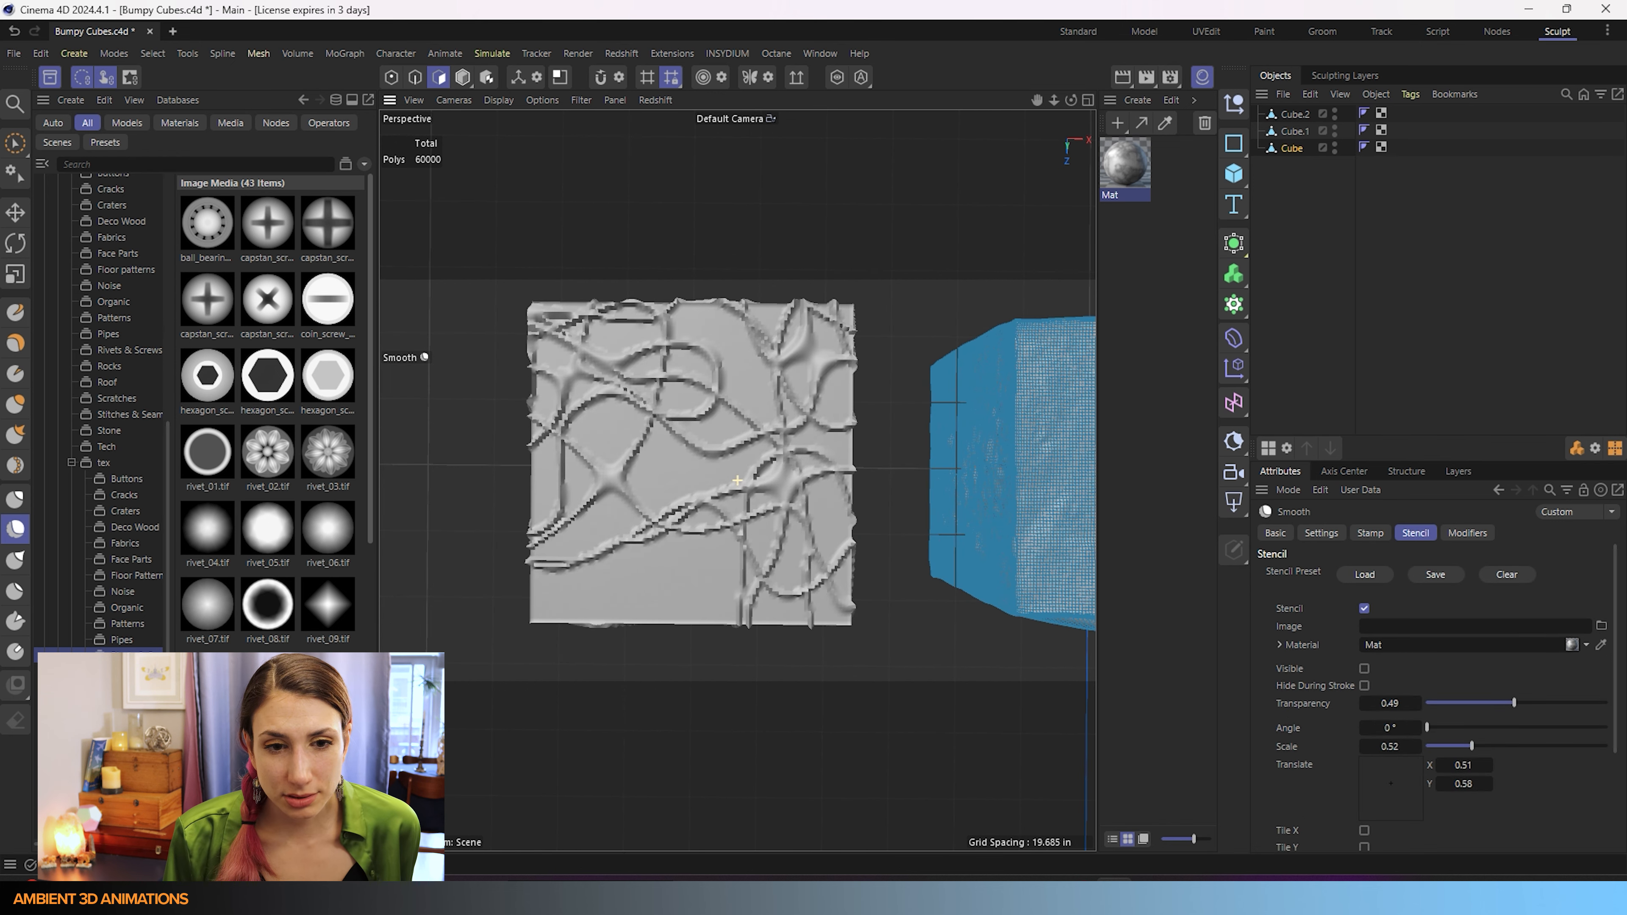
left_click(1366, 669)
middle_click_drag(737, 480, 290, 464, "alt")
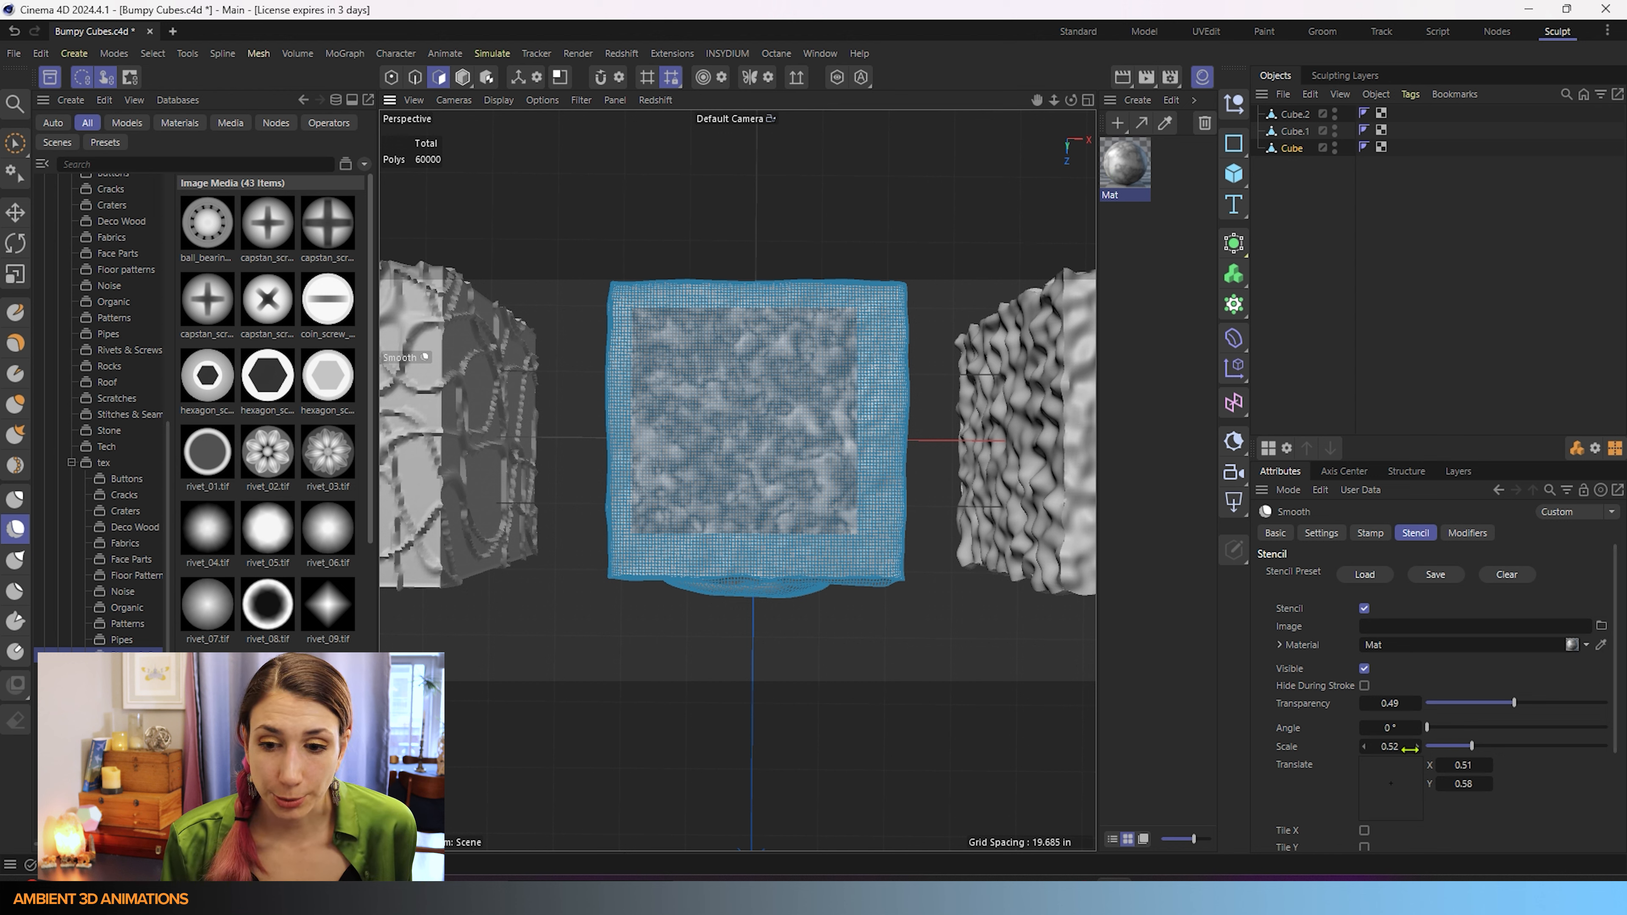
left_click(1364, 669)
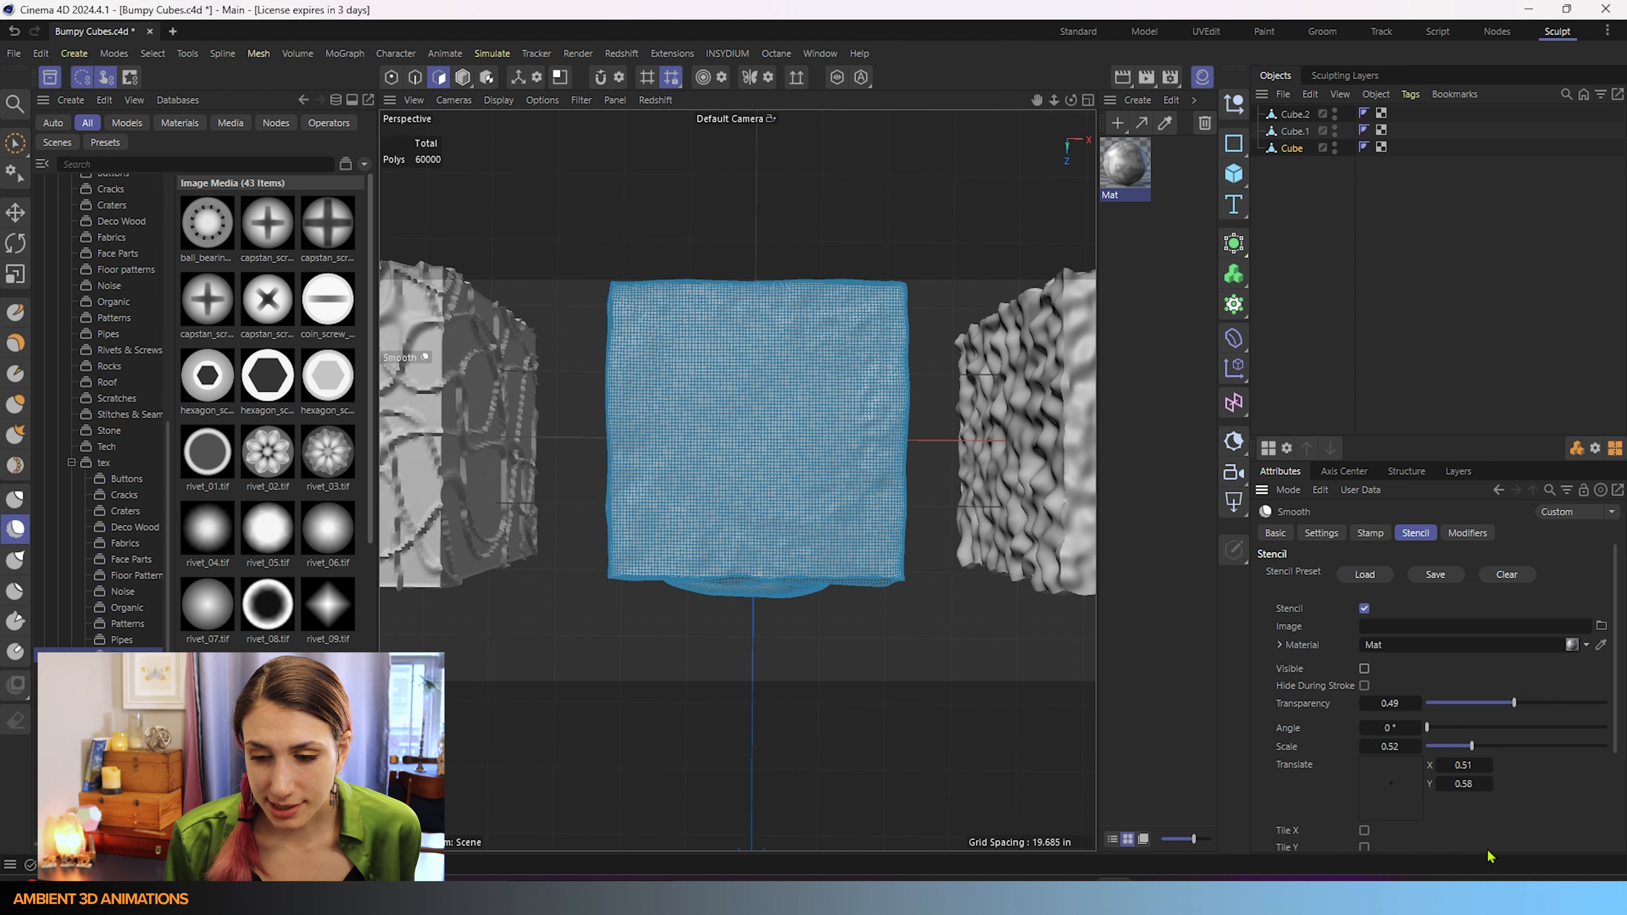
Step: Disable both the stencil and the stamp of the Smooth brush
left_click(1365, 608)
left_click(1370, 533)
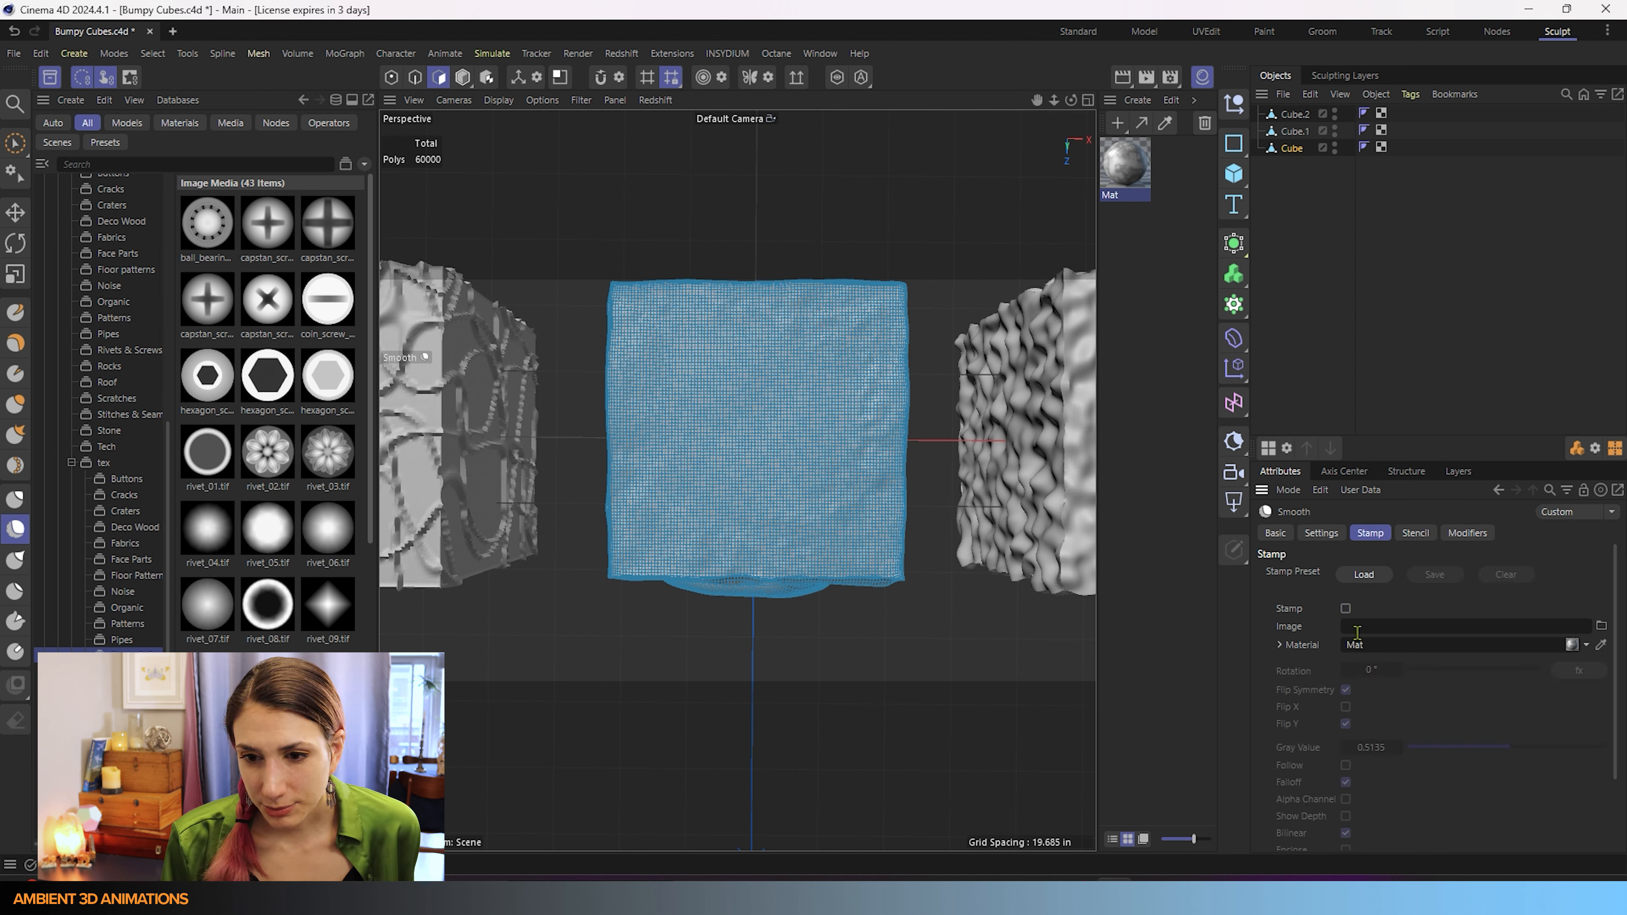
left_click(1415, 533)
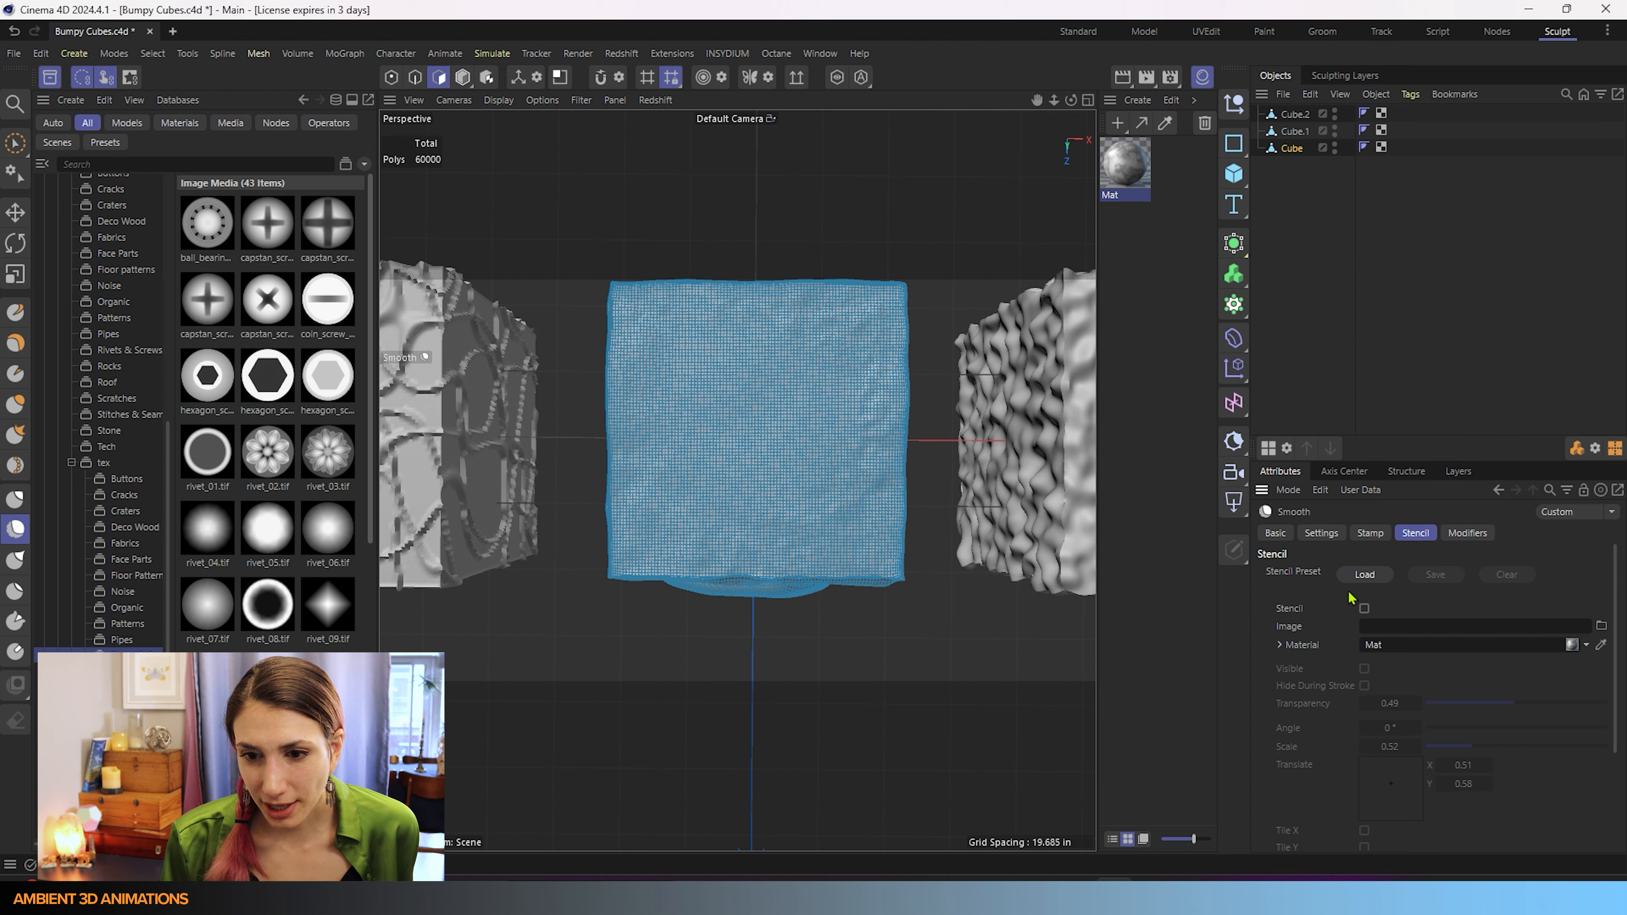
Step: Review the Smooth brush's basic, general, stamp and stencil settings, and enable its modifiers
left_click(1283, 536)
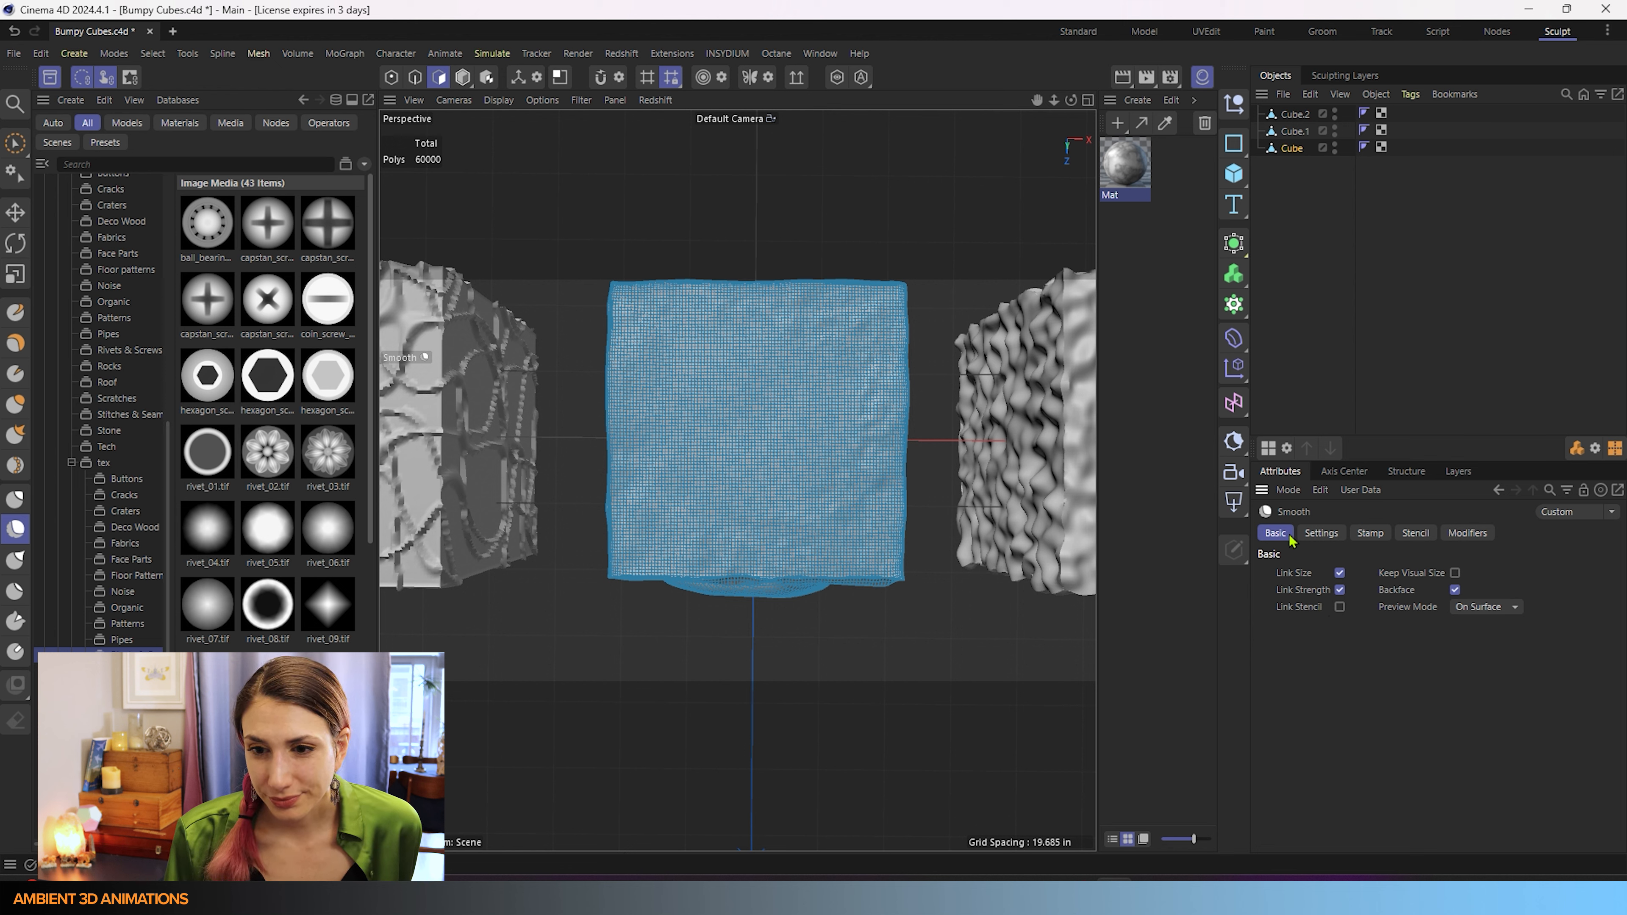
left_click(1319, 534)
left_click(1371, 534)
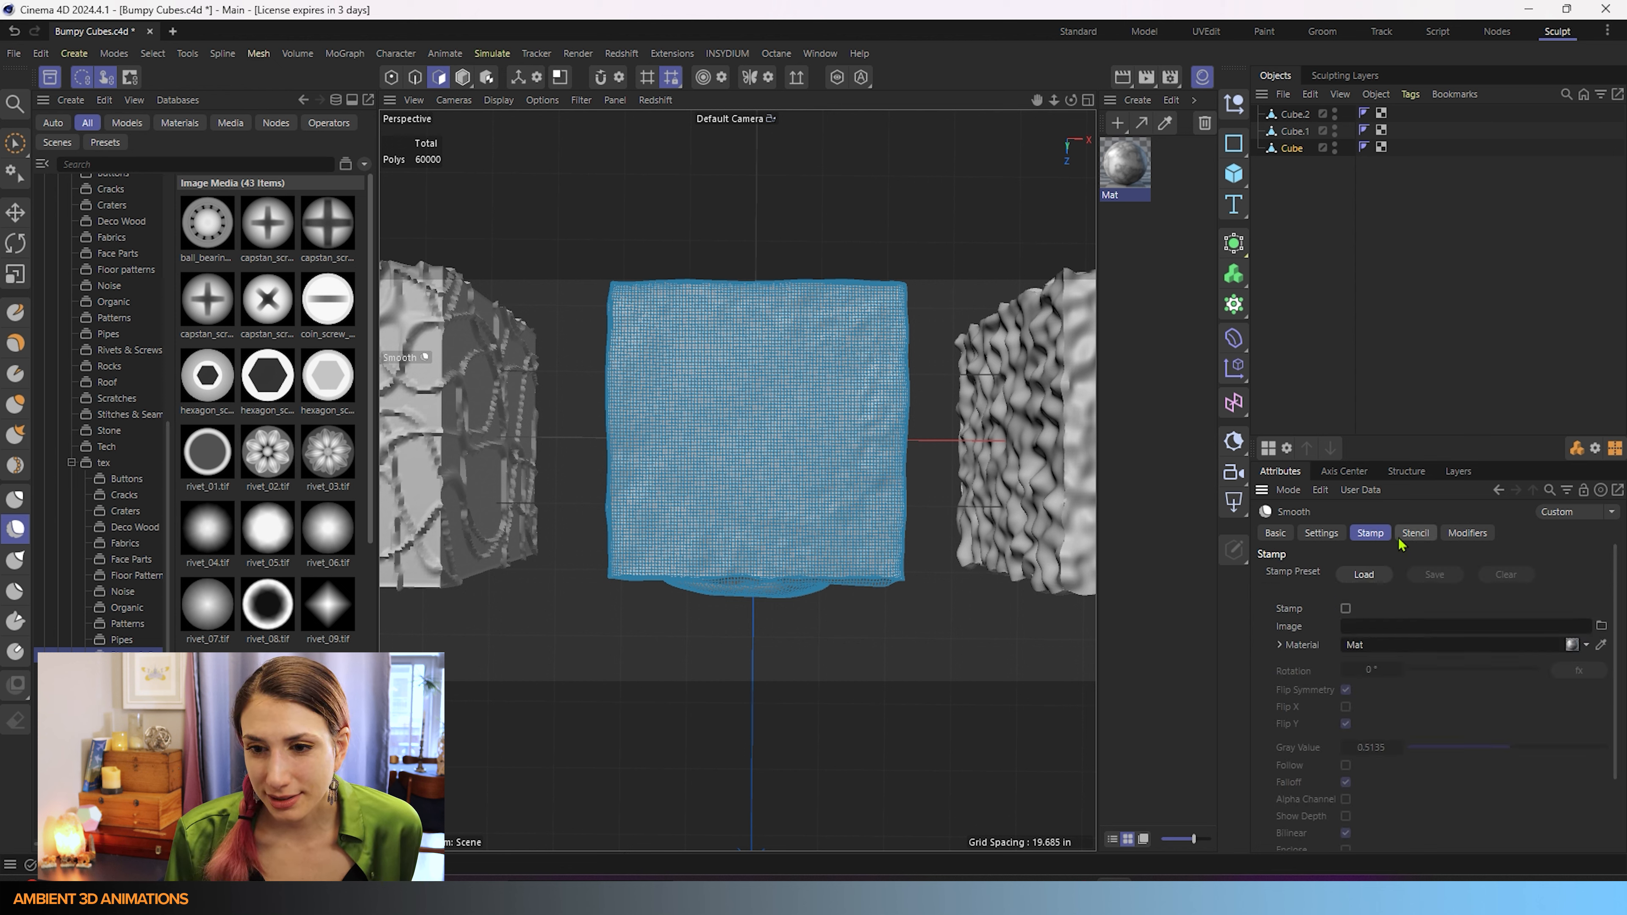
left_click(1407, 537)
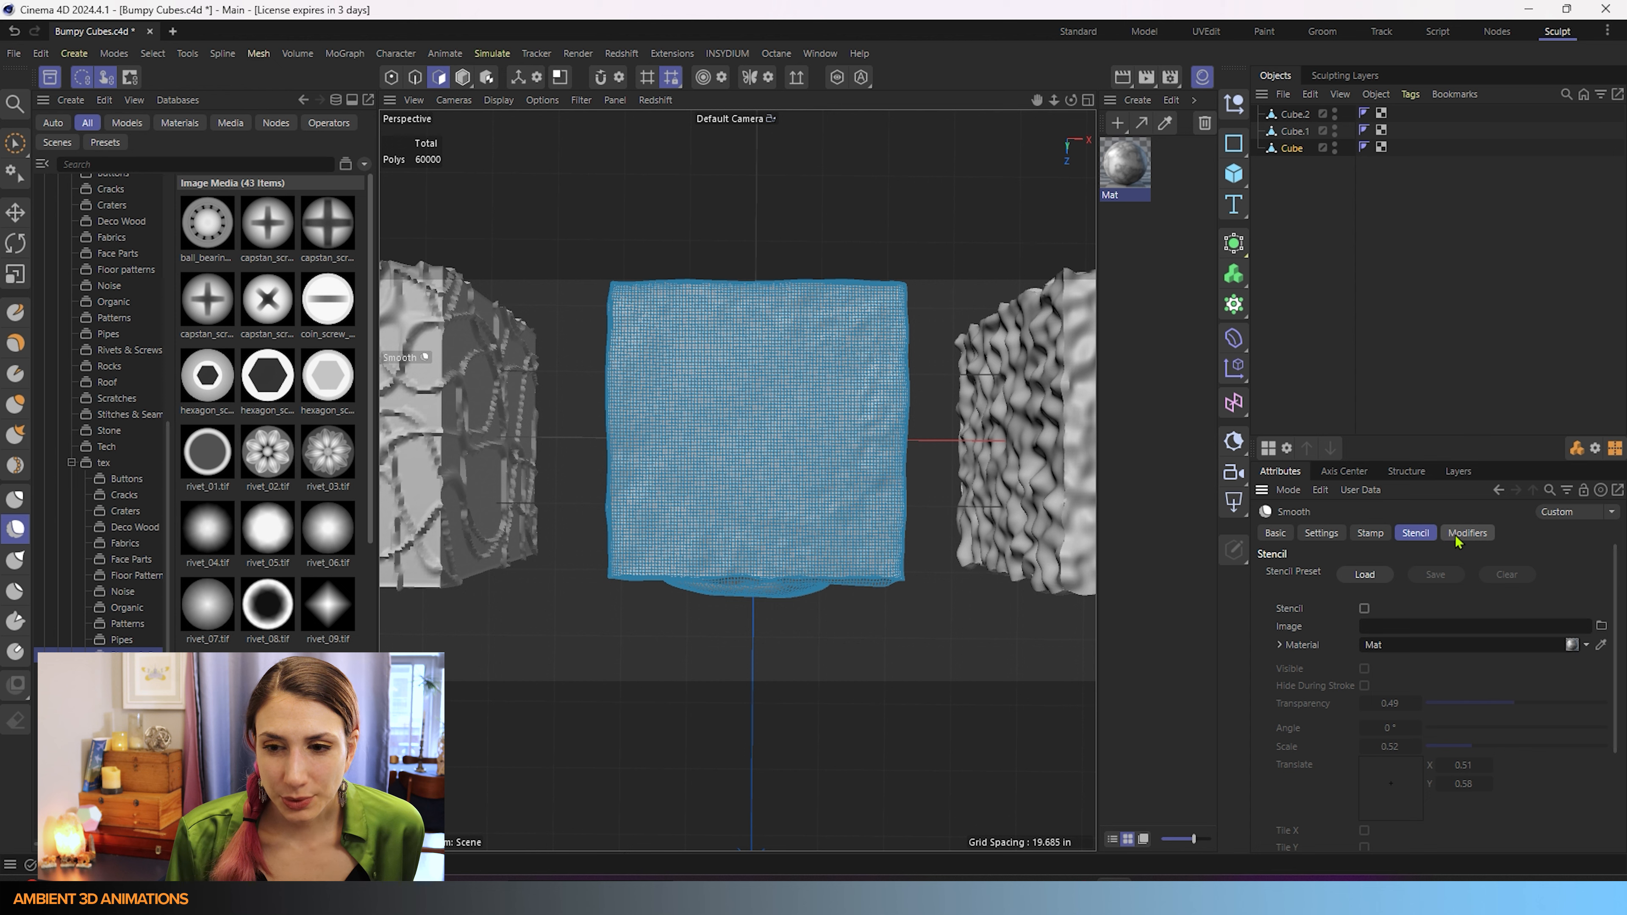
scroll(1398, 680, "down", 3)
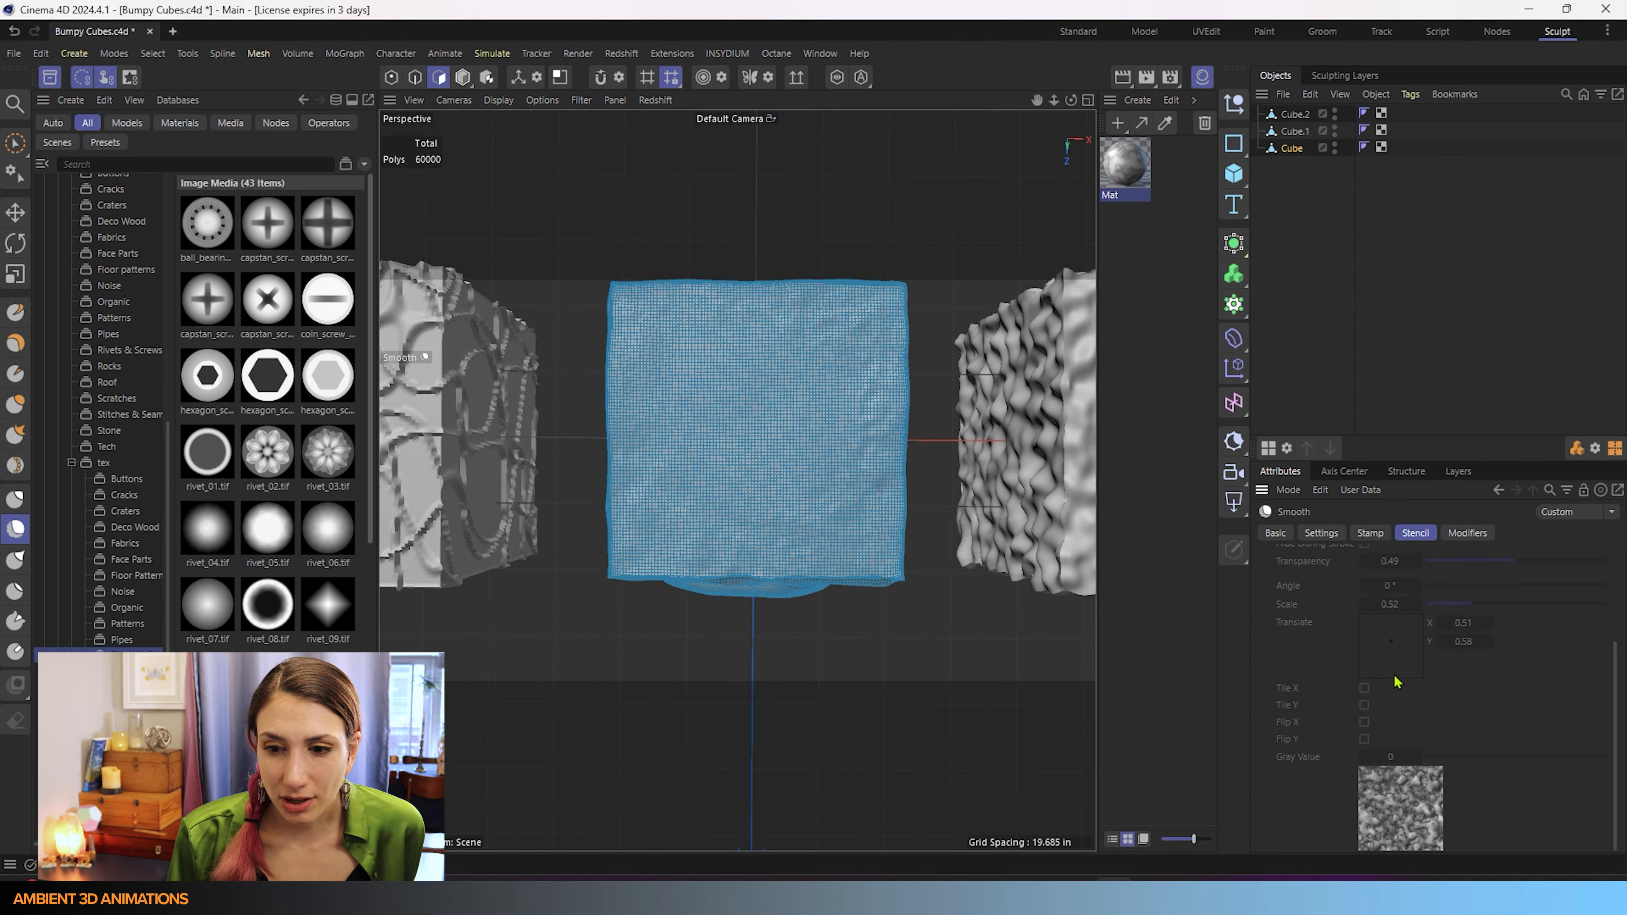
left_click(1467, 533)
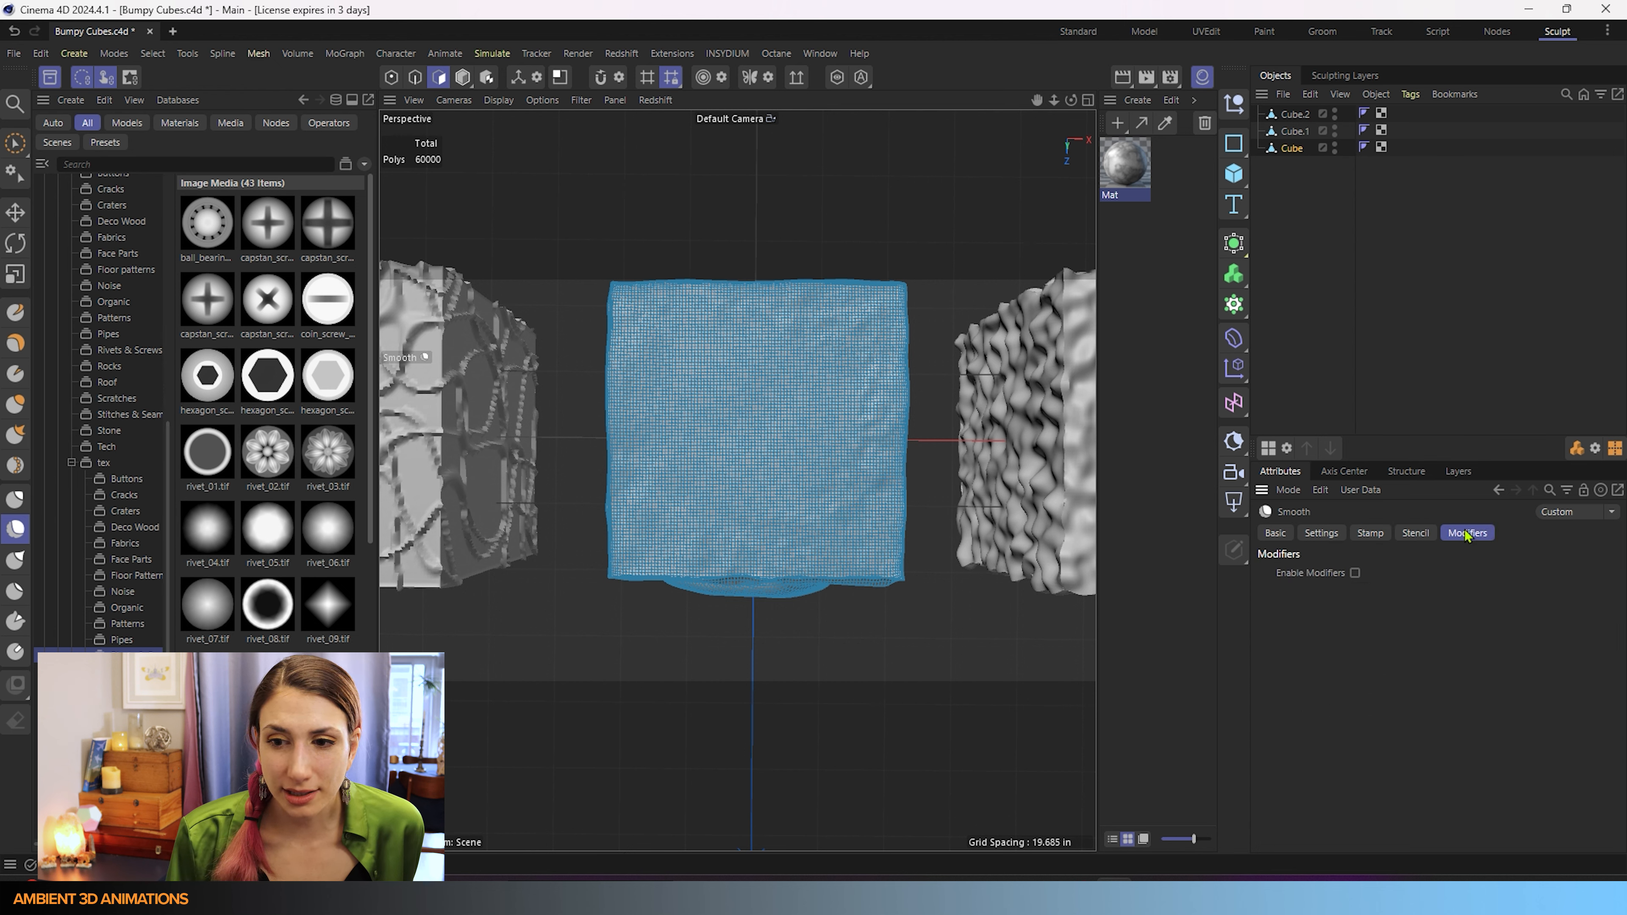
left_click(1354, 573)
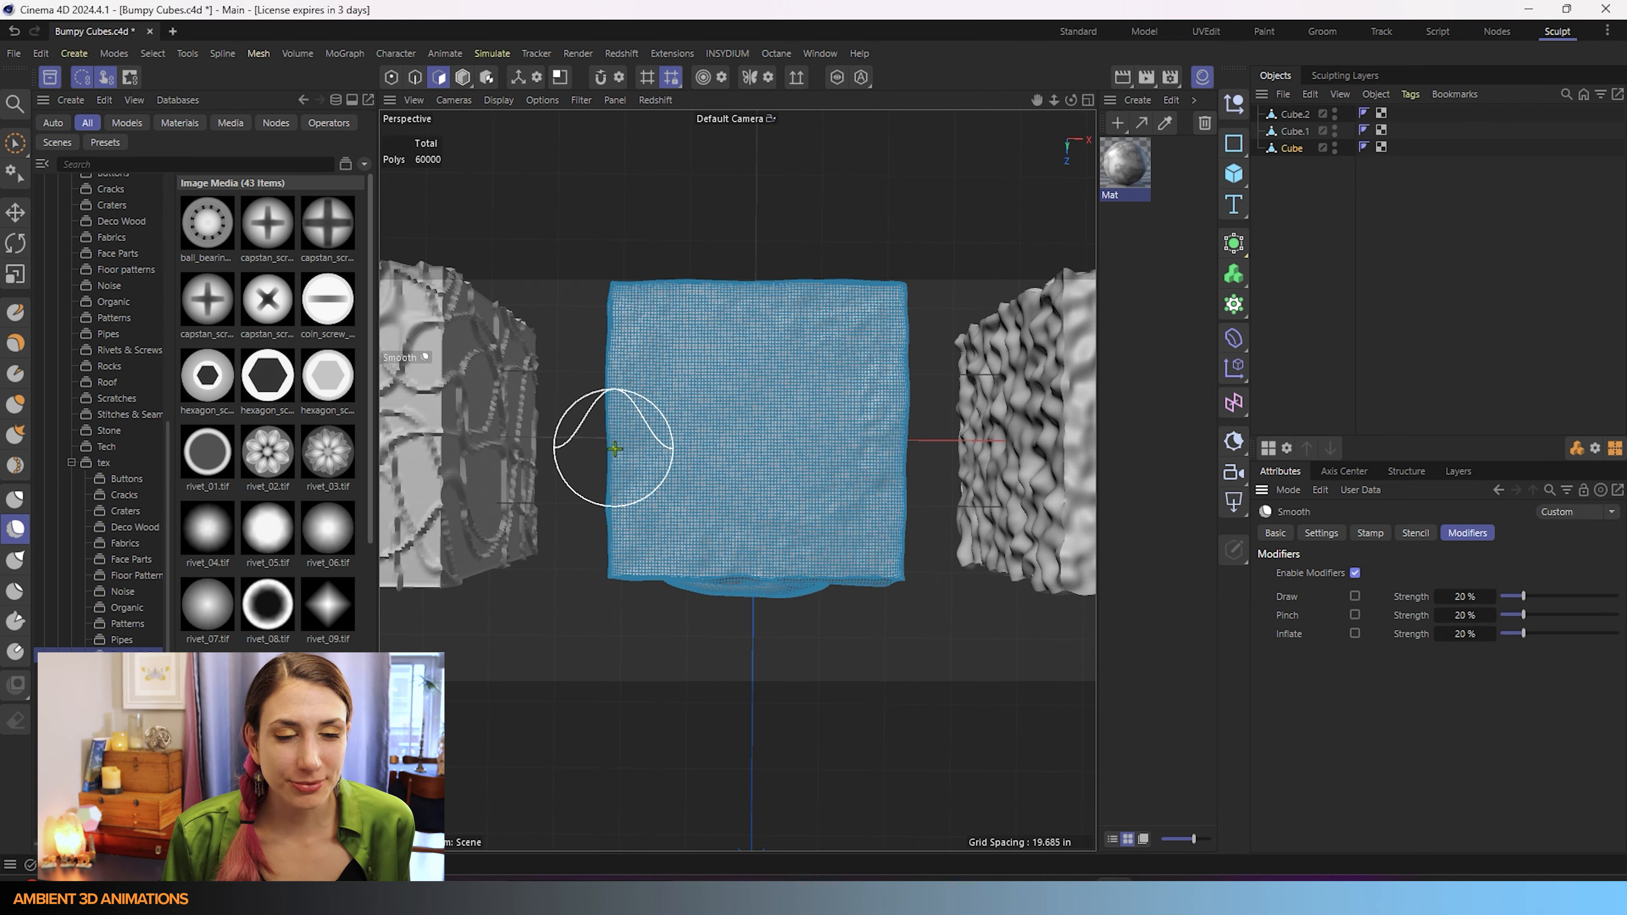
Step: Select Cube.2 and brush a Smooth stroke across the raised lines on its front face
middle_click_drag(615, 451, 1027, 470, "alt")
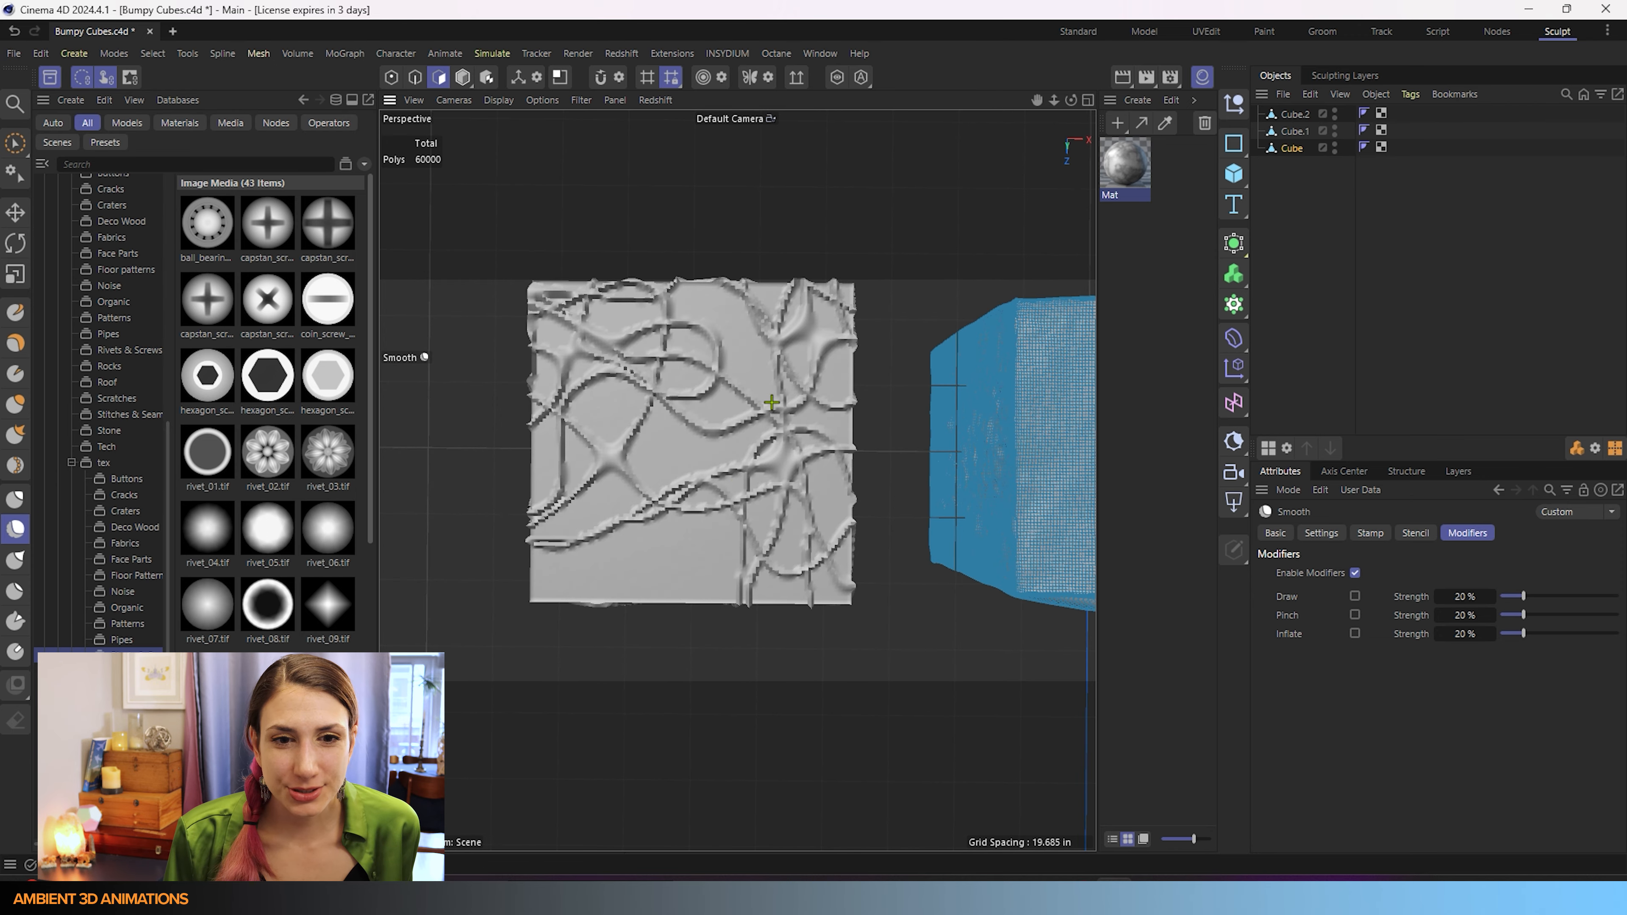
left_click(1295, 114)
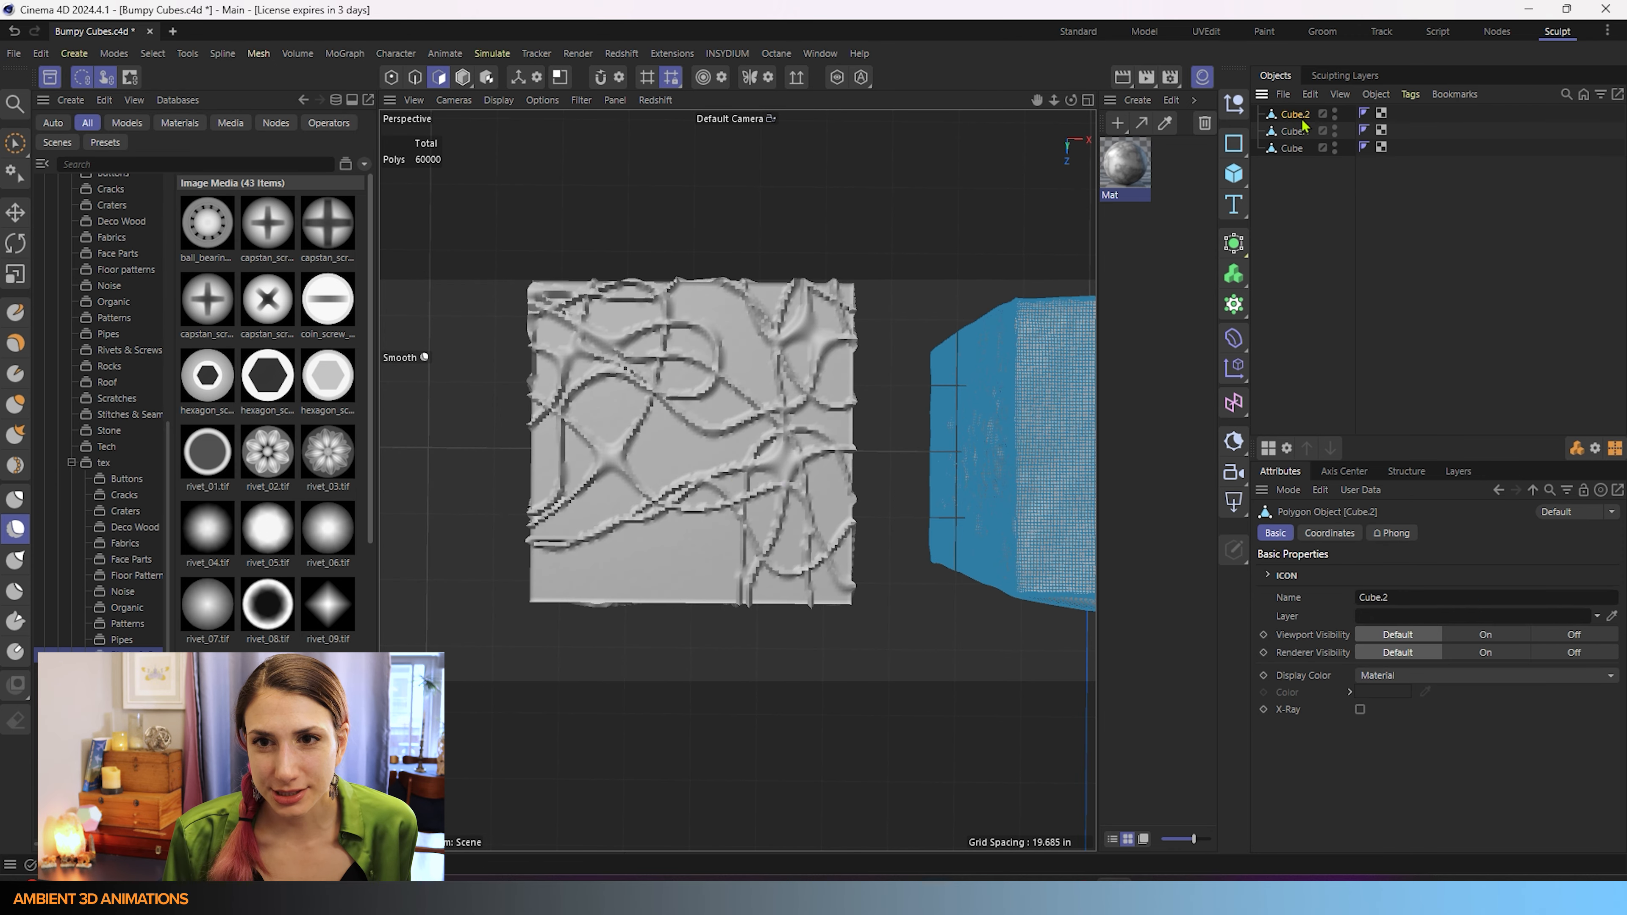
mouse_move(597, 427)
left_mouse_down()
mouse_move(617, 473)
mouse_move(766, 473)
mouse_move(617, 429)
mouse_move(700, 426)
left_mouse_up()
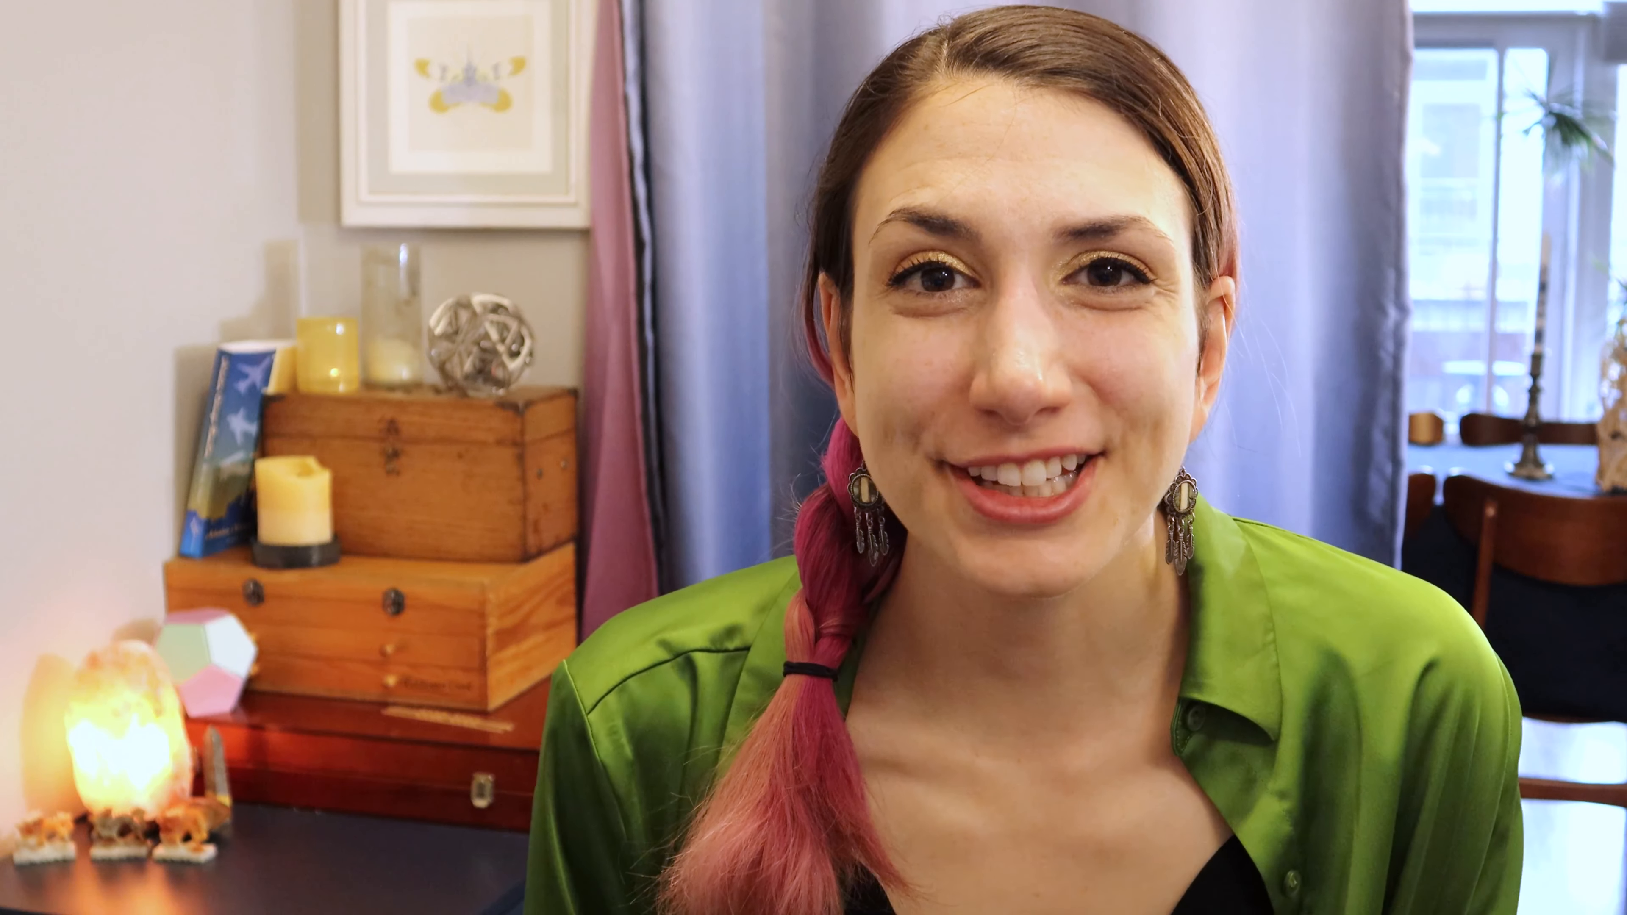